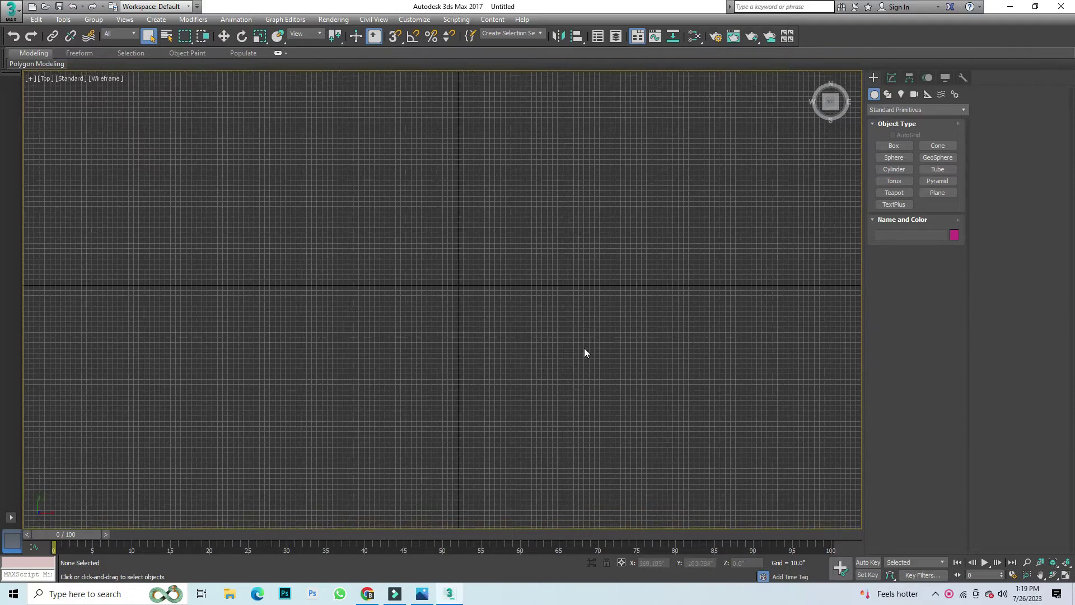
Step: Draw a rectangle outline in the Top viewport
left_click(888, 95)
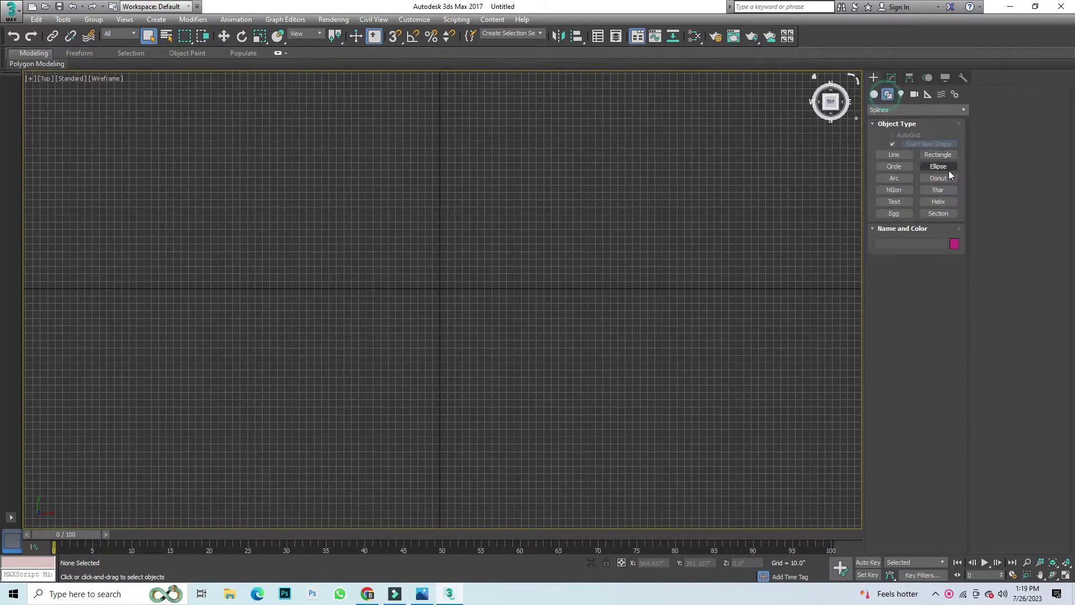
left_click(938, 155)
left_click_drag(579, 229, 203, 455)
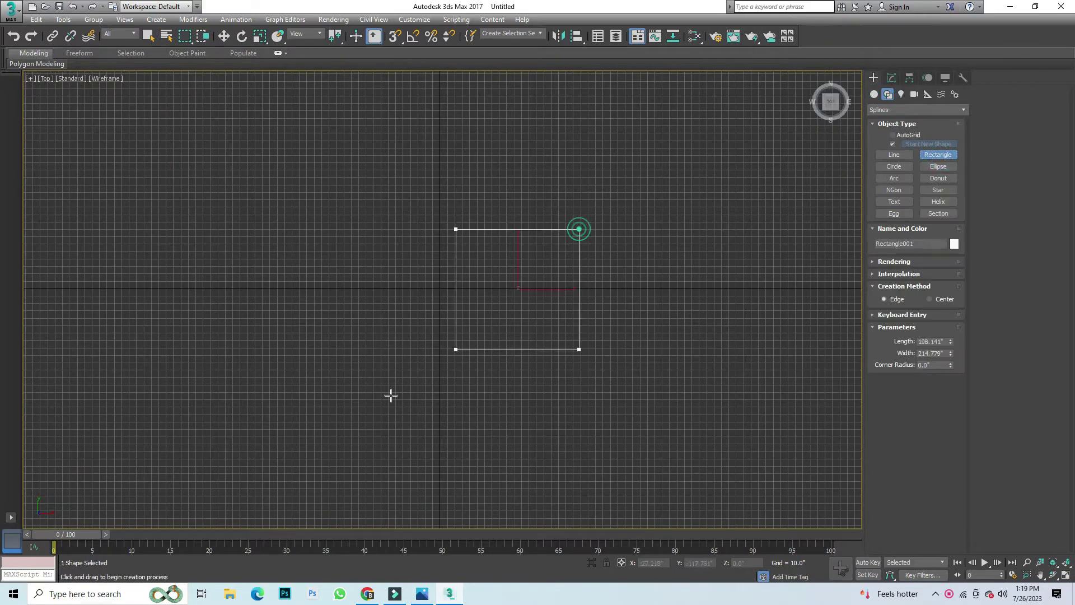
double_click(945, 339)
type("5")
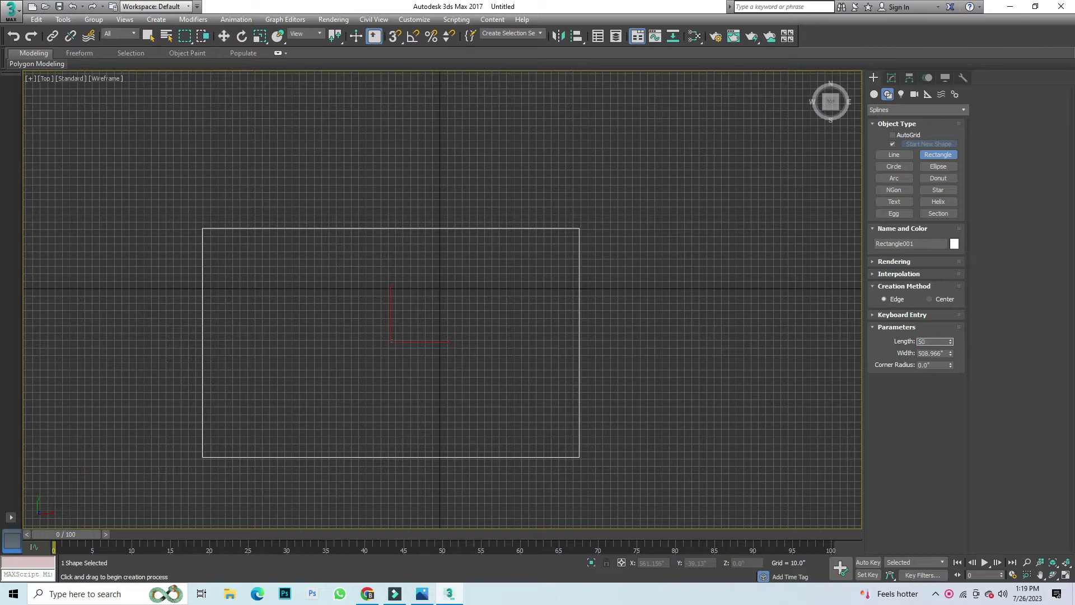
type("0")
key("Return")
scroll(429, 272, "down", 3)
scroll(466, 298, "up", 1)
left_click(945, 354)
Step: Give the rectangle a Width of 480 and a Length of 360
double_click(944, 354)
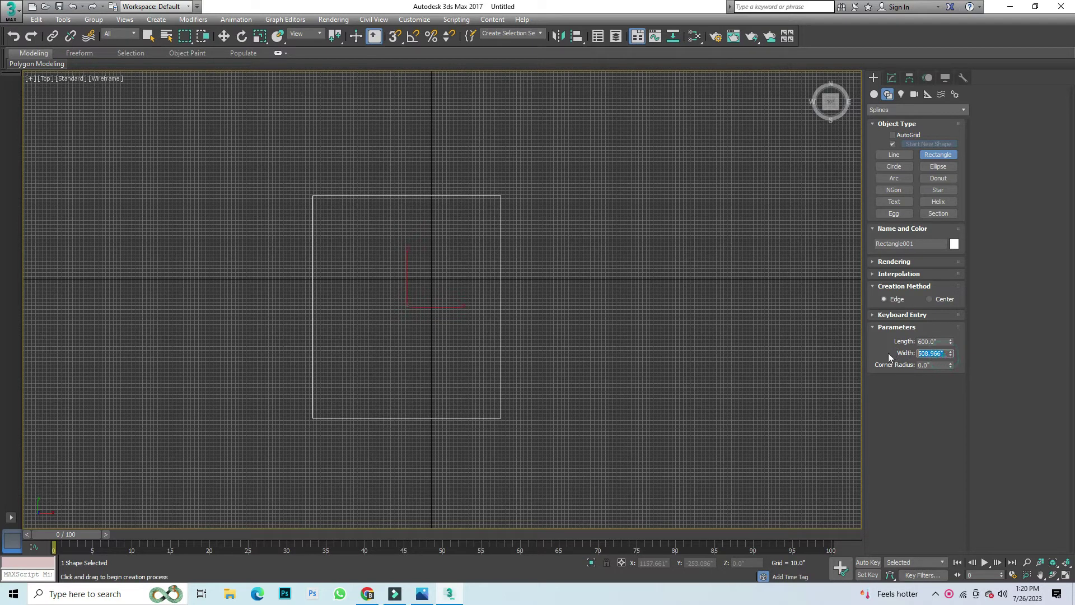
type("48")
type("0")
key("Return")
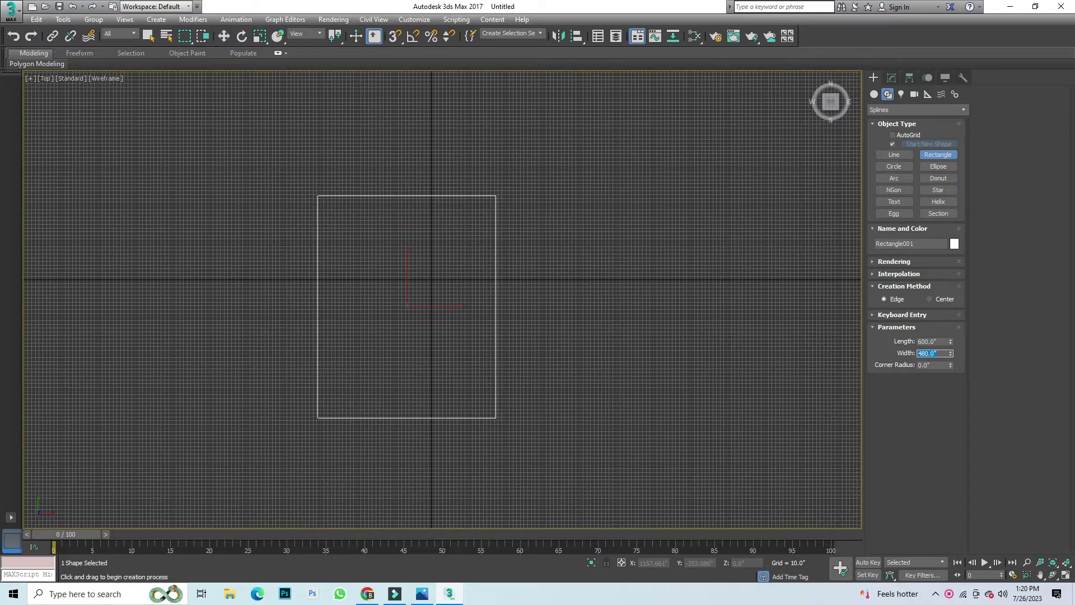
double_click(944, 340)
type("360.0")
key("Return")
right_click(681, 242)
scroll(580, 195, "up", 2)
Step: Select the rectangle with Select and Move
left_click(229, 35)
left_click(392, 321)
mouse_move(515, 186)
left_mouse_down()
mouse_move(394, 309)
mouse_move(432, 274)
left_mouse_up()
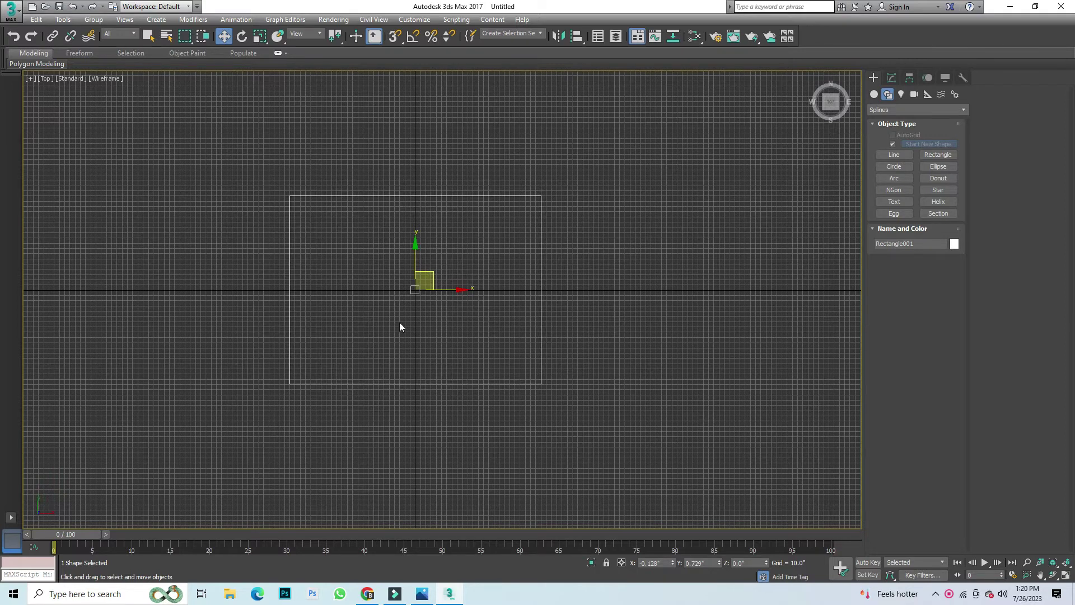
scroll(400, 324, "up", 5)
scroll(560, 224, "down", 2)
scroll(521, 344, "down", 2)
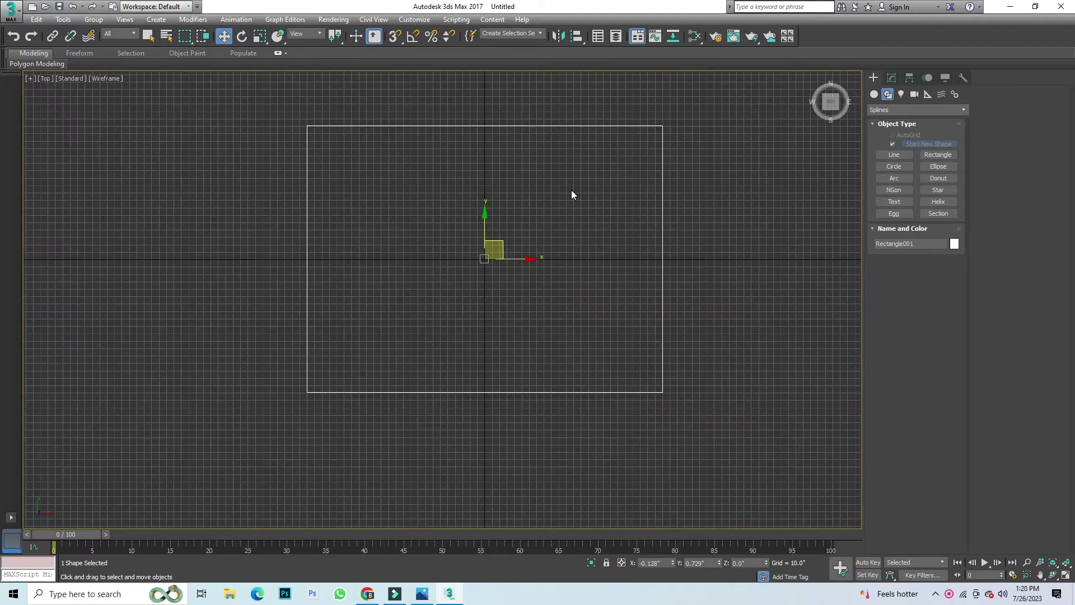
scroll(571, 190, "up", 2)
Step: Add an Extrude modifier to the rectangle with Amount 12
left_click(891, 80)
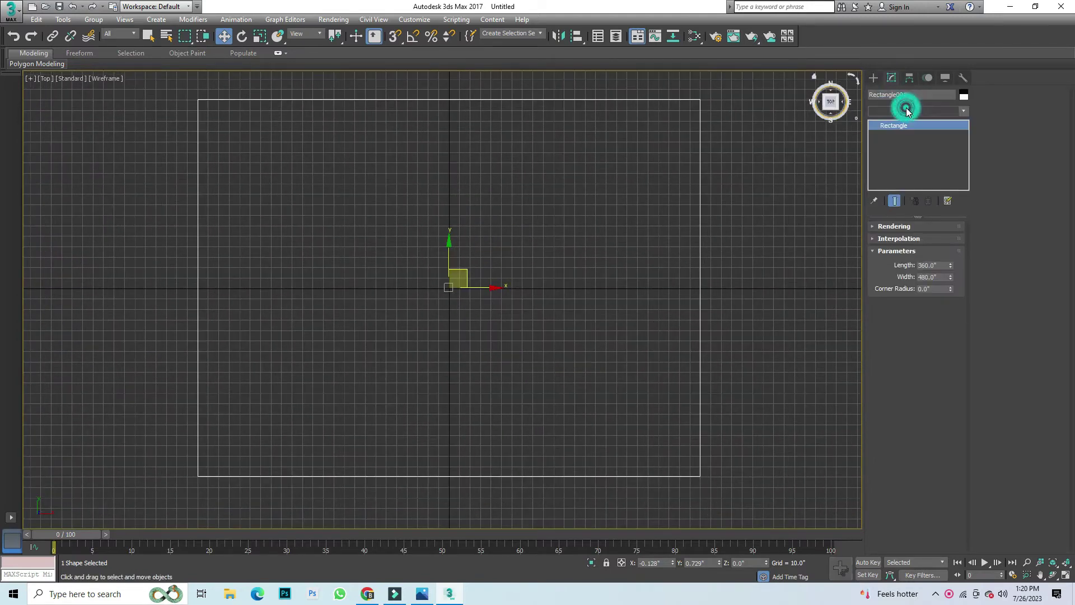
left_click(906, 110)
type("ex")
key("Return")
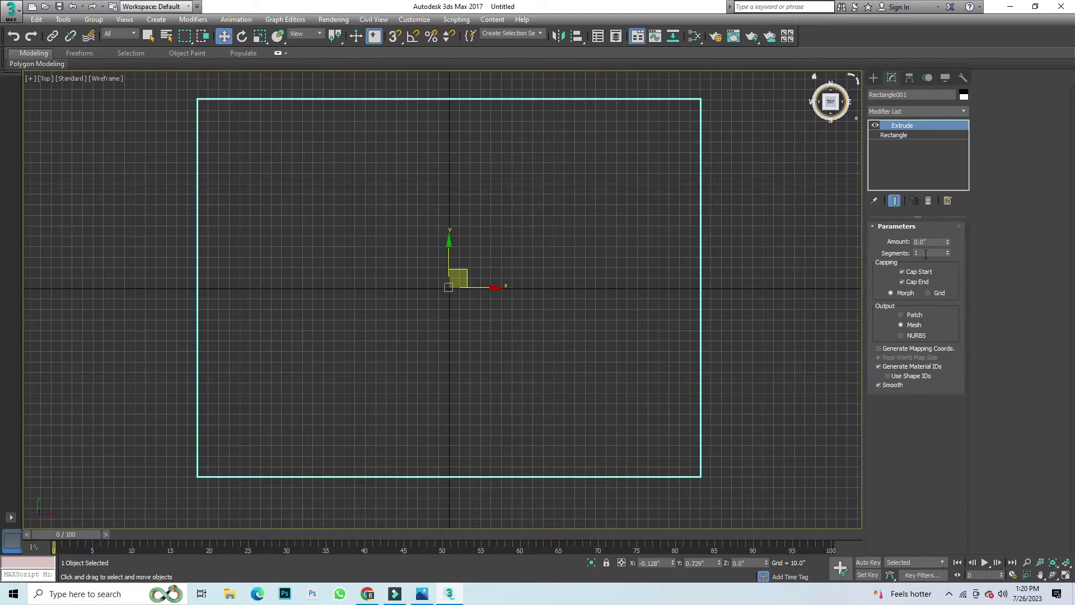
double_click(931, 241)
type("12")
key("Return")
scroll(665, 366, "down", 5)
left_click(751, 329)
scroll(706, 304, "up", 2)
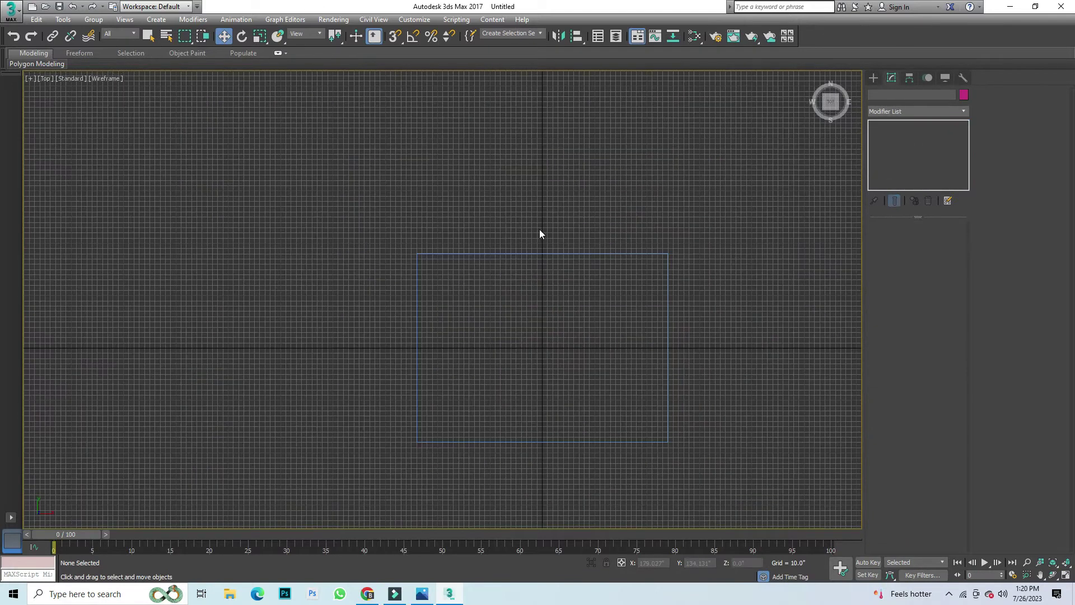
Step: Show the viewport in Default Shading from an angled orbit view
left_click(108, 79)
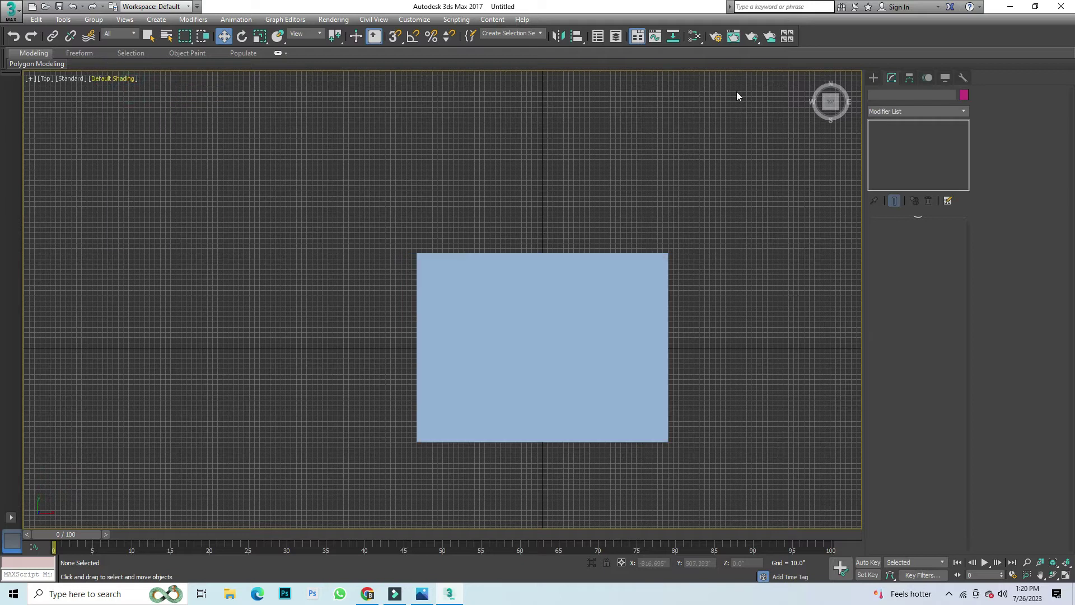
left_click_drag(830, 103, 824, 126)
left_click(619, 314)
scroll(607, 324, "up", 3)
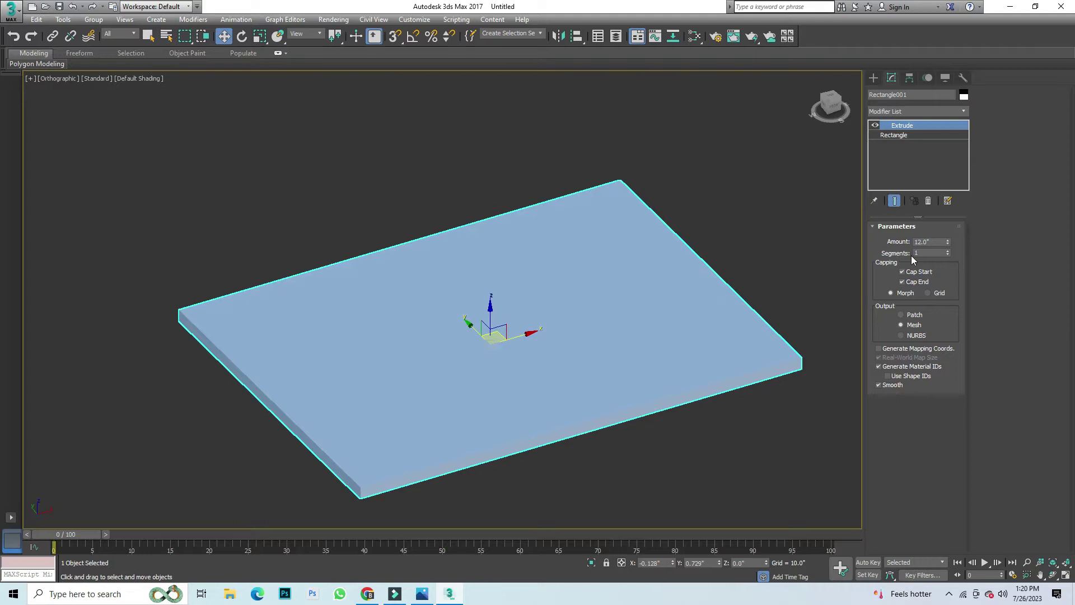
Step: Lower the slab's Extrude Amount to 2
double_click(934, 241)
type("2")
key("Return")
left_click(745, 237)
scroll(526, 343, "down", 2)
scroll(526, 343, "up", 2)
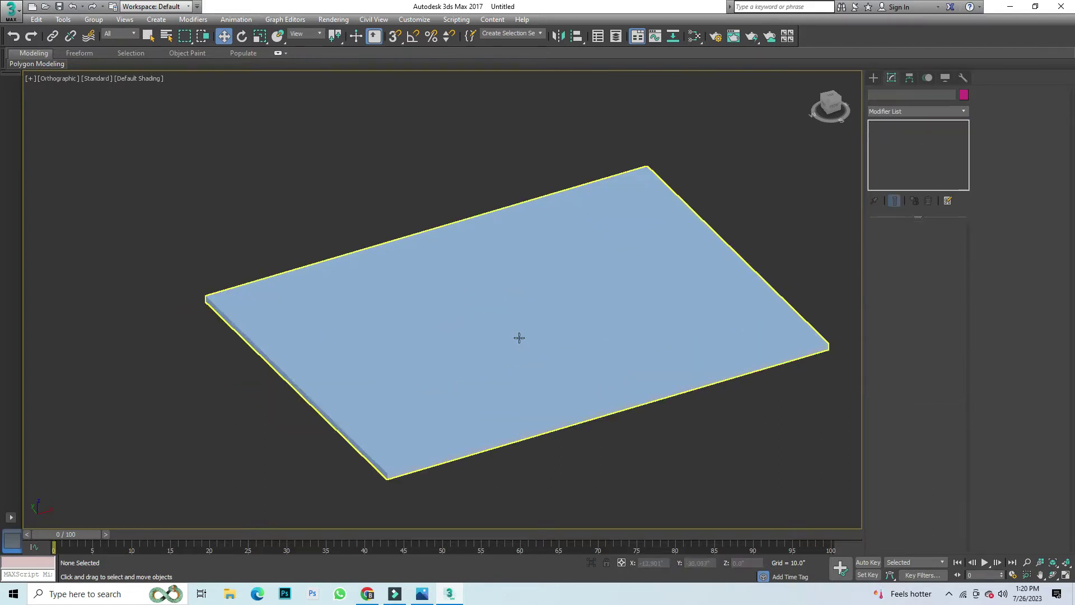
key("ctrl+s")
type("Play Ground")
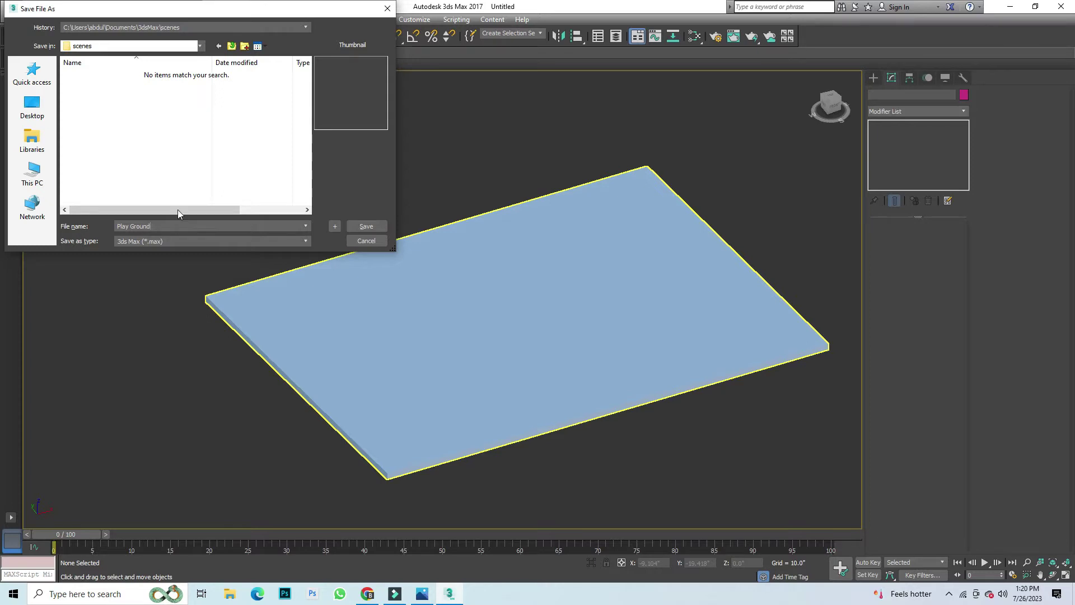
Step: Save the scene as Play Ground.max on the Desktop
left_click(32, 106)
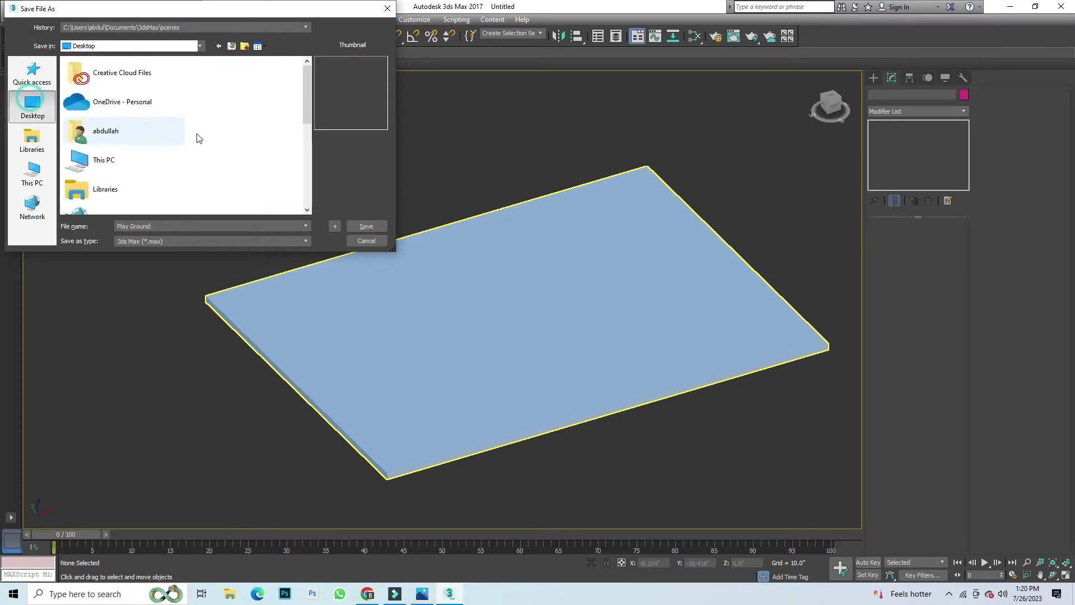
left_click(365, 230)
scroll(493, 302, "down", 2)
scroll(503, 293, "up", 1)
Step: Set the viewport shading to Clay
left_click(137, 79)
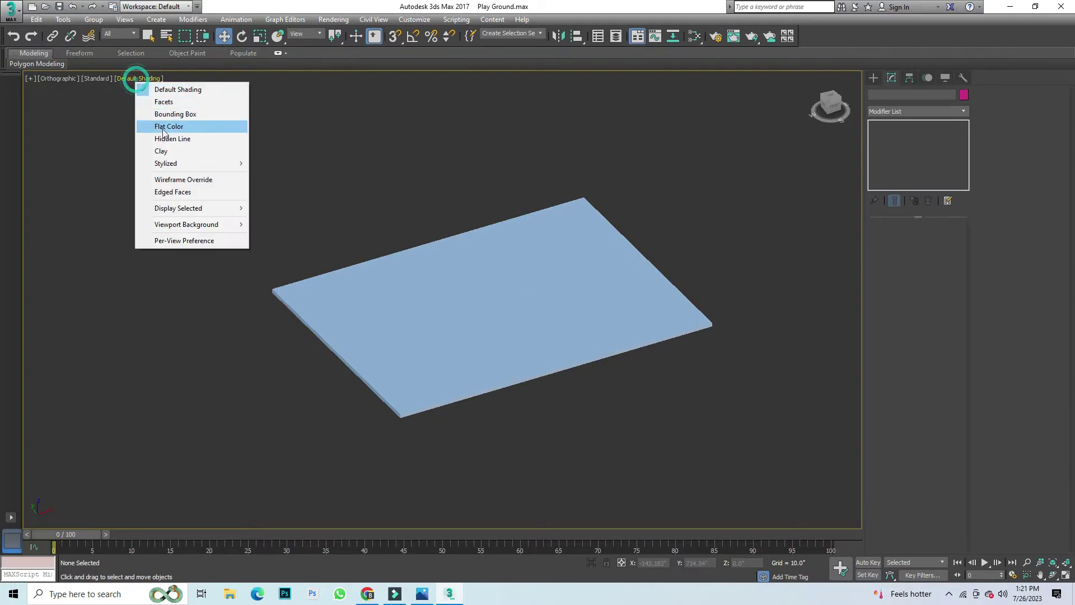
left_click(168, 150)
scroll(473, 317, "down", 2)
scroll(473, 317, "up", 3)
scroll(695, 221, "up", 2)
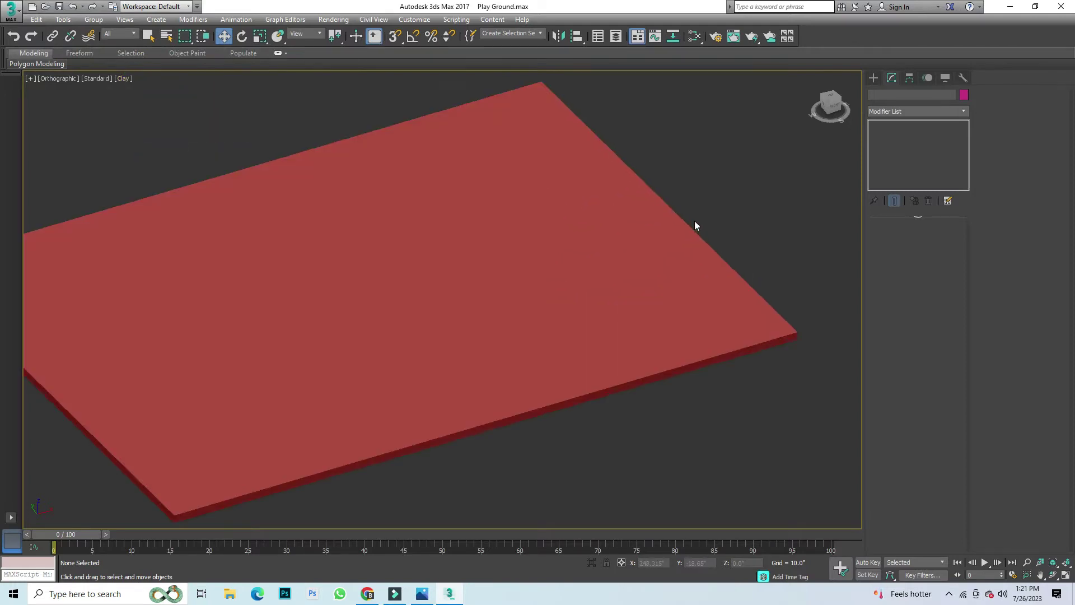
scroll(665, 228, "up", 1)
Step: Thin the slab's Extrude Amount to 3 inches
left_click(665, 228)
scroll(687, 263, "down", 2)
double_click(929, 241)
type("3")
key("Return")
left_click(808, 202)
scroll(775, 189, "up", 2)
scroll(727, 161, "up", 1)
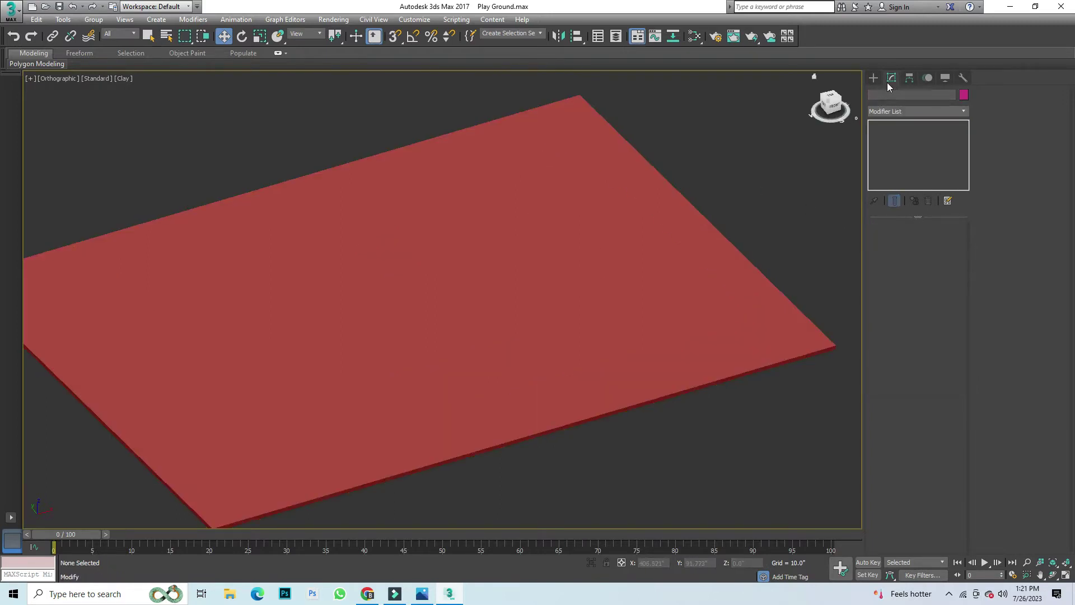
left_click(873, 77)
Step: Draw a long rectangle on the slab's right side with AutoGrid on
left_click(938, 154)
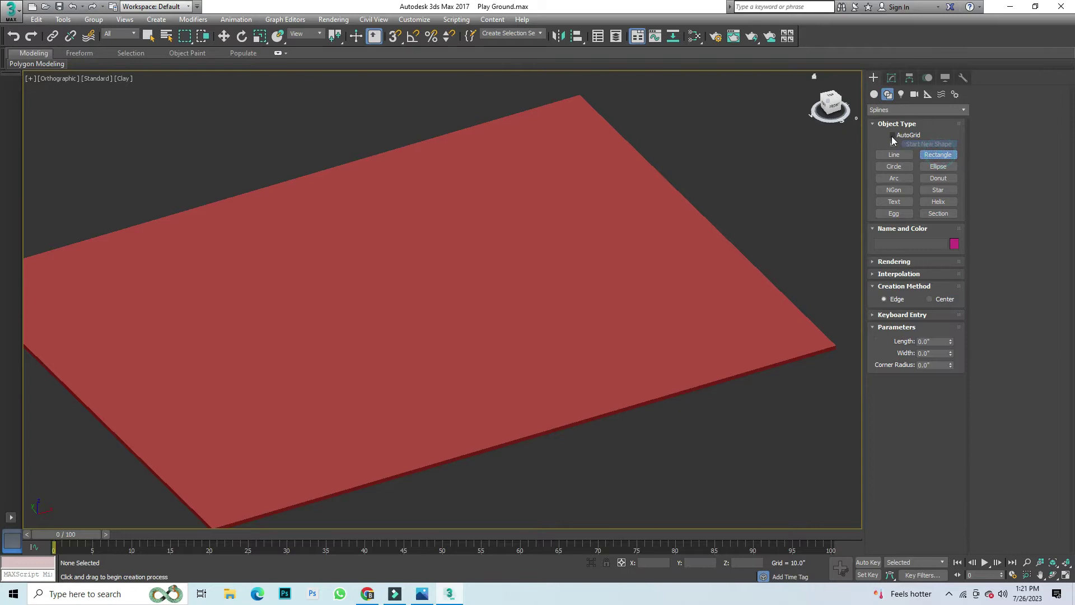
left_click(893, 135)
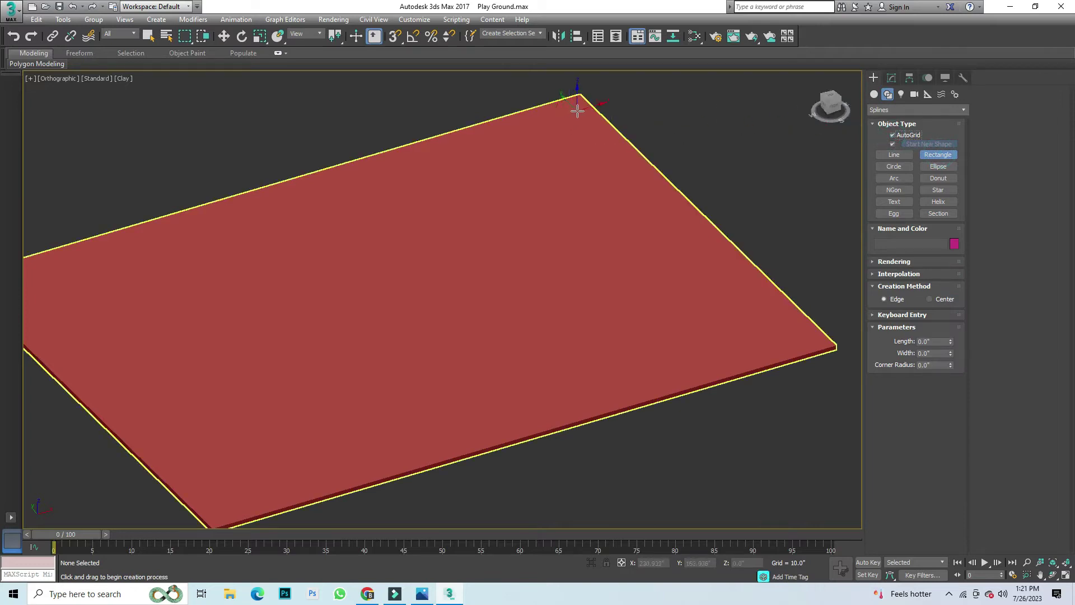
mouse_move(579, 111)
left_mouse_down()
mouse_move(665, 350)
mouse_move(673, 346)
left_mouse_up()
key("w")
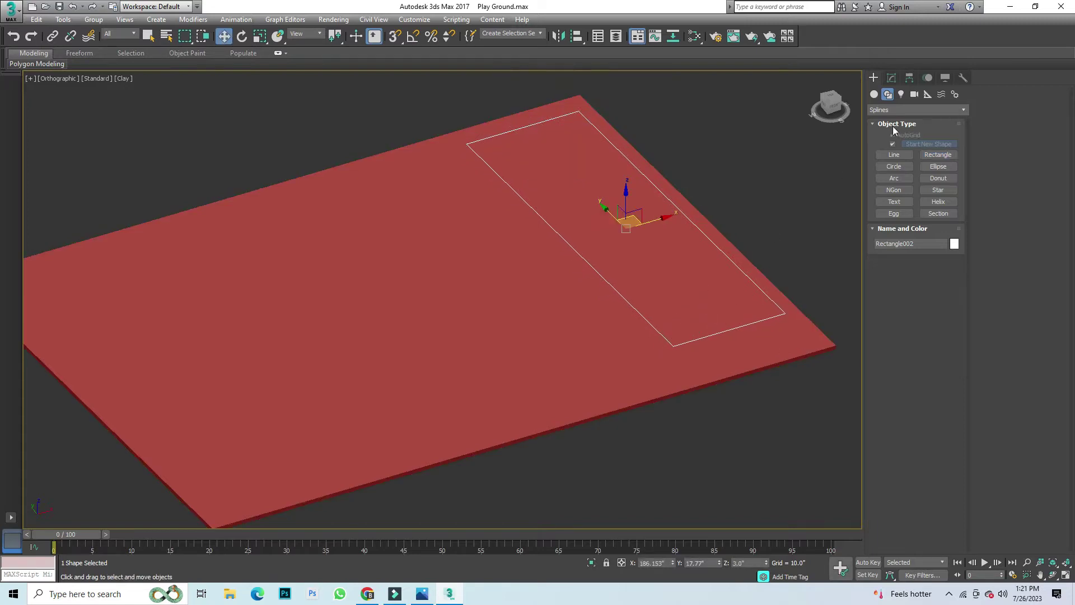
Step: Extrude the new rectangle into a thin raised pad
left_click(892, 78)
left_click(902, 111)
key("e")
key("x")
key("Return")
scroll(742, 246, "down", 4)
left_click(742, 247)
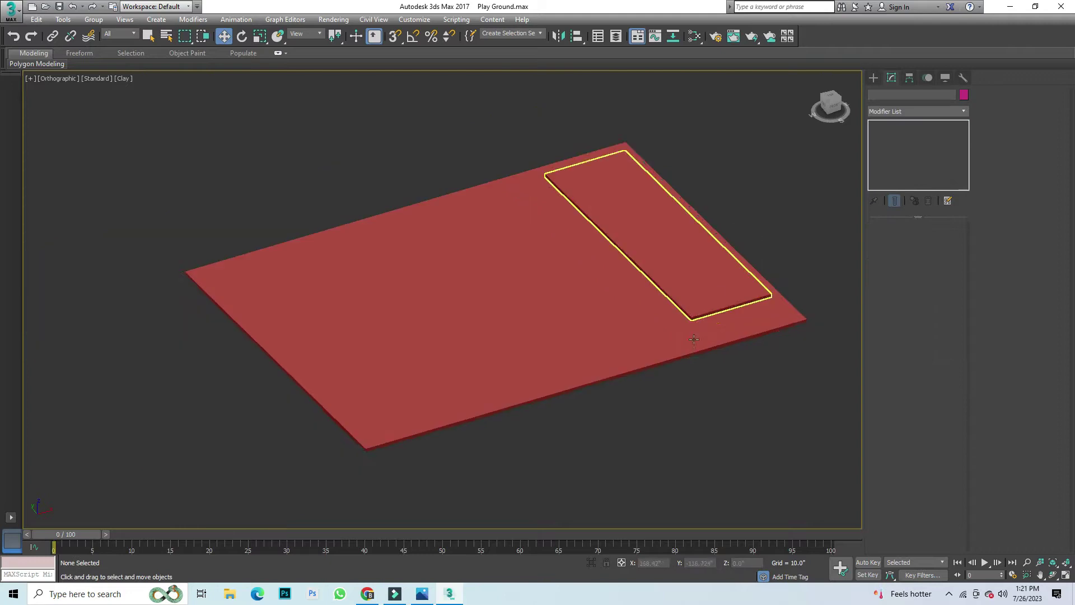
scroll(700, 258, "up", 5)
scroll(672, 260, "down", 3)
scroll(663, 261, "down", 3)
scroll(662, 259, "up", 4)
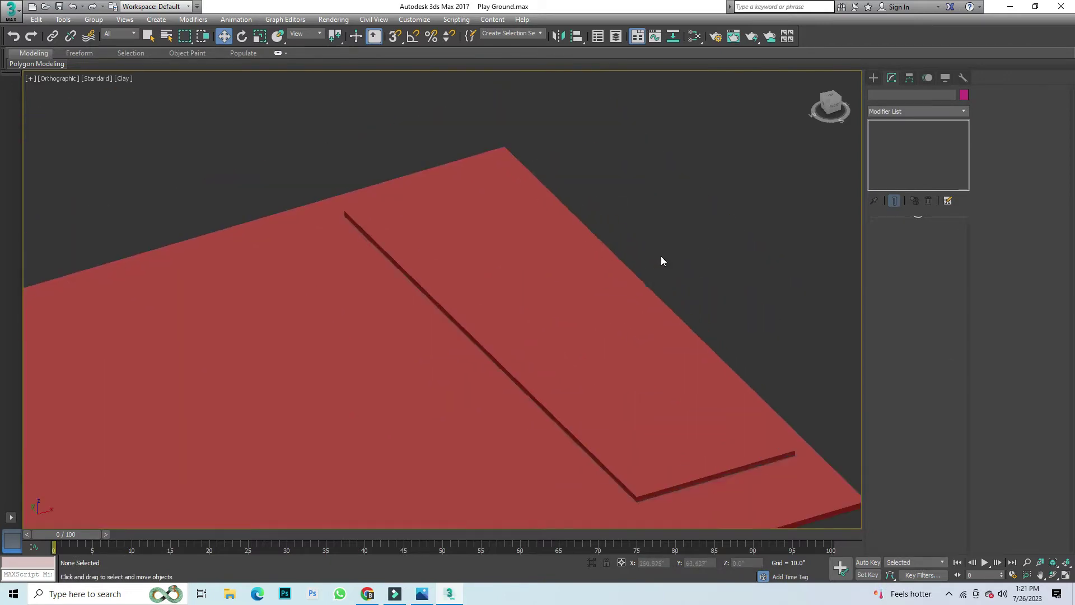
Step: Orbit the pad and turn on Edged Faces display
middle_click_drag(642, 264, 497, 401, "alt")
key("F4")
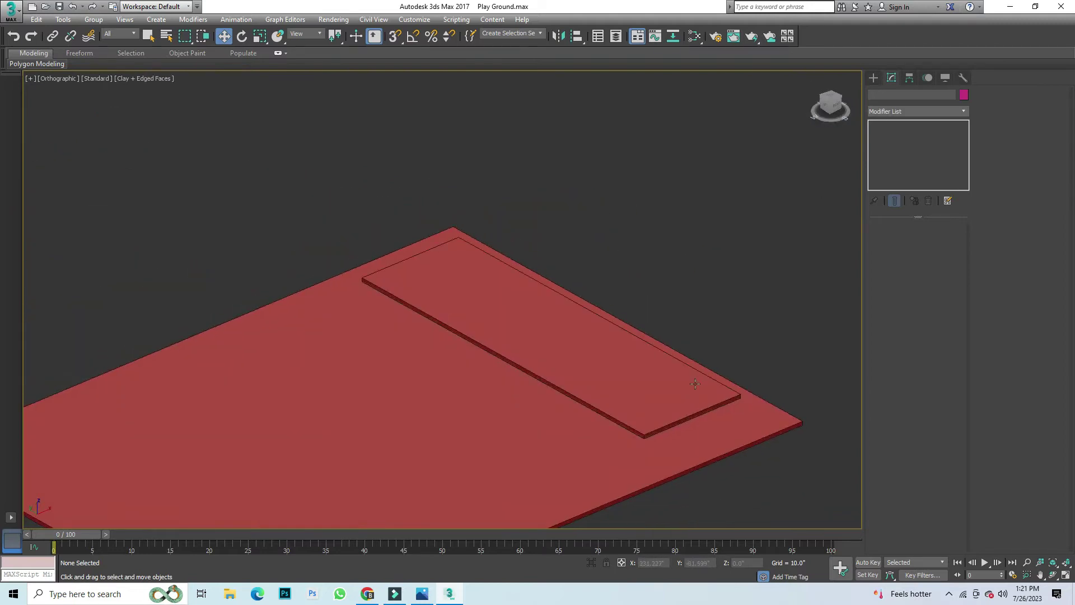
scroll(690, 394, "up", 4)
left_click(874, 77)
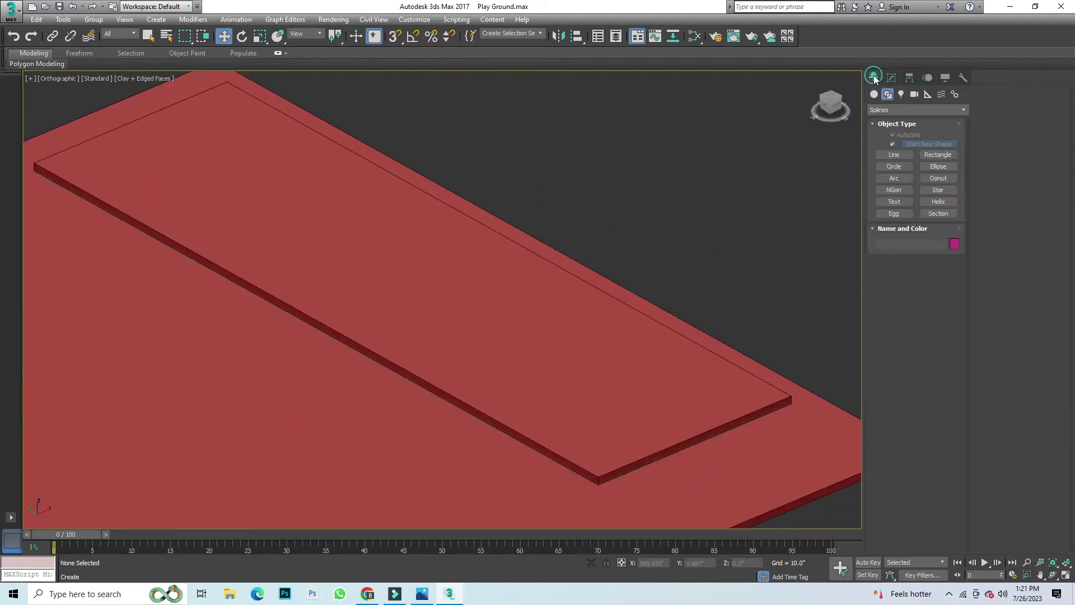
Step: Draw a thin strip near the pad's end and extrude it 1 inch
left_click(938, 154)
scroll(622, 429, "up", 2)
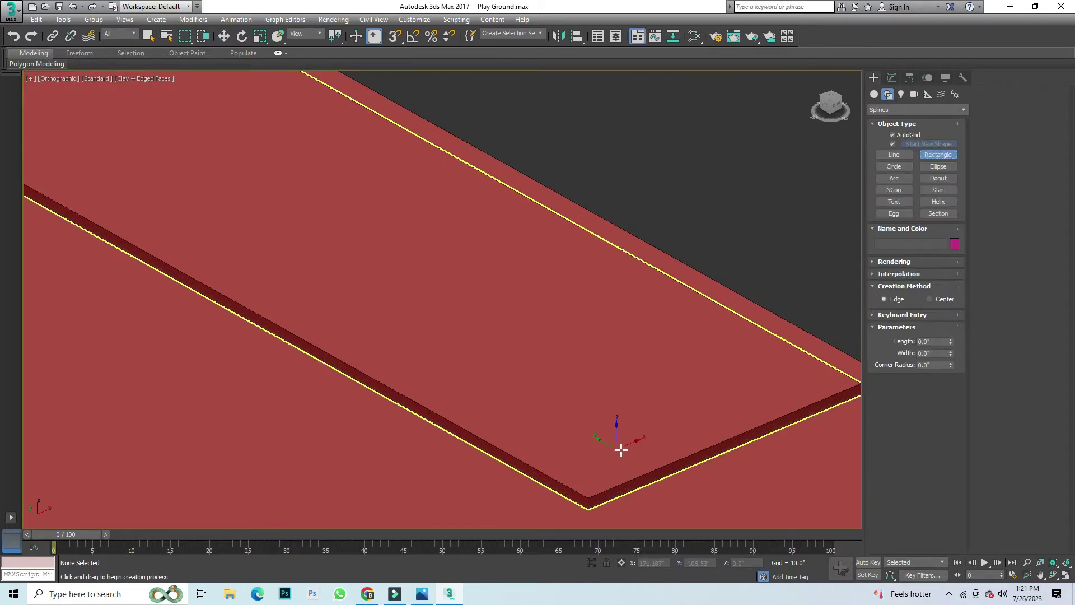
left_click_drag(621, 450, 775, 380)
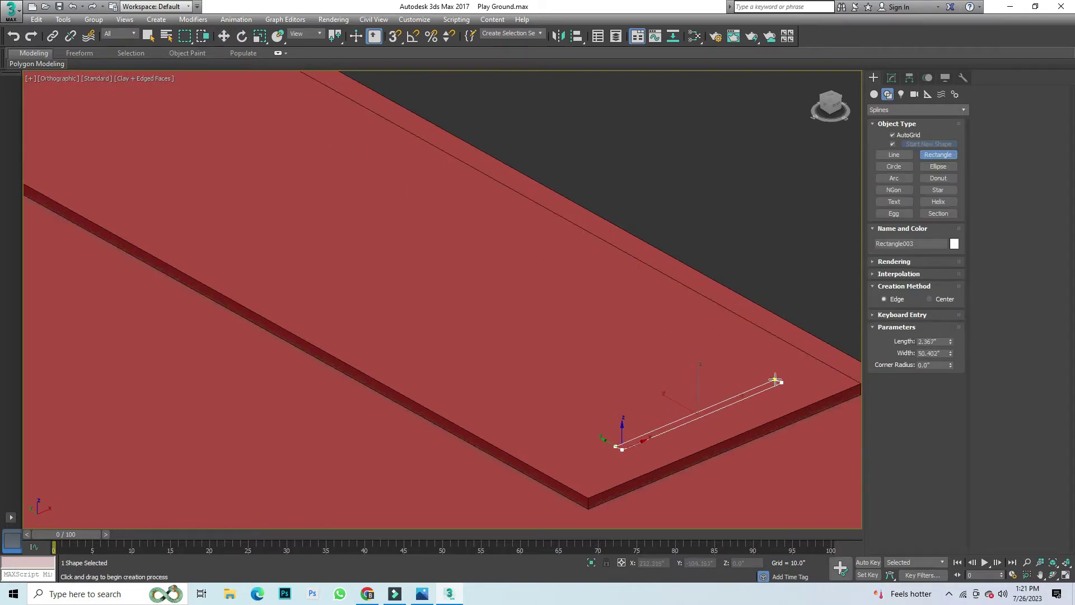
left_click(891, 78)
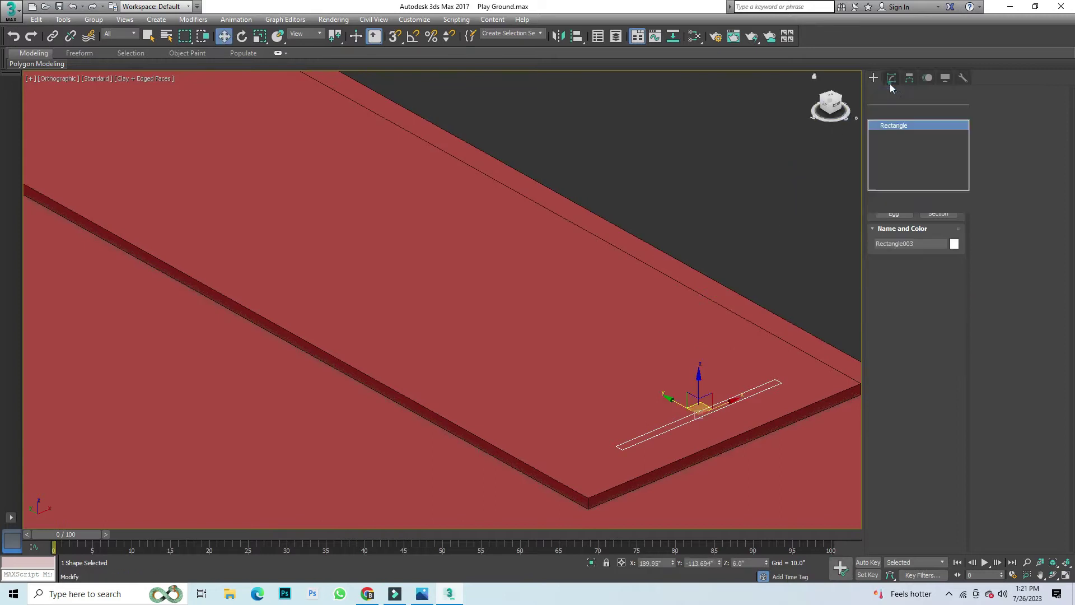
left_click(907, 110)
left_click(890, 153)
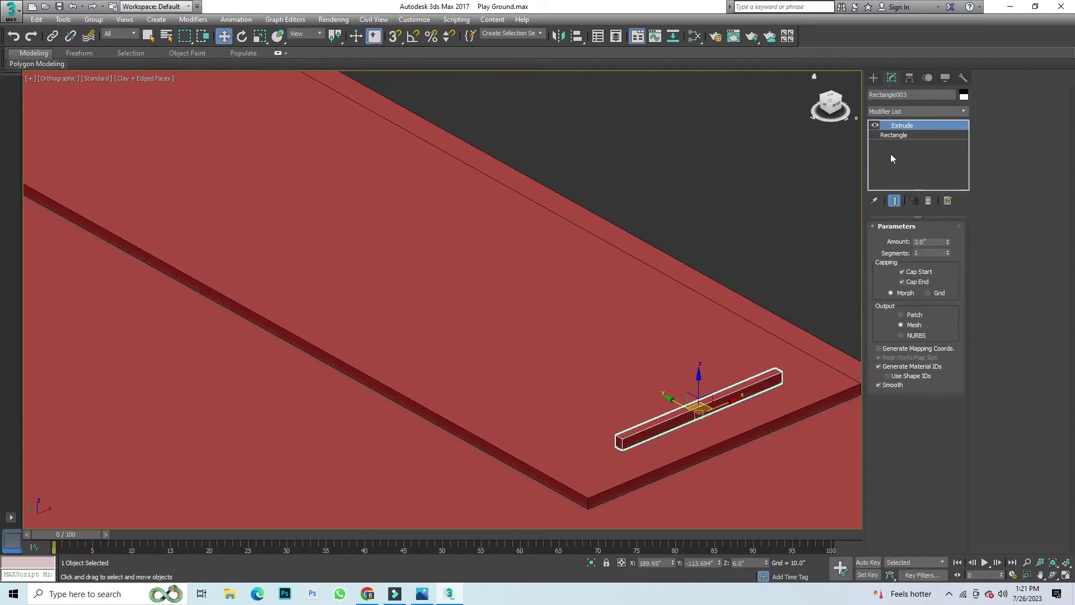
double_click(930, 242)
type("1")
key("Return")
Step: In Top view, Shift-drag a copy of the bar further along the pad
left_click(805, 239)
scroll(728, 375, "down", 3)
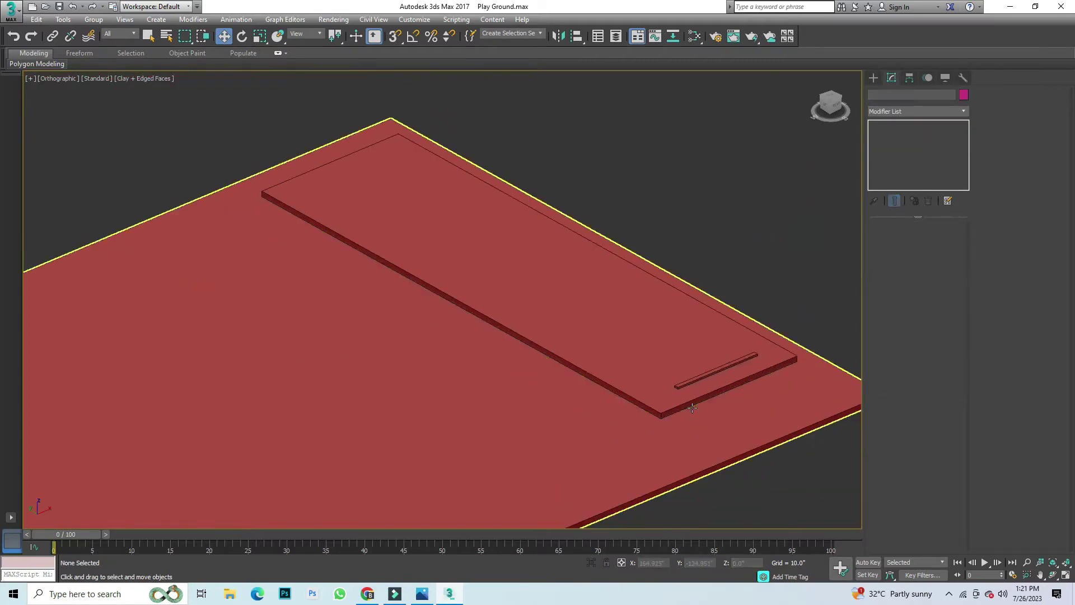
scroll(706, 370, "up", 4)
left_click(690, 370)
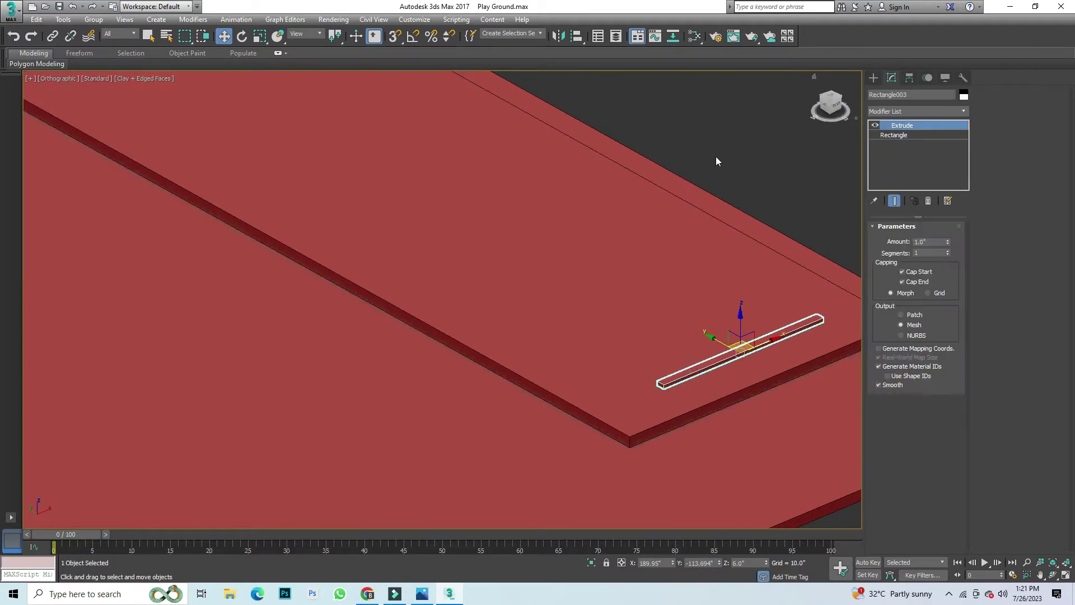
key("t")
scroll(695, 231, "up", 5)
scroll(731, 307, "down", 2)
scroll(731, 306, "up", 2)
left_click_drag(714, 386, 729, 267, "shift")
Step: Place the copied bar and orbit into a tilted 3D view
left_click(539, 345)
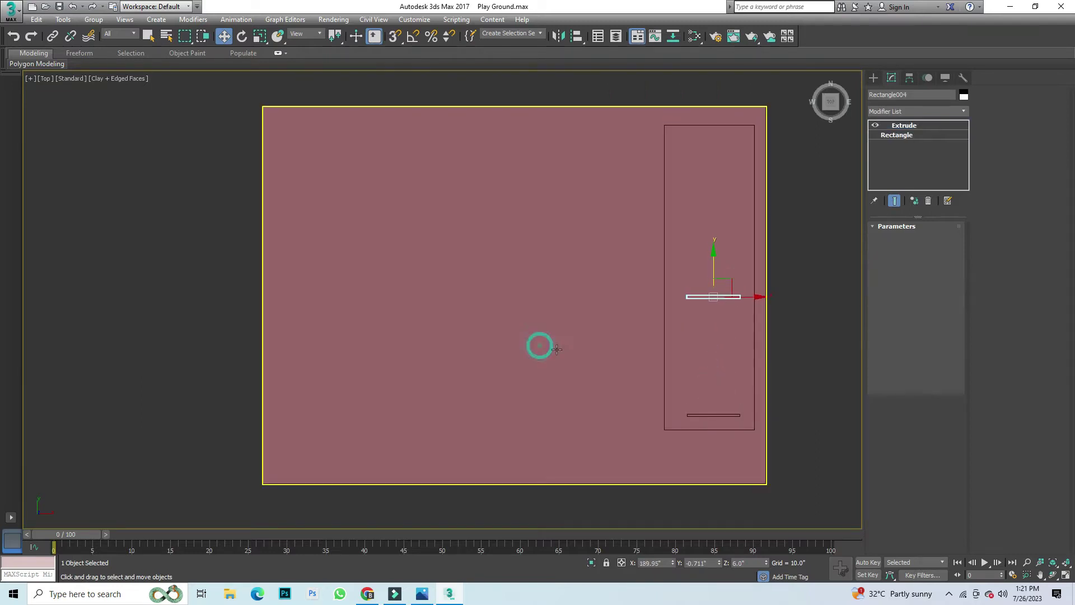
left_click(718, 414, "ctrl")
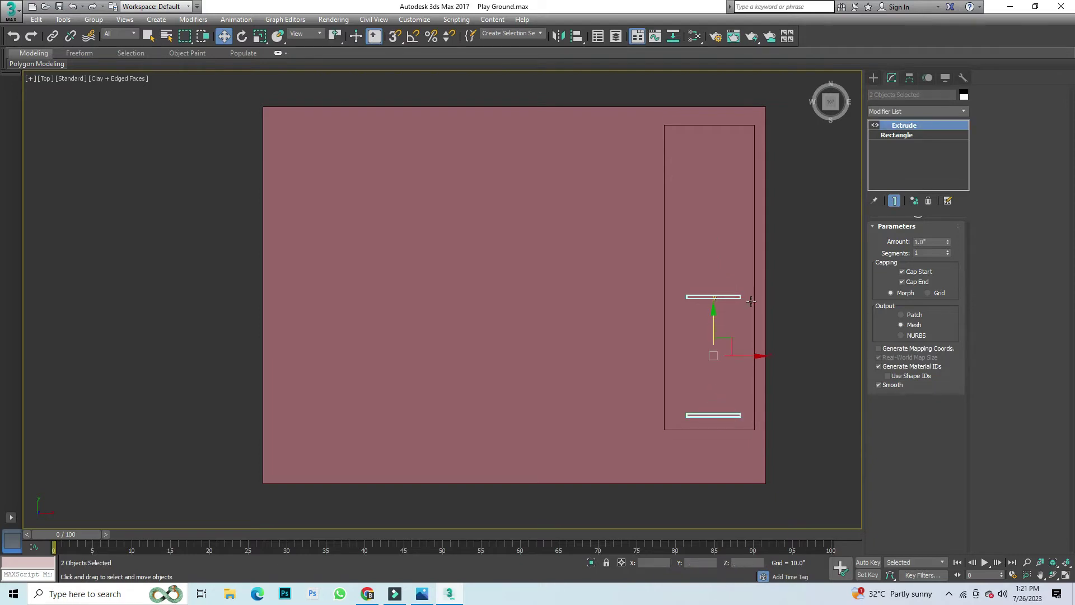
left_click(803, 258)
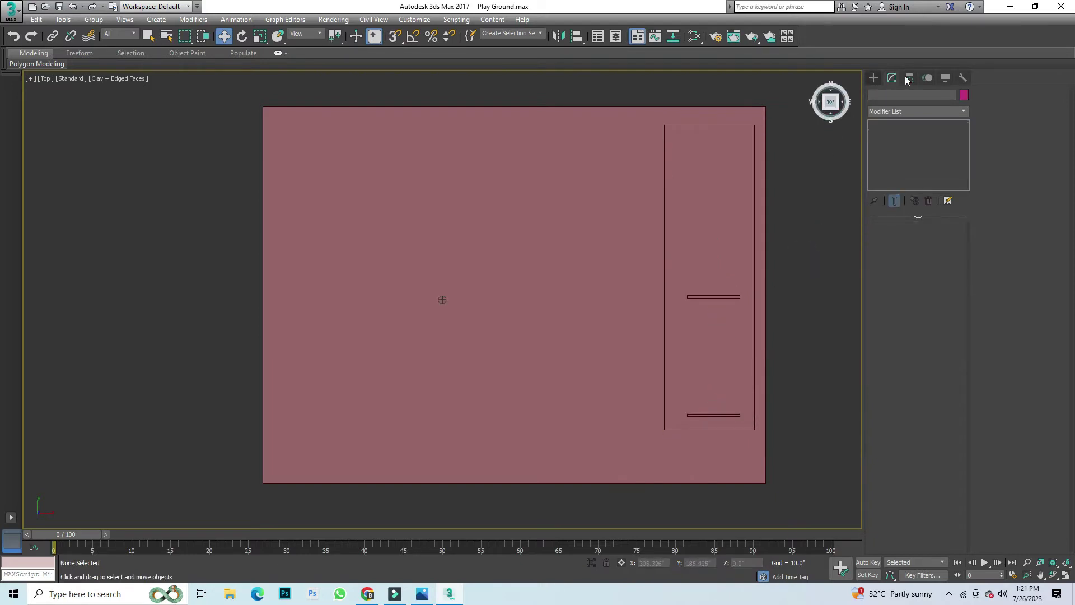
middle_click_drag(866, 82, 78, 509, "alt")
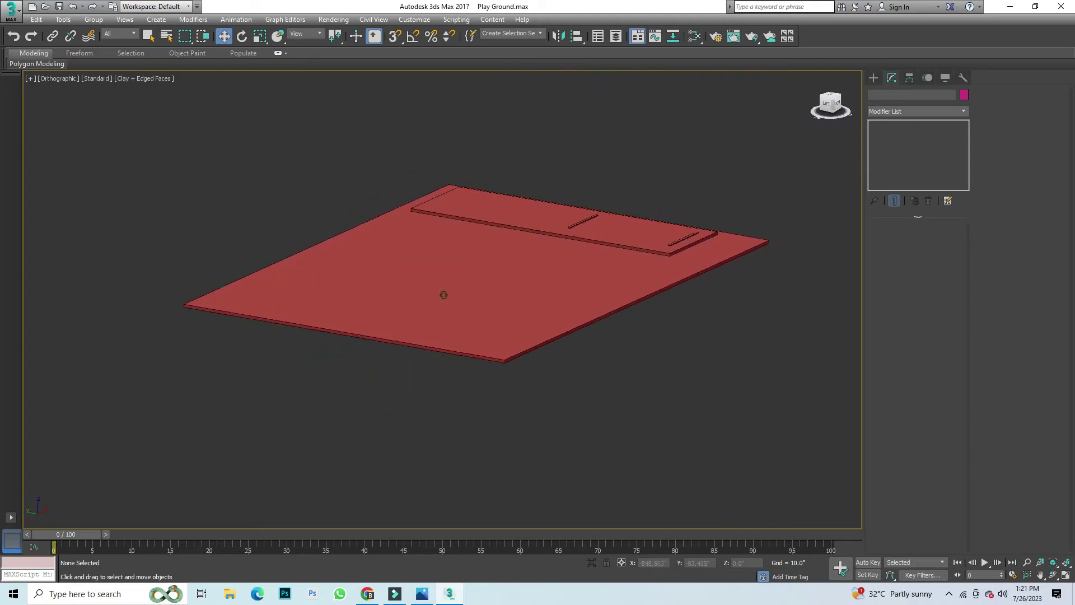
scroll(391, 455, "down", 3)
scroll(440, 372, "up", 3)
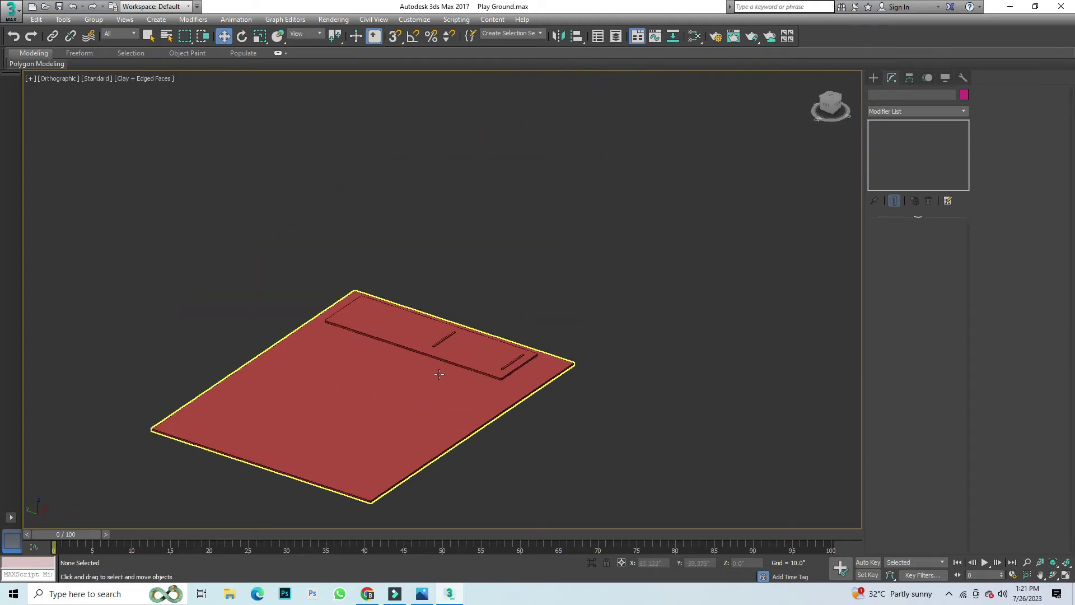
scroll(547, 292, "up", 4)
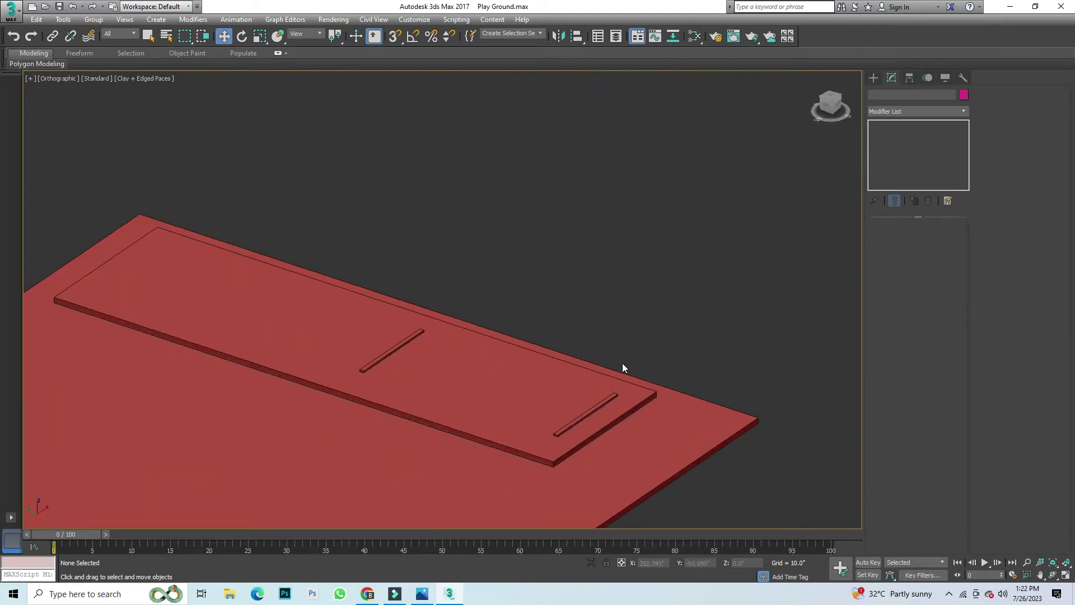
Step: In Left view, Shift-drag instanced copies of both bars up above the slab
left_click(874, 78)
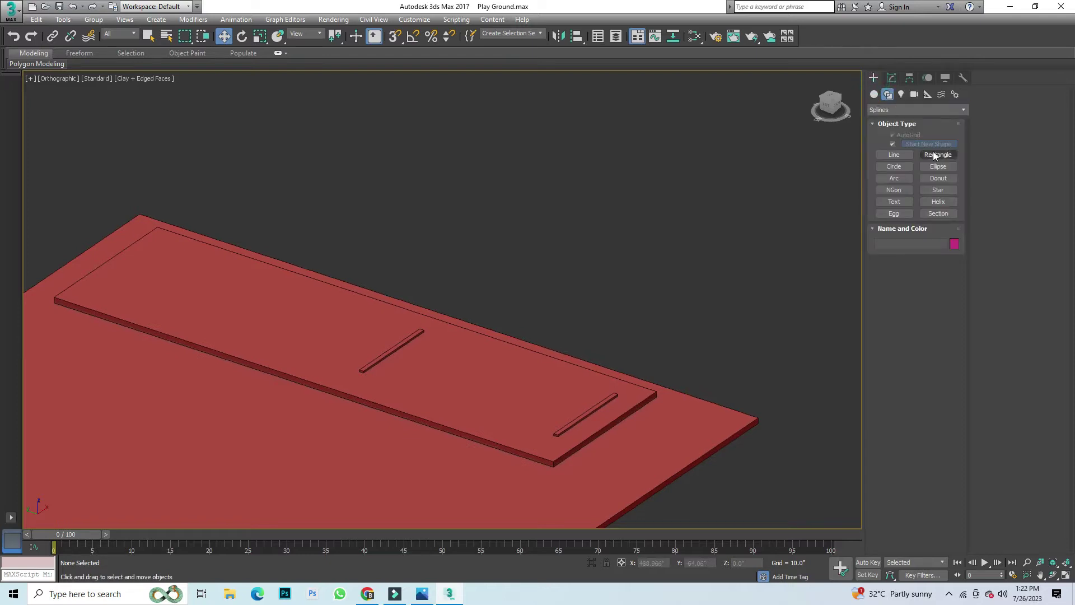
left_click(574, 421)
left_click(397, 344, "ctrl")
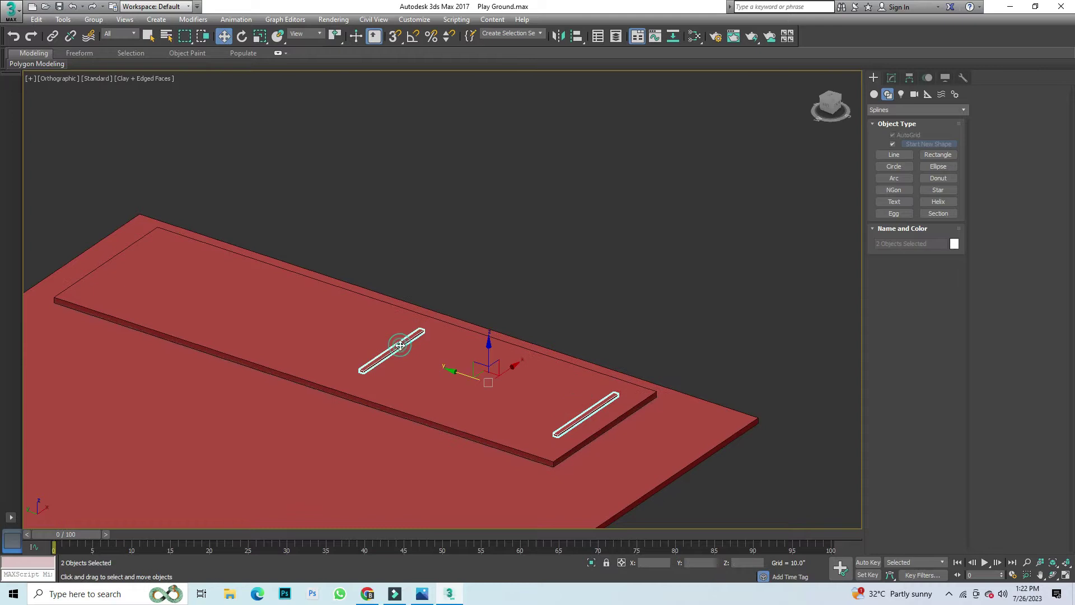
left_click(828, 108)
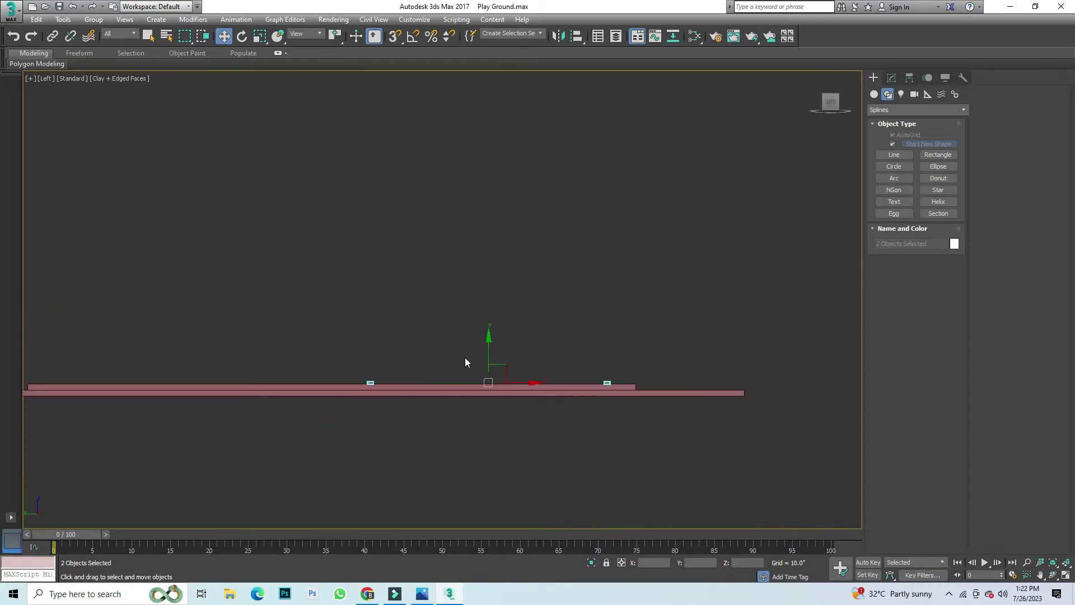
left_click_drag(487, 358, 533, 218)
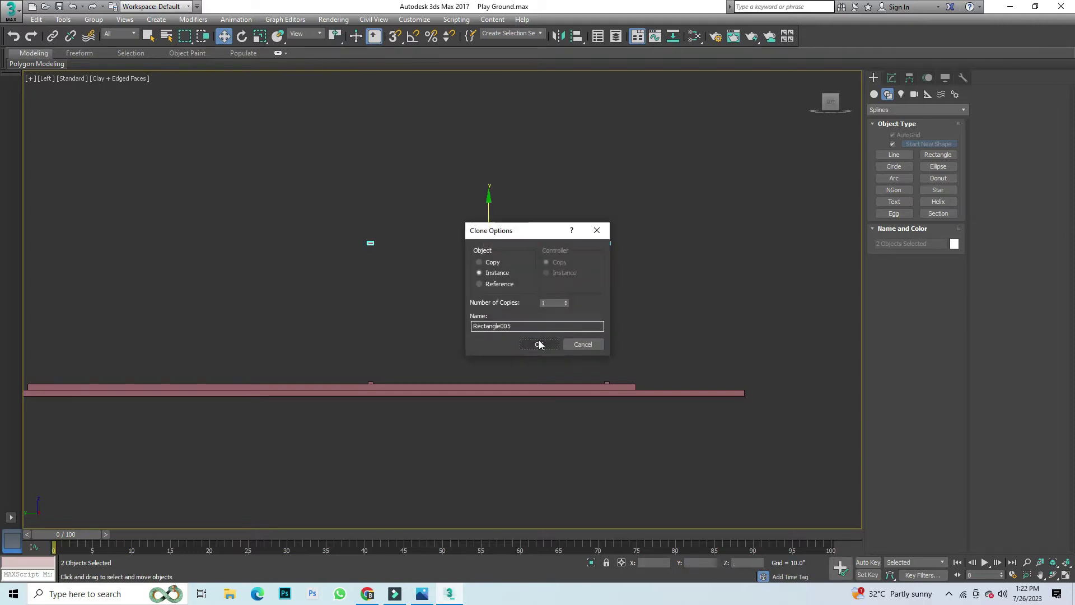
left_click(579, 344)
left_click(739, 307)
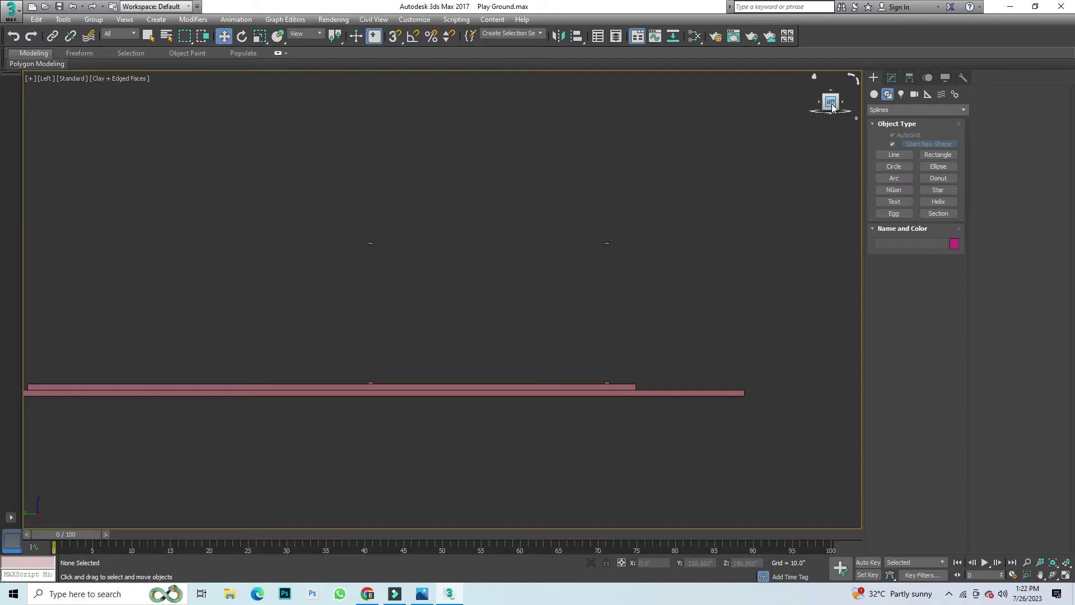
left_click_drag(831, 102, 831, 109)
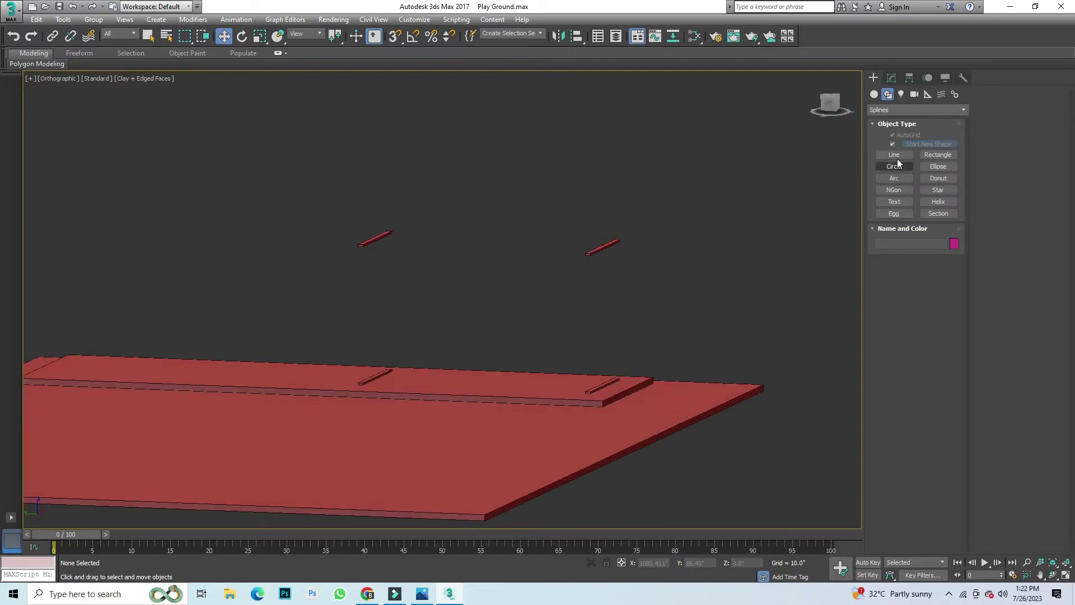
Step: Turn on 3D snaps and start a Line on the lower bar
left_click(895, 154)
key("s")
scroll(568, 400, "up", 2)
scroll(616, 387, "up", 4)
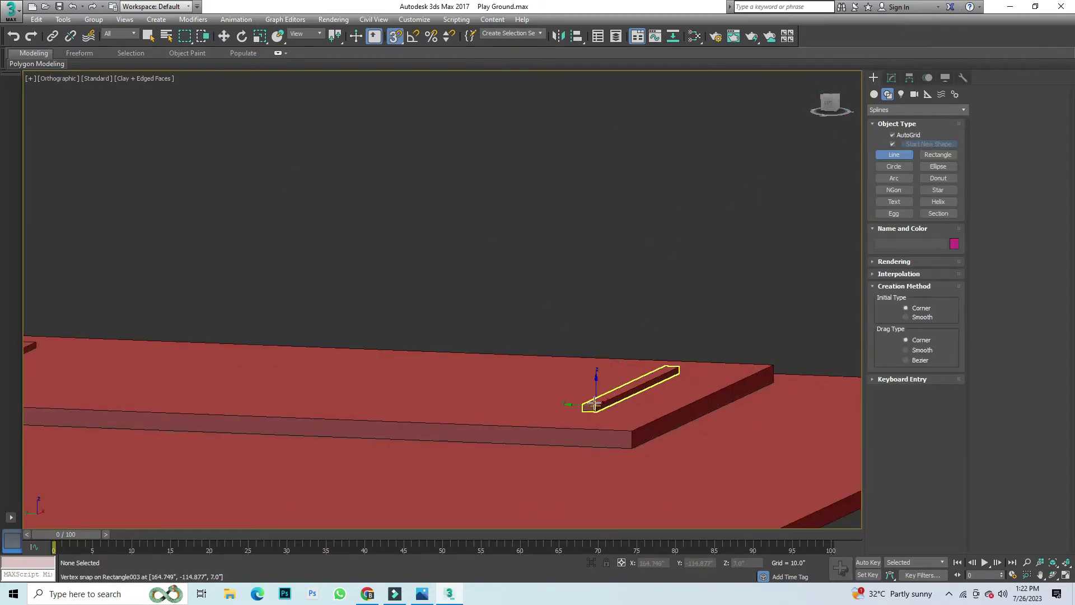
scroll(622, 389, "up", 2)
left_click(644, 376)
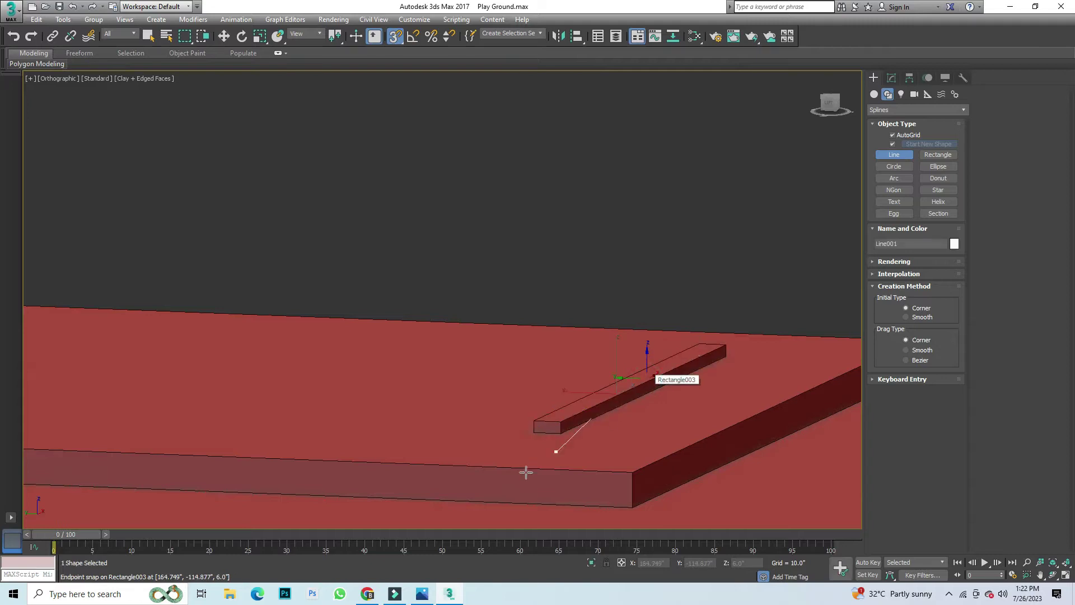
middle_click_drag(668, 380, 633, 417)
right_click(620, 414)
Step: Draw a vertical line from the lower end bar's midpoint up to its raised copy
left_click(587, 425)
mouse_move(524, 509)
middle_mouse_down("alt")
mouse_move(528, 389)
mouse_move(559, 322)
middle_mouse_up("alt")
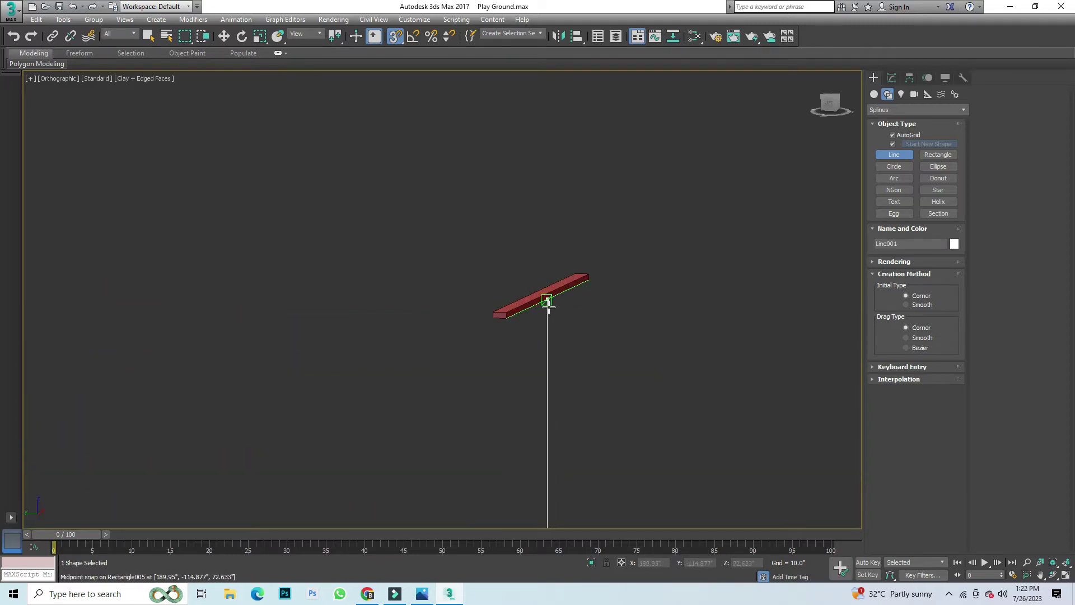
middle_click_drag(559, 373, 581, 355, "alt")
key("w")
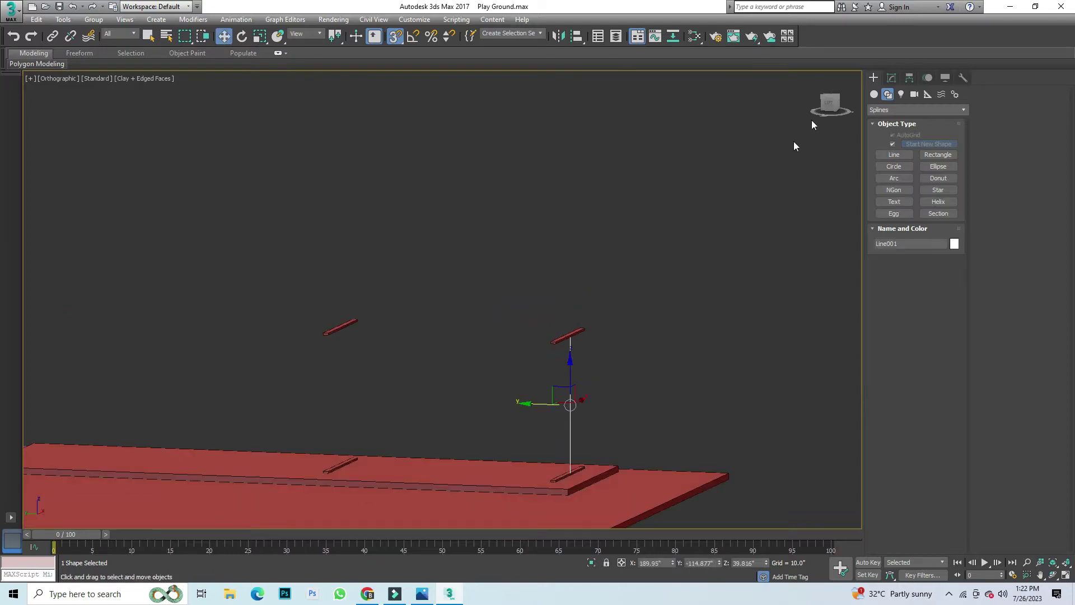
scroll(534, 456, "down", 3)
scroll(713, 334, "up", 5)
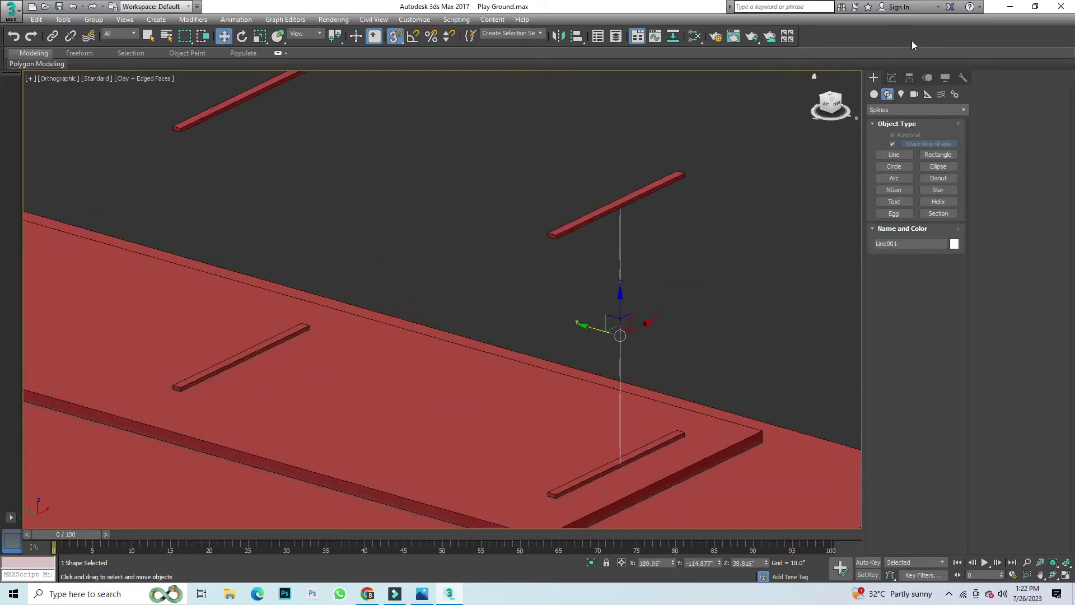
Step: Add a Sweep modifier to Line001 using the built-in Pipe section
left_click(892, 77)
left_click(906, 116)
type("sw")
key("Return")
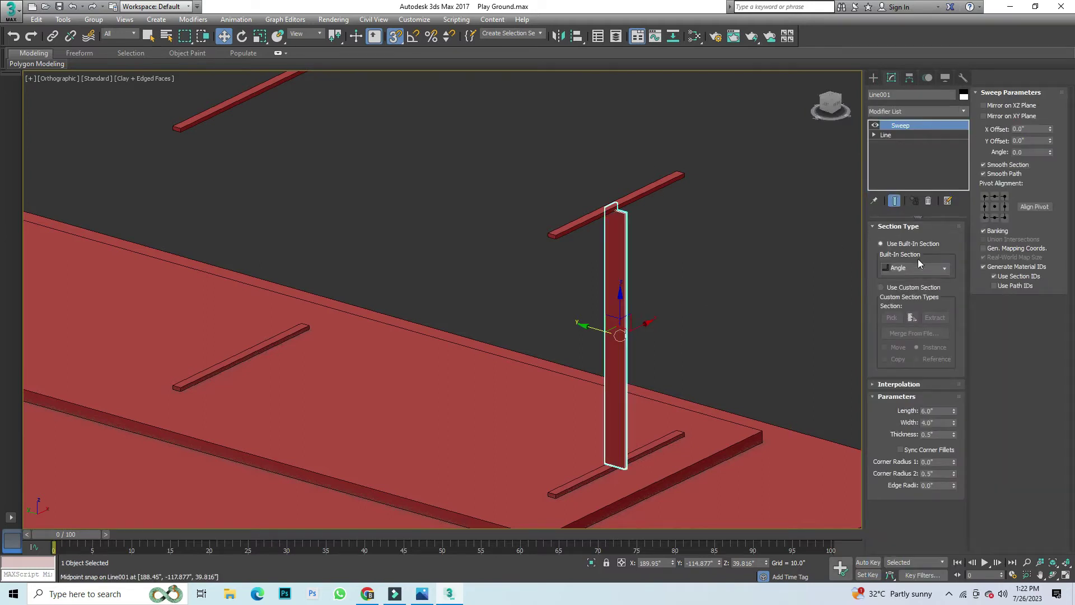
left_click(920, 266)
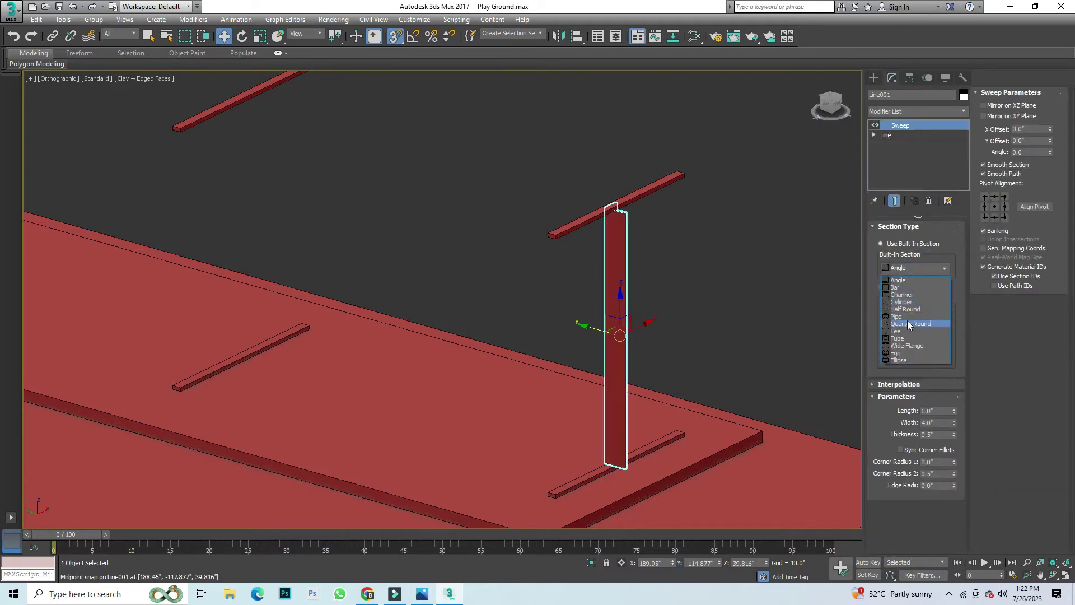
left_click(896, 317)
Step: In Top view, select the pipe post and shrink its radius to 1.74"
left_click(724, 259)
scroll(623, 214, "up", 5)
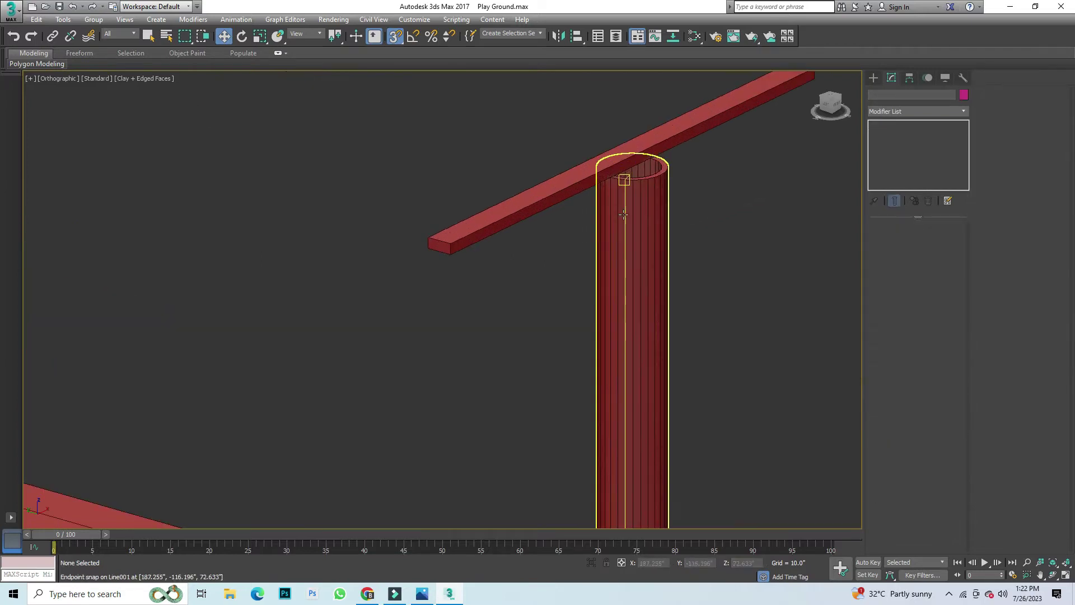
key("t")
scroll(652, 302, "up", 5)
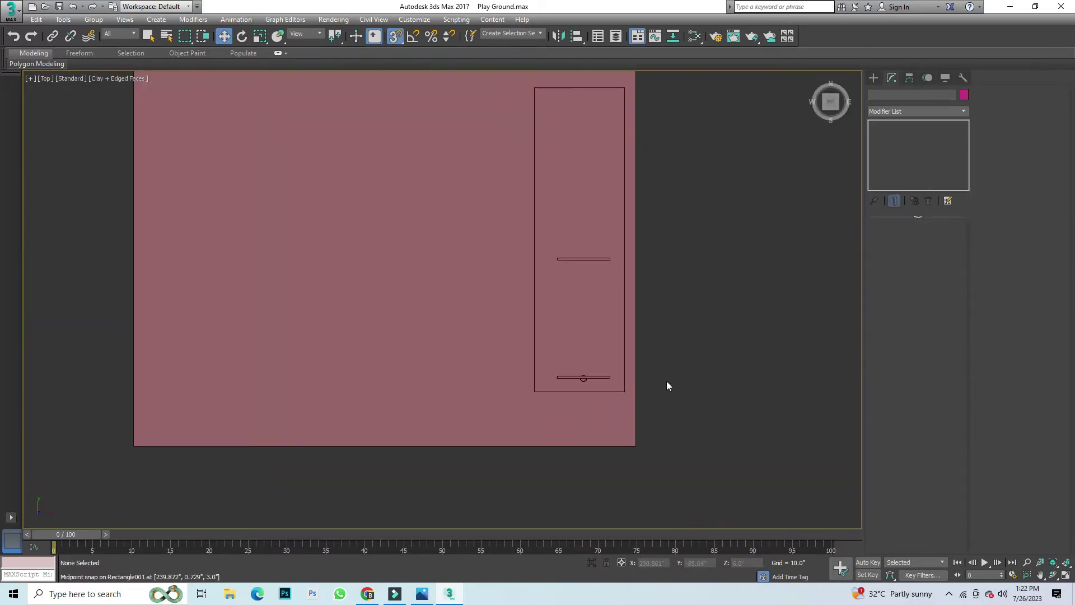
scroll(586, 386, "up", 2)
scroll(516, 362, "up", 2)
scroll(517, 370, "up", 2)
scroll(531, 334, "up", 1)
scroll(531, 335, "up", 1)
left_click(538, 308)
scroll(544, 314, "down", 2)
scroll(543, 314, "up", 2)
left_click_drag(947, 411, 951, 439)
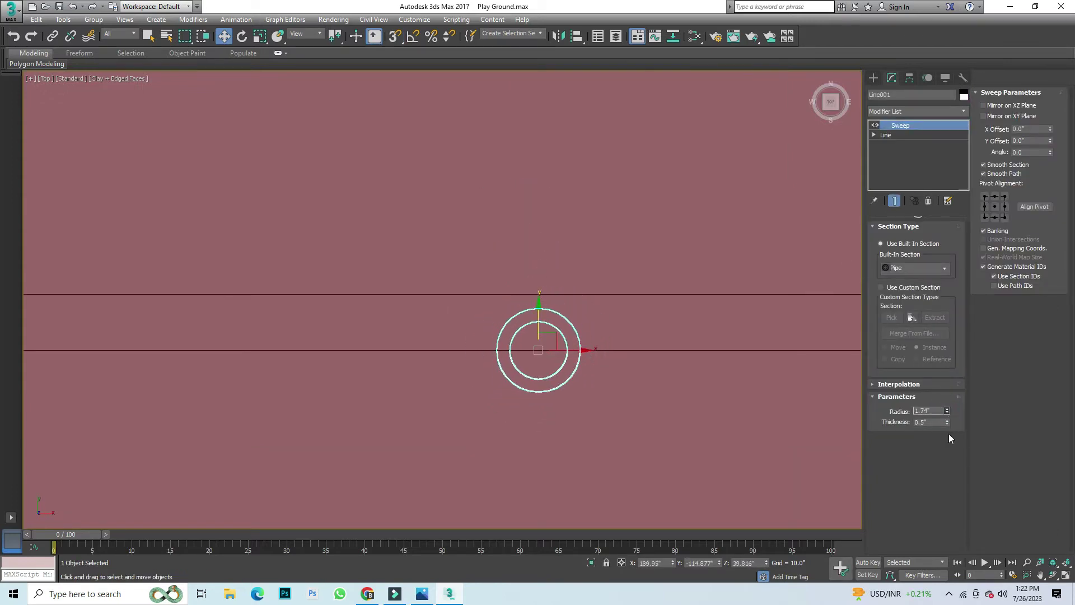
Step: Nudge the post along Y and refine the pipe radius to about 1.086"
left_click_drag(539, 323, 538, 301)
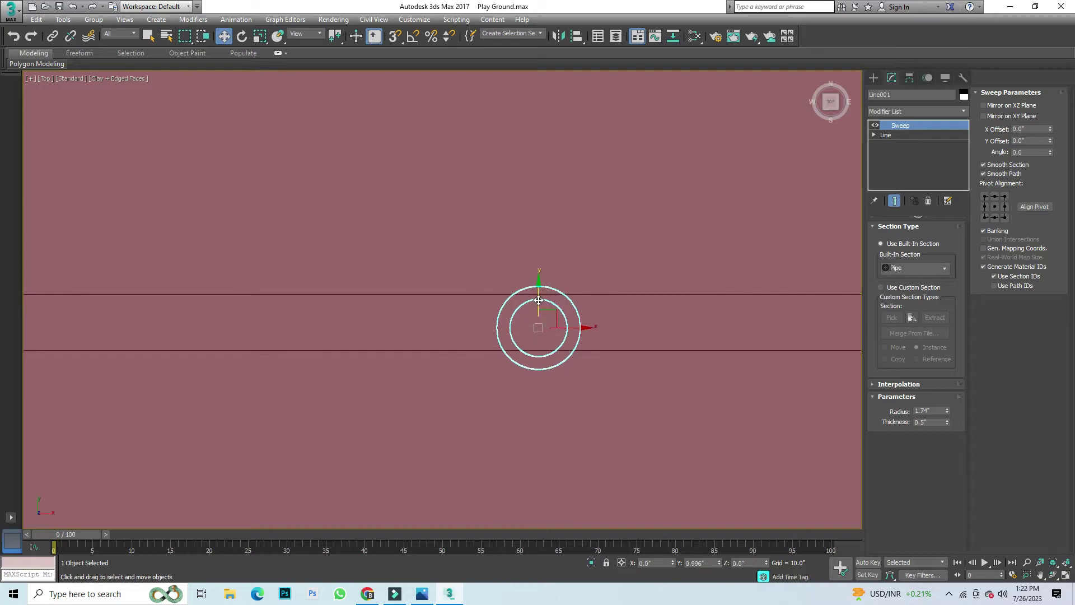
left_click_drag(948, 412, 947, 440)
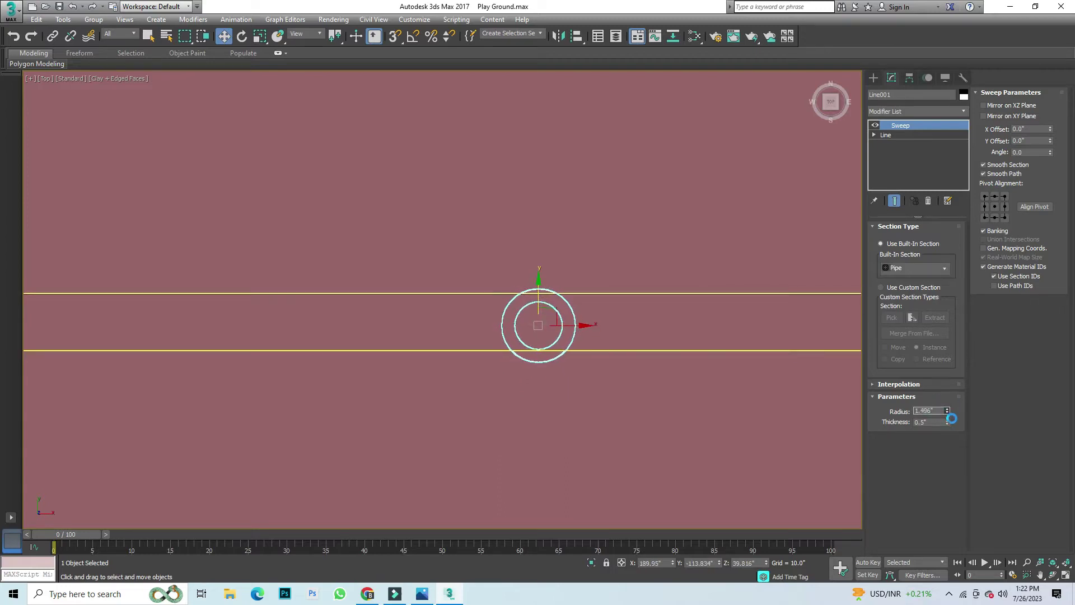
scroll(526, 331, "up", 2)
scroll(527, 331, "up", 3)
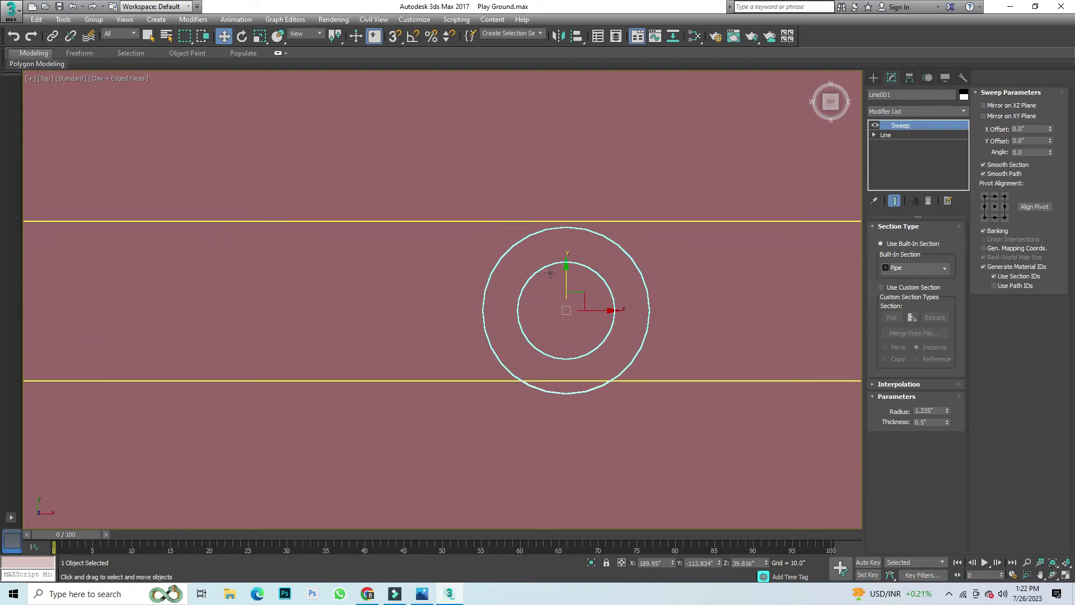
left_click_drag(569, 277, 569, 270)
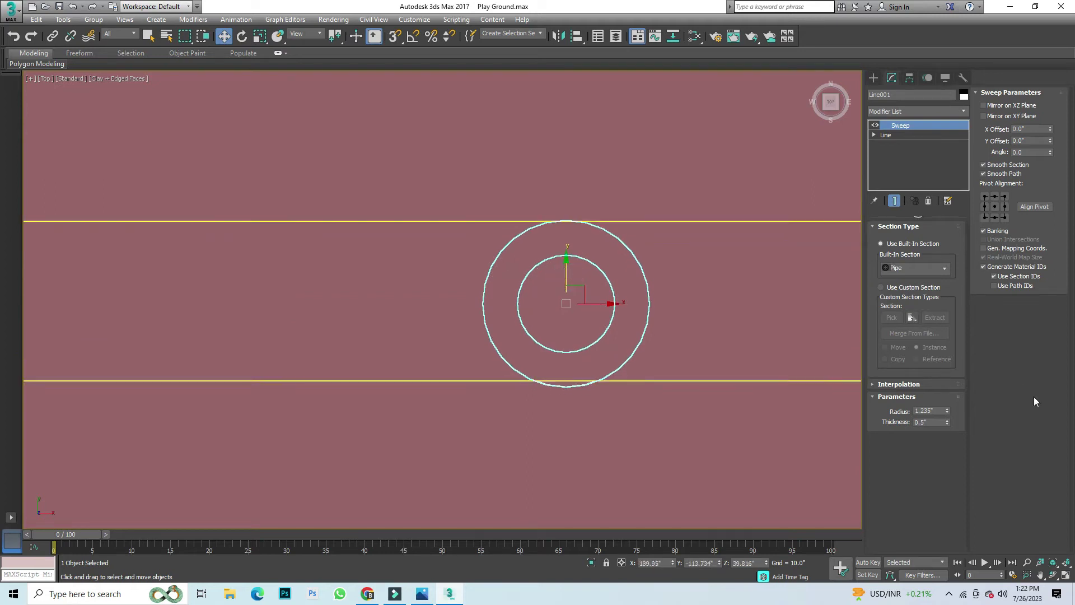
mouse_move(948, 412)
left_mouse_down()
mouse_move(948, 426)
mouse_move(949, 394)
mouse_move(948, 409)
left_mouse_up()
Step: In an orbited 3D view, move the pipe post onto the lower board
scroll(634, 321, "down", 5)
scroll(634, 320, "down", 3)
middle_click_drag(623, 317, 431, 146, "alt")
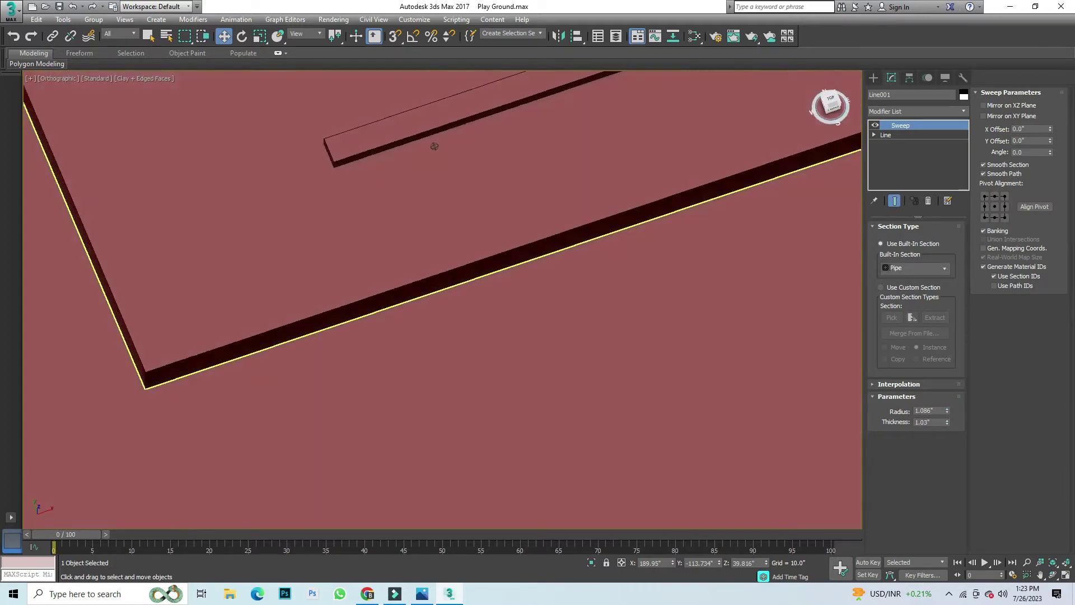
scroll(689, 191, "up", 3)
scroll(702, 203, "up", 2)
left_click_drag(674, 222, 489, 271)
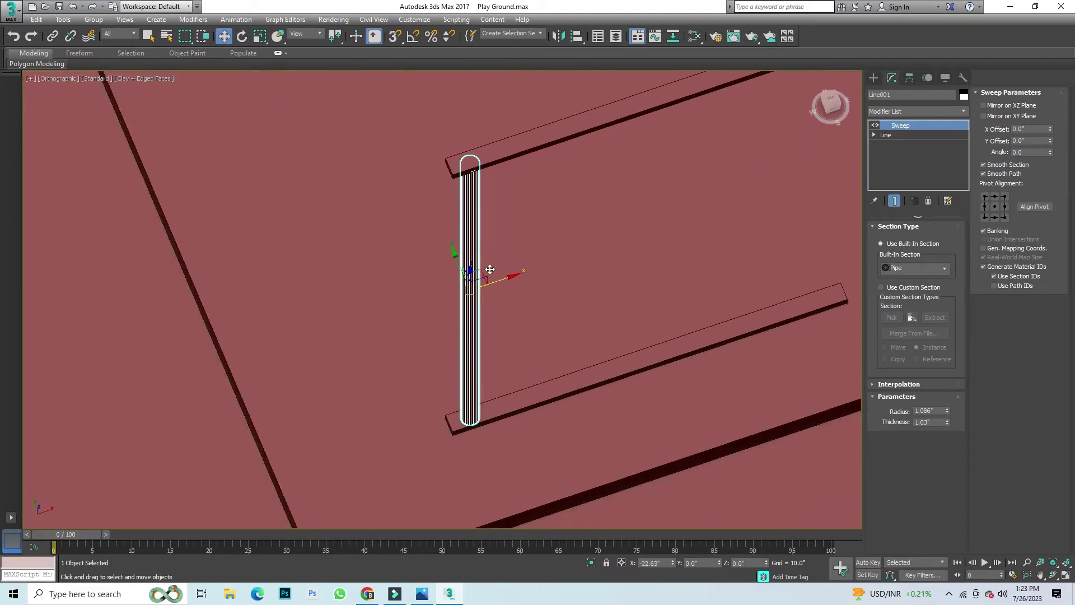
Step: In Top view, shift the pipe post slightly left
scroll(465, 423, "up", 5)
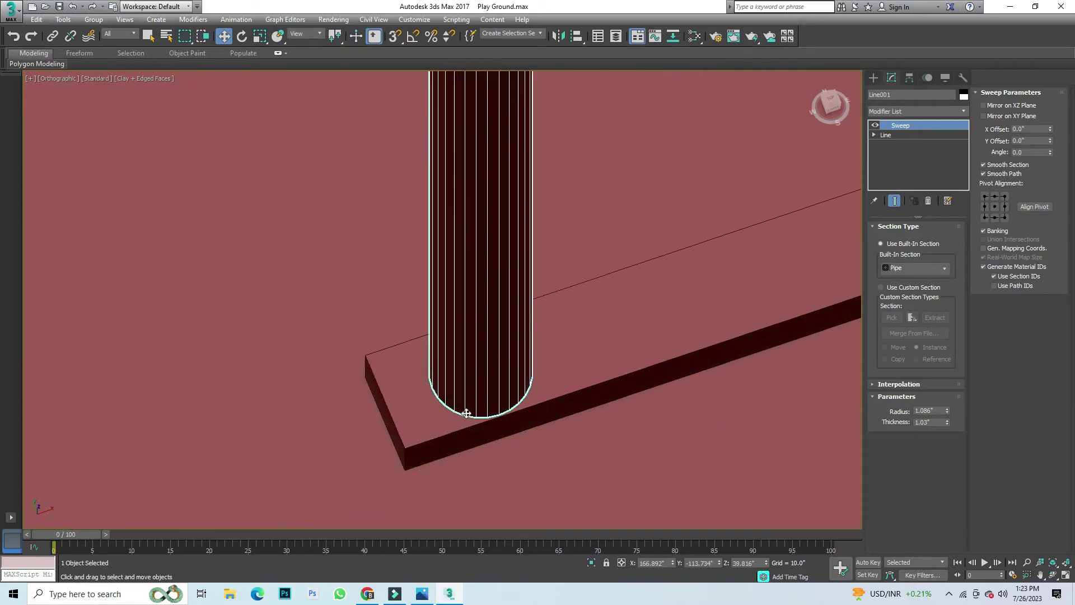
key("t")
scroll(527, 392, "up", 2)
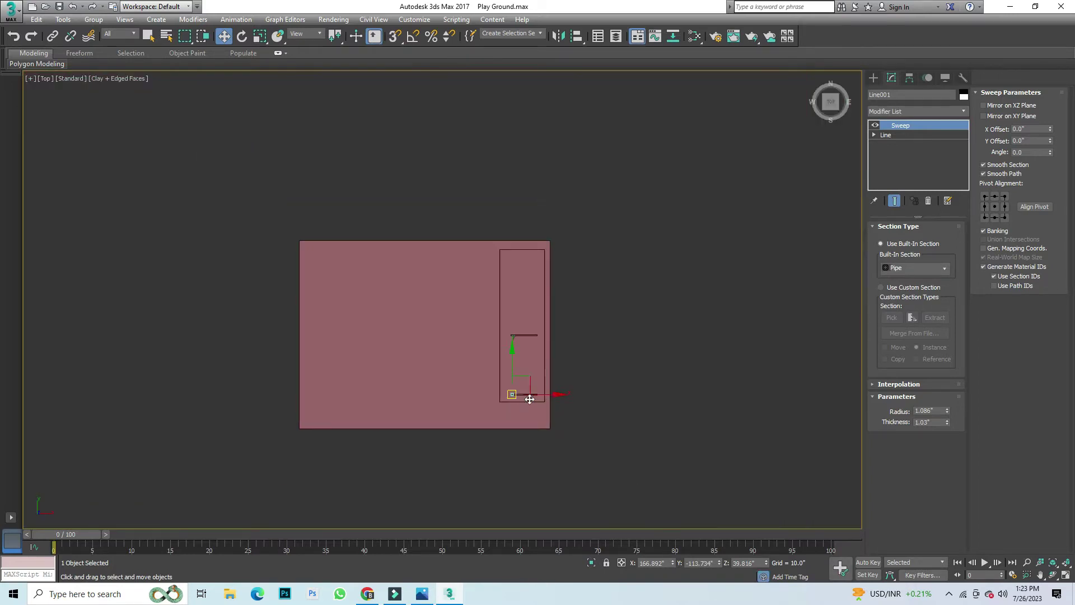
scroll(465, 365, "up", 2)
scroll(442, 347, "up", 2)
scroll(443, 347, "up", 3)
scroll(437, 213, "up", 3)
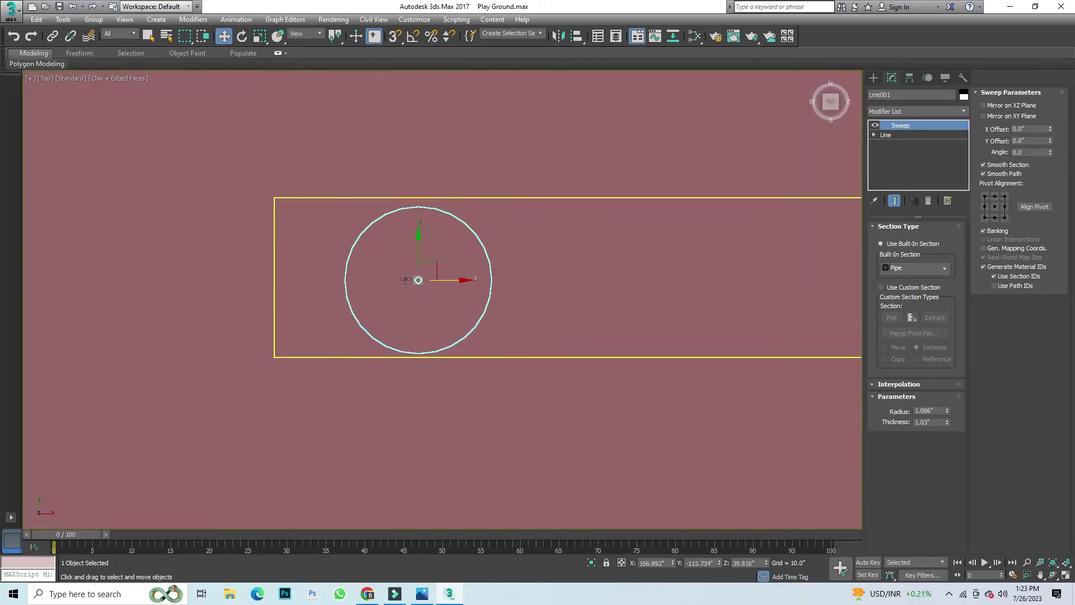
left_click_drag(422, 259, 365, 251)
Step: Make two instanced copies of the pipe post placed along the board
scroll(301, 321, "down", 4)
scroll(342, 342, "down", 1)
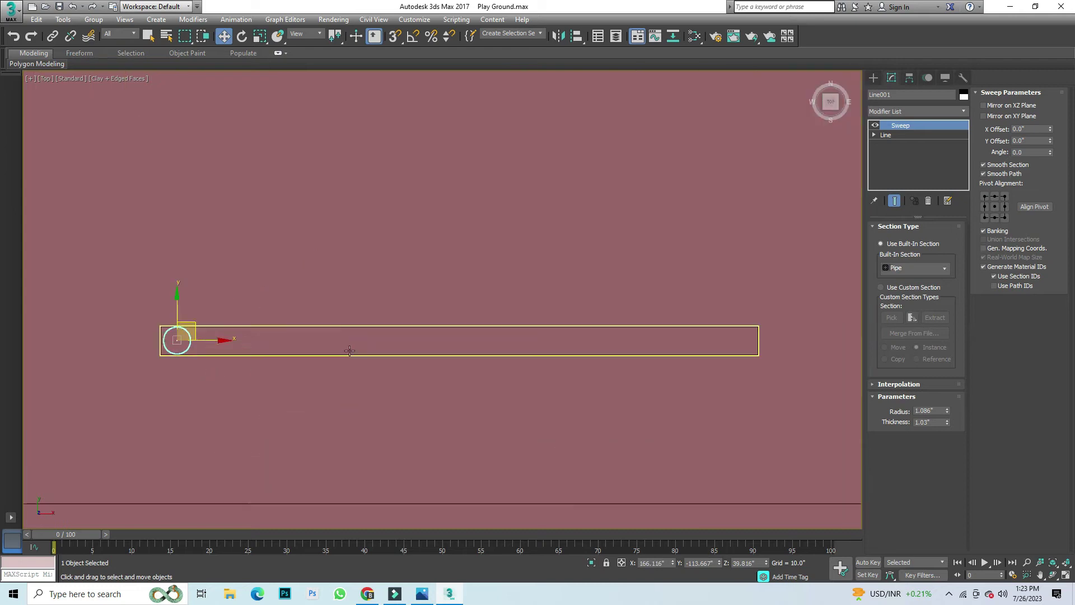
mouse_move(213, 340)
left_mouse_down()
mouse_move(733, 341)
mouse_move(779, 351)
left_mouse_up()
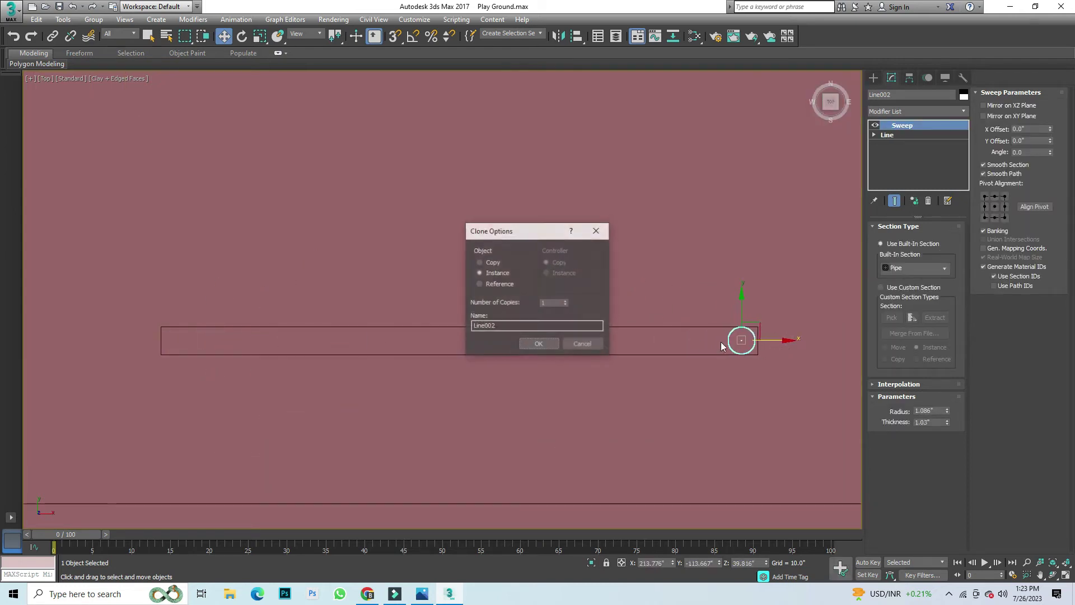
left_click(540, 343)
scroll(676, 377, "down", 3)
scroll(695, 348, "up", 3)
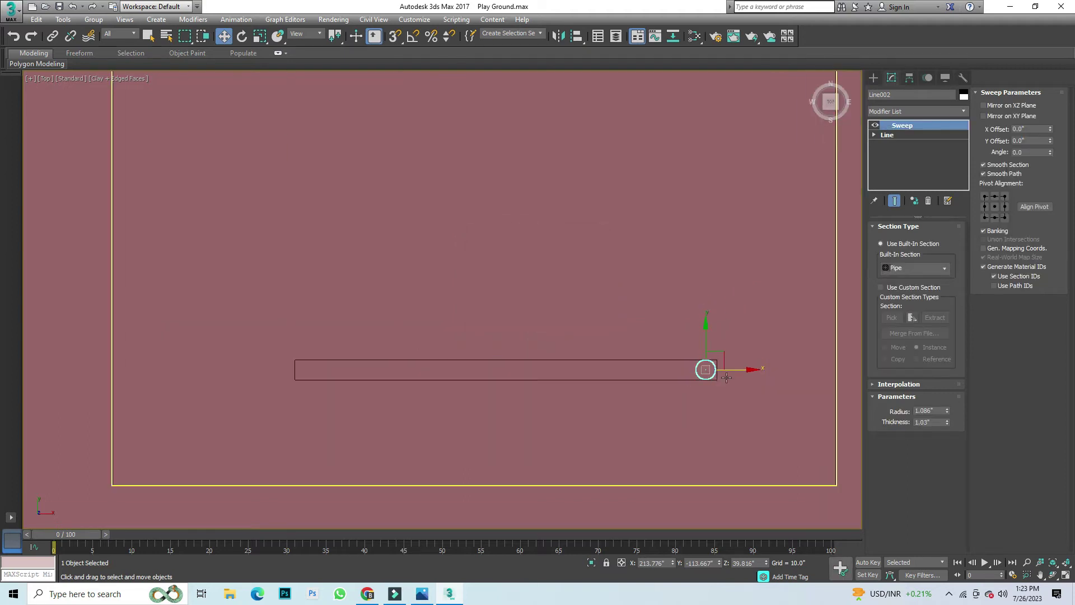
left_click_drag(725, 369, 640, 369, "shift")
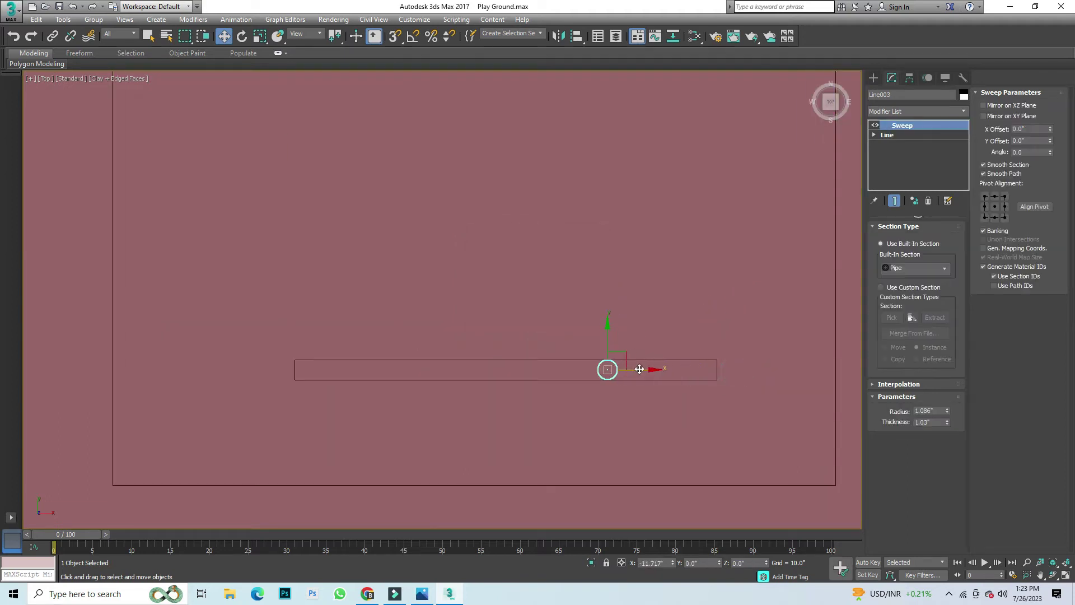
left_click(541, 343)
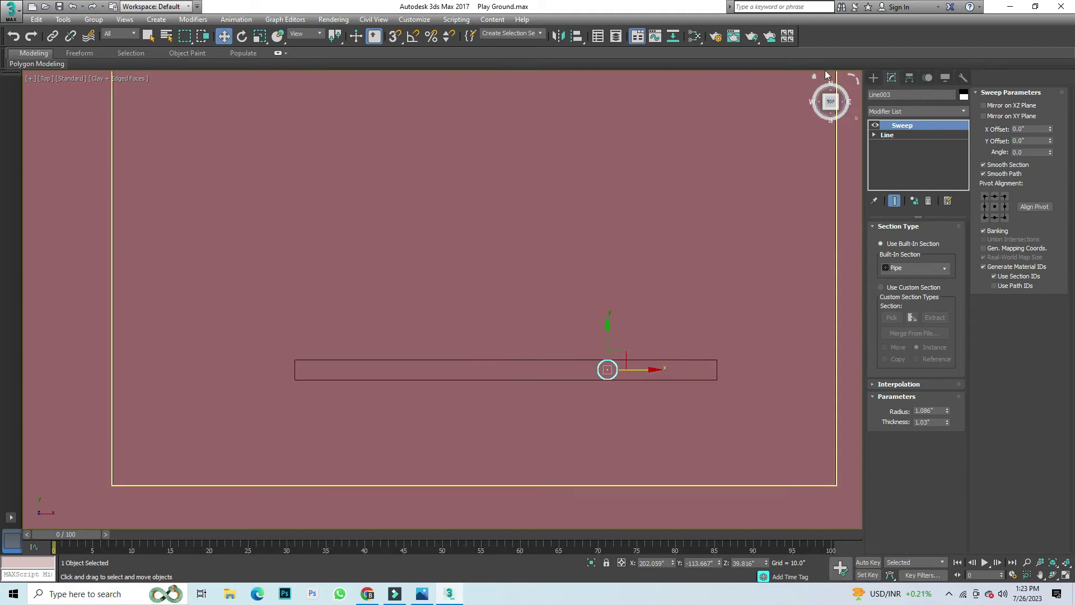
left_click_drag(831, 103, 834, 106)
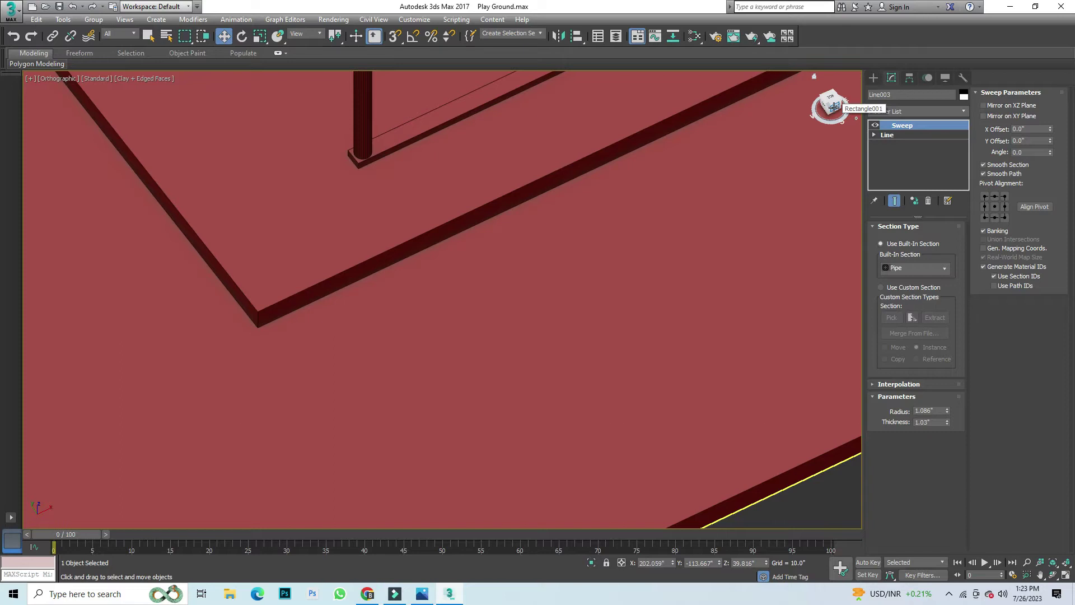
Step: In Front view, rotate the copied pipe -10° about Z so it leans between the bars
scroll(778, 240, "down", 5)
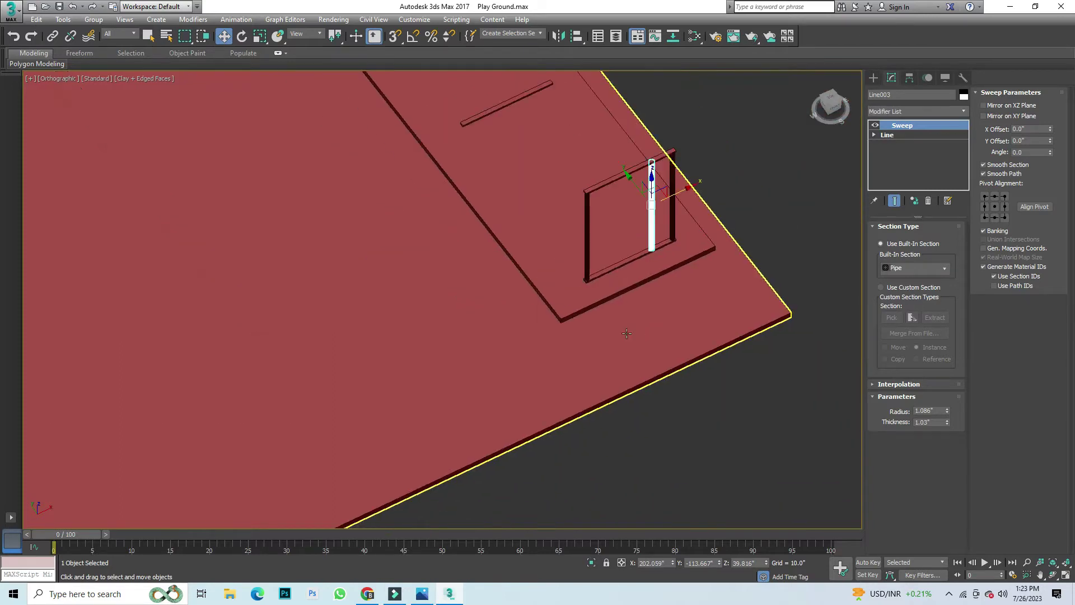
scroll(699, 153, "up", 1)
scroll(699, 153, "up", 2)
scroll(726, 140, "up", 2)
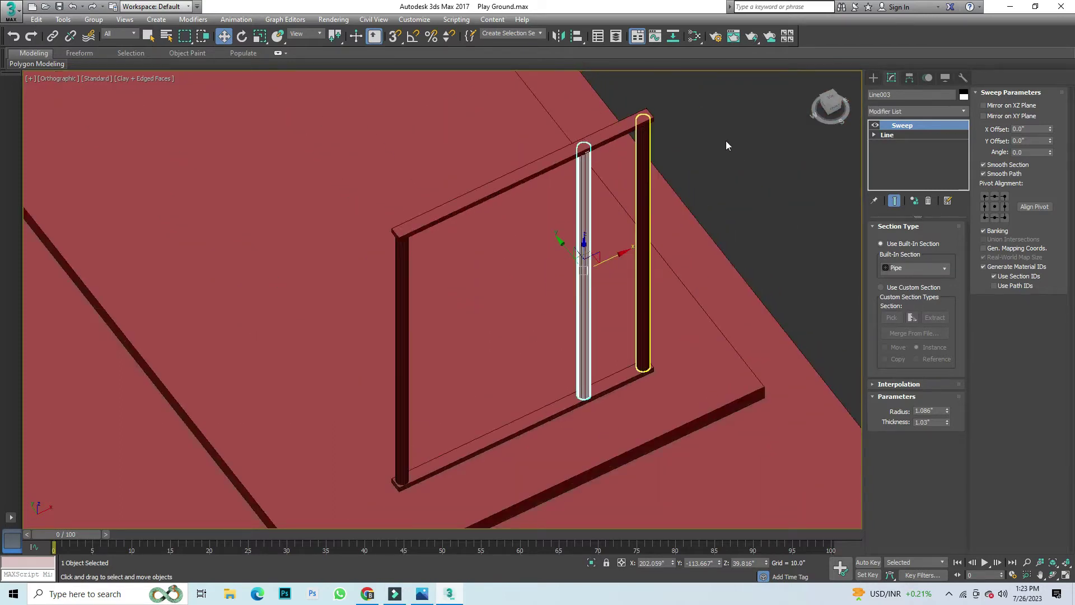
left_click(835, 109)
scroll(602, 347, "down", 2)
scroll(607, 304, "up", 1)
scroll(543, 358, "up", 1)
scroll(548, 314, "down", 2)
scroll(565, 268, "up", 1)
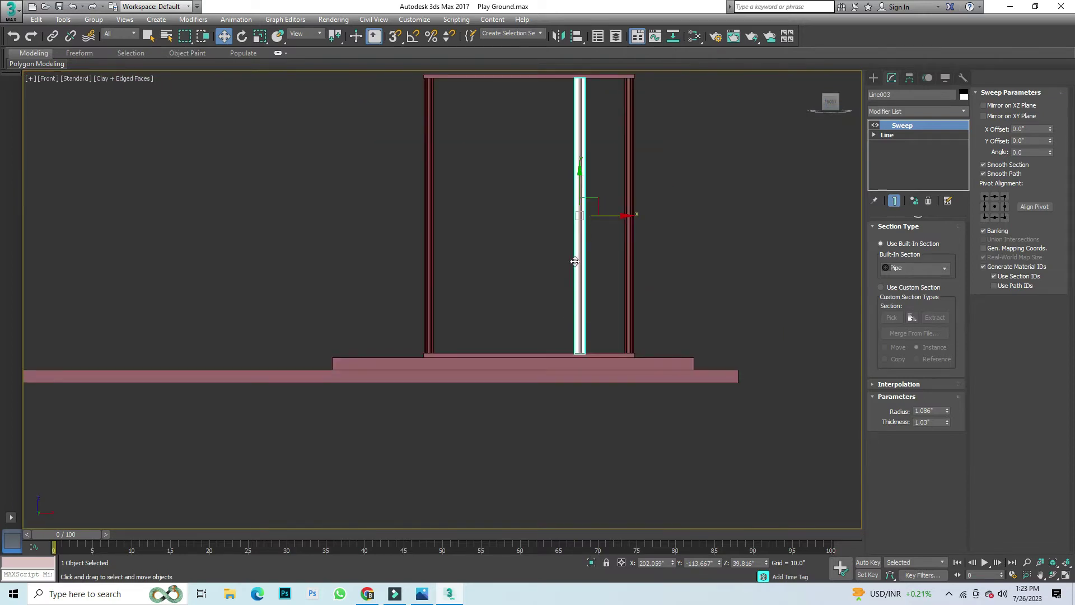
left_click(242, 36)
middle_click_drag(621, 73, 604, 111)
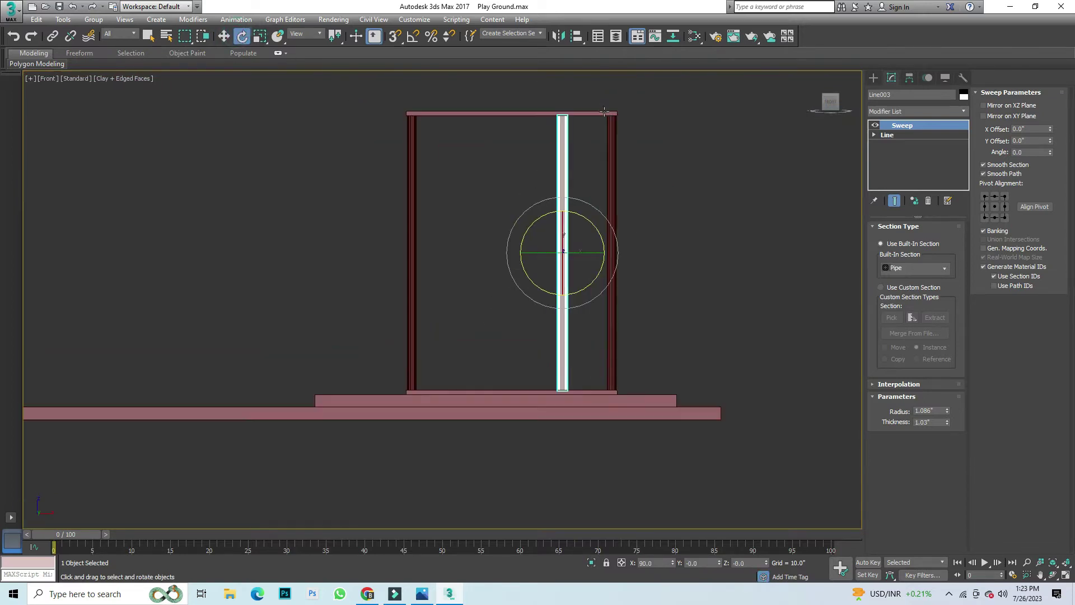
left_click_drag(583, 214, 589, 217)
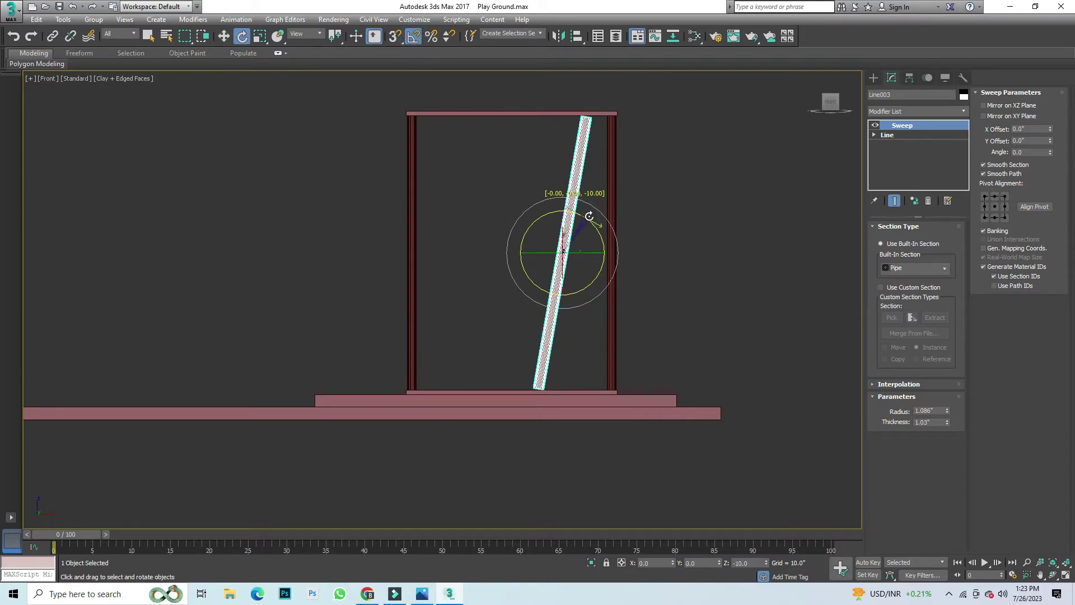
left_click(223, 39)
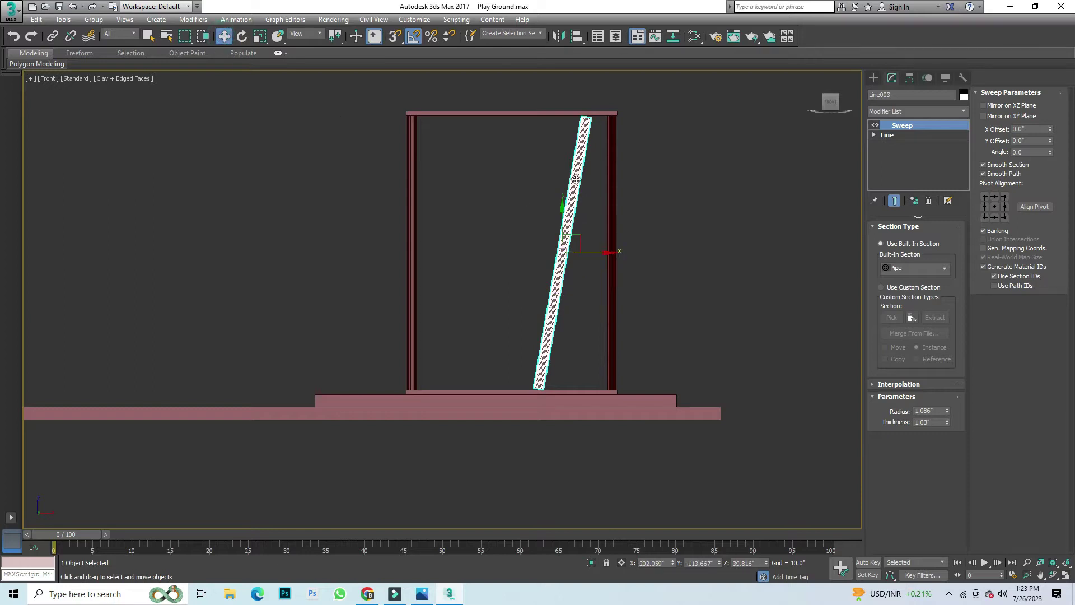
left_click(887, 135)
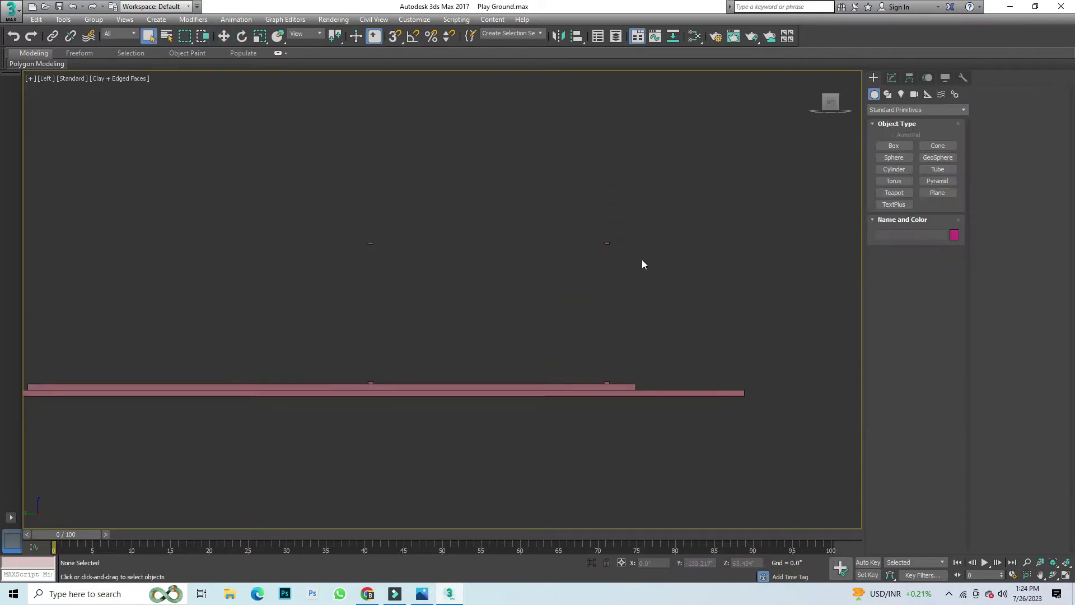
Step: With snaps on, draw a vertical line from the small box up to the overhead bar
left_click_drag(829, 98, 849, 120)
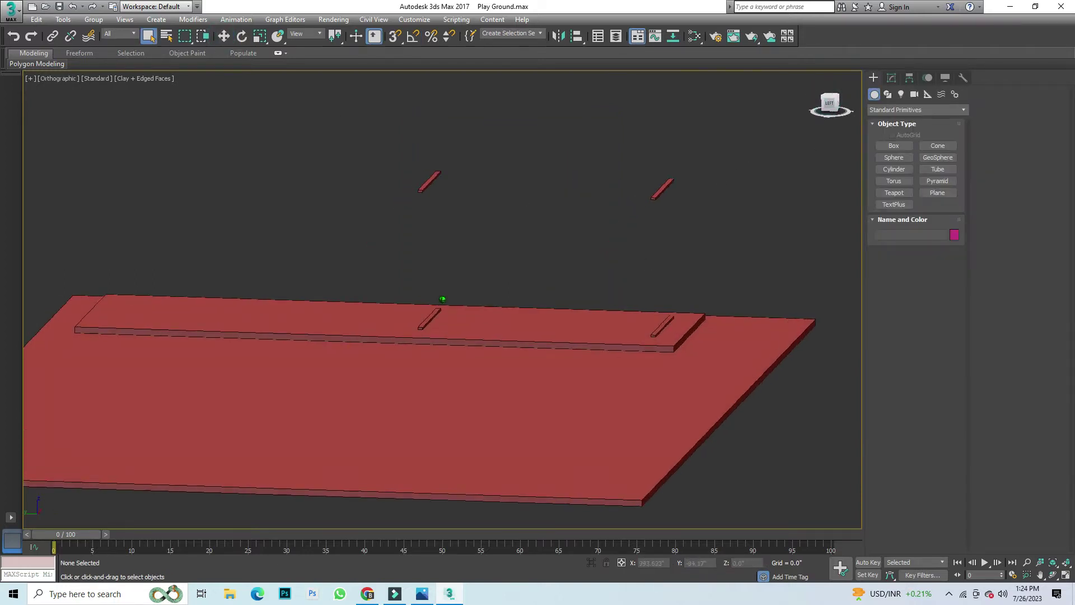
key("l")
key("s")
left_click(888, 94)
left_click(894, 154)
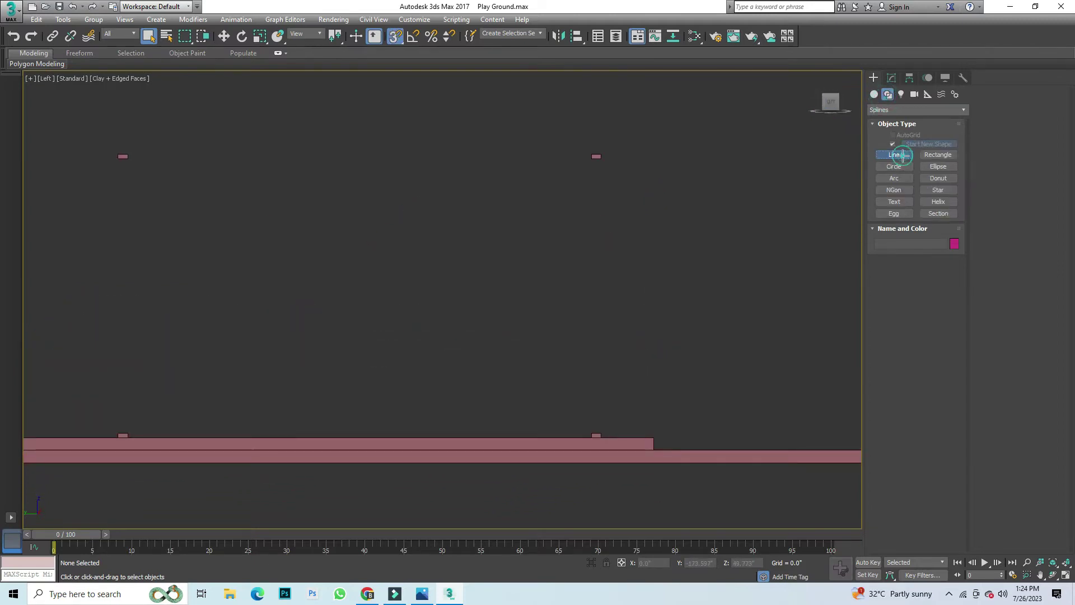
scroll(588, 432, "up", 3)
left_click(604, 469)
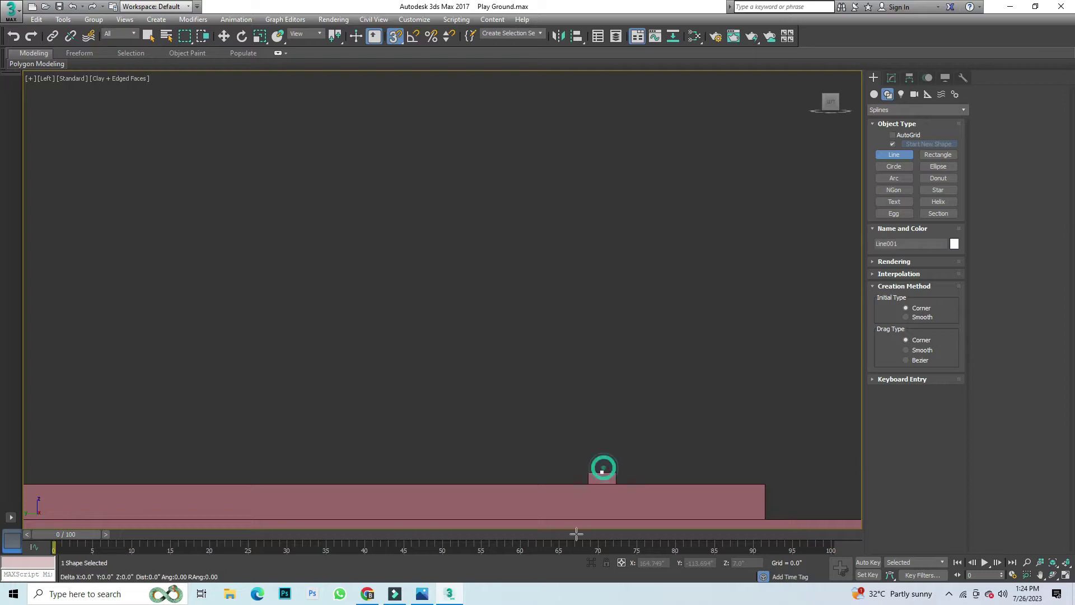
scroll(605, 392, "down", 1)
scroll(594, 272, "down", 2)
scroll(595, 272, "up", 4)
left_click(579, 277)
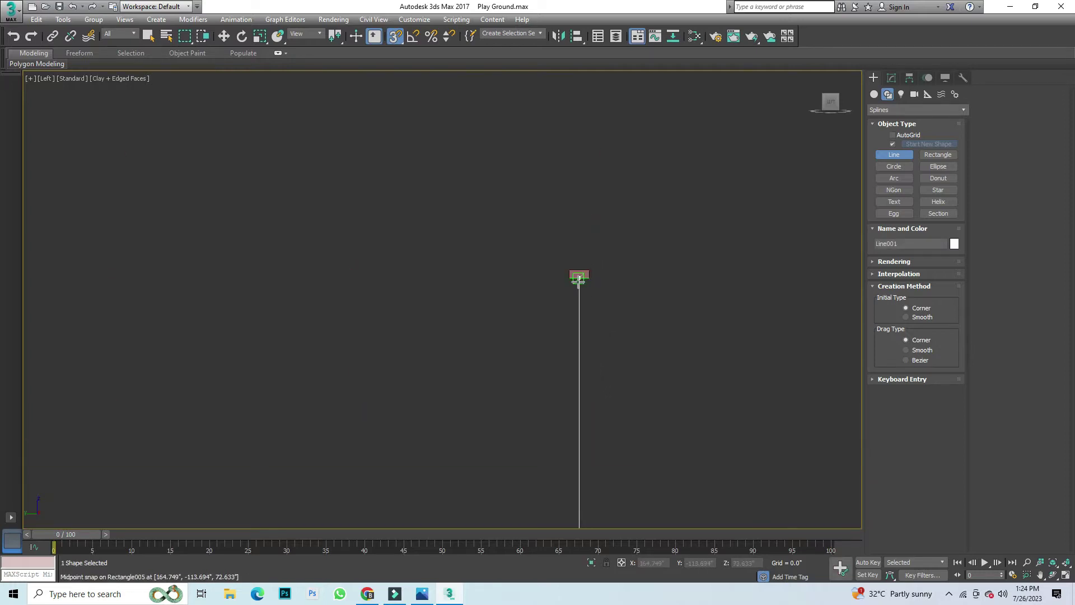
scroll(507, 288, "down", 3)
scroll(550, 340, "up", 2)
Step: Sweep the new line with a Pipe section of 0.69" radius and 0.5" thickness
left_click(892, 78)
left_click(898, 116)
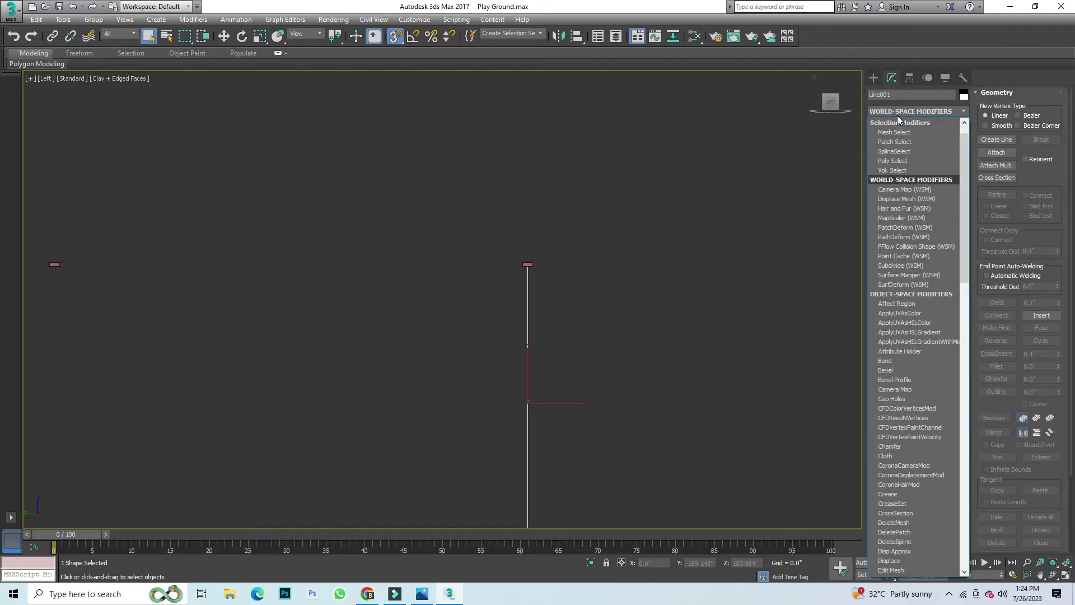
left_click(897, 116)
scroll(902, 116, "down", 1)
scroll(902, 116, "down", 10)
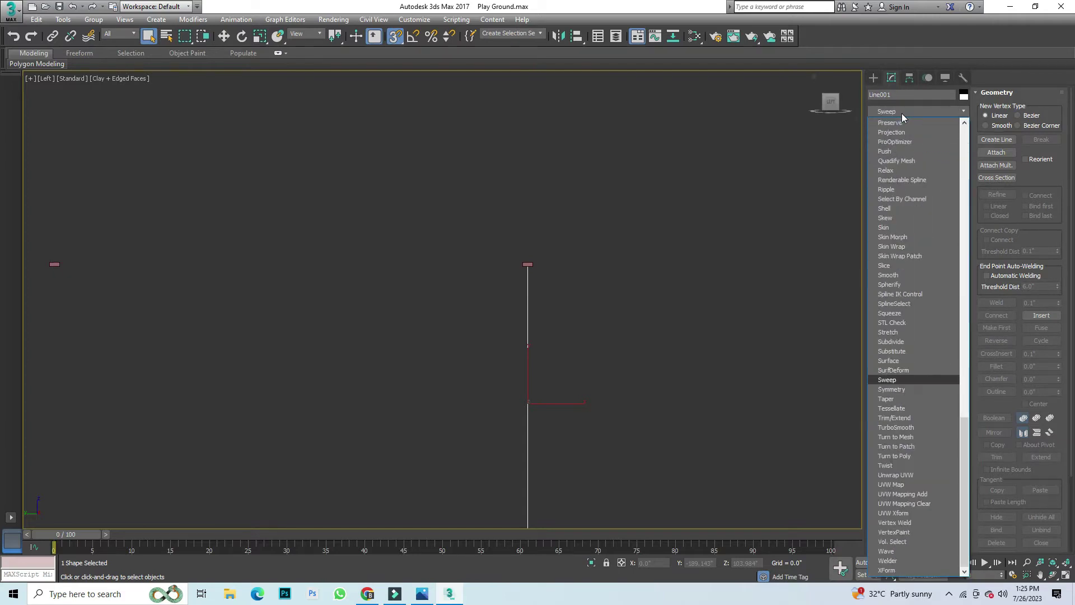
left_click(902, 115)
left_click(918, 268)
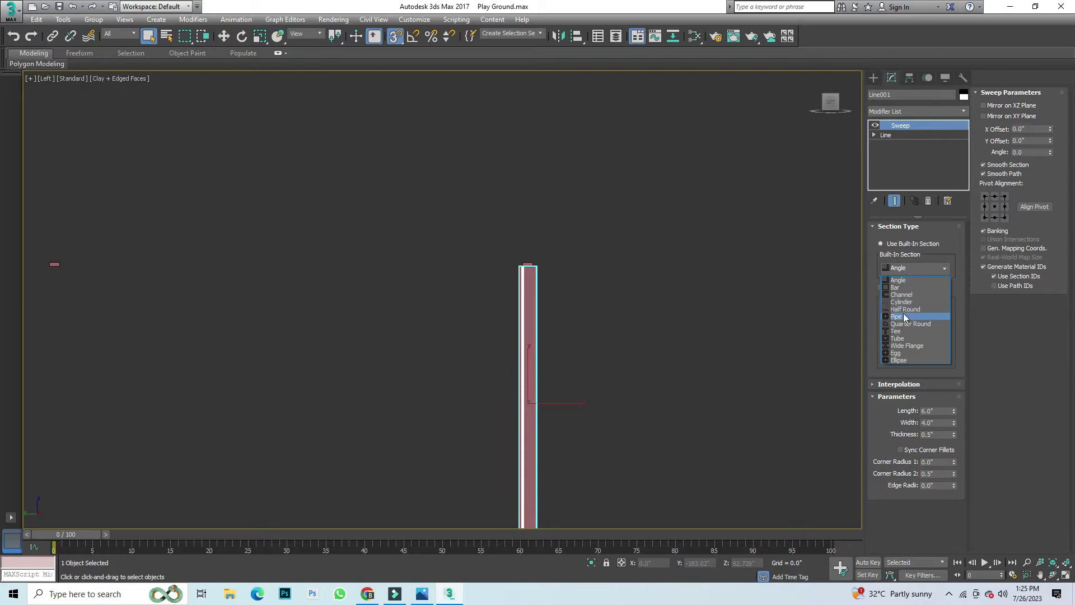
left_click(905, 317)
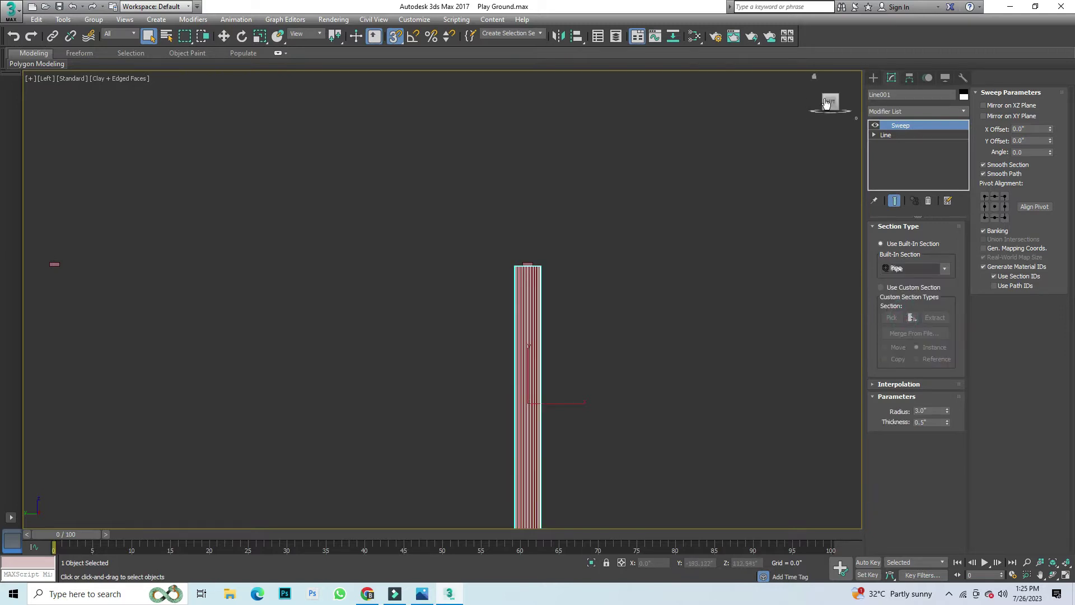
left_click_drag(949, 410, 949, 456)
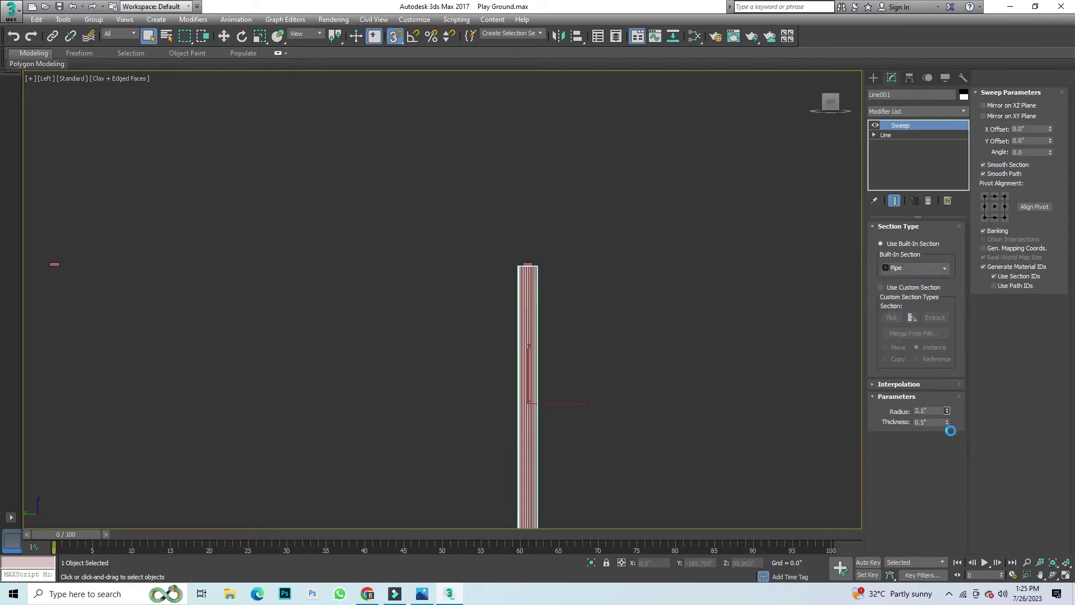
scroll(516, 289, "up", 5)
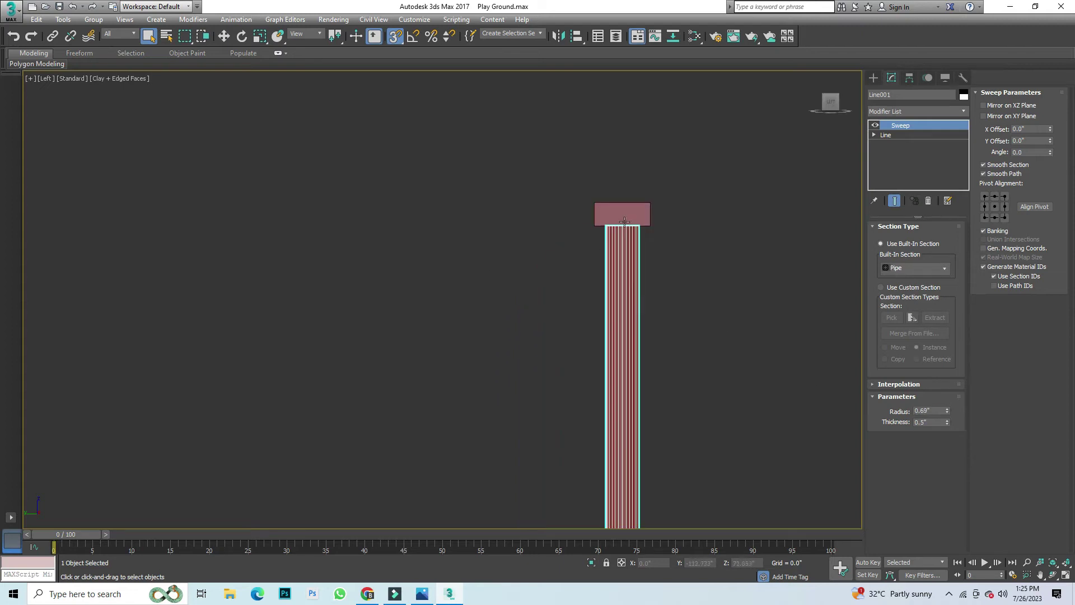
scroll(639, 218, "up", 2)
left_click_drag(826, 111, 692, 210)
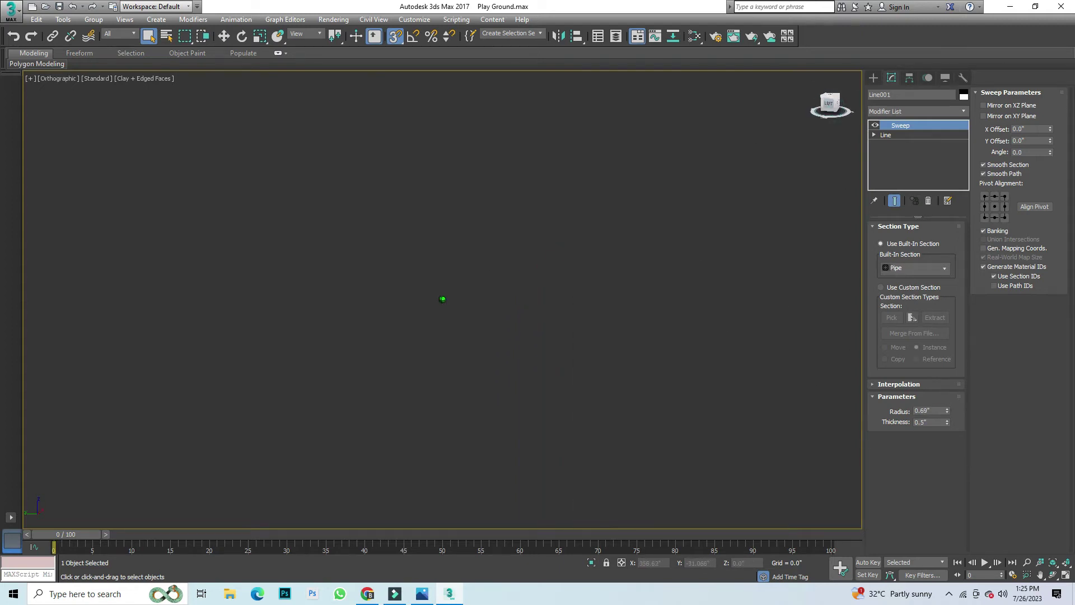
Step: Nudge the new post slightly to the right
scroll(691, 205, "up", 2)
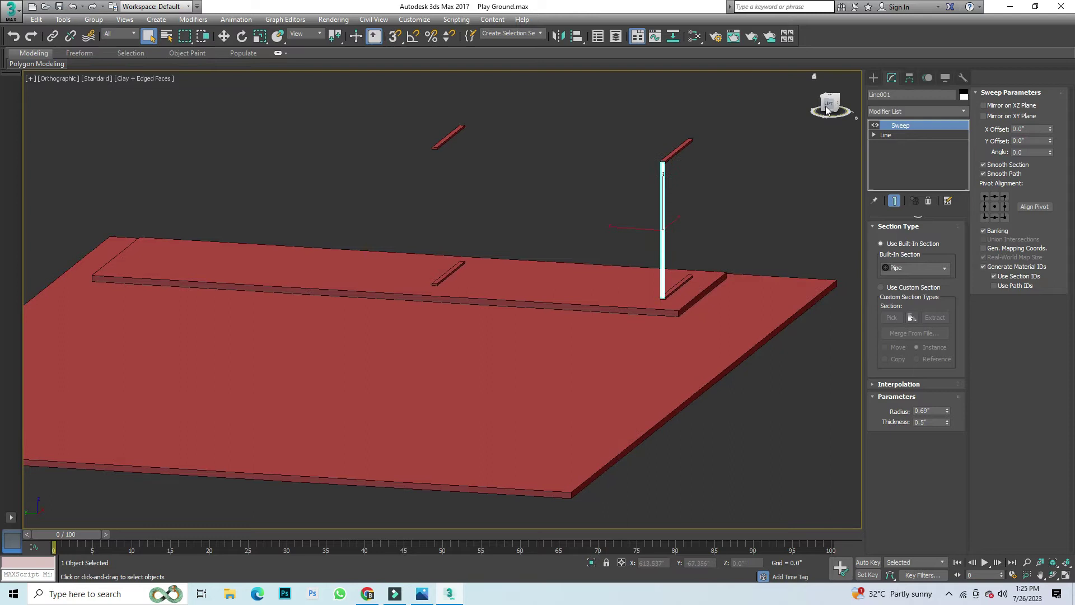
scroll(580, 223, "up", 3)
middle_click_drag(581, 223, 767, 216, "alt")
scroll(768, 217, "up", 2)
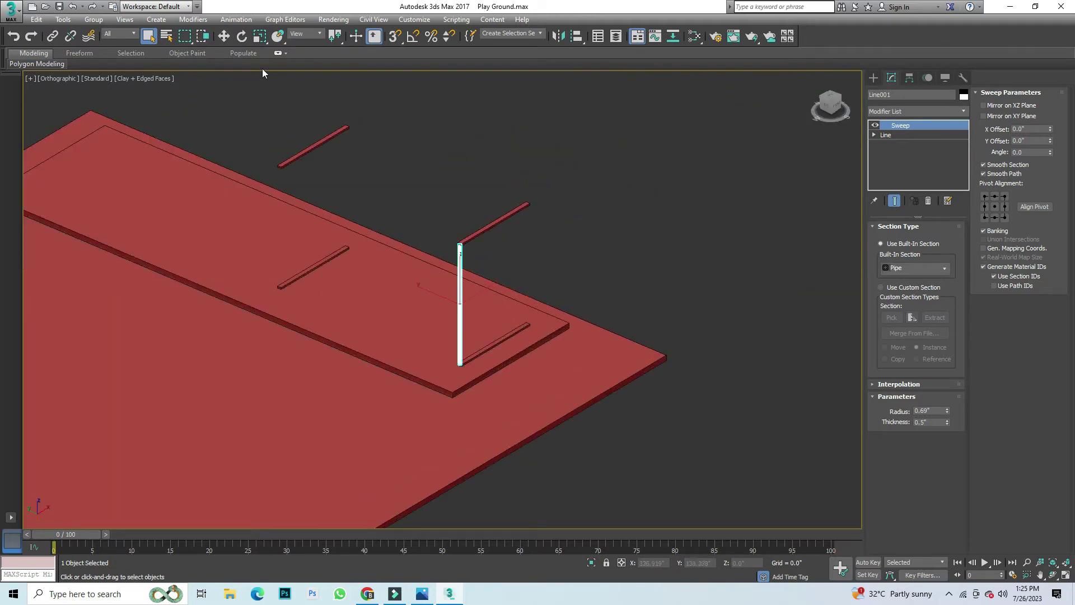
left_click(225, 36)
scroll(504, 364, "up", 4)
scroll(446, 236, "down", 3)
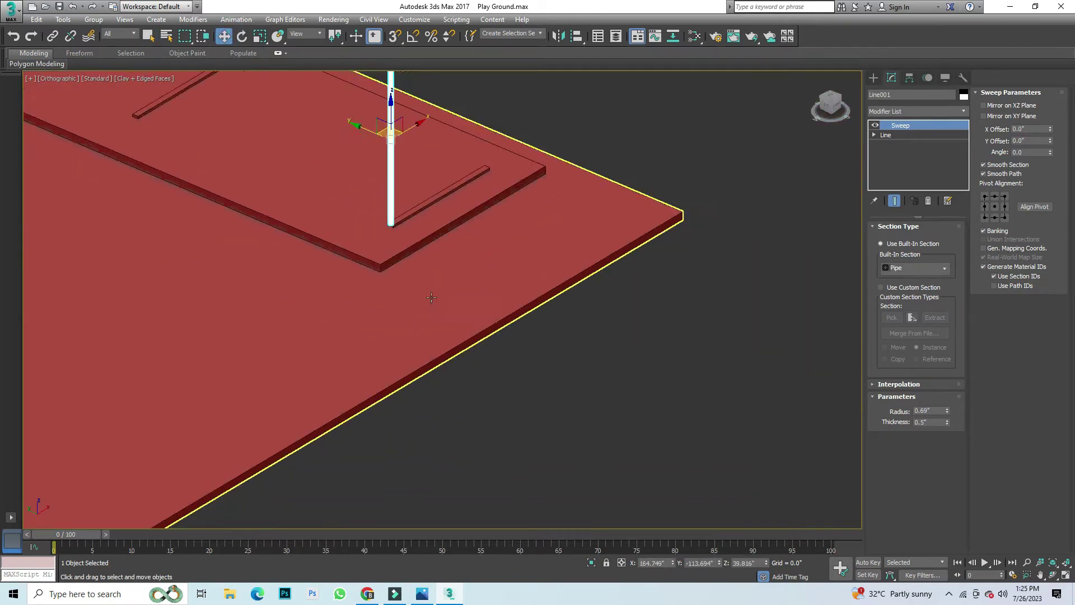
scroll(409, 177, "up", 2)
left_click_drag(415, 198, 428, 188)
Step: Copy the post and slide the copy left toward the platform end
scroll(407, 409, "up", 3)
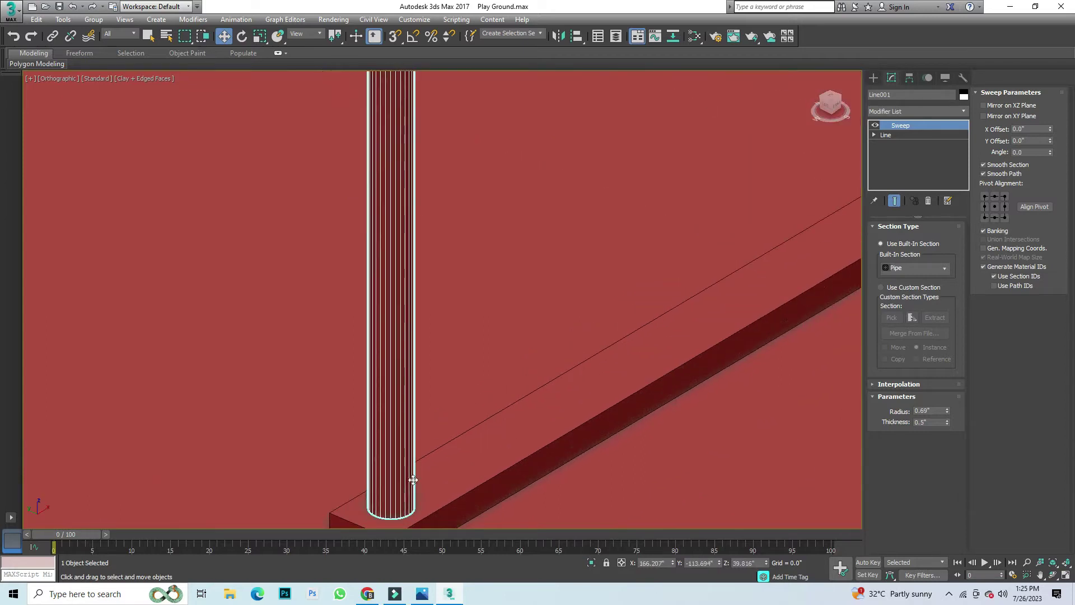
scroll(339, 478, "down", 3)
scroll(336, 235, "down", 2)
scroll(348, 342, "up", 1)
mouse_move(357, 351)
left_mouse_down("shift")
mouse_move(527, 315)
mouse_move(614, 327)
left_mouse_up("shift")
left_click(539, 343)
scroll(700, 241, "down", 2)
scroll(700, 241, "down", 2)
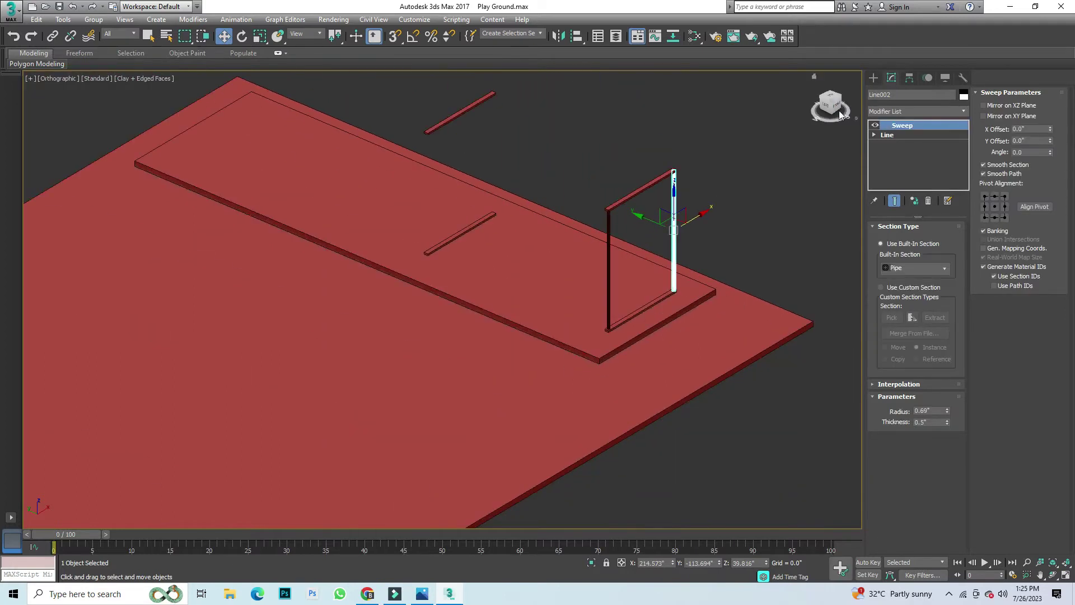
scroll(675, 229, "up", 1)
scroll(675, 230, "up", 2)
scroll(756, 278, "up", 3)
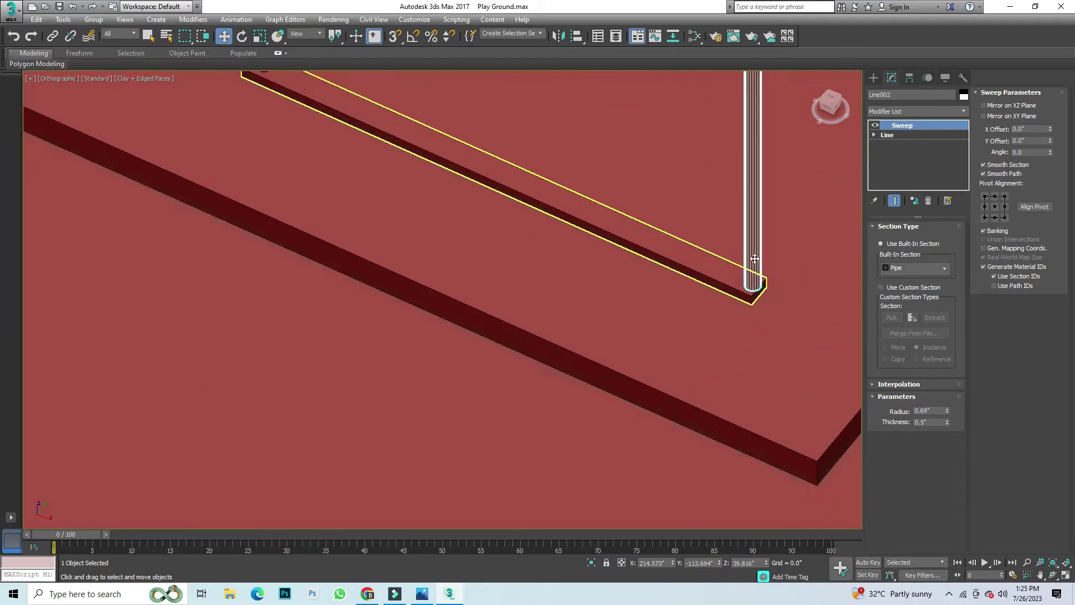
scroll(755, 278, "up", 2)
left_click_drag(755, 279, 672, 257)
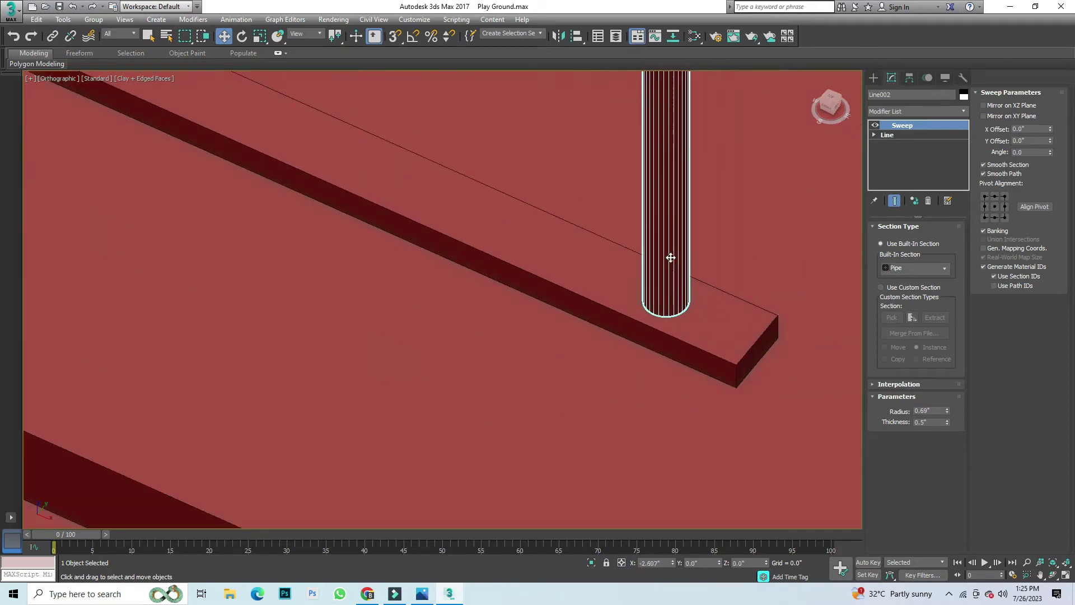
Step: In Front view, select and delete the extra left post
scroll(811, 269, "down", 3)
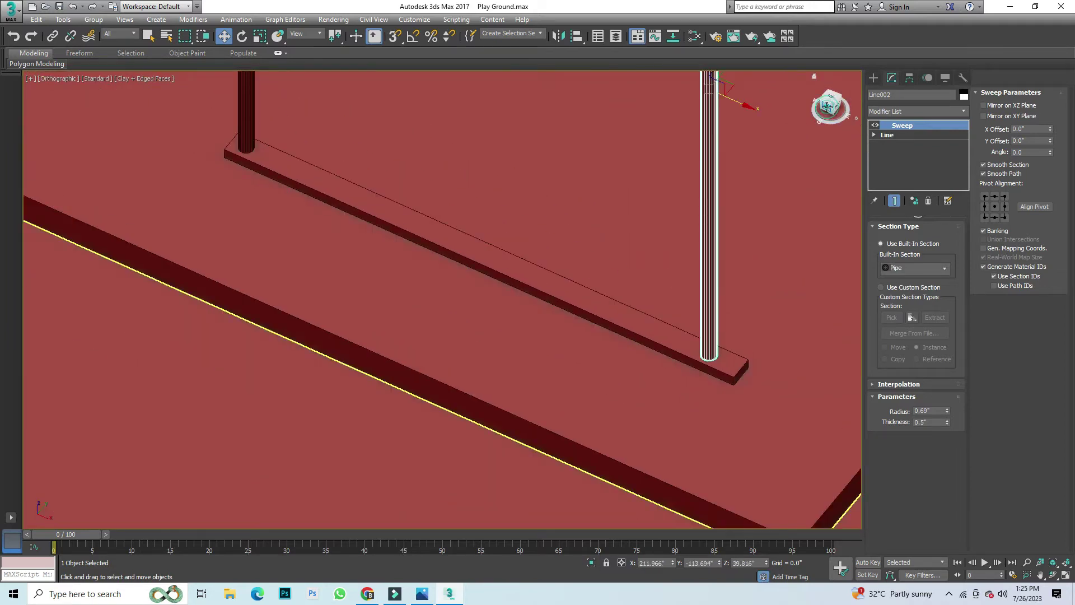
left_click(827, 107)
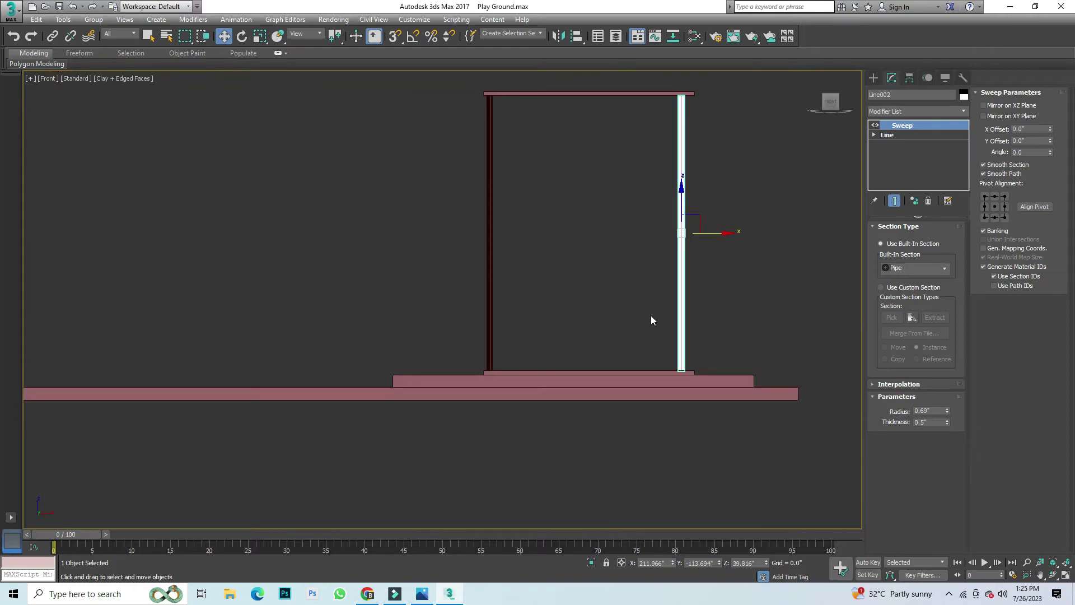
scroll(529, 280, "up", 2)
left_click_drag(524, 278, 460, 277)
left_click_drag(506, 215, 516, 214)
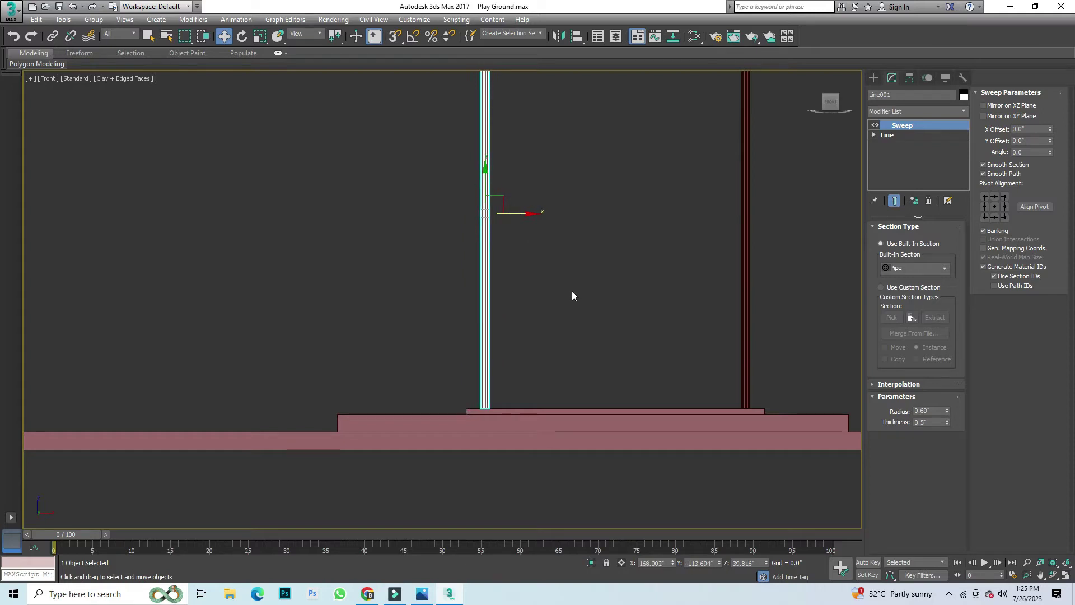
scroll(572, 295, "down", 2)
key("Delete")
Step: Nudge the remaining right post slightly left and reselect it
left_click_drag(712, 245, 644, 274)
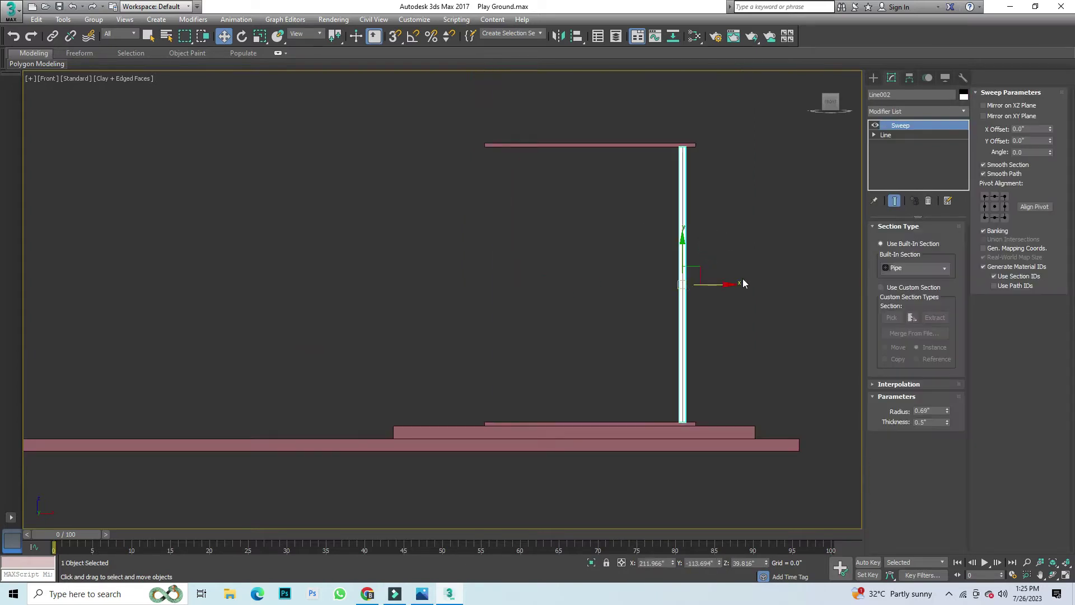
left_click_drag(712, 284, 708, 284)
left_click(756, 316)
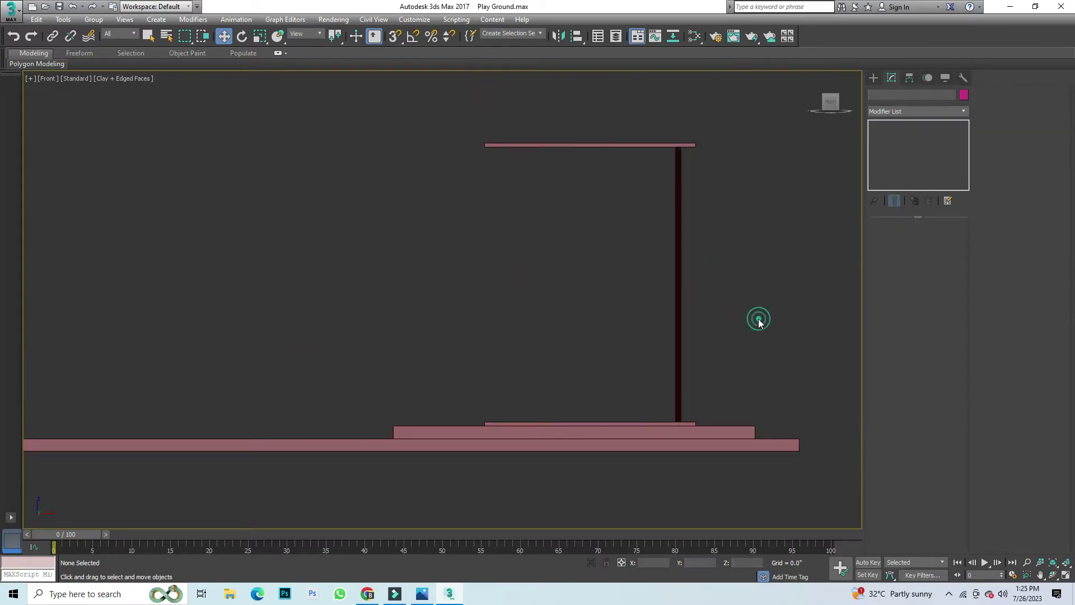
left_click(677, 270)
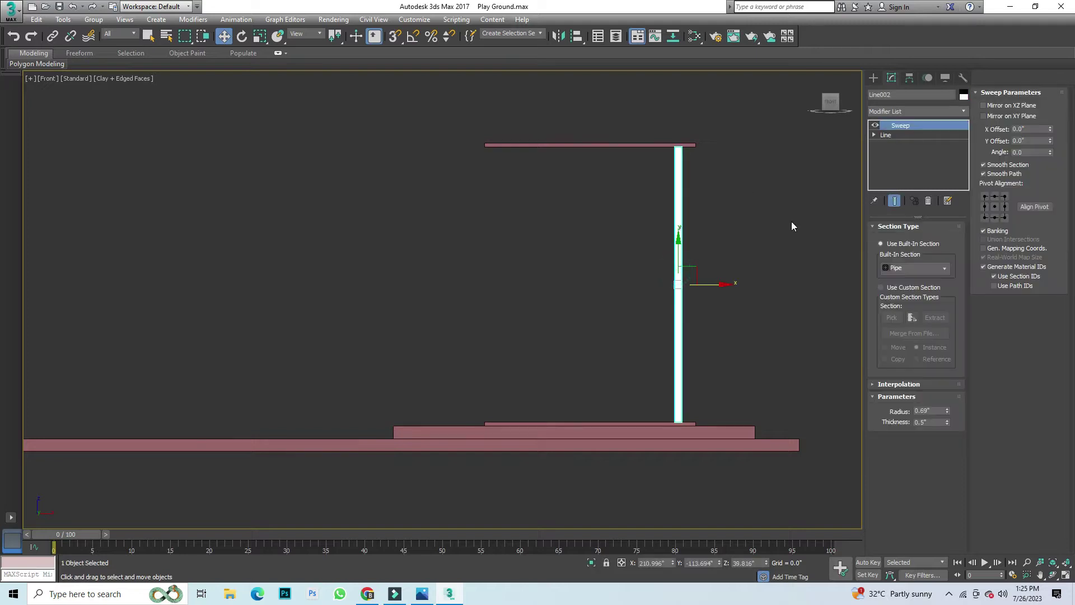
Step: Snap the post's pivot to the top beam's midpoint with Affect Pivot Only
left_click(909, 78)
left_click(916, 154)
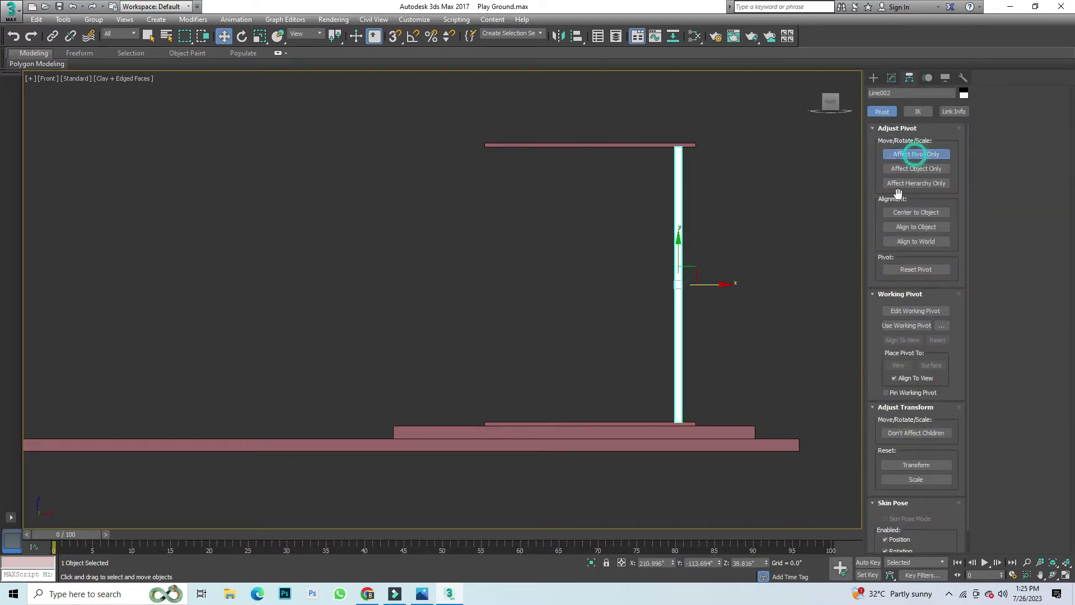
left_click(923, 229)
key("s")
left_click_drag(708, 284, 588, 149)
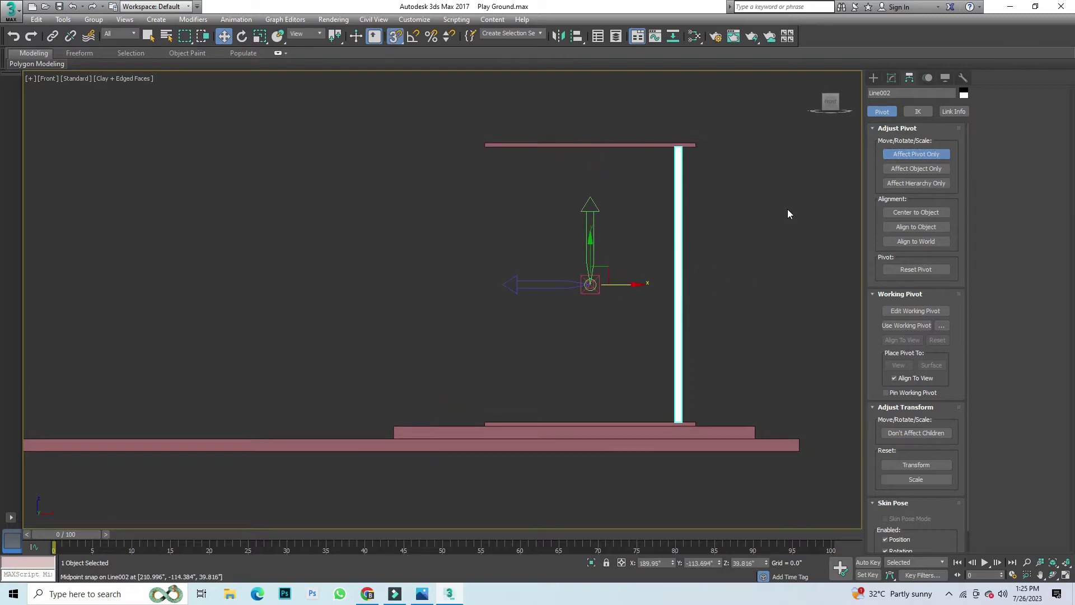
left_click(922, 154)
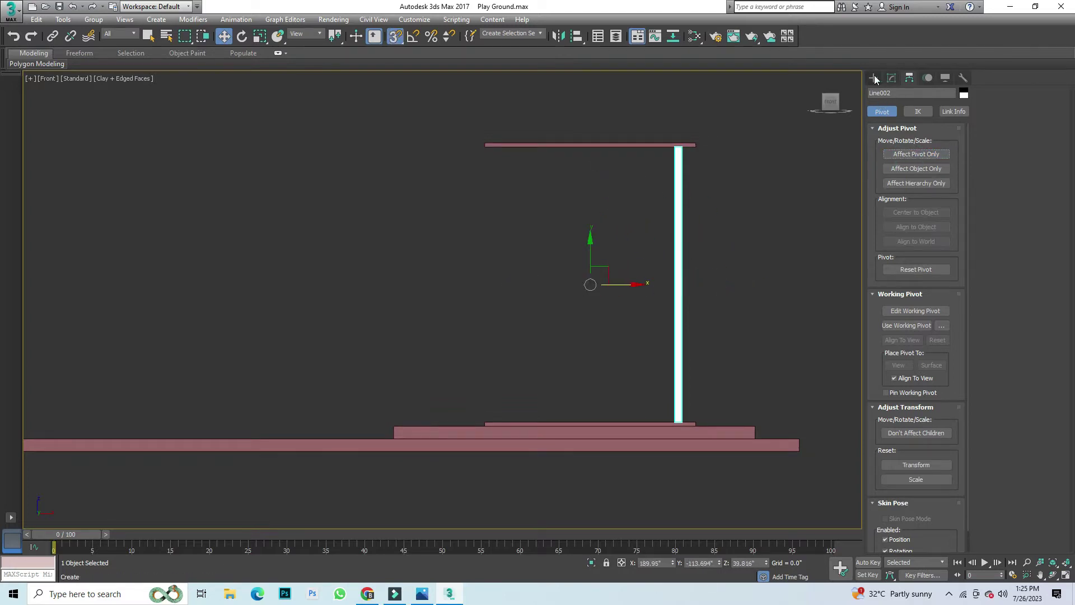
left_click(875, 78)
Step: Mirror the post on X as a Copy to stand under the beam's other end
left_click(558, 35)
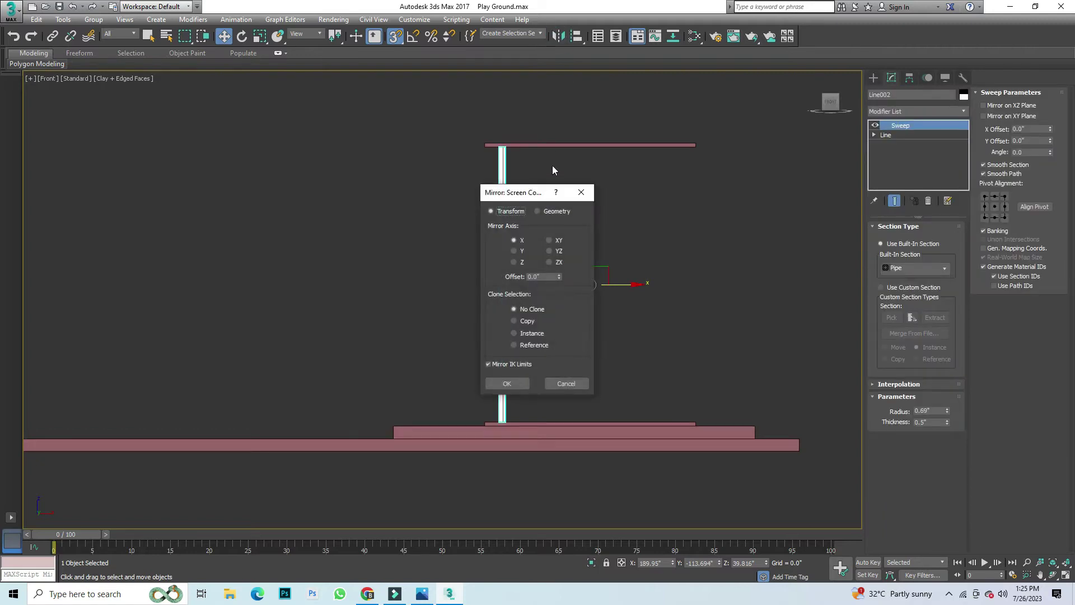
left_click(525, 324)
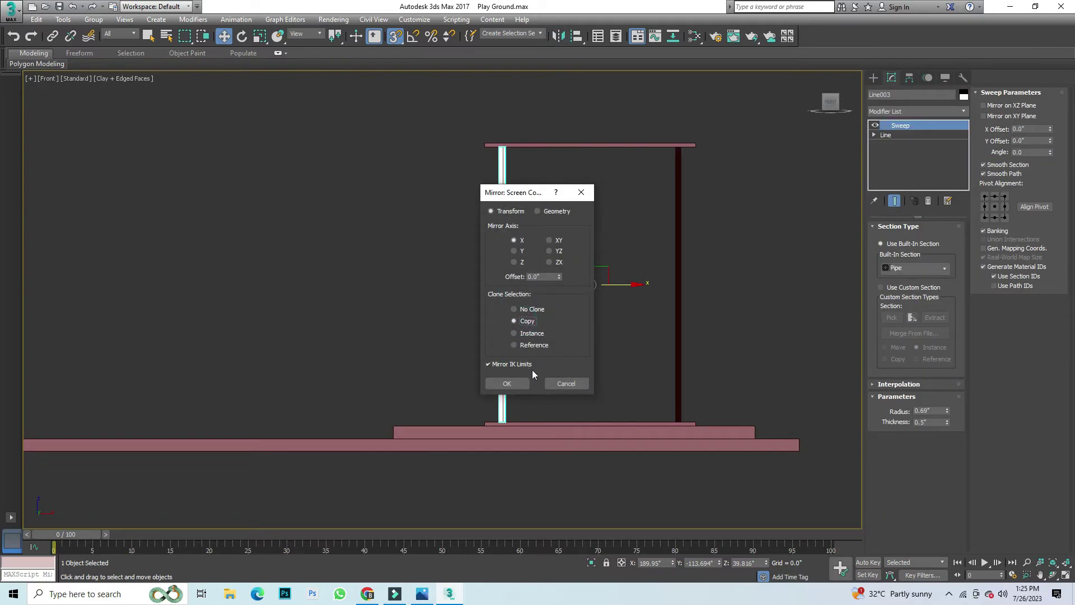
left_click(509, 383)
left_click(574, 322)
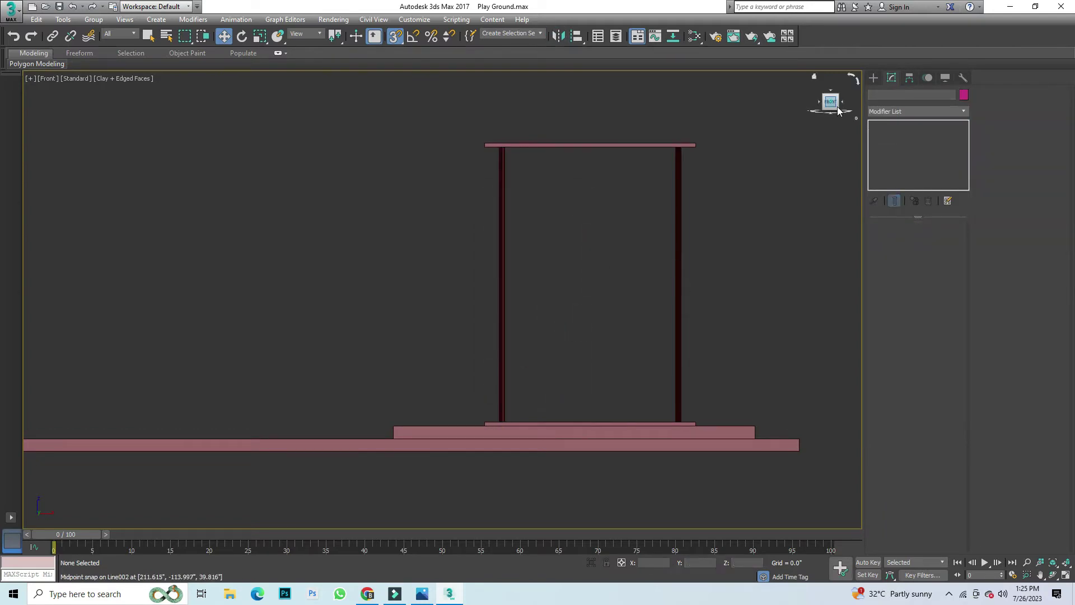
left_click_drag(839, 110, 674, 176)
Step: Clone the right post leftward as Line004 and nudge it between the end posts
left_click(672, 177)
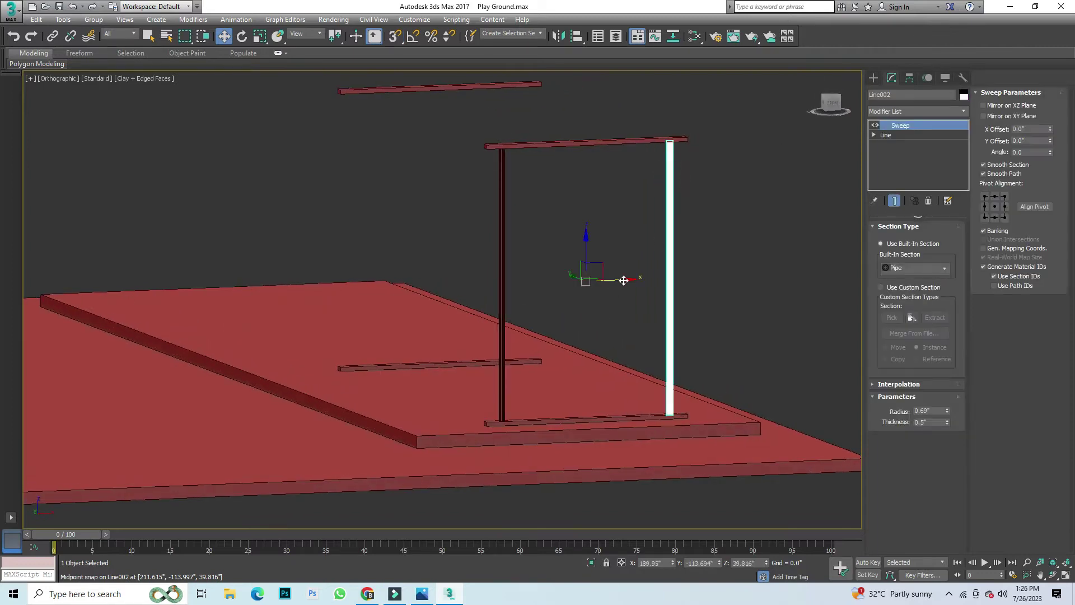
left_click_drag(623, 280, 573, 280, "shift")
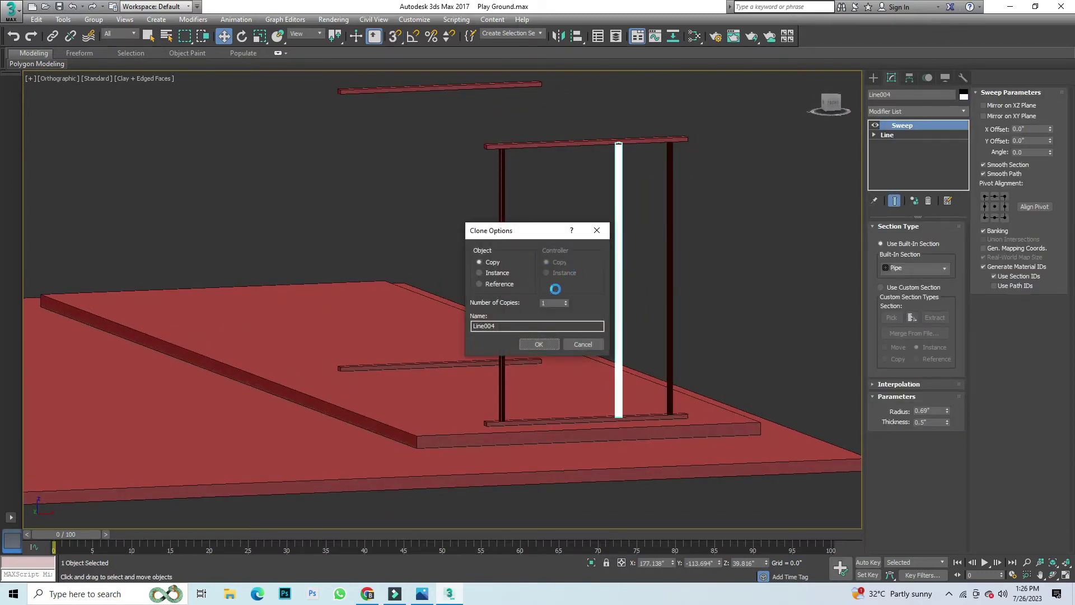
left_click(540, 336)
left_click(832, 106)
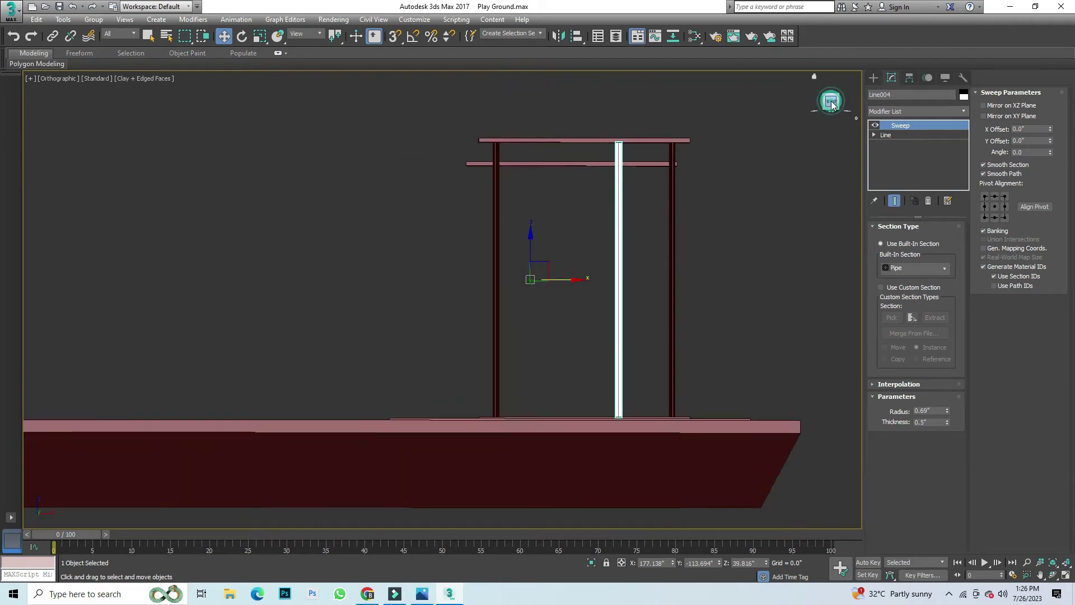
left_click(829, 102)
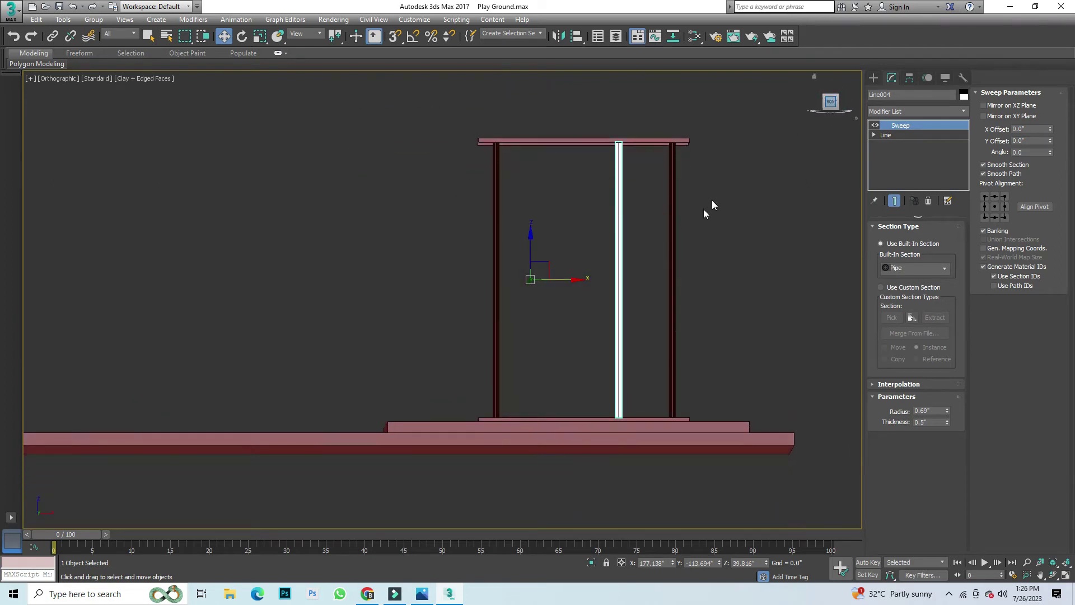
left_click_drag(519, 268, 522, 268)
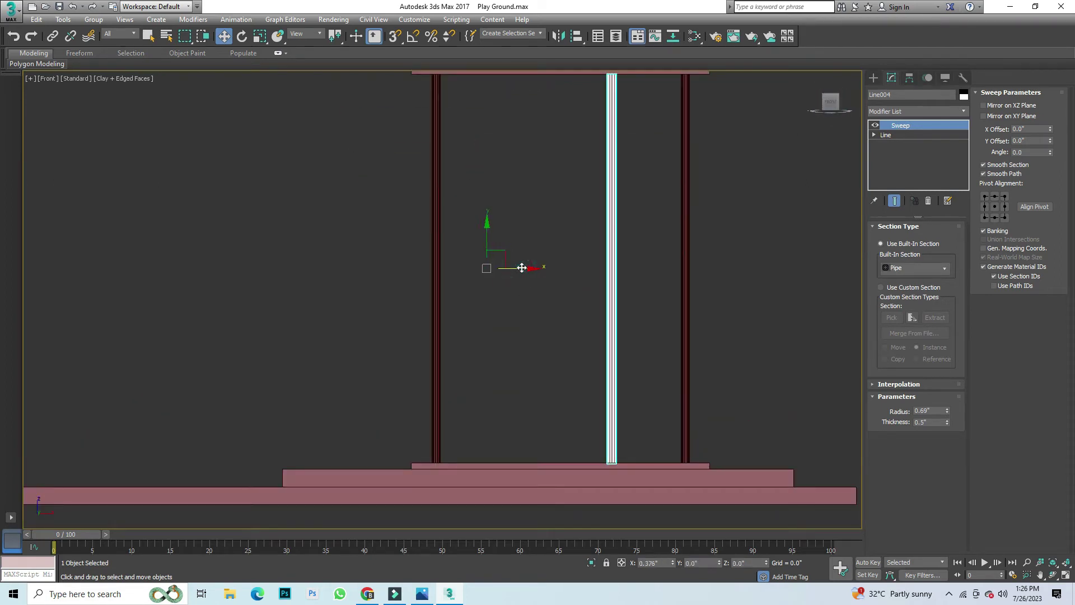
scroll(566, 414, "down", 2)
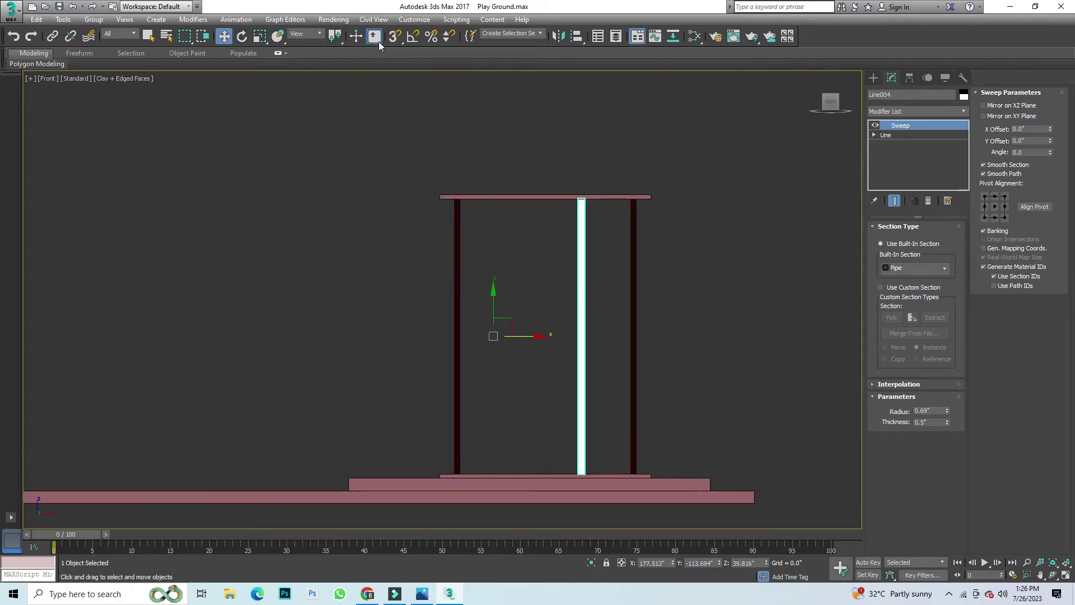
Step: With Angle Snap on, rotate Line004 -5° on Z so it leans
left_click(412, 36)
left_click(242, 36)
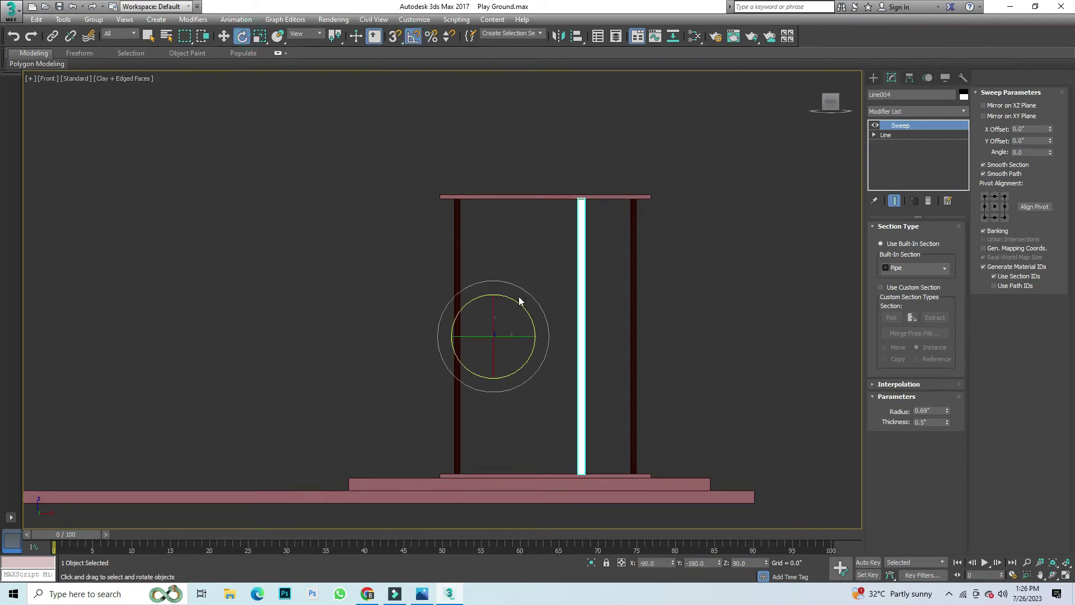
mouse_move(513, 302)
left_mouse_down()
mouse_move(537, 307)
mouse_move(523, 305)
left_mouse_up()
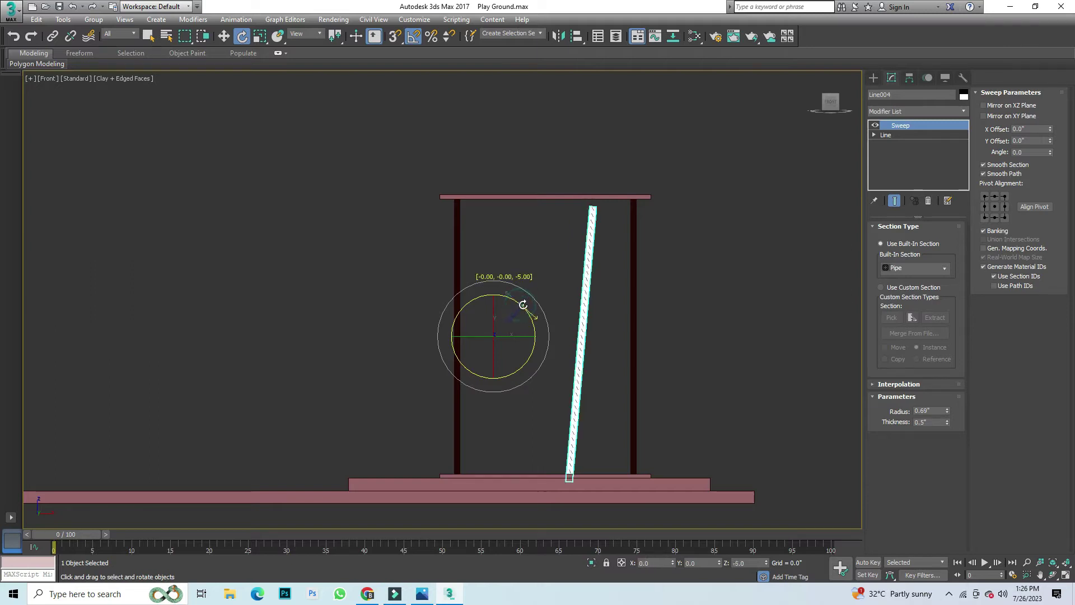
Step: At Line004's Vertex level, move the top vertex up to meet the top beam
left_click(886, 135)
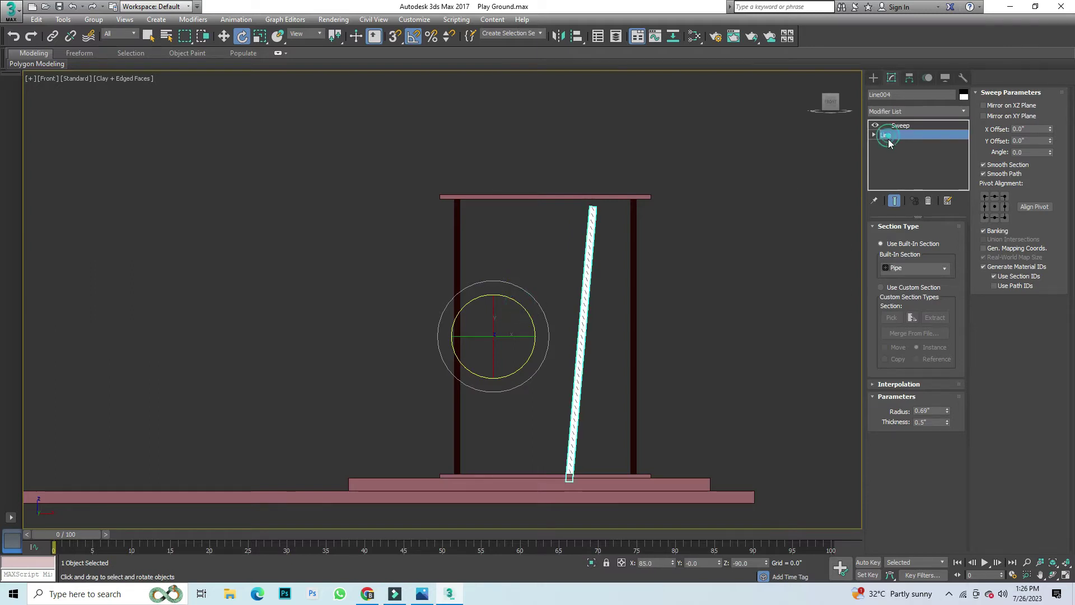
left_click(893, 251)
left_click(903, 268)
left_click_drag(645, 189, 591, 229)
scroll(608, 190, "up", 3)
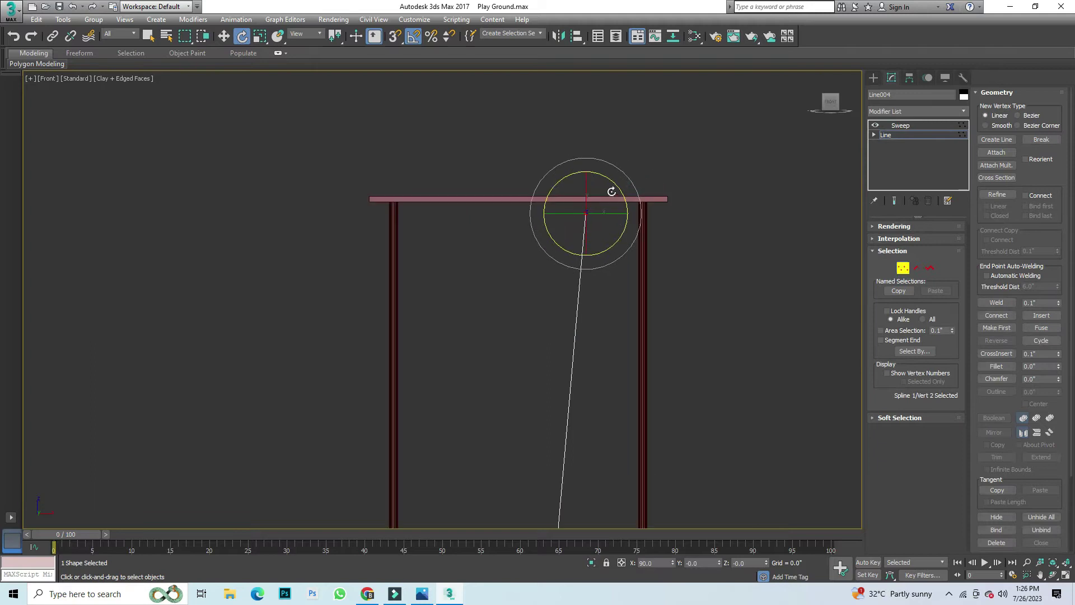
left_click(223, 36)
scroll(573, 232, "up", 2)
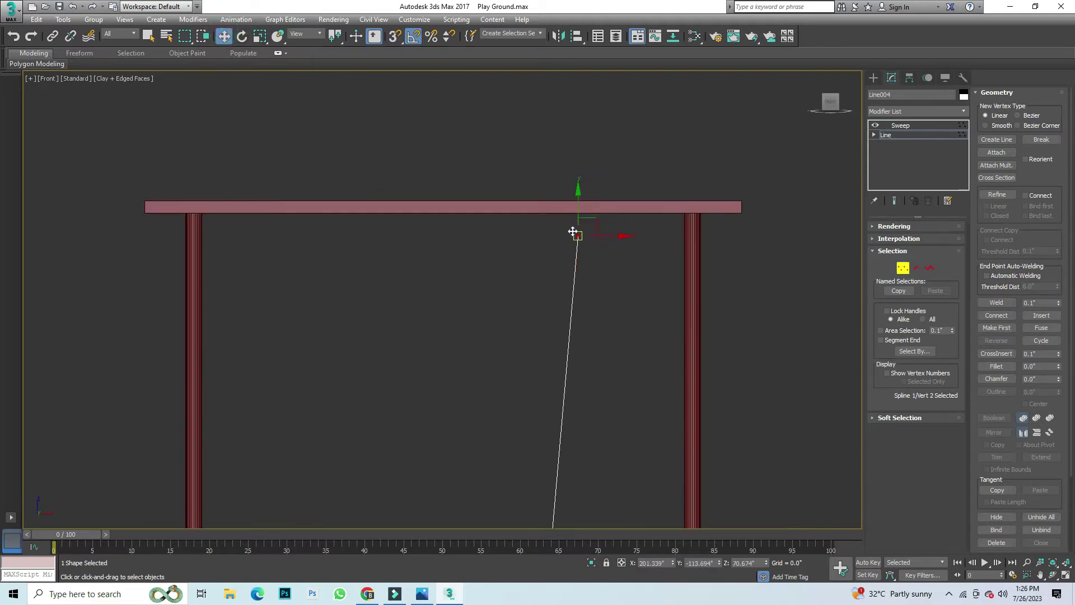
left_click_drag(577, 215, 583, 161)
Step: Orbit around the slanted post to inspect it, then return to the front view
left_click(701, 123)
scroll(630, 185, "down", 4)
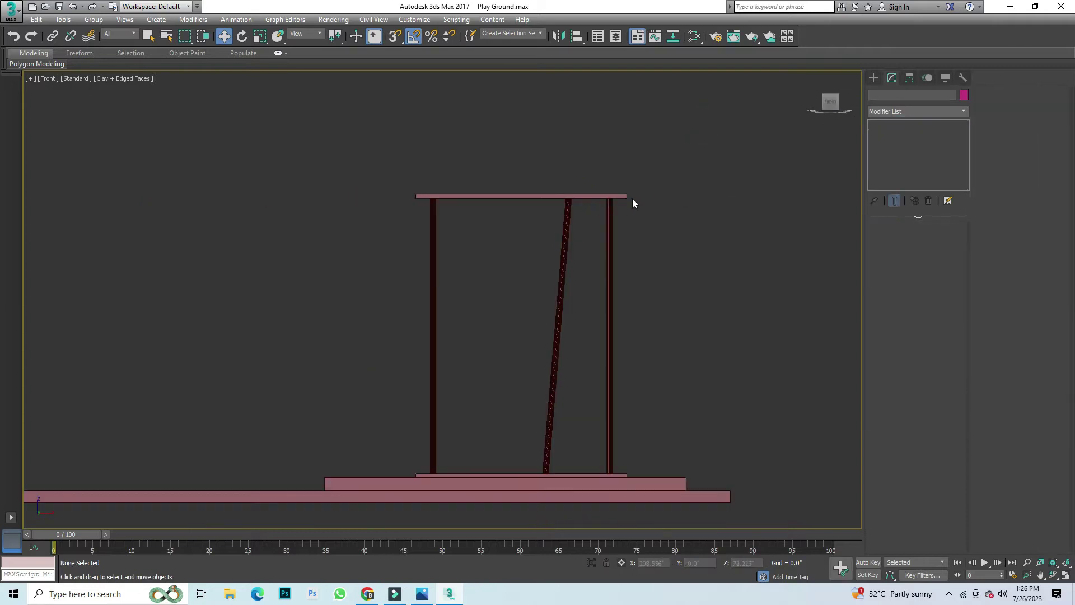
mouse_move(822, 111)
left_mouse_down()
mouse_move(442, 303)
mouse_move(773, 151)
mouse_move(823, 107)
mouse_move(666, 188)
left_mouse_up()
scroll(666, 188, "up", 2)
scroll(666, 187, "up", 2)
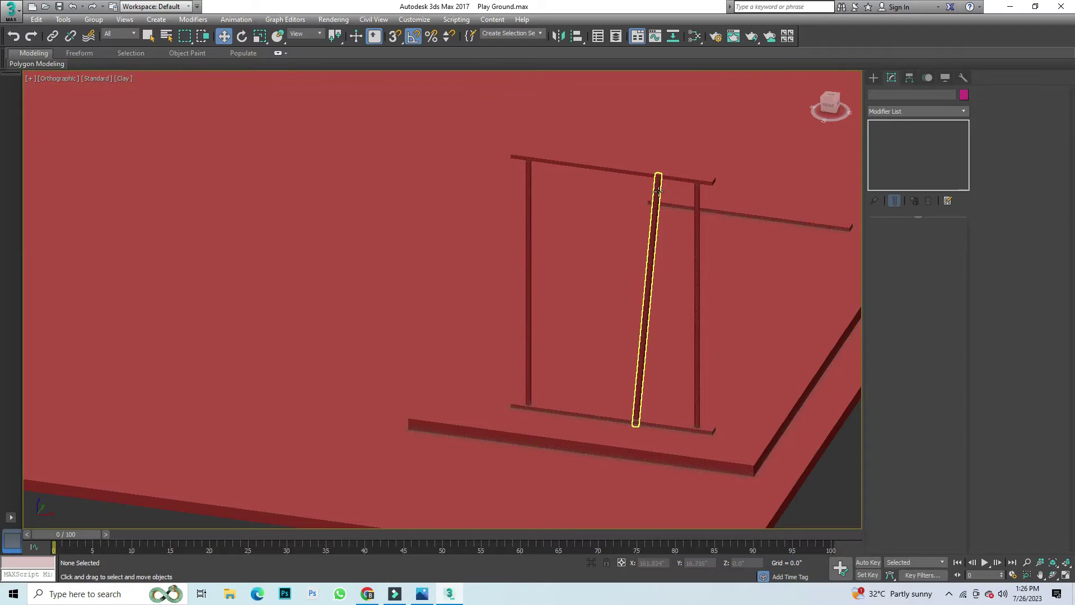
scroll(661, 190, "up", 2)
left_click(659, 191)
scroll(667, 224, "down", 2)
left_click(826, 105)
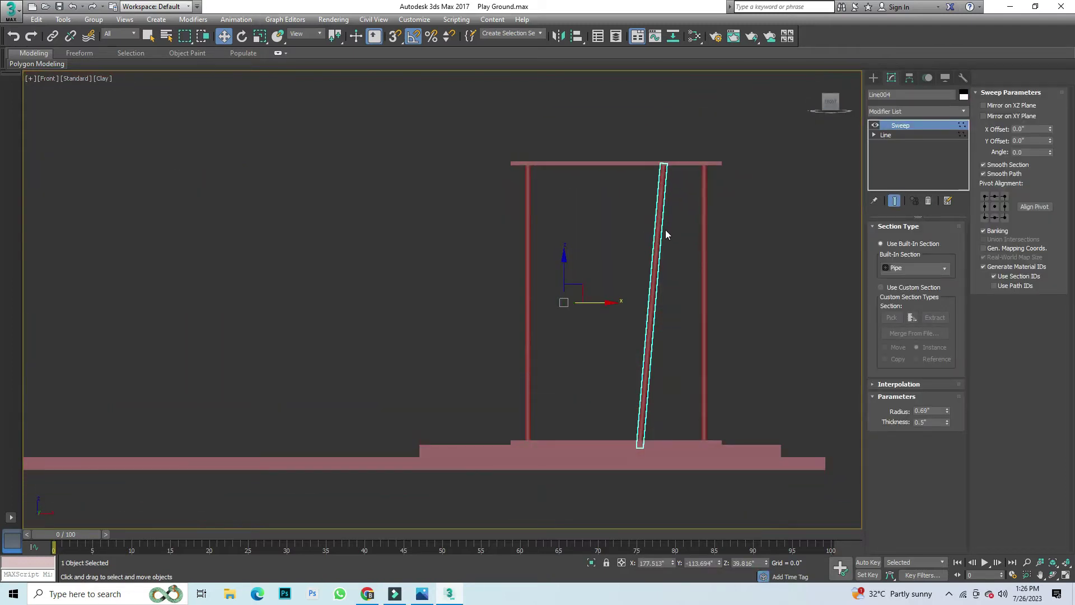
Step: Snap Line004's pivot to the top beam's midpoint using Affect Pivot Only
left_click(910, 77)
left_click(917, 154)
key("s")
left_click_drag(587, 304, 661, 144)
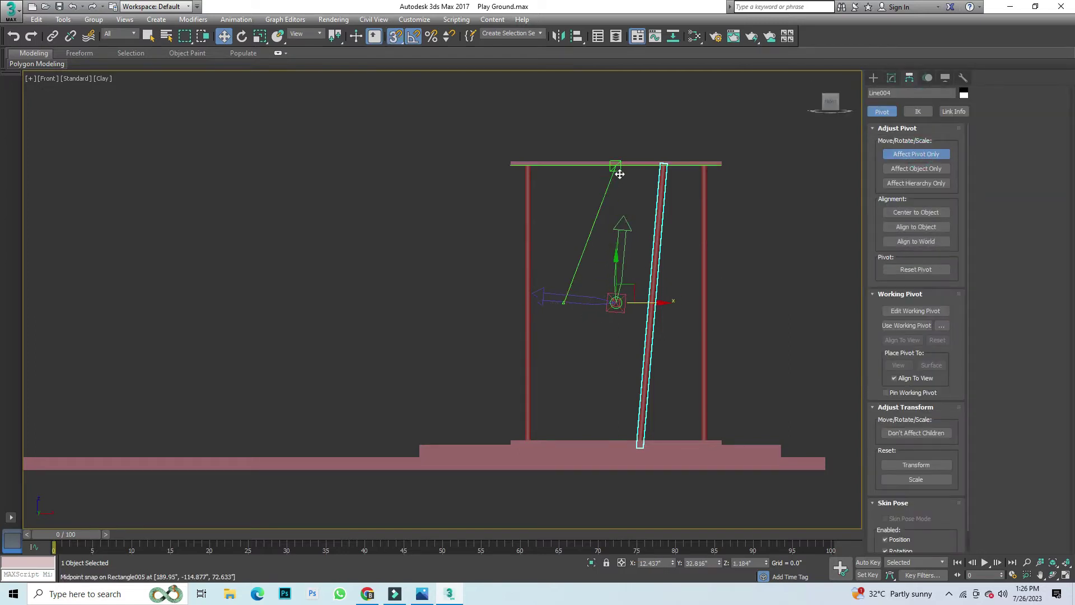
left_click(680, 130)
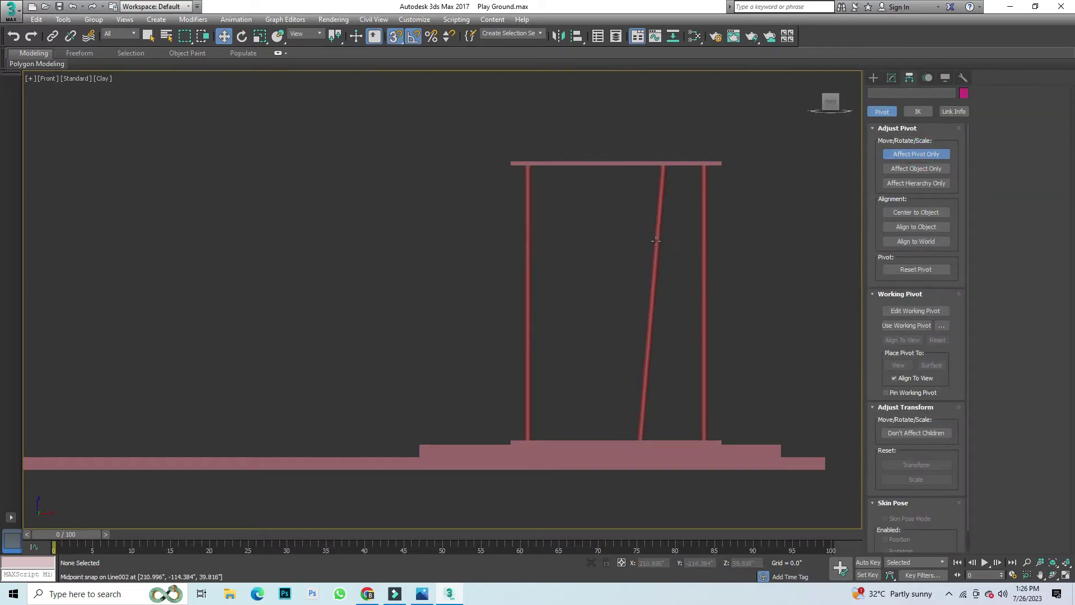
left_click(655, 240)
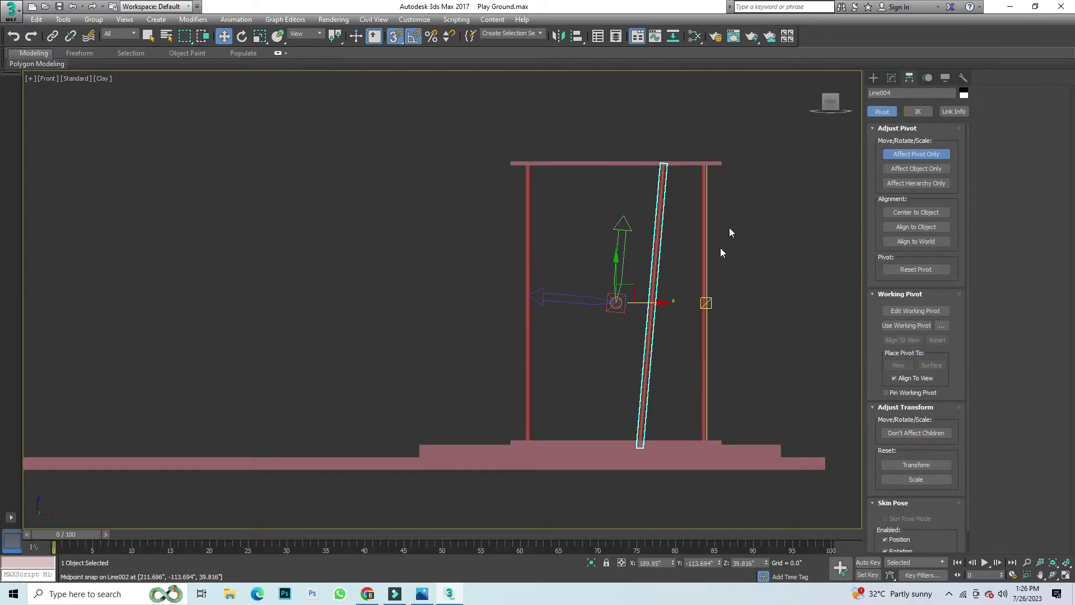
left_click(874, 78)
Step: Mirror Line004 on X as a copy so the two slanted posts form a V
left_click(751, 203)
left_click(655, 247)
key("s")
left_click(565, 36)
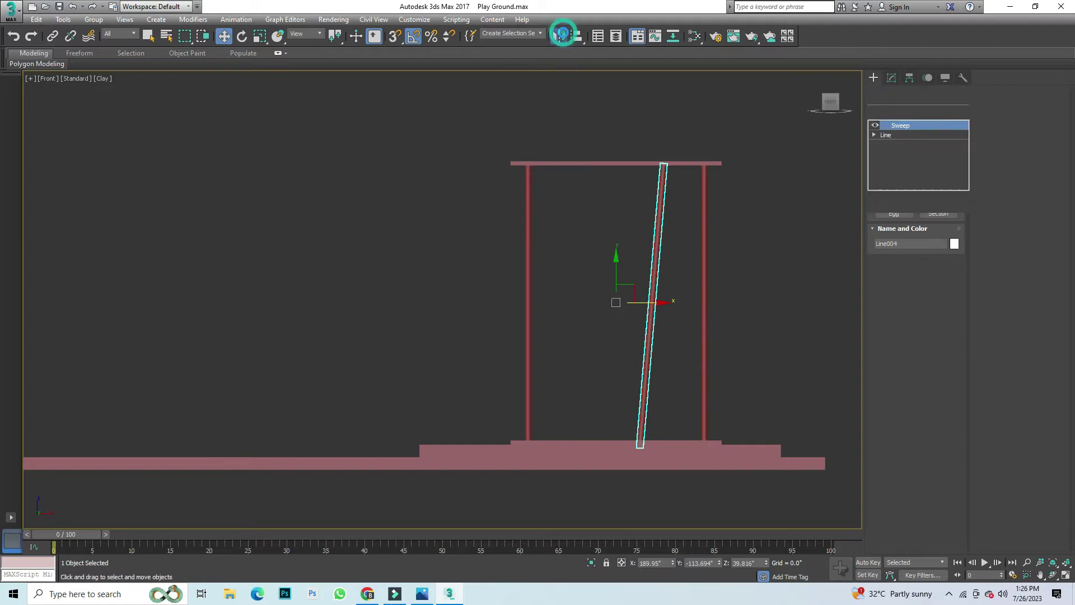
left_click(507, 383)
left_click(594, 145)
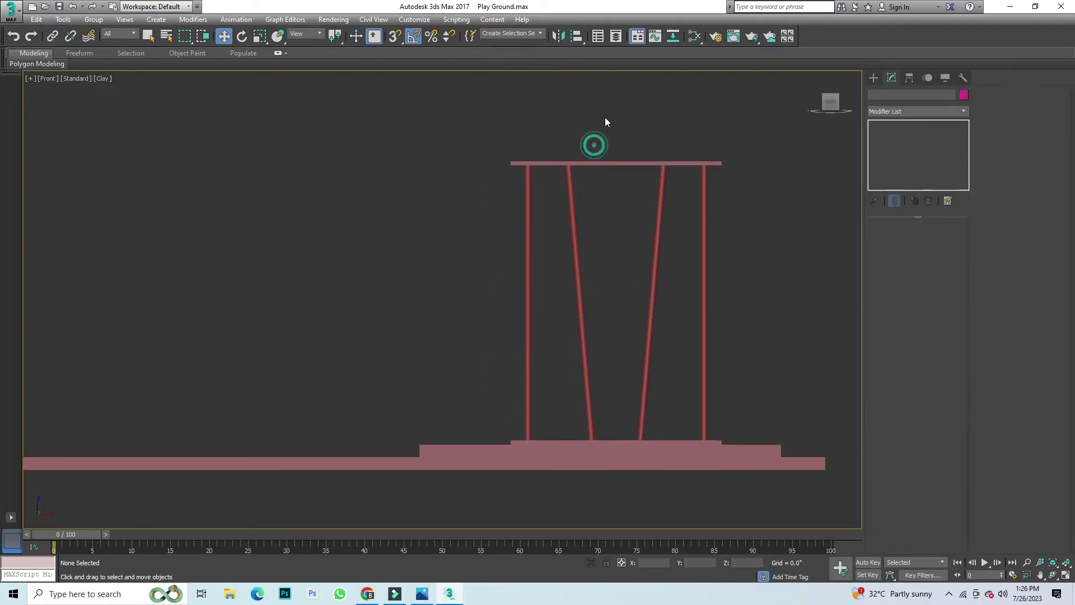
scroll(645, 123, "up", 3)
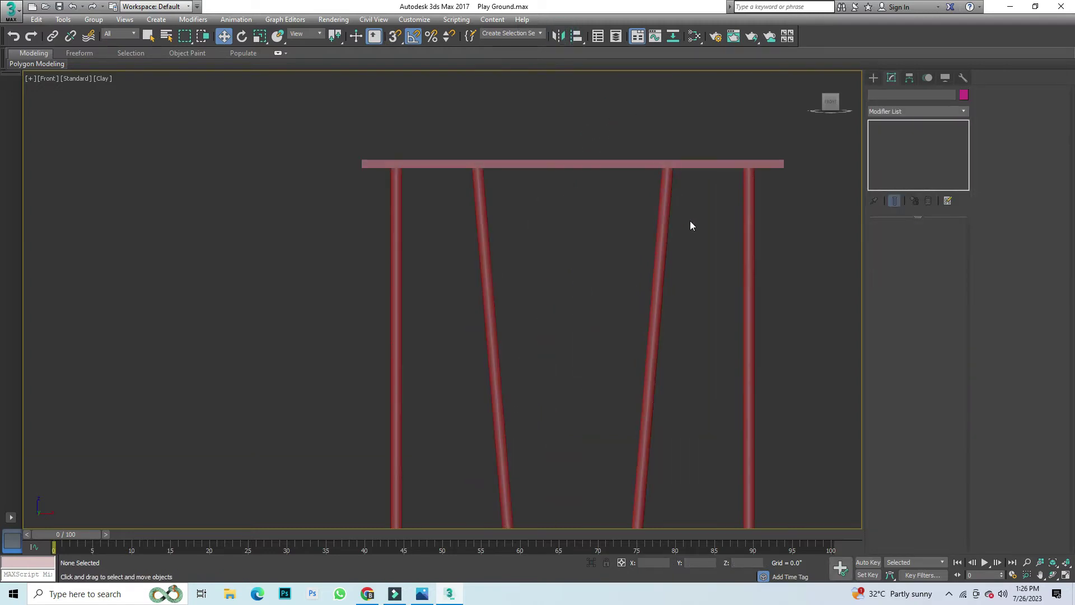
scroll(643, 122, "down", 2)
scroll(616, 193, "down", 3)
scroll(613, 224, "up", 3)
scroll(616, 252, "down", 3)
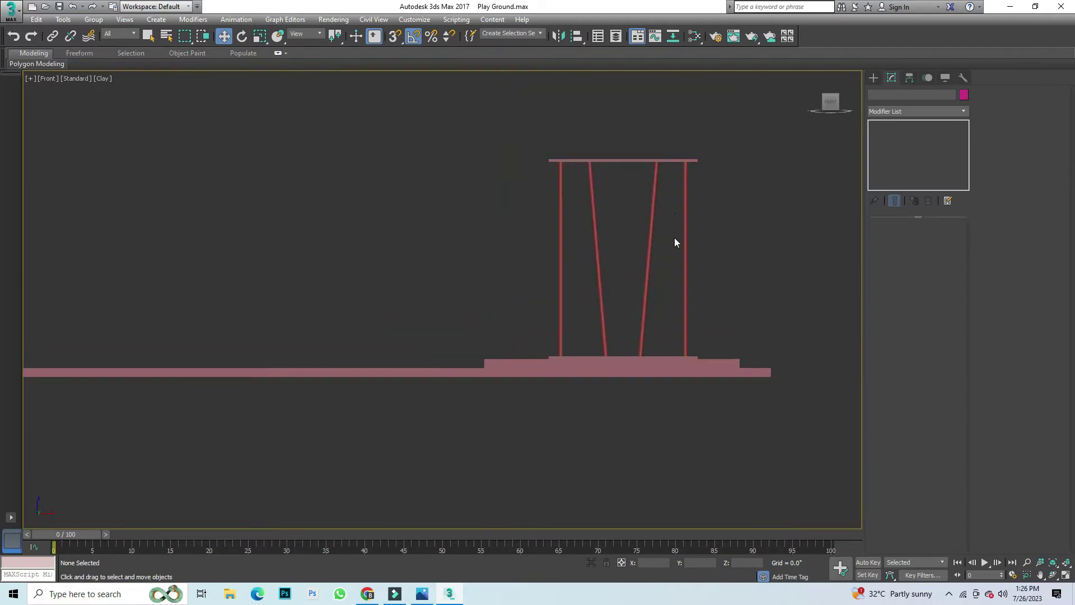
Step: Shift-drag the right upright leg to make one copy
left_click(685, 219)
key("s")
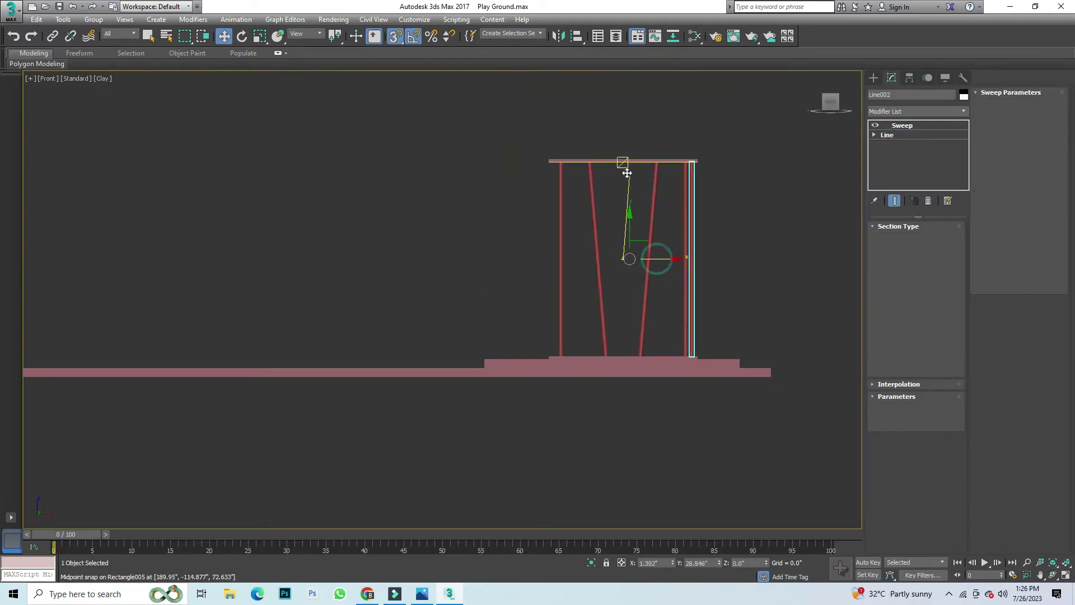
left_click_drag(615, 169, 623, 162, "shift")
left_click(542, 344)
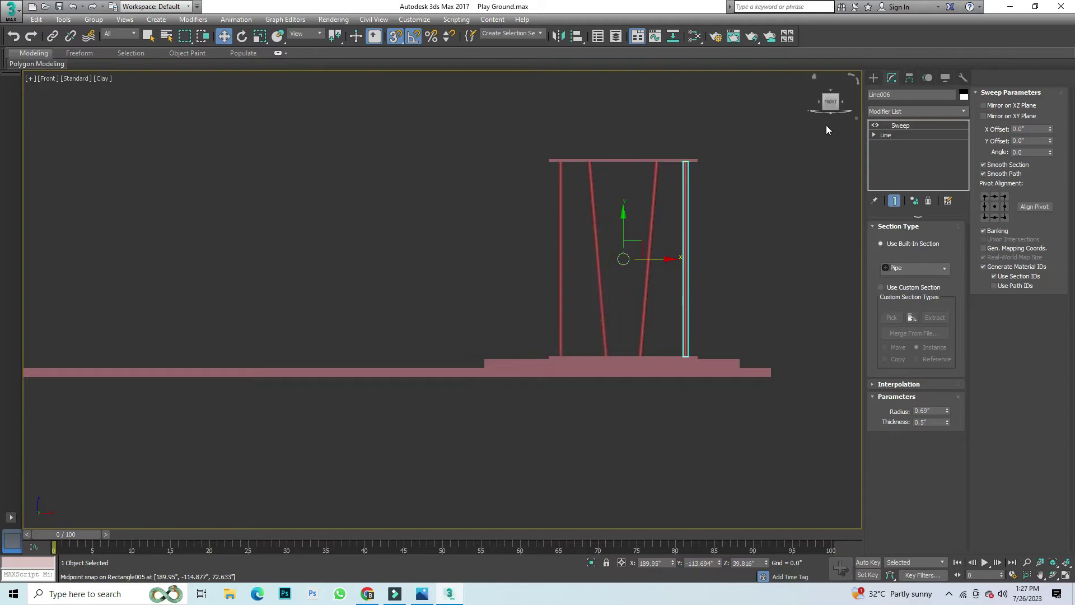
Step: Centre the copied leg's pivot and snap it to the middle of the frame
left_click(910, 78)
left_click(915, 158)
left_click(914, 212)
left_click(874, 79)
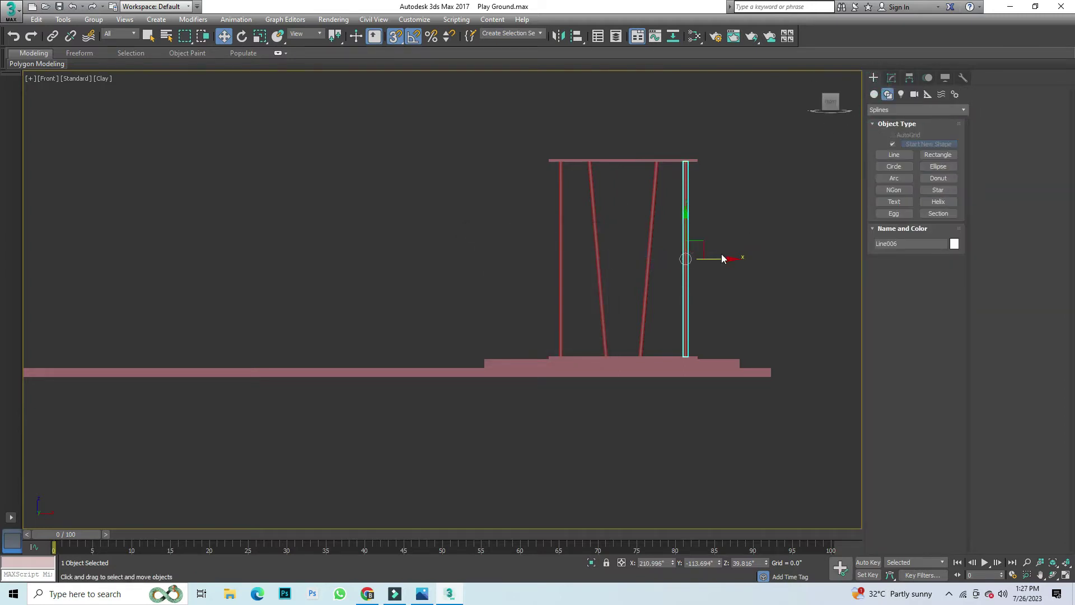
left_click_drag(707, 258, 624, 163)
left_click(650, 119)
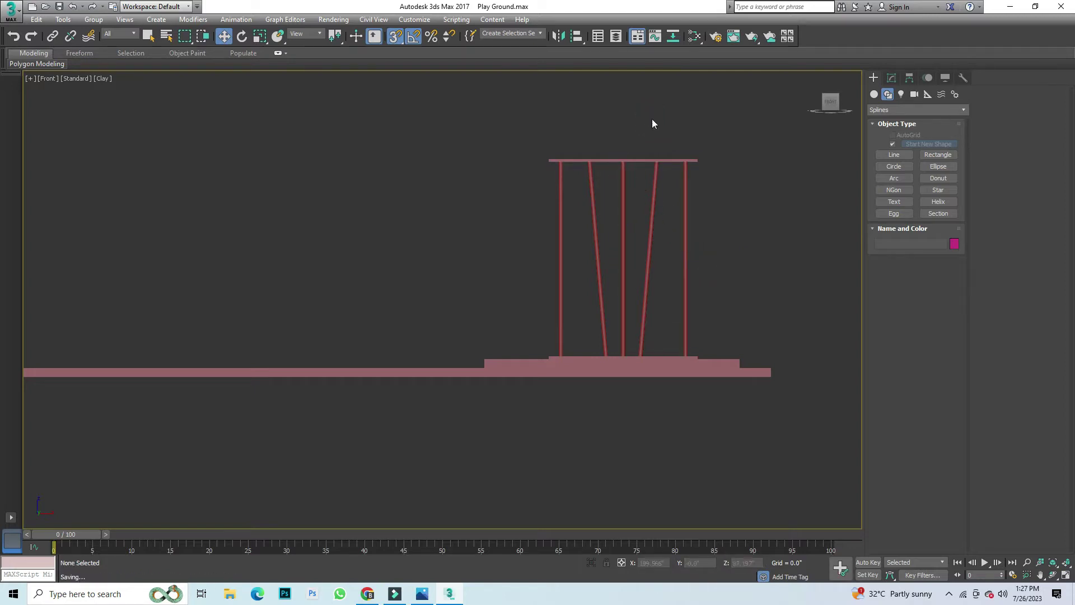
Step: In Left view, clone the five frame legs to the slab's far end
left_click_drag(816, 108, 790, 327)
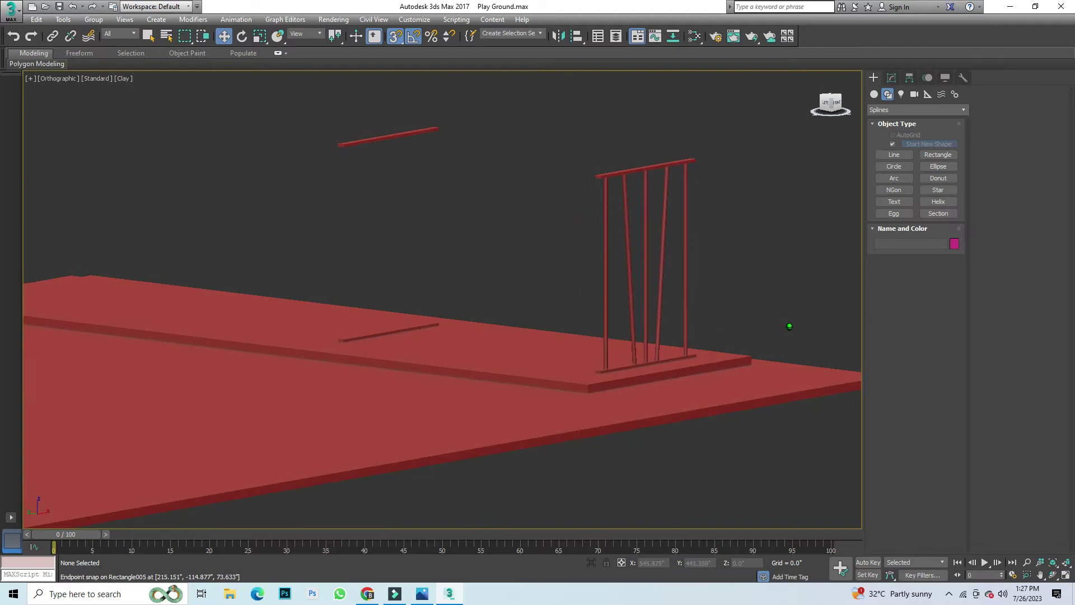
left_click(829, 107)
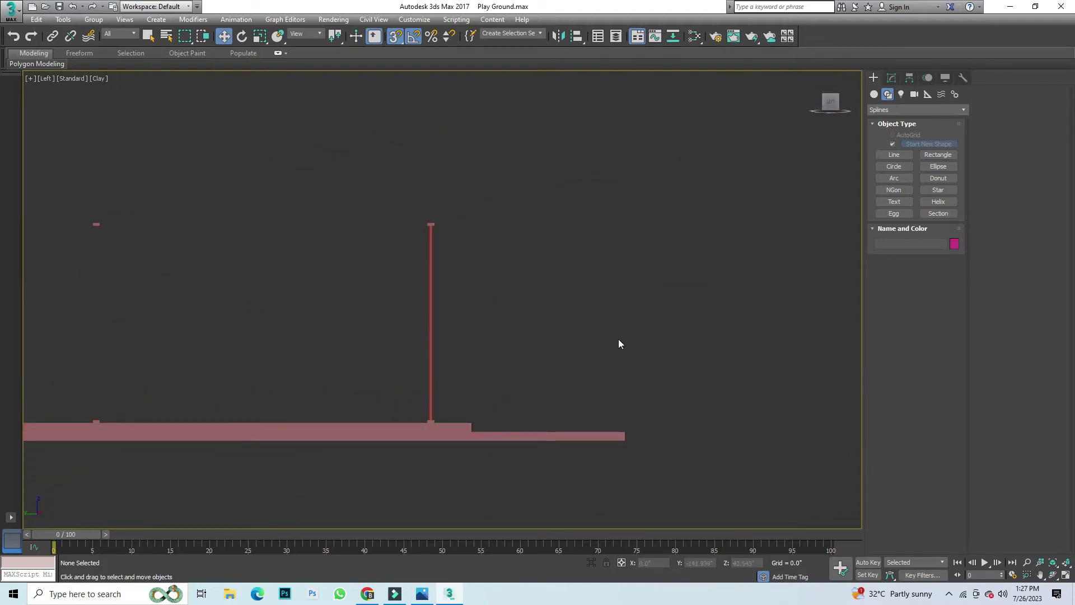
left_click_drag(608, 290, 433, 340)
left_click_drag(541, 331, 208, 319, "shift")
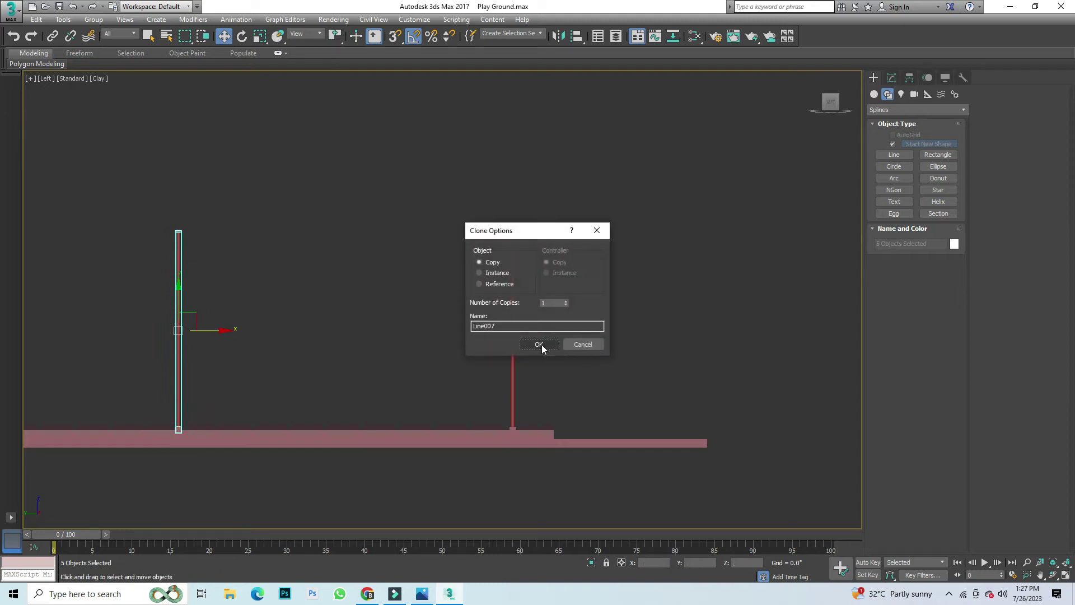
left_click(539, 344)
Step: Orbit to view both frames on the slab and compare with the playground reference image
scroll(463, 378, "down", 3)
scroll(436, 361, "up", 5)
scroll(536, 399, "up", 5)
left_click(470, 396)
scroll(437, 336, "down", 5)
left_click(632, 320)
scroll(434, 321, "down", 2)
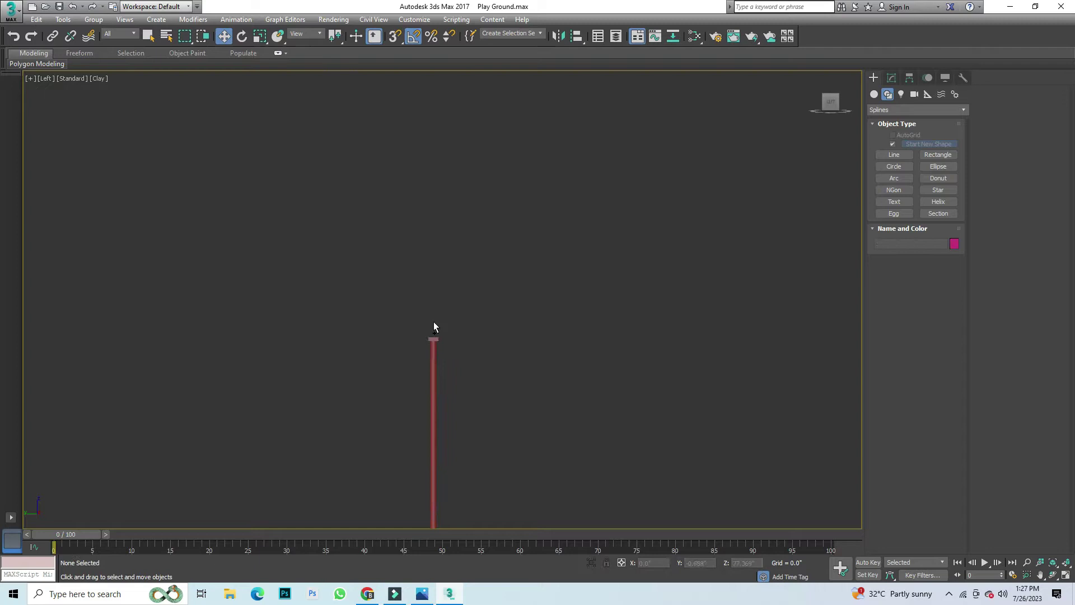
scroll(434, 322, "down", 3)
mouse_move(807, 112)
middle_mouse_down("alt")
mouse_move(432, 307)
mouse_move(396, 308)
middle_mouse_up("alt")
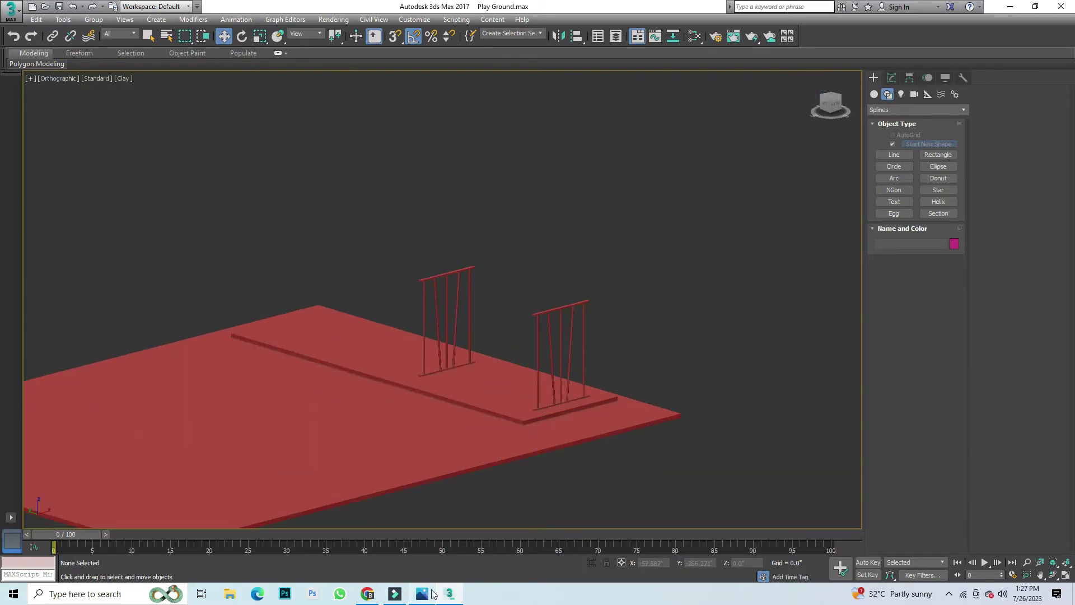
left_click(430, 593)
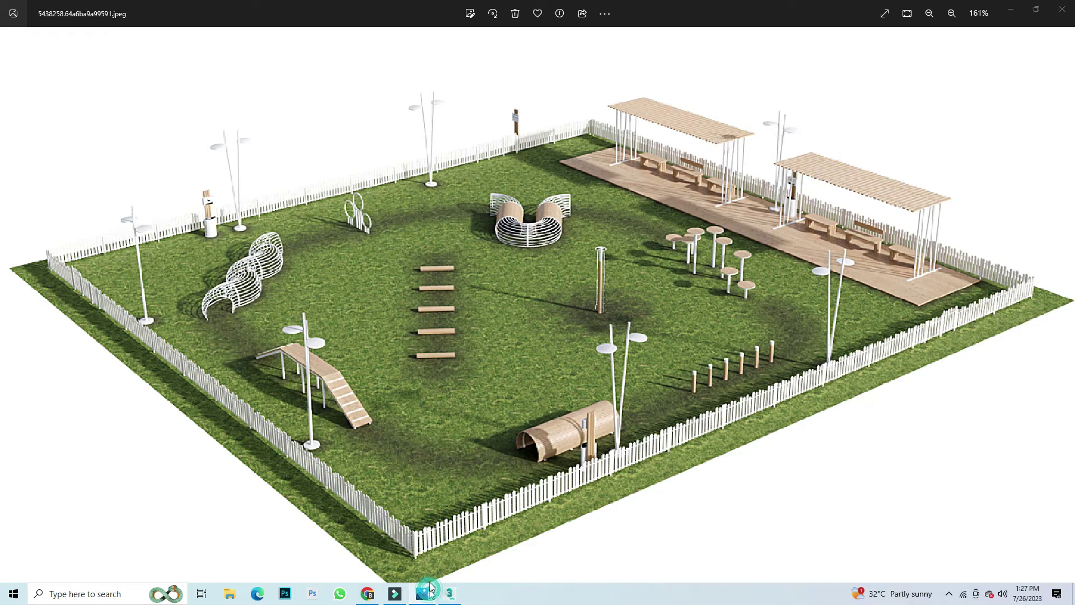
left_click(430, 589)
scroll(486, 240, "up", 5)
scroll(451, 267, "down", 1)
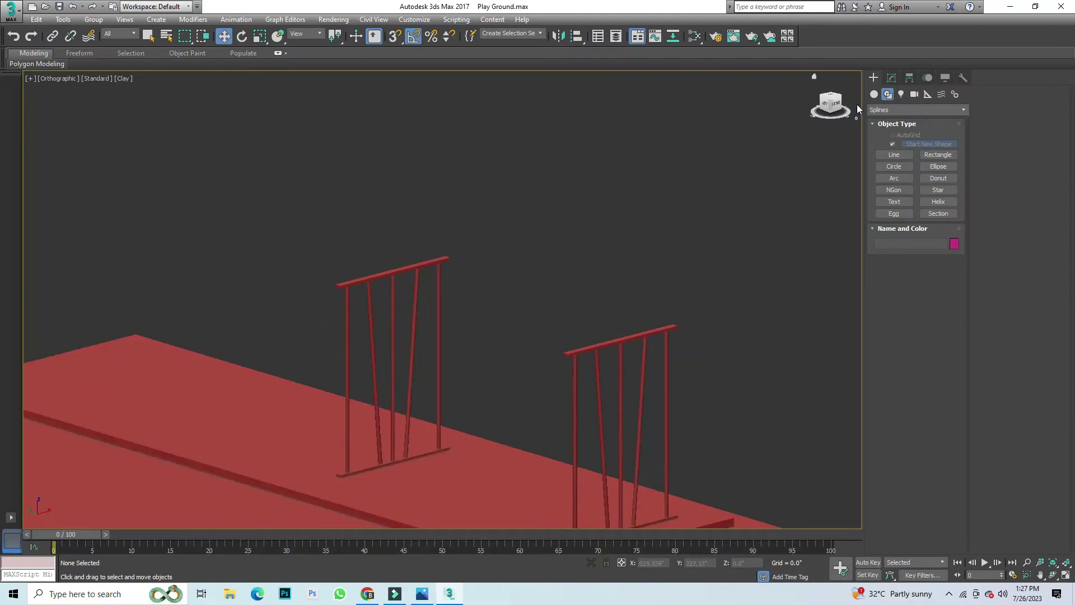
Step: Draw a line connecting the tops of the two end frames
middle_click_drag(313, 264, 305, 235, "alt")
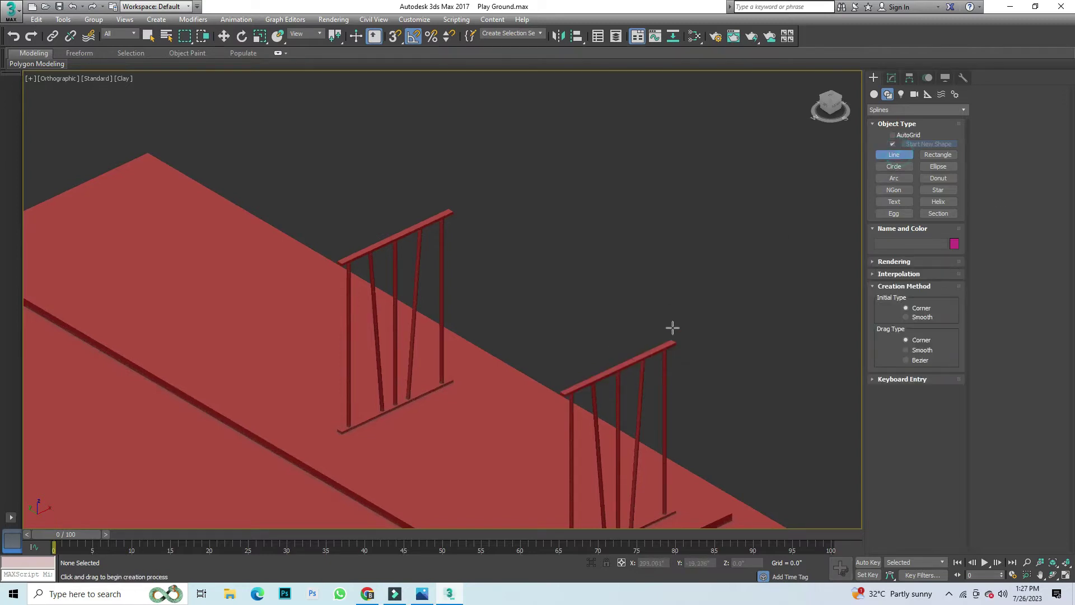
scroll(560, 403, "up", 5)
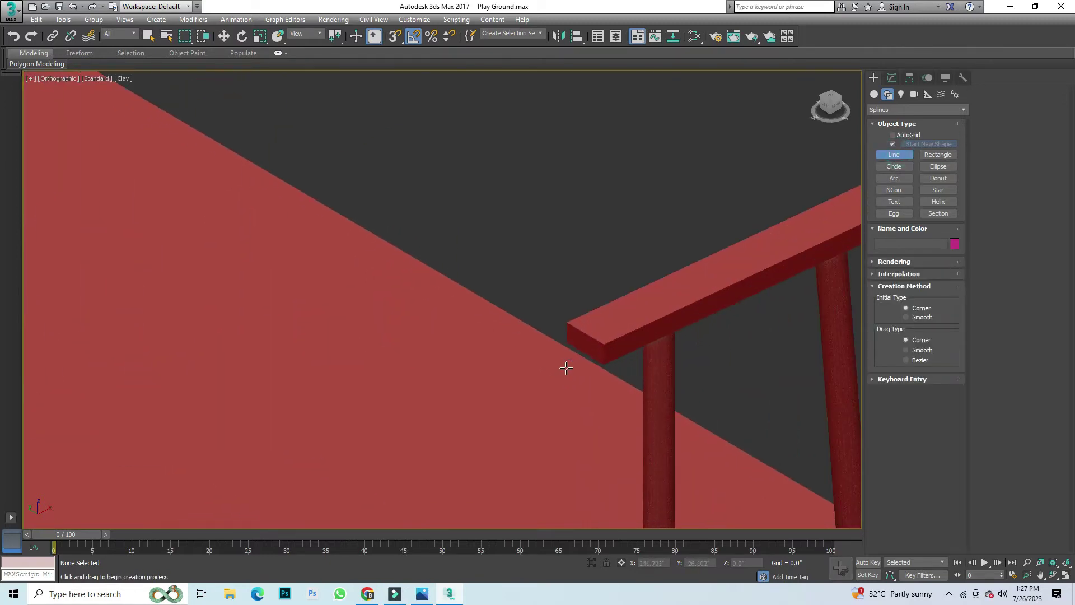
left_click(566, 323)
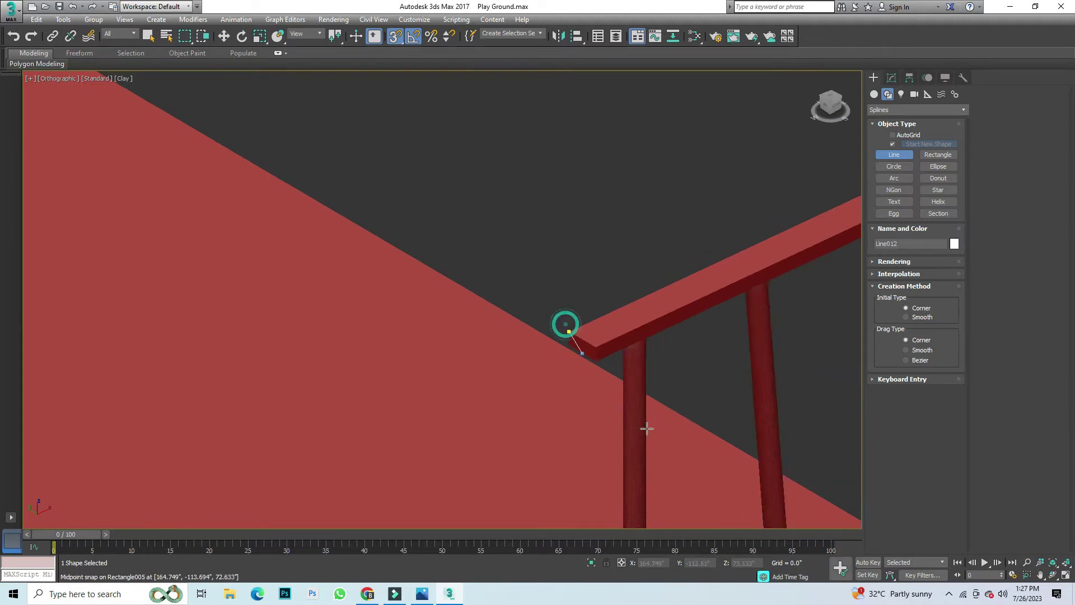
scroll(566, 336, "down", 4)
scroll(401, 283, "up", 4)
middle_click_drag(400, 283, 297, 183)
left_click(297, 183)
right_click(296, 183)
scroll(440, 235, "down", 4)
right_click(731, 174)
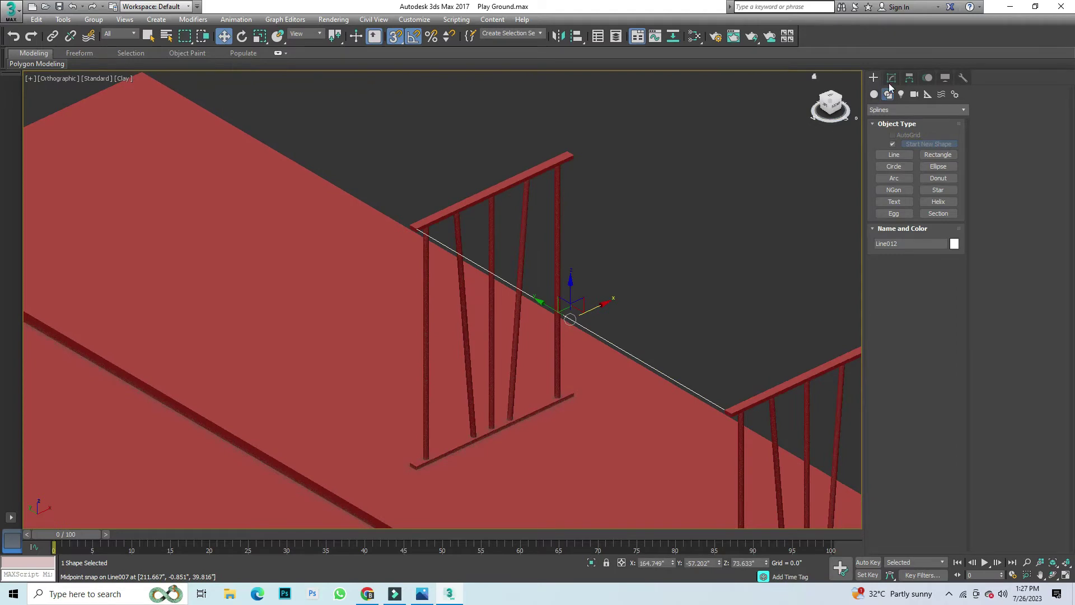
Step: Add a Sweep modifier with a Bar section, Length 0.96 and Width 2.28
left_click(891, 78)
left_click(902, 109)
type("sw")
key("Return")
left_click(915, 268)
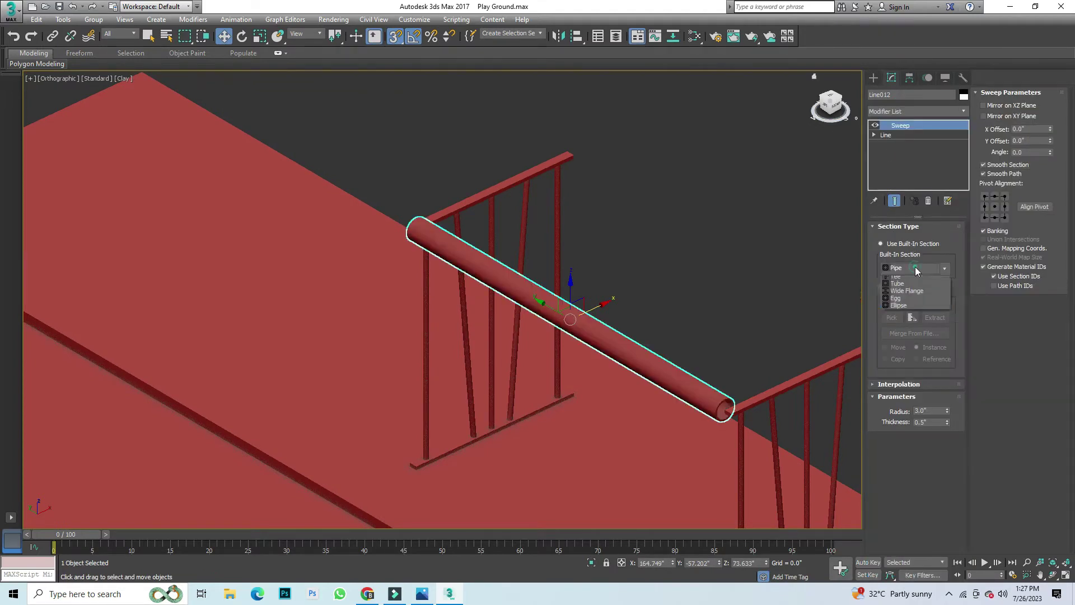
left_click(914, 291)
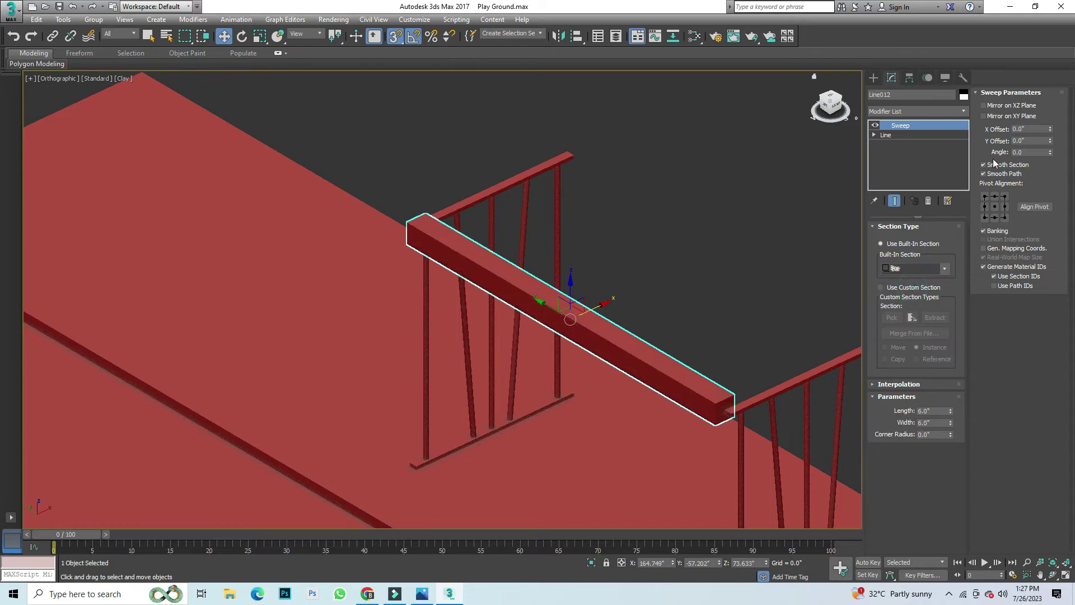
mouse_move(951, 410)
left_mouse_down()
mouse_move(956, 455)
mouse_move(950, 442)
left_mouse_up()
scroll(381, 188, "up", 2)
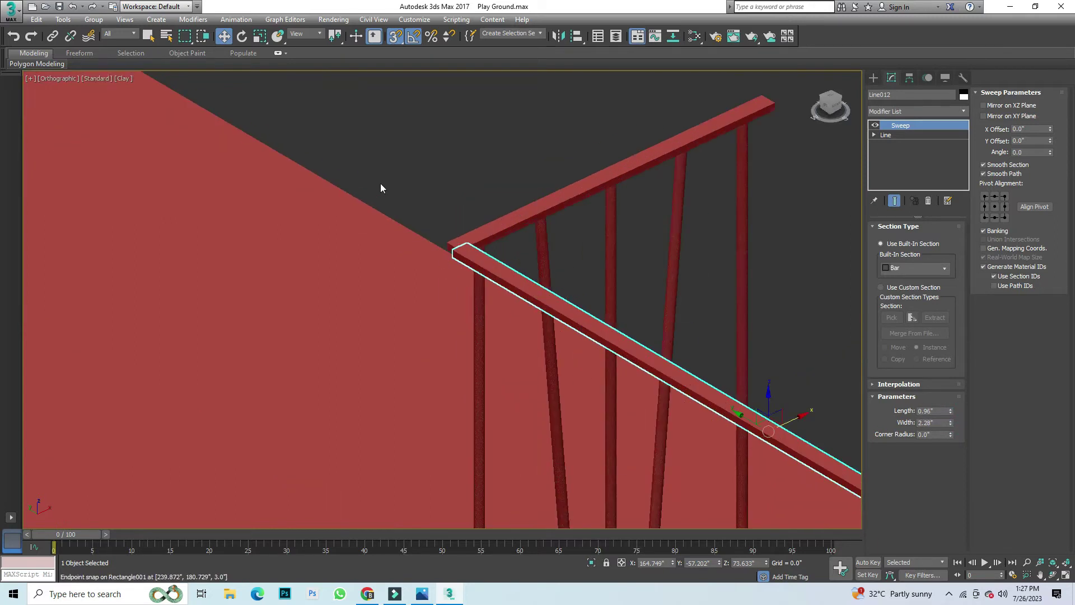
scroll(381, 189, "up", 3)
scroll(560, 364, "up", 3)
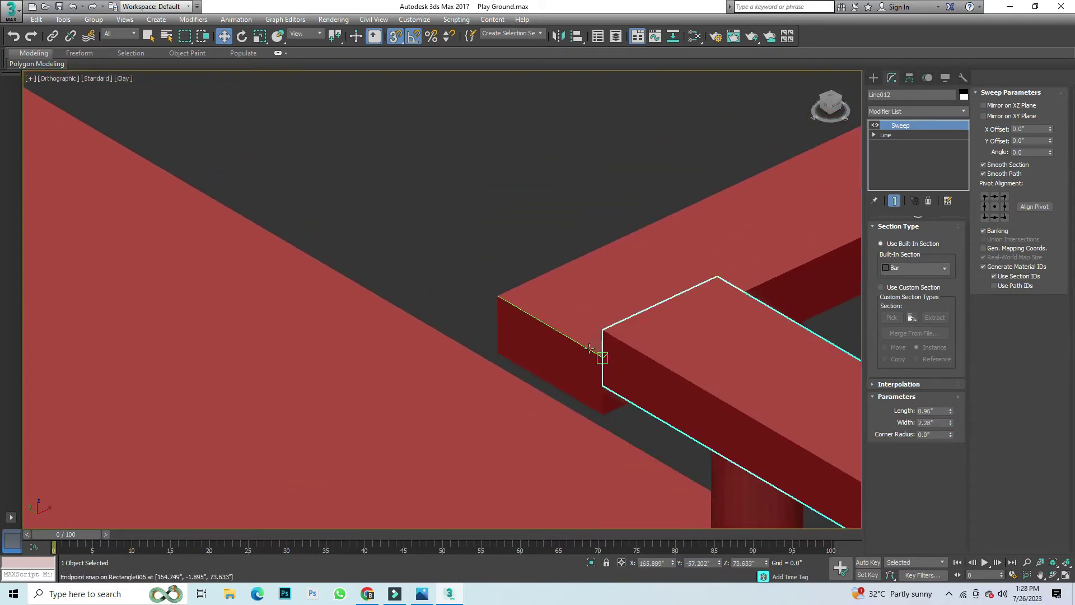
scroll(589, 348, "down", 3)
scroll(555, 325, "down", 2)
scroll(554, 322, "down", 1)
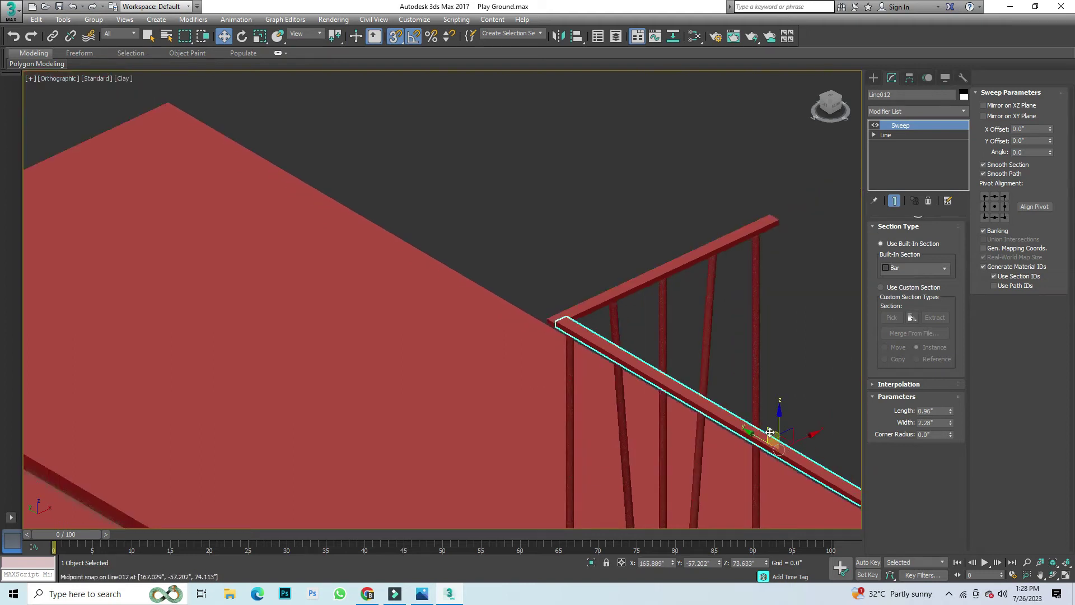
scroll(566, 322, "up", 3)
scroll(582, 359, "up", 3)
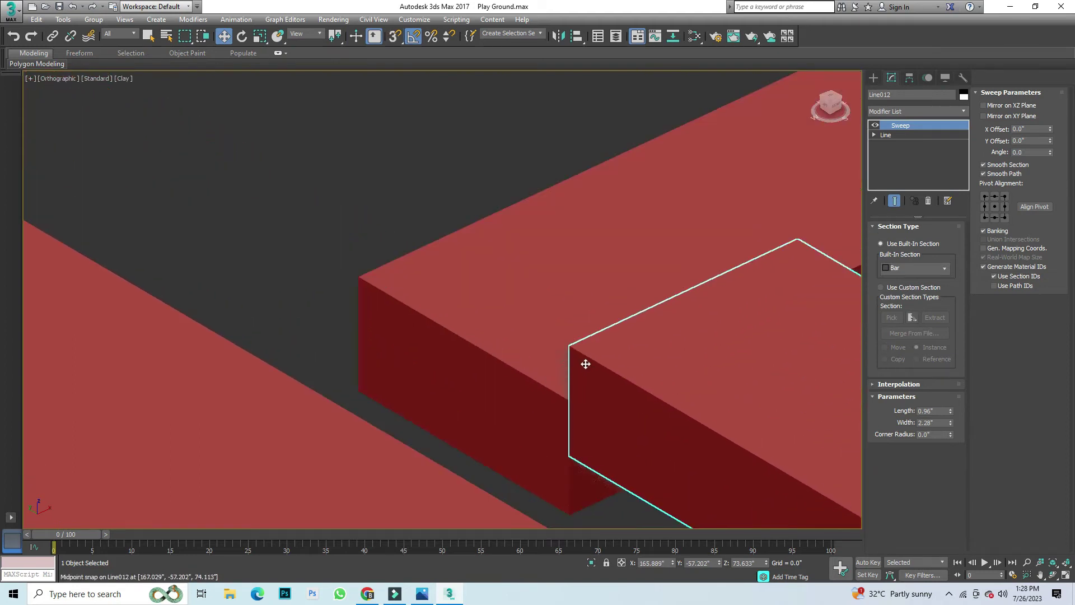
scroll(571, 386, "up", 2)
scroll(569, 397, "down", 2)
scroll(518, 333, "down", 3)
scroll(476, 353, "down", 2)
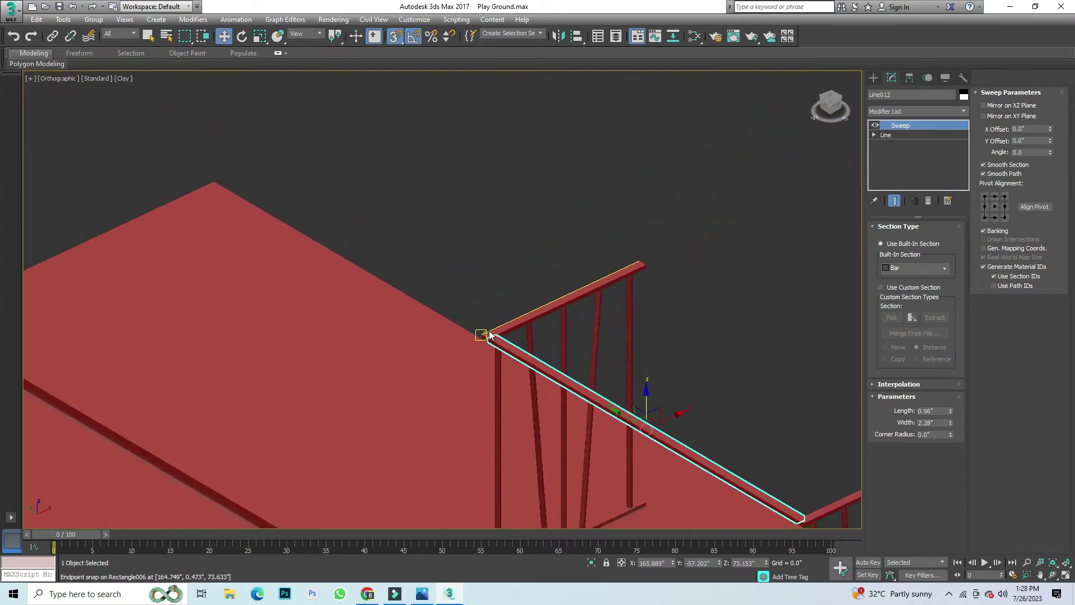
scroll(599, 416, "down", 1)
Step: Shift-copy the swept beam and snap it to the opposite side of the frames
left_click_drag(636, 409, 725, 370, "shift")
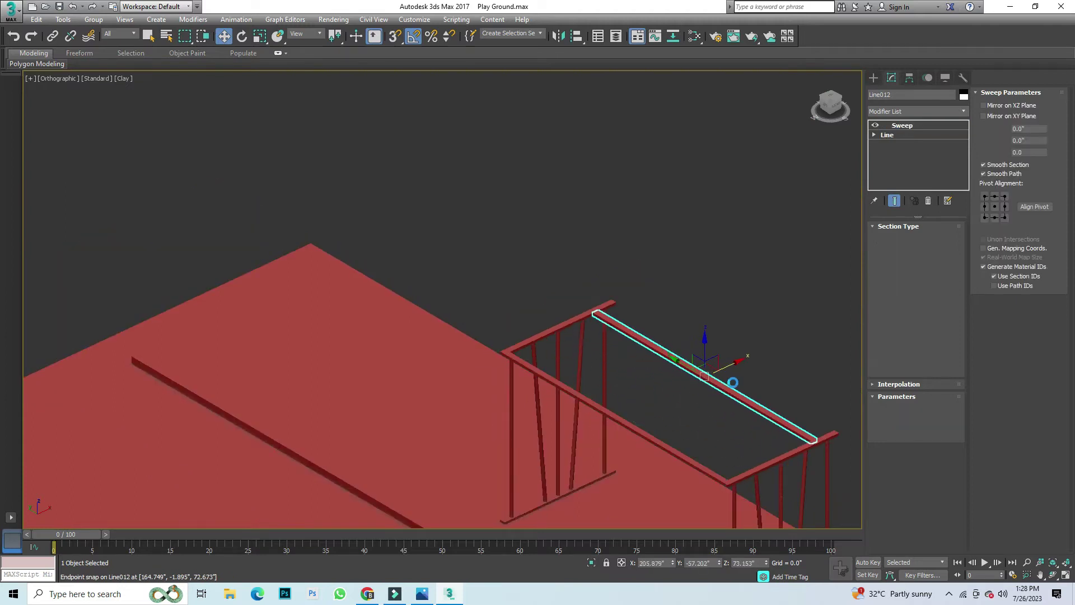
left_click(538, 344)
scroll(521, 330, "up", 3)
scroll(518, 326, "up", 2)
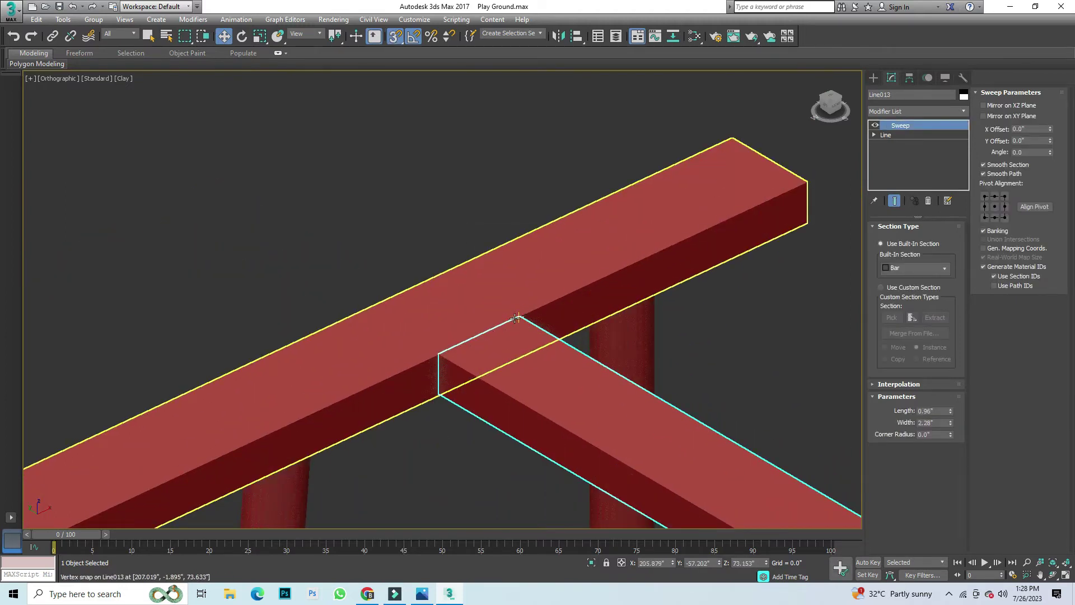
left_click_drag(517, 325, 725, 207)
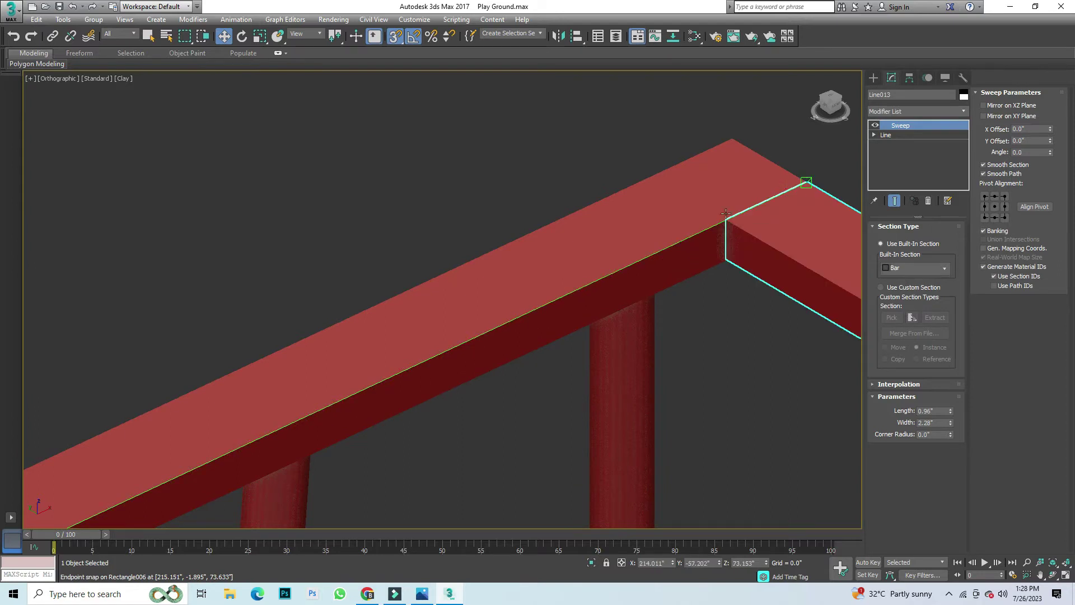
scroll(639, 230, "down", 3)
left_click(639, 229)
scroll(589, 215, "down", 3)
scroll(596, 235, "down", 2)
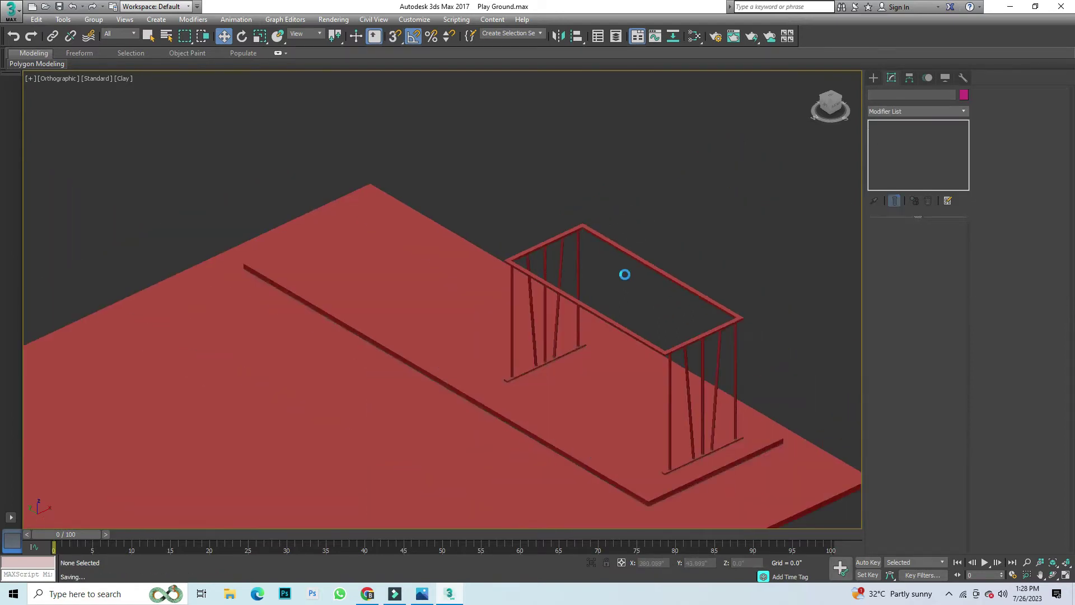
scroll(737, 381, "up", 4)
left_click(734, 456)
scroll(734, 456, "down", 2)
scroll(636, 431, "up", 2)
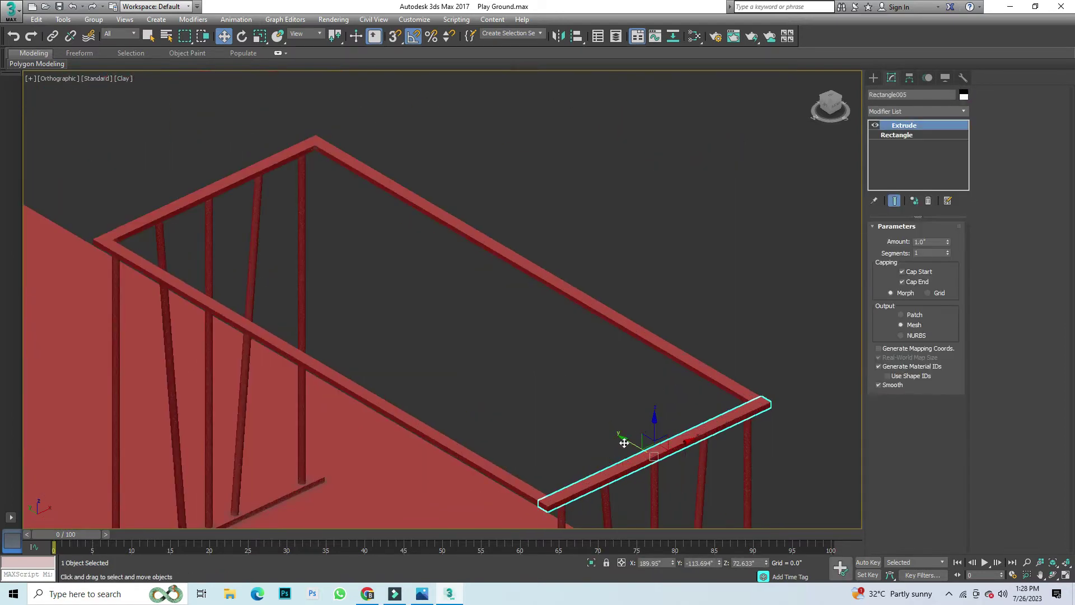
key("t")
scroll(585, 303, "down", 4)
scroll(643, 311, "up", 3)
scroll(643, 317, "up", 2)
key("F4")
scroll(616, 336, "up", 3)
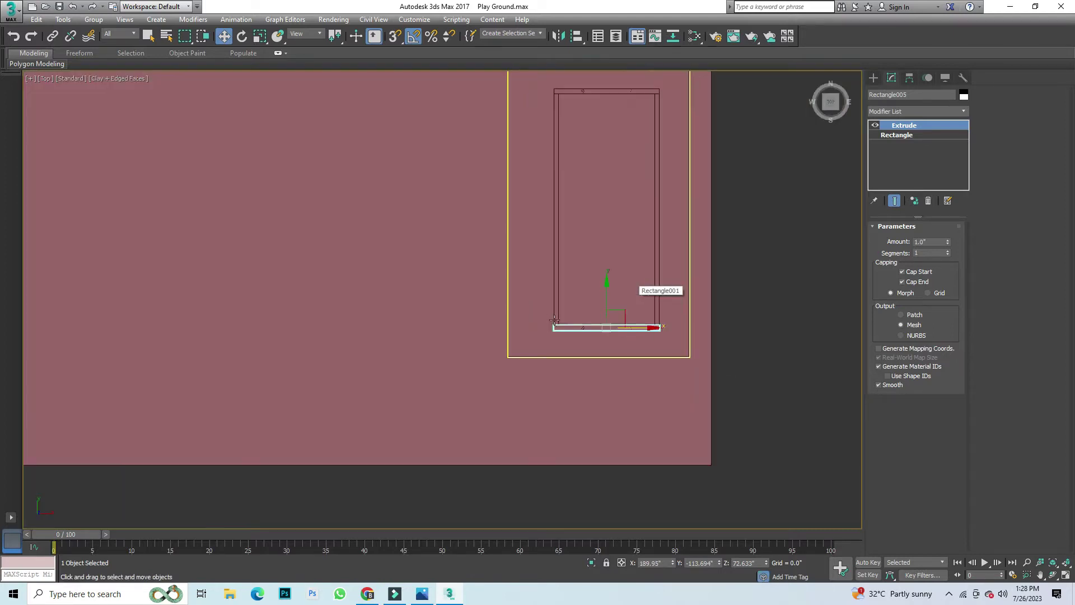
scroll(579, 358, "up", 4)
scroll(618, 303, "down", 3)
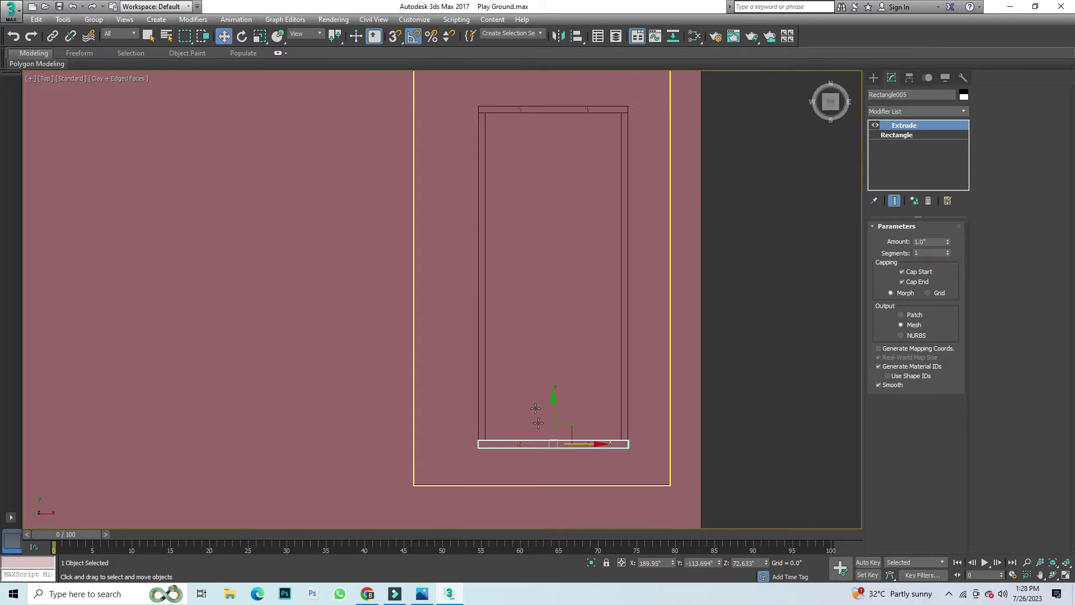
left_click_drag(554, 416, 553, 405, "shift")
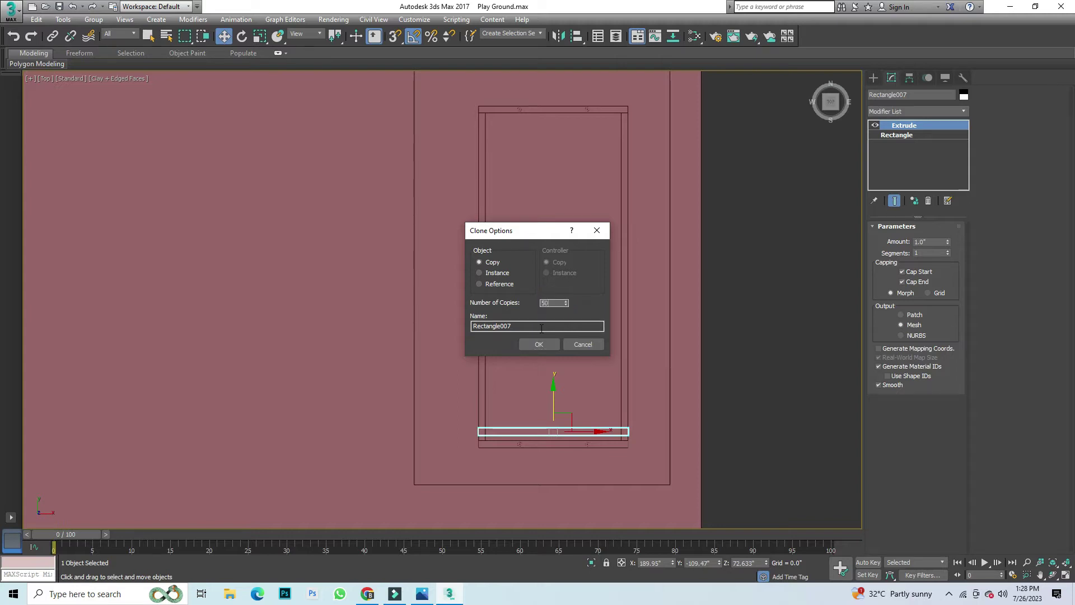
left_click(539, 344)
scroll(552, 366, "down", 5)
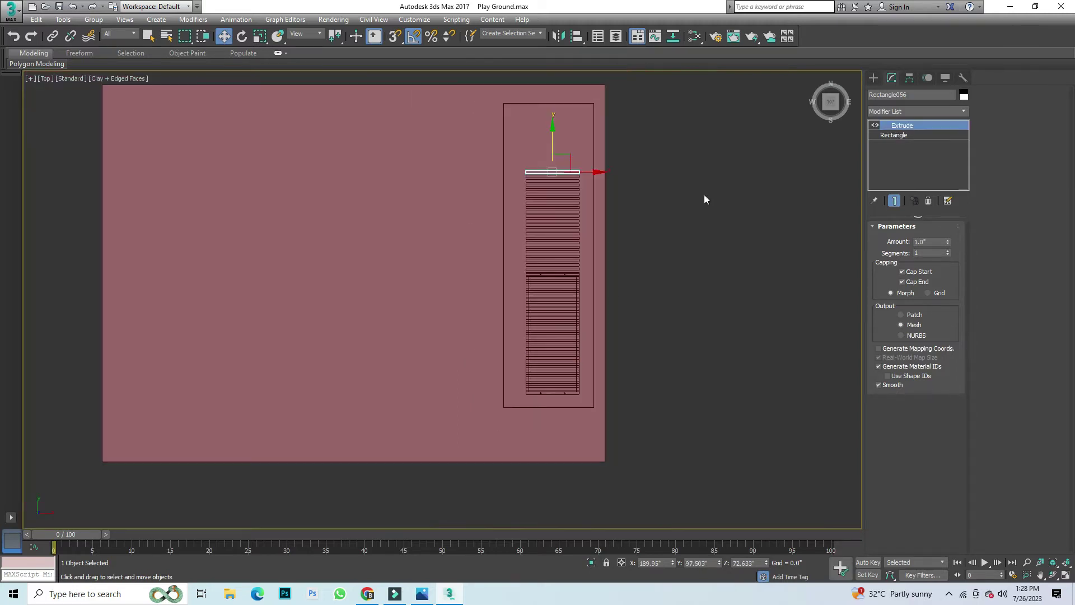
key("f")
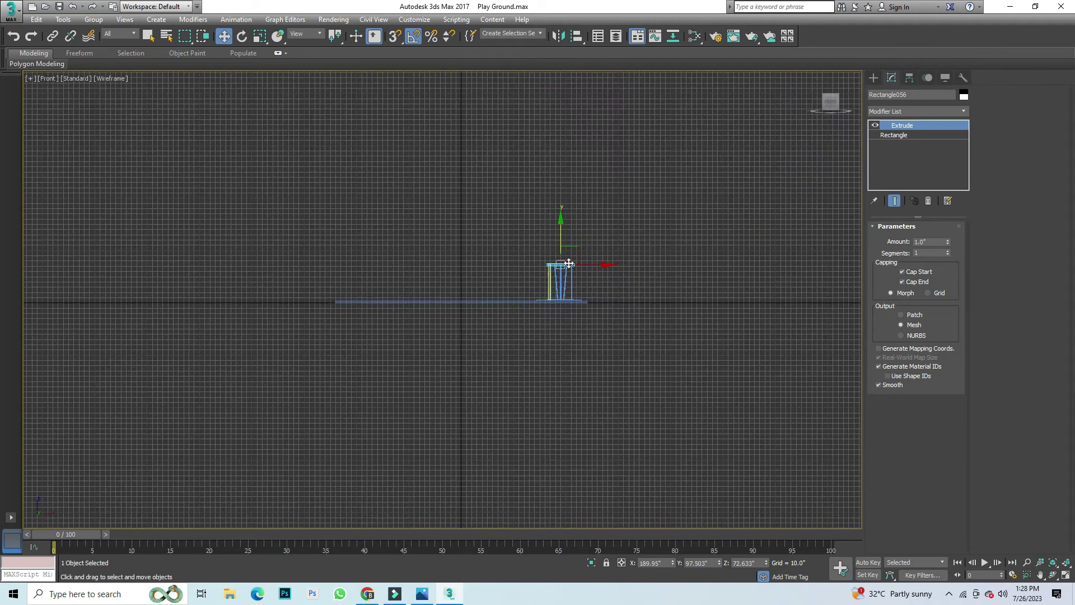
key("t")
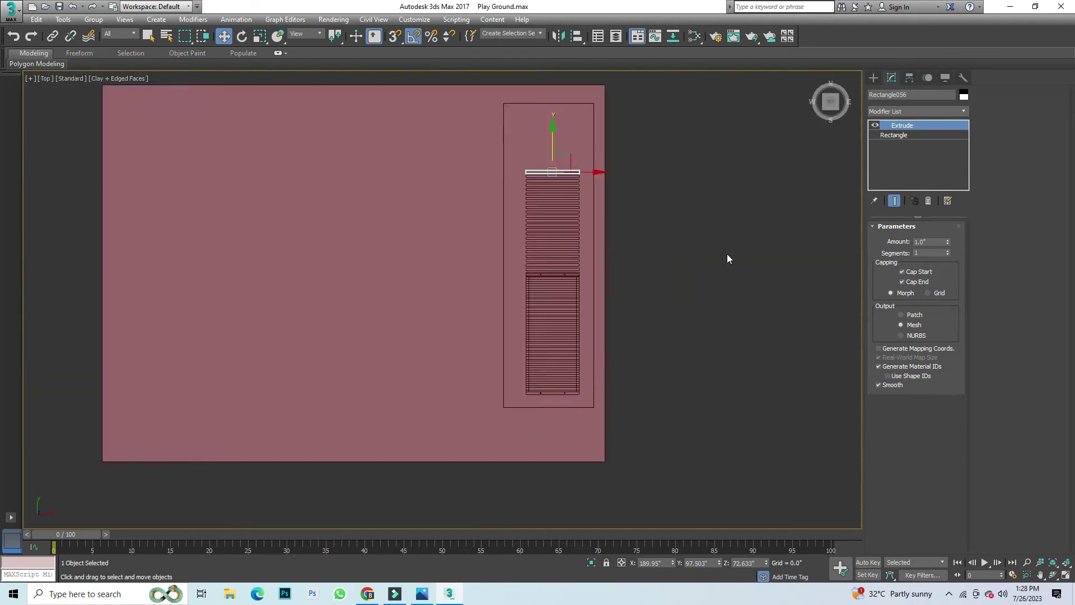
left_click_drag(843, 103, 827, 120)
key("l")
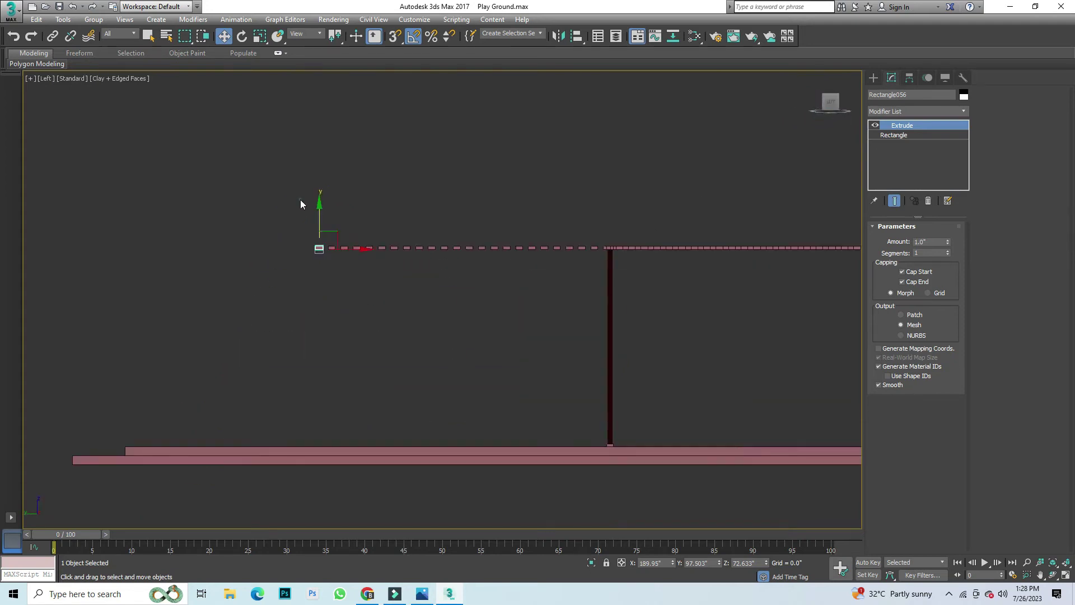
left_click(600, 311)
scroll(600, 263, "up", 8)
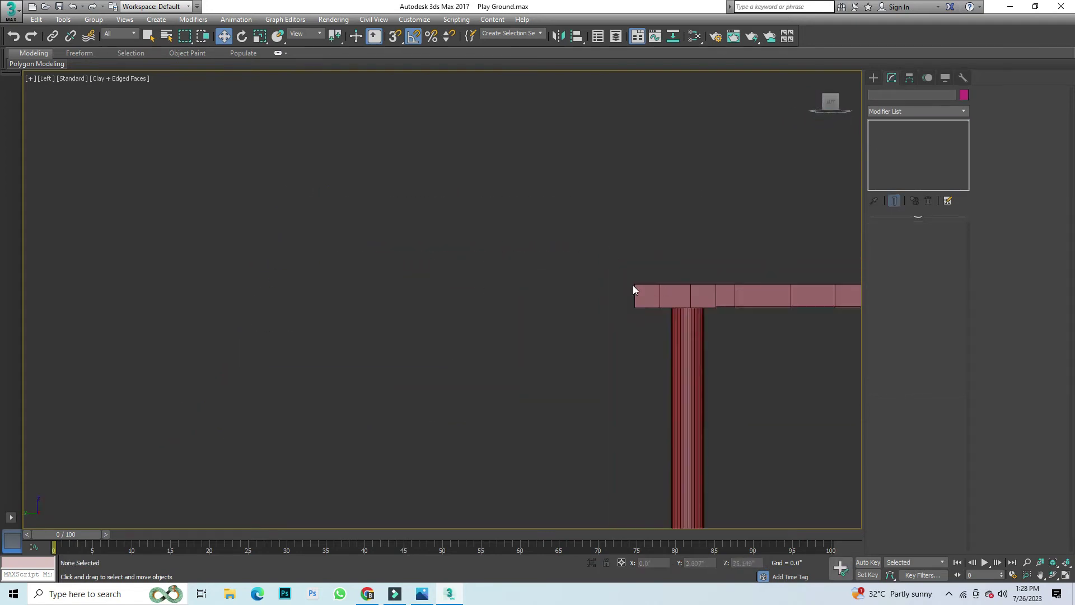
scroll(633, 290, "up", 2)
left_click(647, 321)
left_click(442, 339)
scroll(442, 338, "down", 5)
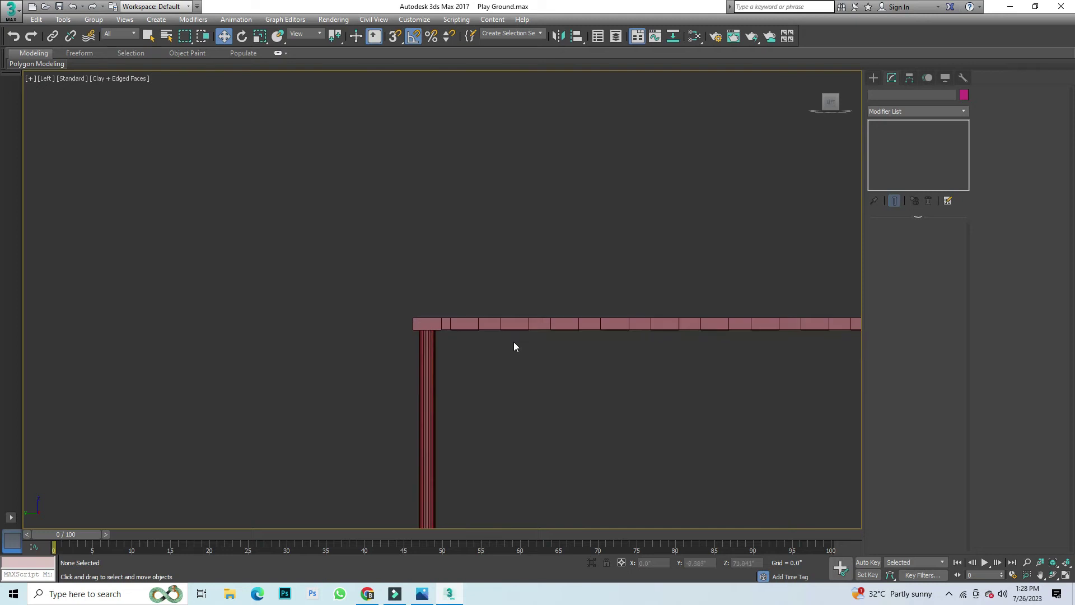
scroll(514, 345, "up", 3)
scroll(346, 344, "down", 3)
scroll(339, 334, "up", 2)
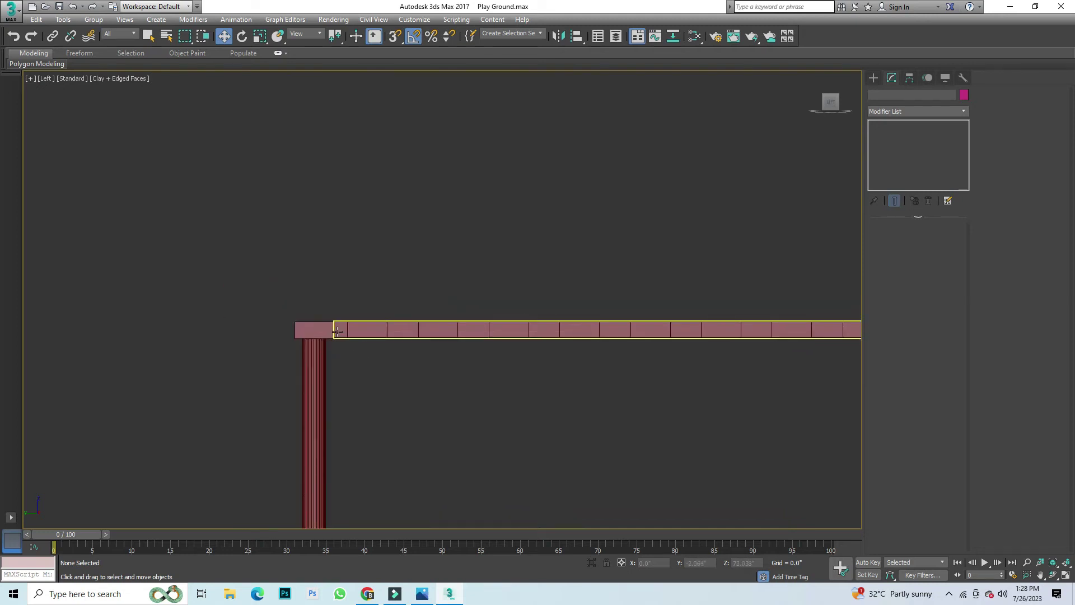
scroll(355, 334, "down", 1)
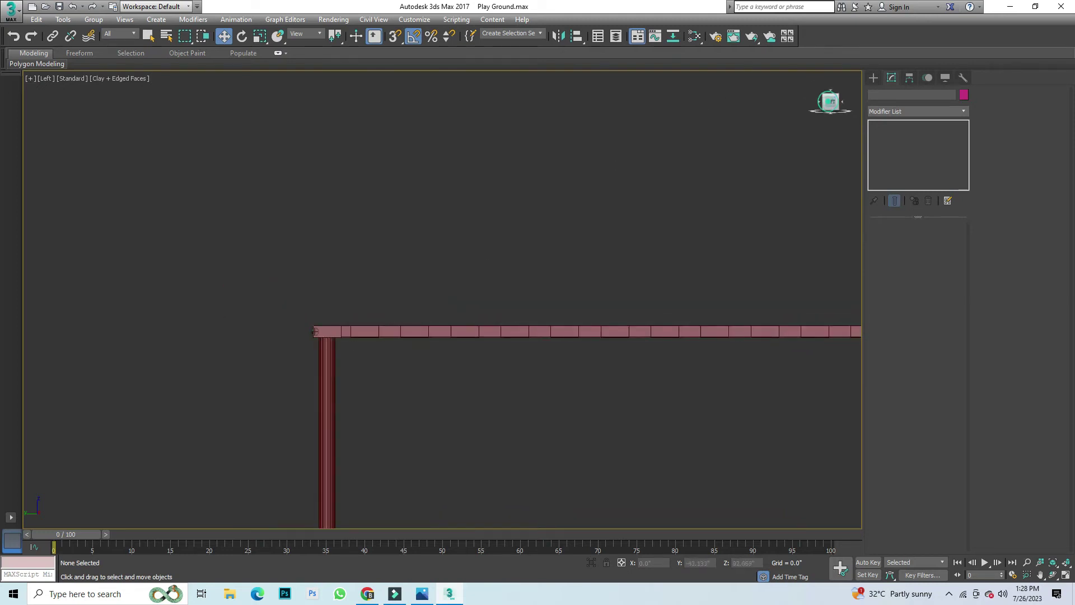
middle_click_drag(315, 332, 395, 325, "alt")
scroll(468, 297, "down", 5)
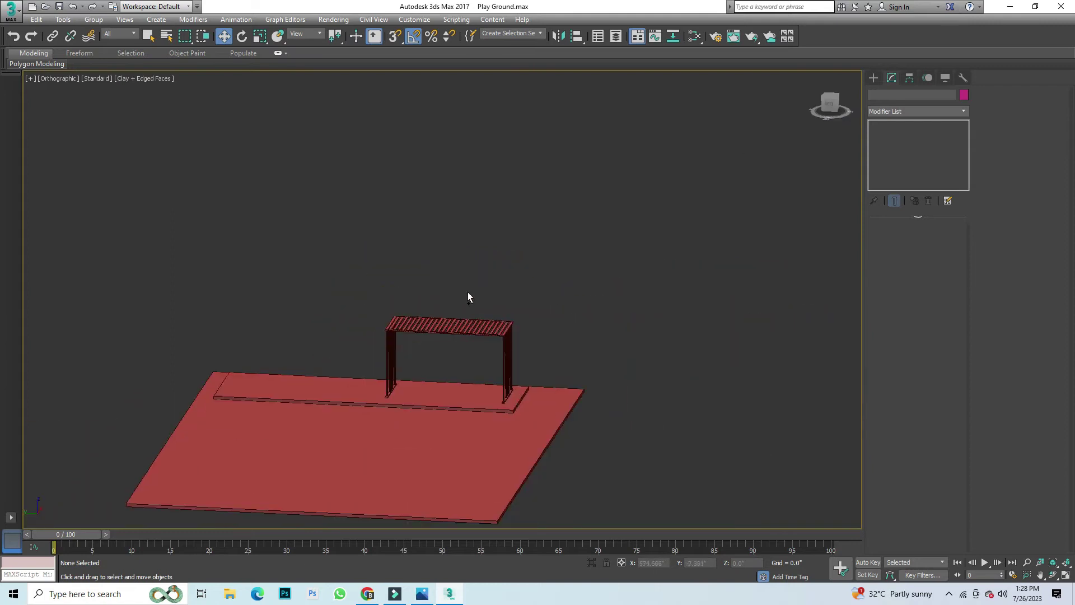
scroll(478, 376, "up", 5)
scroll(488, 391, "down", 2)
key("F4")
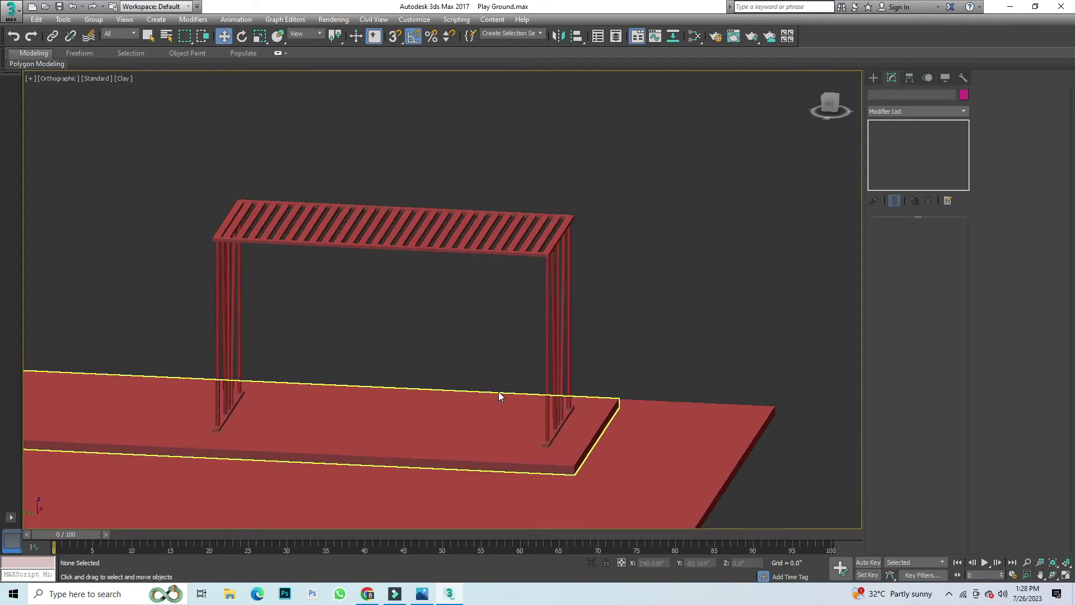
left_click(830, 112)
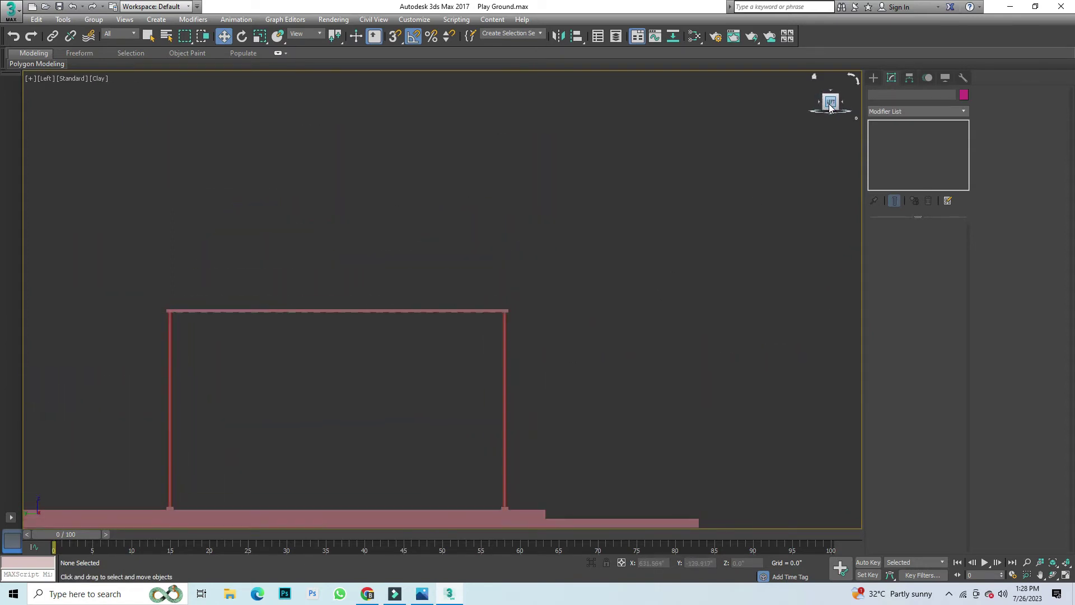
scroll(783, 171, "down", 5)
scroll(540, 276, "up", 4)
mouse_move(833, 105)
left_mouse_down()
mouse_move(444, 290)
mouse_move(489, 233)
left_mouse_up()
scroll(465, 345, "down", 3)
scroll(754, 257, "up", 4)
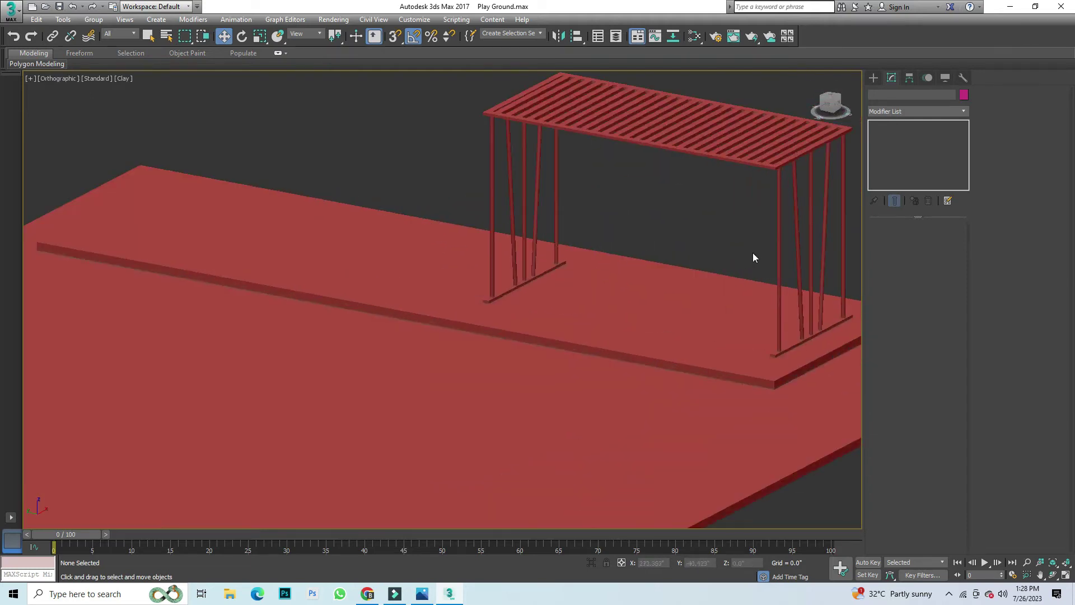
left_click(427, 598)
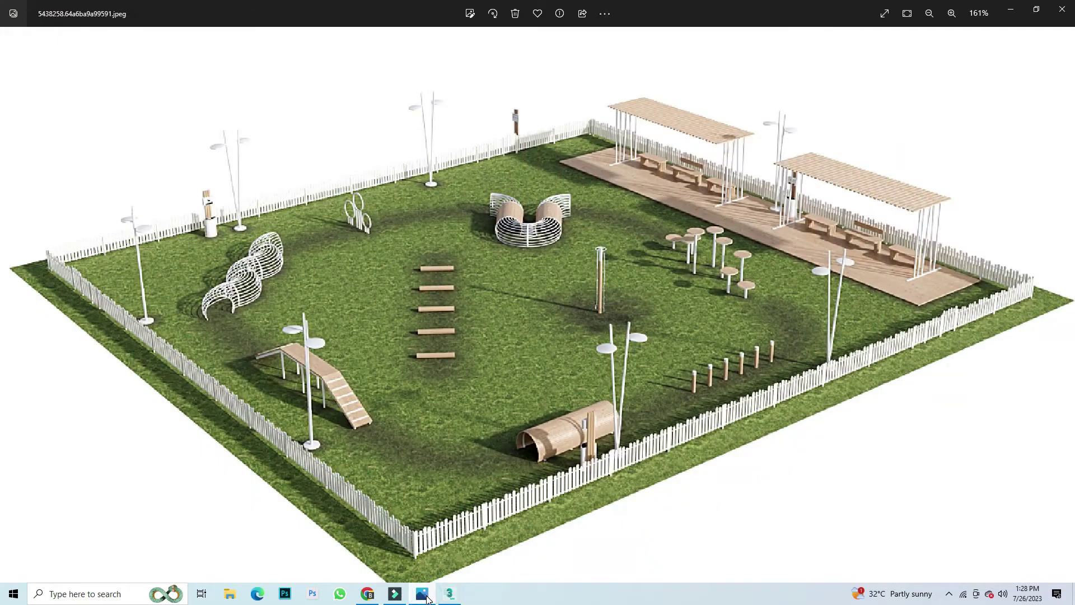
left_click(427, 598)
scroll(605, 260, "up", 3)
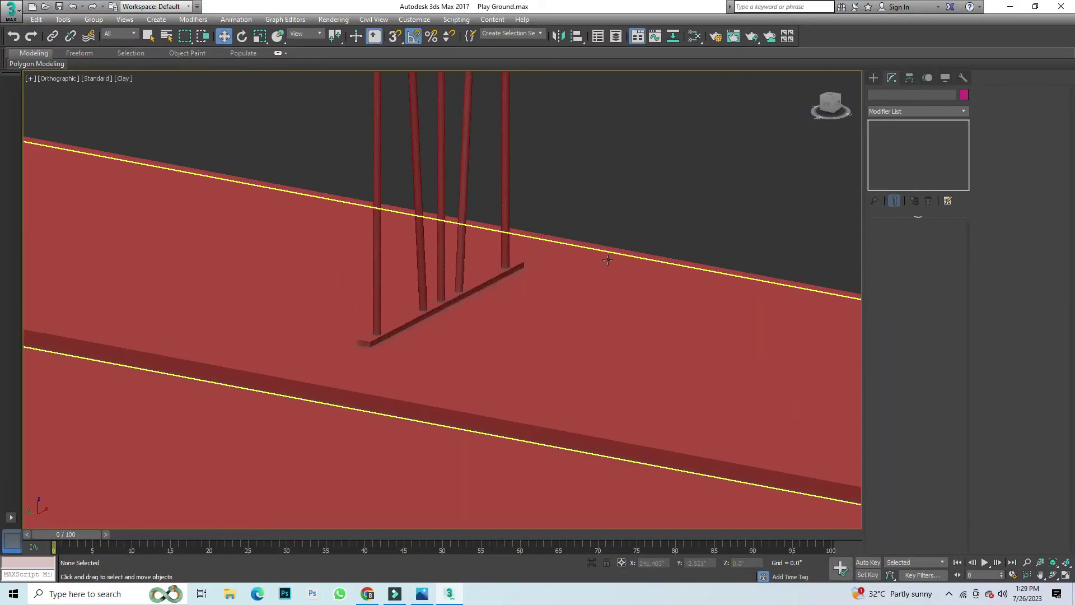
Step: Chamfer Box001's end edges with extra segments to round its corners
left_click(877, 78)
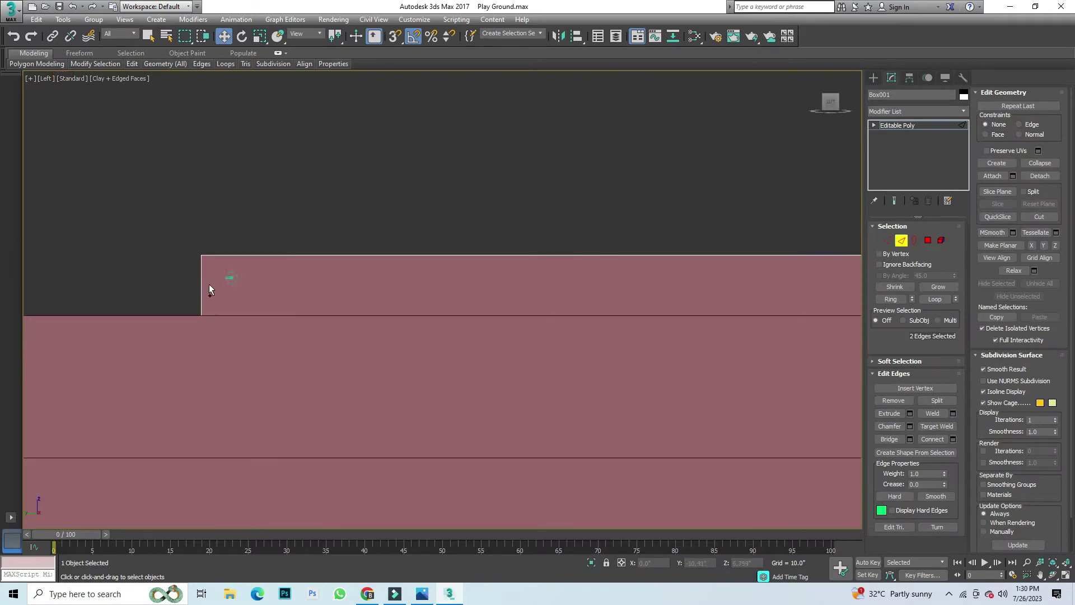
scroll(210, 286, "down", 3)
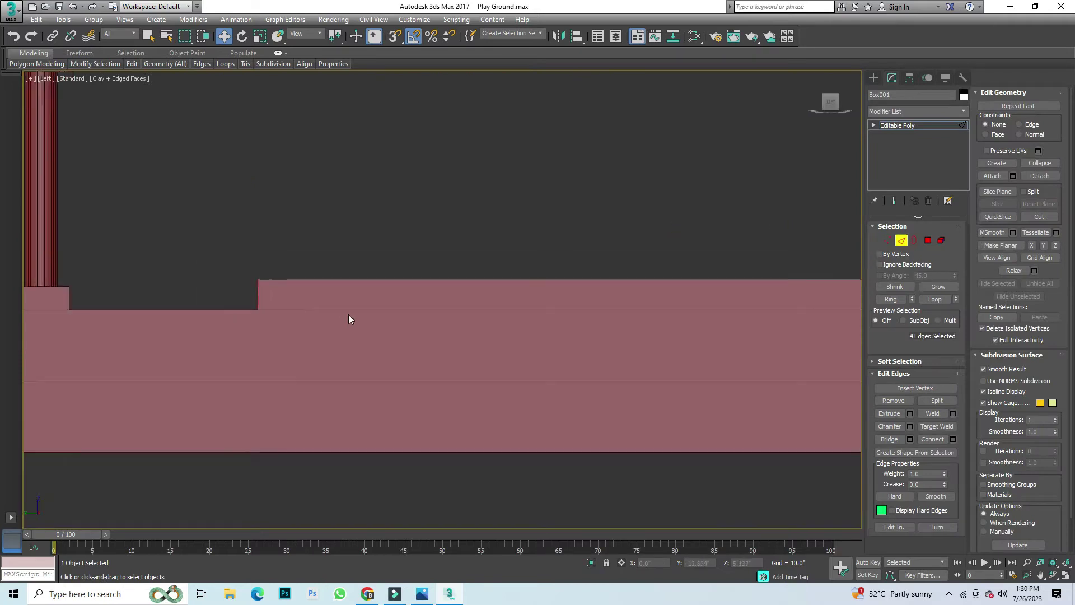
left_click(910, 427)
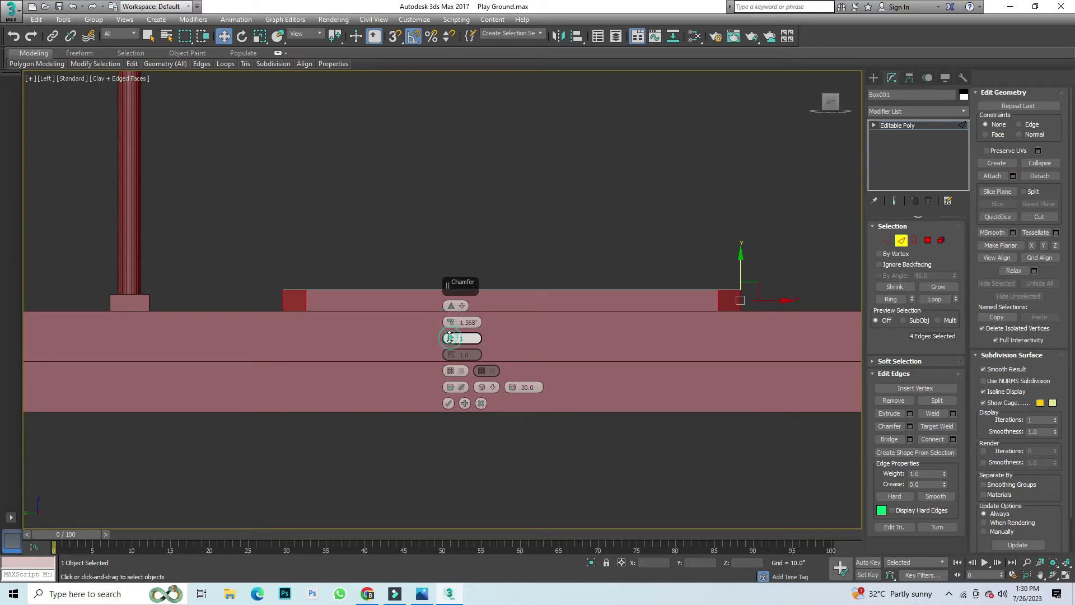
left_click_drag(450, 337, 450, 335)
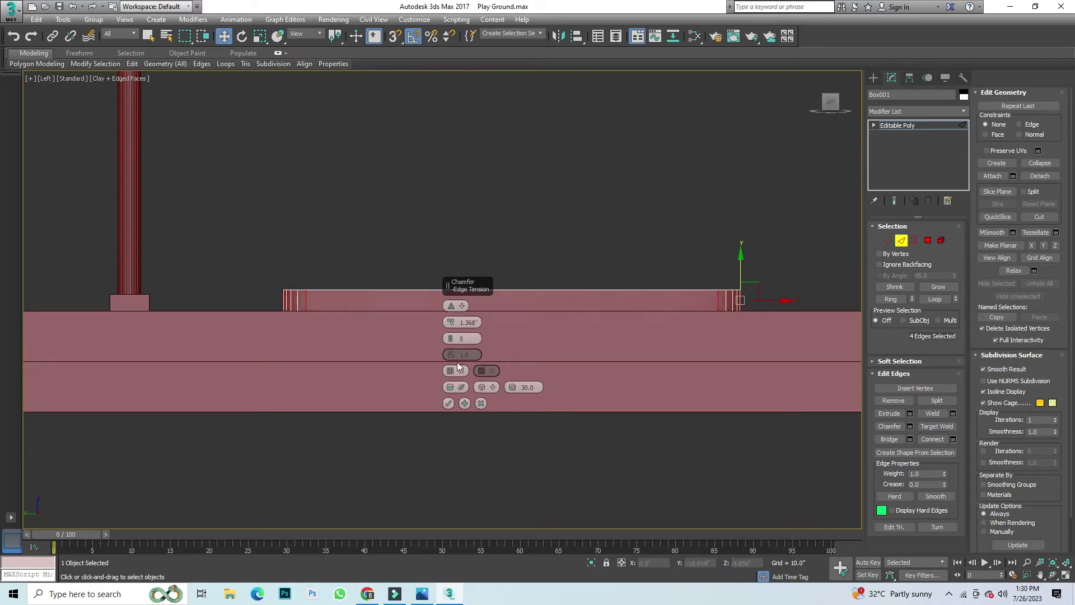
left_click(448, 404)
scroll(453, 401, "down", 2)
Step: Raise Box001 to about Z 18.176 and save the scene
left_click(875, 78)
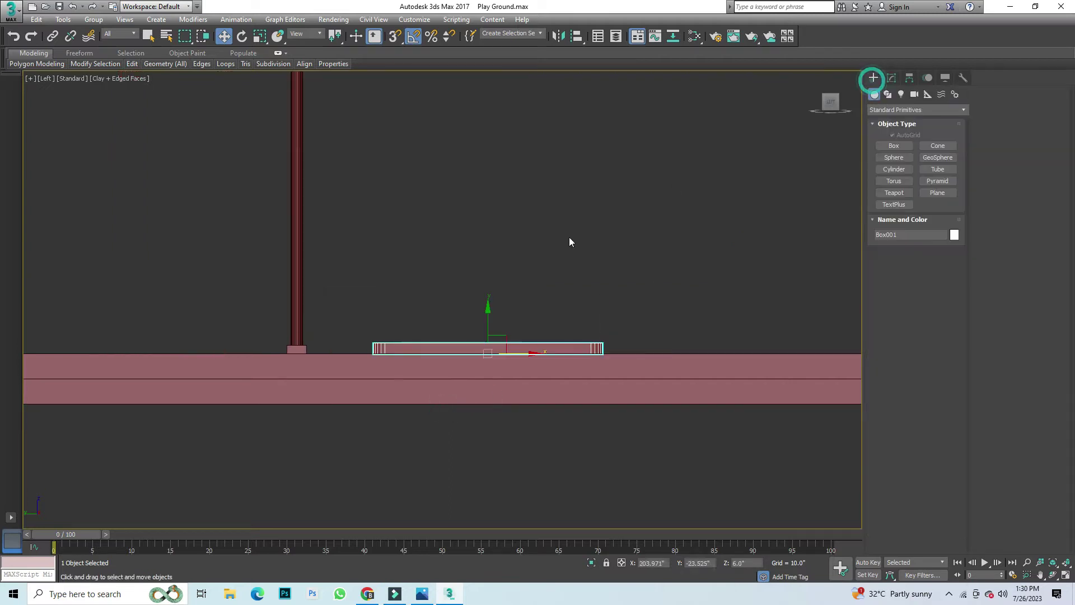
left_click_drag(485, 316, 486, 214)
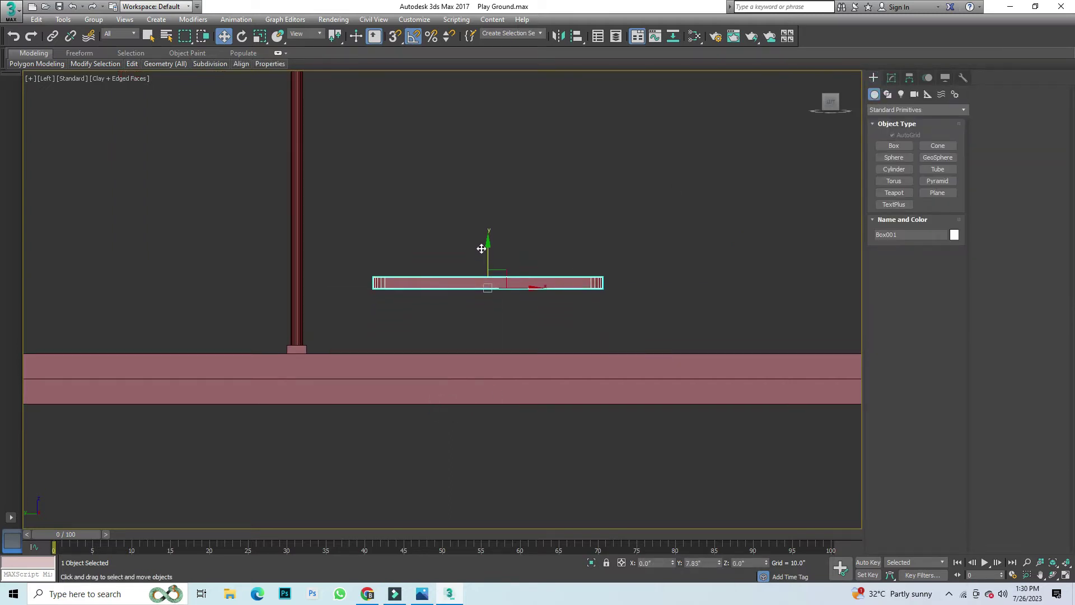
left_click(676, 236)
key("ctrl+s")
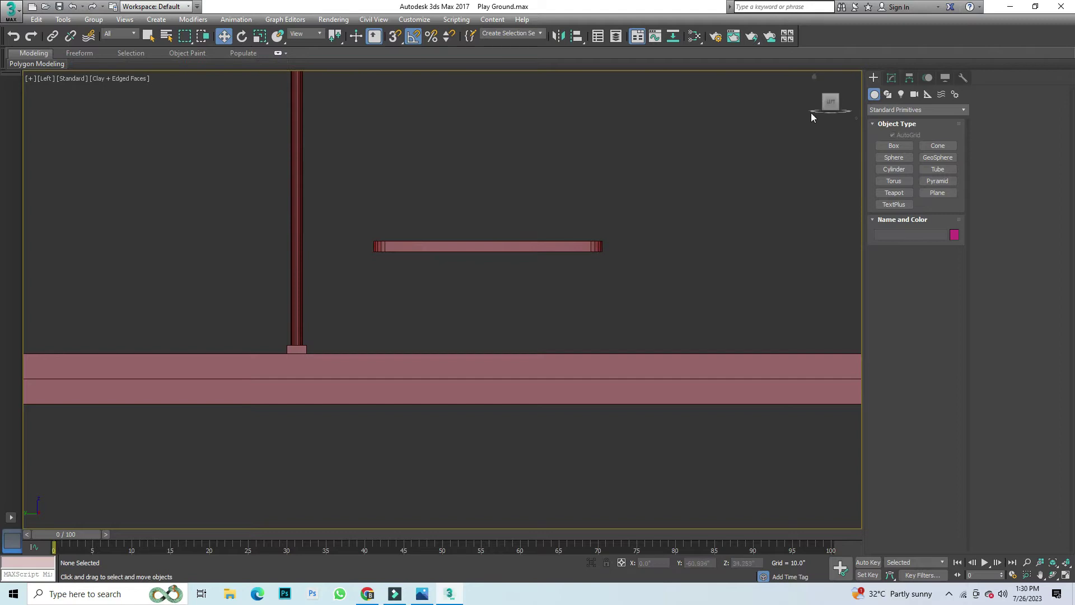
Step: Orbit and zoom to Box001 to inspect the raised, chamfered seat
middle_click_drag(440, 330, 667, 236, "alt")
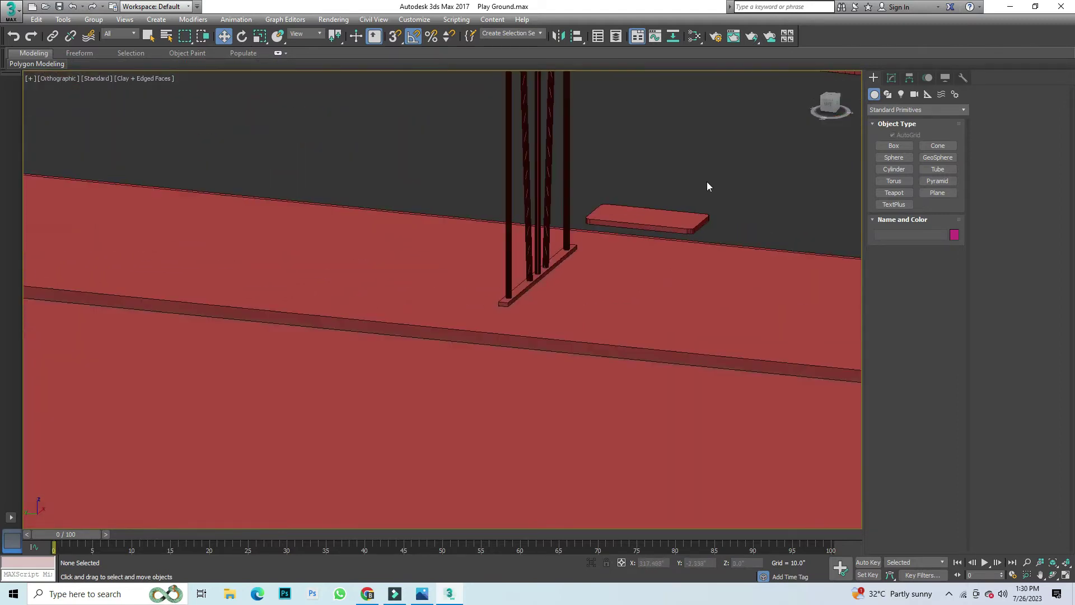
left_click(667, 236)
key("z")
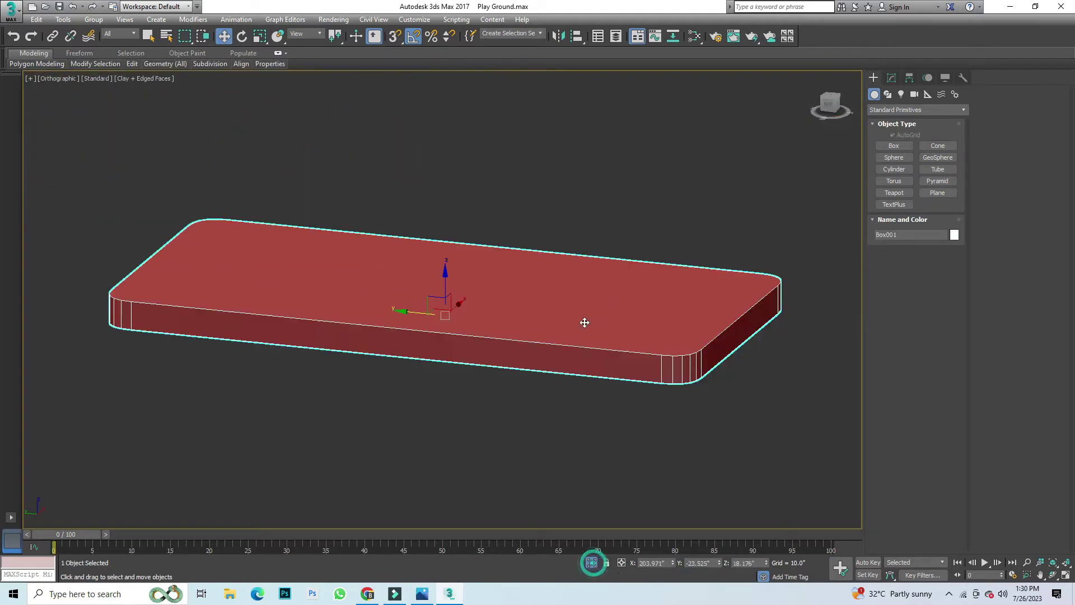
left_click_drag(829, 103, 883, 114)
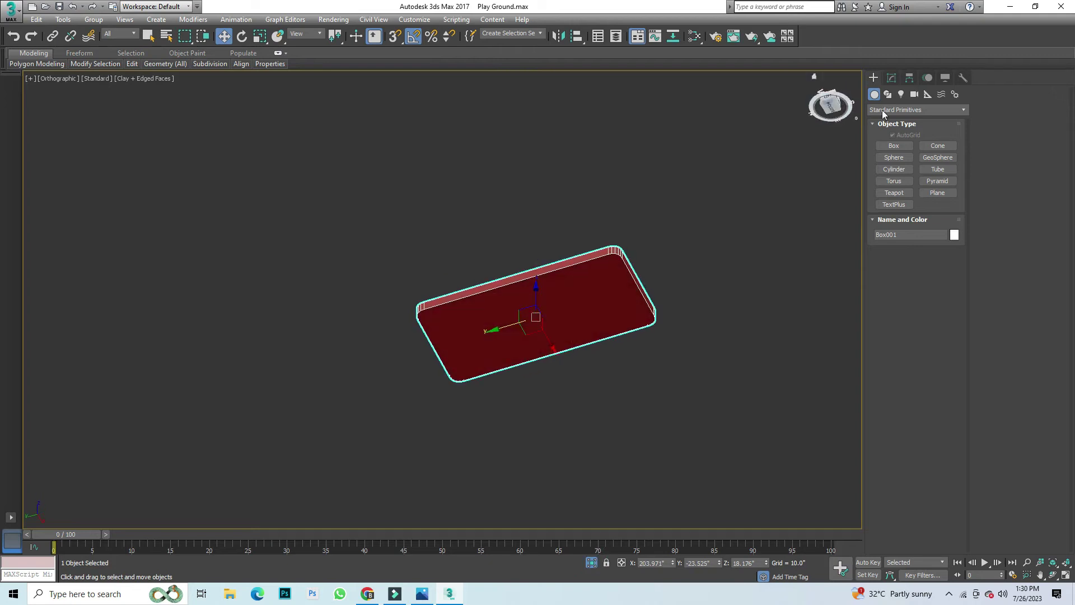
Step: Create a tall tapered cone to serve as a bench leg
left_click(937, 147)
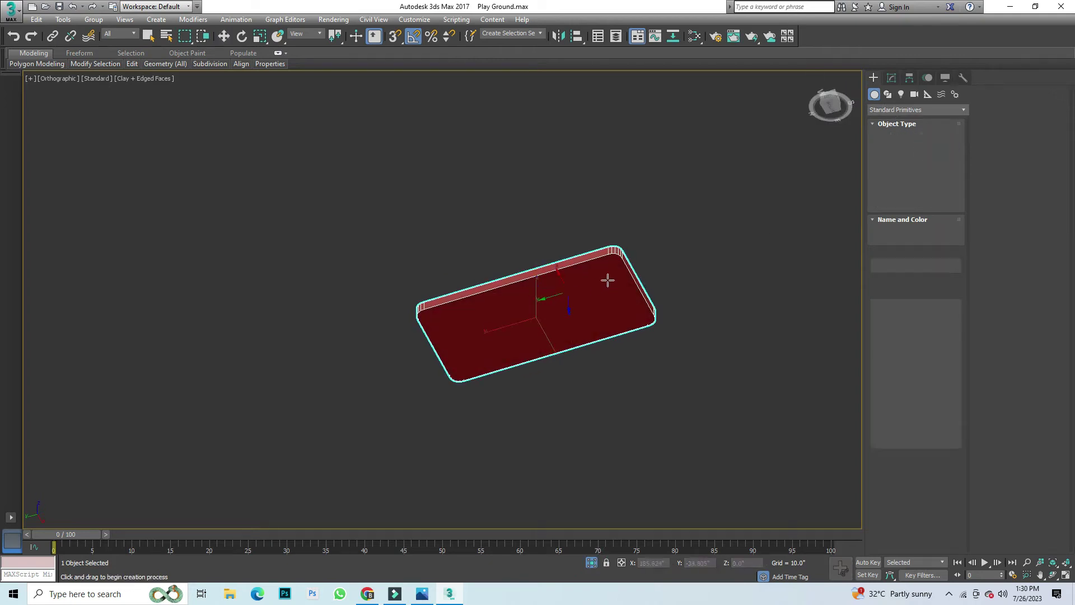
left_click_drag(615, 272, 608, 276)
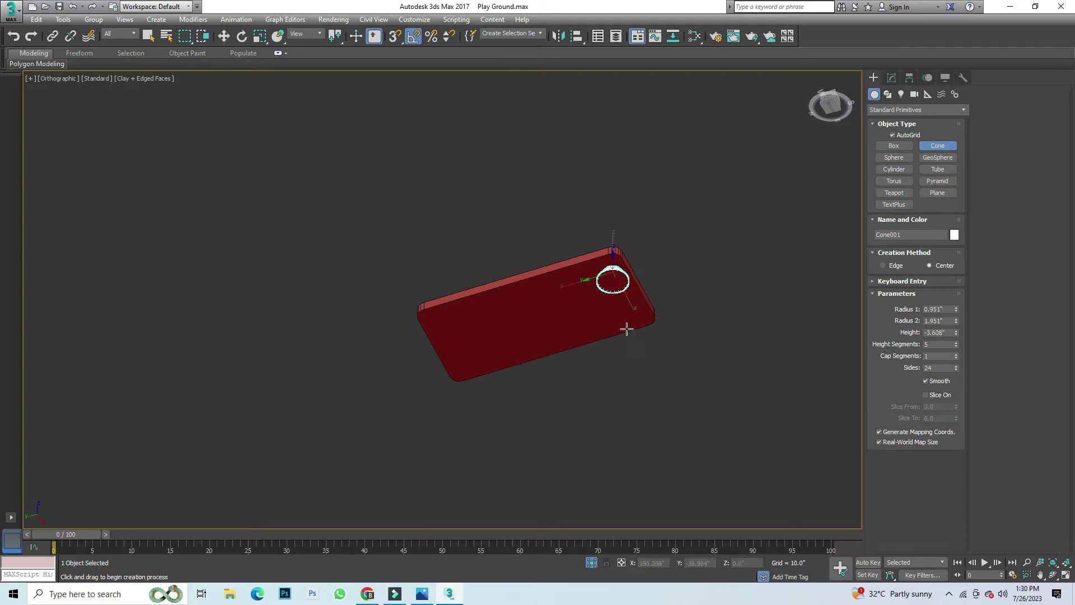
left_click(633, 351)
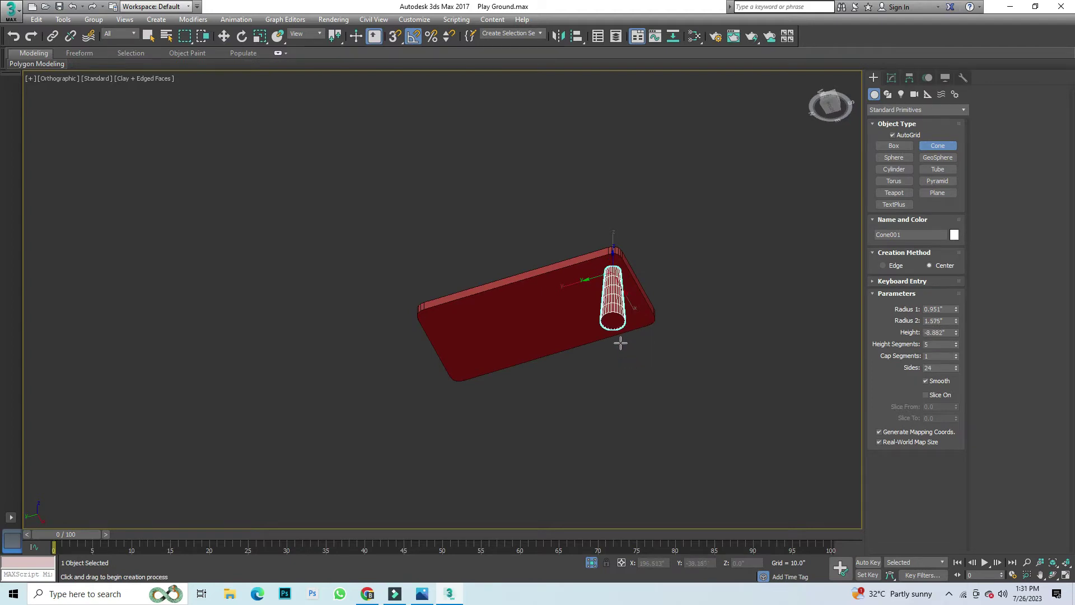
right_click(710, 201)
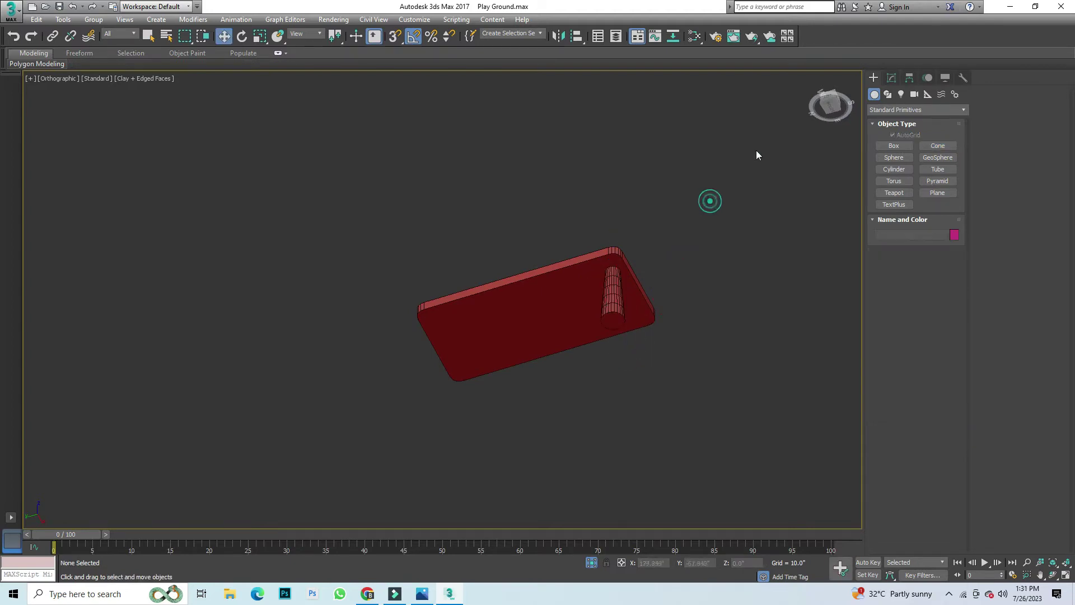
Step: In the Front view, move the cone leg under the seat box's end so its top meets the box
left_click(838, 110)
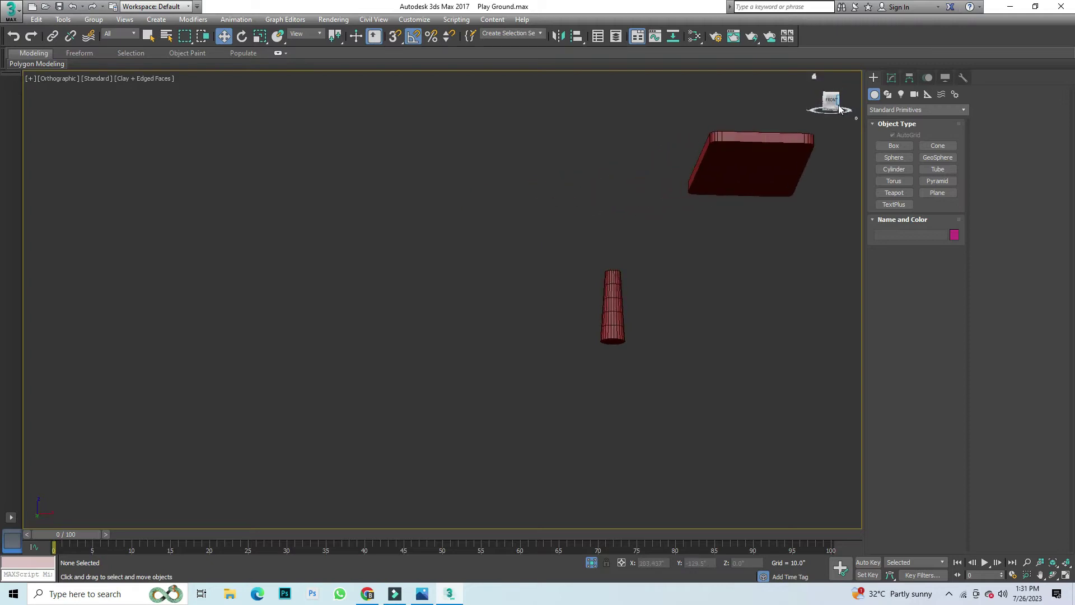
left_click(612, 303)
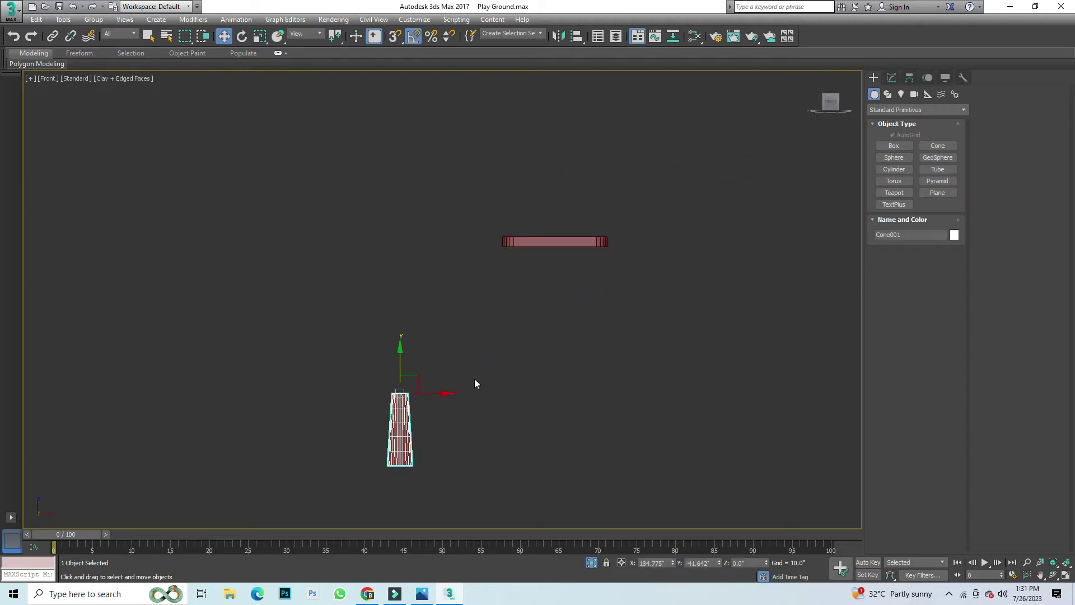
left_click_drag(440, 392, 517, 263)
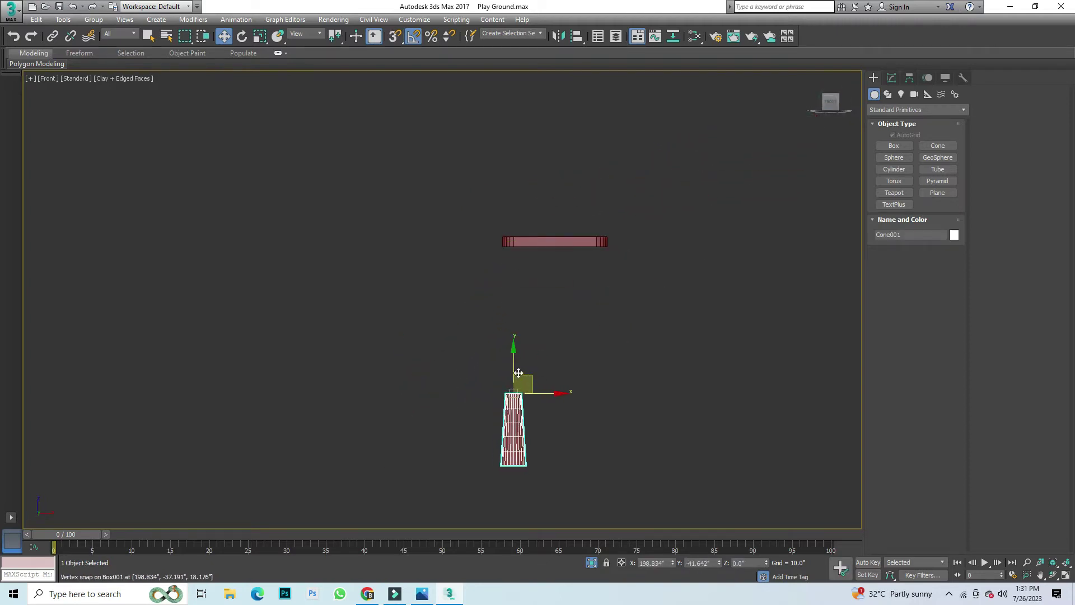
left_click_drag(518, 372, 515, 249)
key("s")
scroll(516, 248, "up", 5)
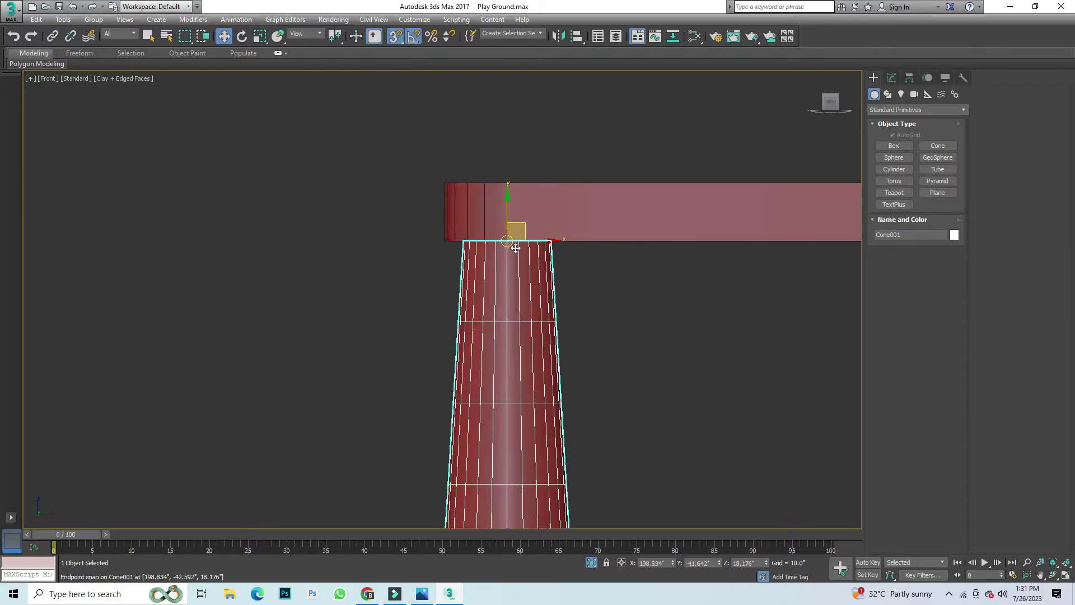
key("s")
scroll(516, 248, "down", 4)
scroll(415, 269, "up", 2)
Step: Copy the cone leg to the box's other side and switch to wireframe display
left_click_drag(417, 271, 720, 257)
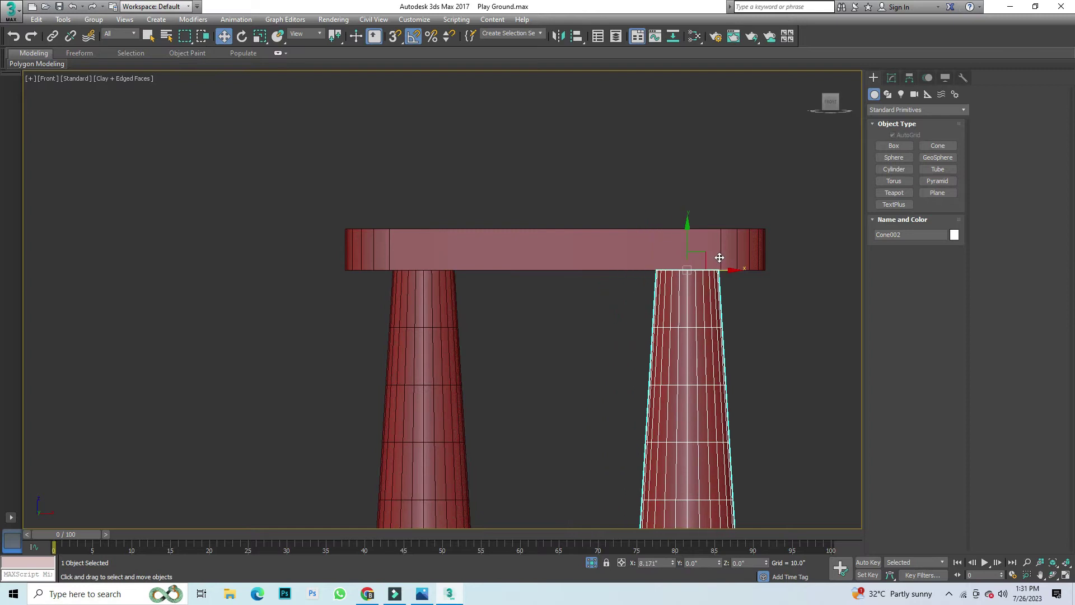
left_click(540, 344)
scroll(539, 340, "down", 2)
scroll(538, 340, "down", 1)
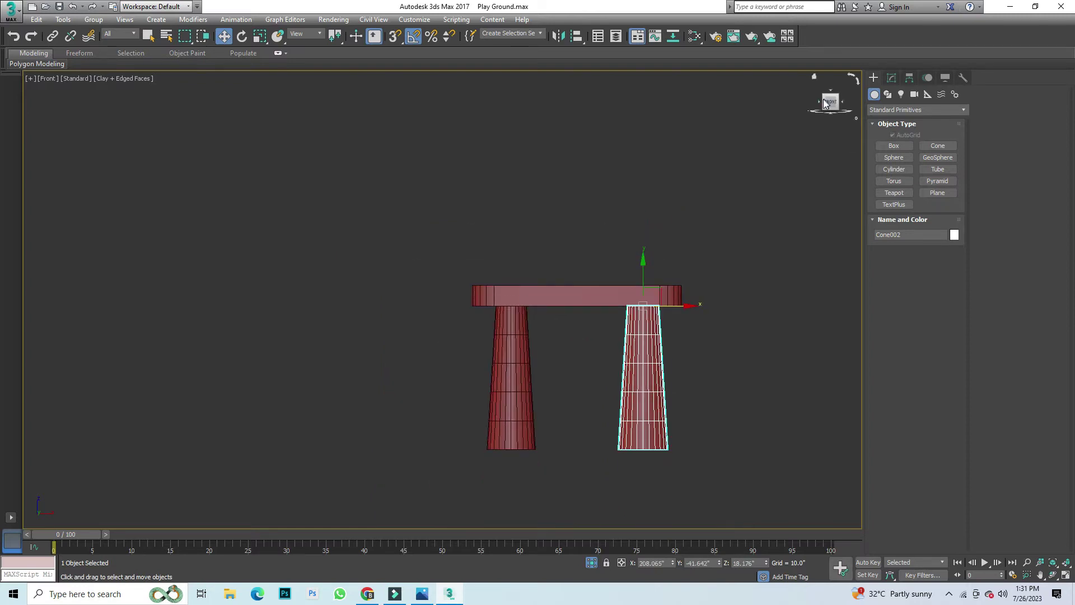
key("F3")
scroll(594, 329, "down", 5)
scroll(595, 330, "down", 1)
scroll(595, 329, "up", 5)
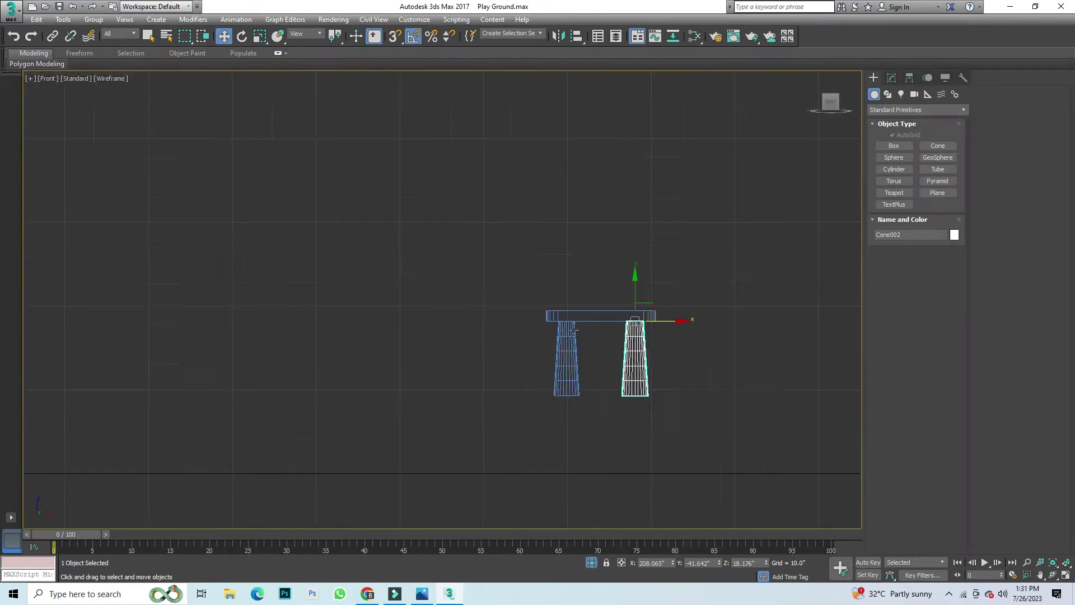
scroll(814, 151, "up", 2)
Step: In the Left view, clone both overlapping cone legs to the table top's far end
key("l")
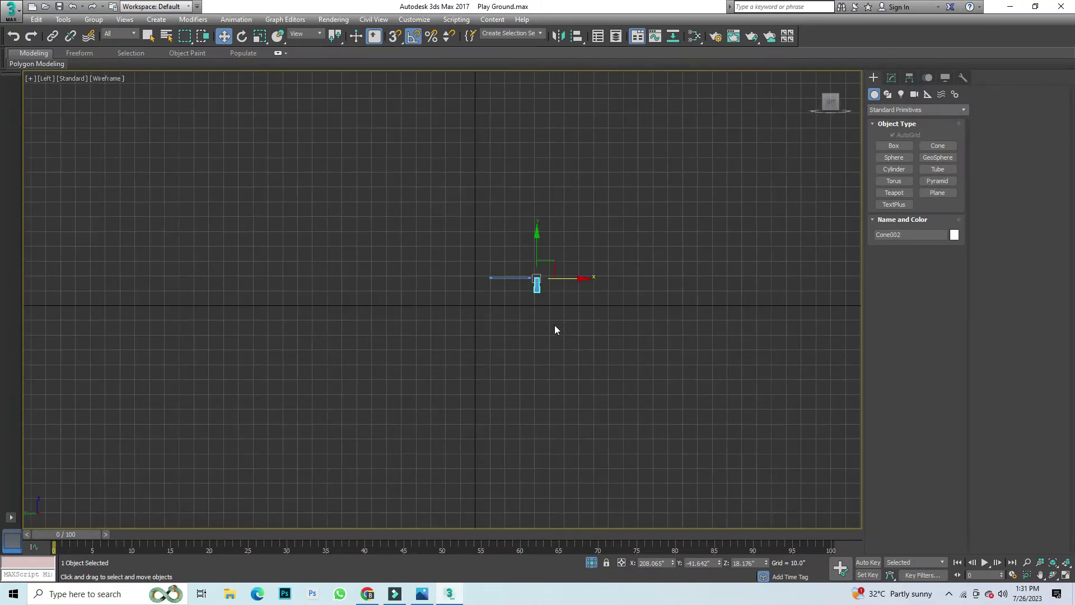
scroll(549, 314, "up", 3)
scroll(513, 284, "up", 2)
left_click_drag(621, 358, 720, 192)
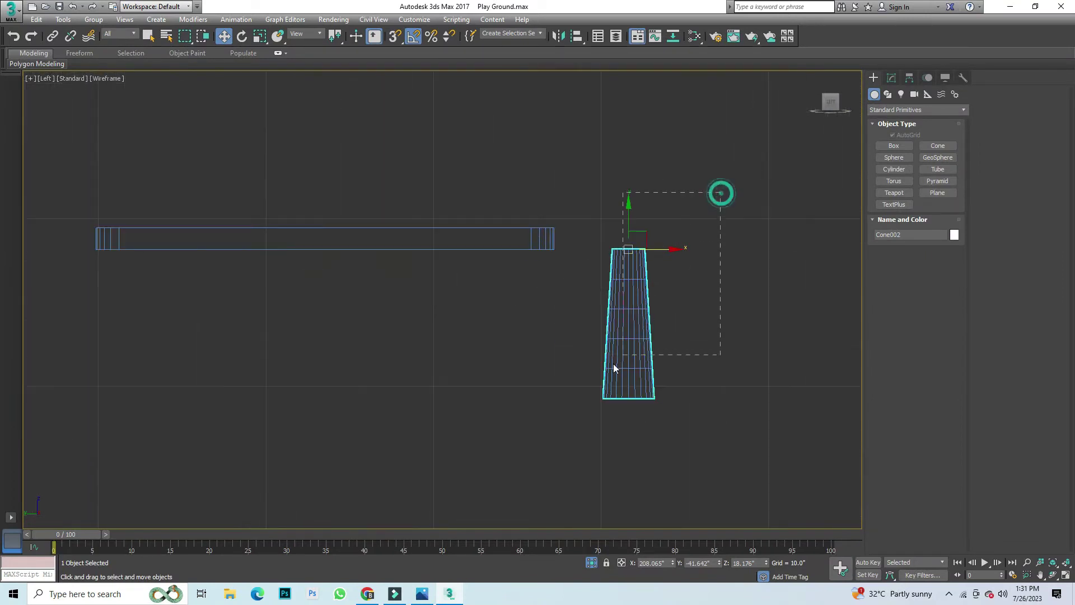
mouse_move(661, 323)
left_mouse_down()
mouse_move(557, 348)
mouse_move(143, 342)
left_mouse_up()
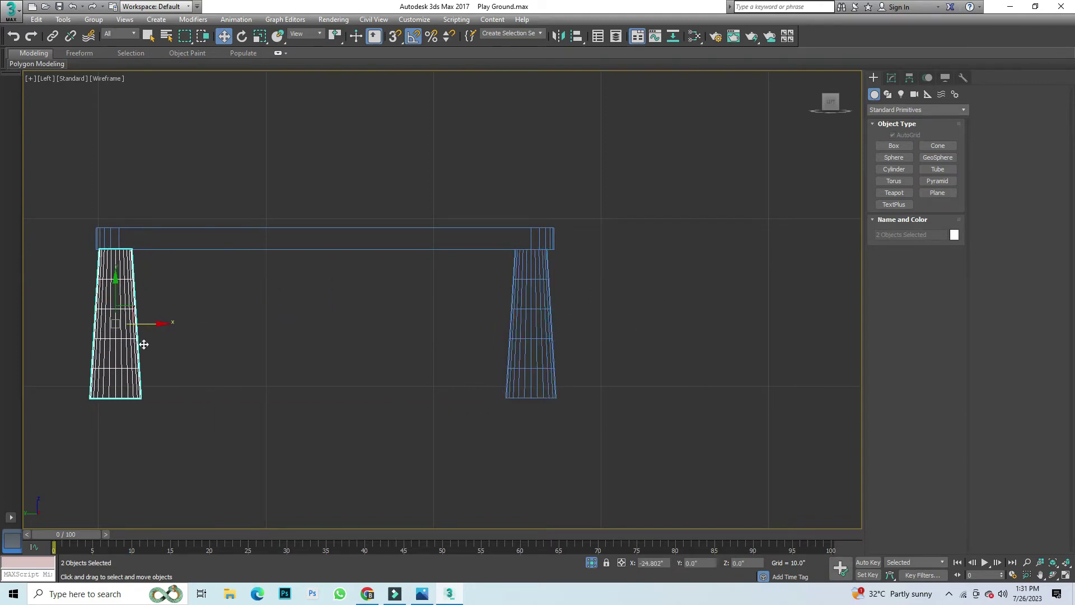
left_click(539, 343)
left_click(751, 278)
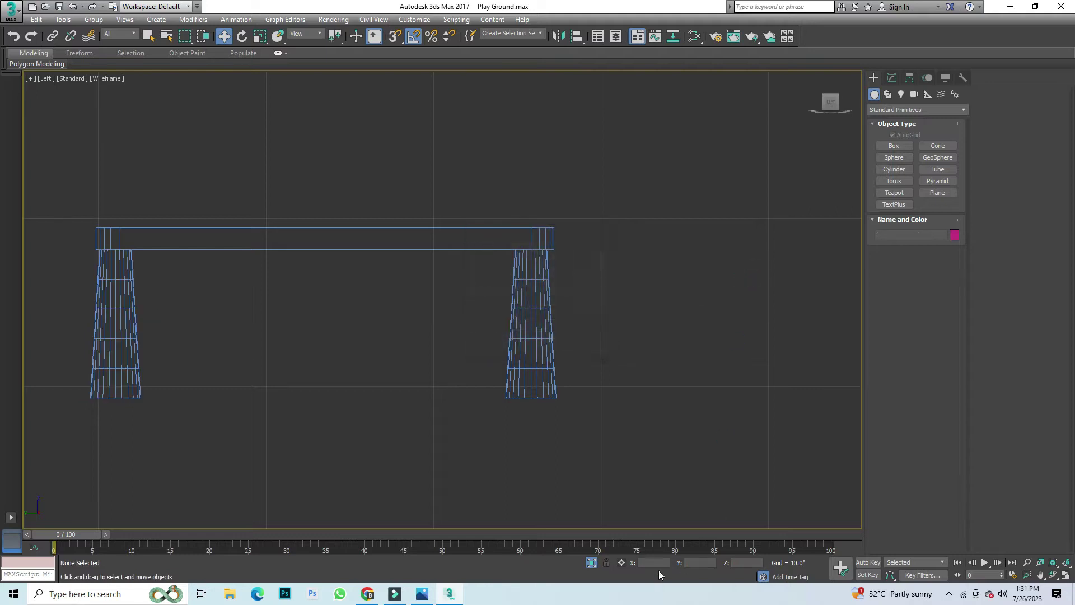
scroll(575, 368, "down", 2)
scroll(609, 372, "down", 5)
Step: Orbit to an angled view and set the viewport shading to Clay
scroll(609, 373, "up", 3)
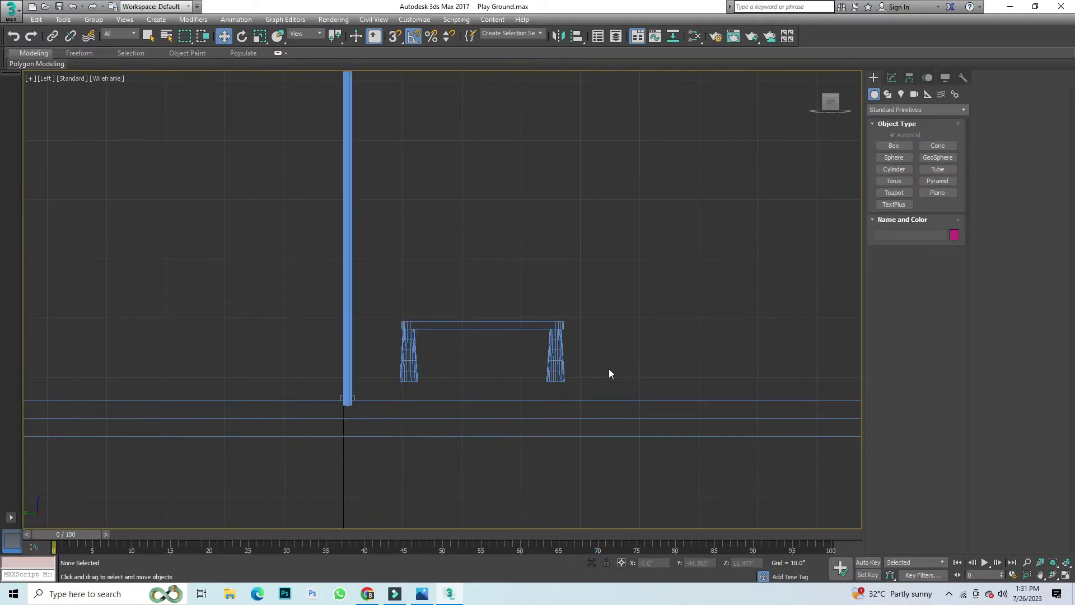
left_click_drag(831, 102, 827, 106)
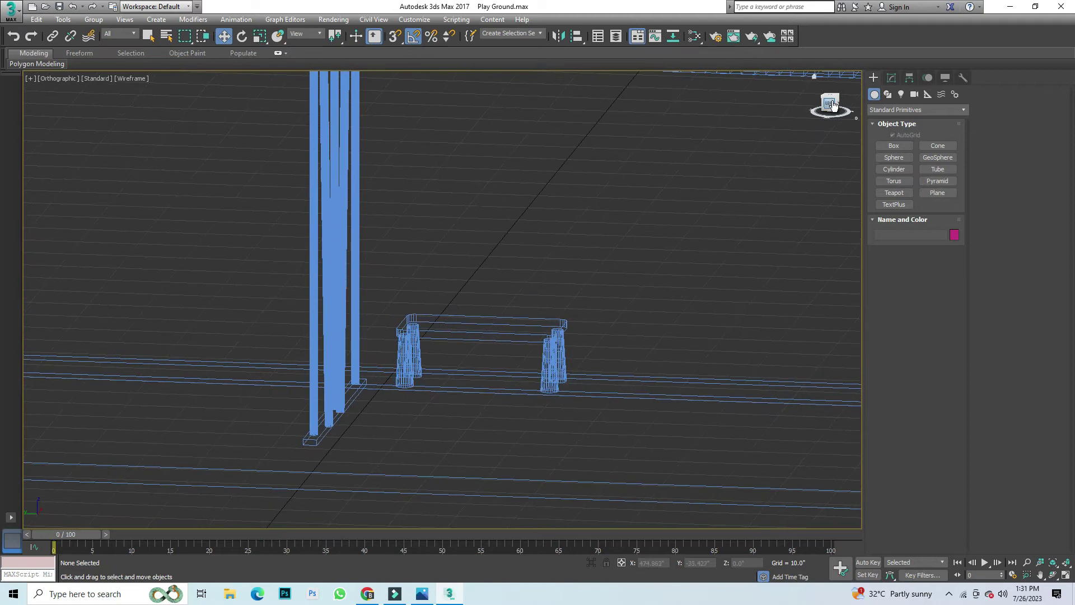
key("F3")
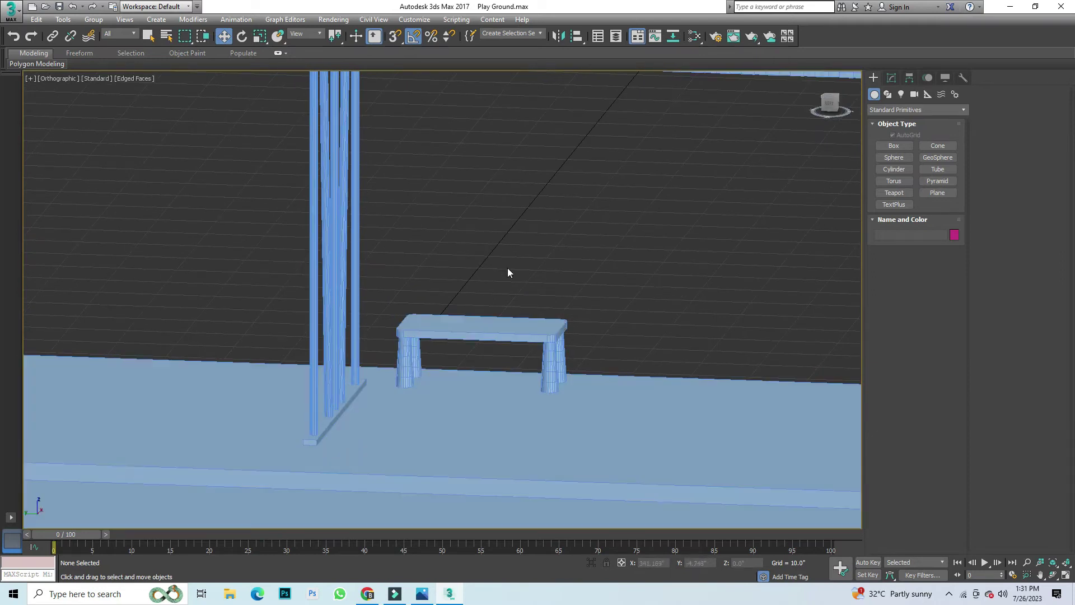
left_click(146, 82)
left_click(196, 158)
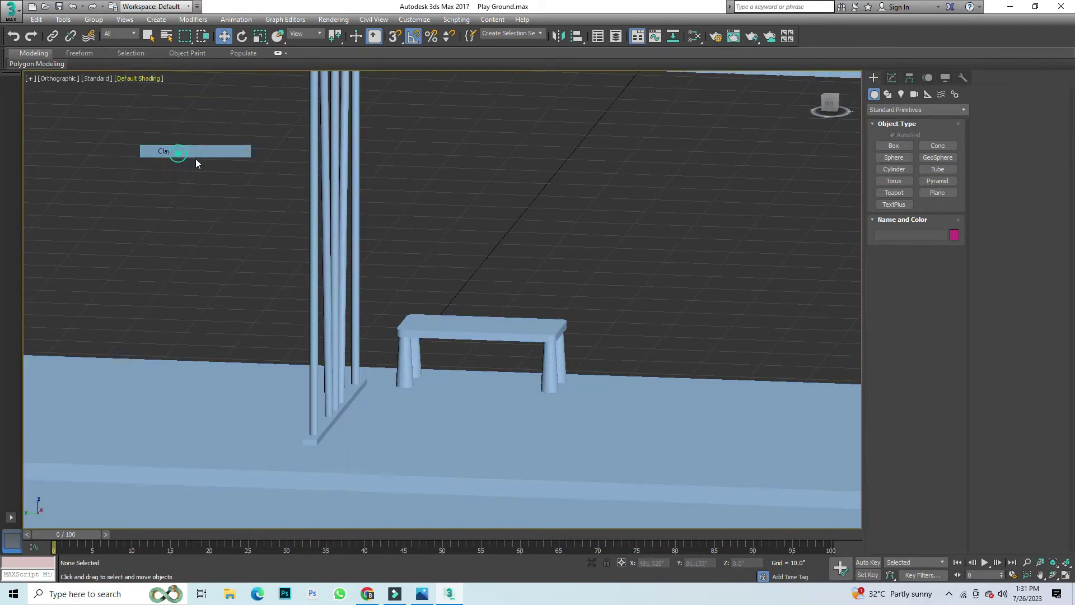
Step: In the Left view, lower all five table parts onto the ground slab
left_click(830, 103)
scroll(383, 511, "up", 1)
scroll(404, 482, "up", 4)
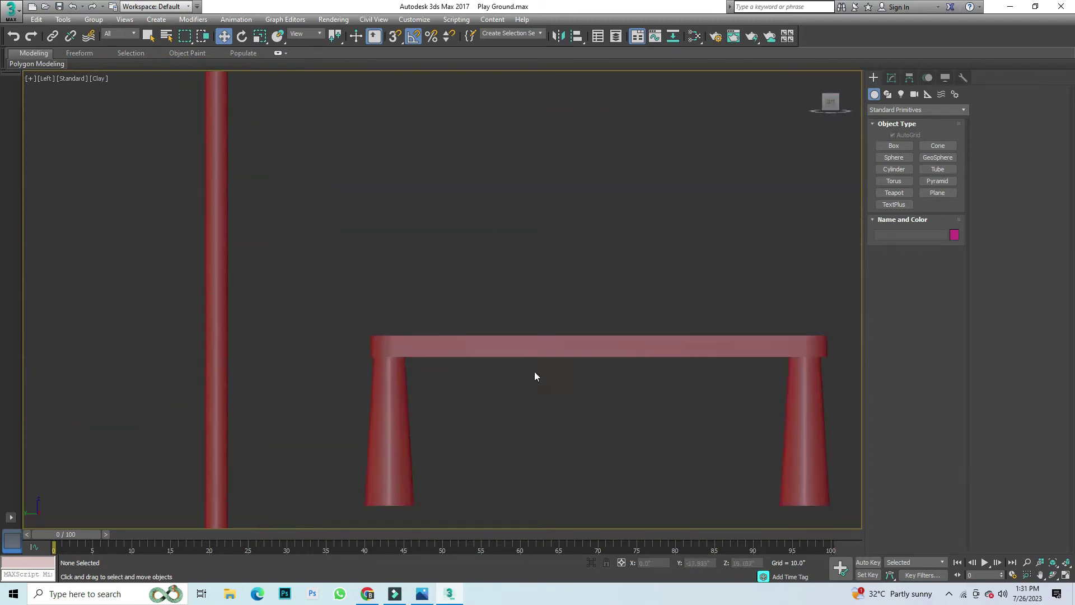
scroll(534, 376, "down", 3)
left_click_drag(442, 455, 445, 453)
left_click_drag(583, 362, 585, 389)
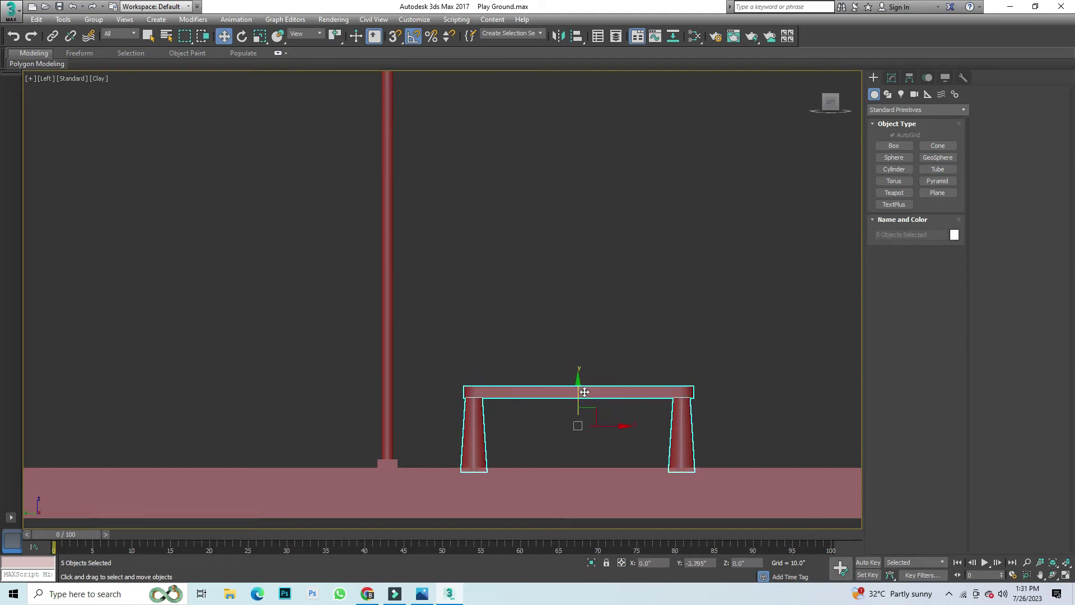
left_click(610, 298)
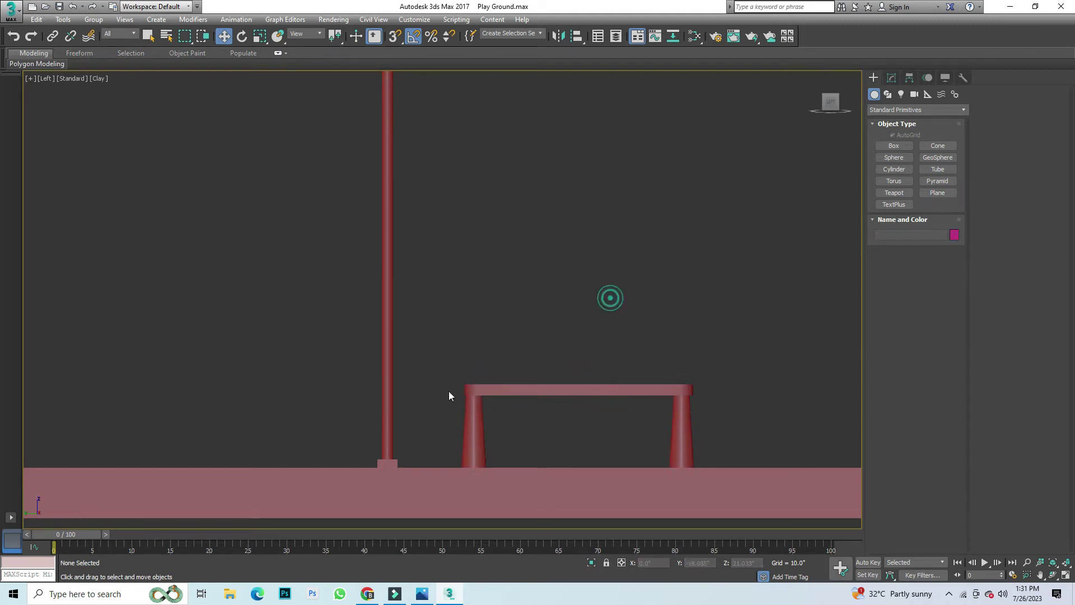
scroll(449, 396, "down", 6)
Step: Check the bench from an angle, then reselect its five parts in the Left view
left_click_drag(830, 105, 271, 385)
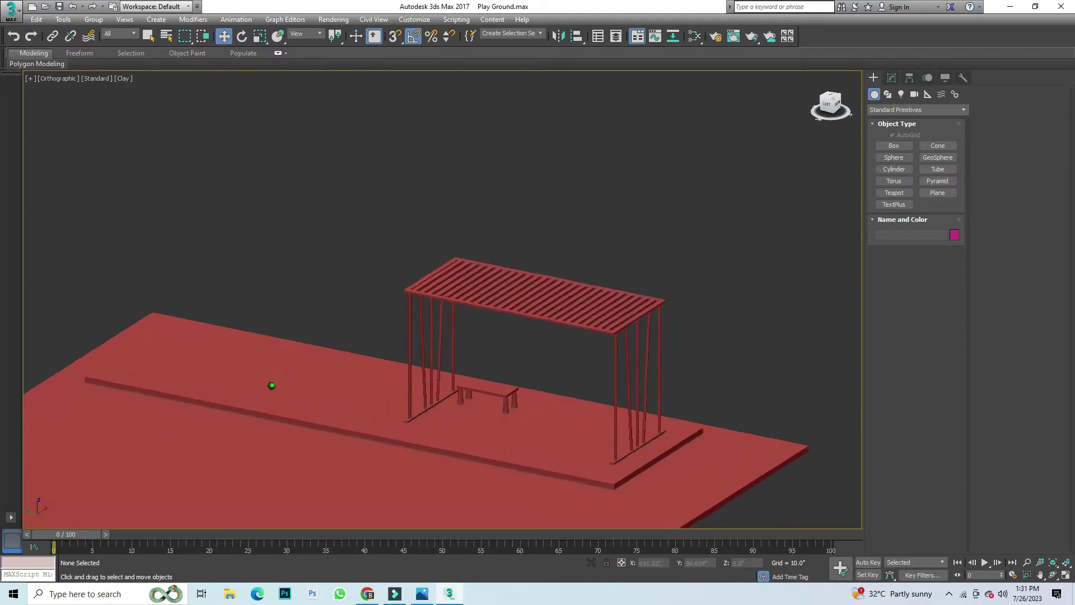
scroll(482, 403, "up", 6)
scroll(474, 442, "down", 5)
scroll(657, 379, "up", 5)
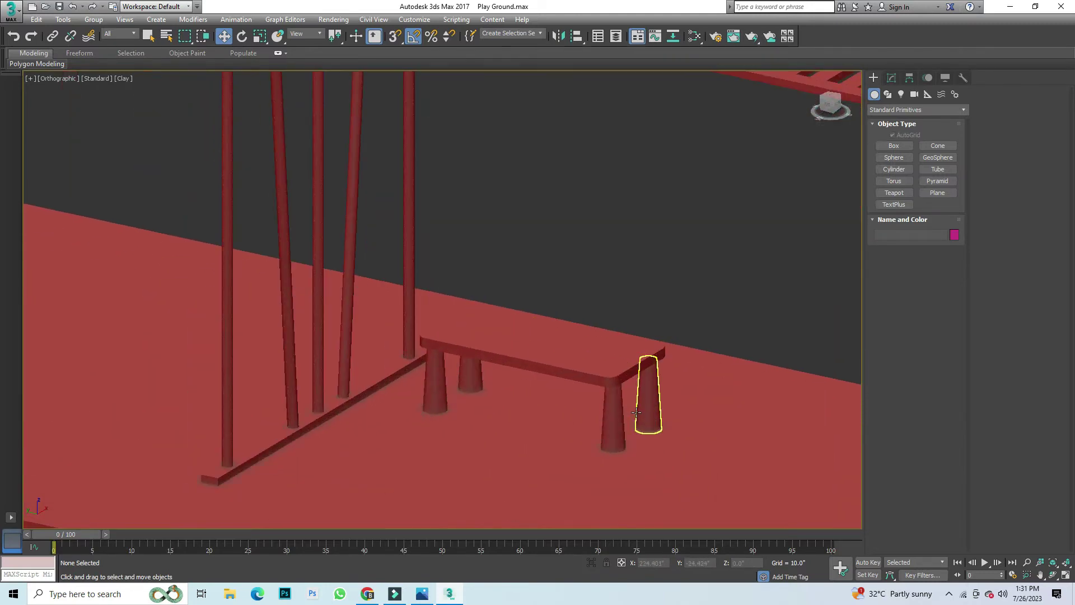
left_click(828, 105)
scroll(553, 388, "down", 4)
scroll(461, 445, "up", 3)
scroll(654, 300, "down", 1)
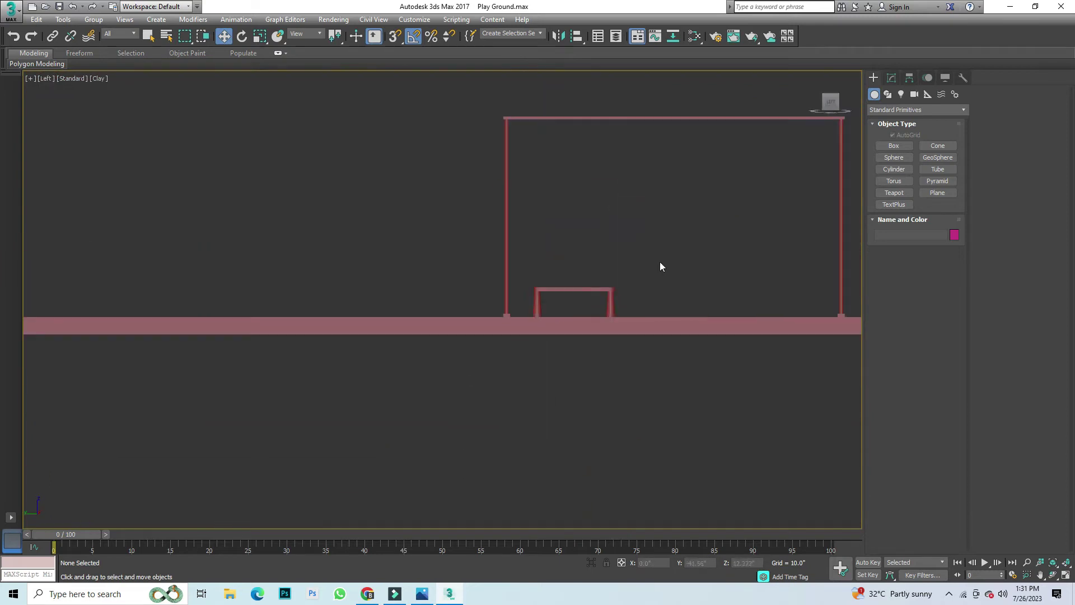
scroll(644, 274, "up", 3)
left_click_drag(403, 335, 404, 336)
Step: Clone the bench twice, one copy to the right and one into the middle
scroll(507, 353, "down", 5)
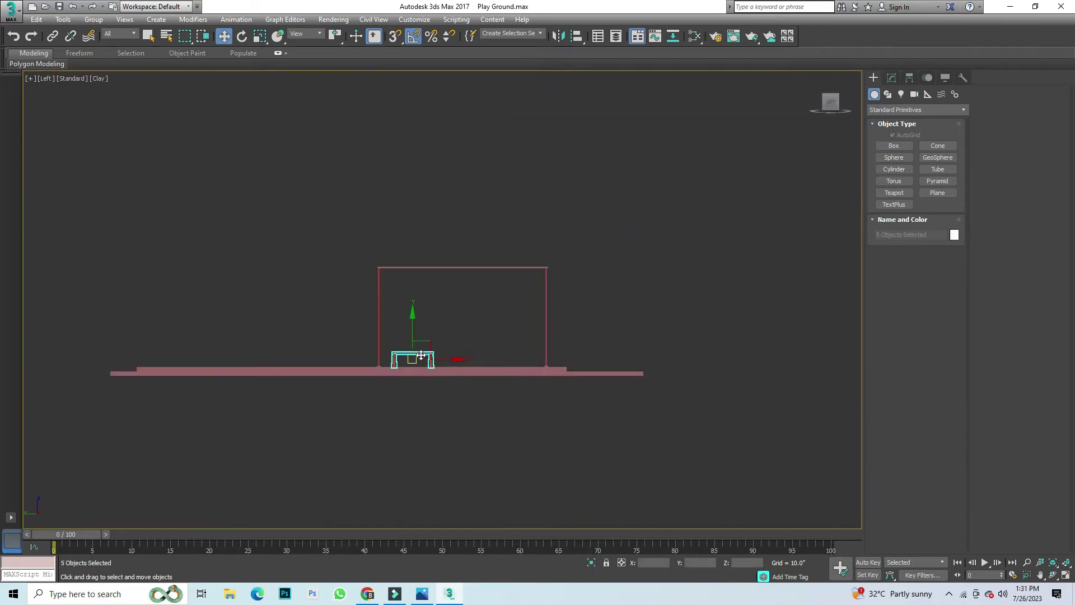
scroll(498, 375, "up", 4)
left_click_drag(443, 374, 706, 374, "shift")
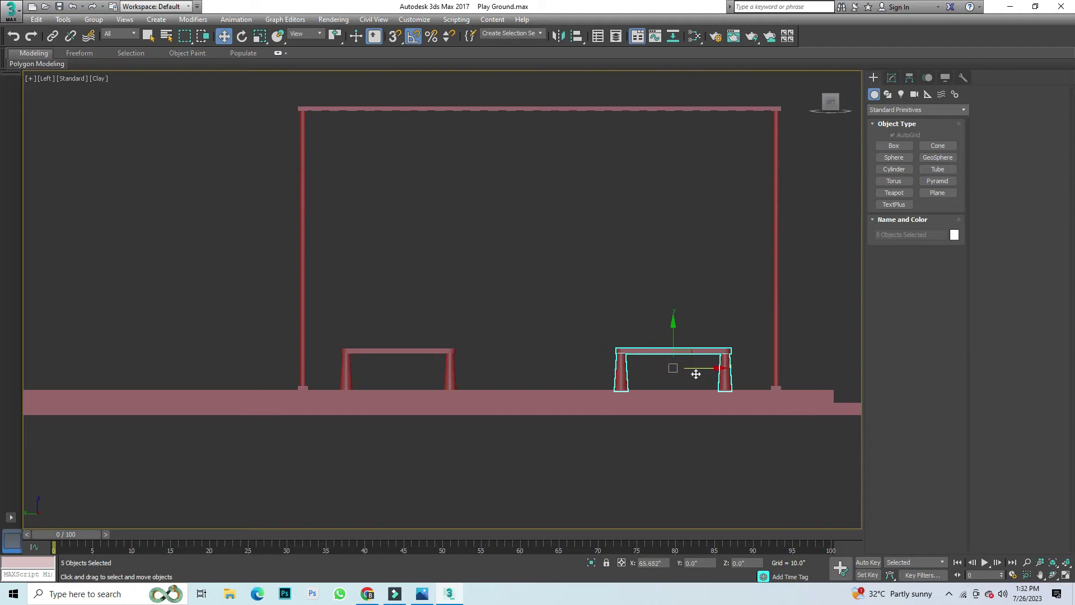
left_click(546, 341)
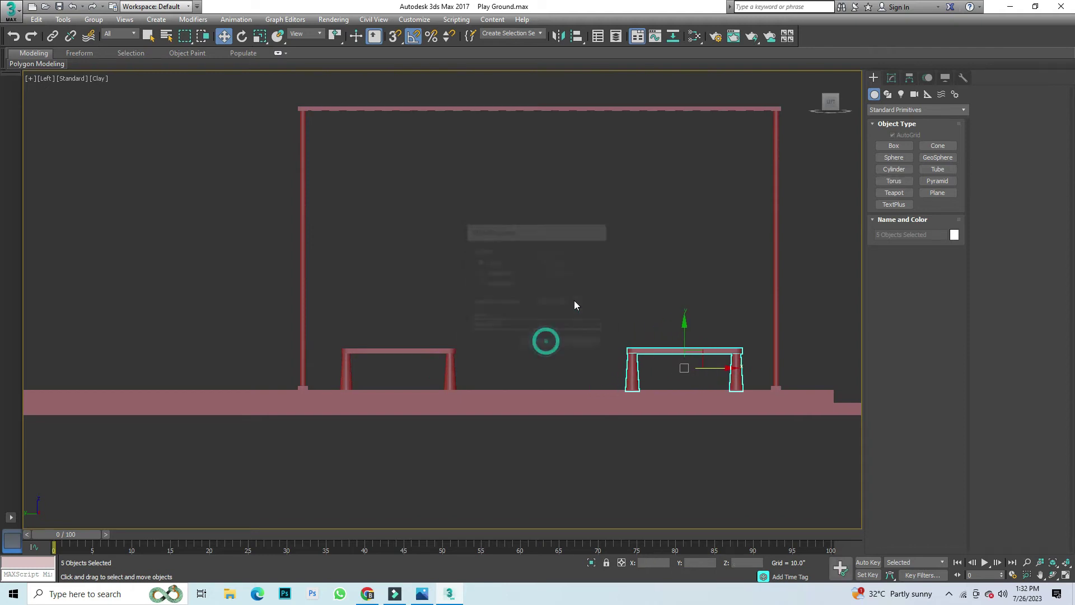
left_click_drag(716, 374, 575, 371, "shift")
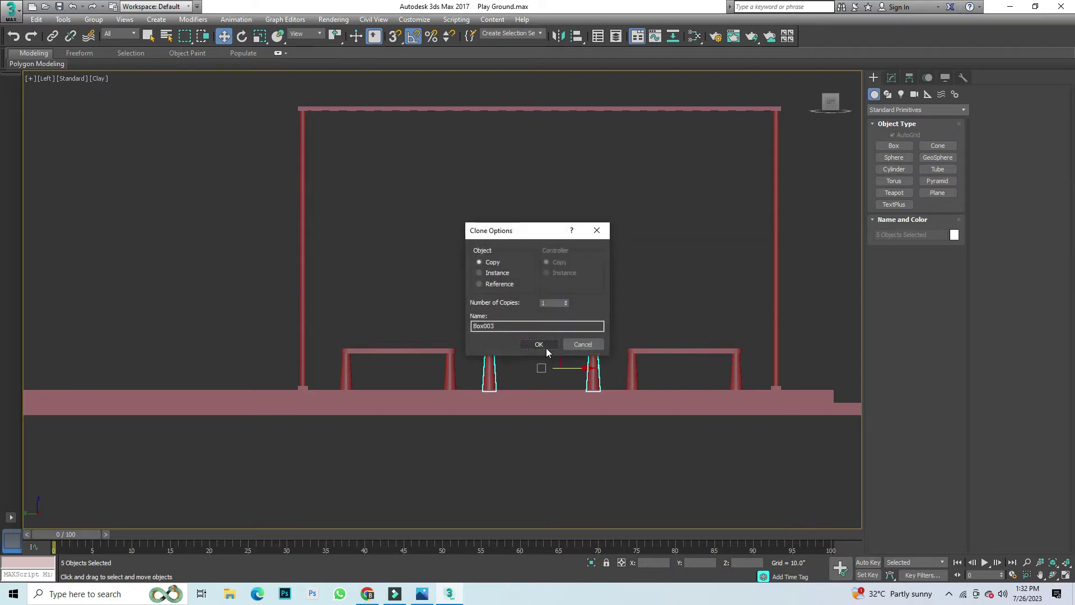
left_click(539, 343)
left_click(576, 271)
Step: Orbit to a three-quarter view with edged faces and show the playground reference image
left_click_drag(829, 107, 643, 251)
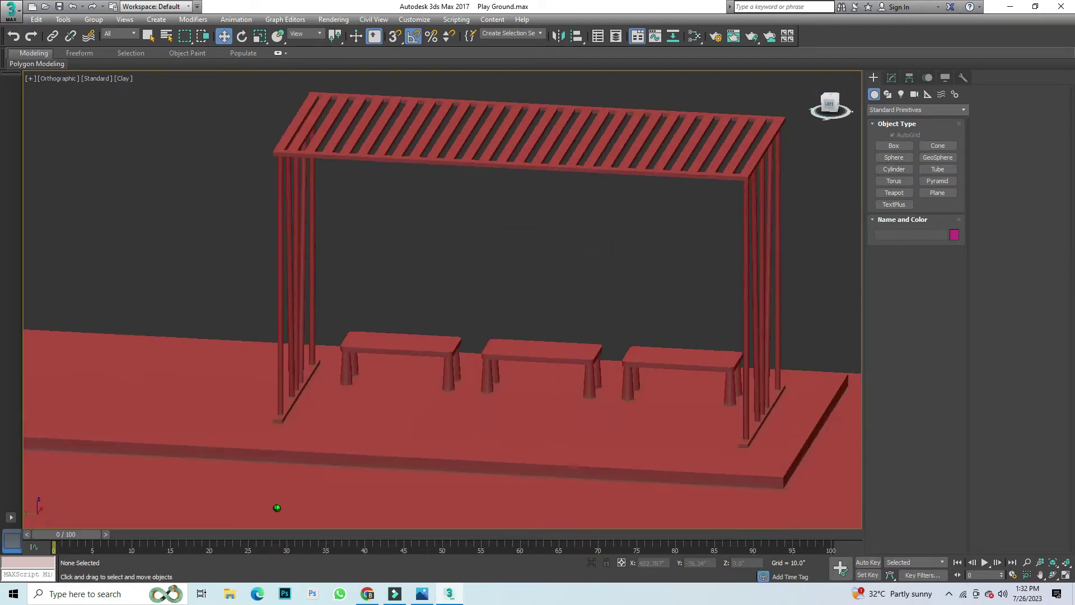
scroll(643, 251, "up", 4)
scroll(587, 361, "up", 4)
key("F4")
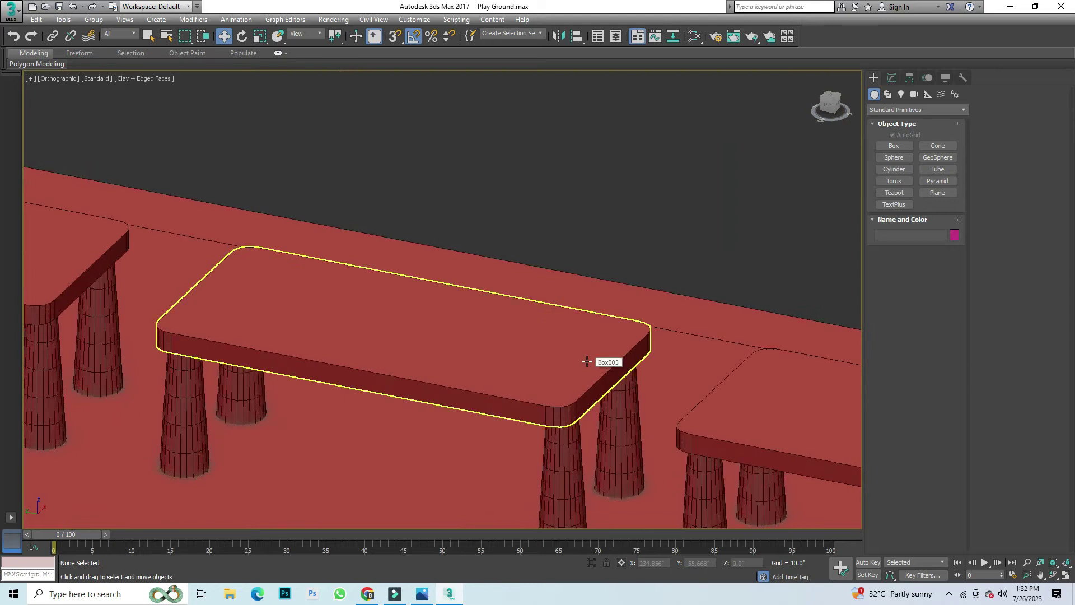
left_click(423, 595)
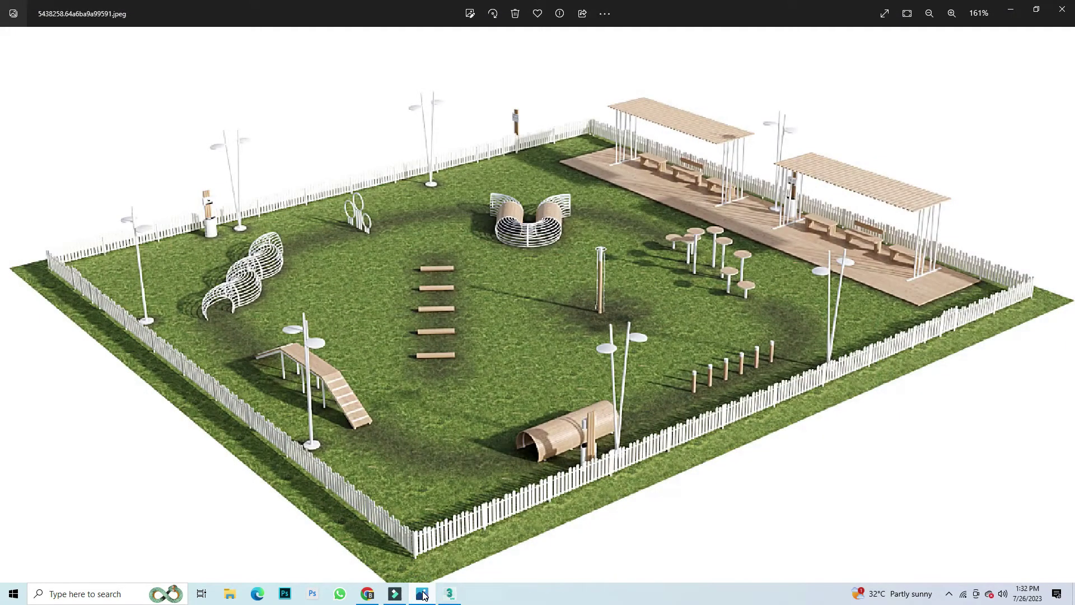
Step: Copy the middle bench's seat top upward and rotate it upright as a backrest board
left_click(1012, 10)
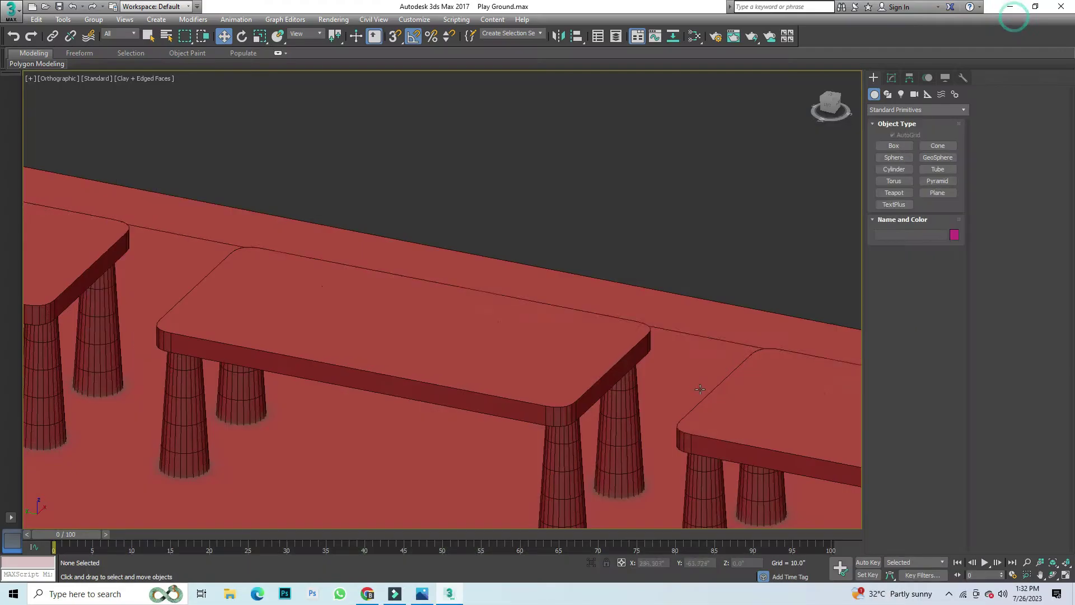
left_click(496, 375)
left_click_drag(402, 322, 403, 267, "shift")
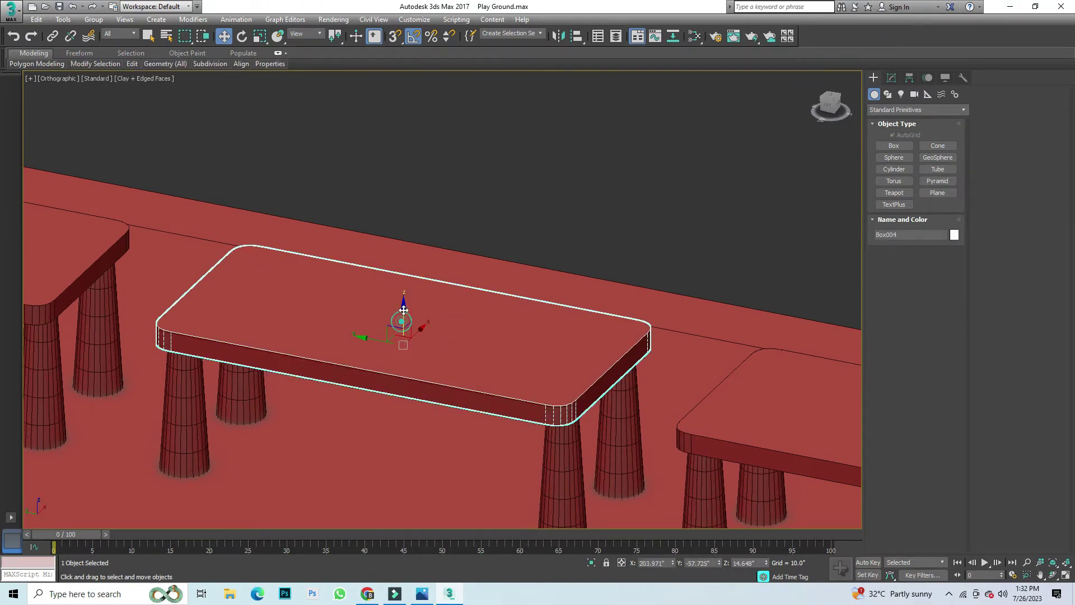
left_click(539, 345)
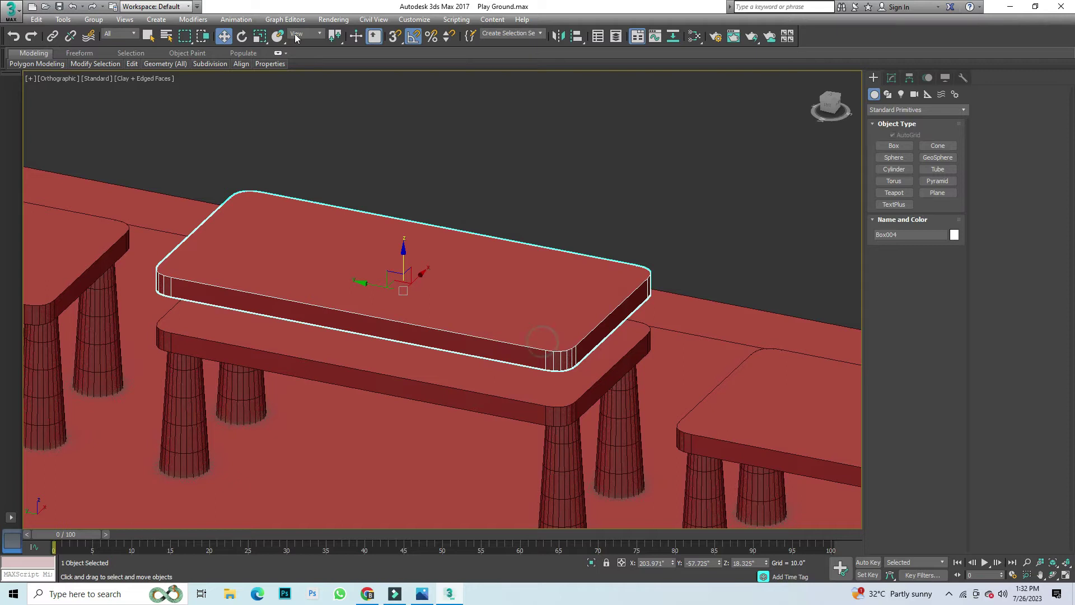
left_click(243, 37)
left_click_drag(400, 290, 409, 240)
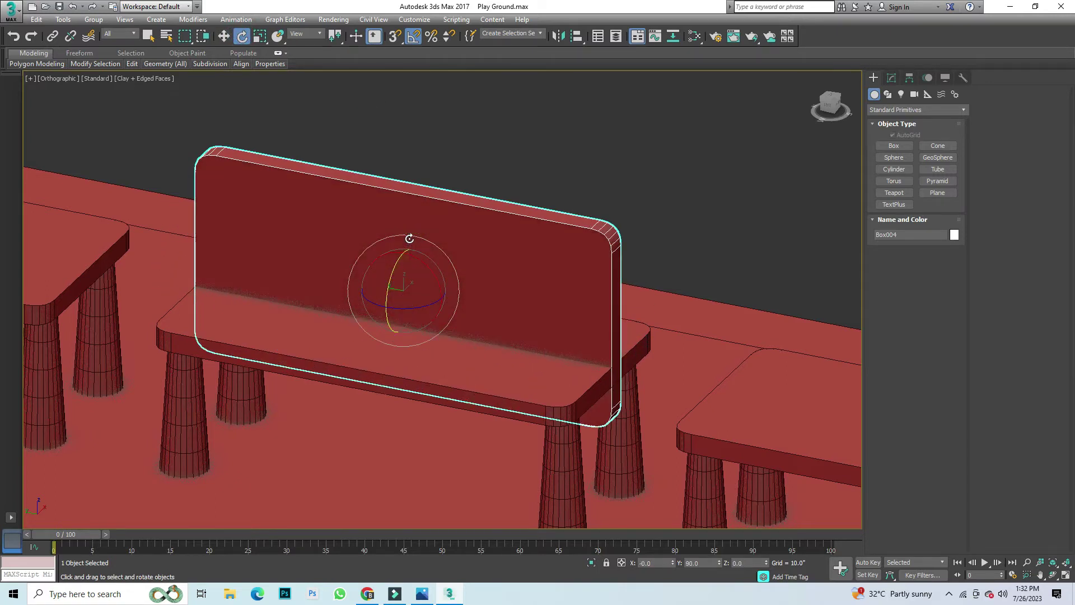
left_click(225, 37)
mouse_move(419, 278)
left_mouse_down()
mouse_move(506, 242)
mouse_move(445, 181)
mouse_move(465, 163)
left_mouse_up()
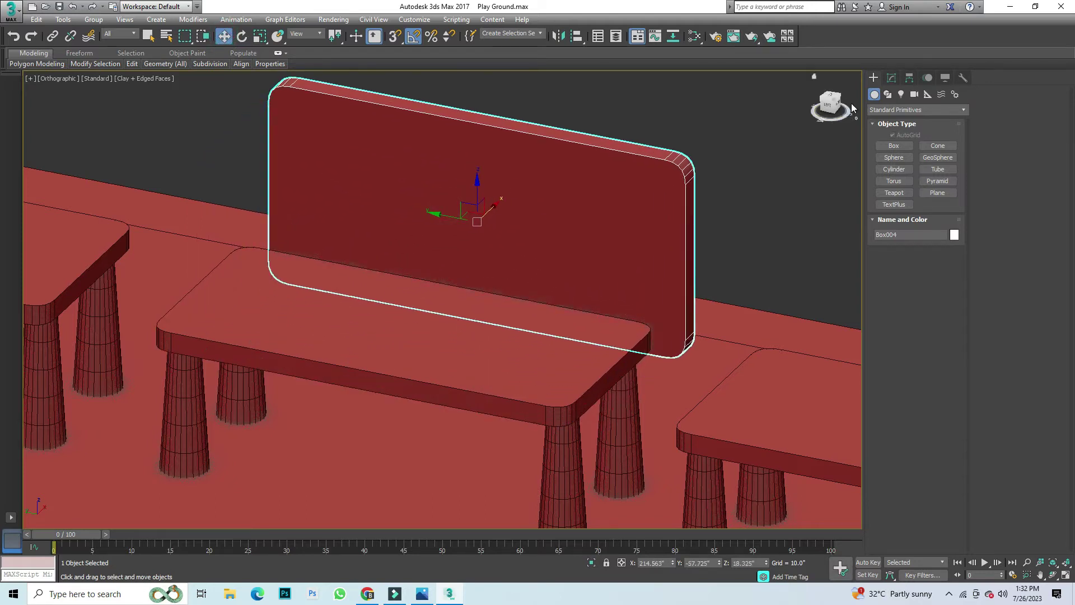
Step: In the Front view, raise the backrest above the seat and try a 5-degree tilt, then undo it
left_click(835, 104)
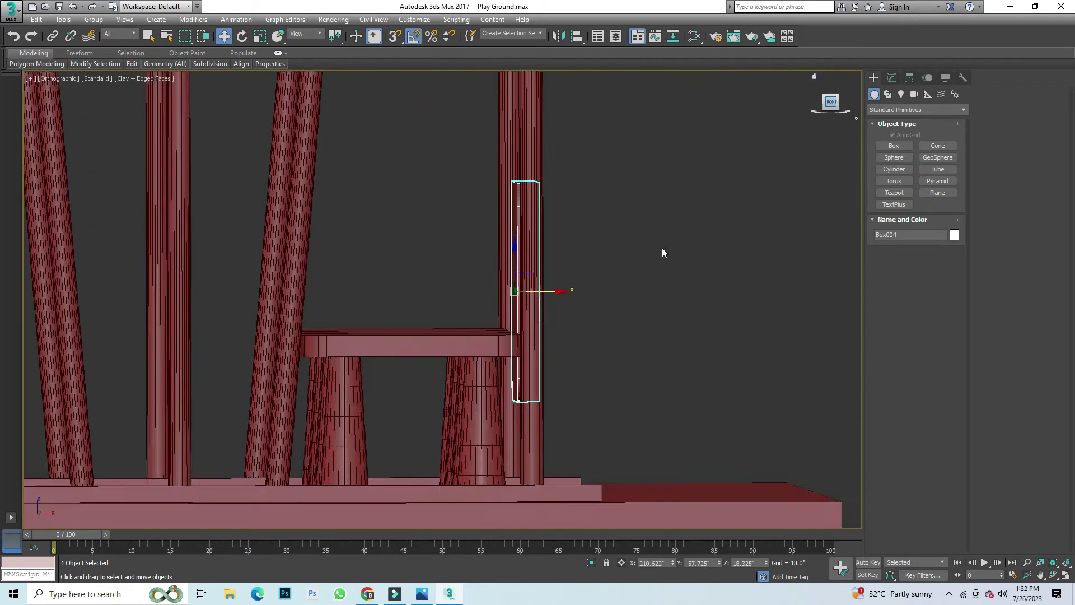
left_click_drag(534, 288, 522, 213)
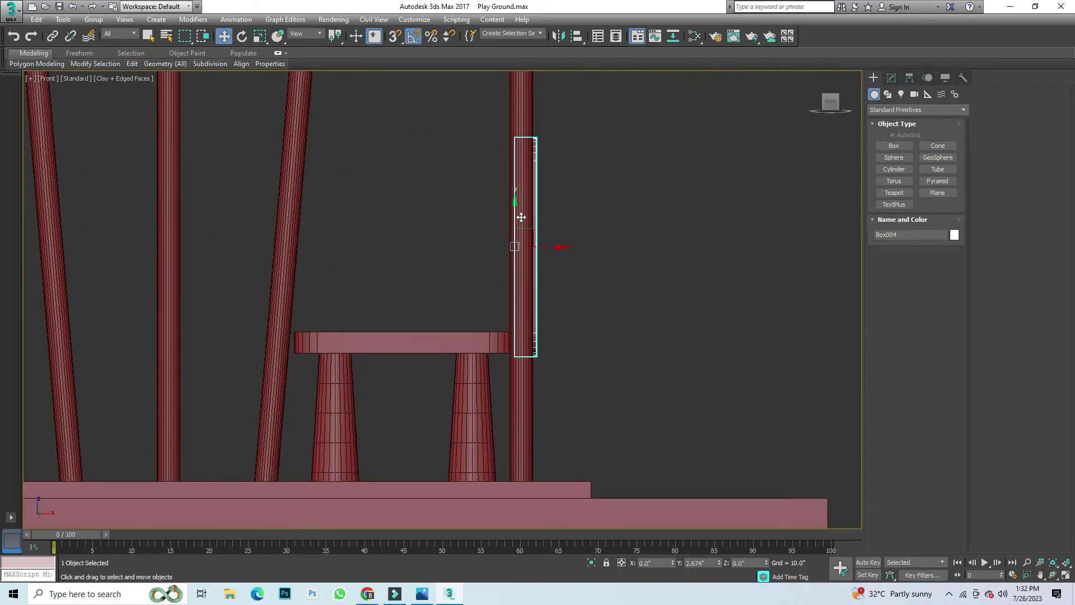
left_click(245, 39)
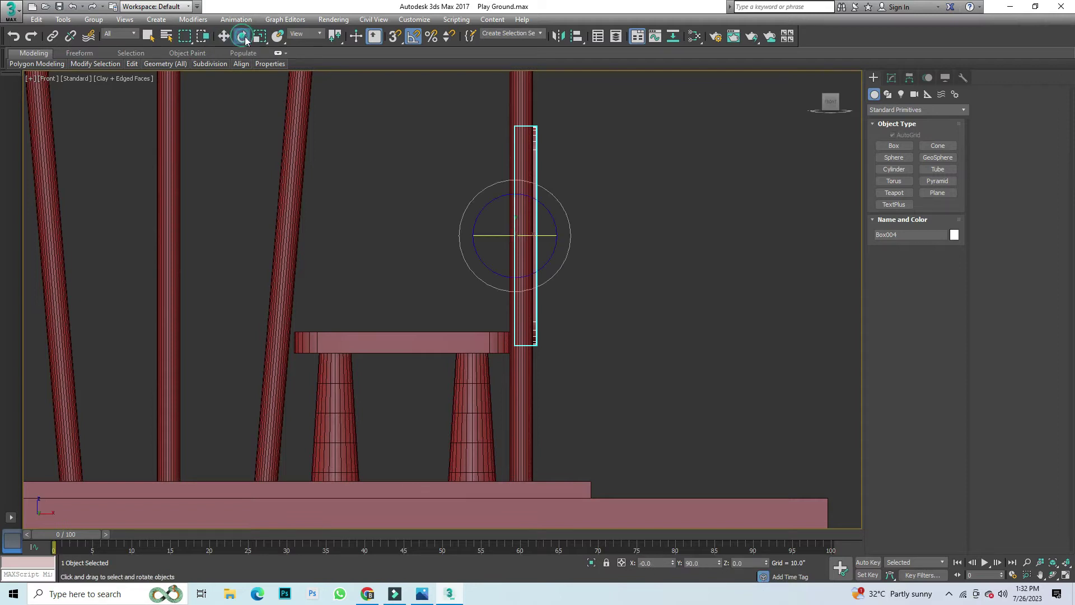
left_click_drag(547, 215, 550, 212)
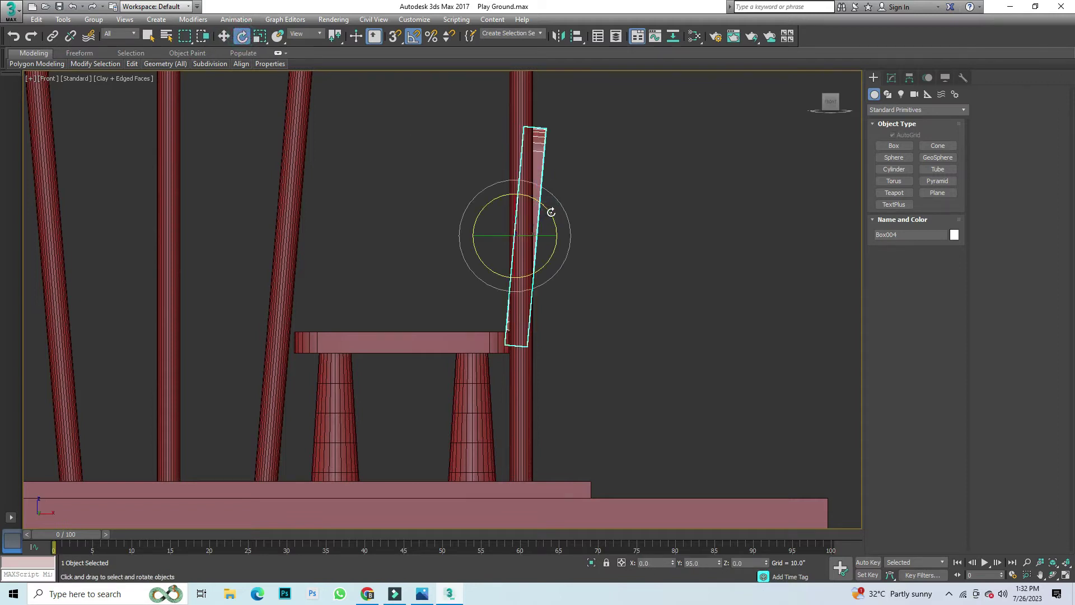
key("ctrl+z")
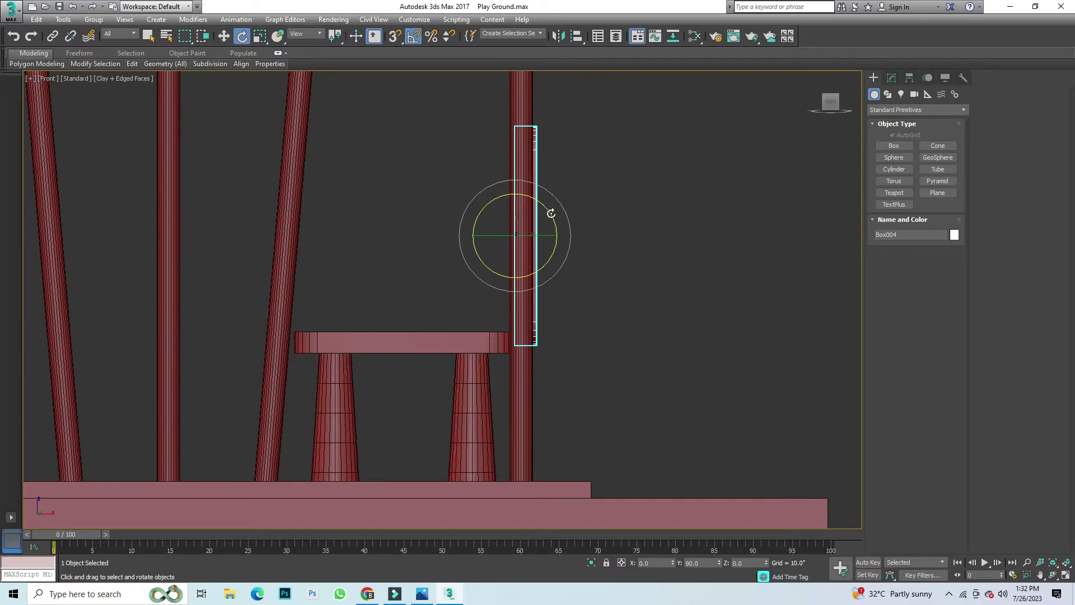
left_click_drag(553, 211, 557, 212)
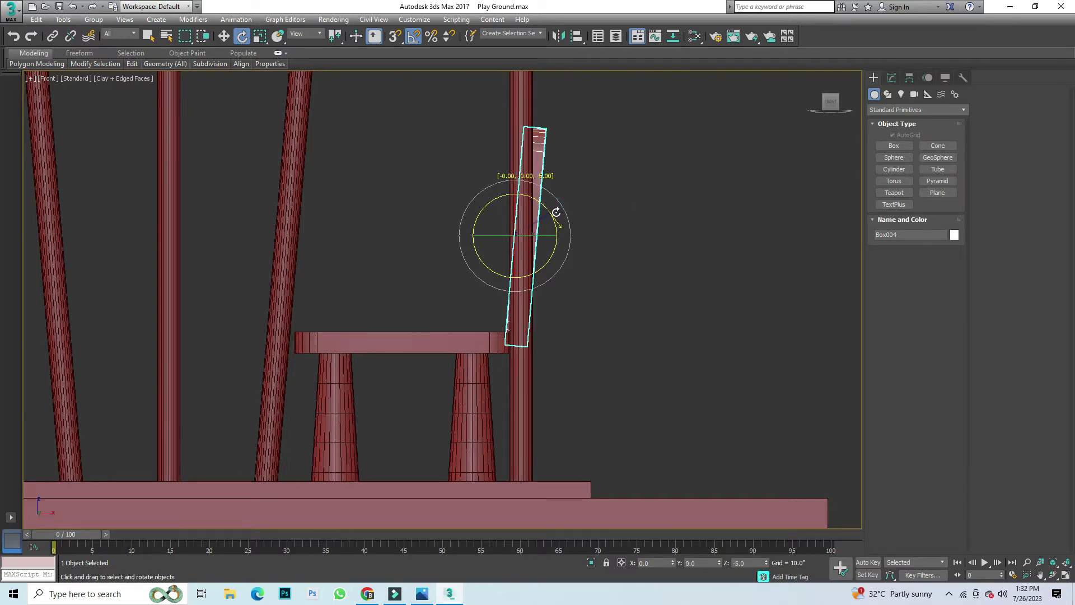
key("ctrl+z")
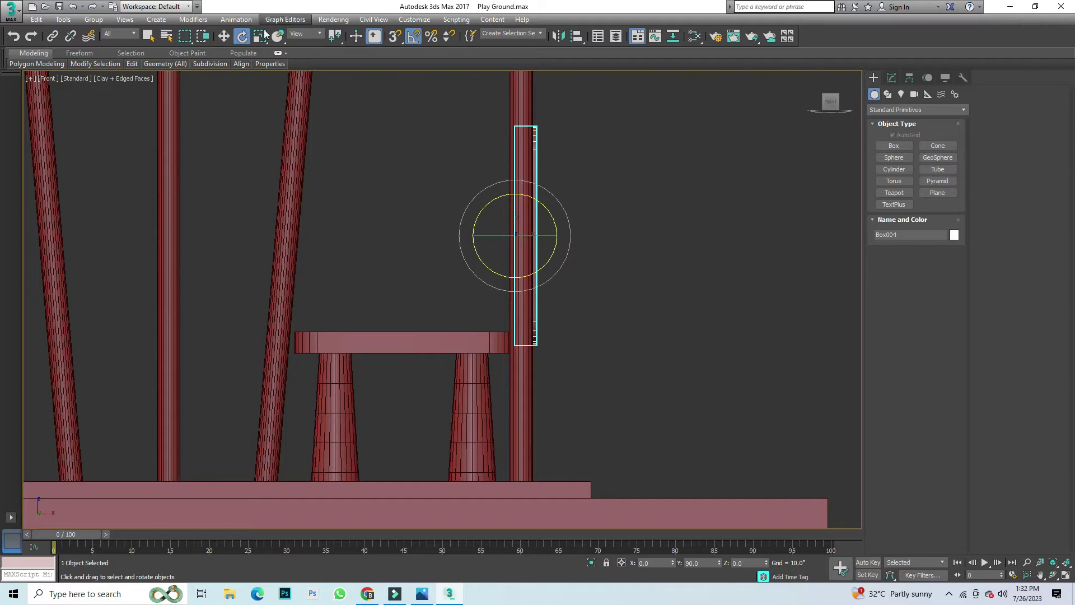
Step: Scale the backrest board down vertically and orbit to check it
left_click(261, 39)
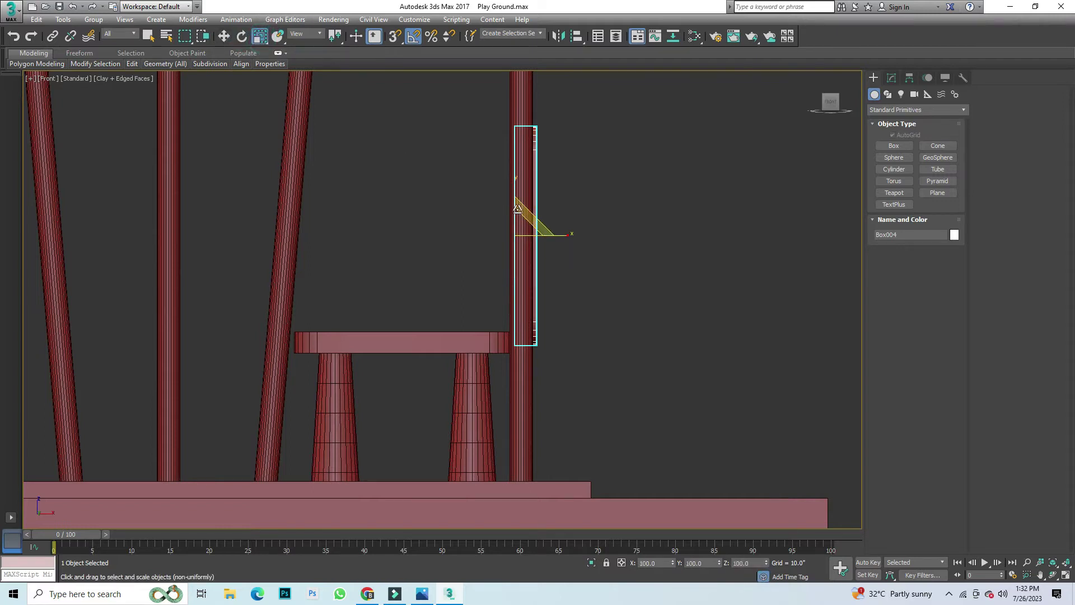
left_click_drag(515, 189, 516, 205)
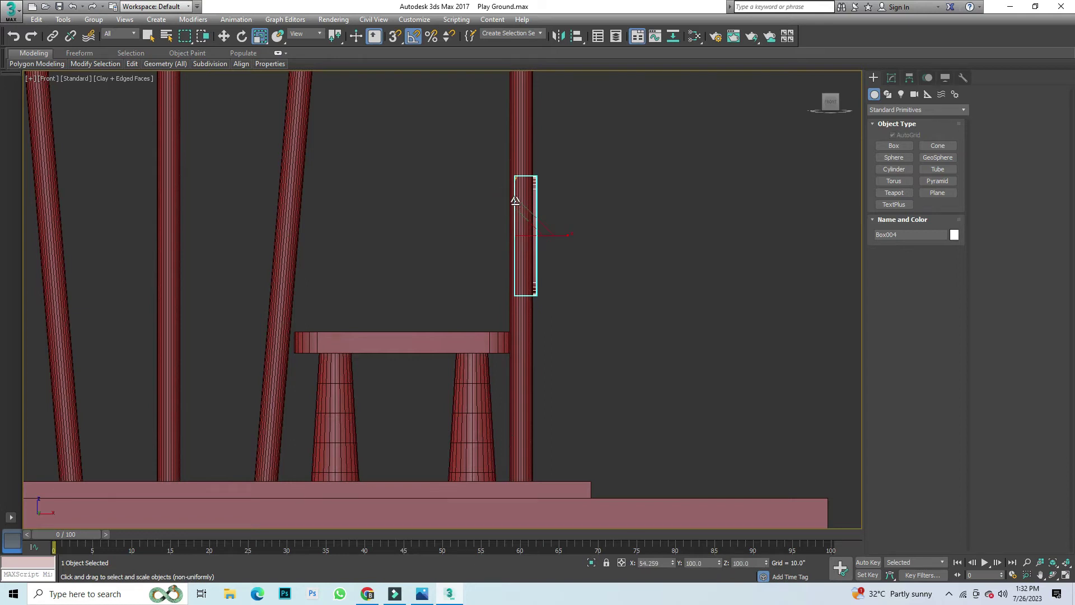
mouse_move(838, 108)
left_mouse_down()
mouse_move(657, 247)
mouse_move(429, 128)
mouse_move(664, 216)
left_mouse_up()
left_click(664, 216)
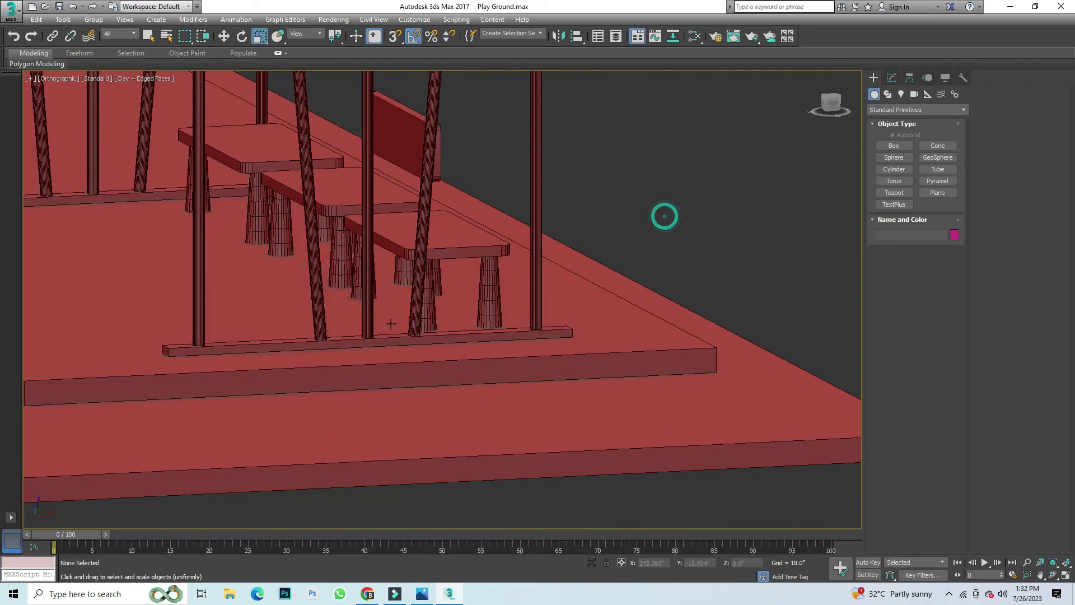
scroll(764, 166, "down", 10)
left_click(830, 115)
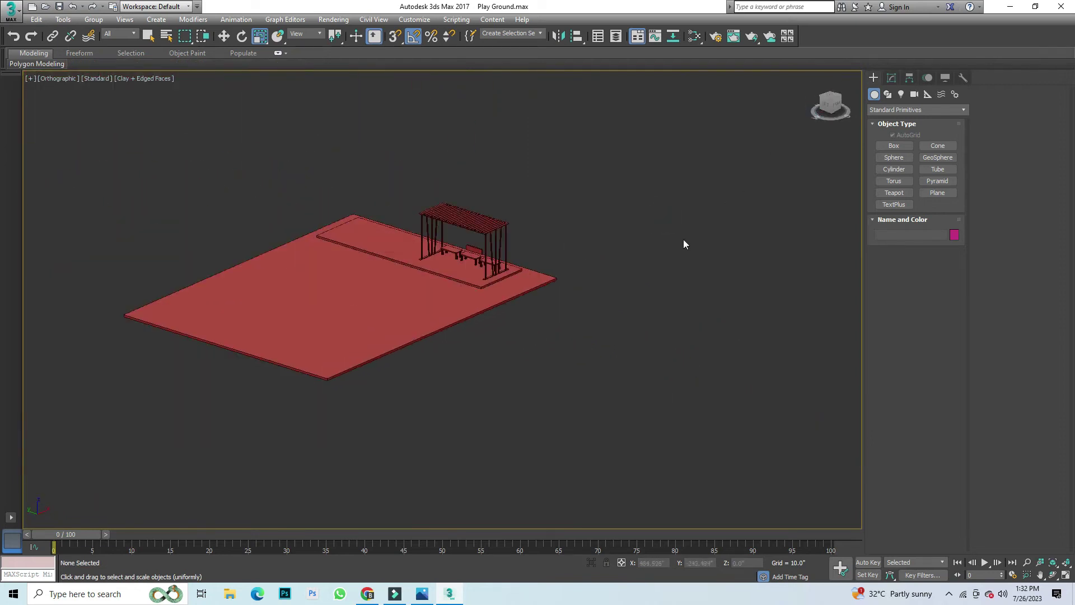
scroll(560, 168, "up", 5)
scroll(549, 114, "up", 4)
scroll(560, 134, "down", 5)
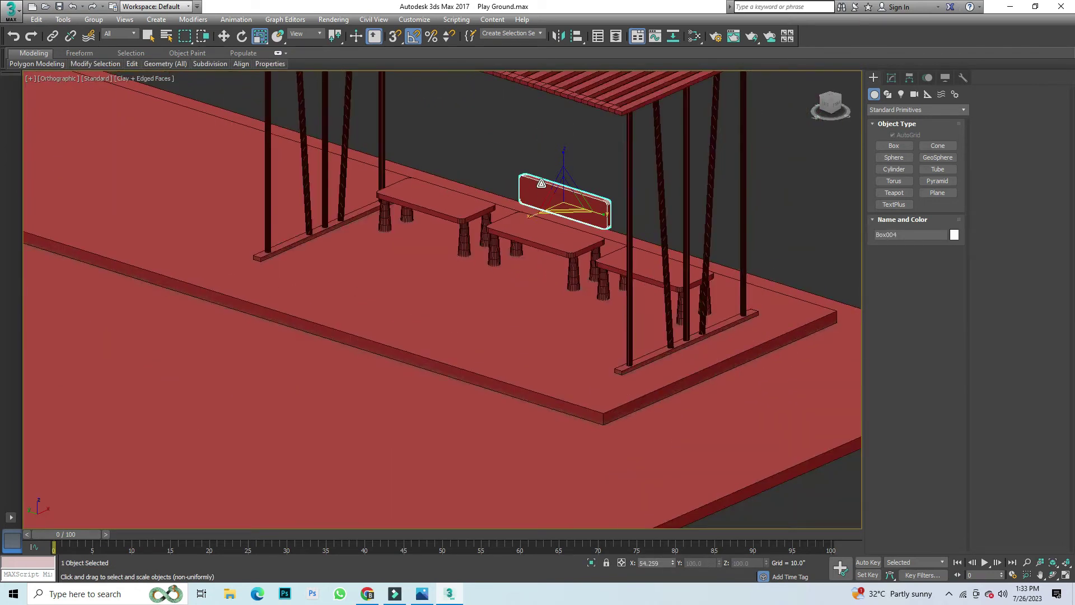
scroll(633, 136, "up", 5)
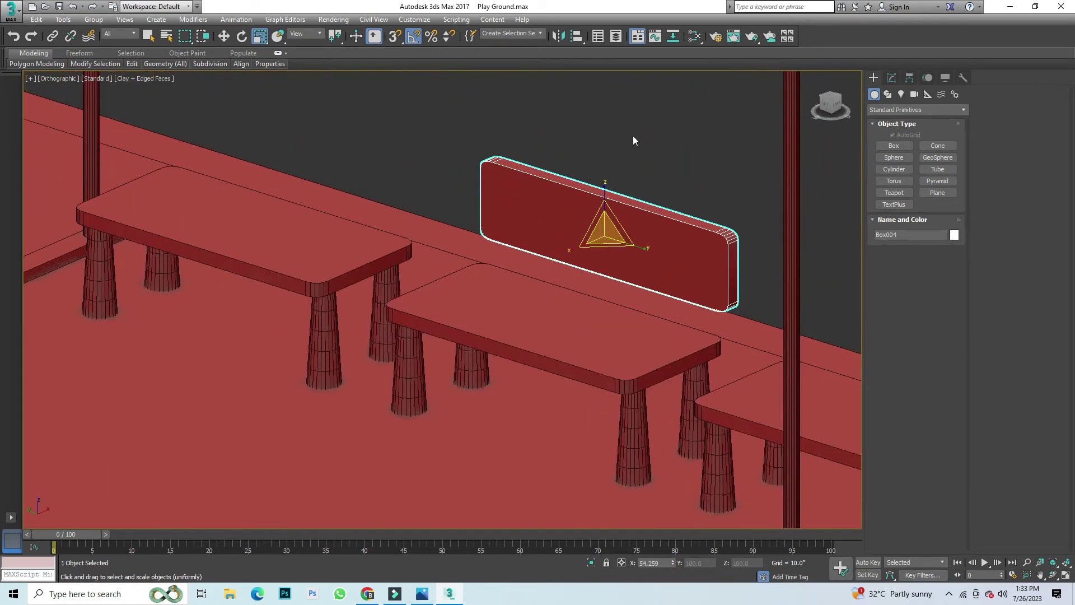
Step: Draw a snapped line from the seat's edge corner to below the backrest
left_click(897, 147)
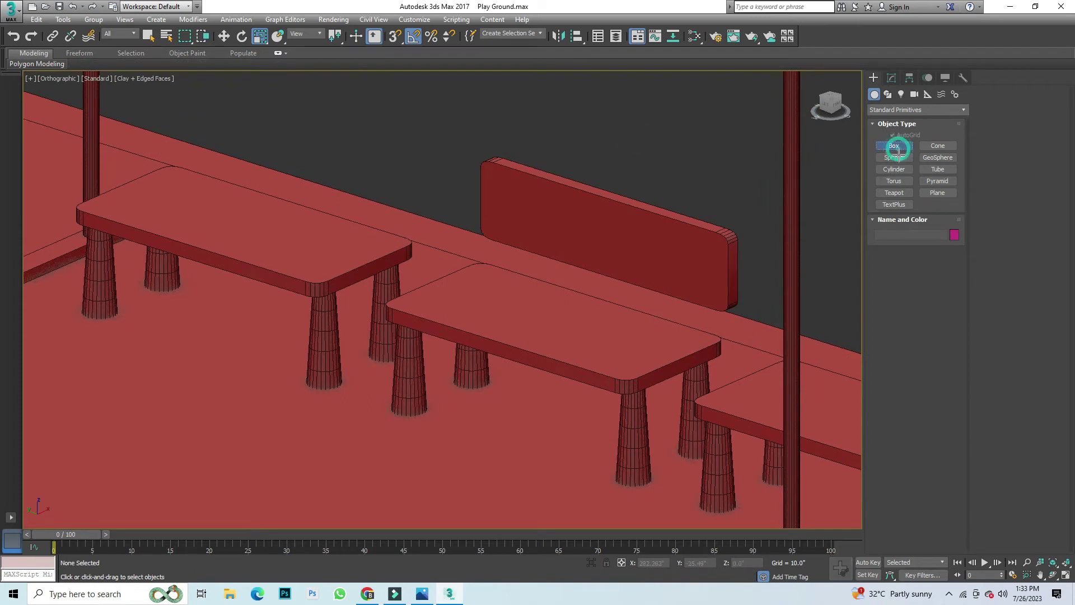
left_click(888, 96)
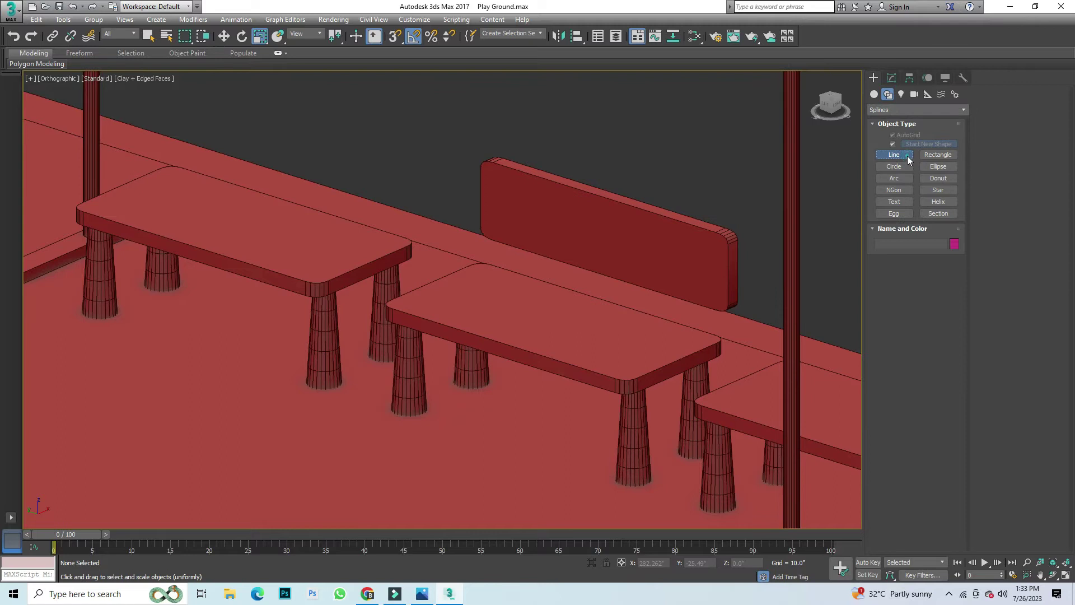
left_click(908, 160)
scroll(738, 341, "up", 3)
scroll(618, 319, "up", 4)
key("s")
scroll(635, 336, "up", 1)
scroll(633, 308, "down", 1)
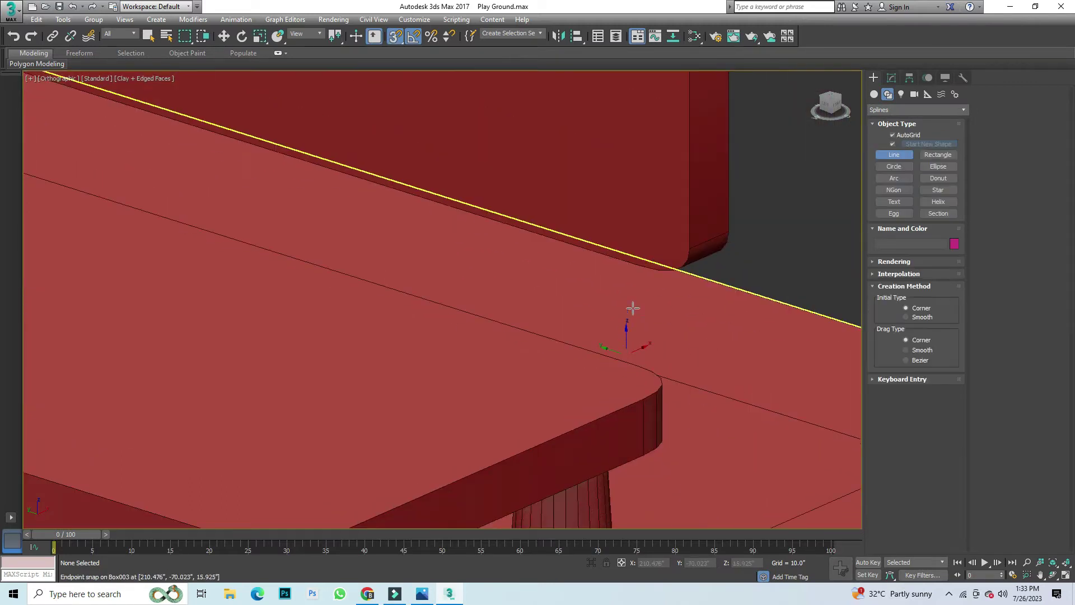
left_click(641, 266)
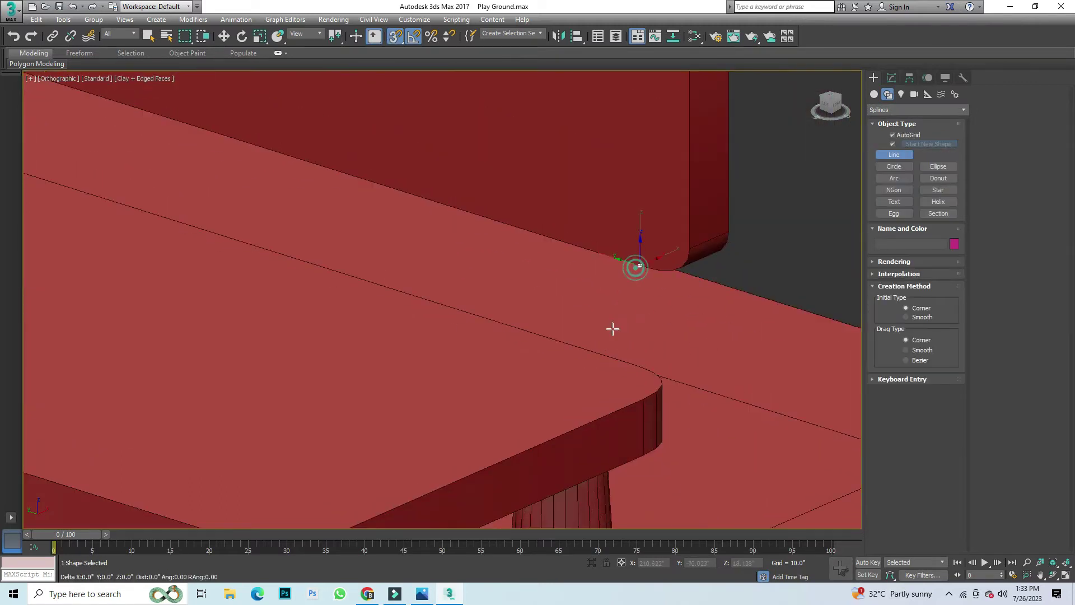
left_click(630, 361)
right_click(591, 306)
Step: Apply a Sweep modifier to the line and make its bar cross-section thinner
key("r")
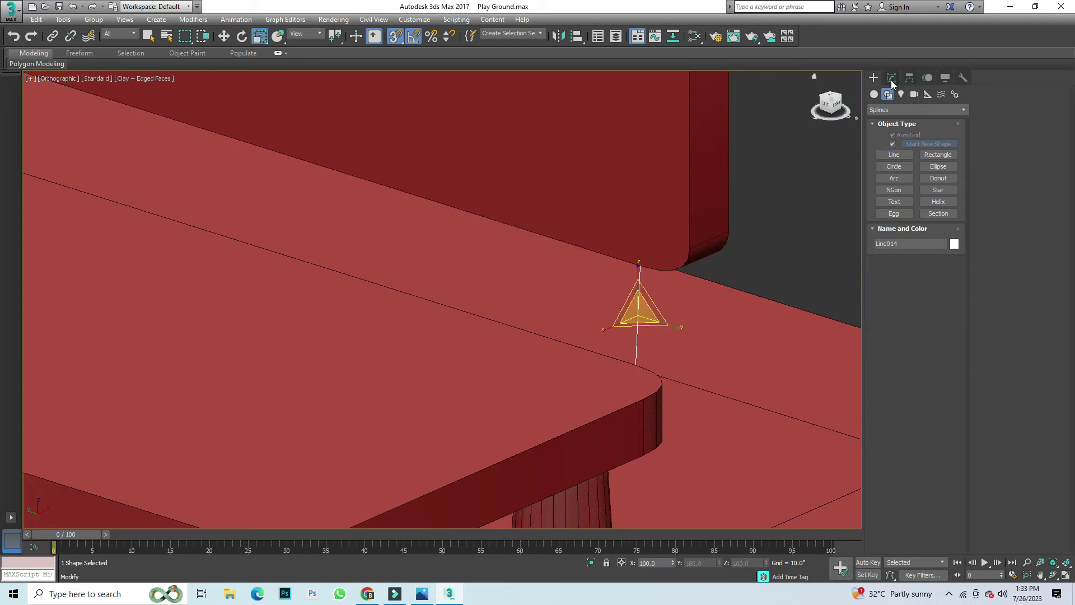
left_click(892, 78)
left_click(903, 111)
type("sweep")
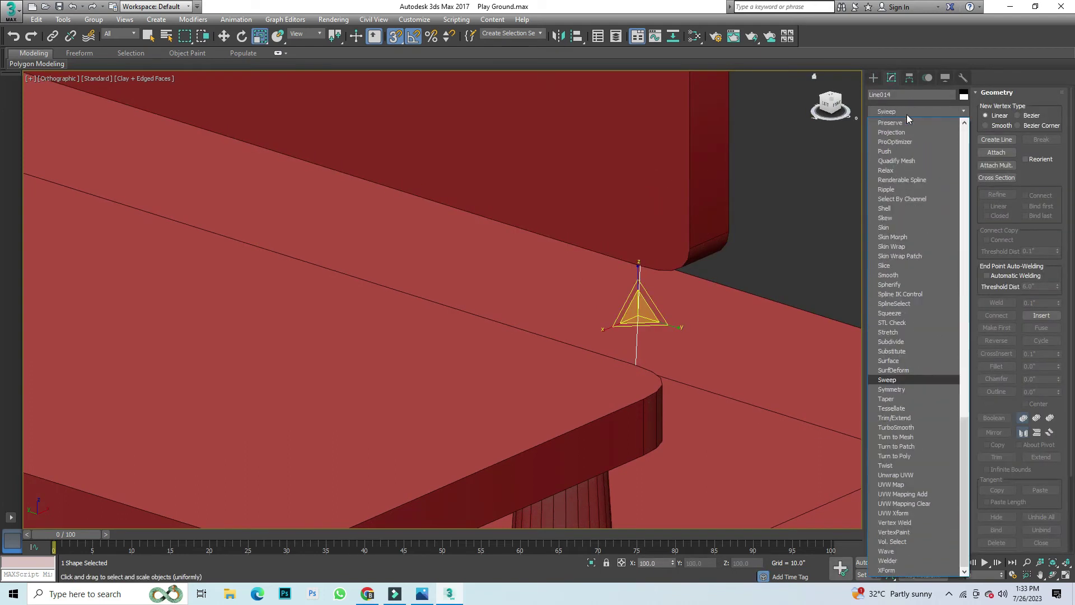
key("Return")
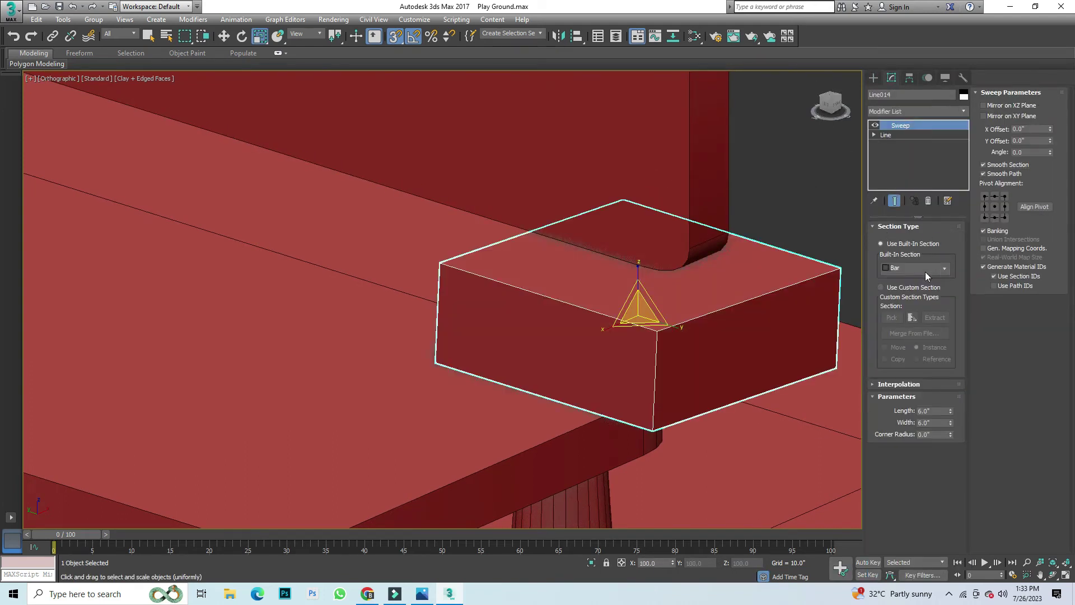
mouse_move(950, 411)
left_mouse_down()
mouse_move(950, 442)
mouse_move(952, 422)
mouse_move(950, 431)
left_mouse_up()
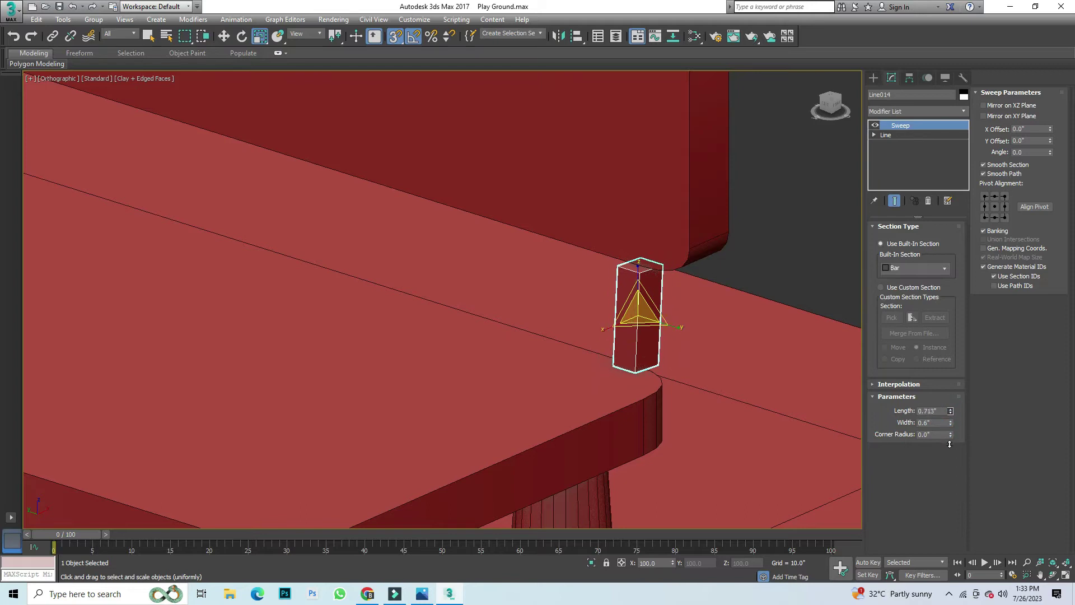
left_click(826, 212)
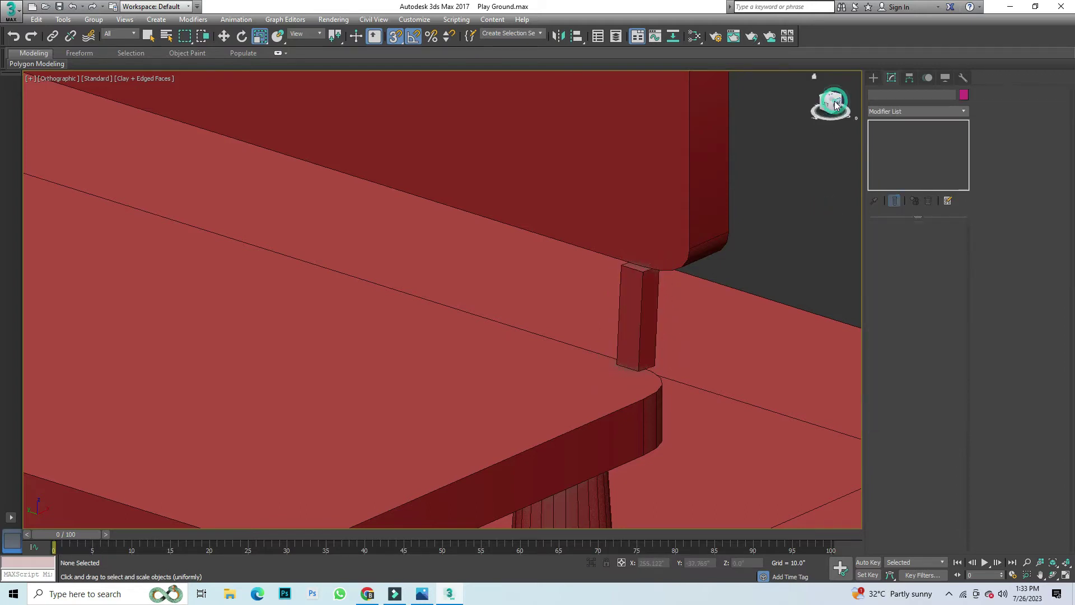
Step: Isolate the support bar, pillar and bench seat in the Front view
left_click(836, 105)
scroll(666, 187, "down", 3)
scroll(445, 310, "up", 3)
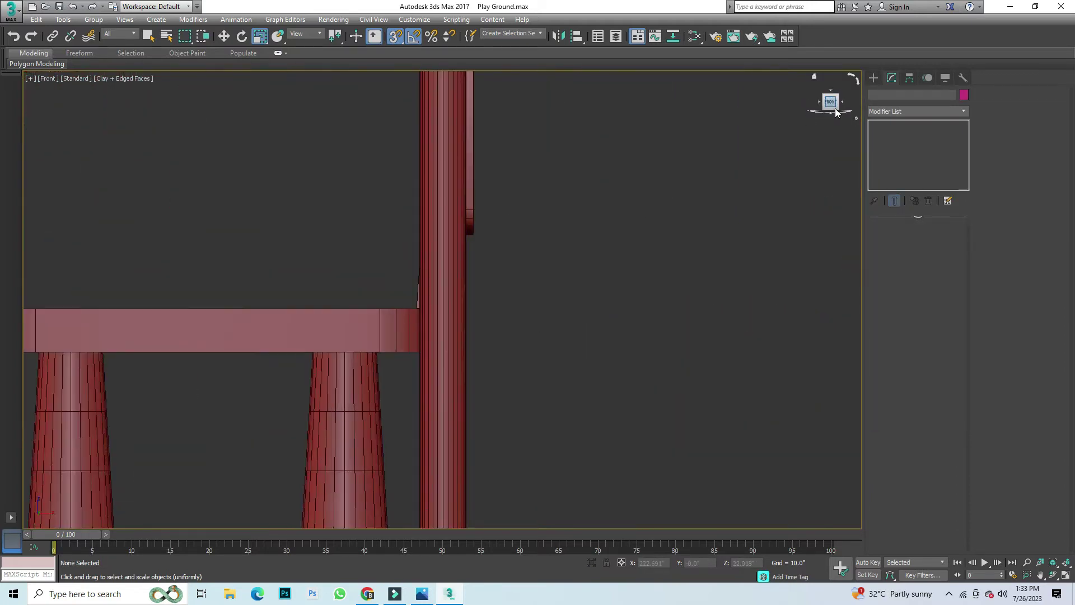
key("shift+z")
key("shift+z")
key("shift+z")
key("ctrl+z")
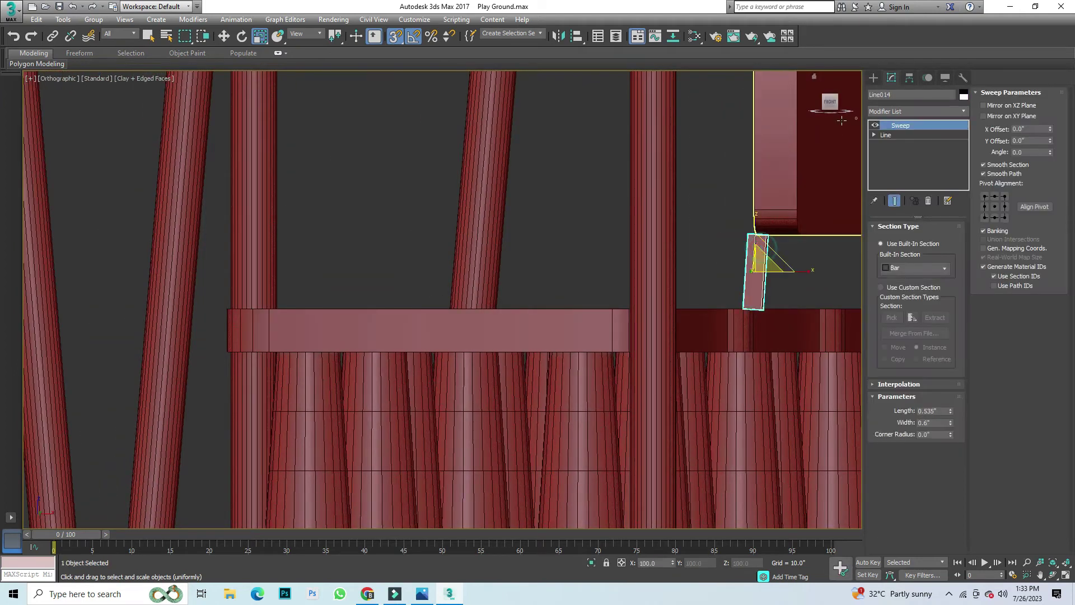
left_click(821, 144, "ctrl")
left_click(726, 321, "ctrl")
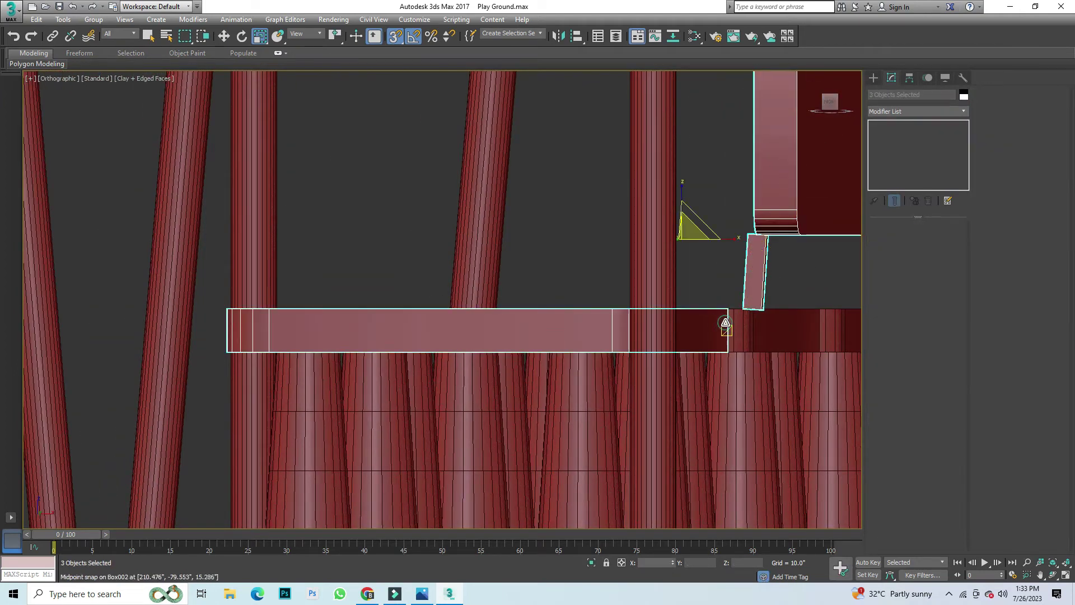
left_click(830, 102)
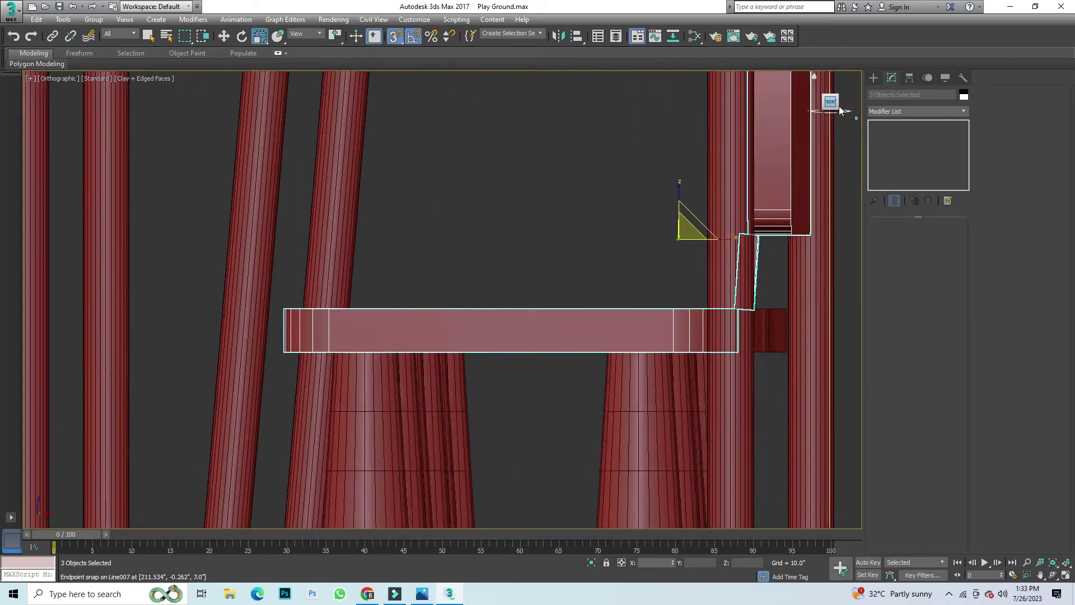
key("alt+q")
scroll(711, 372, "down", 2)
left_click(729, 381)
scroll(668, 359, "up", 2)
Step: Tilt the support bar about 10 degrees and move its line's endpoints to the backrest bottom and seat
left_click(648, 421)
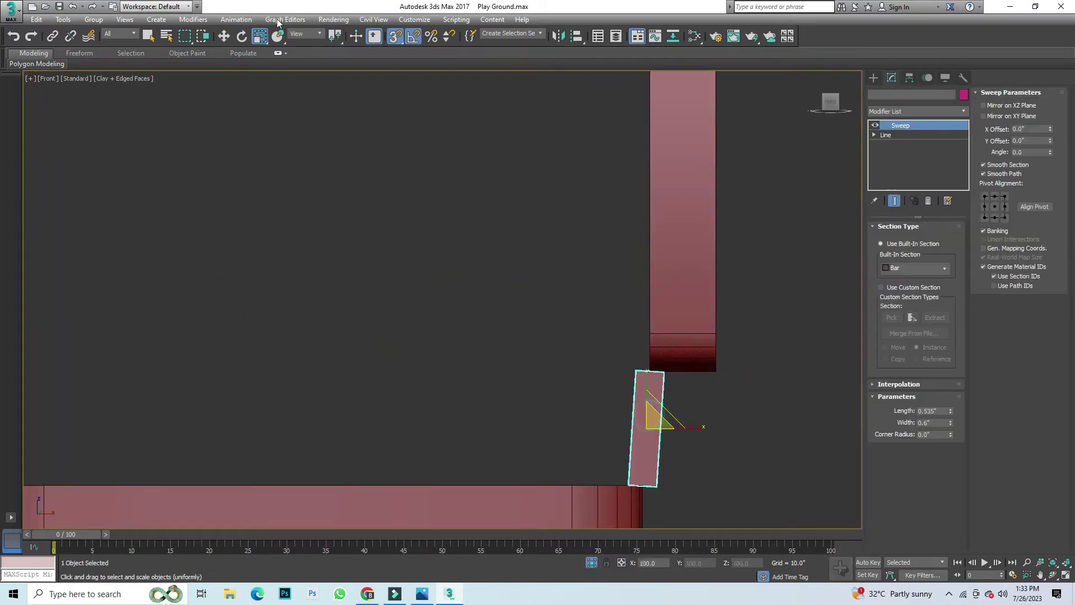
left_click(242, 36)
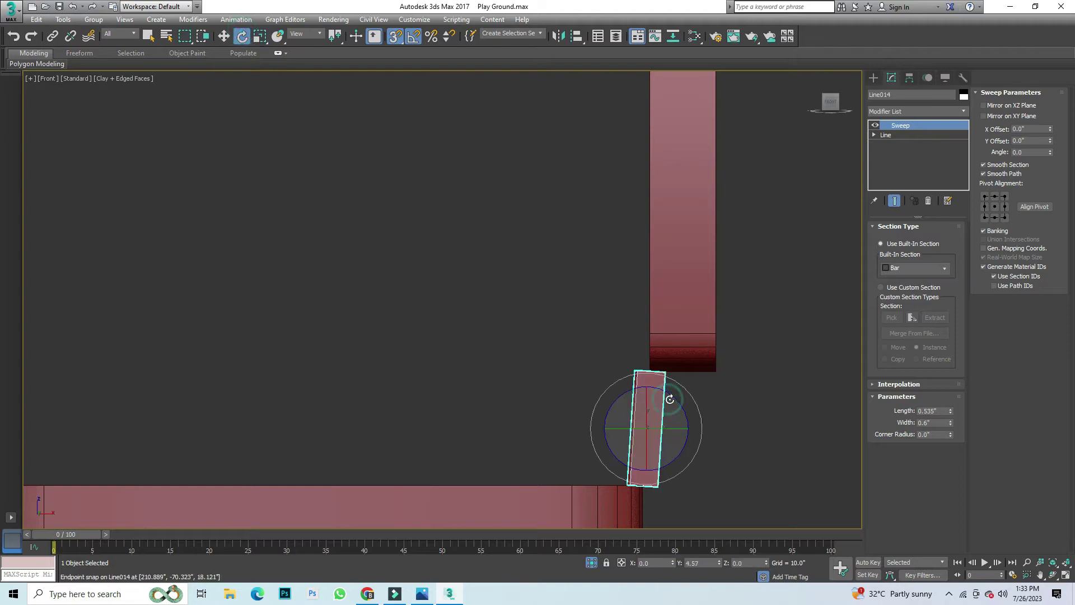
left_click_drag(670, 399, 680, 377)
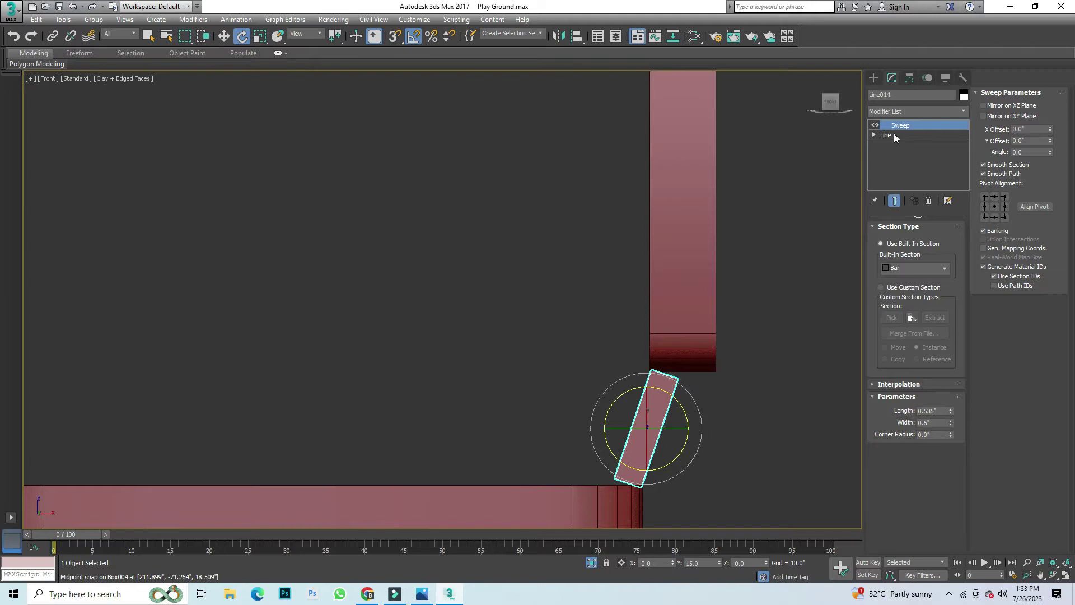
left_click(895, 136)
left_click(903, 269)
left_click_drag(681, 347, 658, 395)
left_click(228, 35)
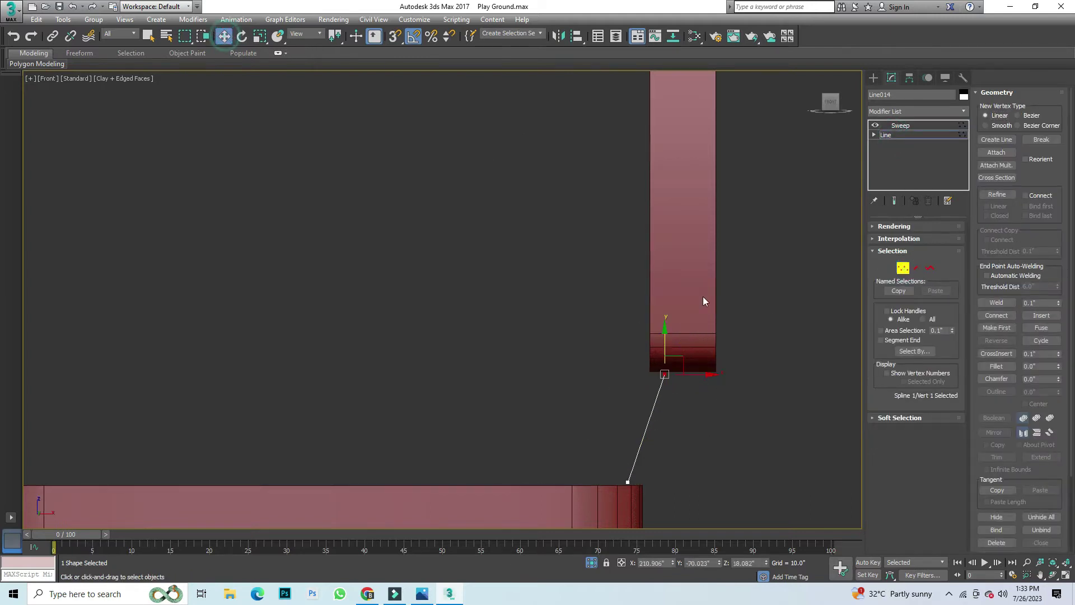
left_click_drag(666, 370, 679, 354)
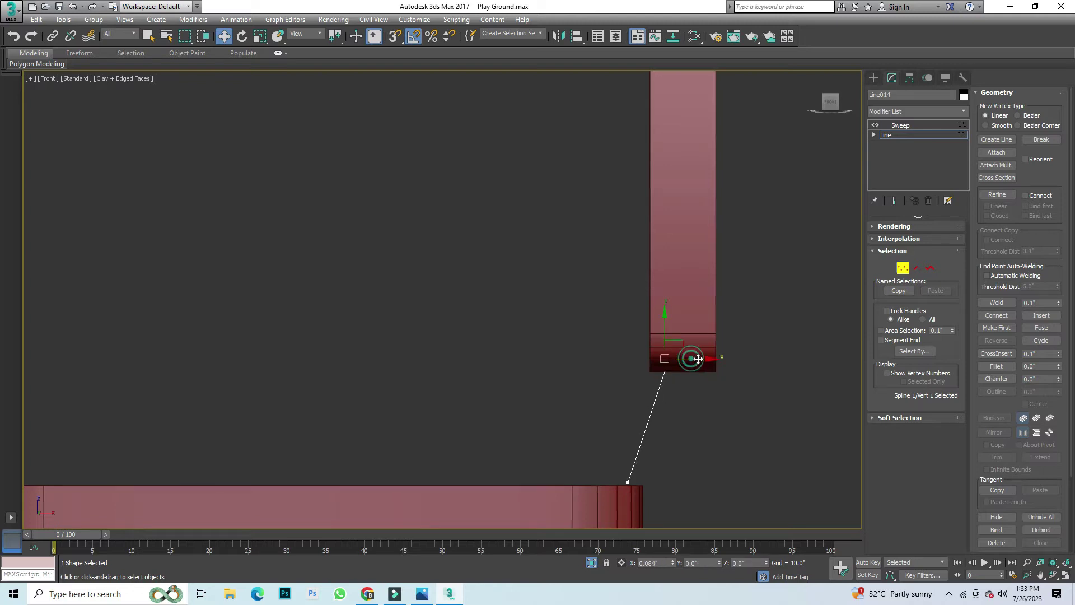
left_click_drag(625, 451, 624, 471)
left_click(905, 126)
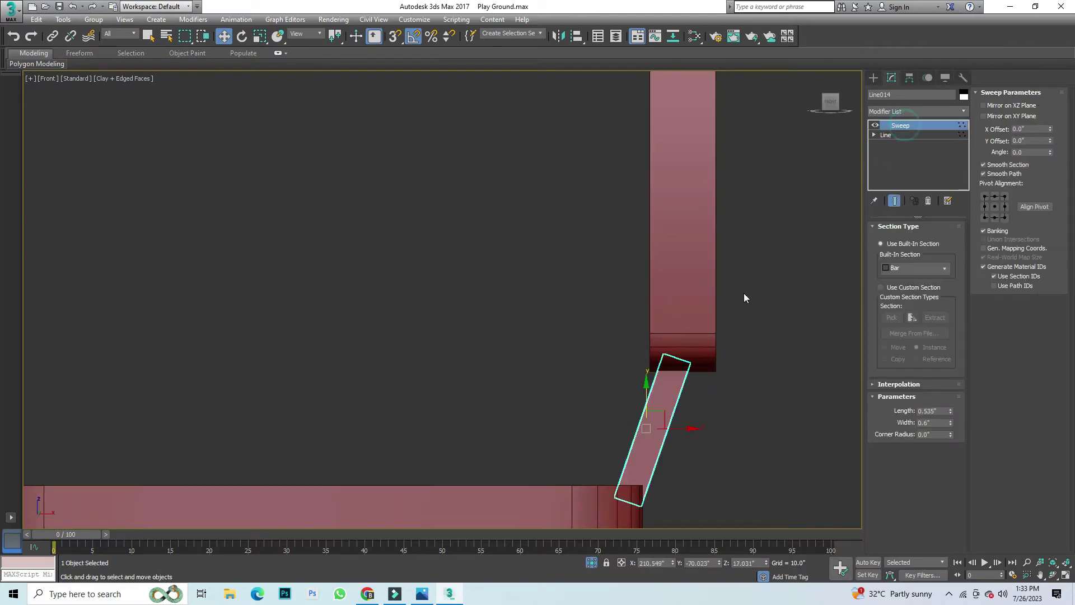
Step: Show the whole scene again and orbit around to inspect the finished strut
left_click(744, 294)
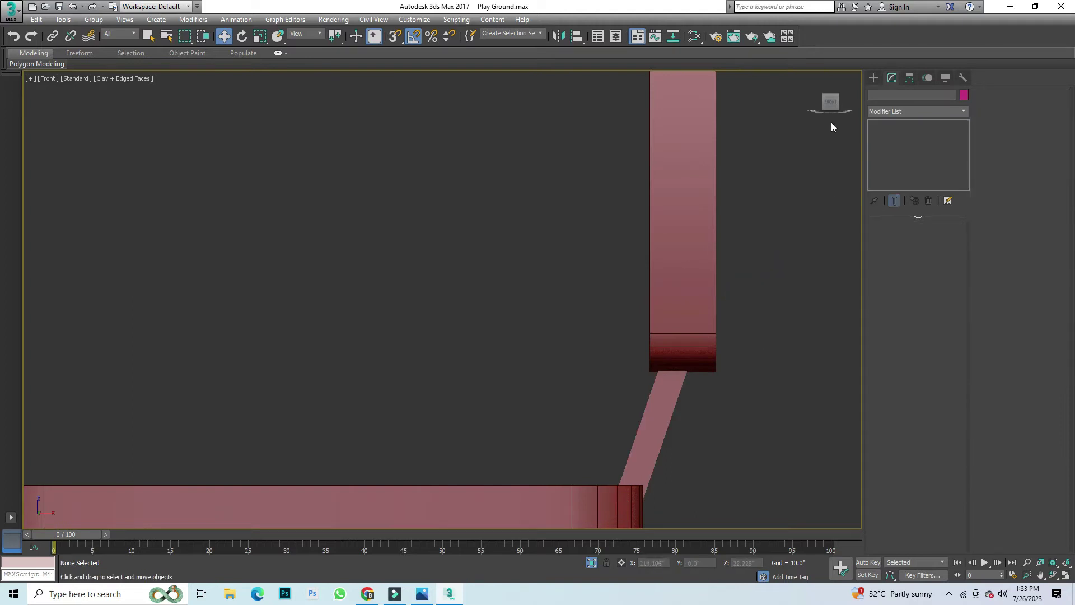
left_click_drag(831, 123, 710, 381)
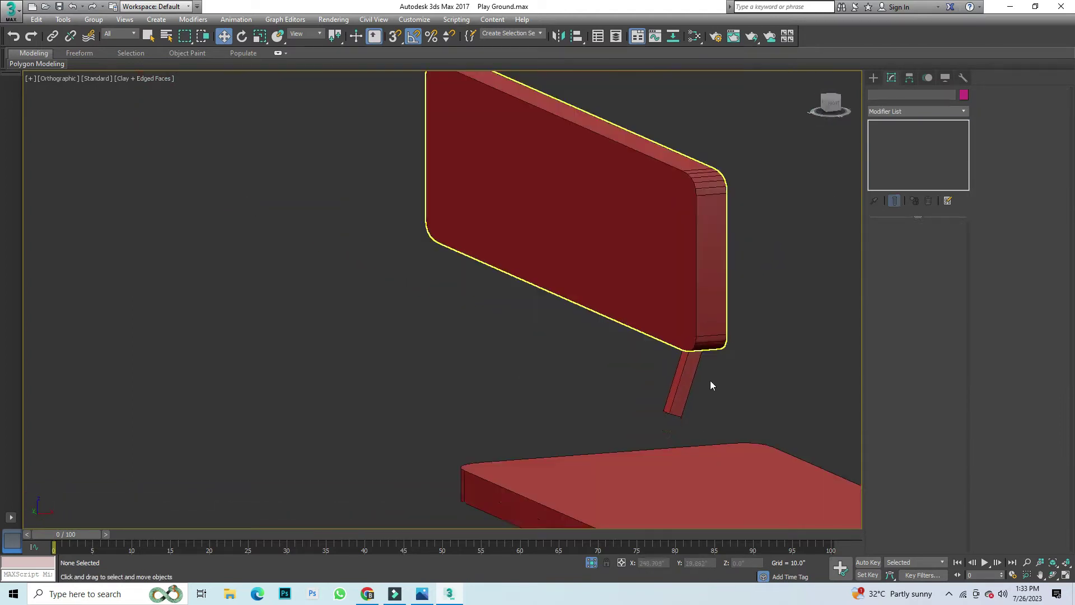
scroll(712, 387, "down", 4)
scroll(712, 399, "up", 2)
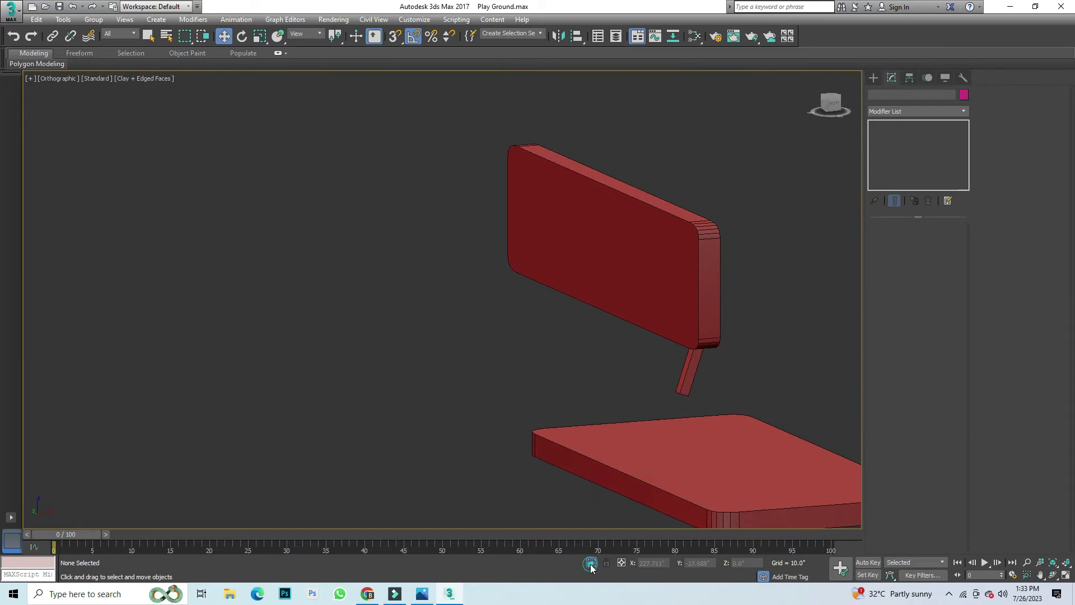
left_click(591, 565)
scroll(644, 387, "up", 3)
scroll(645, 389, "up", 2)
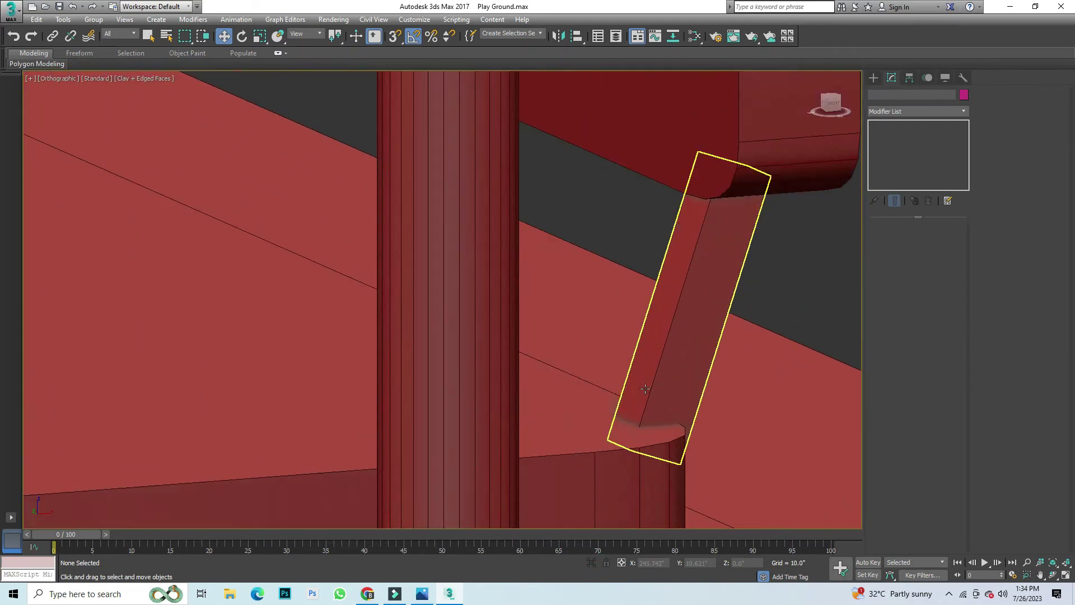
scroll(673, 376, "down", 5)
middle_click_drag(443, 301, 77, 123, "alt")
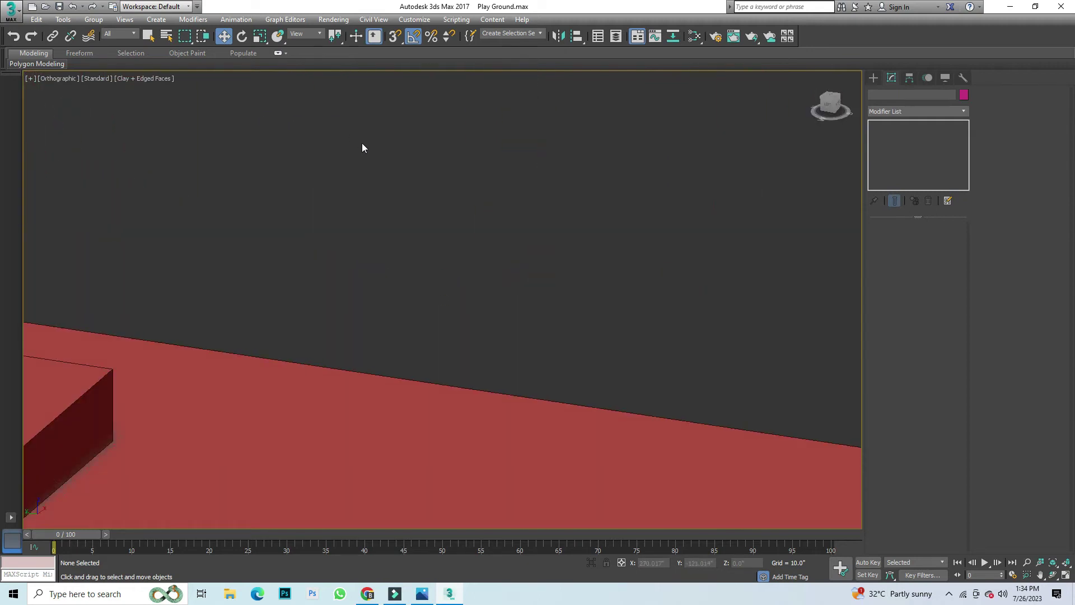
Step: Clone the slat into 7 copies under the backrest, then copy three slats sideways to complete the row
key("l")
scroll(348, 392, "up", 3)
scroll(374, 325, "up", 3)
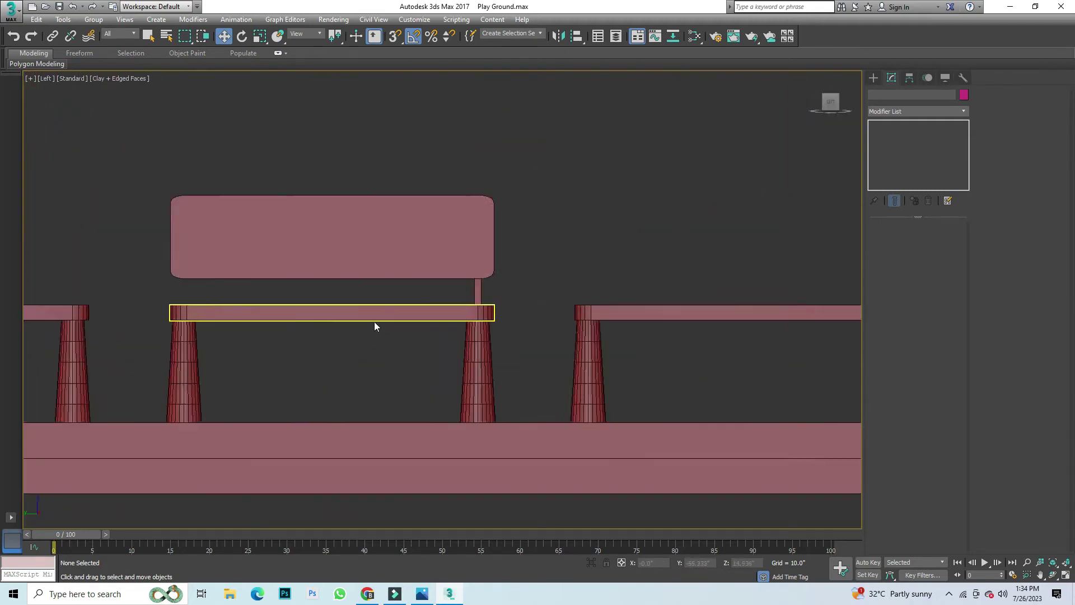
scroll(375, 325, "up", 2)
scroll(575, 298, "down", 2)
scroll(650, 302, "up", 2)
left_click_drag(654, 302, 588, 310, "shift")
double_click(549, 302)
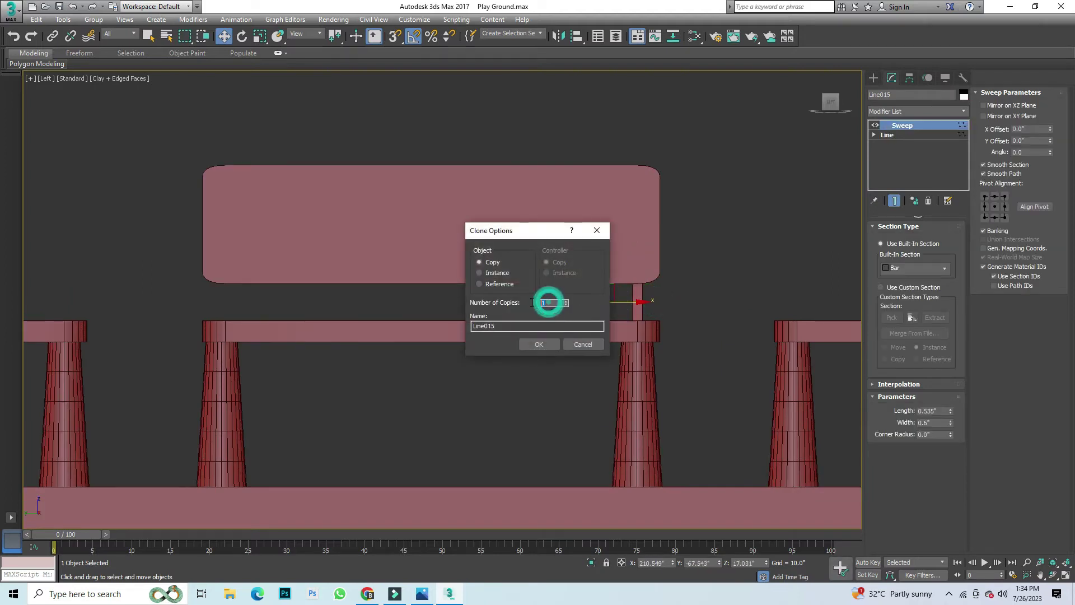
left_click(538, 344)
mouse_move(437, 304)
left_mouse_down("ctrl")
mouse_move(381, 313)
mouse_move(299, 302)
left_mouse_up("ctrl")
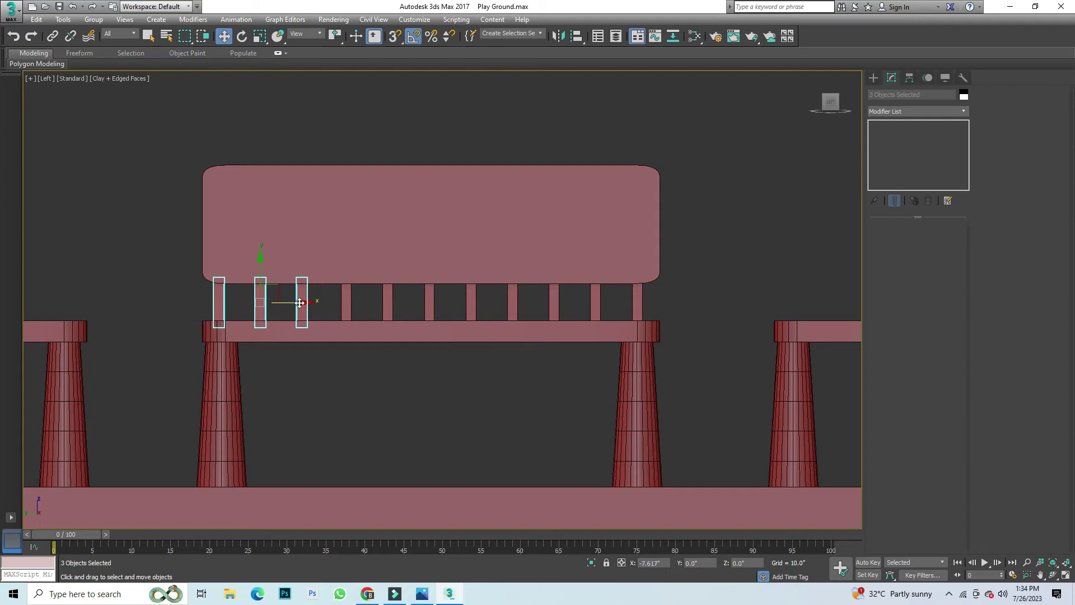
left_click_drag(300, 303, 311, 302, "shift")
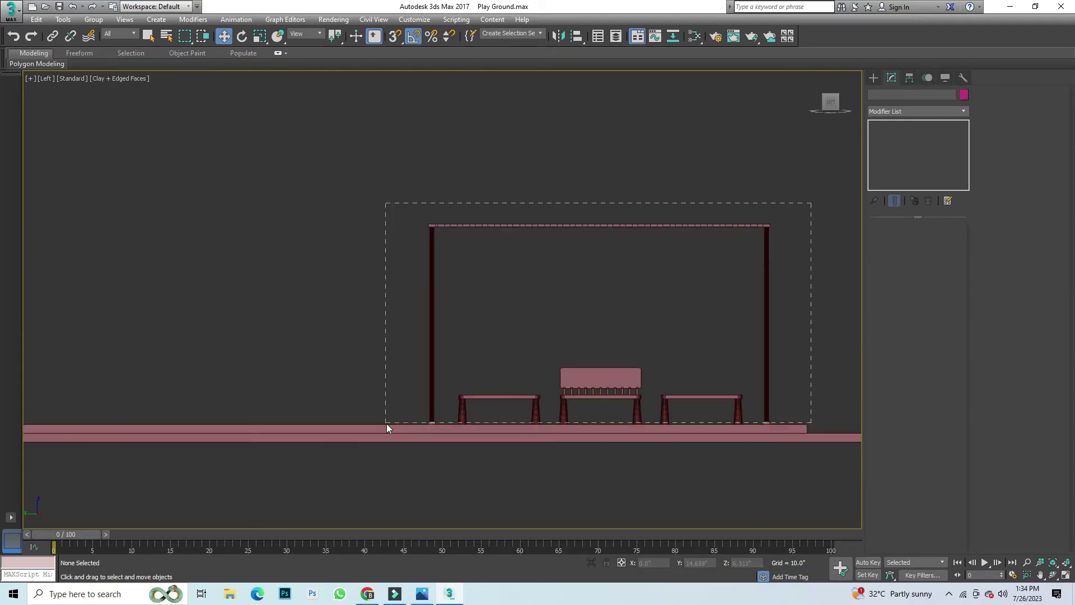
Step: Copy the whole pergola with its benches and place the copy just left of the original
left_click_drag(388, 425, 389, 422)
scroll(570, 343, "down", 3)
scroll(674, 337, "up", 2)
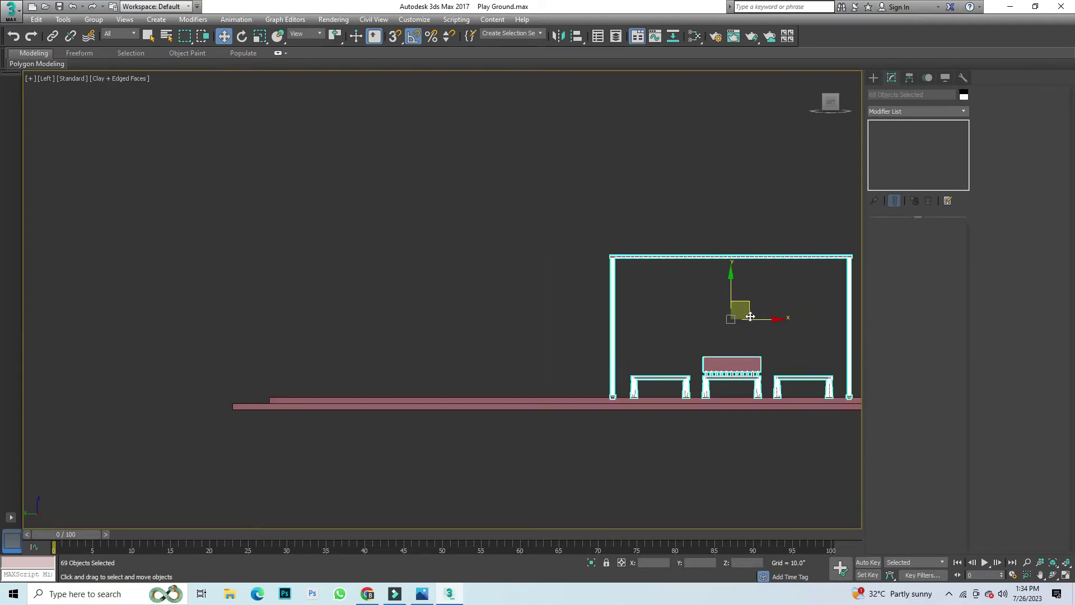
left_click_drag(752, 320, 450, 346, "shift")
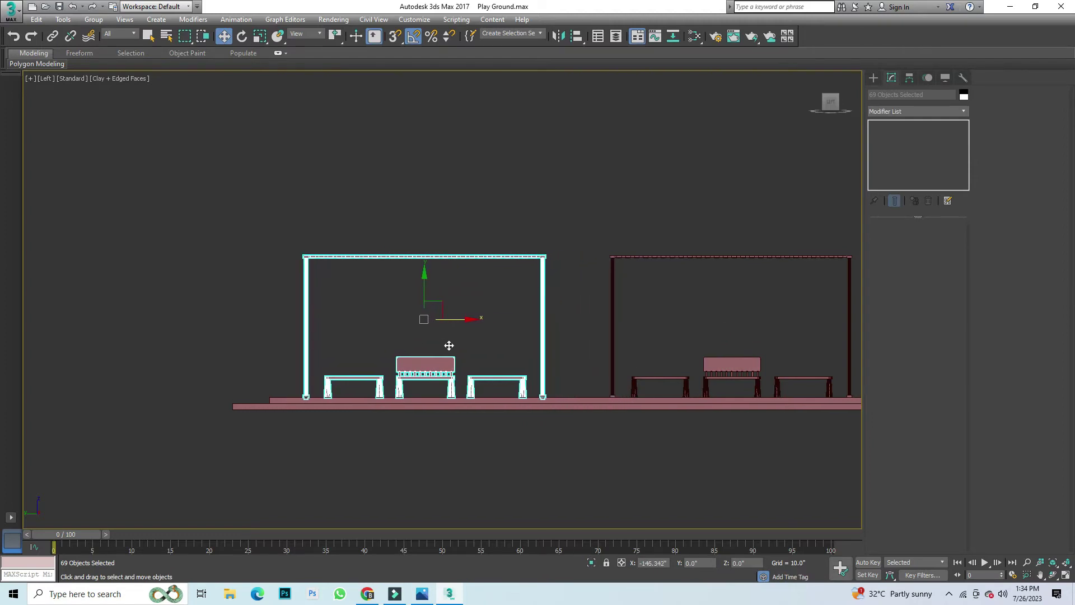
left_click(525, 344)
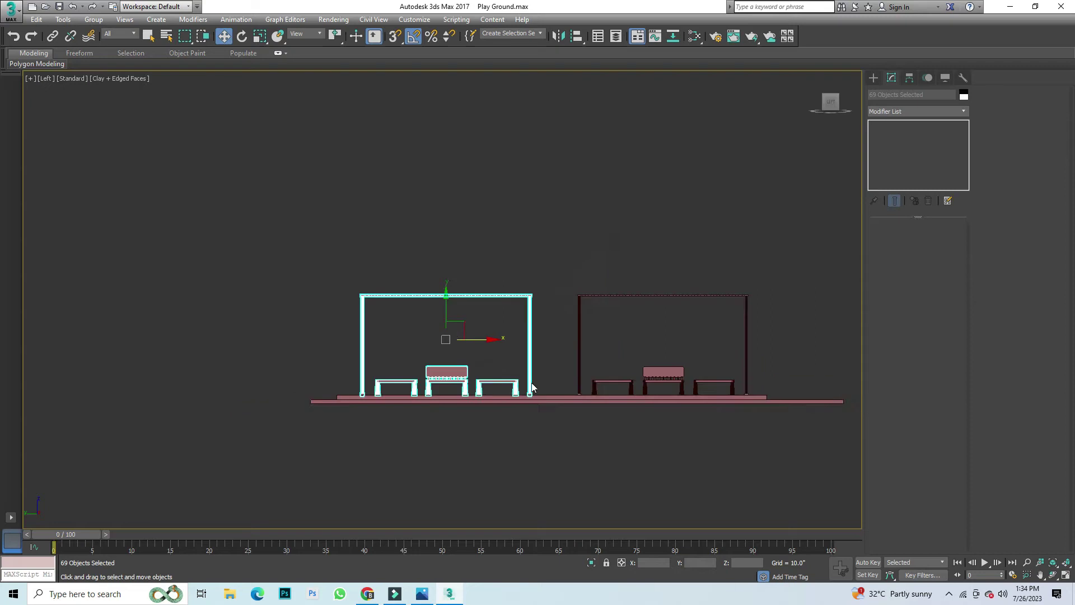
left_click_drag(442, 327, 440, 327)
left_click(549, 213)
Step: Orbit and zoom to an angled overview of the playground
mouse_move(835, 109)
left_mouse_down()
mouse_move(367, 389)
mouse_move(258, 386)
left_mouse_up()
scroll(522, 286, "down", 3)
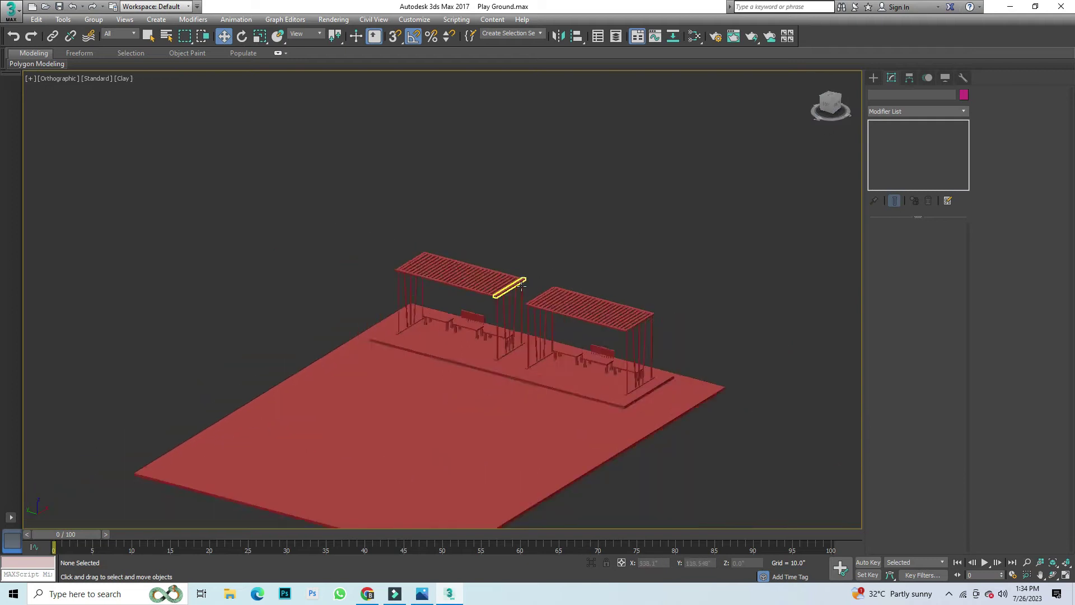
scroll(527, 469, "up", 3)
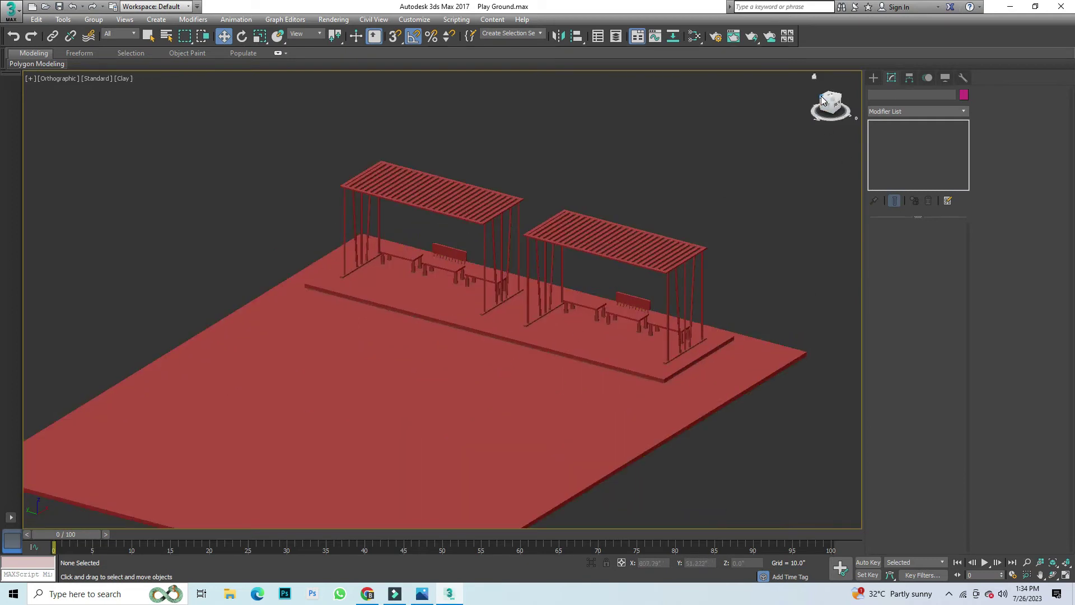
scroll(613, 293, "down", 5)
scroll(684, 281, "up", 8)
Step: Draw a tall box post on the slab
left_click(874, 78)
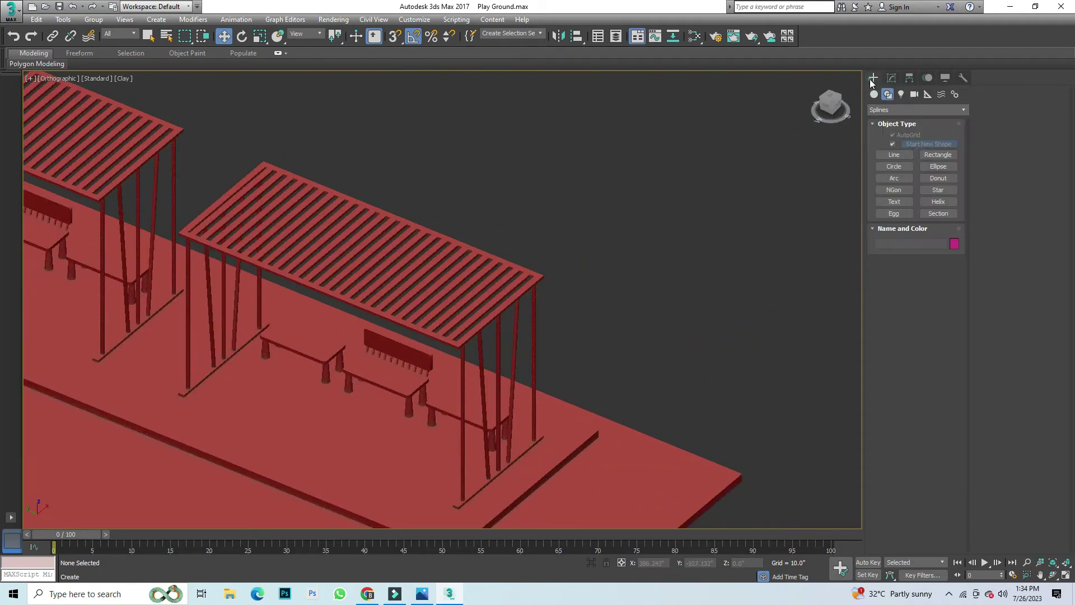
left_click(887, 94)
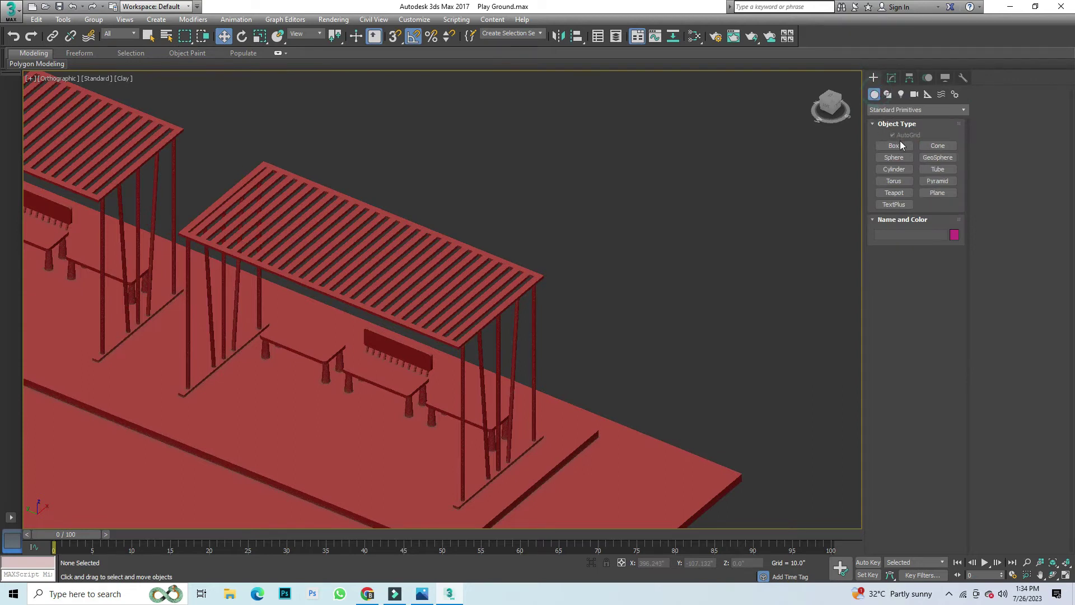
left_click(898, 144)
scroll(674, 470, "up", 3)
scroll(637, 446, "up", 3)
left_click_drag(632, 446, 626, 441)
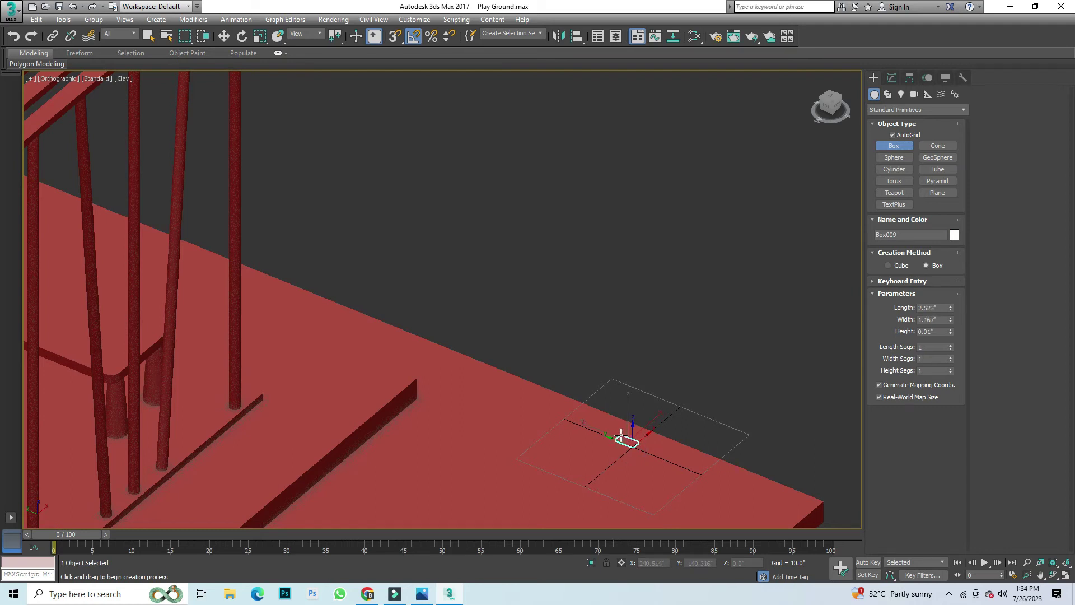
left_click(658, 287)
right_click(647, 332)
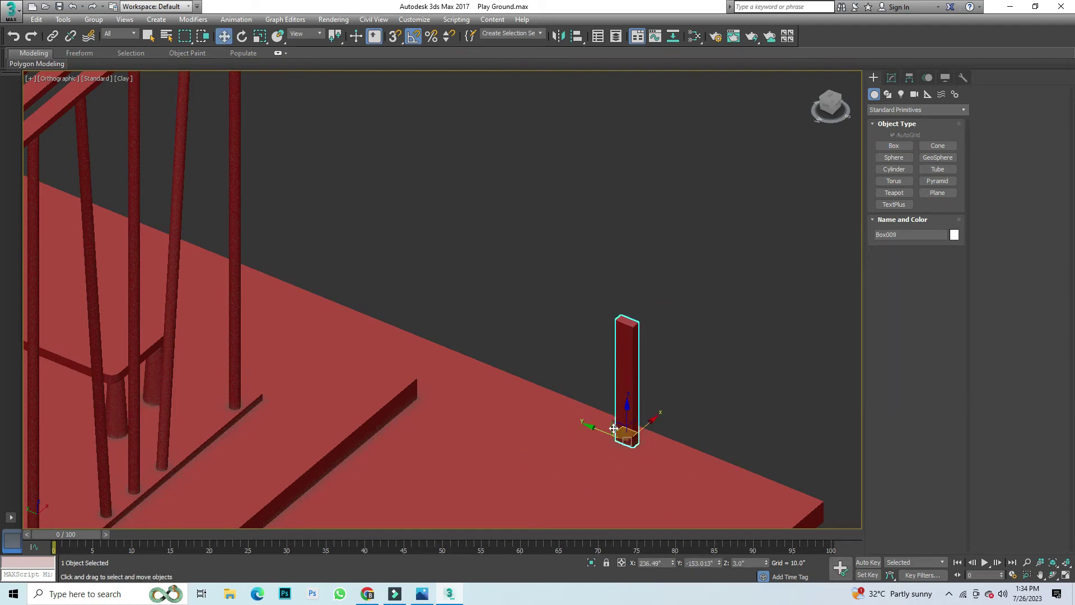
Step: Clone the post into five more copies in a row to its left
left_click_drag(599, 435, 615, 421, "shift")
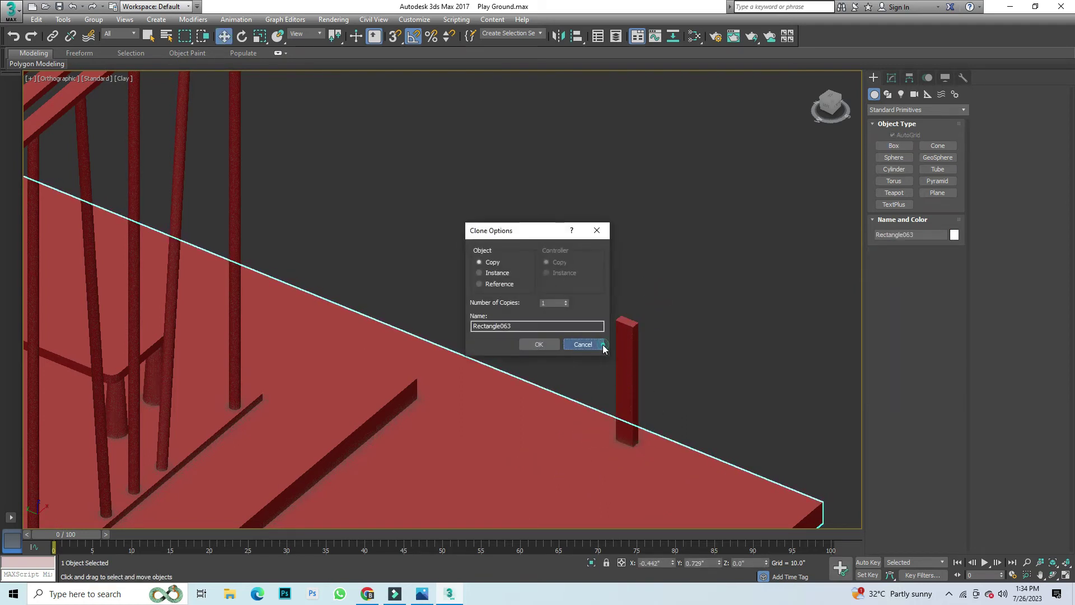
left_click(603, 347)
left_click(627, 432)
left_click_drag(593, 430, 574, 424, "shift")
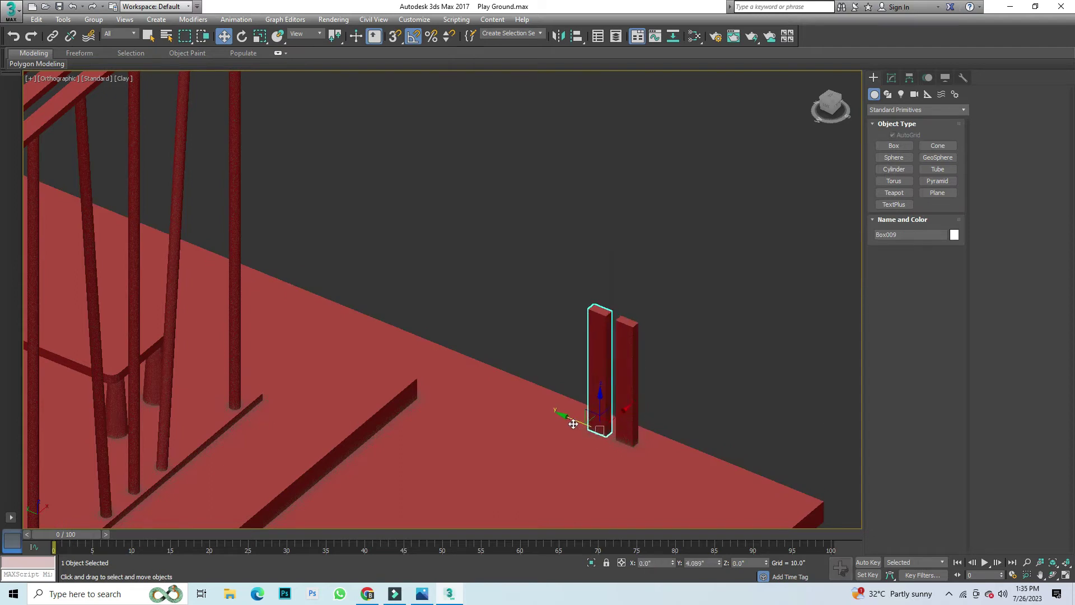
left_click_drag(546, 303, 531, 303)
left_click(547, 347)
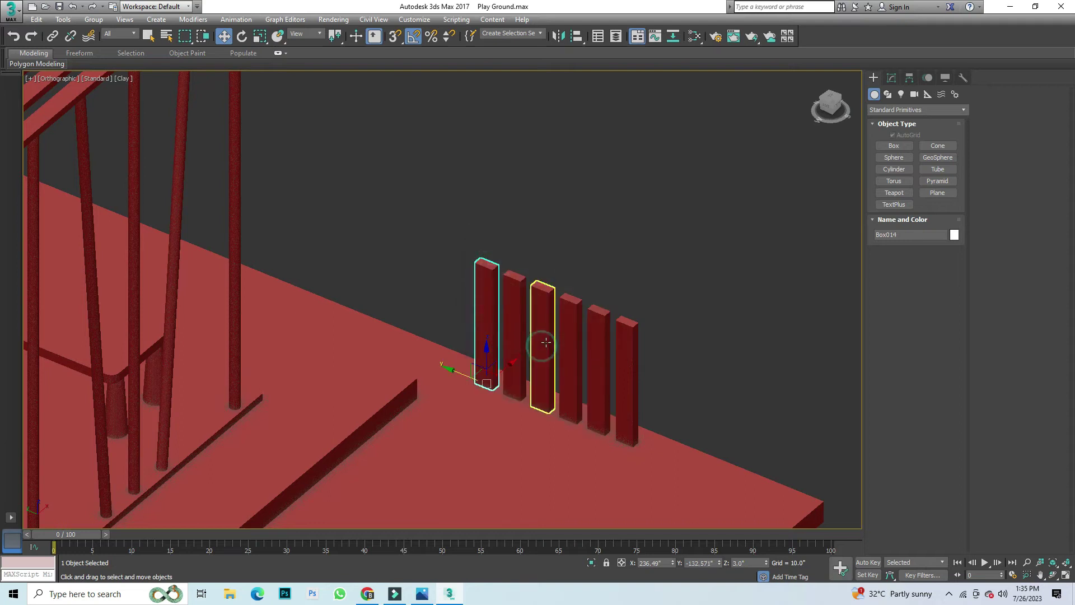
Step: Vary the posts: one thinned to length 2.119, one shortened to 15.882, another slightly shorter
left_click(892, 79)
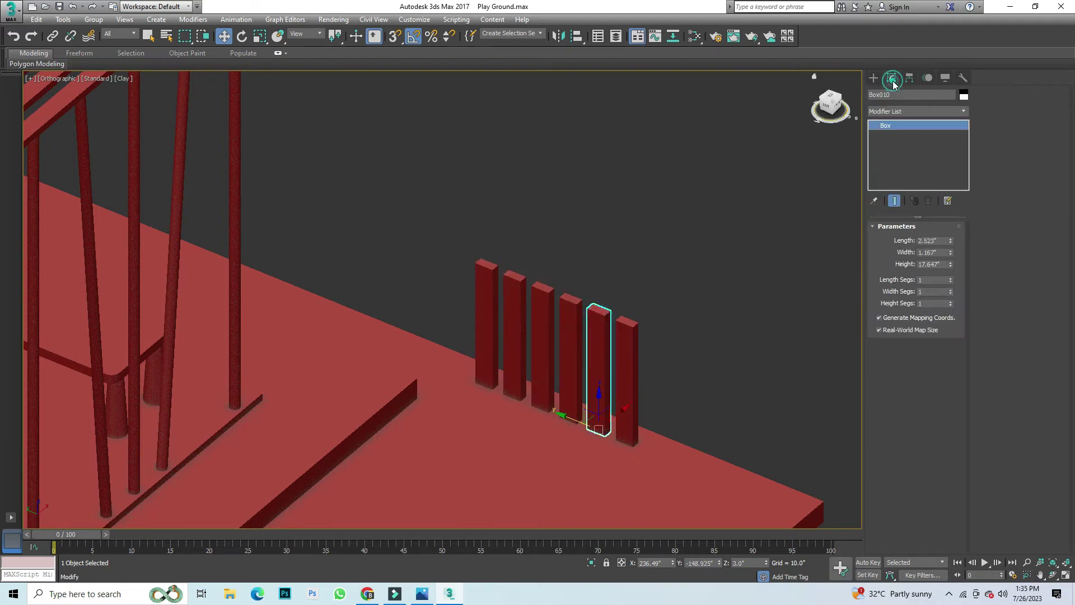
left_click(951, 253)
left_click_drag(950, 241, 953, 254)
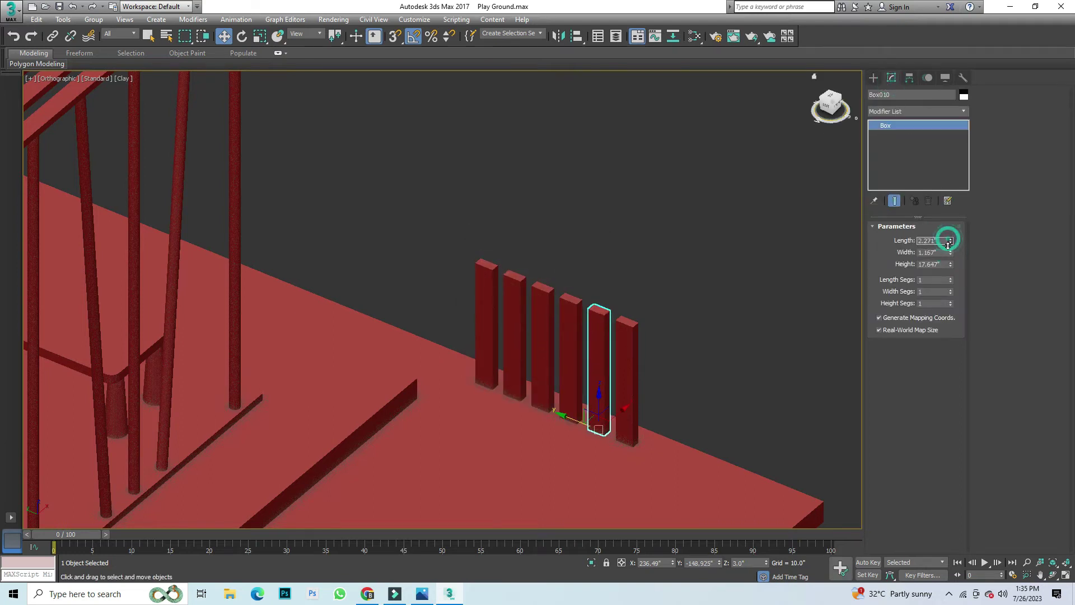
left_click(569, 314)
left_click_drag(951, 261, 952, 270)
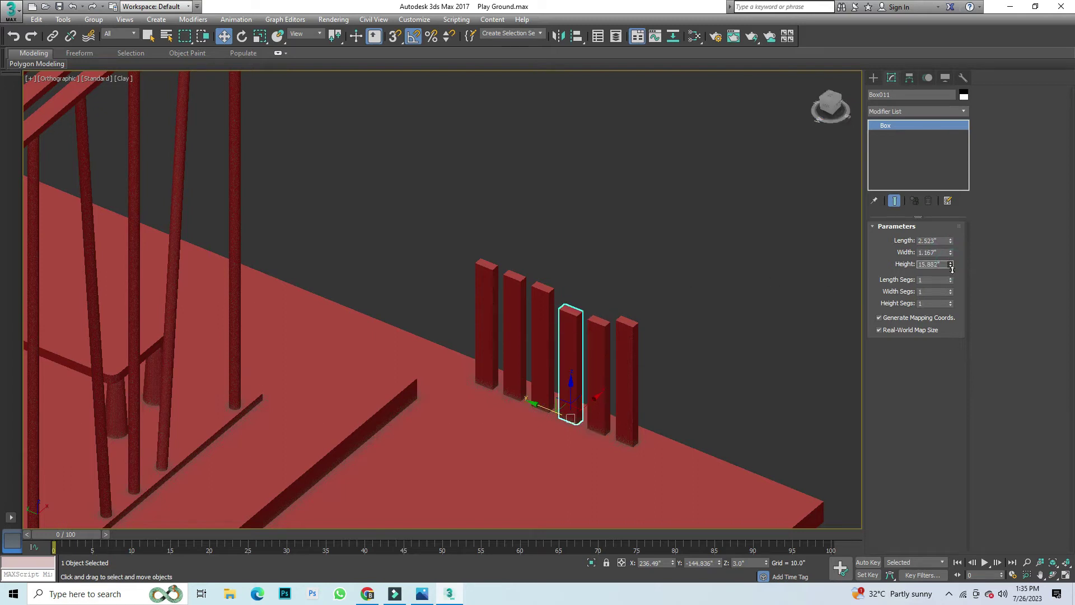
left_click(542, 303)
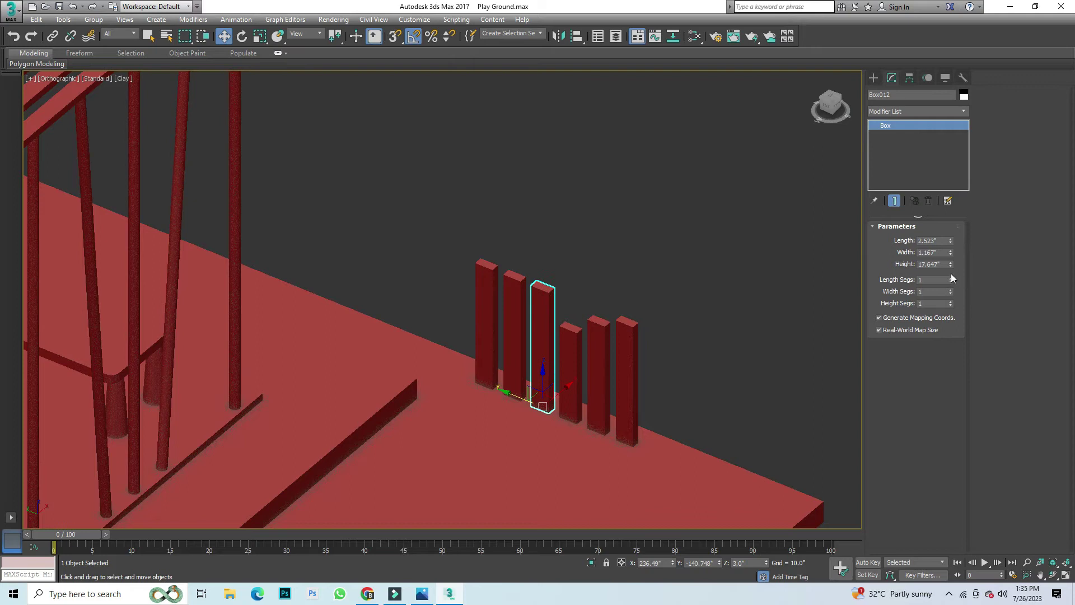
left_click_drag(949, 266, 949, 269)
left_click(516, 288)
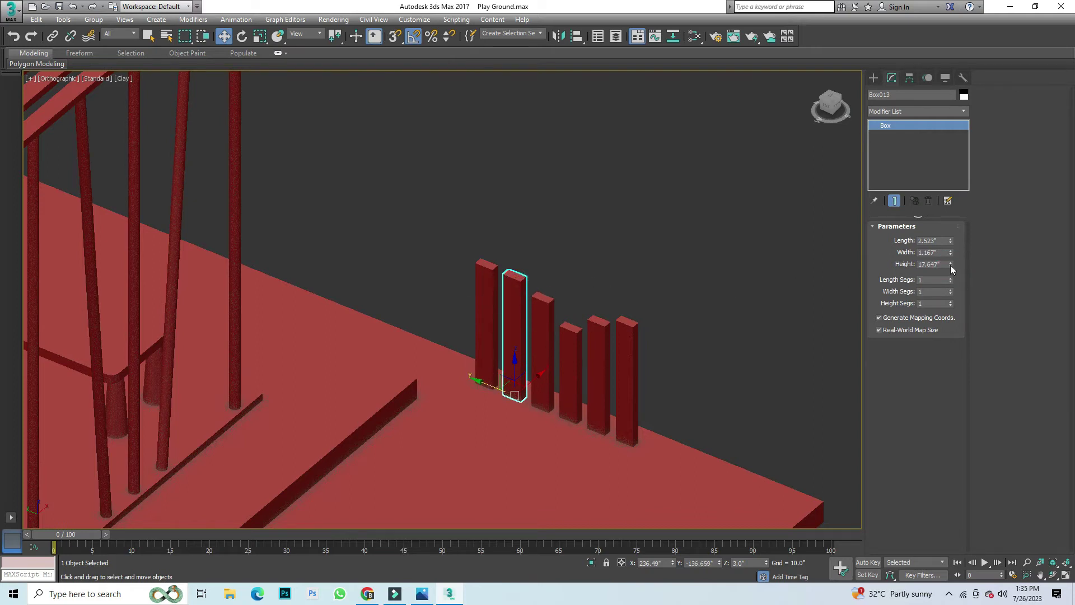
left_click(694, 271)
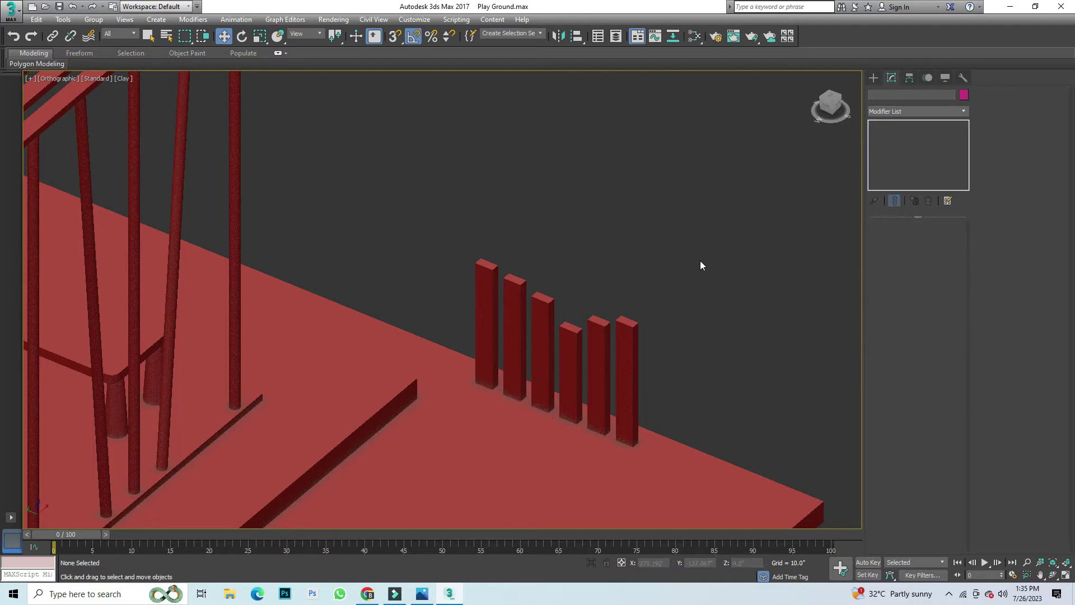
left_click_drag(826, 108, 836, 111)
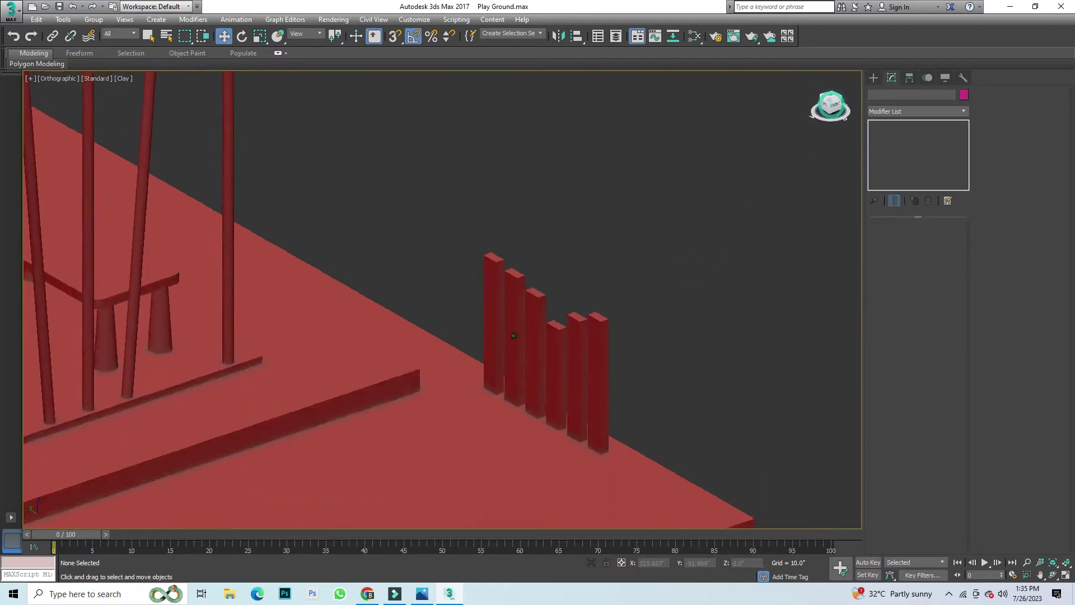
Step: Select the six fence posts and group them as Group001
left_click(836, 109)
left_click_drag(480, 320, 480, 320)
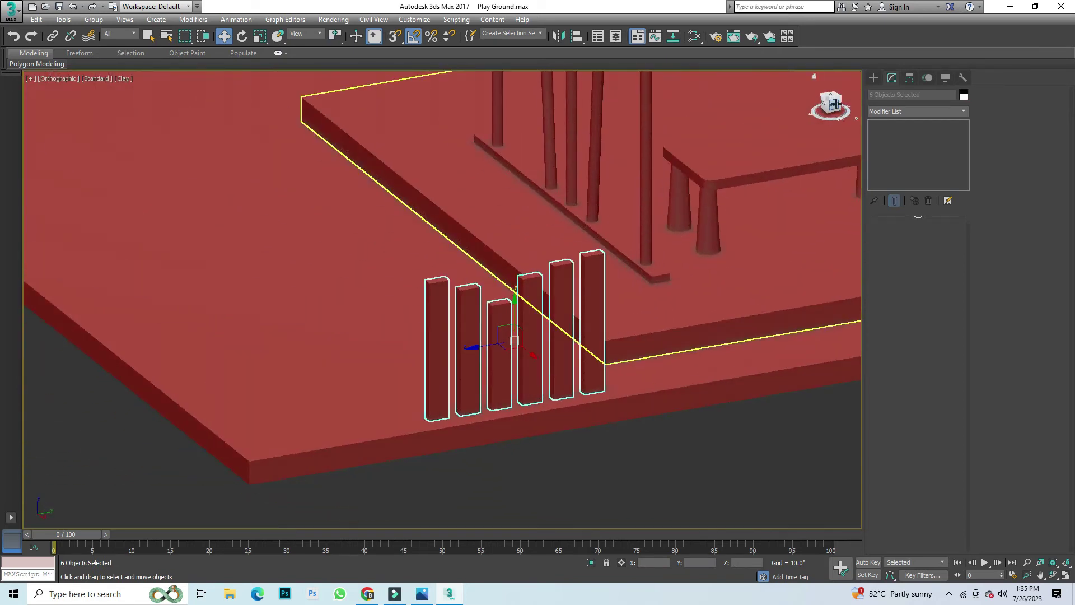
left_click_drag(834, 108, 837, 110)
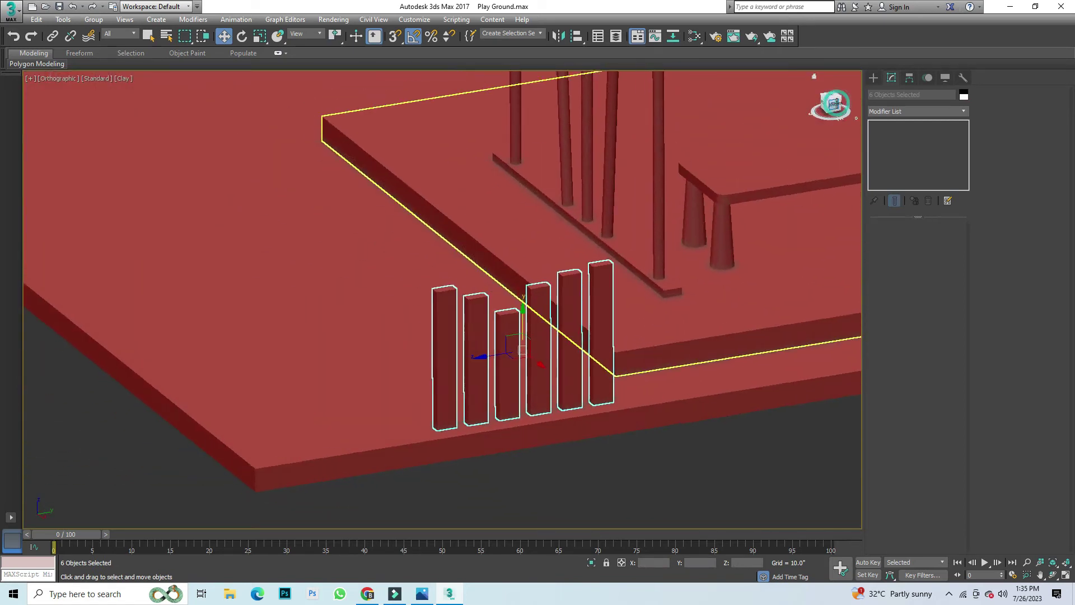
left_click(840, 106)
scroll(512, 461, "down", 2)
scroll(320, 449, "down", 2)
scroll(321, 449, "up", 5)
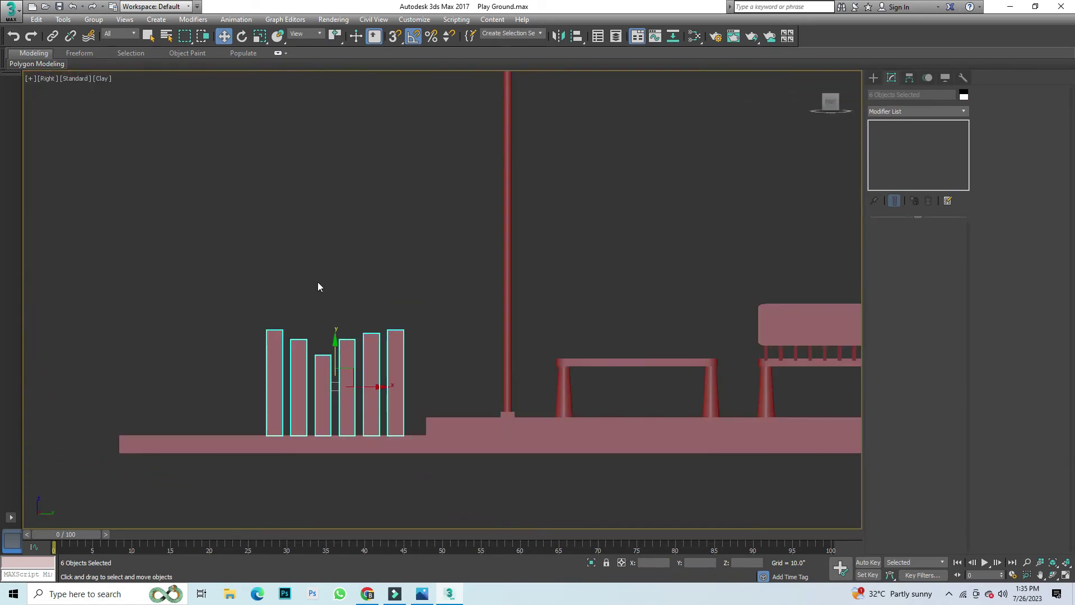
left_click(94, 19)
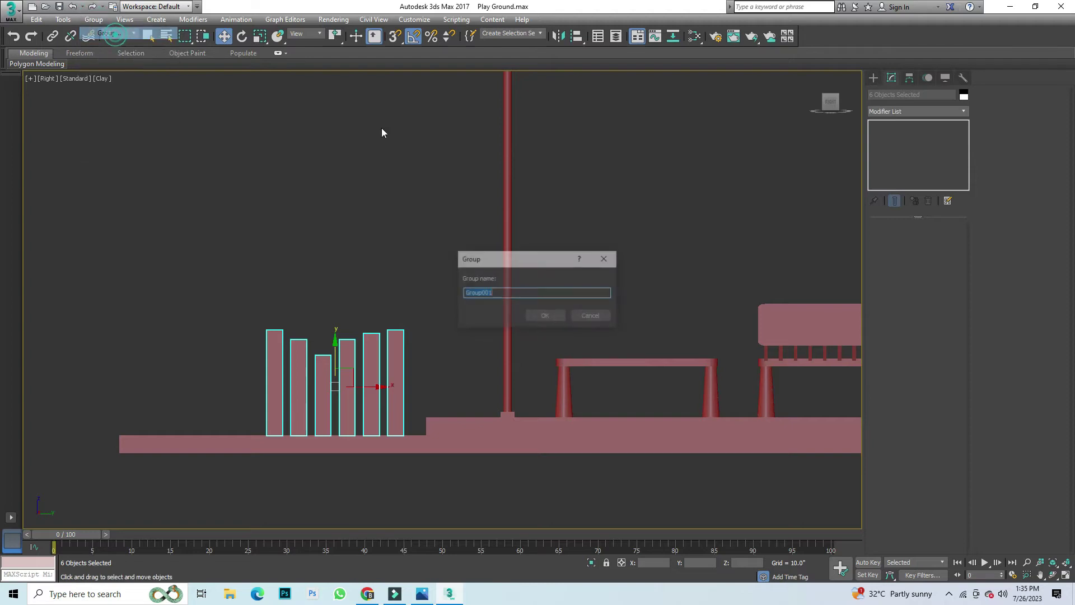
left_click(541, 315)
Step: Copy the post group, snap it against the original, then copy both groups further along the slab
left_click_drag(362, 388, 237, 389, "shift")
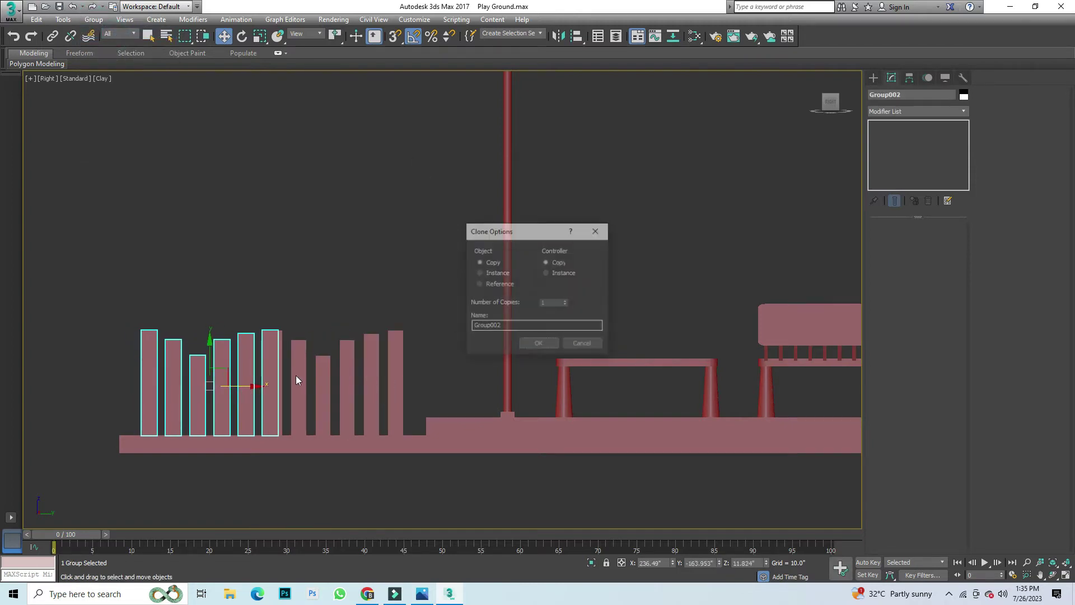
left_click(550, 343)
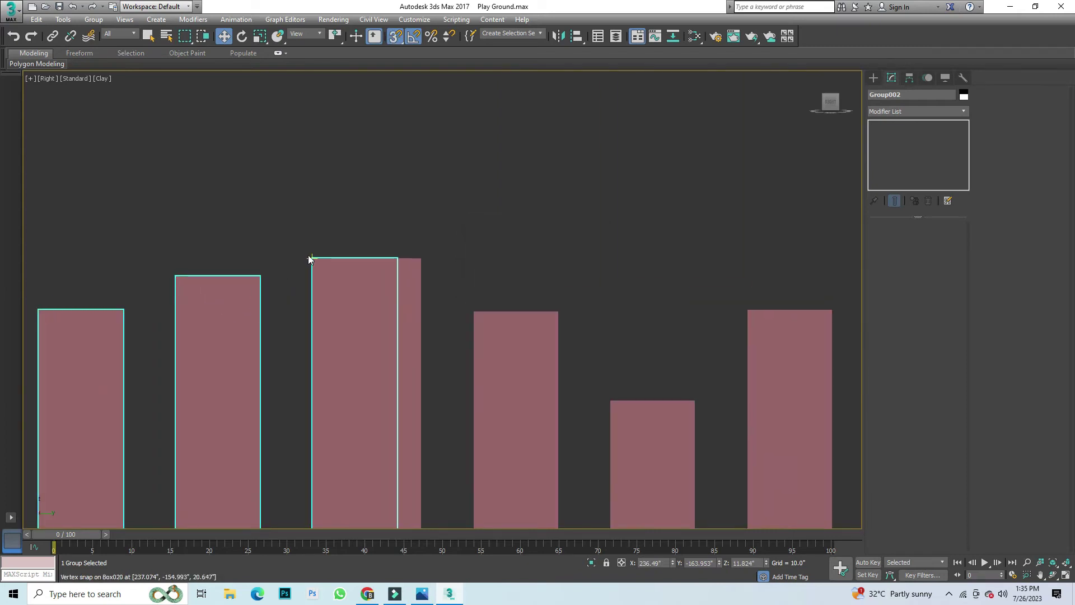
left_click_drag(313, 262, 286, 260)
scroll(226, 307, "down", 8)
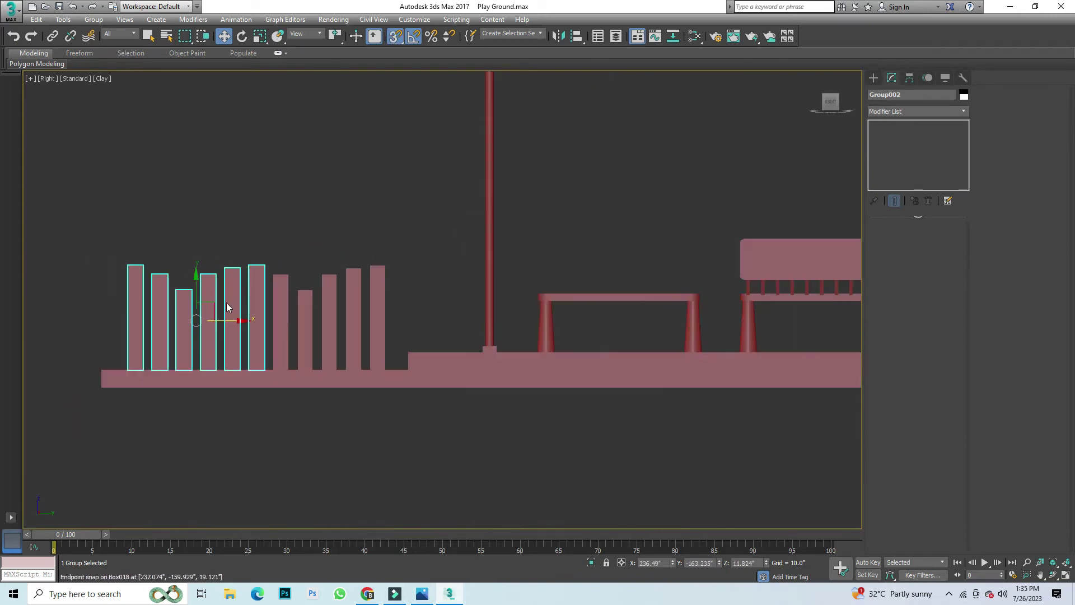
left_click(297, 317, "ctrl")
scroll(243, 339, "down", 4)
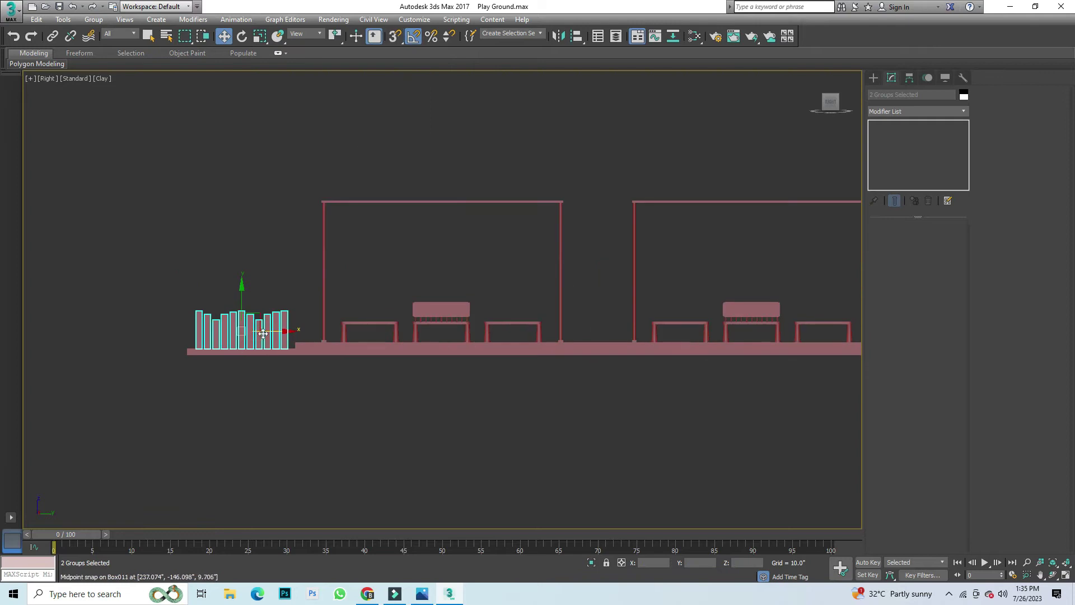
left_click_drag(263, 333, 362, 337, "shift")
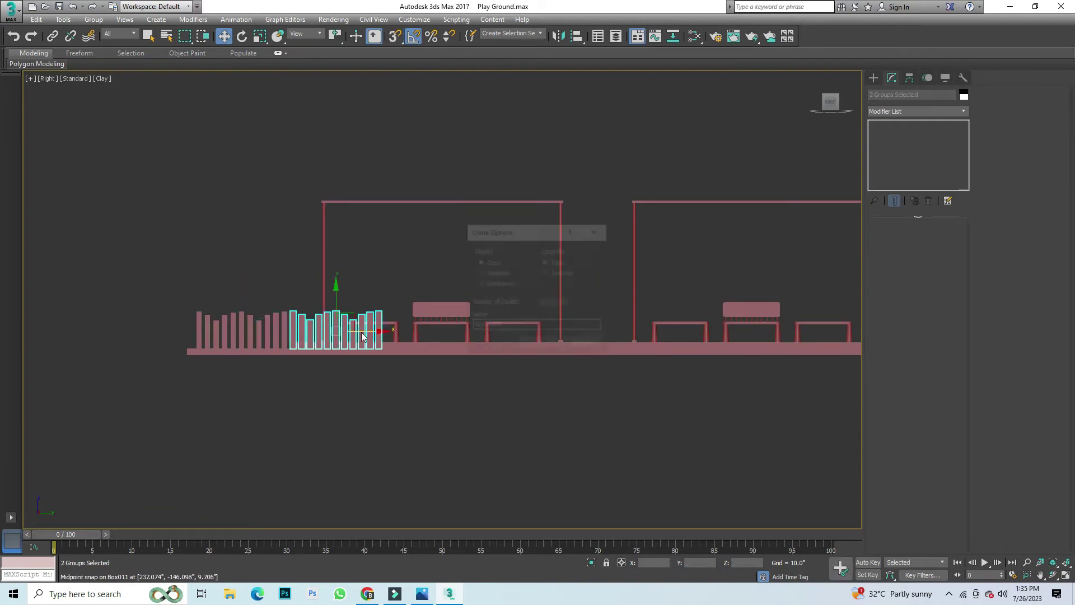
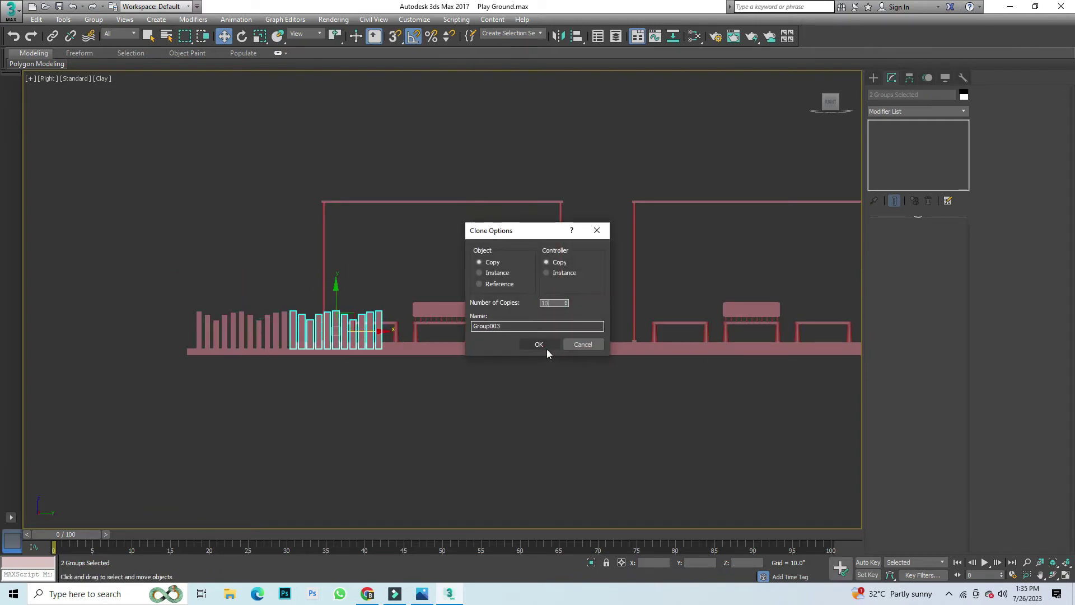
Step: Confirm ten copies of the picket fence section
left_click(539, 344)
scroll(409, 360, "down", 4)
scroll(756, 341, "up", 4)
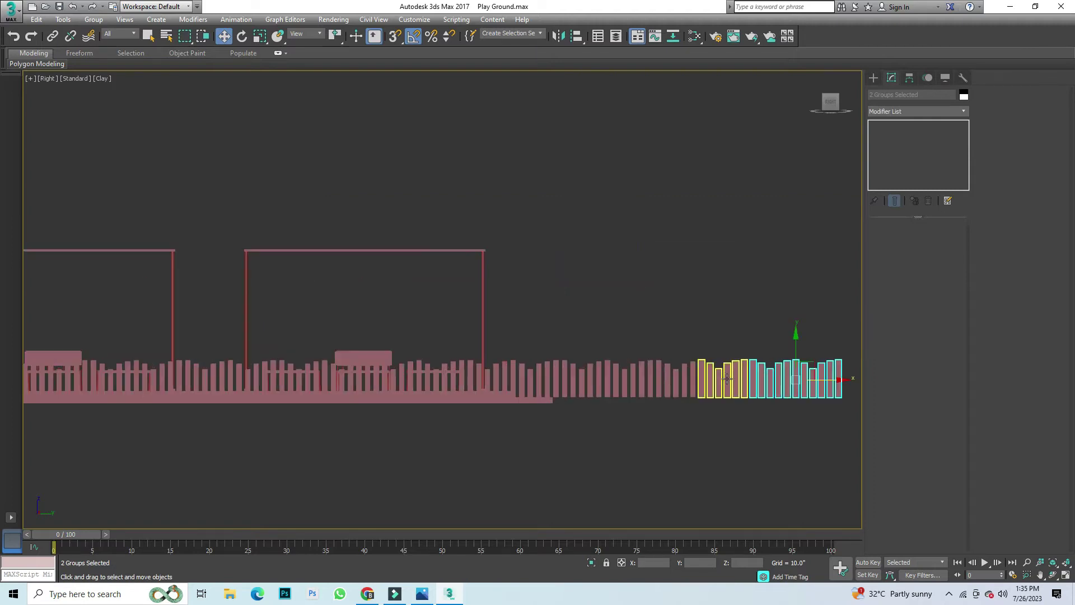
Step: Delete the surplus pickets overhanging the ground slab's end
key("Delete")
left_click_drag(667, 412, 667, 410)
key("Delete")
left_click_drag(684, 329, 587, 407)
key("Delete")
scroll(546, 388, "up", 4)
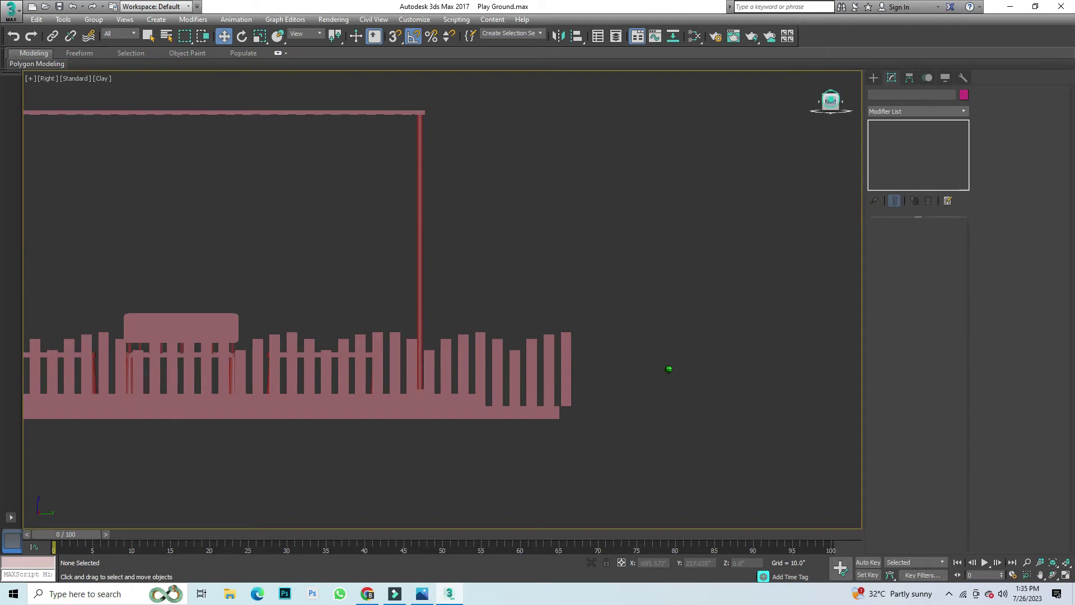
Step: Orbit around the playground to check the fence and select the near-end fence group
middle_click_drag(669, 369, 771, 406, "alt")
scroll(689, 284, "down", 5)
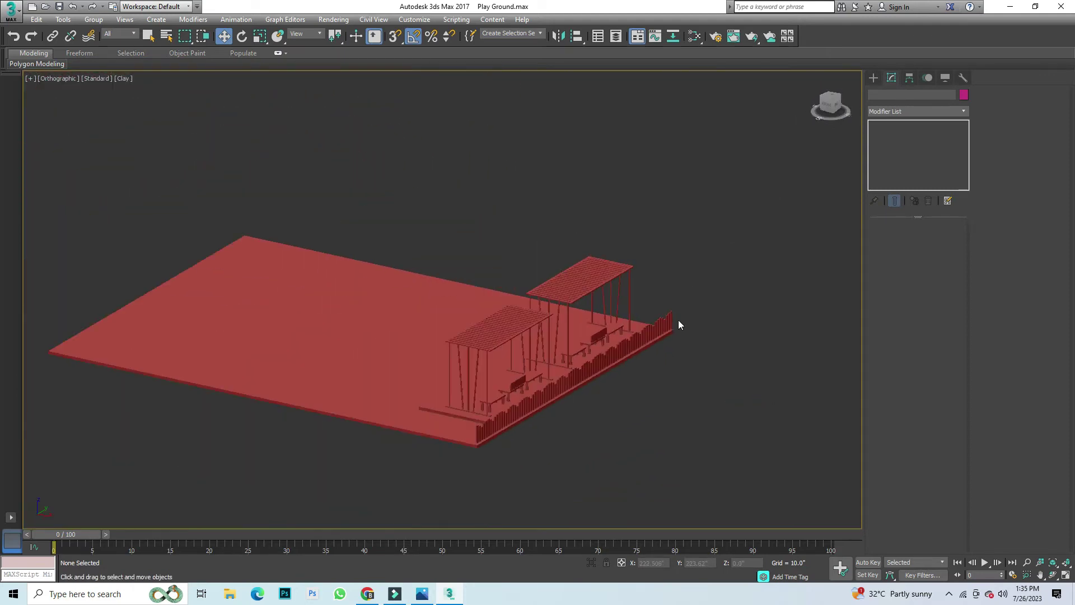
scroll(678, 324, "up", 4)
middle_click_drag(443, 300, 560, 305, "alt")
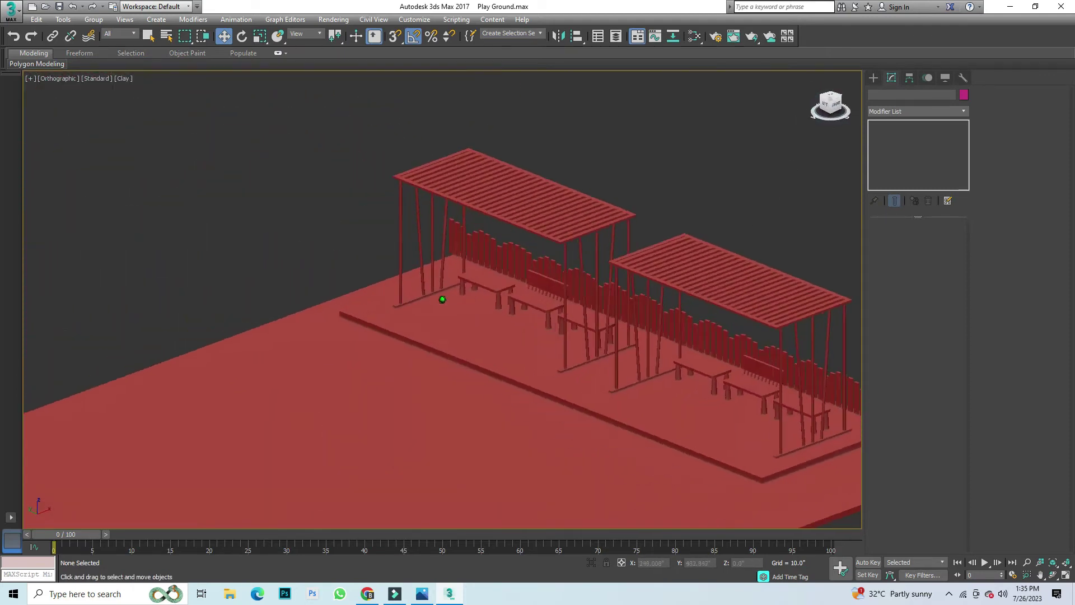
scroll(373, 224, "up", 6)
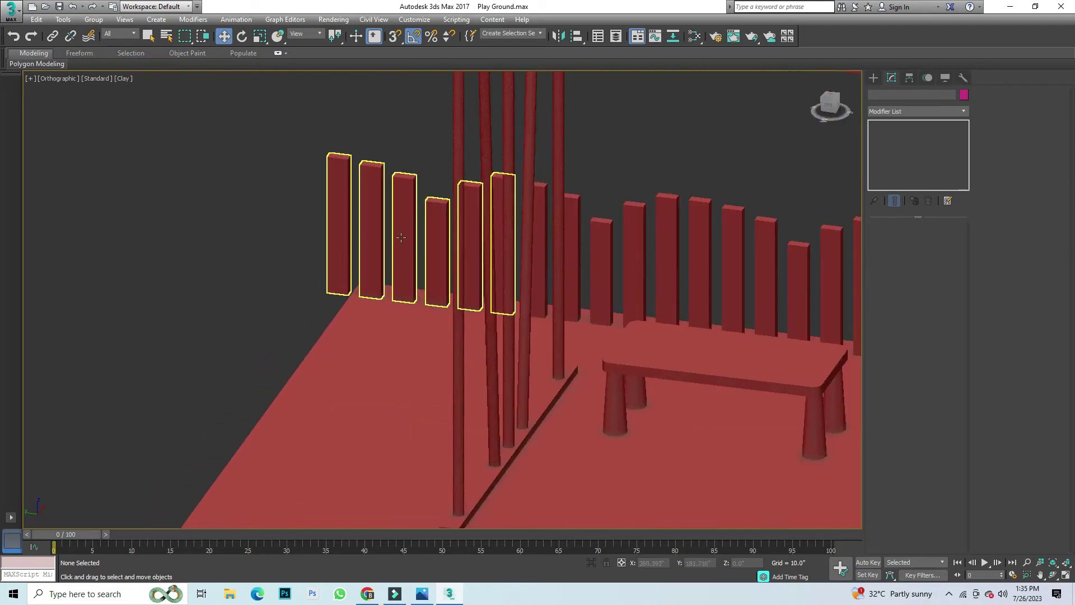
left_click(372, 220)
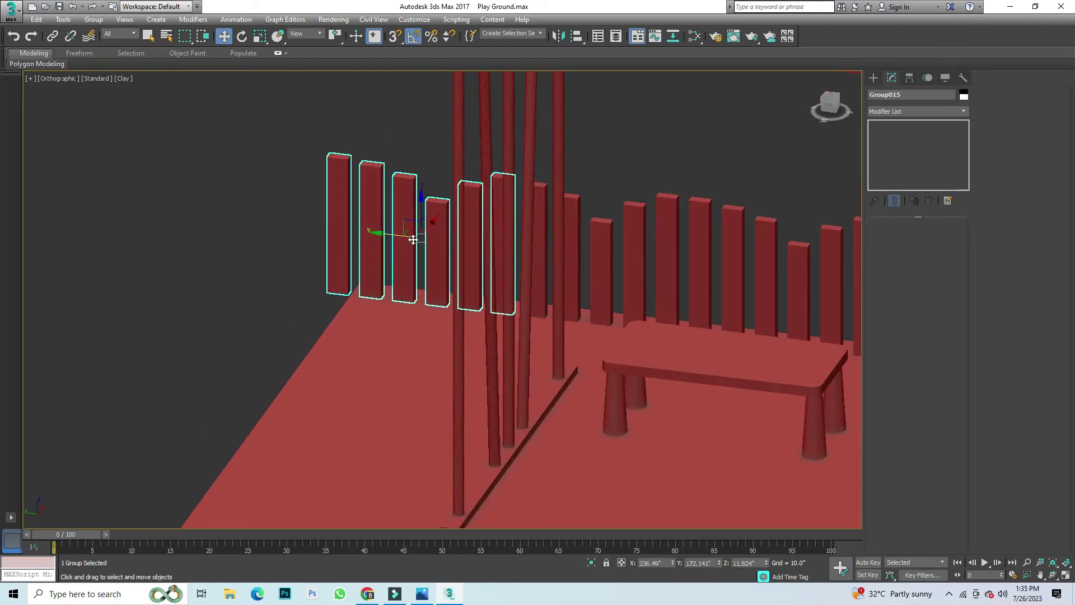
scroll(438, 234, "down", 4)
scroll(372, 248, "up", 2)
Step: Raise the red ground slab's rectangle length from 360.0 to 392.4 inches
scroll(376, 291, "up", 2)
left_click(377, 320)
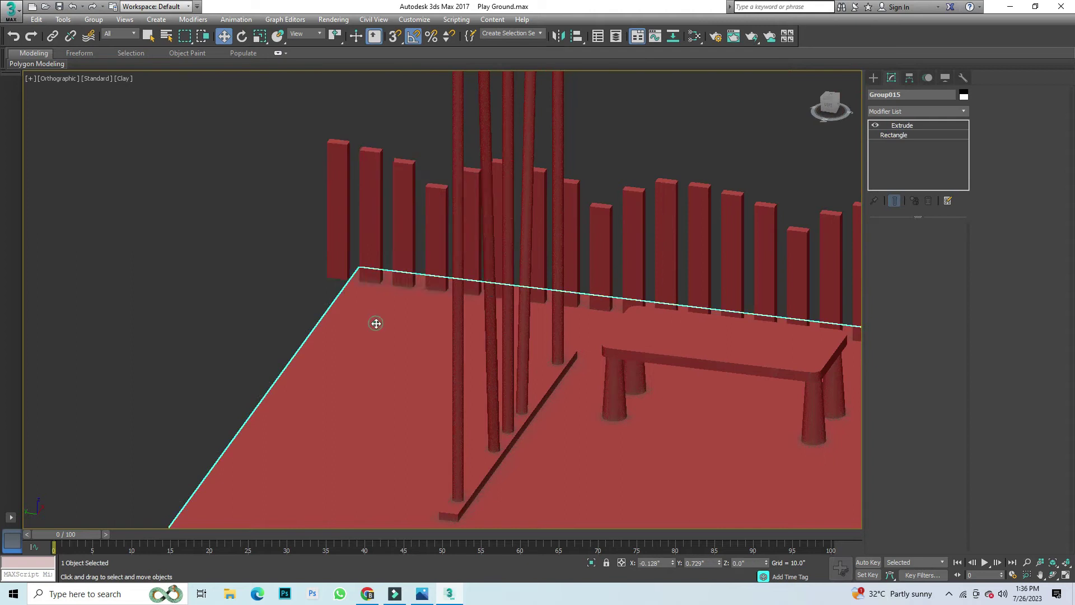
scroll(632, 155, "down", 3)
left_click(831, 109)
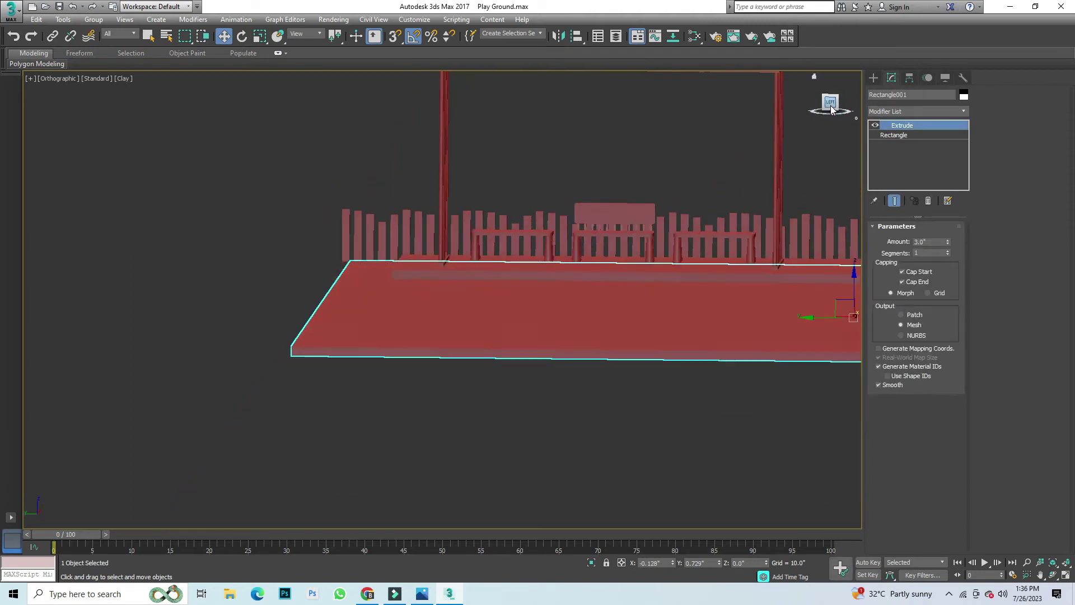
left_click(902, 137)
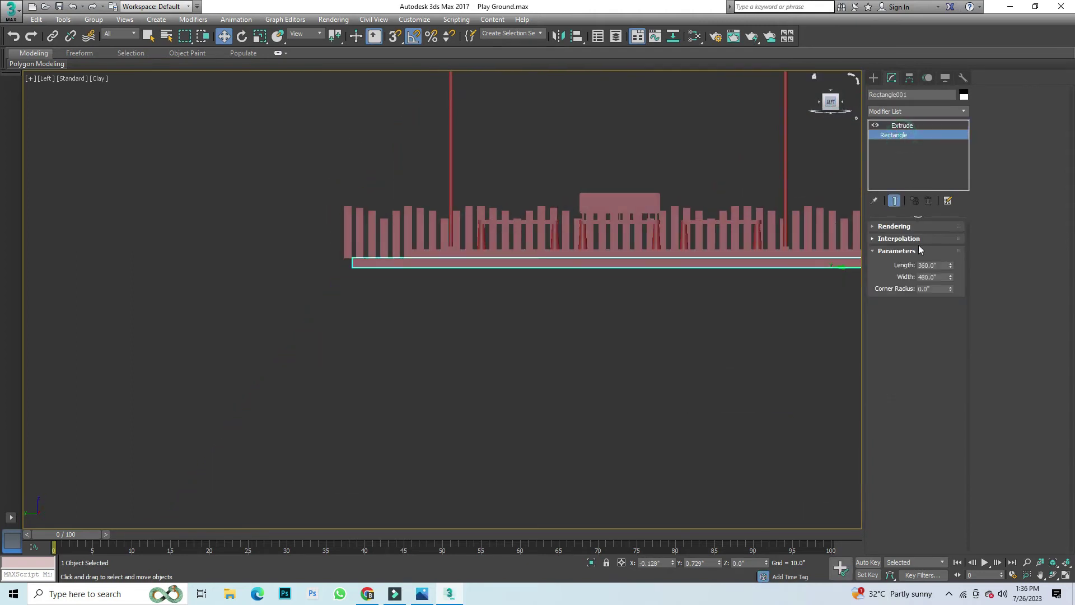
left_click_drag(950, 278, 948, 260)
scroll(381, 264, "down", 3)
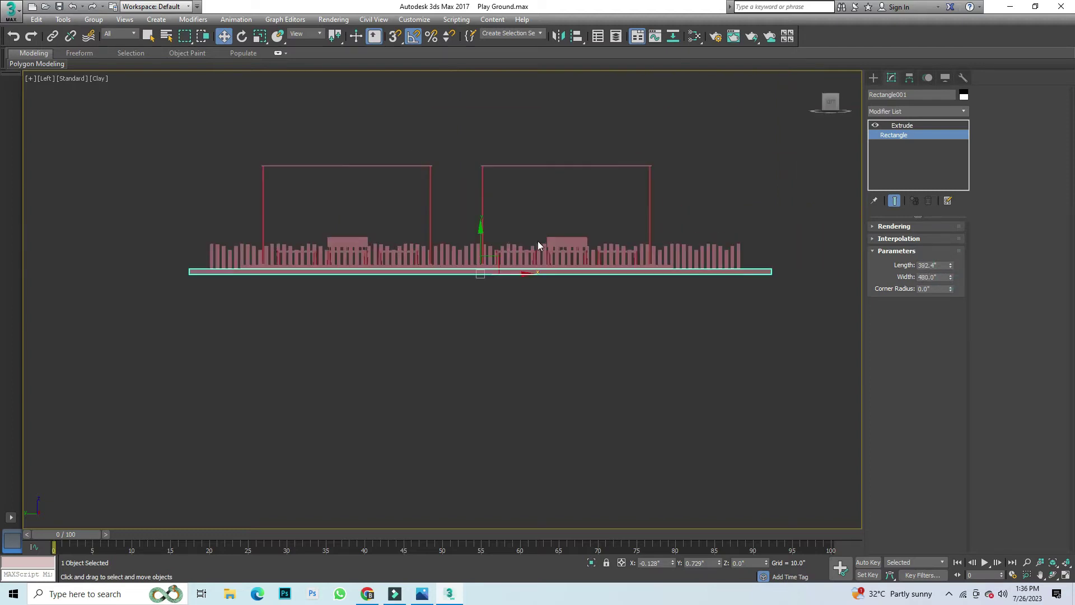
left_click(814, 222)
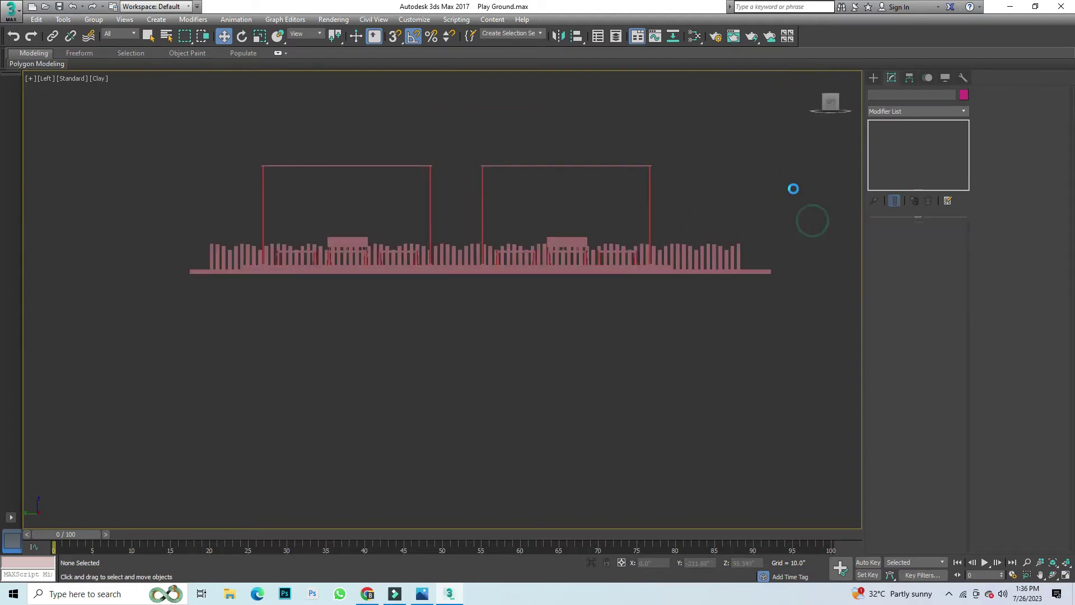
left_click_drag(831, 112, 835, 110)
Step: In Front view, clone one copy of the fence line and nudge it left
left_click(835, 109)
left_click_drag(557, 228, 507, 267)
scroll(537, 271, "down", 5)
middle_click_drag(463, 293, 727, 291)
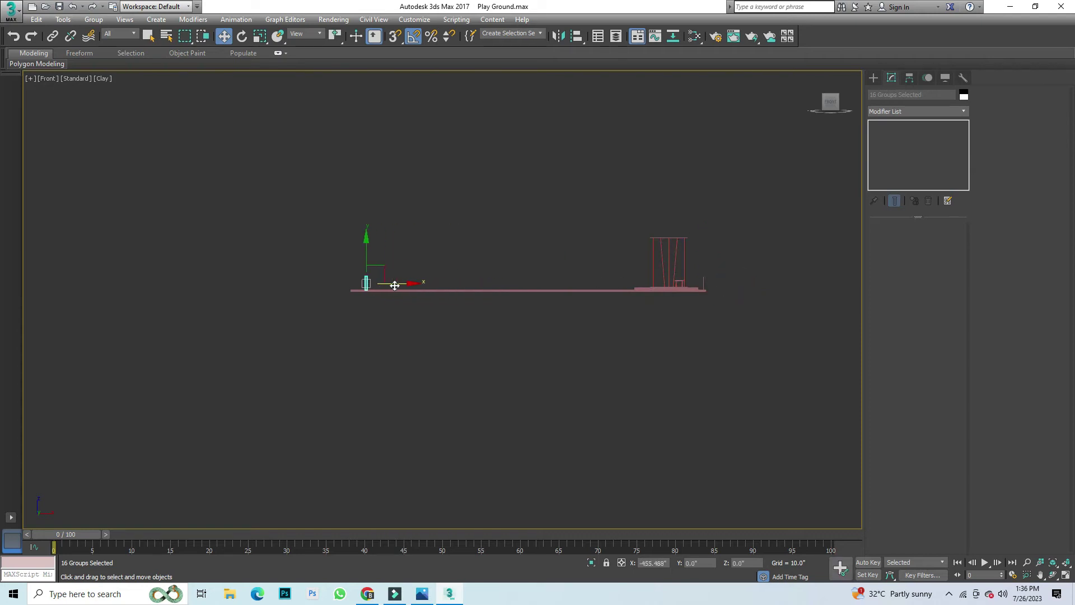
left_click_drag(392, 286, 395, 285, "shift")
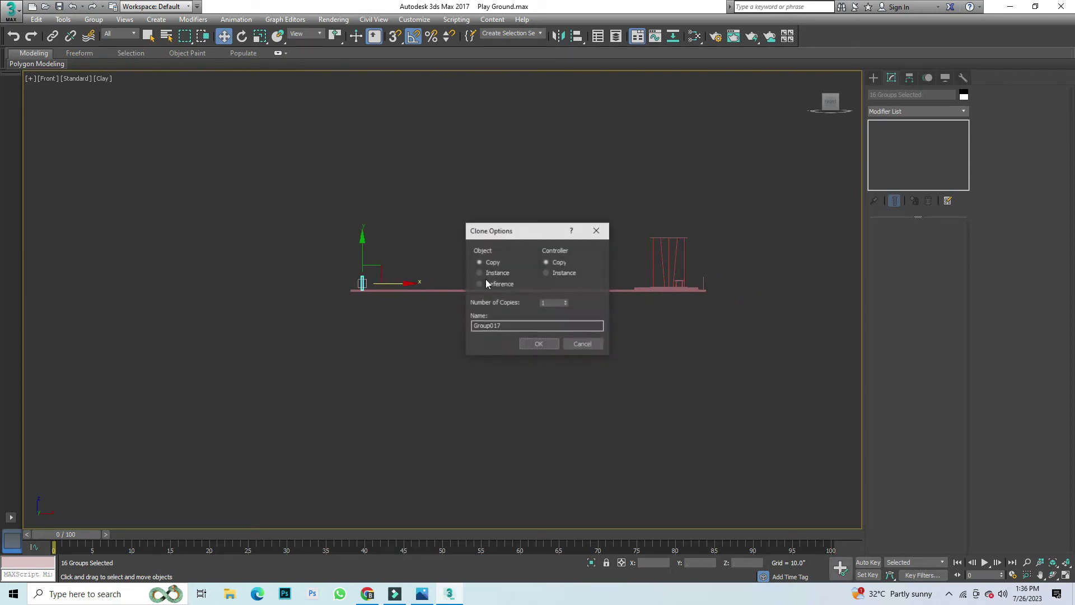
left_click(548, 346)
scroll(707, 277, "up", 5)
left_click_drag(717, 335, 709, 336)
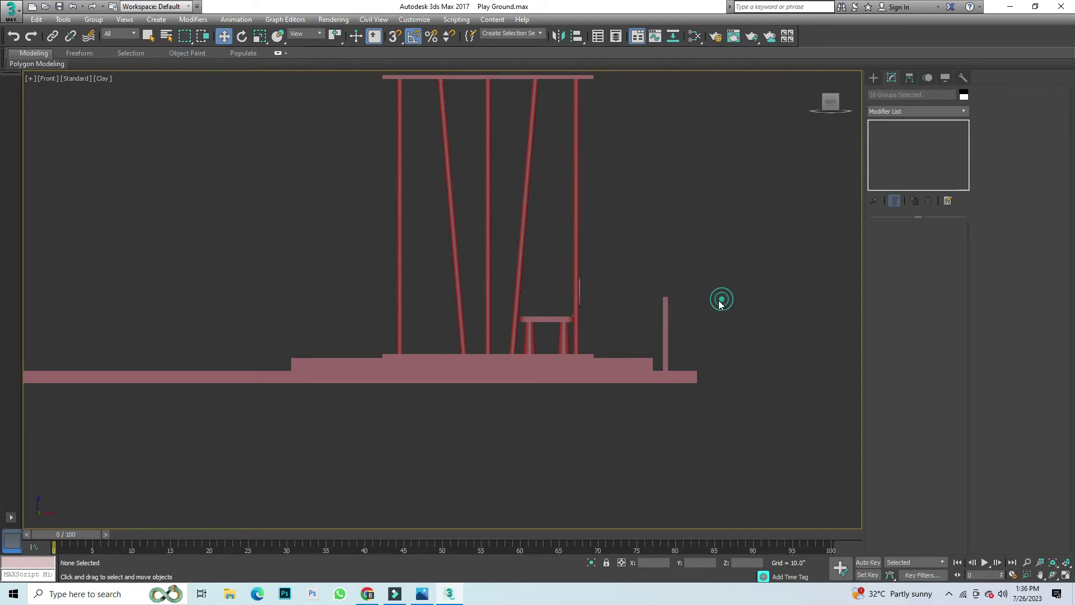
scroll(721, 303, "down", 5)
Step: Check the copy in 3D, then combine the fence pieces into one group, Group033
left_click_drag(826, 108, 550, 341)
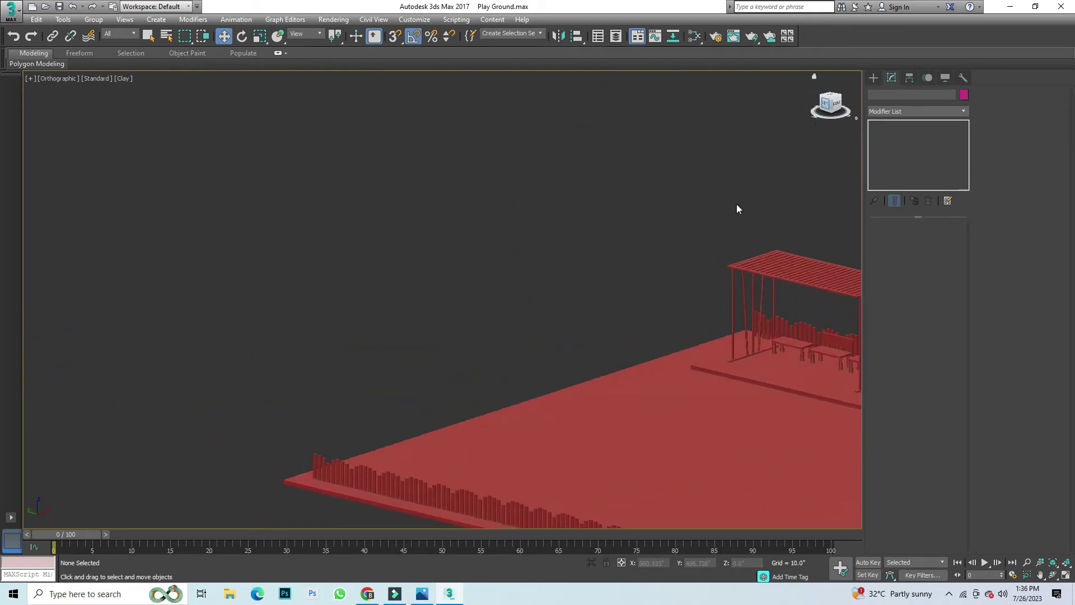
scroll(737, 207, "down", 3)
scroll(637, 396, "up", 4)
scroll(672, 420, "down", 4)
scroll(784, 425, "up", 4)
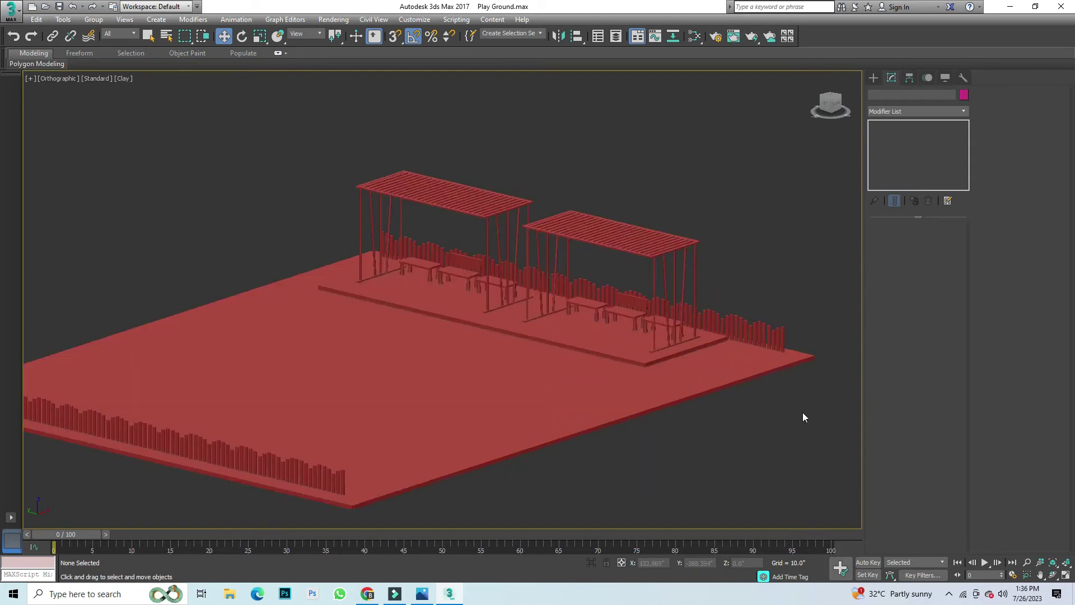
scroll(672, 224, "down", 1)
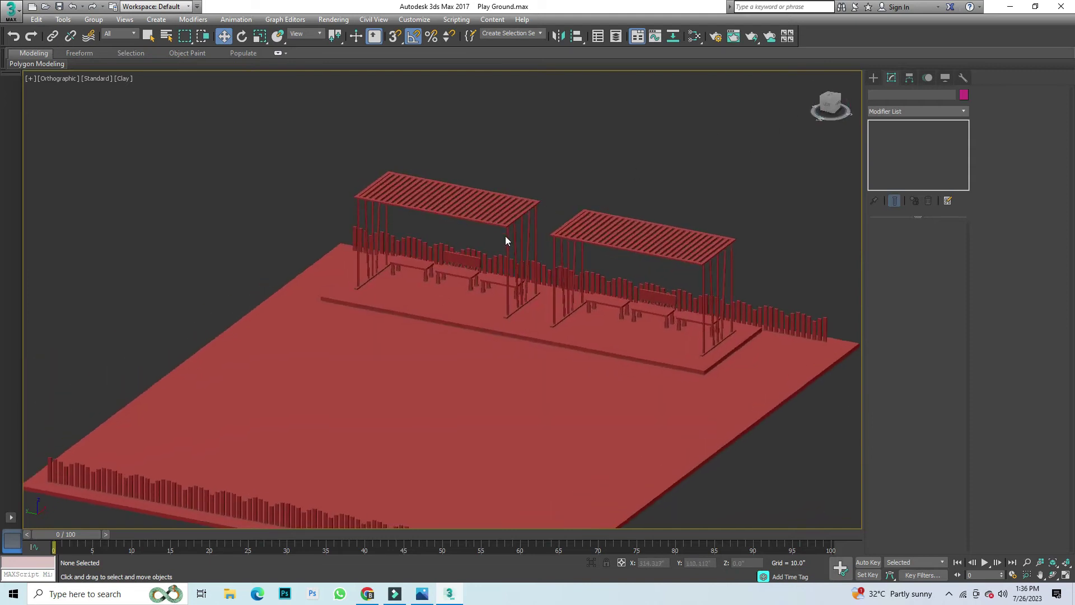
scroll(506, 238, "down", 3)
left_click(839, 105)
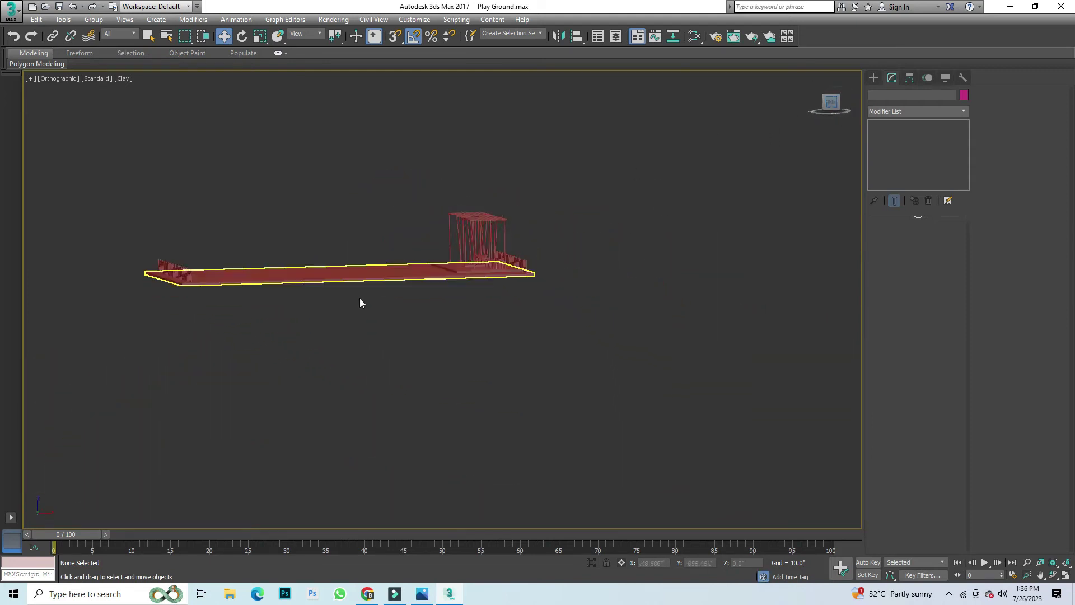
scroll(493, 263, "up", 2)
left_click_drag(586, 196, 547, 247)
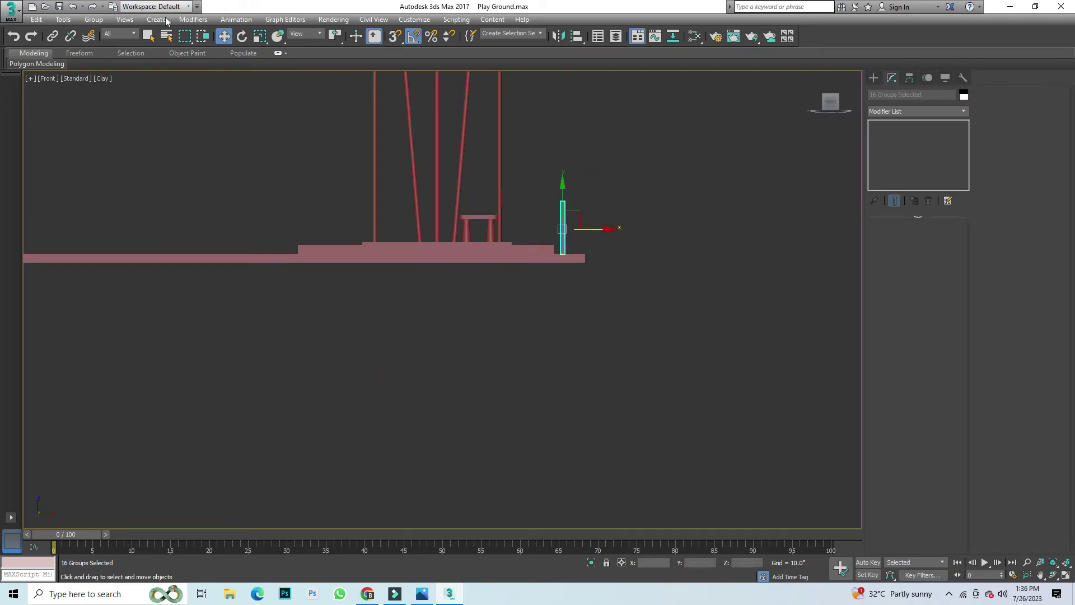
left_click(93, 19)
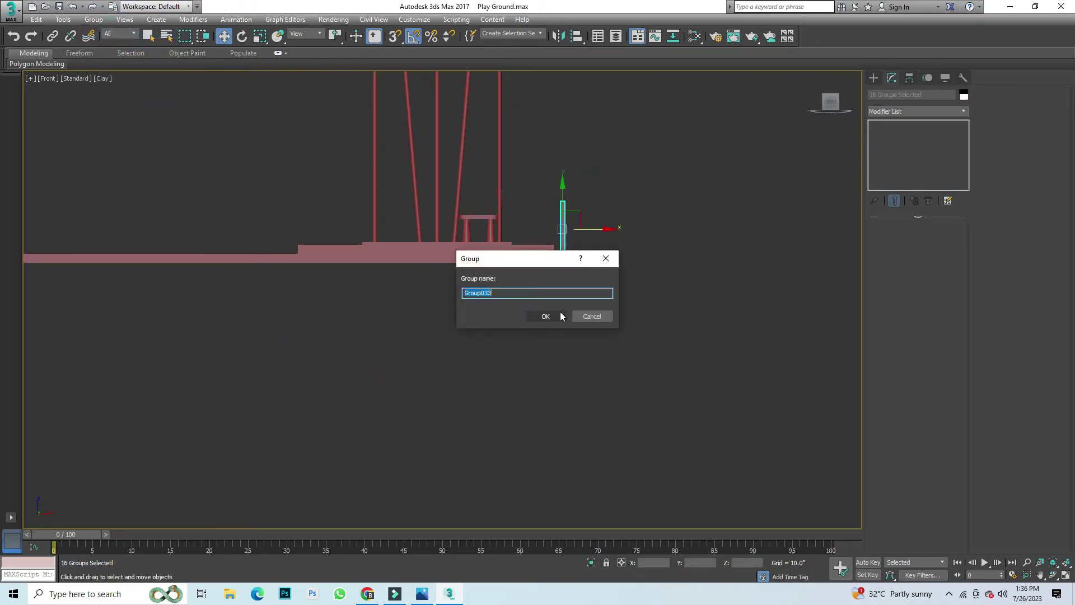
left_click(550, 315)
Step: Clone the grouped fence once and rotate the copy 90° about Z
scroll(712, 288, "down", 3)
scroll(709, 255, "down", 3)
left_click_drag(583, 269, 578, 270, "shift")
left_click(539, 342)
left_click(241, 36)
left_click_drag(573, 256, 618, 256)
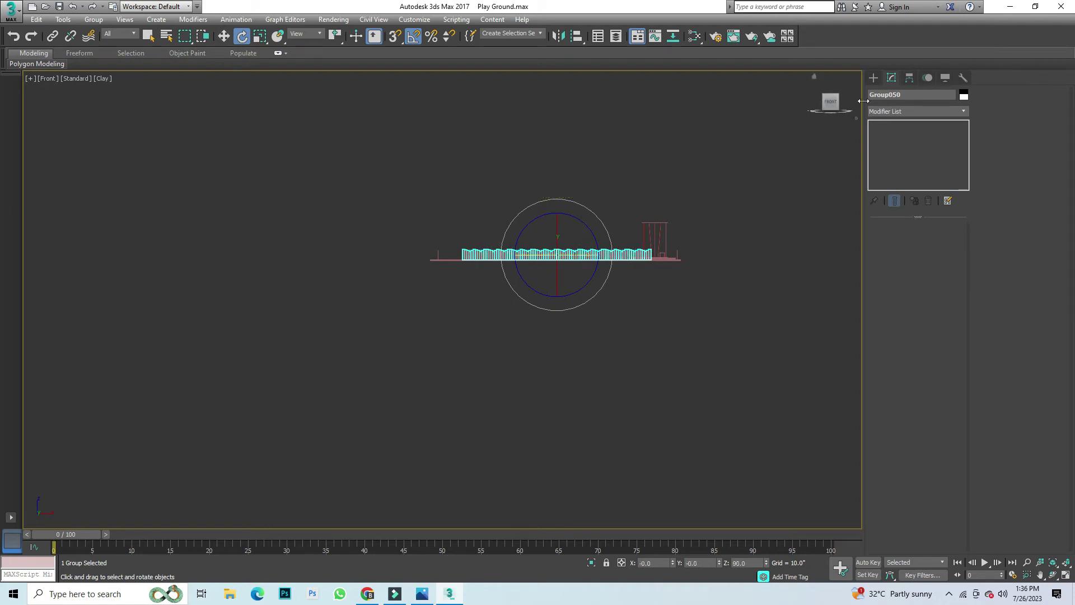
Step: Switch to the Top view with edged faces shown
left_click_drag(839, 102, 838, 104)
key("t")
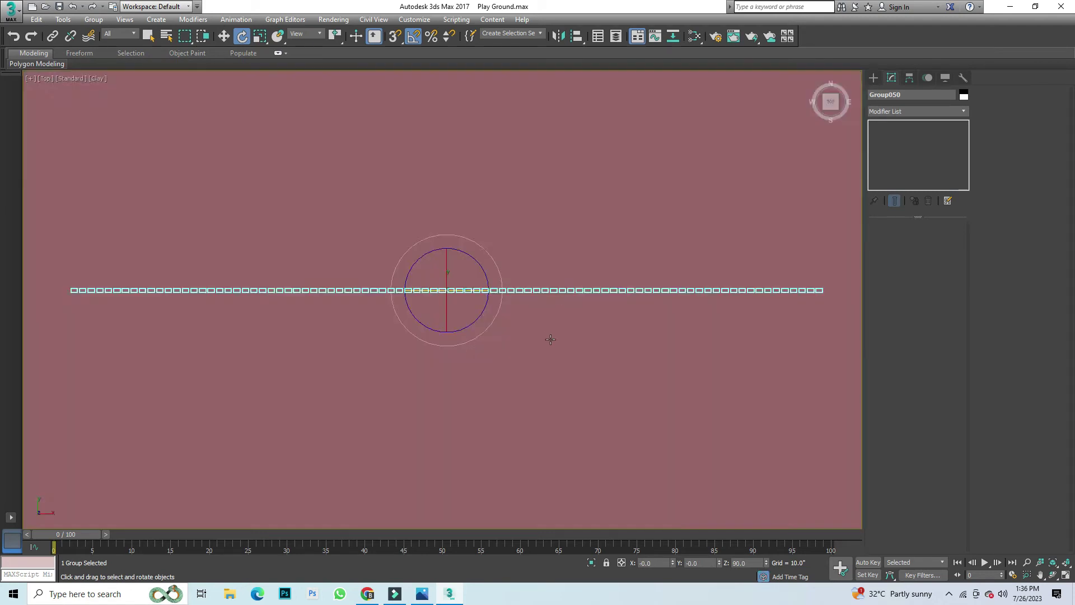
scroll(546, 305, "up", 5)
key("F4")
scroll(523, 320, "up", 2)
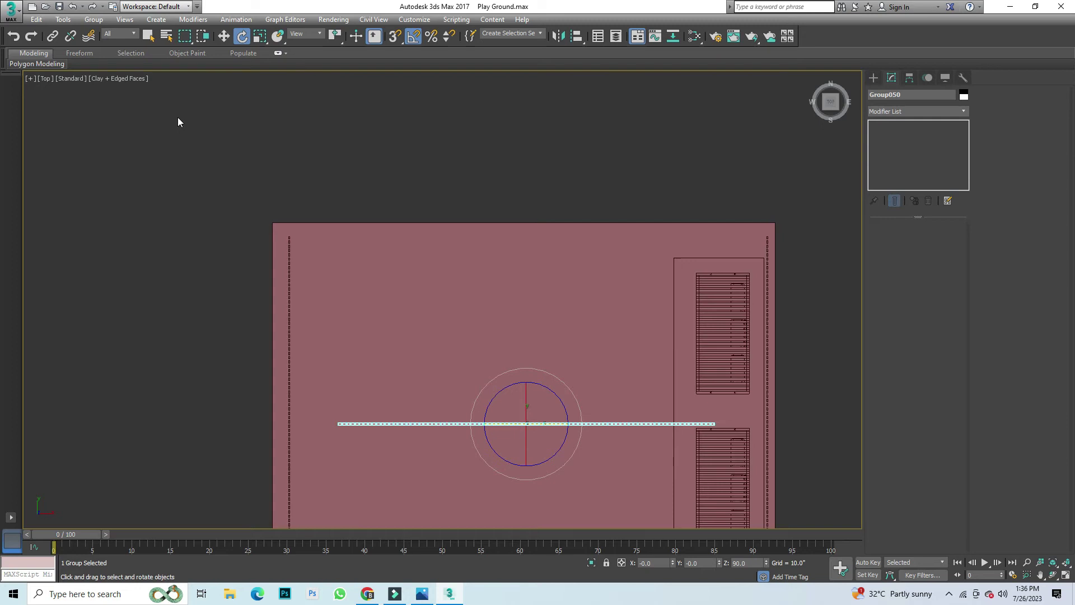
Step: Snap the rotated fence group onto the slab's top edge and shift it left
left_click(223, 37)
left_click_drag(532, 402, 507, 231)
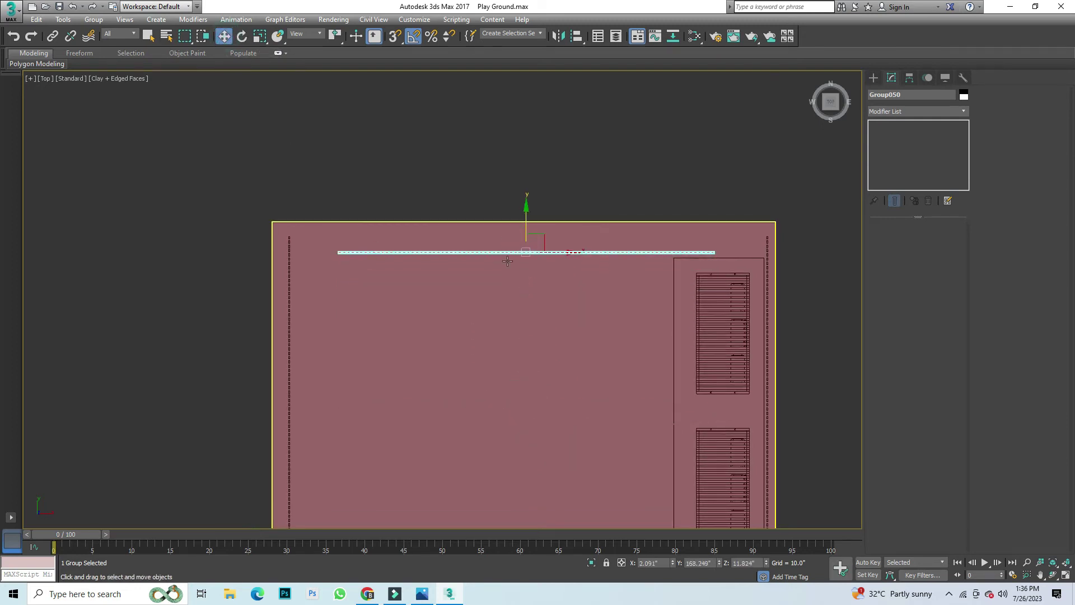
scroll(584, 212, "up", 3)
scroll(481, 291, "down", 4)
scroll(721, 242, "up", 5)
scroll(721, 242, "up", 3)
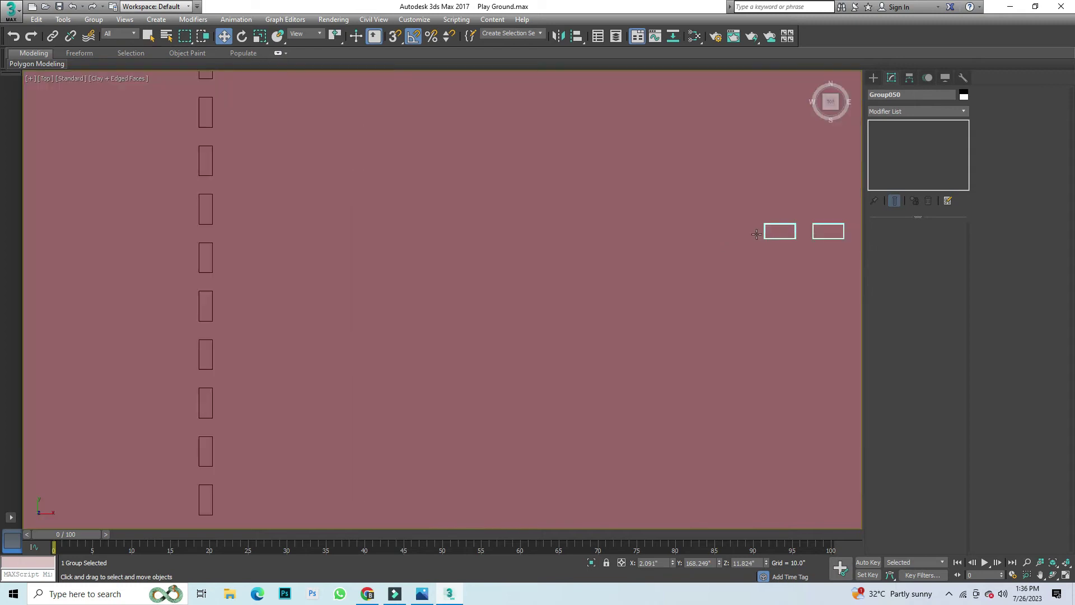
scroll(769, 230, "down", 5)
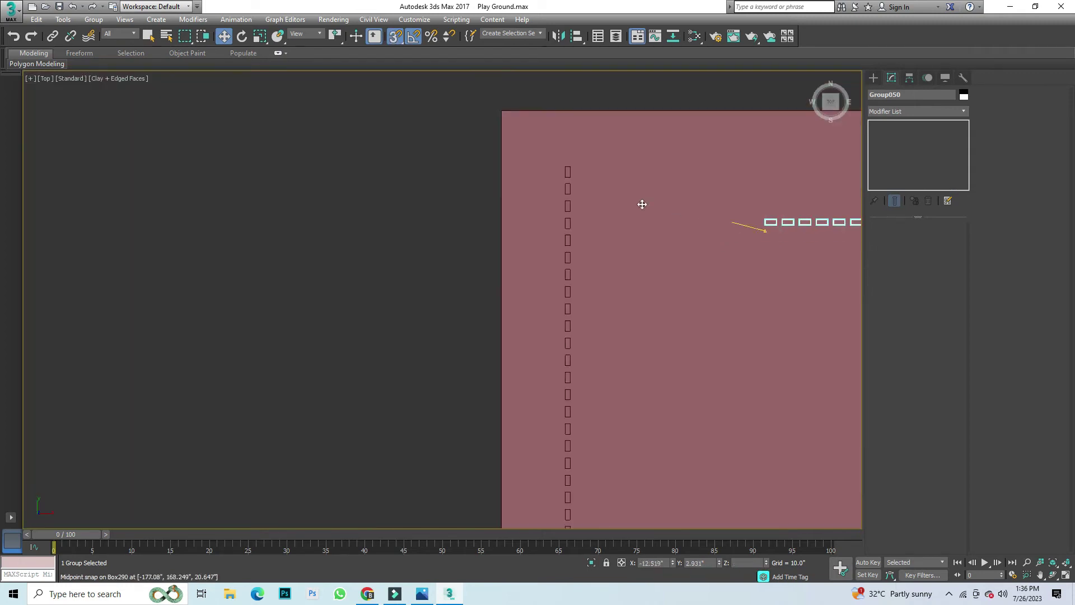
left_click_drag(769, 229, 574, 168)
scroll(574, 168, "up", 2)
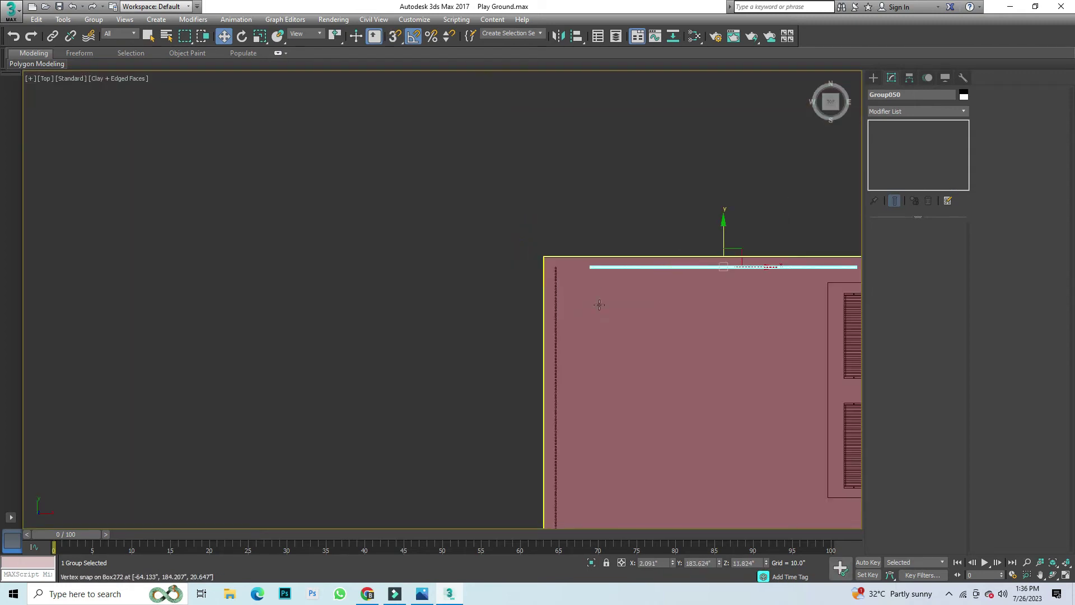
scroll(600, 304, "down", 3)
scroll(644, 295, "up", 4)
left_click_drag(569, 346, 538, 347)
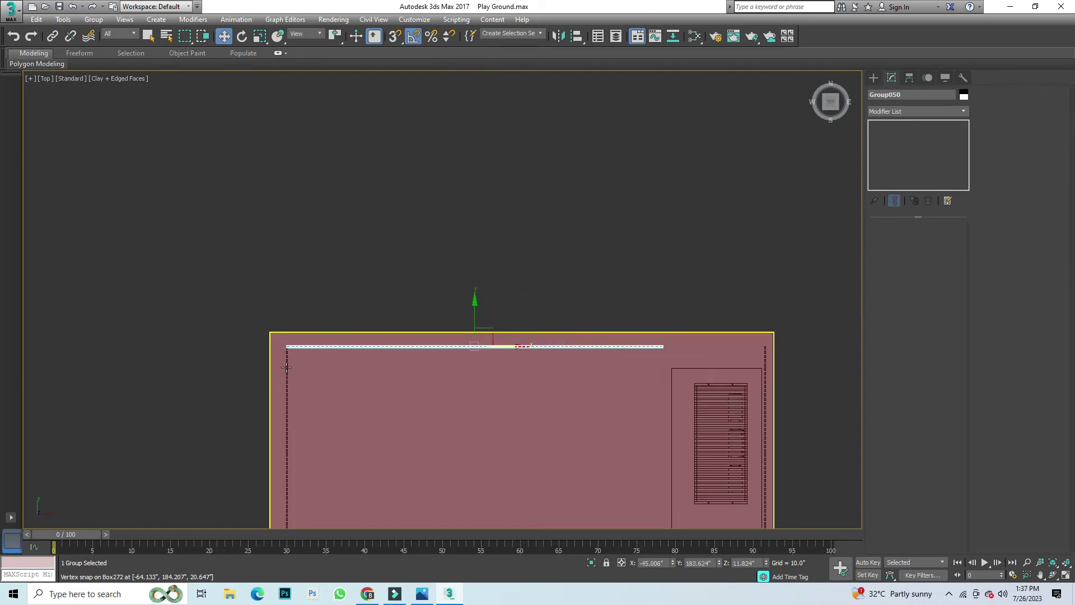
Step: Align the top box row with the left post column so the fences meet at the corner
scroll(287, 367, "up", 5)
scroll(293, 278, "up", 3)
scroll(255, 278, "up", 3)
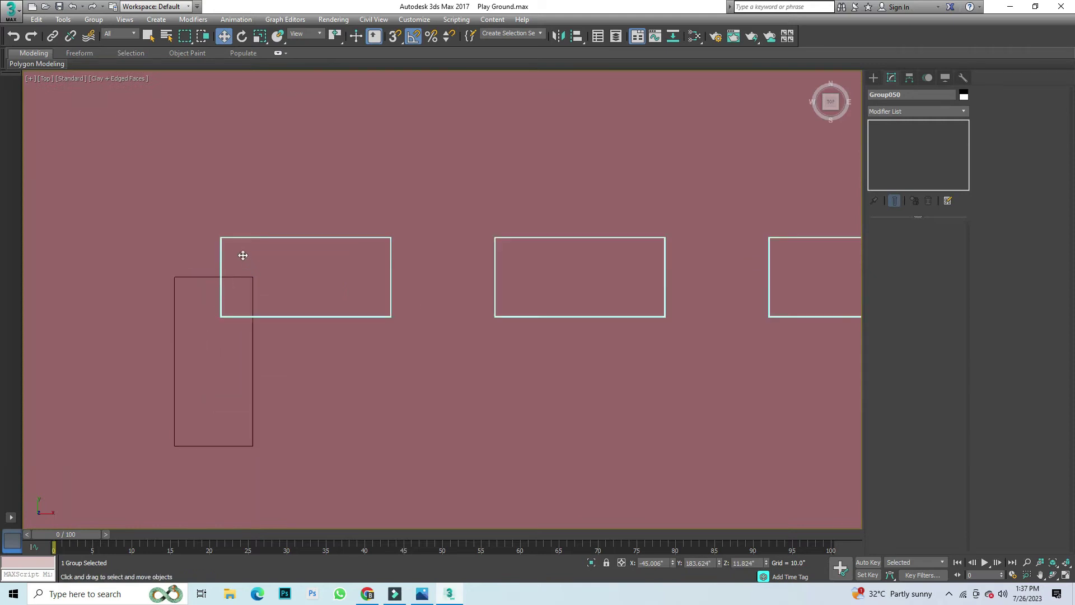
left_click_drag(236, 245, 174, 277)
scroll(184, 280, "down", 3)
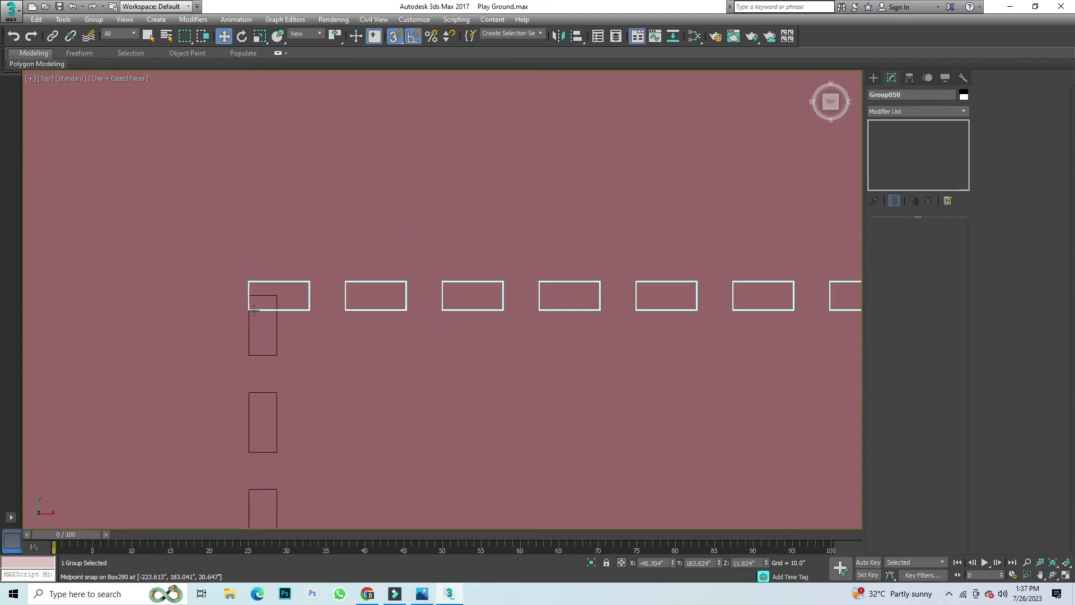
scroll(209, 305, "down", 4)
scroll(208, 305, "down", 5)
middle_click_drag(313, 358, 157, 361)
scroll(232, 362, "down", 2)
scroll(199, 375, "up", 3)
scroll(198, 375, "up", 2)
Step: Ungroup all the fence groups into separate post boxes
left_click(93, 19)
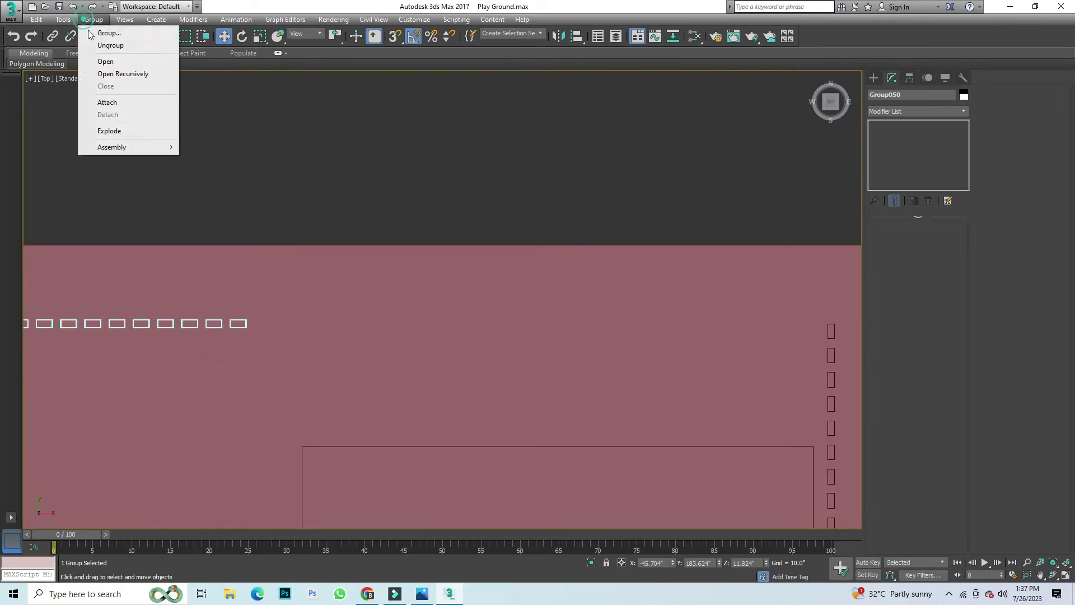
key("ctrl+a")
left_click(93, 19)
left_click(110, 45)
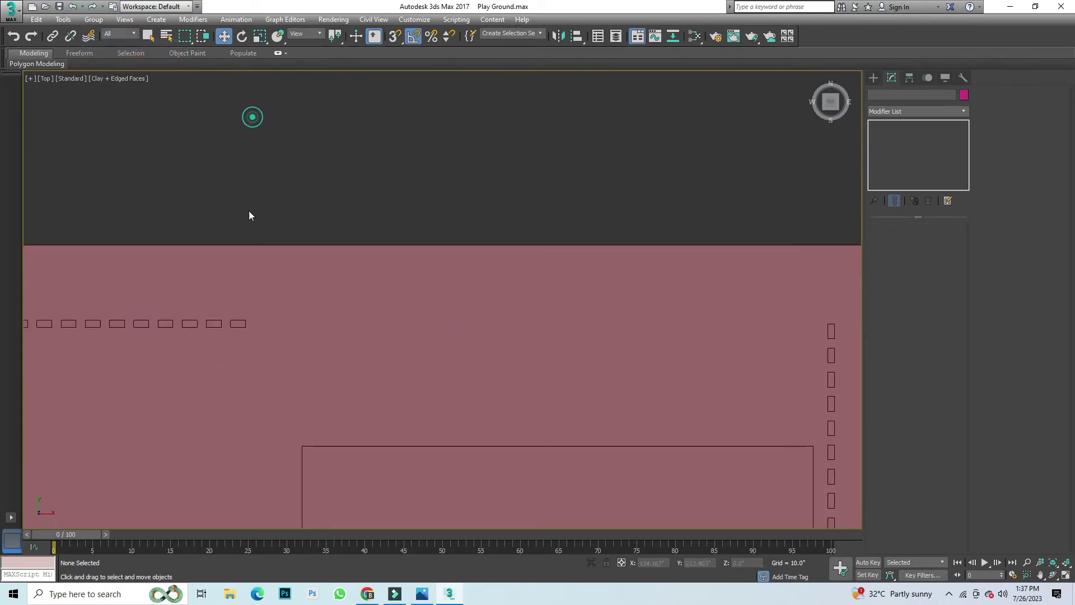
left_click(237, 323)
key("ctrl+z")
left_click(94, 20)
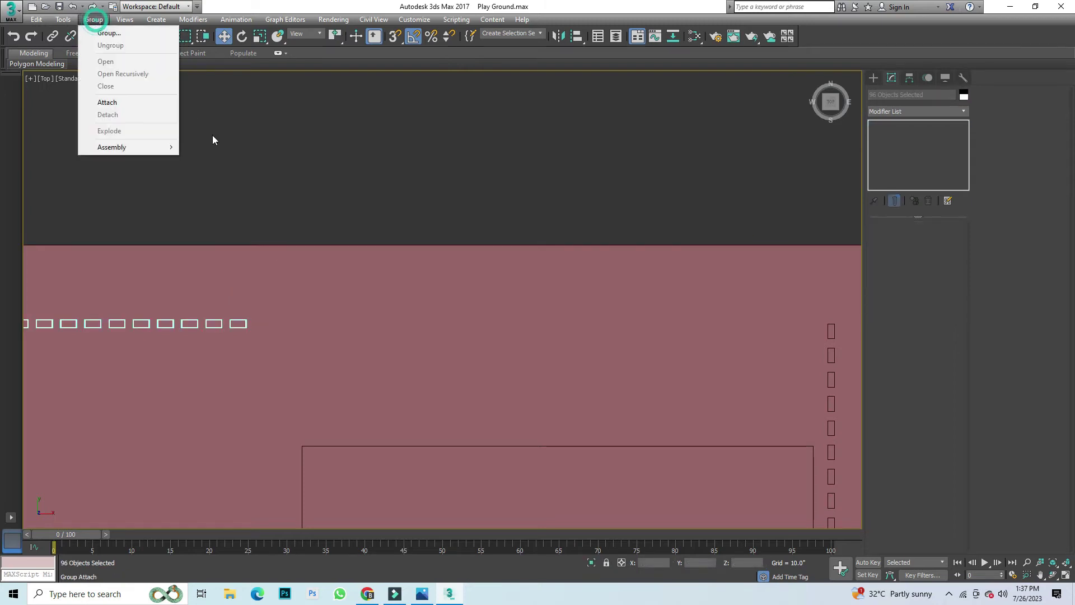
left_click(276, 166)
Step: Select the eight post boxes forming one picket section of the top row
left_click(214, 324)
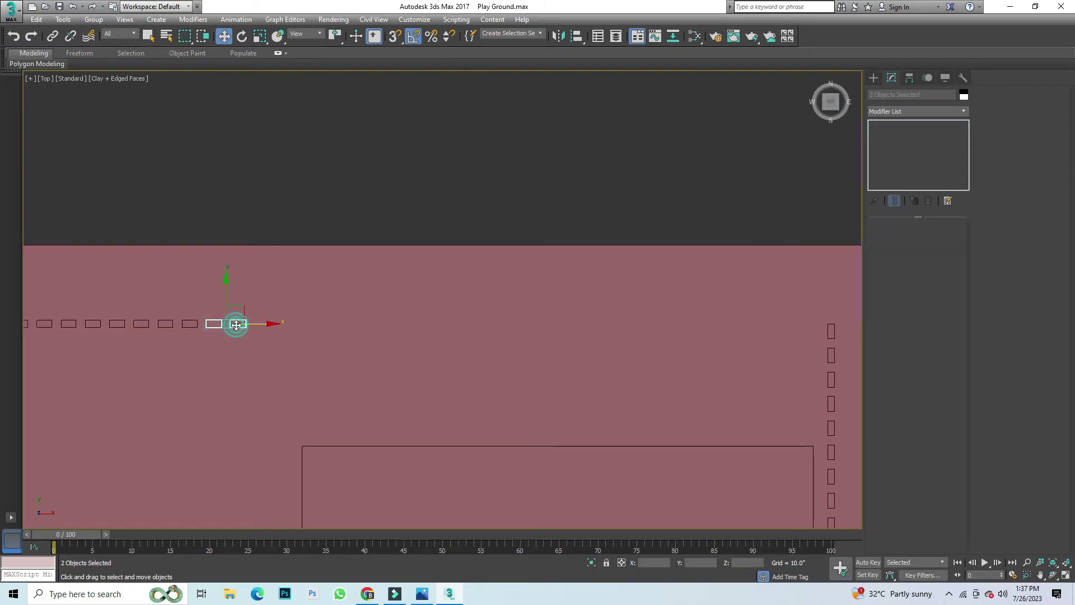
left_click(134, 325, "ctrl")
left_click(189, 324, "ctrl")
scroll(181, 327, "up", 3)
scroll(415, 343, "down", 2)
scroll(441, 345, "down", 1)
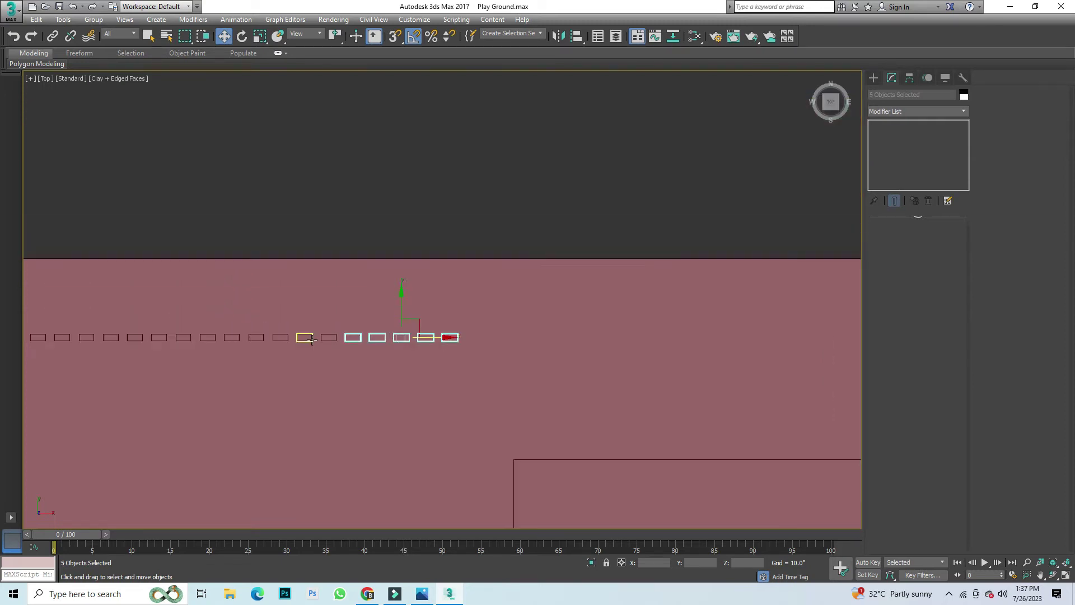
scroll(303, 336, "up", 3)
left_click(291, 333, "ctrl")
left_click(356, 335, "ctrl")
scroll(244, 333, "down", 3)
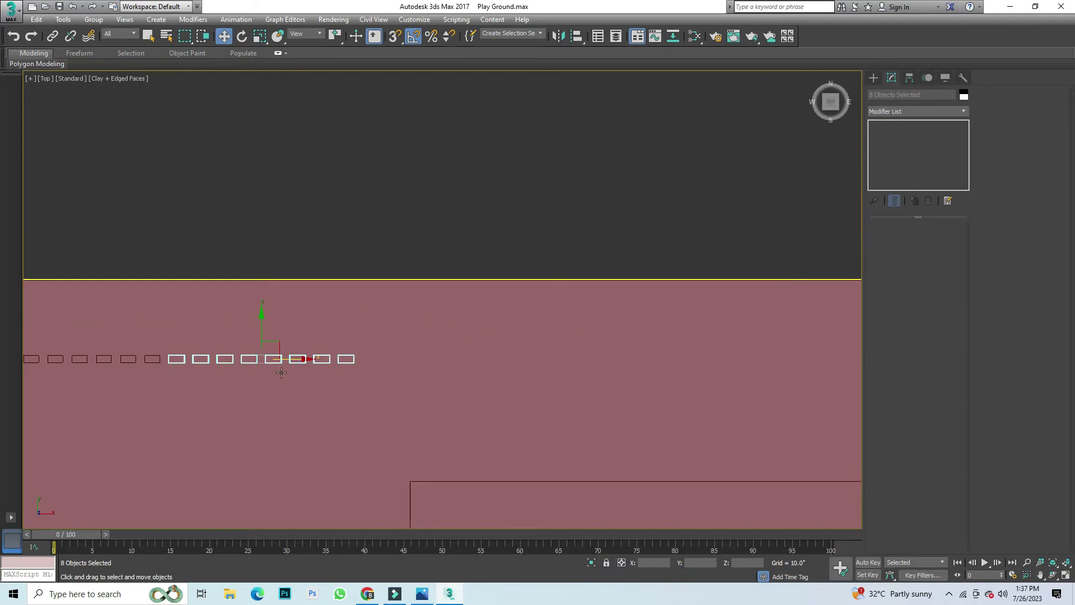
scroll(280, 367, "down", 1)
scroll(303, 364, "up", 1)
Step: Make six copies of the eight-box section rightward and delete the surplus boxes past the corner
left_click_drag(213, 383, 348, 383, "shift")
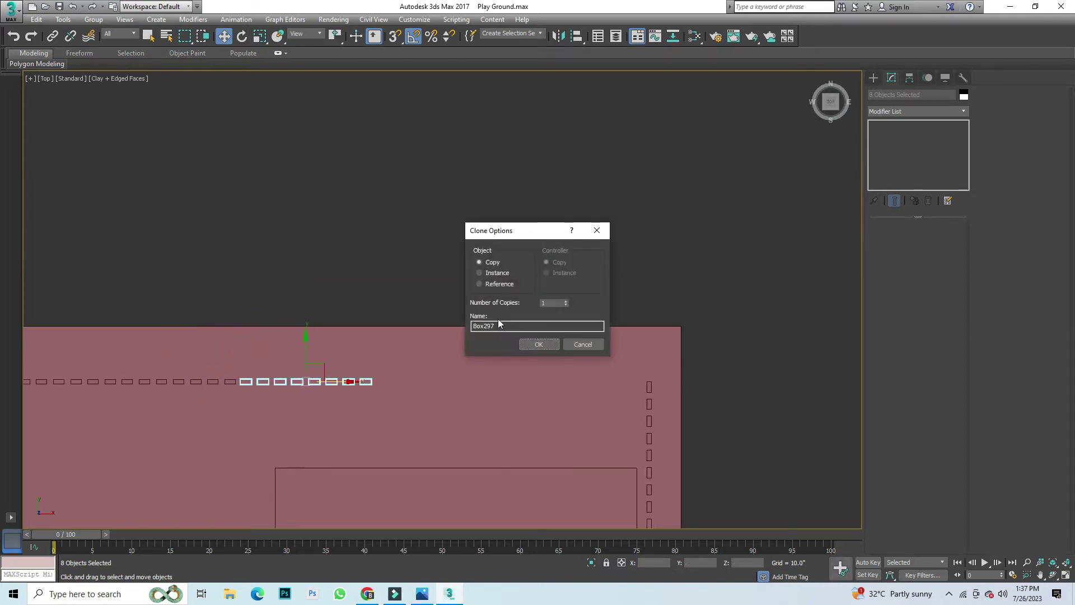
left_click(541, 347)
middle_click_drag(840, 387, 656, 384)
scroll(656, 384, "down", 1)
key("Delete")
mouse_move(526, 335)
left_mouse_down()
mouse_move(363, 413)
mouse_move(299, 411)
left_mouse_up()
key("Delete")
scroll(272, 372, "up", 5)
left_click(358, 390)
key("Delete")
scroll(501, 269, "down", 5)
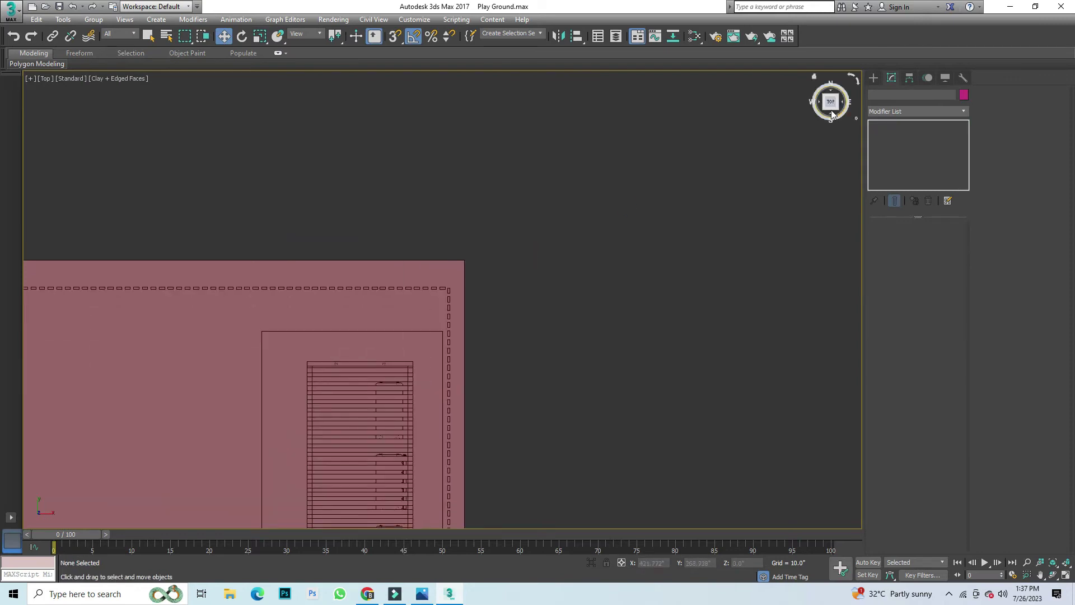
Step: Ungroup the picket-bar group Group033 in the side view
left_click_drag(832, 115, 818, 140)
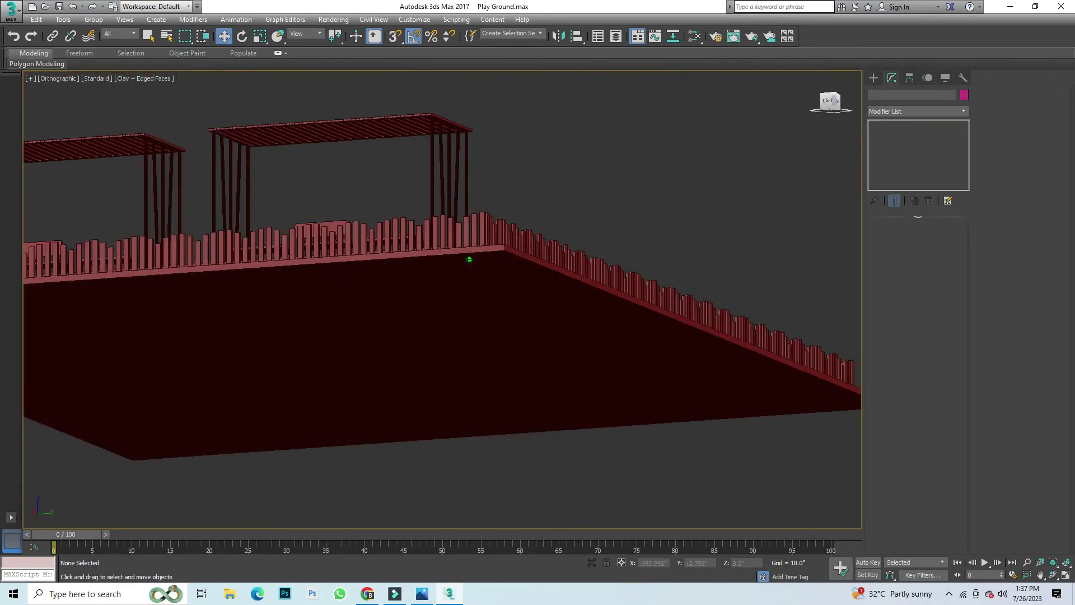
middle_click_drag(469, 259, 456, 248, "alt")
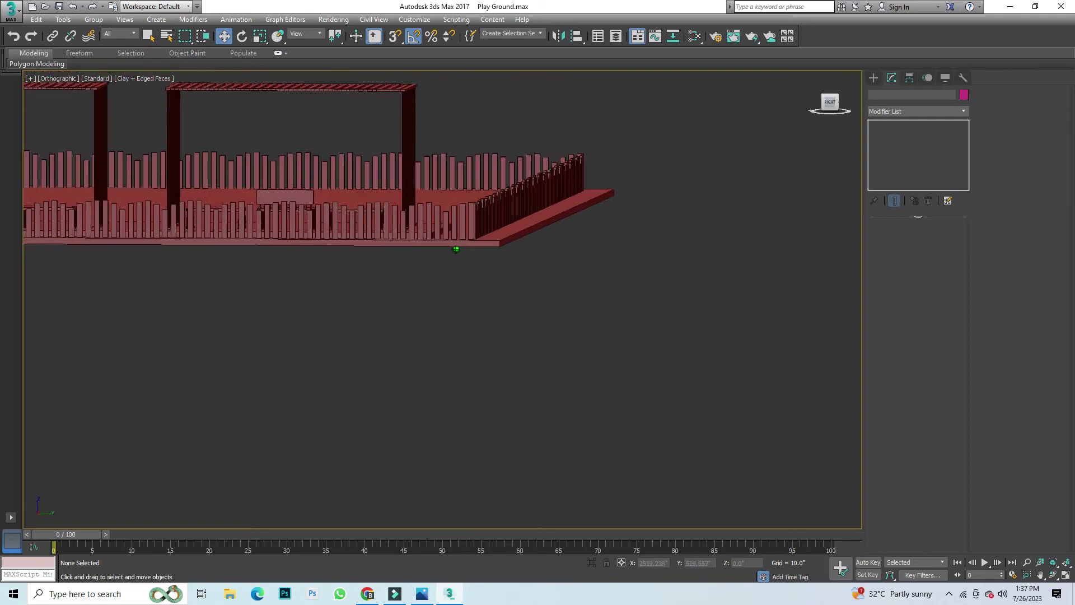
scroll(546, 189, "up", 5)
scroll(546, 189, "up", 3)
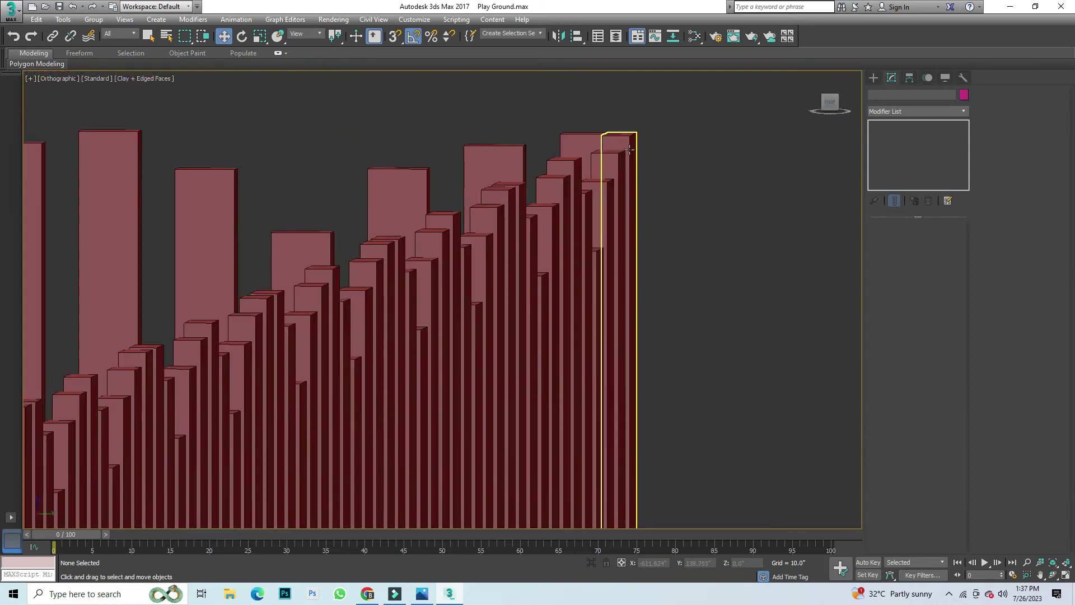
scroll(718, 150, "down", 3)
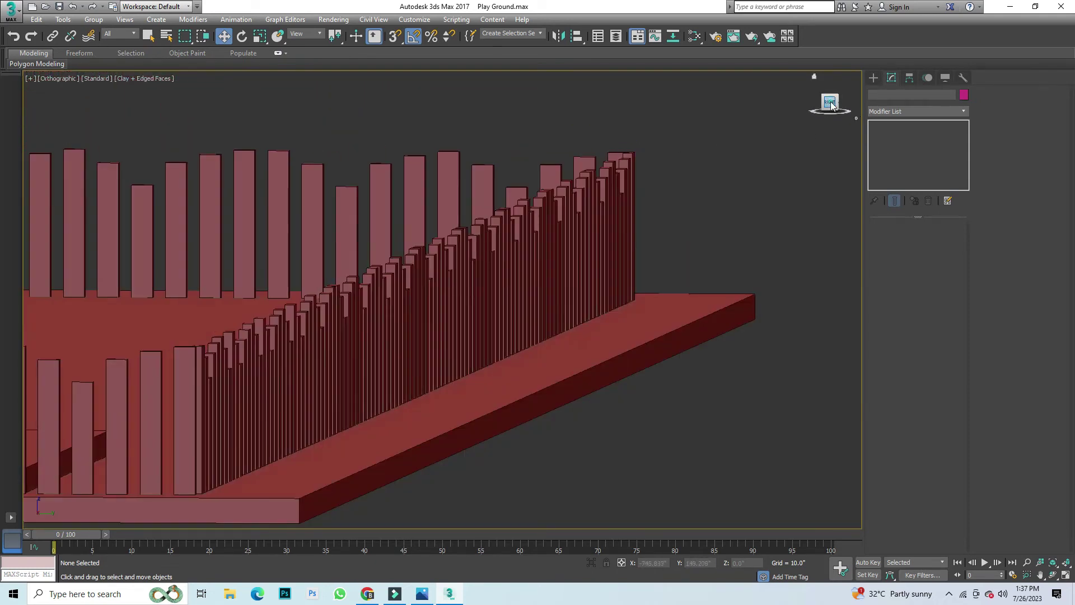
left_click(831, 105)
scroll(442, 338, "up", 2)
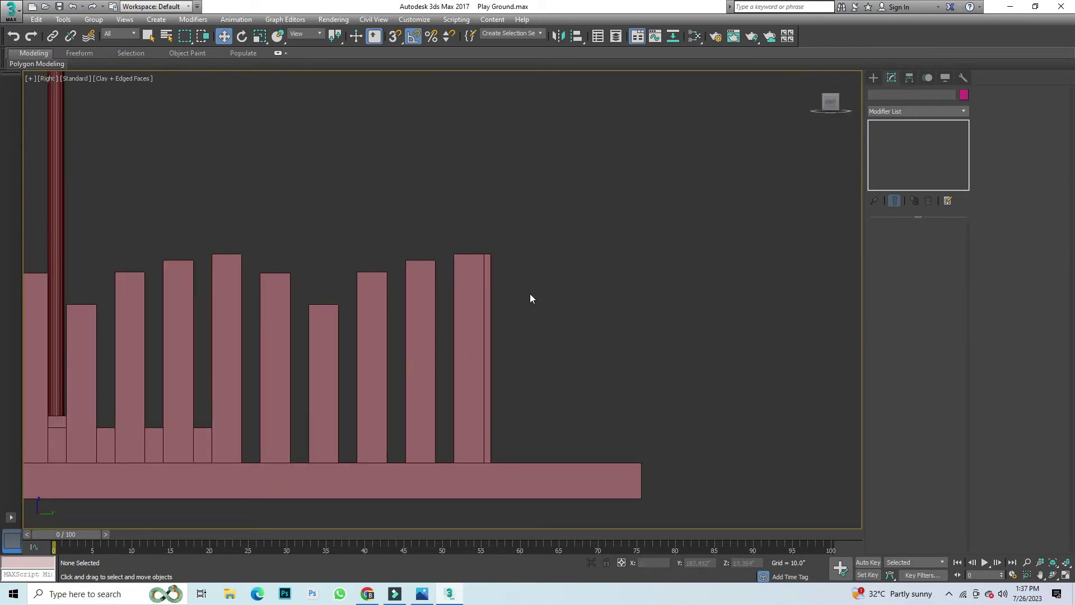
left_click_drag(442, 342, 443, 342)
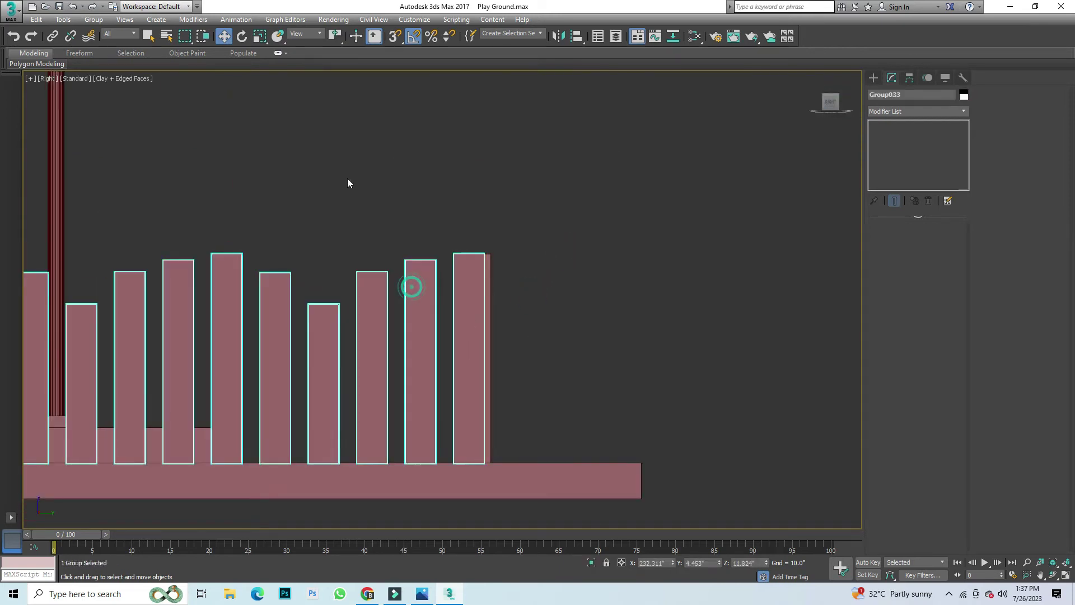
left_click(94, 19)
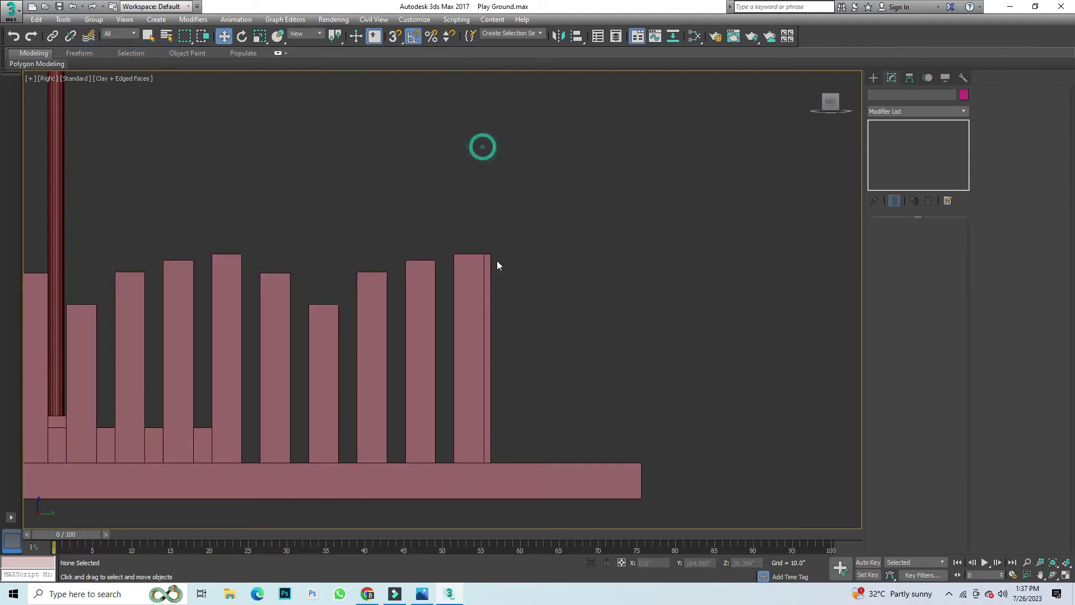
Step: Clone the right-end fence row to the slab's left end as a 98-box copy
left_click_drag(506, 268, 488, 282)
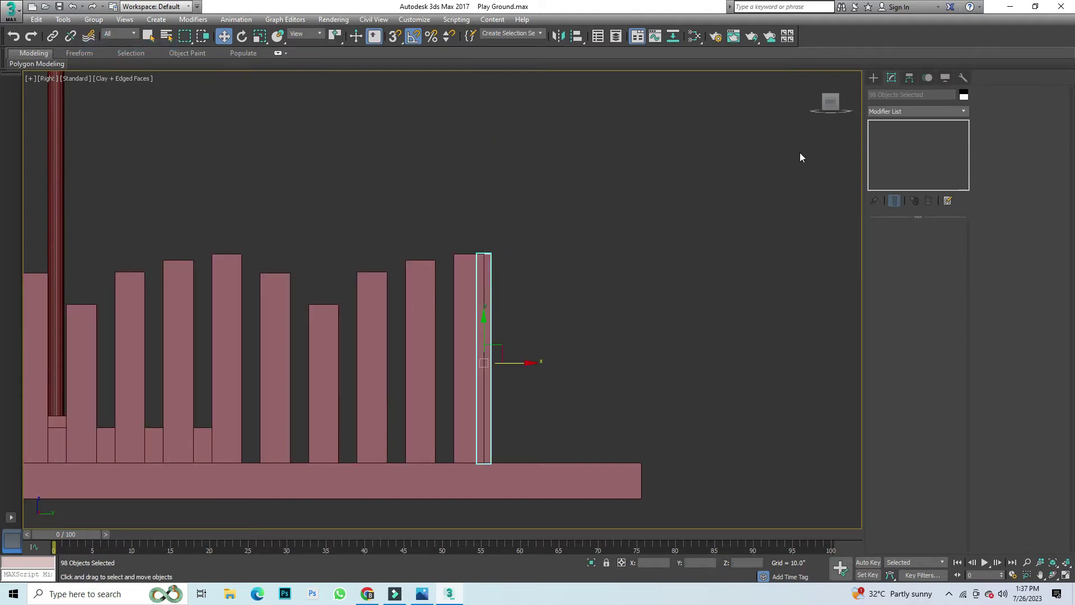
left_click_drag(828, 120, 589, 245)
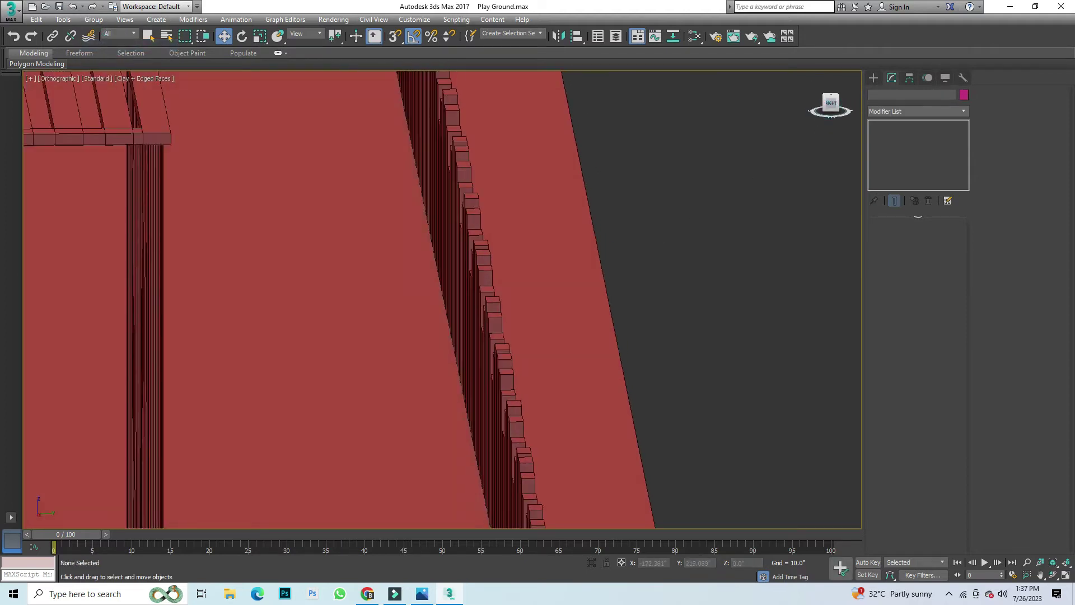
left_click(589, 245)
scroll(722, 368, "down", 5)
scroll(721, 368, "down", 4)
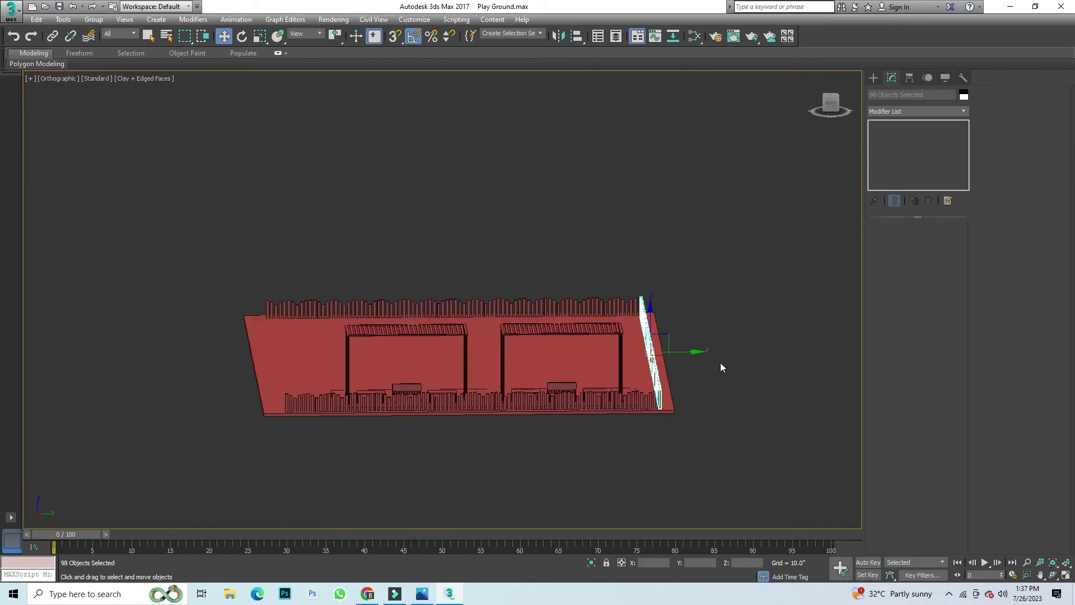
mouse_move(676, 353)
left_mouse_down("shift")
mouse_move(312, 360)
mouse_move(321, 364)
left_mouse_up("shift")
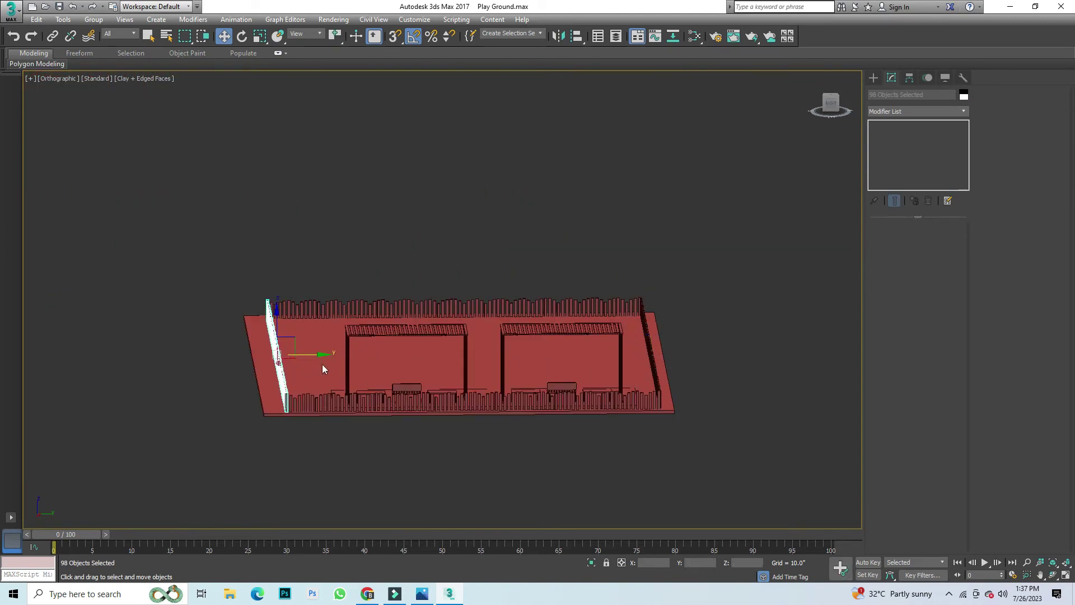
left_click(530, 344)
Step: Deselect the copied bars and orbit to check the fence from front and back
scroll(244, 226, "up", 5)
scroll(245, 226, "up", 4)
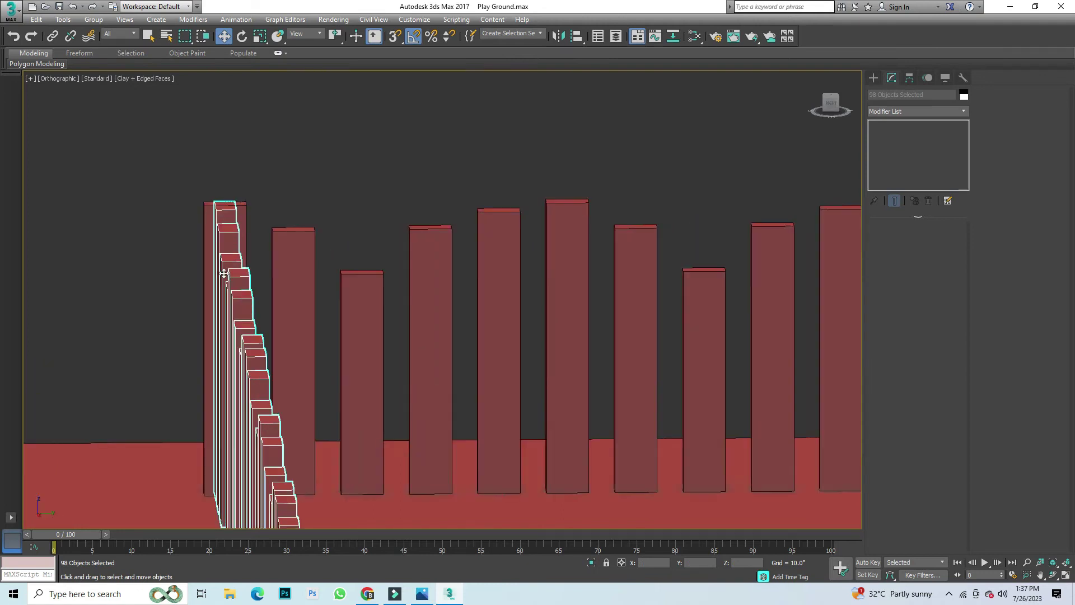
scroll(245, 226, "up", 3)
scroll(245, 226, "down", 10)
left_click(354, 158)
scroll(325, 256, "down", 5)
middle_click_drag(354, 300, 367, 286, "alt")
scroll(368, 286, "down", 5)
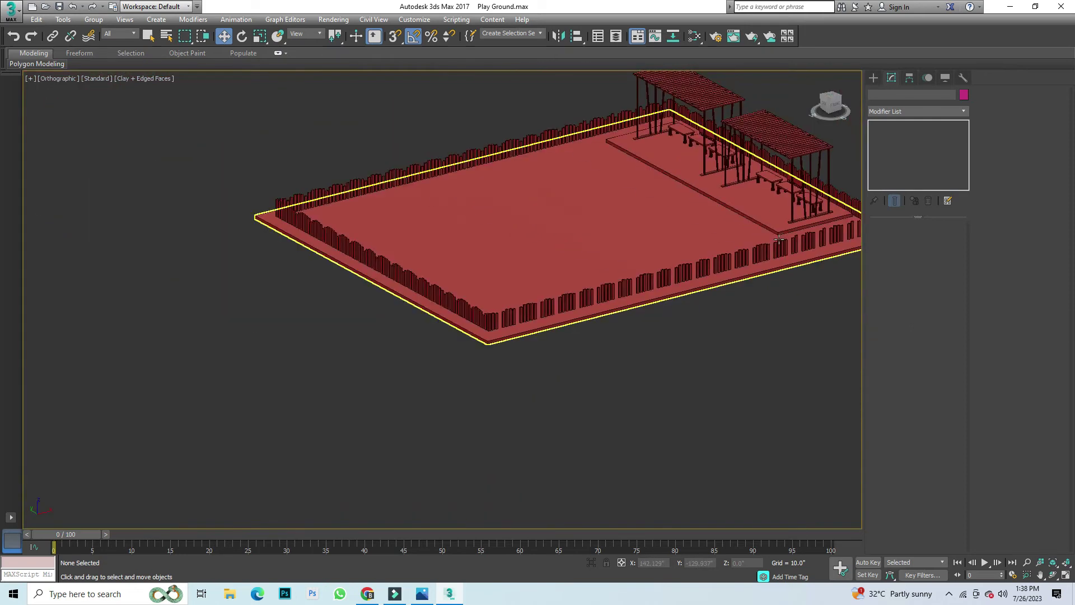
scroll(404, 183, "up", 3)
scroll(403, 183, "up", 2)
scroll(403, 183, "up", 2)
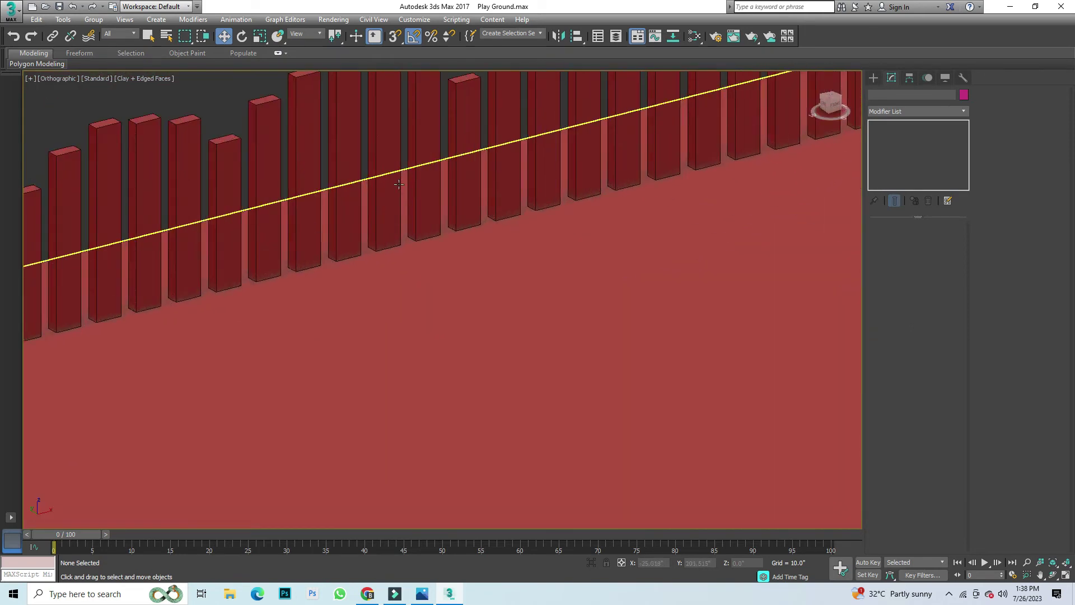
scroll(534, 281, "down", 10)
left_click(835, 110)
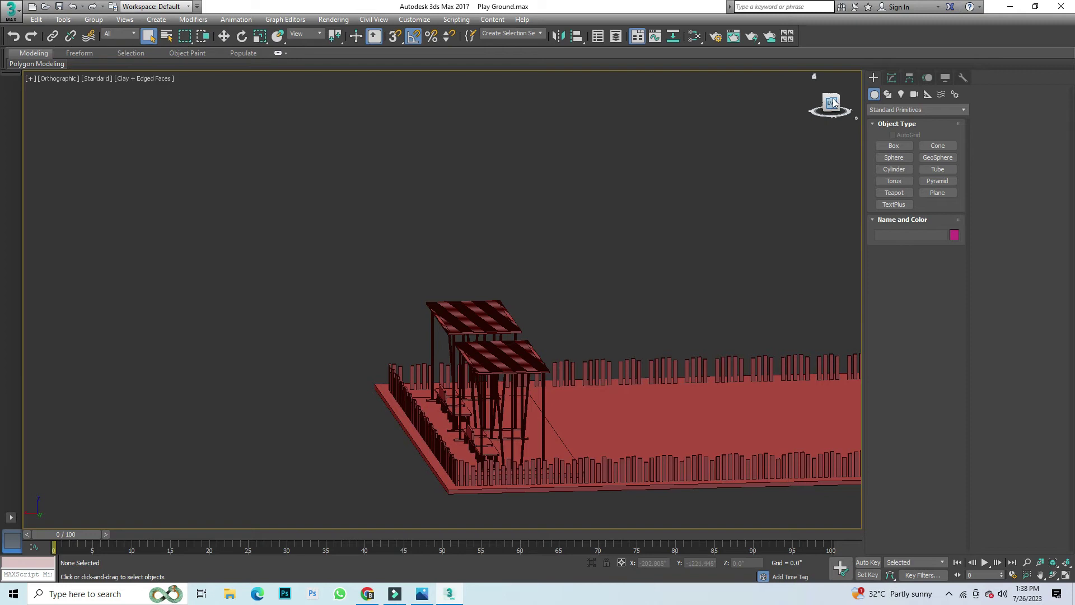
Step: Hide the selected fence object from the front elevation
left_click(831, 98)
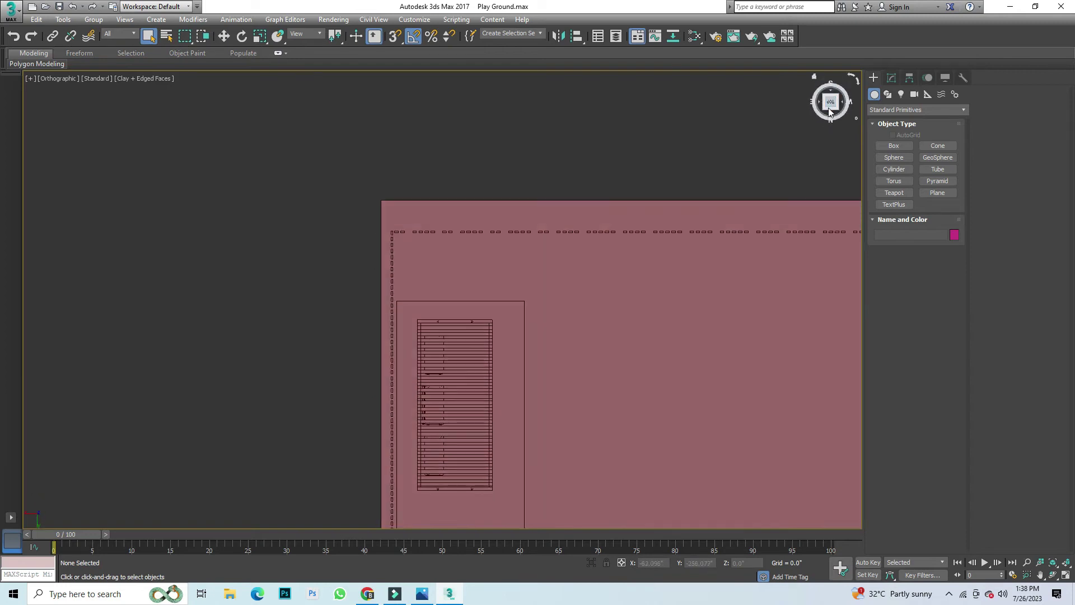
left_click(831, 110)
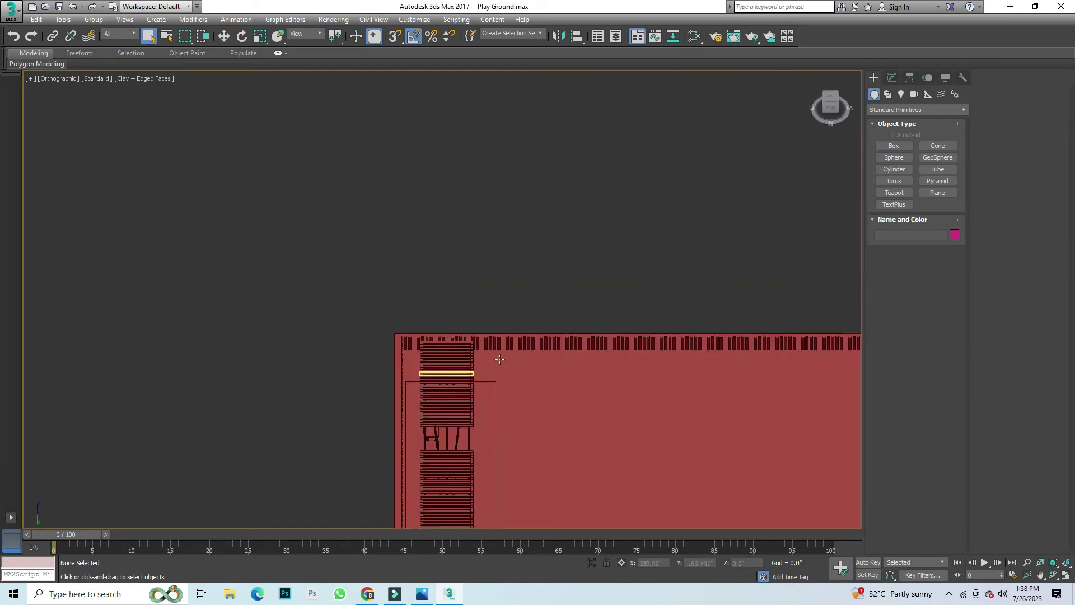
scroll(651, 373, "up", 2)
left_click(651, 373)
right_click(650, 373)
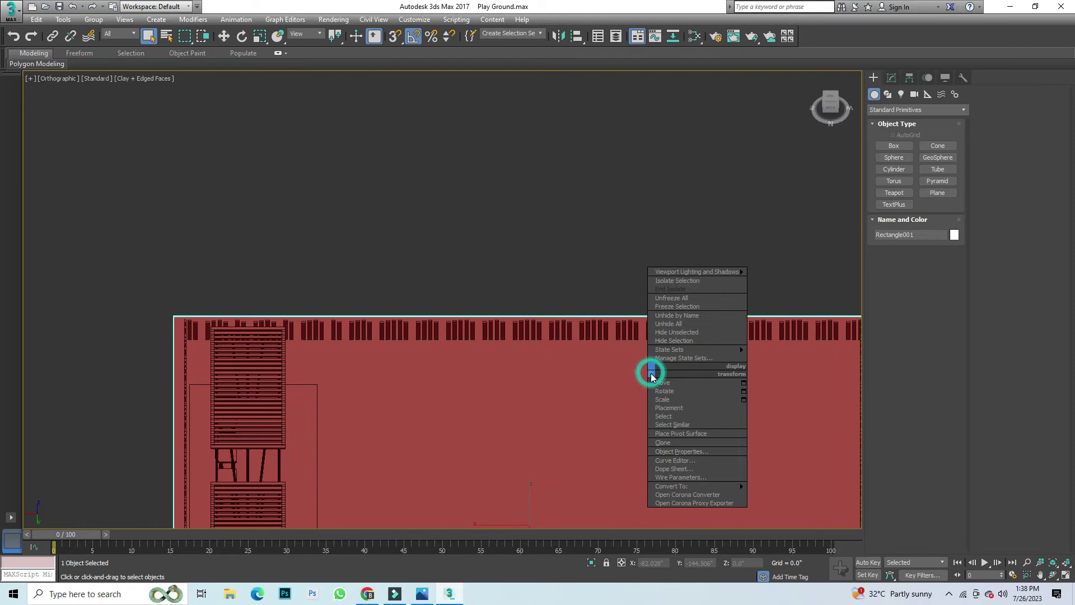
left_click(677, 340)
Step: Select all posts of the top fence row in Top view
key("t")
scroll(563, 378, "down", 2)
scroll(660, 325, "up", 2)
scroll(627, 438, "up", 3)
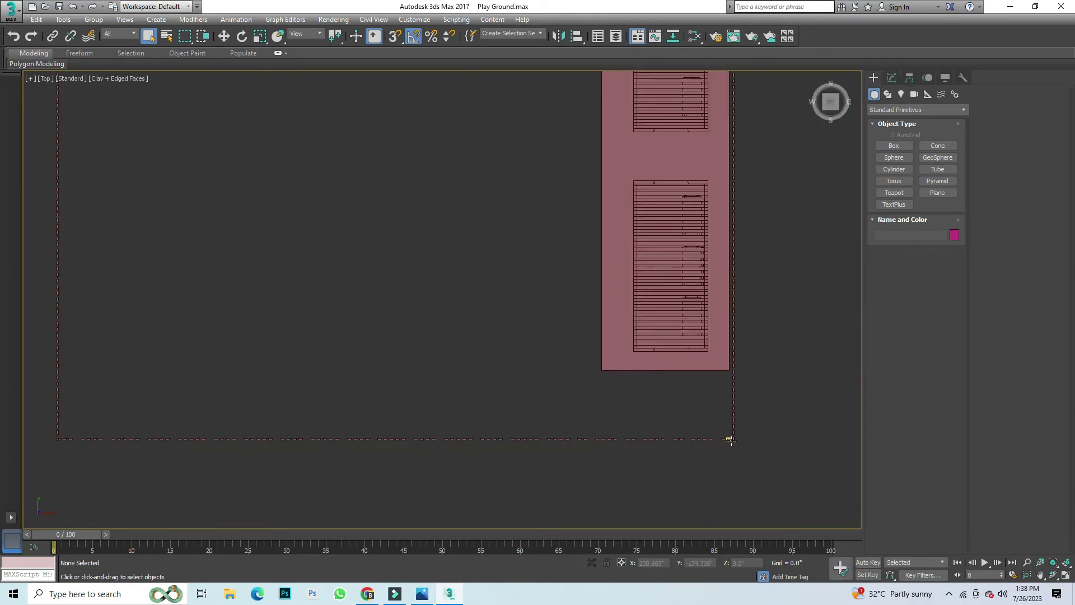
scroll(730, 440, "up", 4)
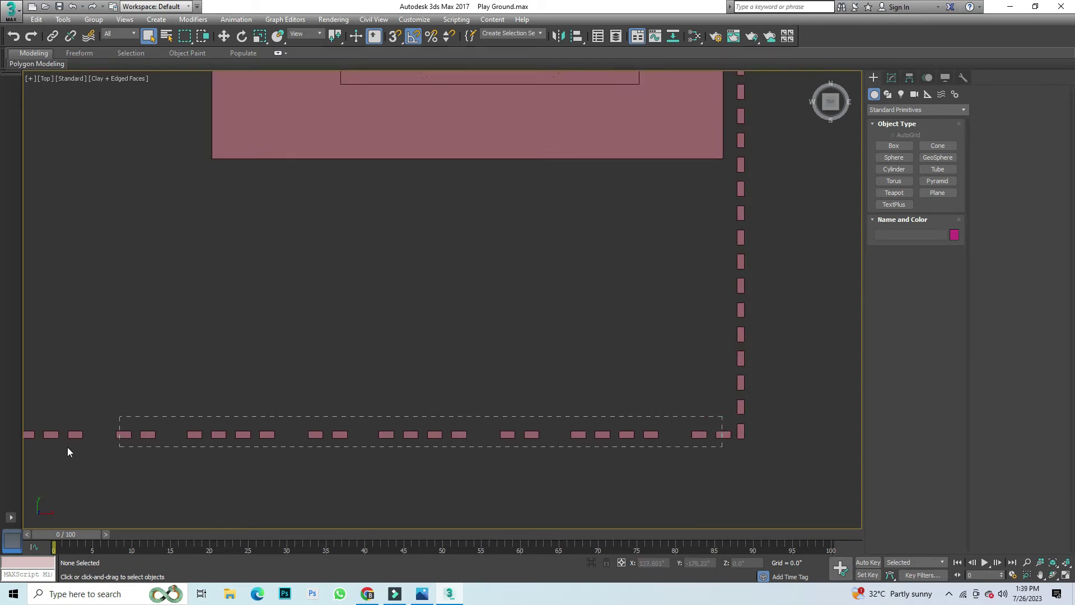
scroll(658, 415, "down", 3)
scroll(511, 417, "down", 2)
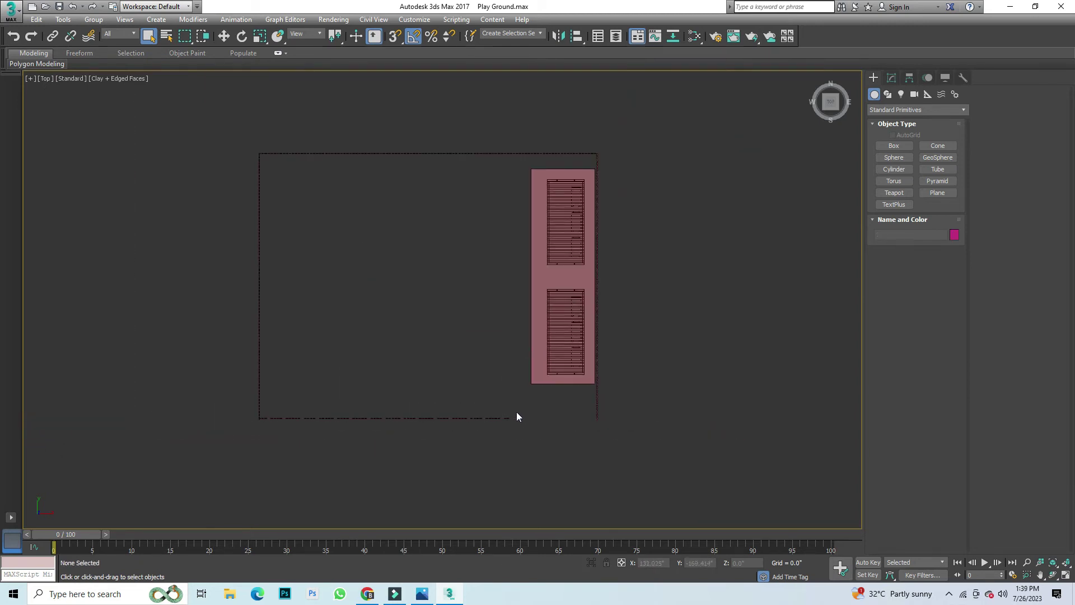
scroll(263, 433, "up", 5)
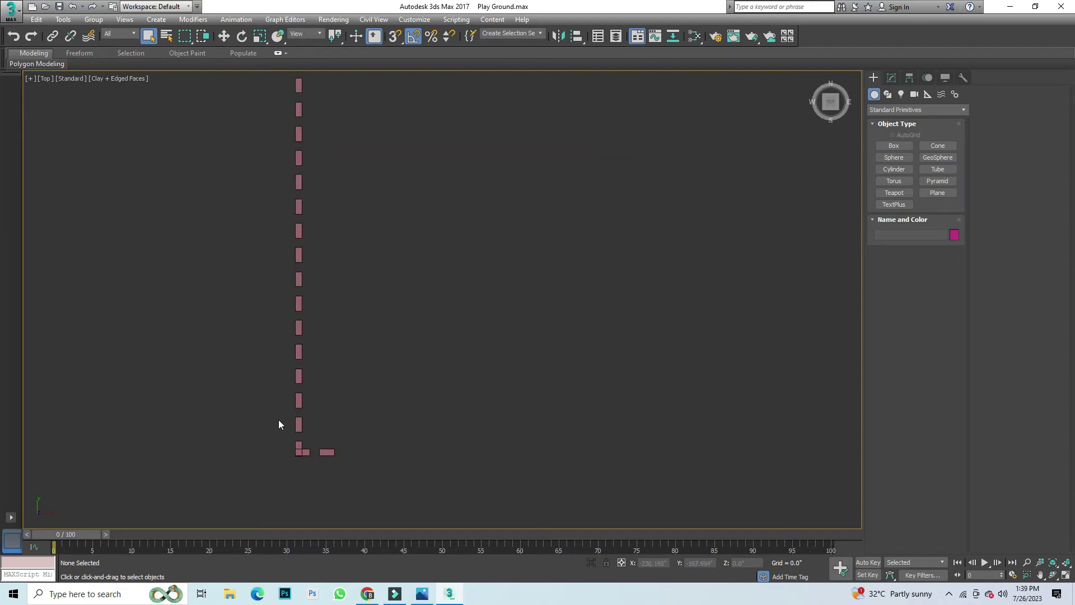
scroll(364, 431, "down", 5)
scroll(420, 364, "down", 2)
scroll(504, 179, "up", 2)
left_click_drag(529, 143, 486, 208)
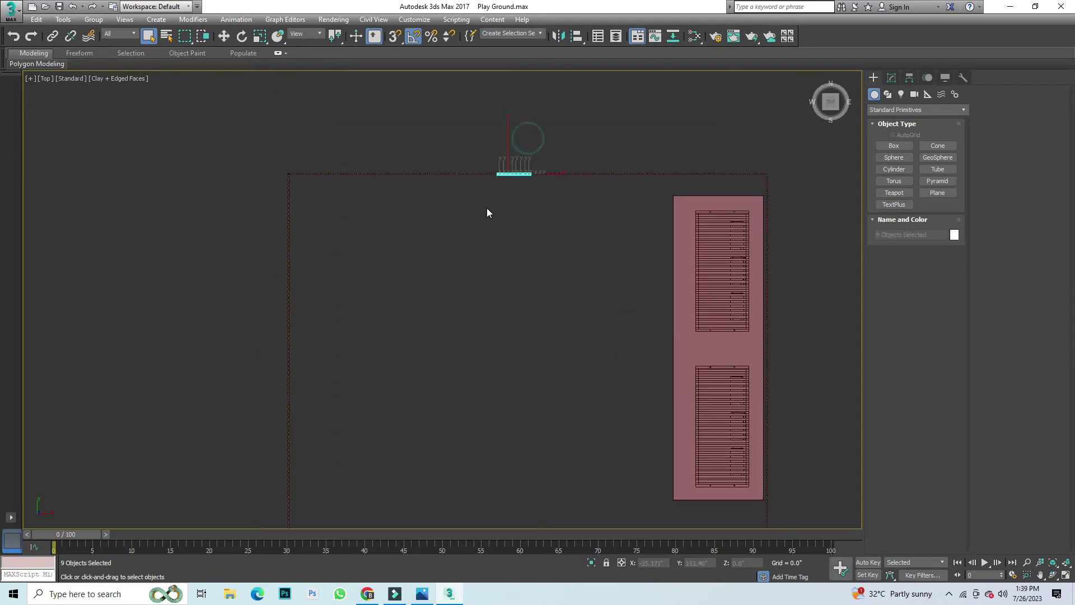
scroll(758, 166, "up", 4)
left_click_drag(786, 157, 630, 197)
left_click_drag(785, 157, 28, 195)
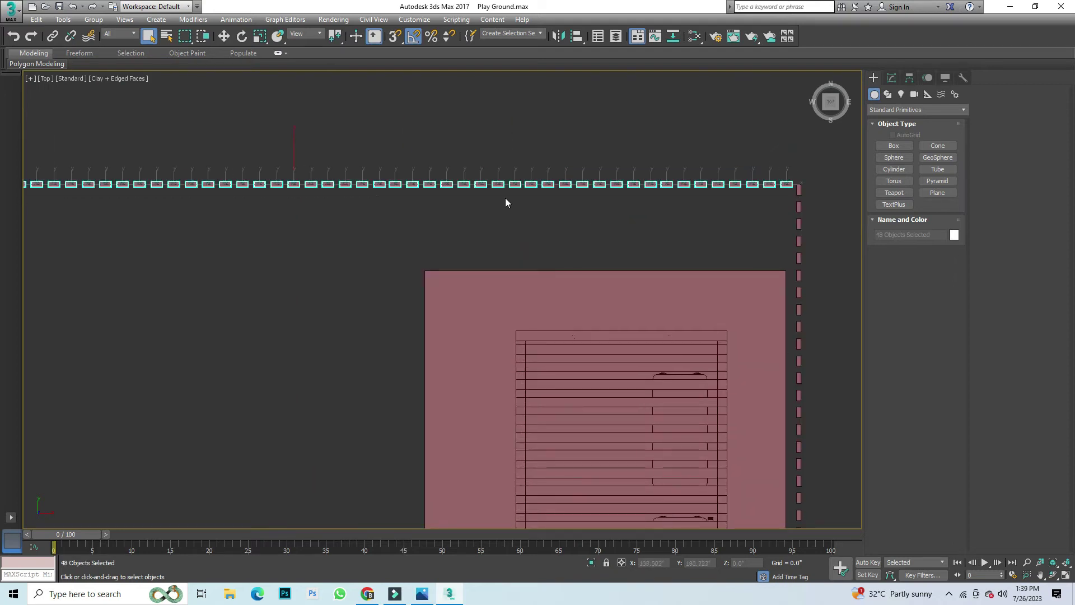
scroll(549, 277, "down", 4)
scroll(550, 277, "up", 3)
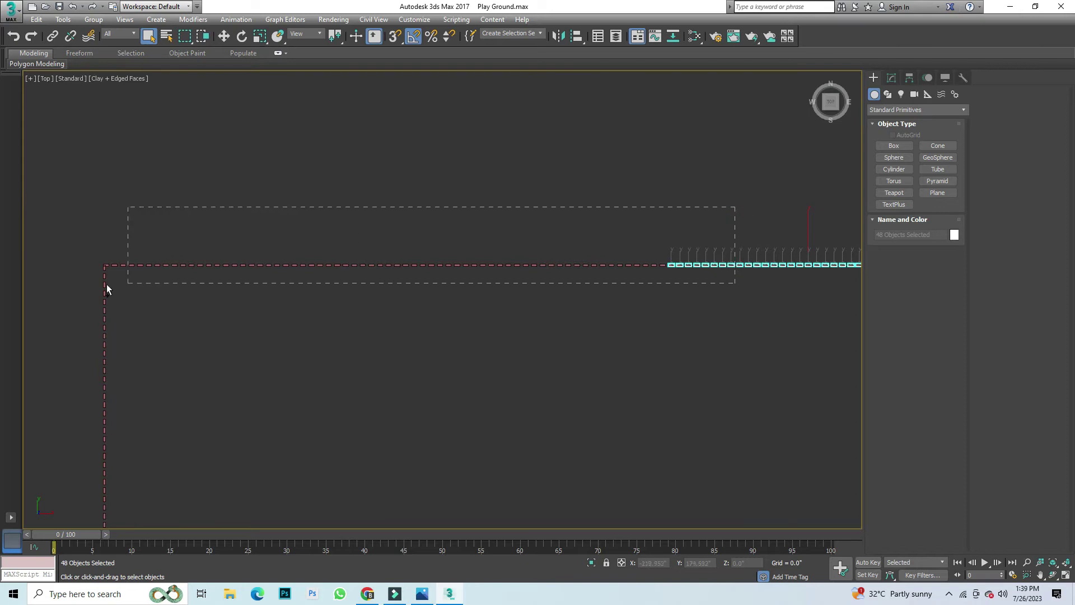
left_click_drag(108, 284, 107, 284, "ctrl")
Step: Clone the top fence row to the opposite long edge and align it with the side fence
scroll(455, 276, "down", 3)
scroll(456, 277, "down", 2)
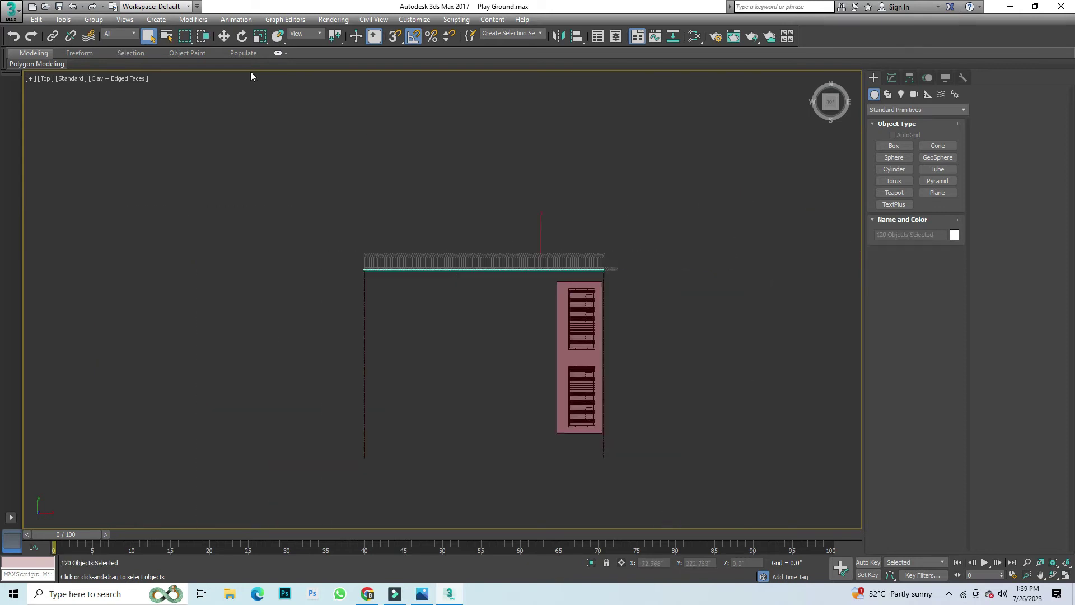
left_click_drag(483, 243, 482, 436, "shift")
left_click(530, 344)
scroll(393, 471, "up", 4)
scroll(366, 463, "up", 4)
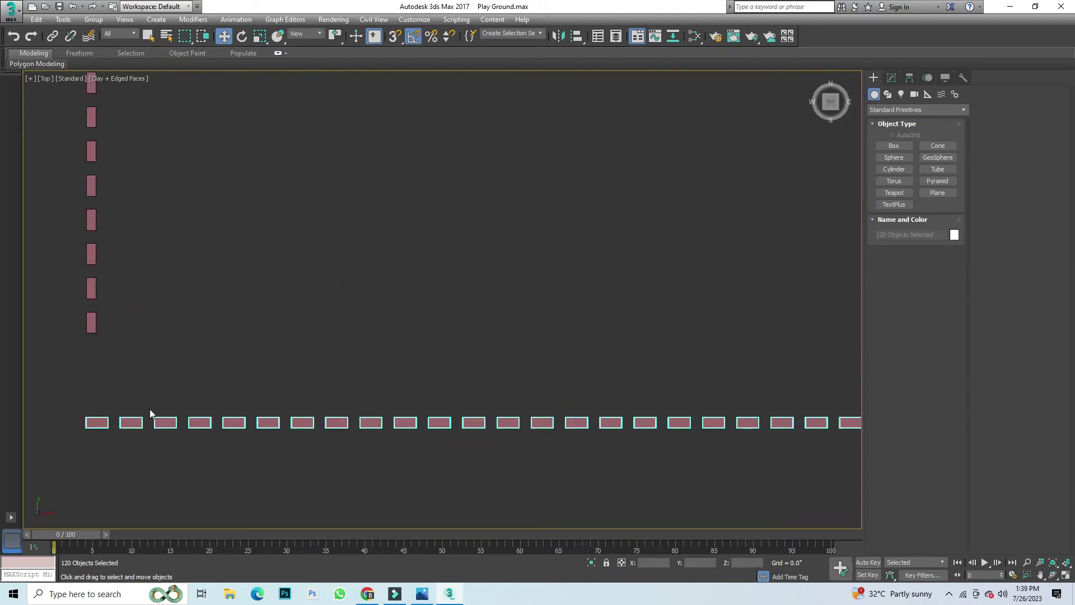
left_click_drag(128, 423, 154, 329)
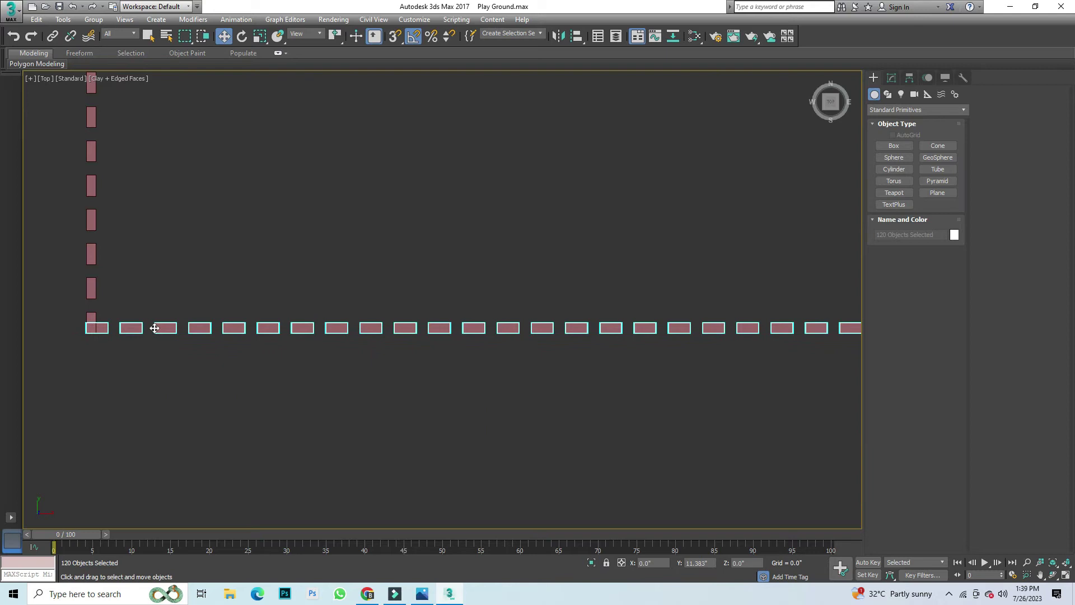
Step: Unhide all hidden objects and orbit to an angled overview
right_click(525, 278)
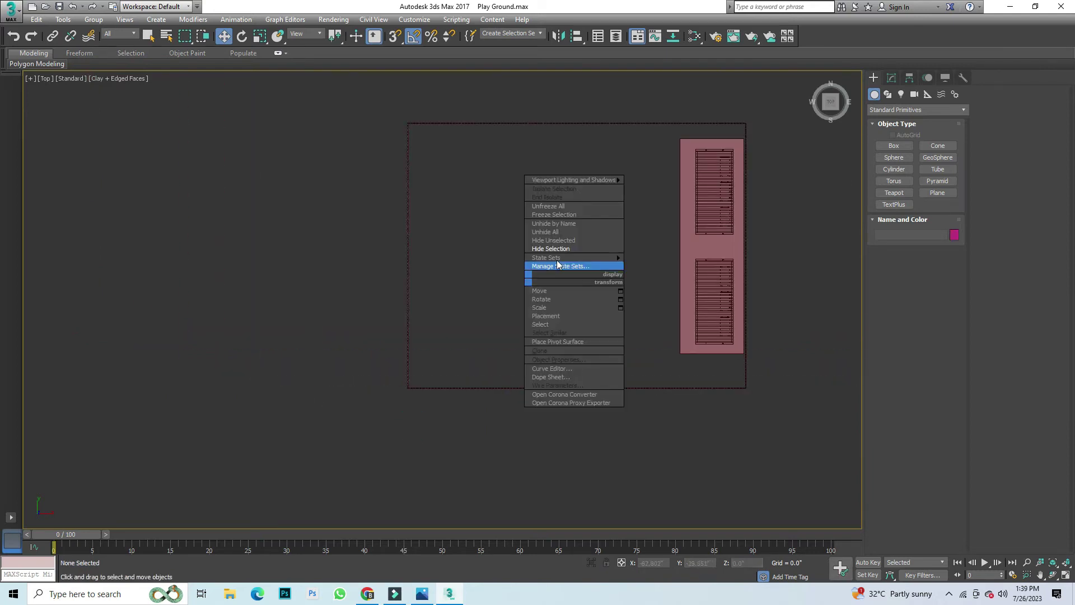
left_click(552, 232)
mouse_move(412, 302)
middle_mouse_down("alt")
mouse_move(404, 331)
mouse_move(648, 398)
middle_mouse_up("alt")
Step: Delete a run of six front fence posts to open an entrance gap
scroll(684, 286, "up", 5)
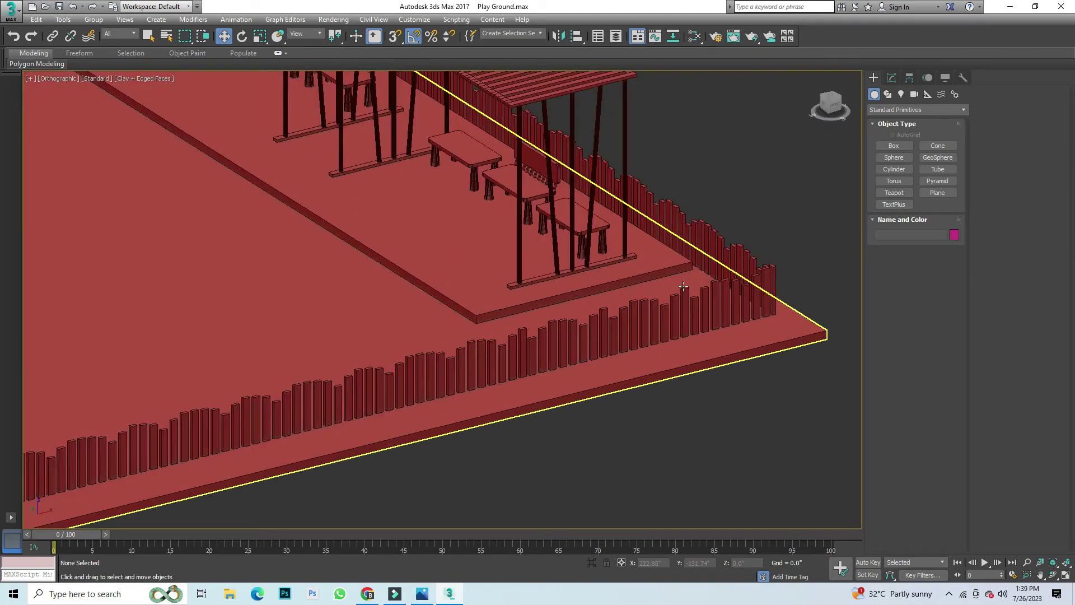
scroll(683, 287, "up", 3)
scroll(729, 308, "up", 3)
left_click(640, 339)
key("Delete")
left_click(612, 350)
key("Delete")
key("Delete")
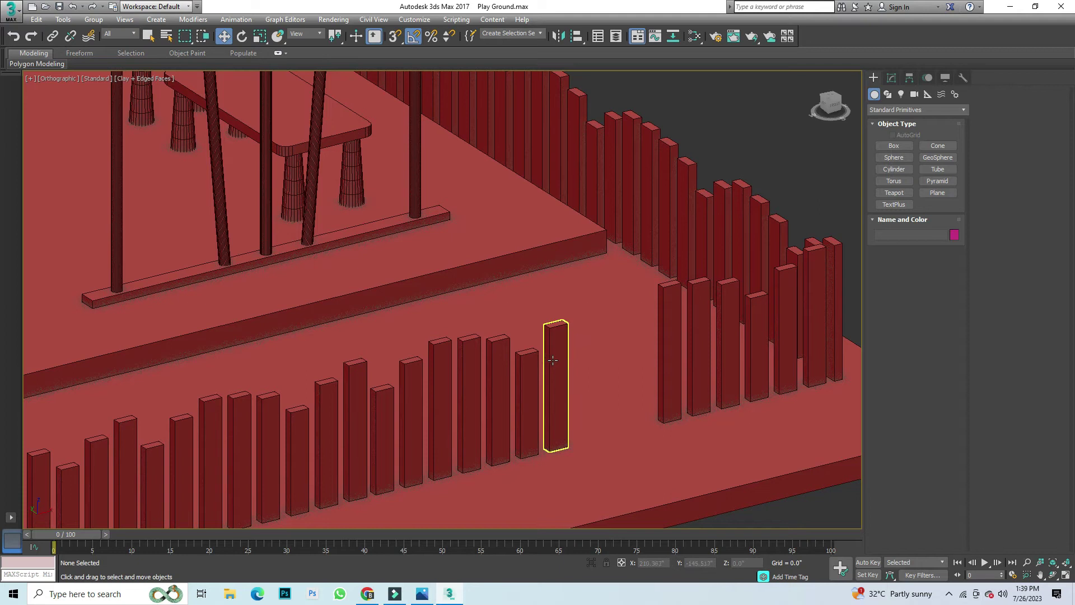
left_click(553, 360)
key("Delete")
key("Delete")
left_click(474, 376)
key("Delete")
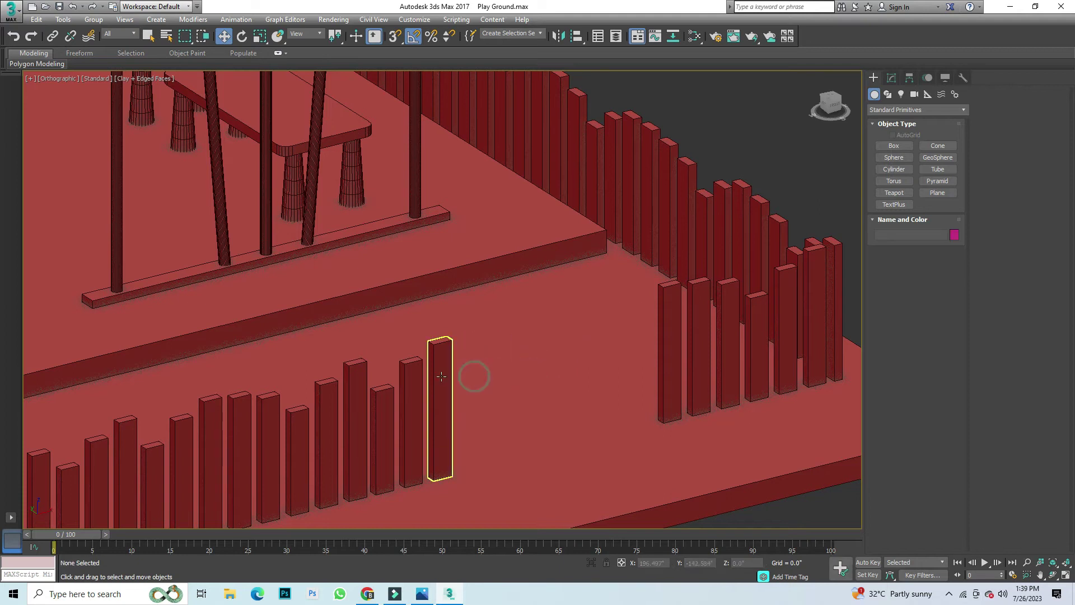
left_click(440, 386)
key("Delete")
key("Delete")
left_click(382, 406)
Step: Delete three more posts near the fence end to widen the gap
key("Delete")
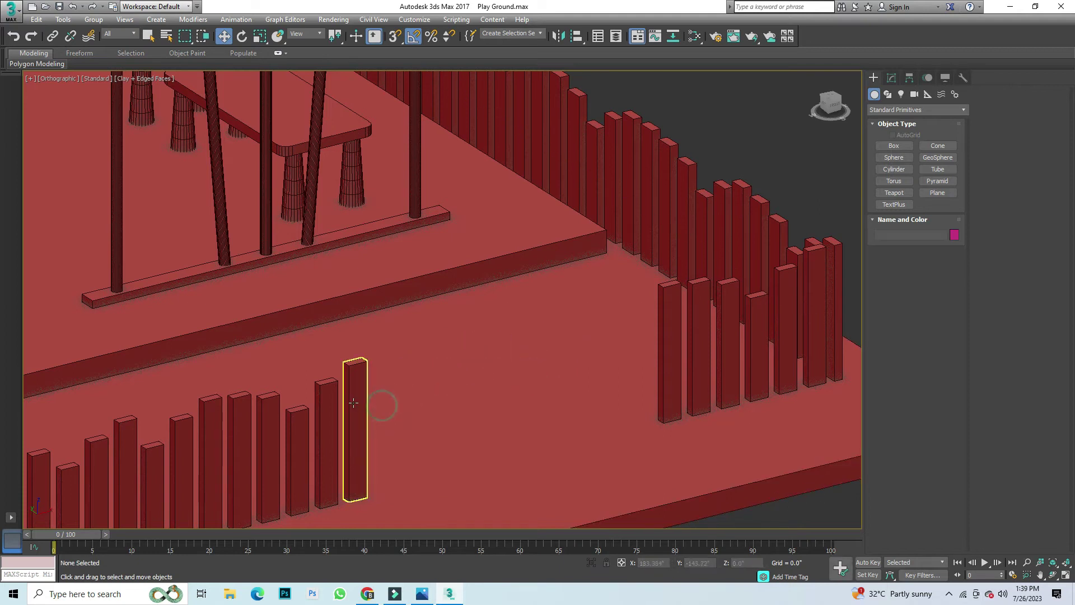
key("Delete")
scroll(583, 377, "down", 5)
scroll(515, 391, "up", 5)
left_click(684, 378)
key("Delete")
key("Delete")
left_click(642, 360)
key("Delete")
key("Delete")
left_click(598, 365)
key("Delete")
scroll(576, 397, "down", 4)
scroll(576, 397, "up", 2)
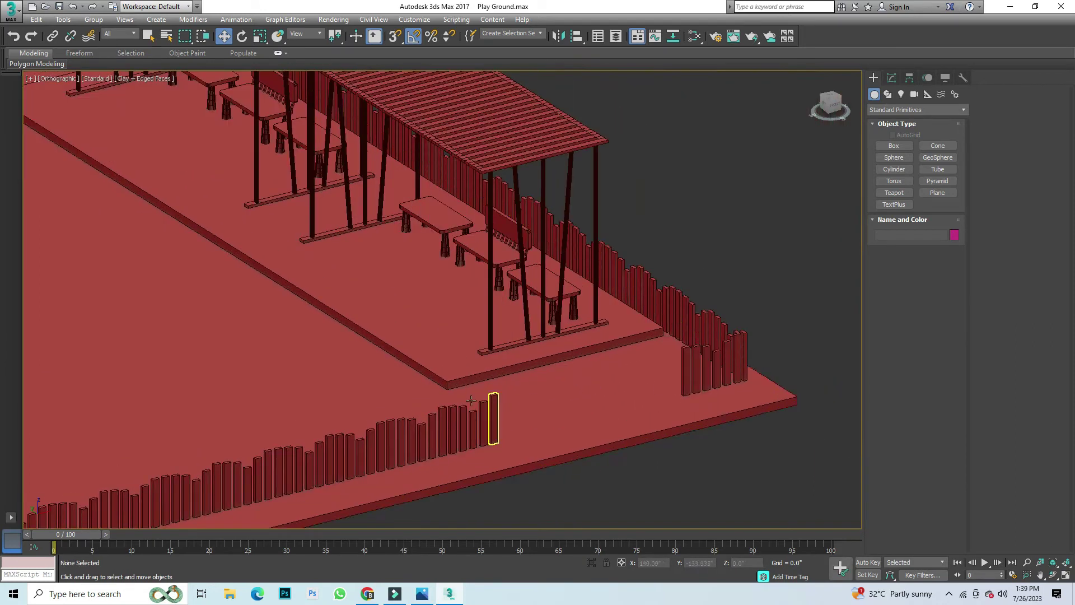
scroll(644, 394, "up", 2)
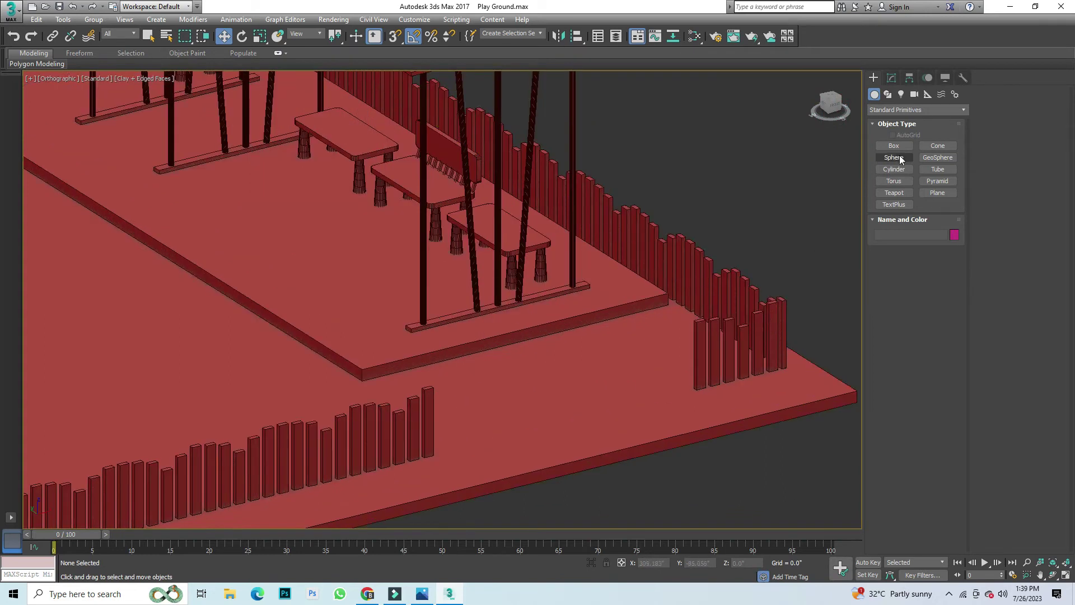
Step: Create a box gatepost beside the fence end, with vertex snapping on in Top view
left_click(894, 146)
scroll(437, 473, "up", 2)
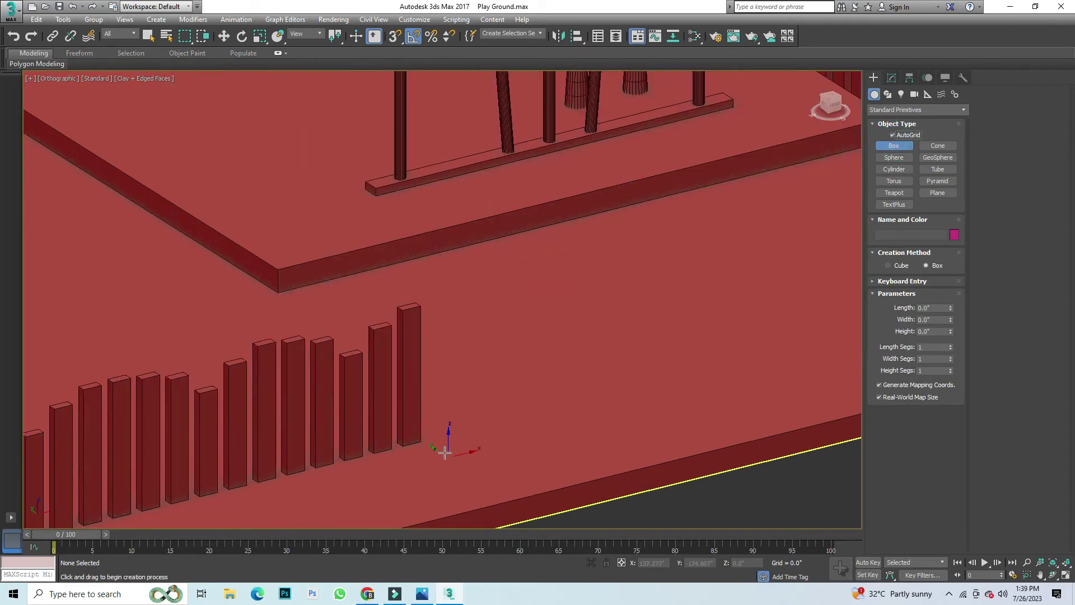
mouse_move(431, 448)
left_mouse_down()
mouse_move(431, 418)
mouse_move(435, 430)
left_mouse_up()
left_click(503, 225)
key("w")
scroll(386, 373, "down", 3)
key("t")
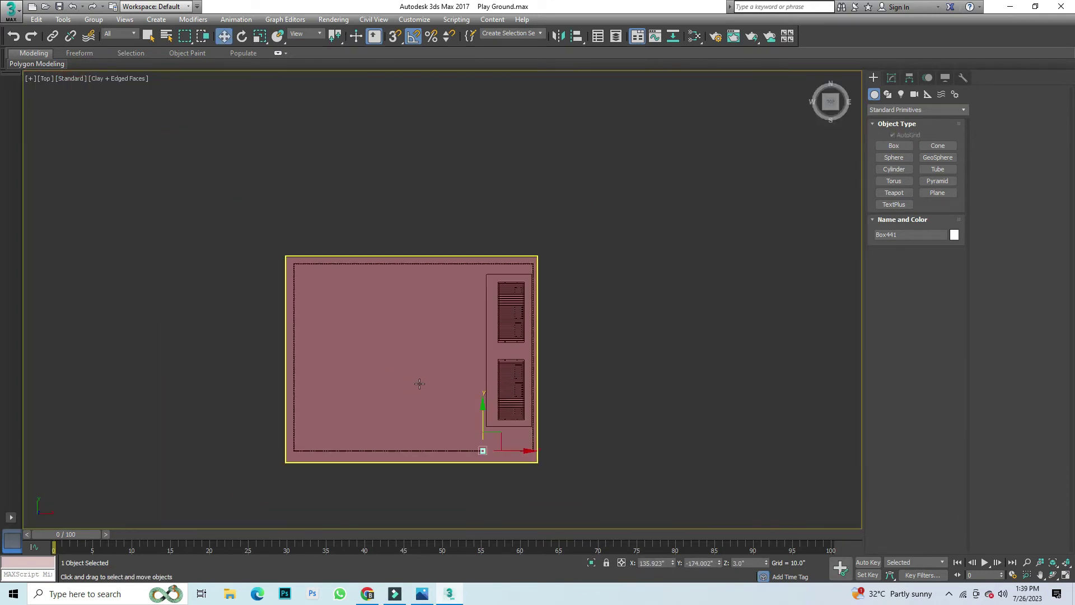
scroll(385, 372, "up", 2)
scroll(384, 373, "up", 3)
scroll(382, 372, "up", 3)
key("s")
scroll(365, 396, "up", 3)
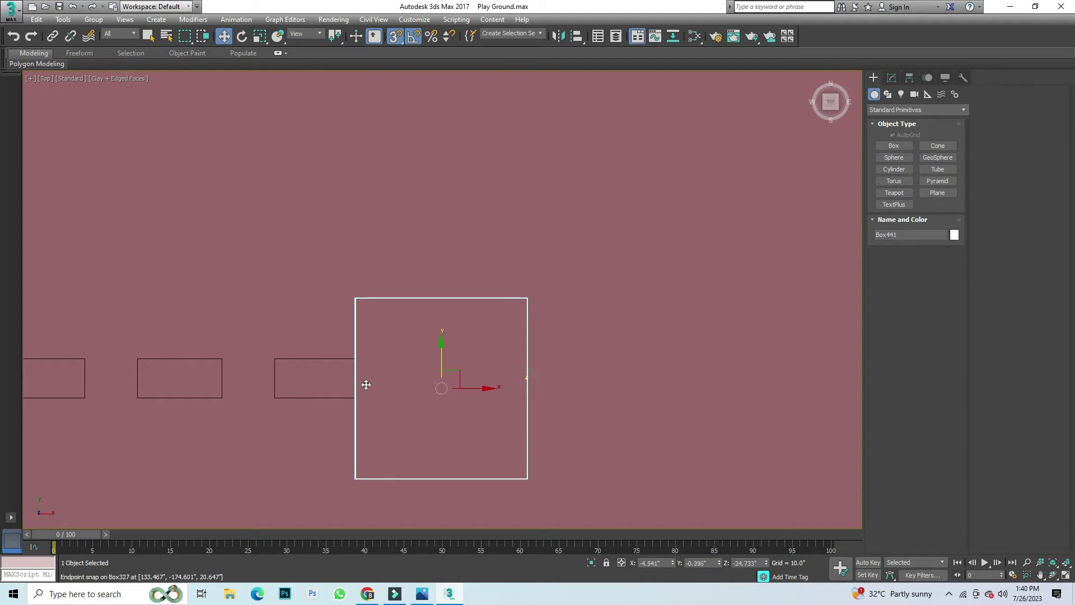
scroll(330, 392, "down", 5)
scroll(335, 408, "down", 3)
Step: Copy the gatepost to the other end of the gap and clear the selection
left_click_drag(335, 408, 627, 408, "shift")
left_click(550, 344)
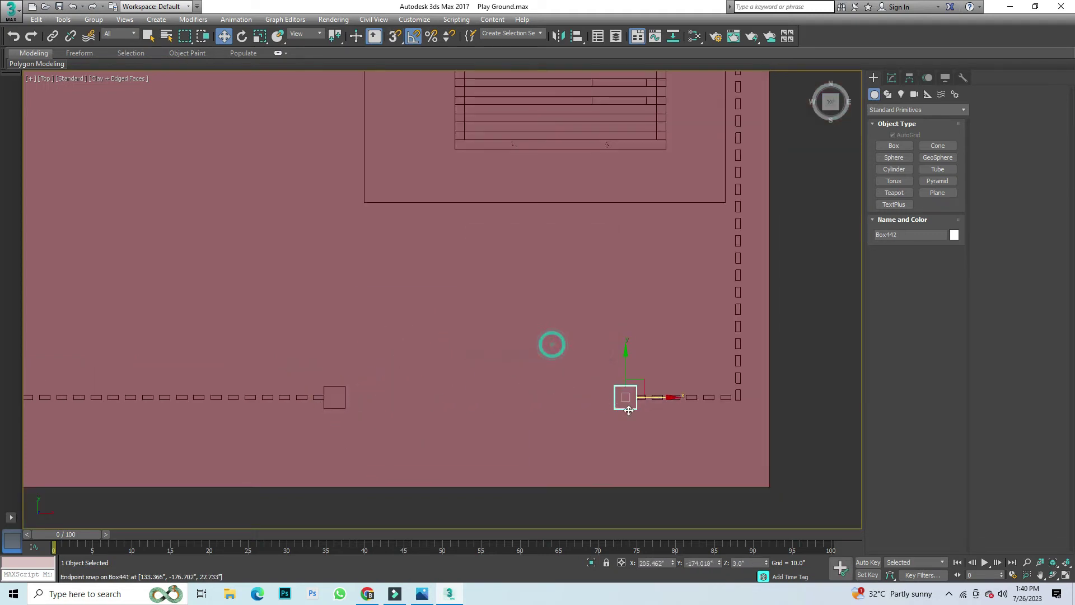
scroll(633, 403, "up", 5)
scroll(568, 386, "down", 3)
scroll(572, 394, "down", 2)
left_click(759, 364)
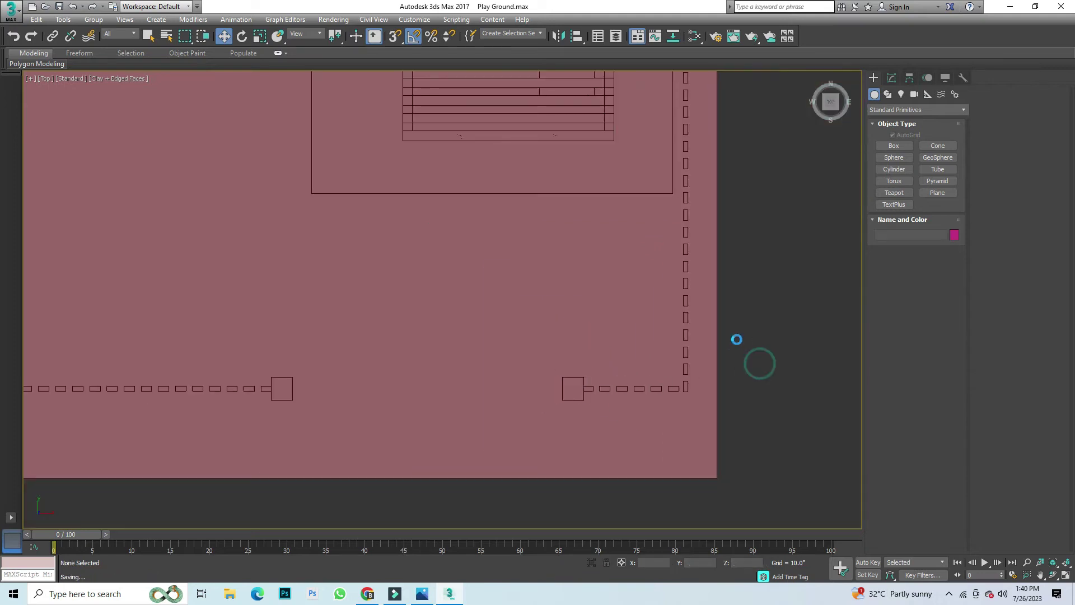
scroll(800, 244, "down", 3)
Step: Orbit to an angled overview and compare the scene with the reference playground image
left_click(831, 103)
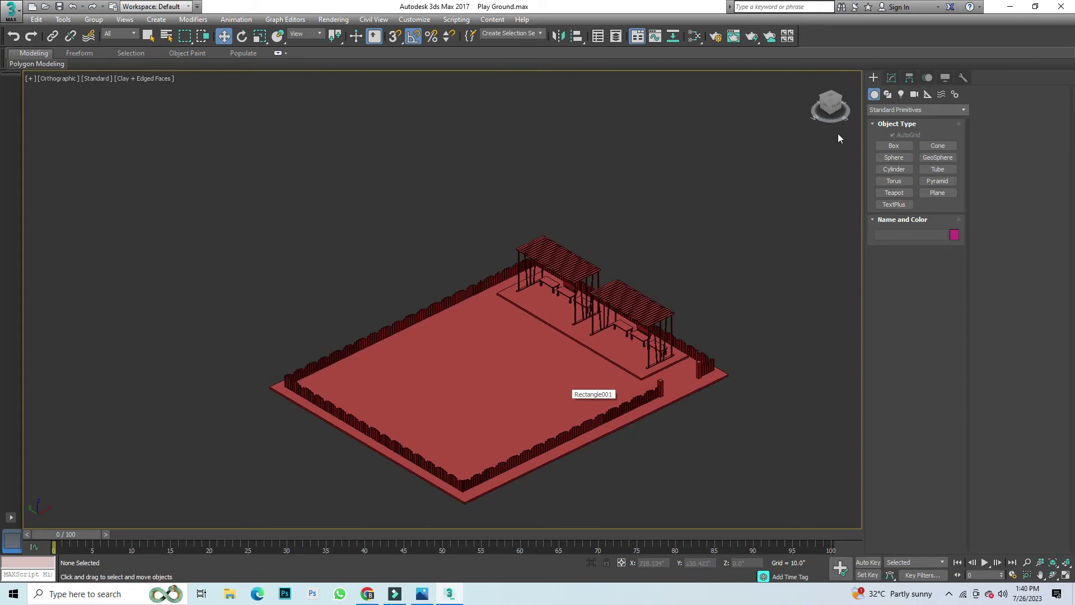
left_click(833, 112)
scroll(653, 400, "up", 3)
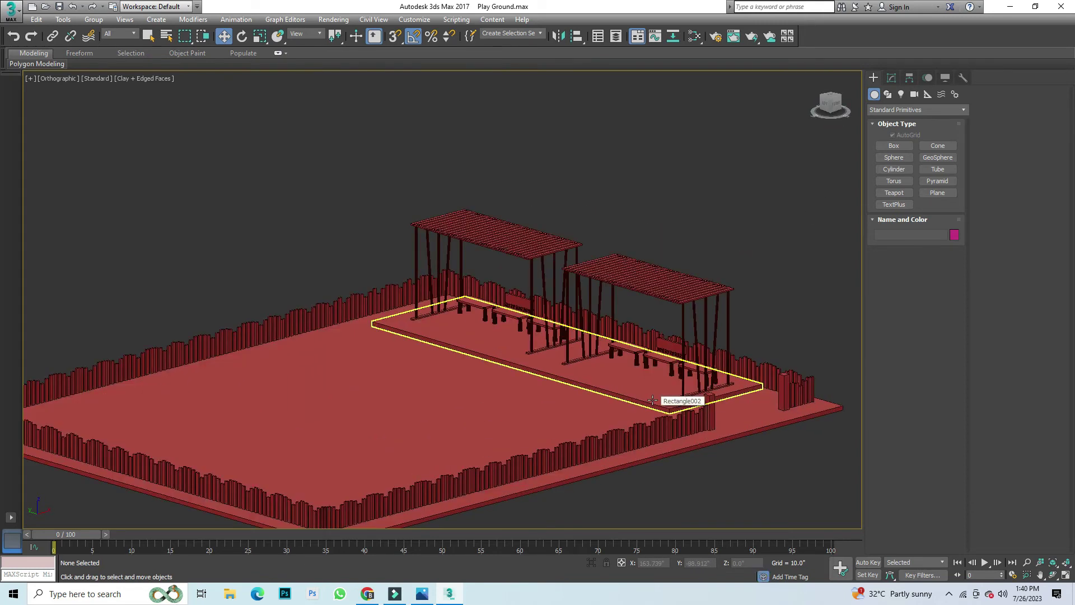
left_click(423, 596)
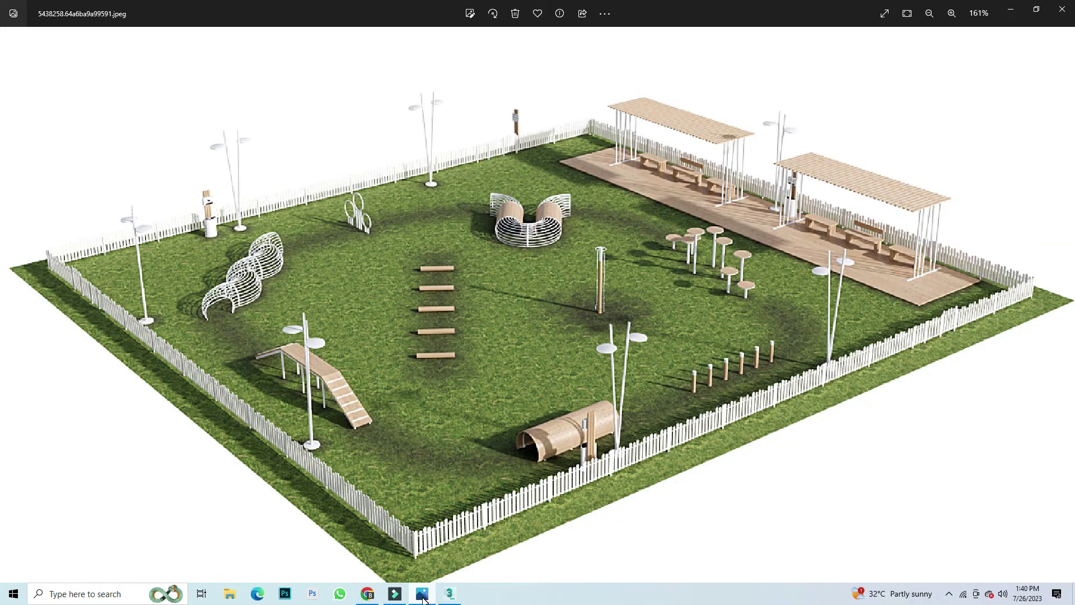
left_click(423, 596)
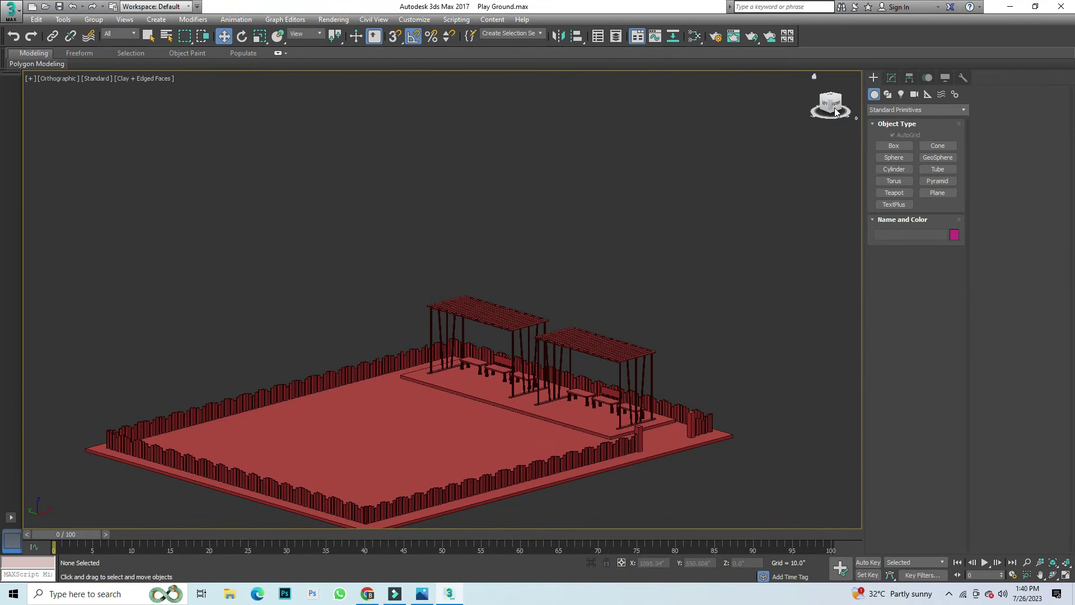
Step: Draw a thin flat box on the ground slab
scroll(608, 373, "down", 4)
scroll(424, 465, "up", 2)
scroll(551, 368, "down", 2)
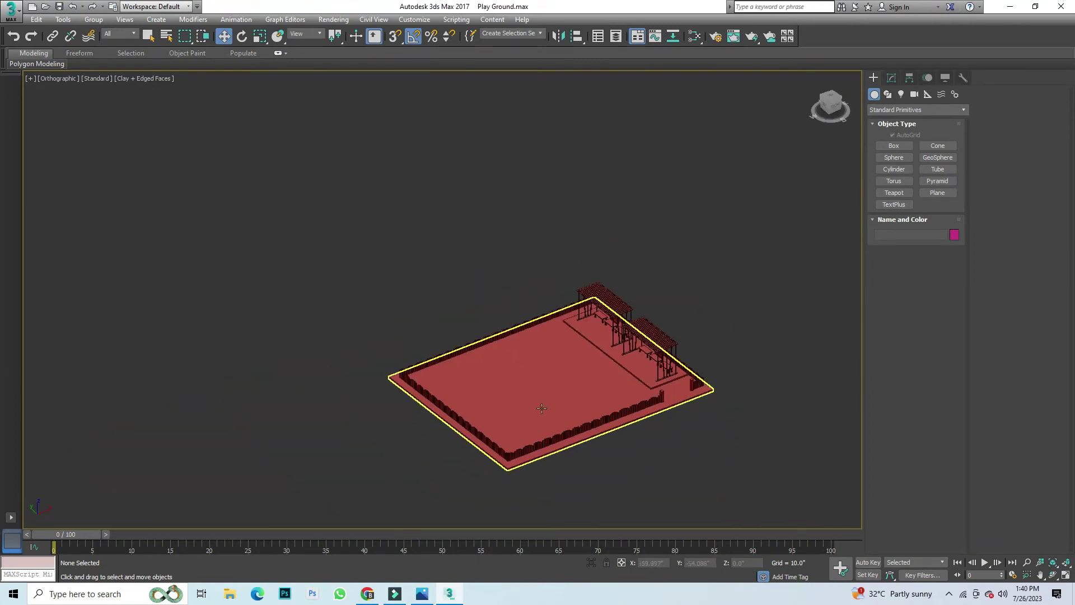
scroll(551, 368, "up", 2)
left_click(890, 147)
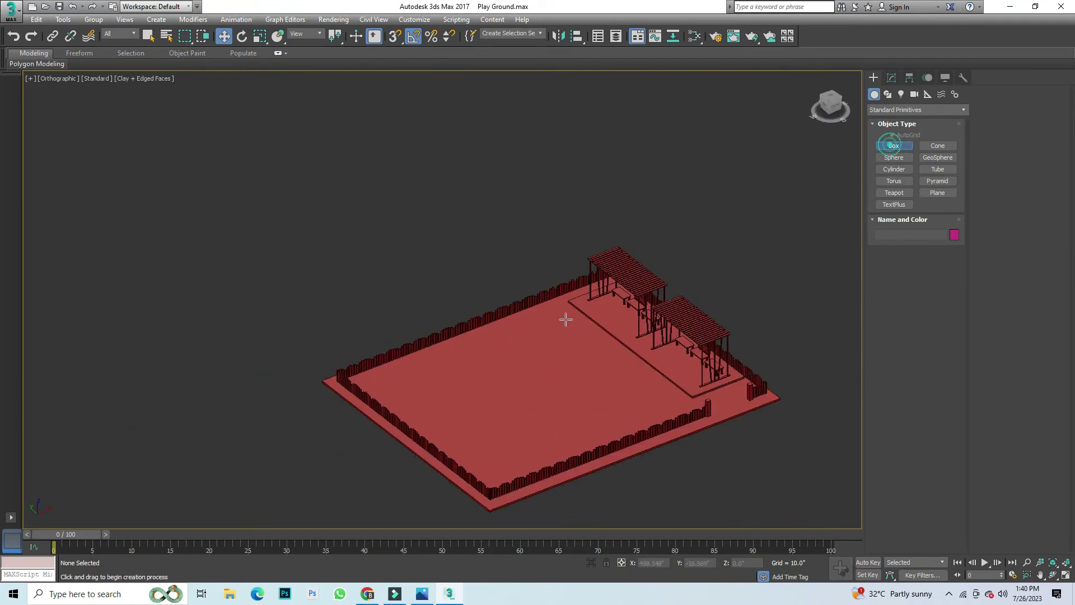
scroll(432, 401, "up", 3)
scroll(368, 429, "up", 1)
left_click_drag(410, 427, 468, 512)
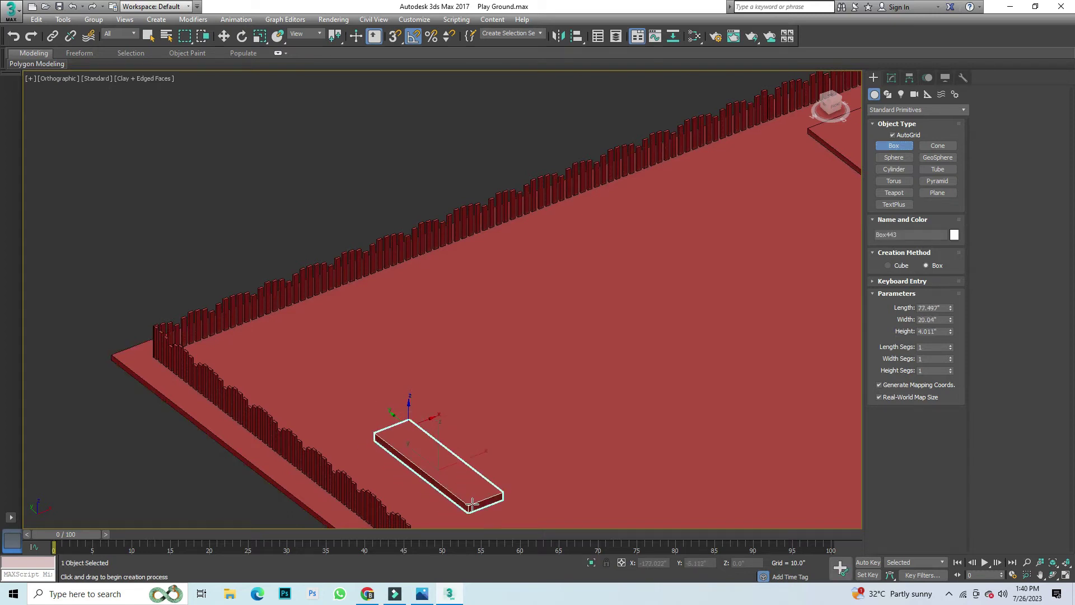
left_click(434, 444)
scroll(434, 444, "down", 4)
key("w")
Step: Raise the flat box above the slab in side view, snapping it to a nearby vertex
left_click(825, 110)
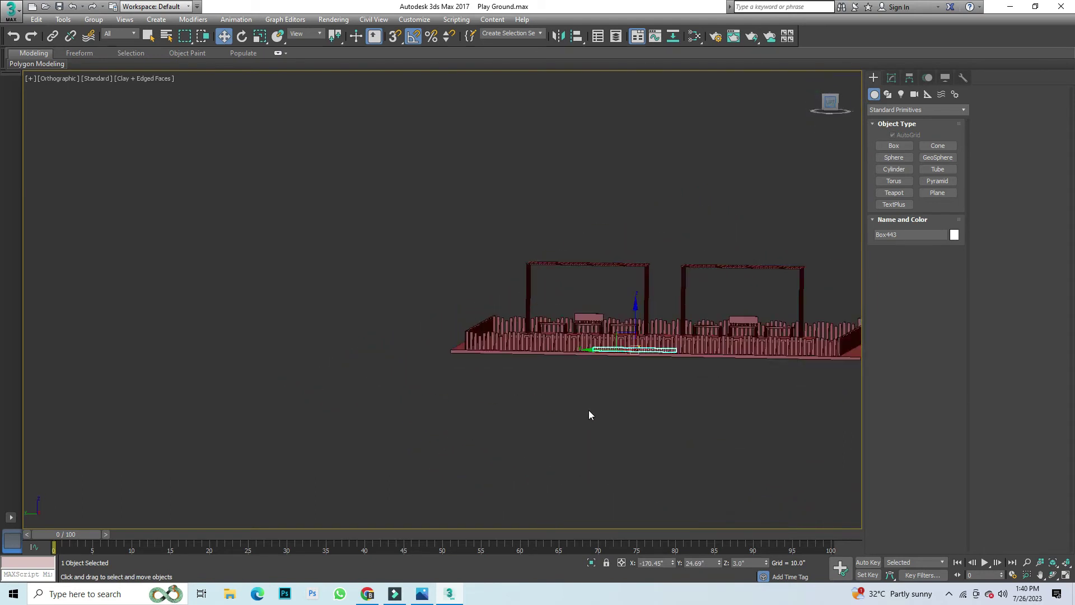
mouse_move(631, 324)
left_mouse_down()
mouse_move(650, 296)
mouse_move(673, 303)
left_mouse_up()
scroll(516, 362, "down", 2)
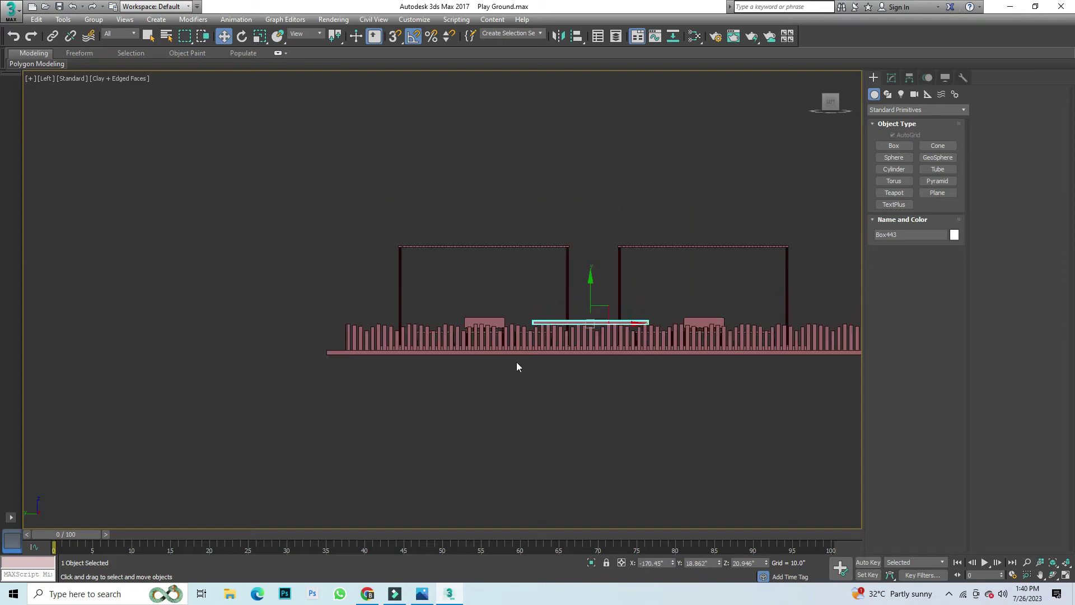
scroll(588, 314, "up", 5)
key("s")
mouse_move(621, 325)
left_mouse_down()
mouse_move(608, 387)
mouse_move(598, 384)
left_mouse_up()
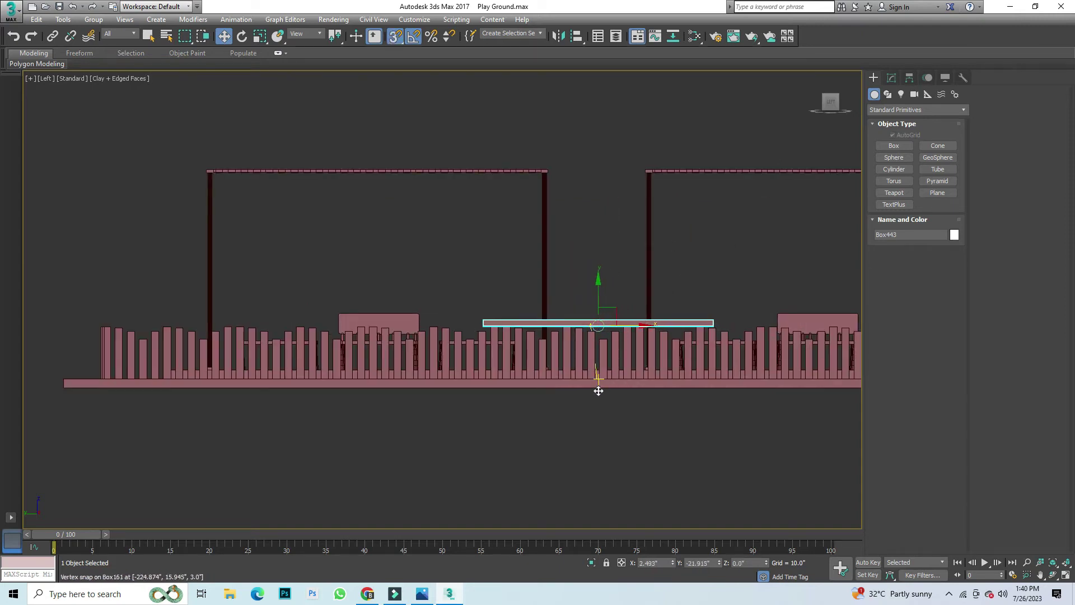
Step: Resize the plank to 55.797 × 15.23 × 1.404 and reselect it from an angled view
left_click(892, 77)
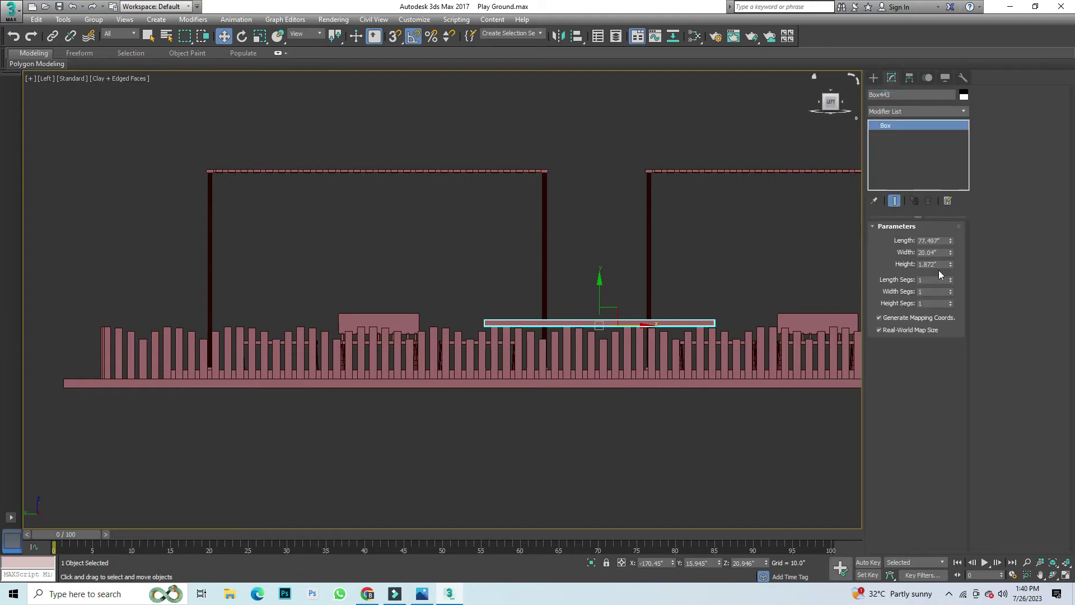
left_click_drag(951, 263, 951, 252)
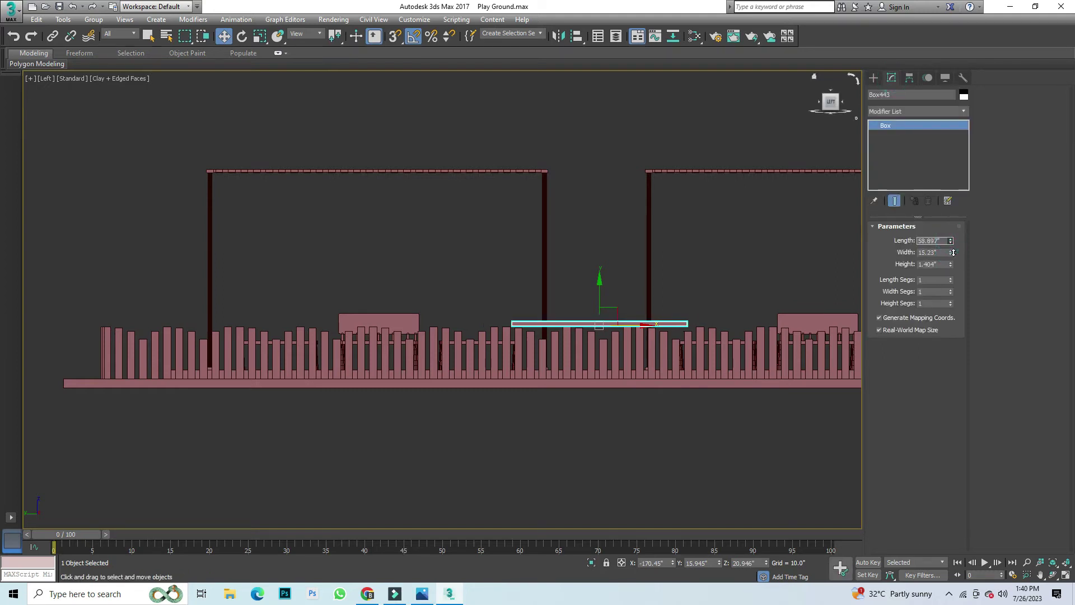
left_click(792, 207)
mouse_move(831, 84)
left_mouse_down()
mouse_move(435, 302)
mouse_move(622, 244)
left_mouse_up()
left_click(515, 253)
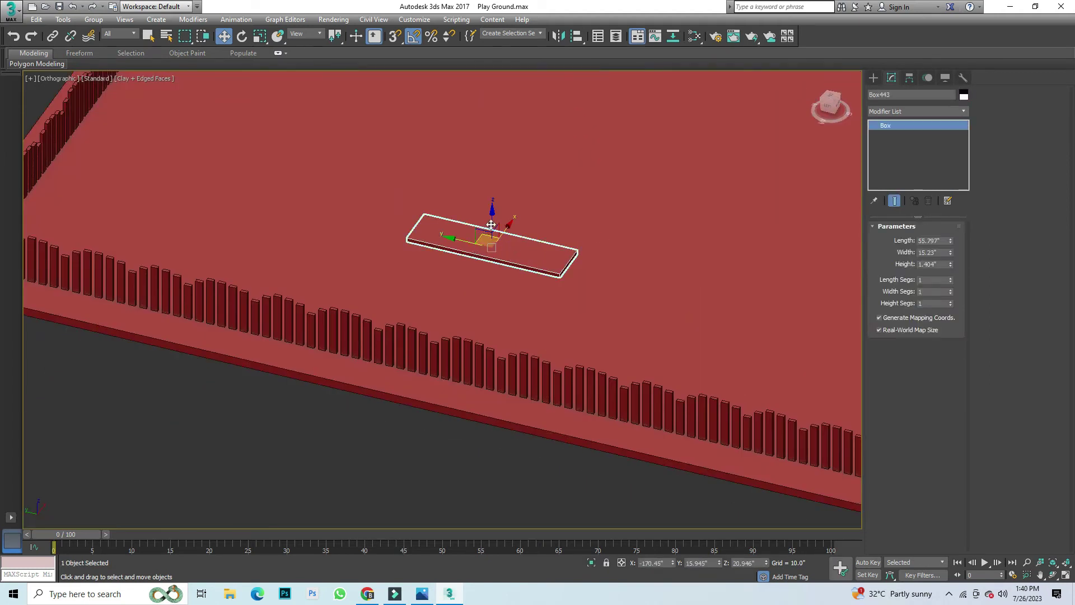
Step: Clone the plank as an independent copy and isolate the two planks
left_click_drag(491, 225, 491, 246, "shift")
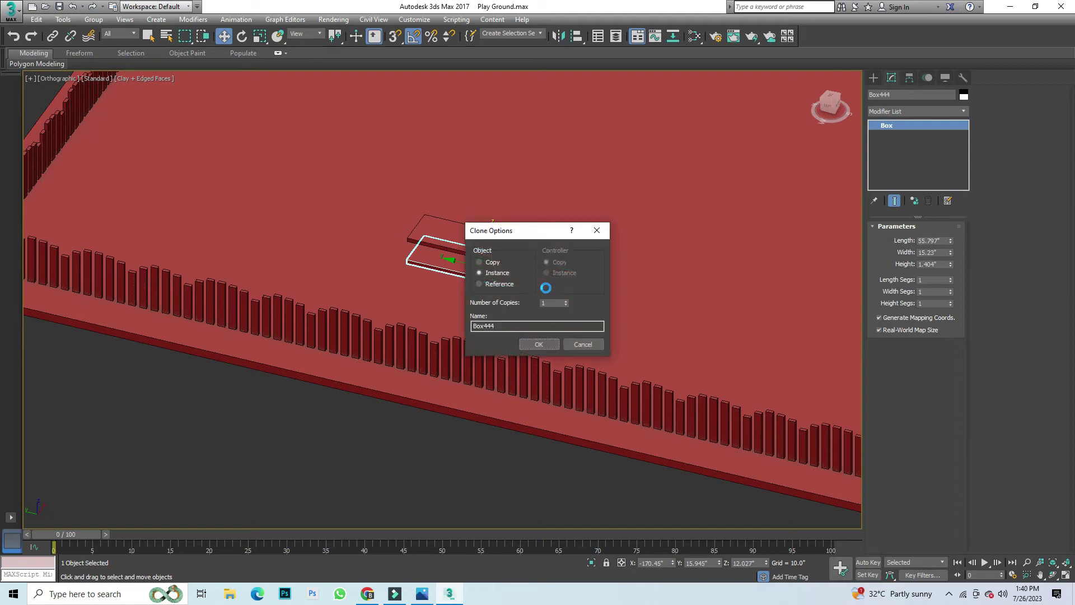
left_click(492, 262)
left_click(539, 344)
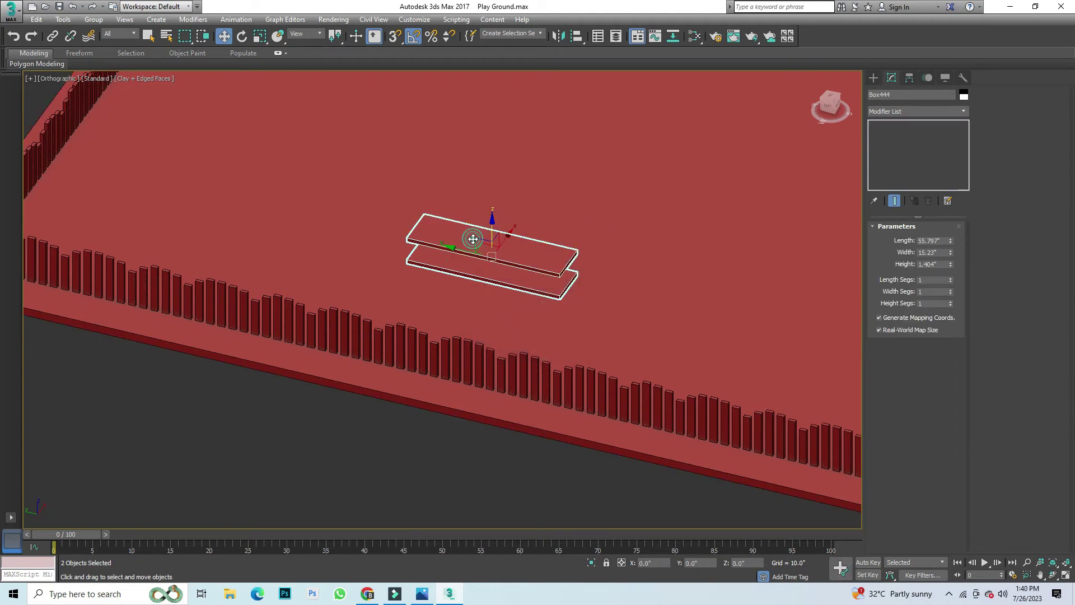
left_click(592, 562)
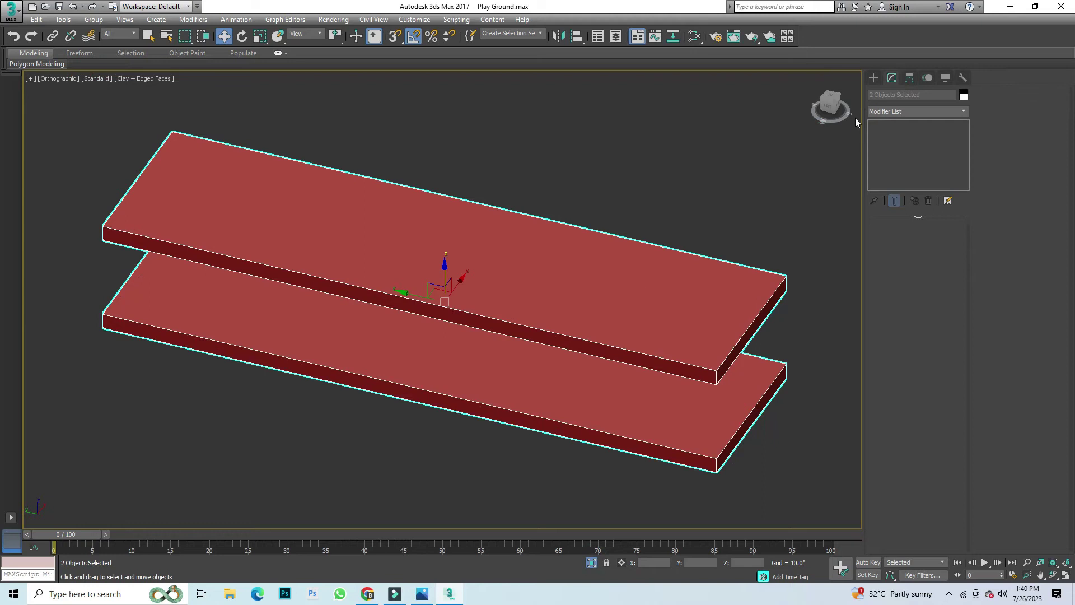
Step: In Front view, raise the copy level with the plank and tilt it about 20°
left_click(831, 108)
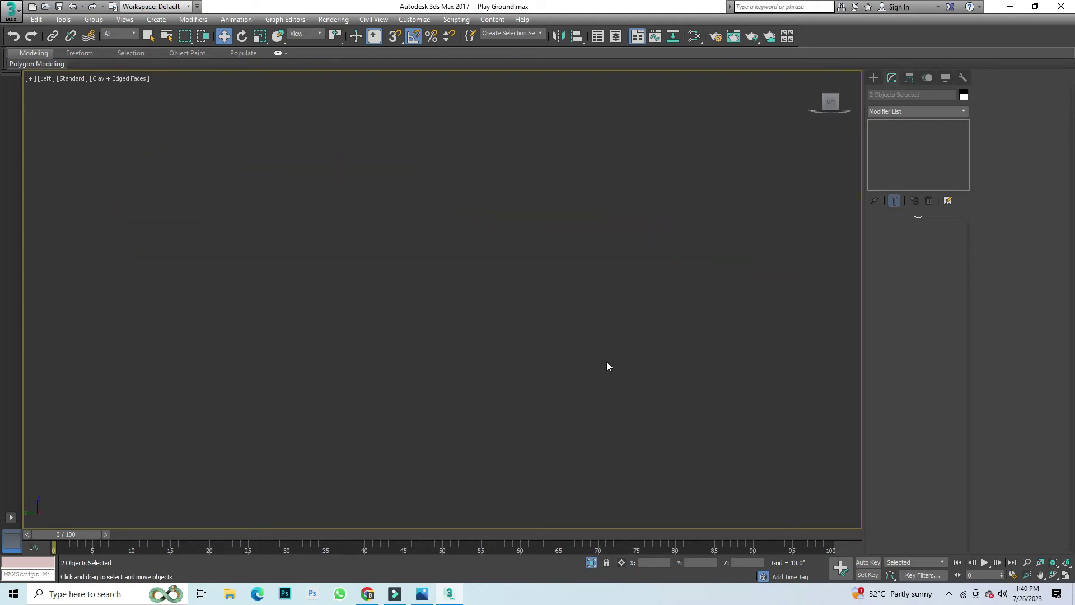
key("f")
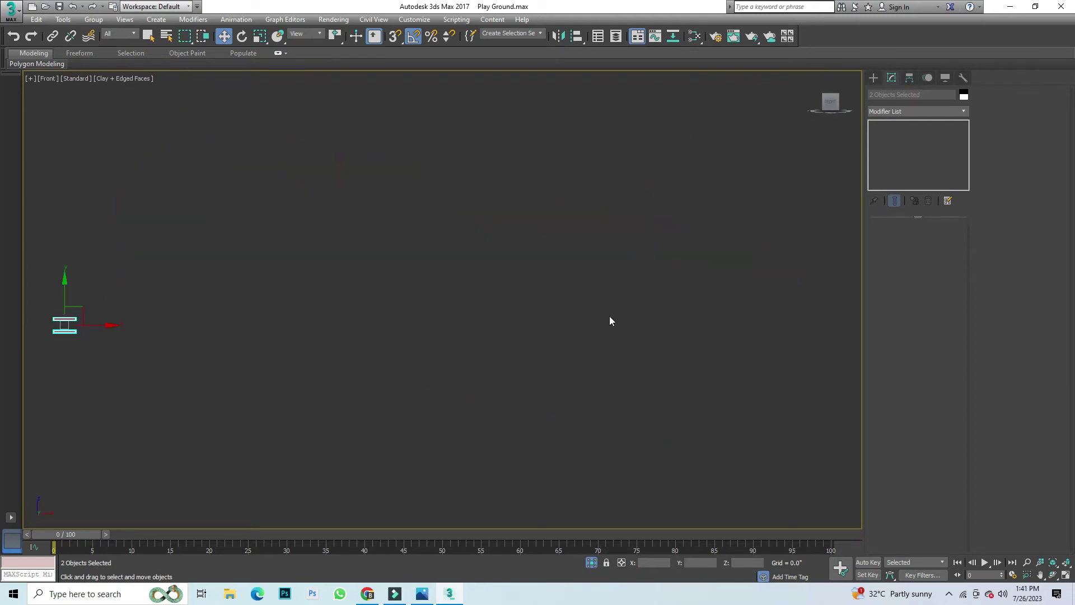
scroll(408, 324, "up", 5)
scroll(448, 289, "up", 5)
left_click(507, 337)
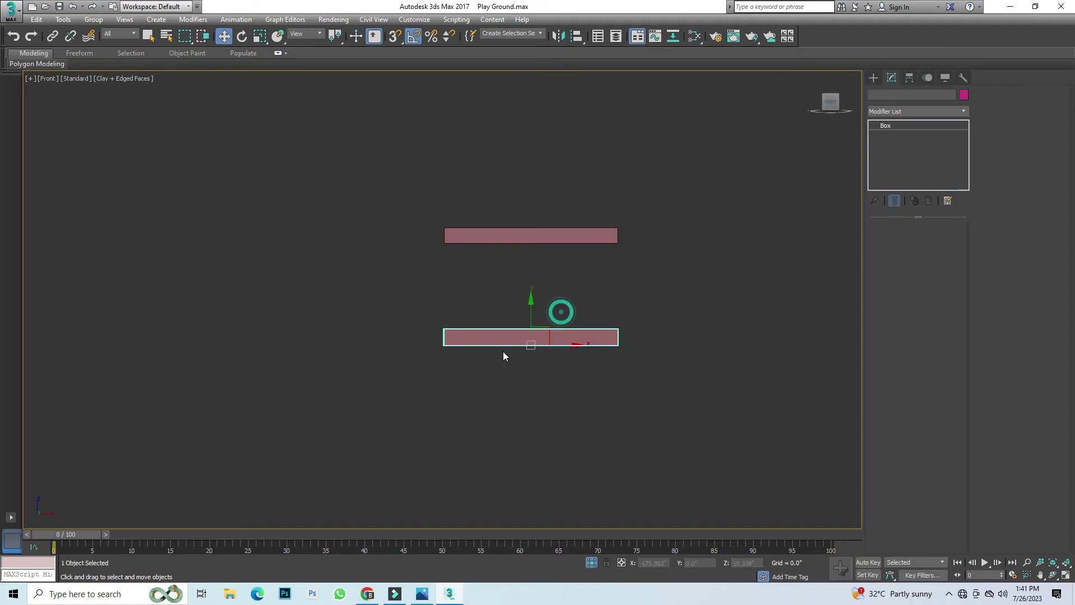
mouse_move(531, 319)
left_mouse_down()
mouse_move(540, 221)
mouse_move(570, 208)
left_mouse_up()
left_click(242, 36)
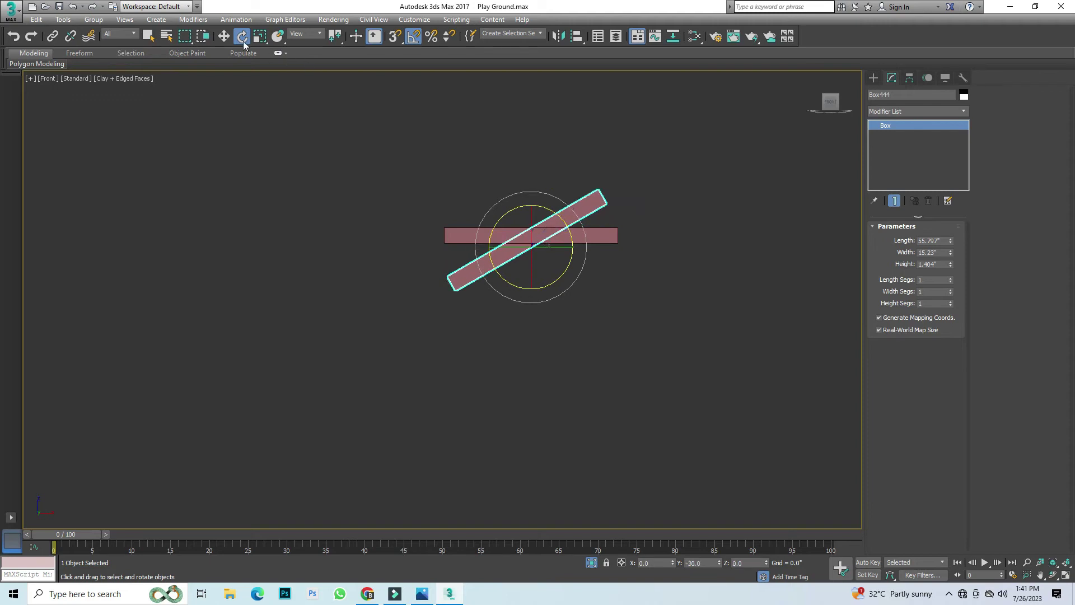
left_click(224, 37)
left_click_drag(558, 247, 447, 247)
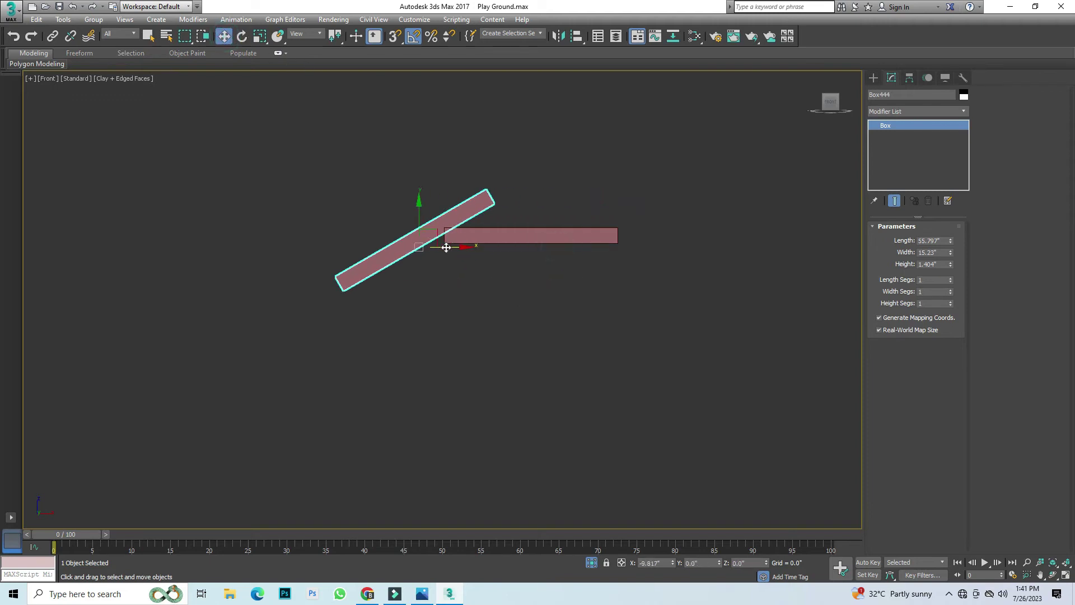
Step: Snap the tilted plank's top end to the flat plank's corner
key("s")
mouse_move(486, 191)
left_mouse_down()
mouse_move(415, 214)
mouse_move(386, 257)
left_mouse_up()
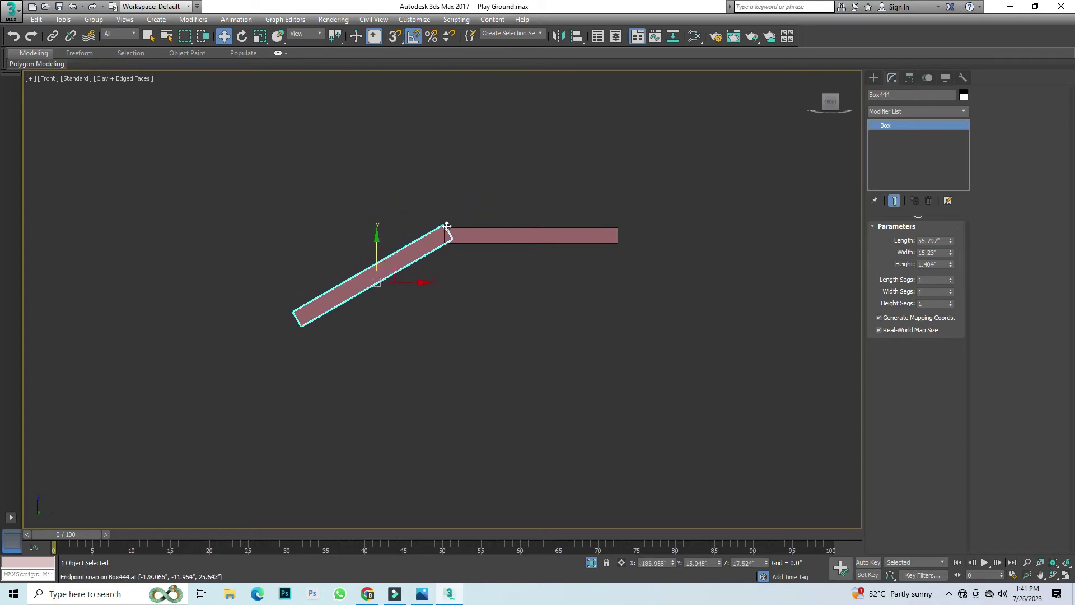
scroll(447, 226, "up", 5)
key("s")
left_click_drag(439, 229, 440, 240)
scroll(468, 219, "down", 5)
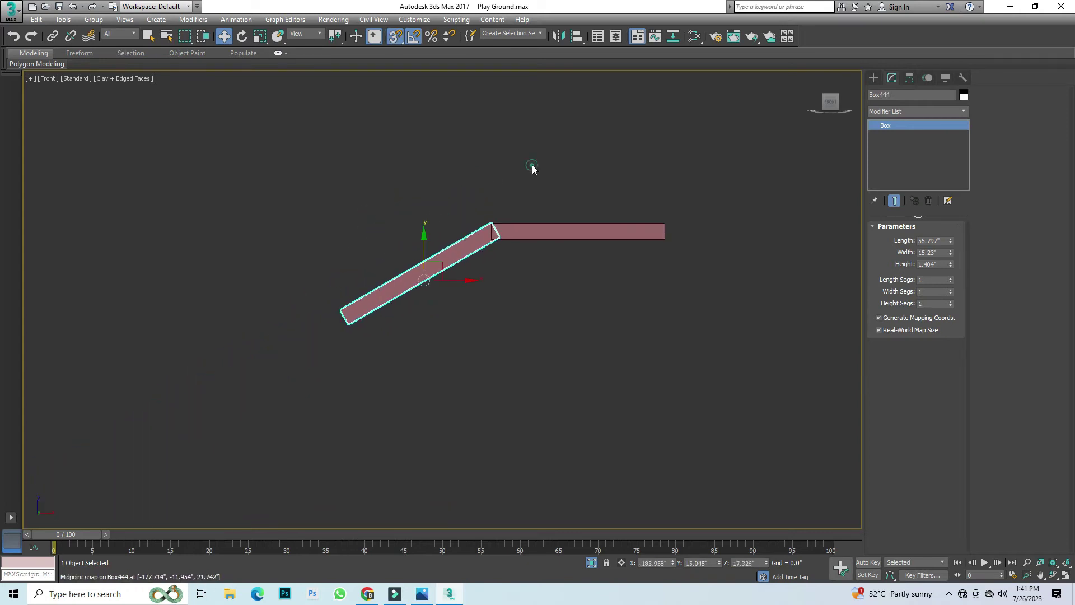
left_click(456, 273)
scroll(441, 267, "up", 2)
left_click(431, 258)
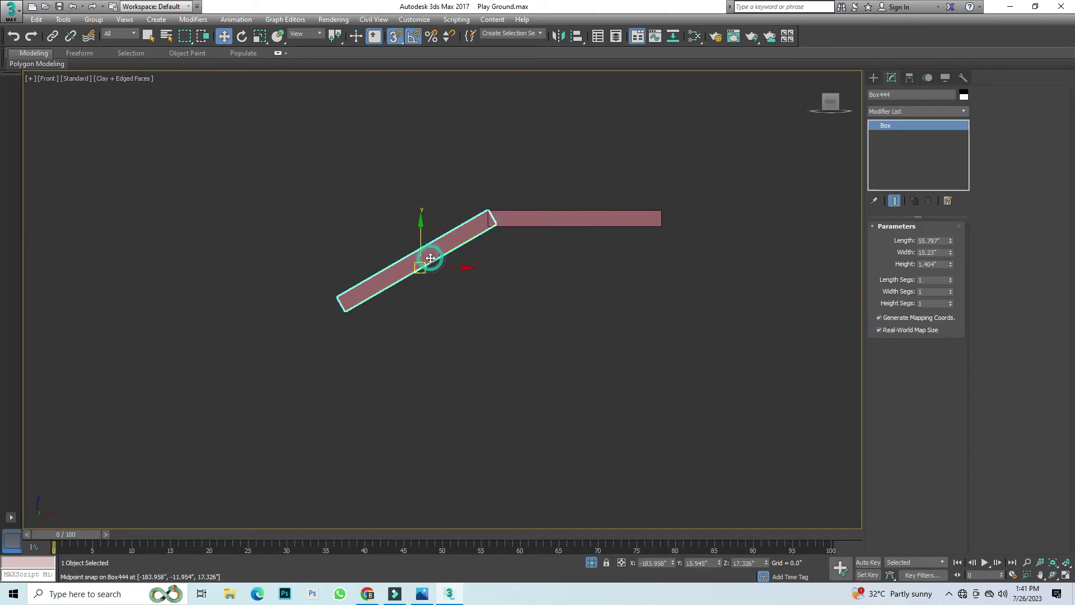
right_click(361, 291)
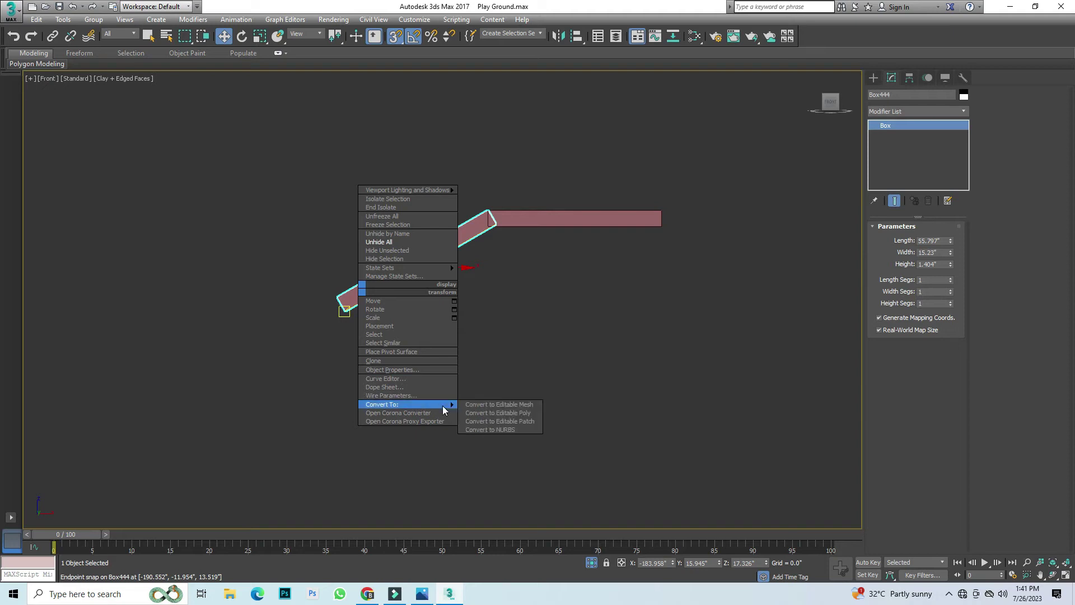
left_click(497, 341)
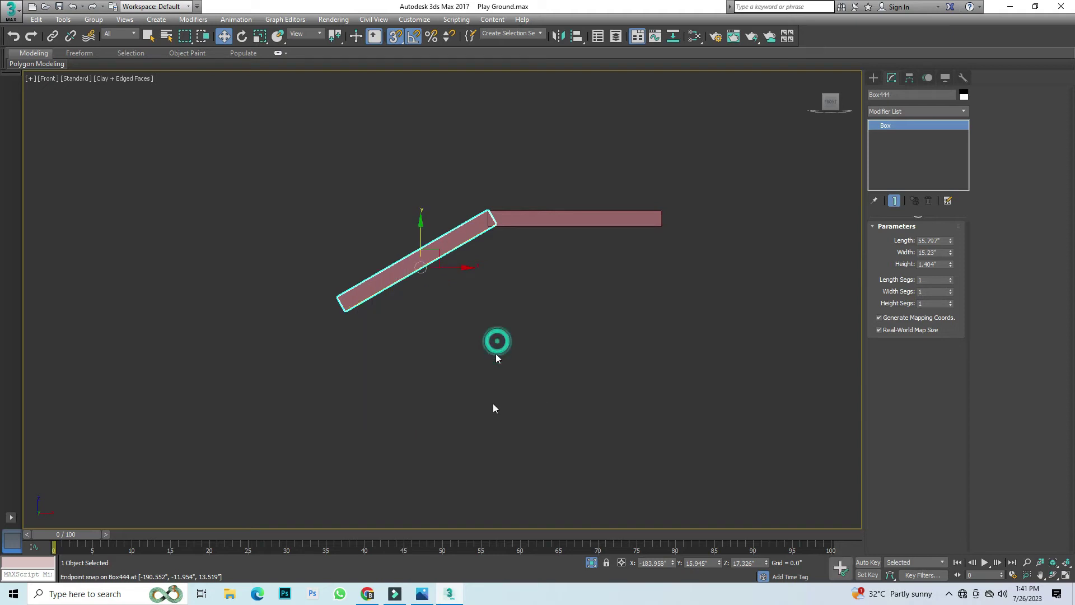
Step: Restore the full scene and lower both planks together toward the ground slab
left_click(593, 562)
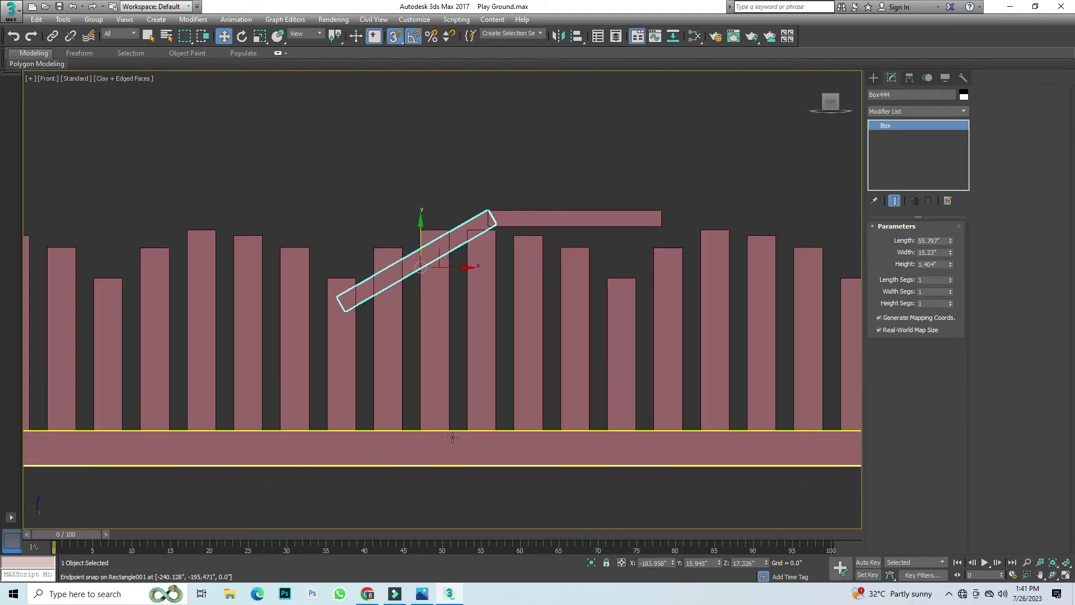
left_click(543, 217, "ctrl")
key("s")
left_click_drag(495, 202, 508, 337)
Step: Delete the old 20° tilted plank
left_click(647, 148)
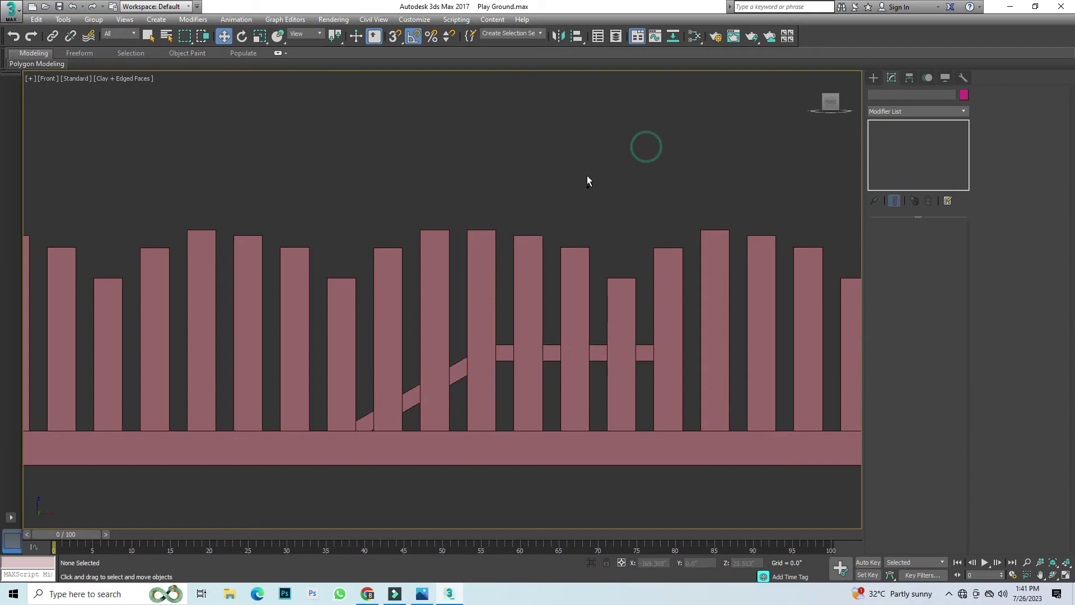
mouse_move(500, 260)
middle_mouse_down("alt")
mouse_move(557, 320)
mouse_move(465, 364)
middle_mouse_up("alt")
scroll(557, 320, "down", 3)
scroll(557, 320, "down", 4)
scroll(557, 321, "down", 3)
scroll(464, 364, "down", 4)
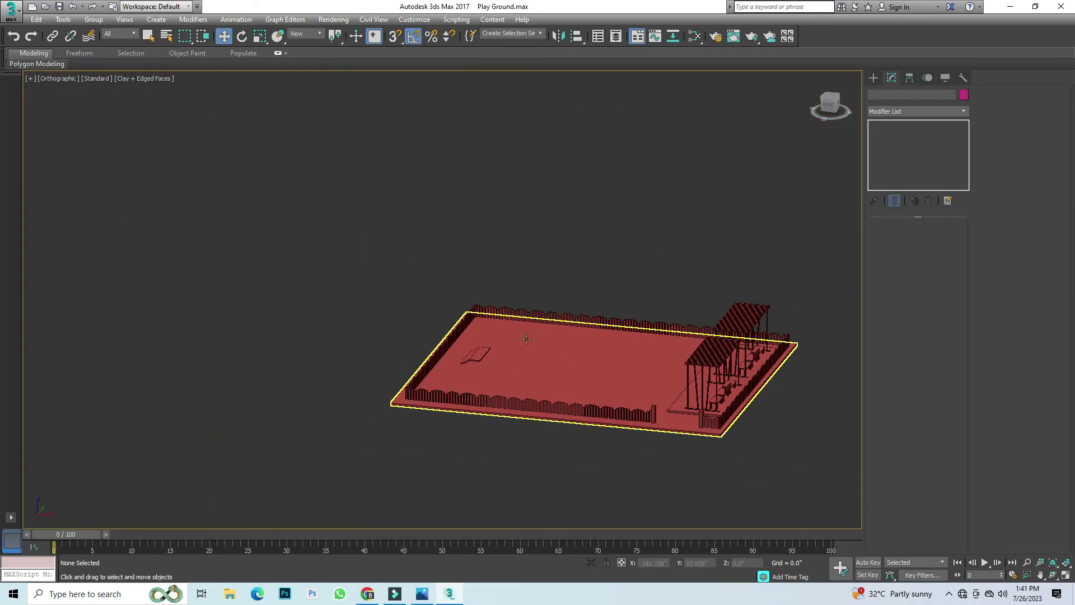
scroll(465, 364, "up", 4)
scroll(463, 369, "up", 5)
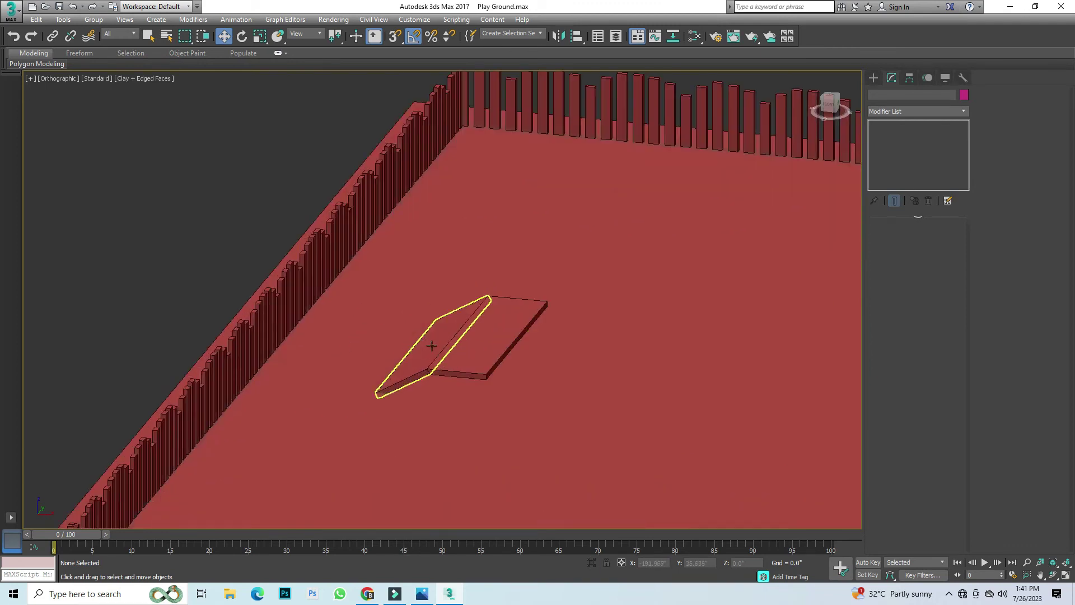
left_click(433, 347)
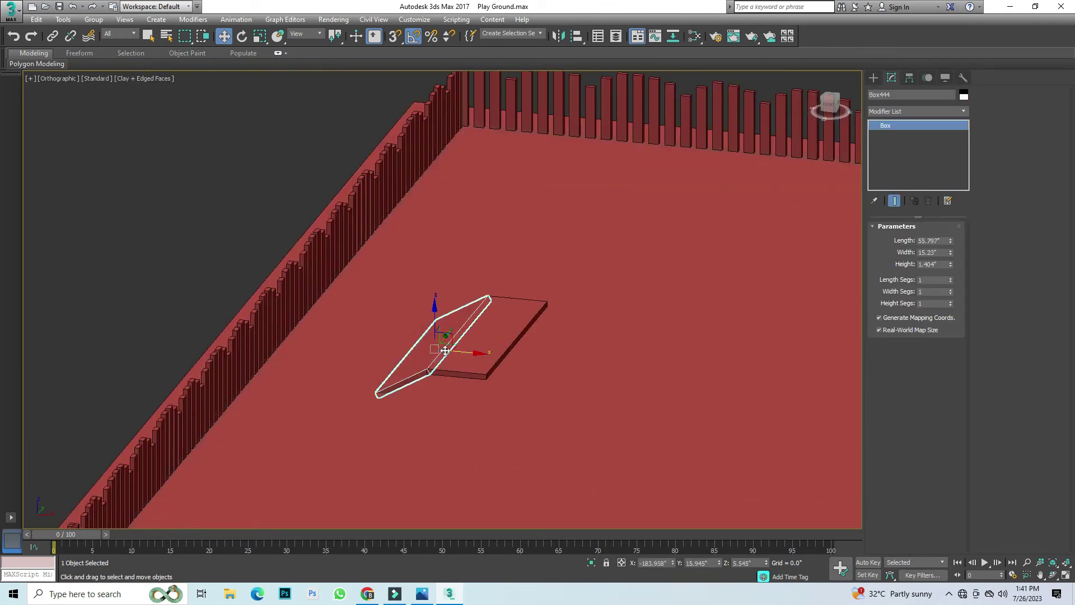
key("Delete")
Step: Clone the flat plank, tilt the copy about 10°, and slide it left
left_click(513, 337)
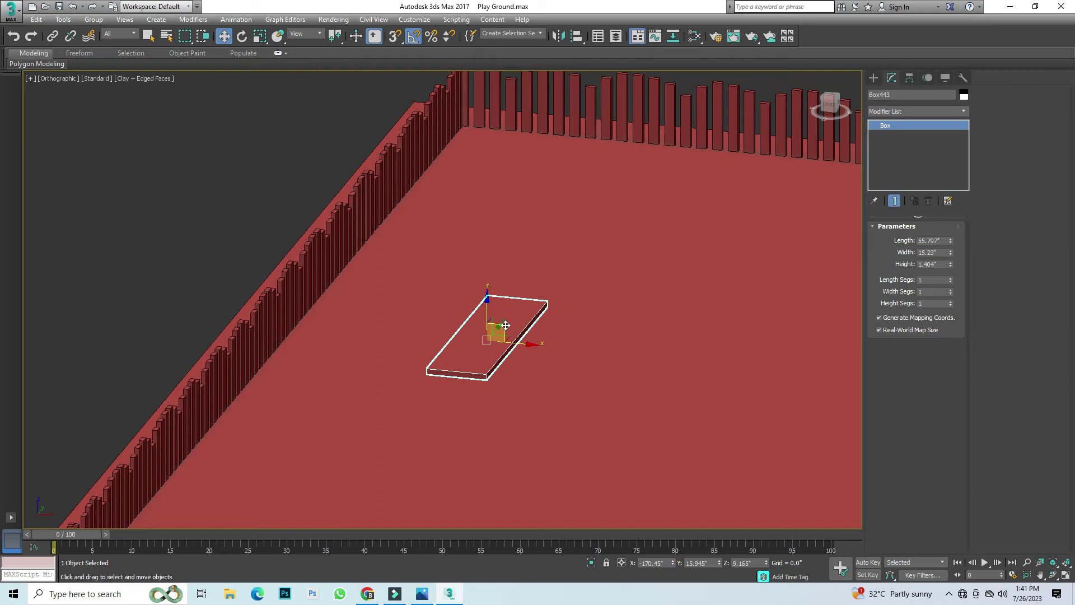
left_click_drag(496, 333, 496, 342, "shift")
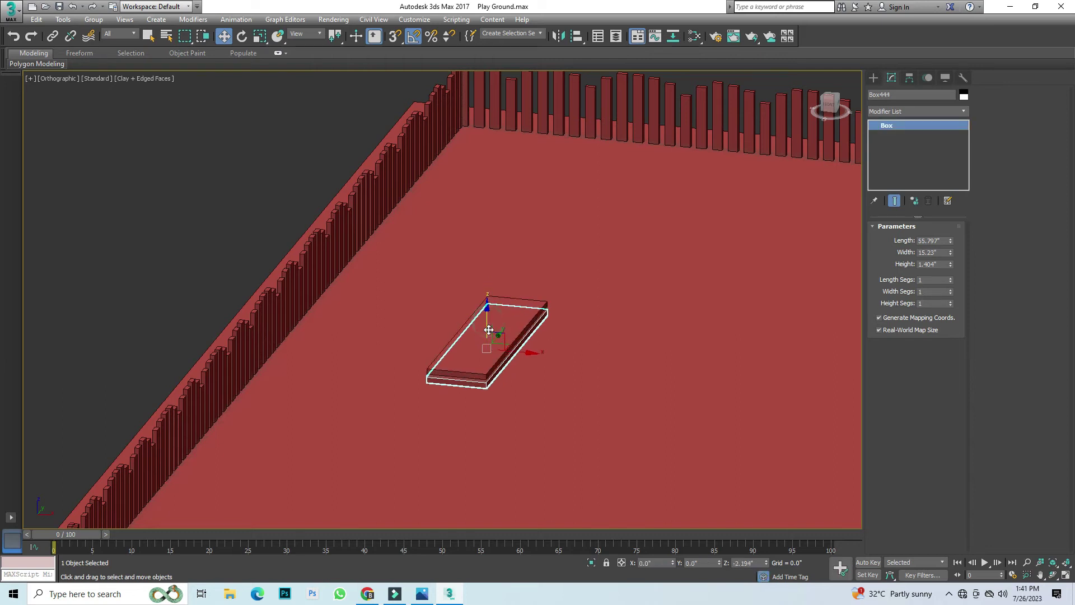
left_click(545, 345)
left_click(242, 36)
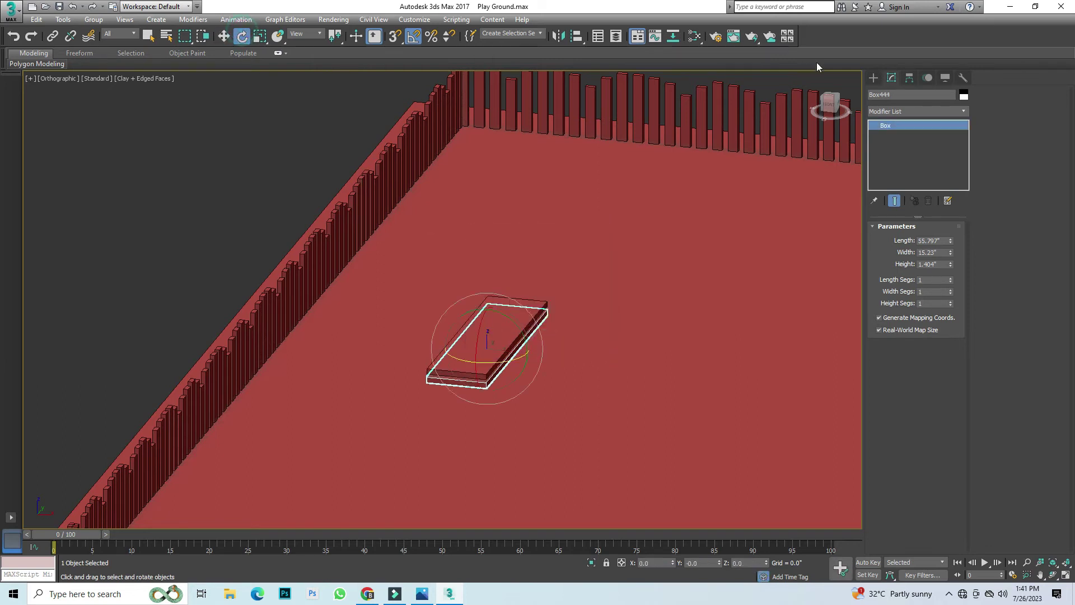
mouse_move(828, 129)
left_mouse_down()
mouse_move(833, 119)
mouse_move(684, 211)
left_mouse_up()
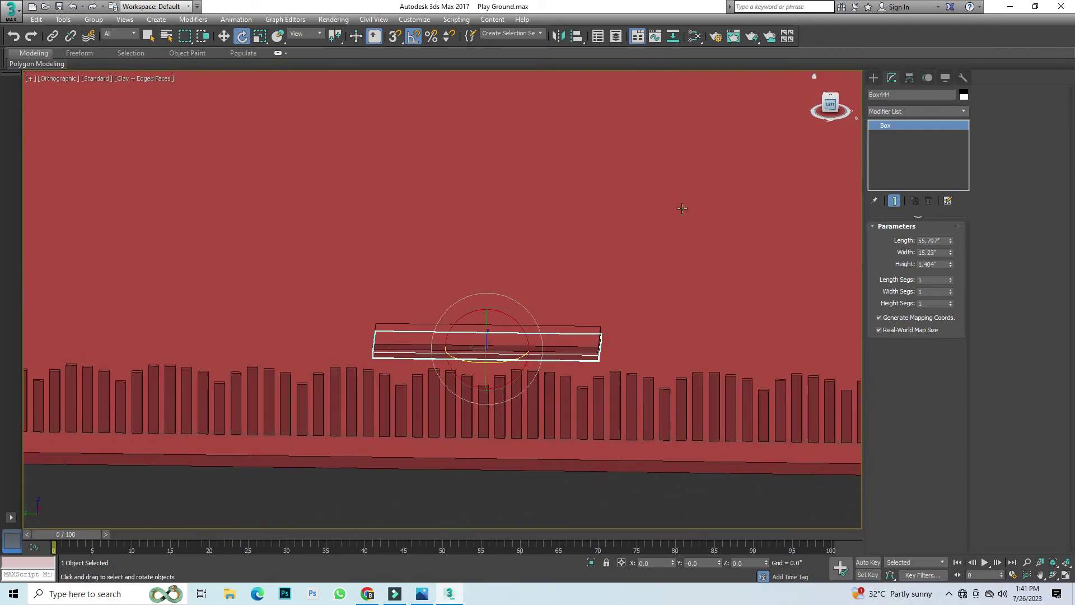
left_click_drag(513, 323, 501, 322)
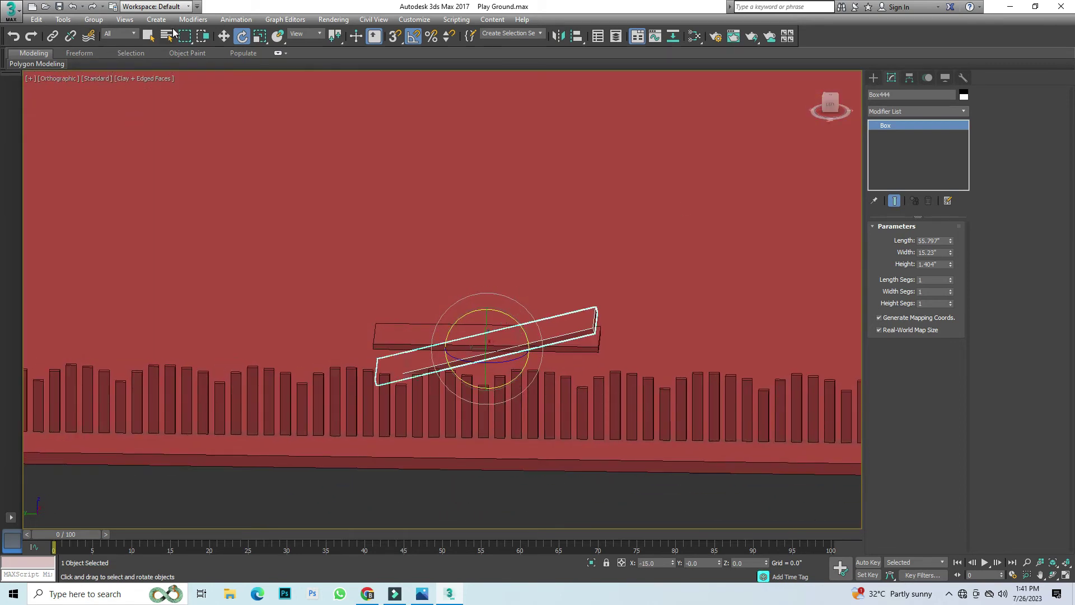
left_click(222, 37)
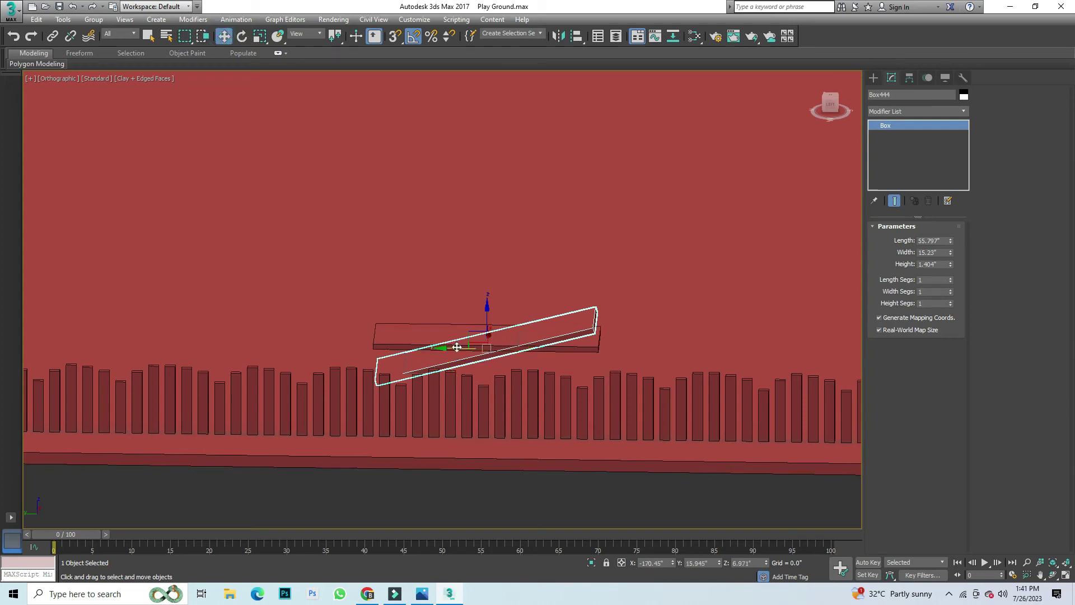
left_click_drag(460, 344, 260, 358)
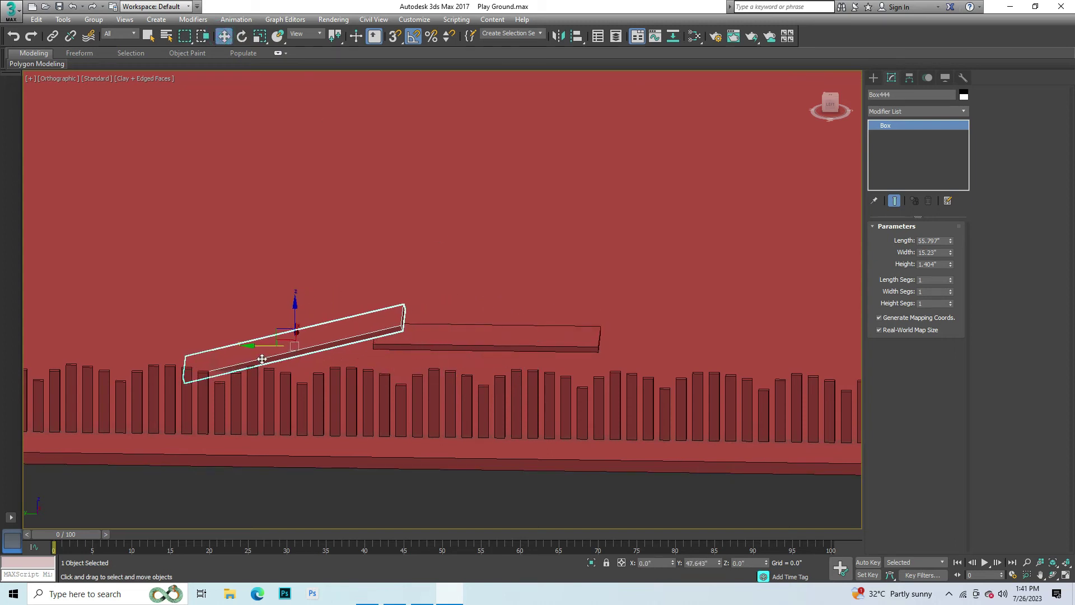
Step: Raise the flat plank and snap its end onto the 10° plank's upper end
left_click(436, 345)
left_click_drag(489, 322, 489, 302)
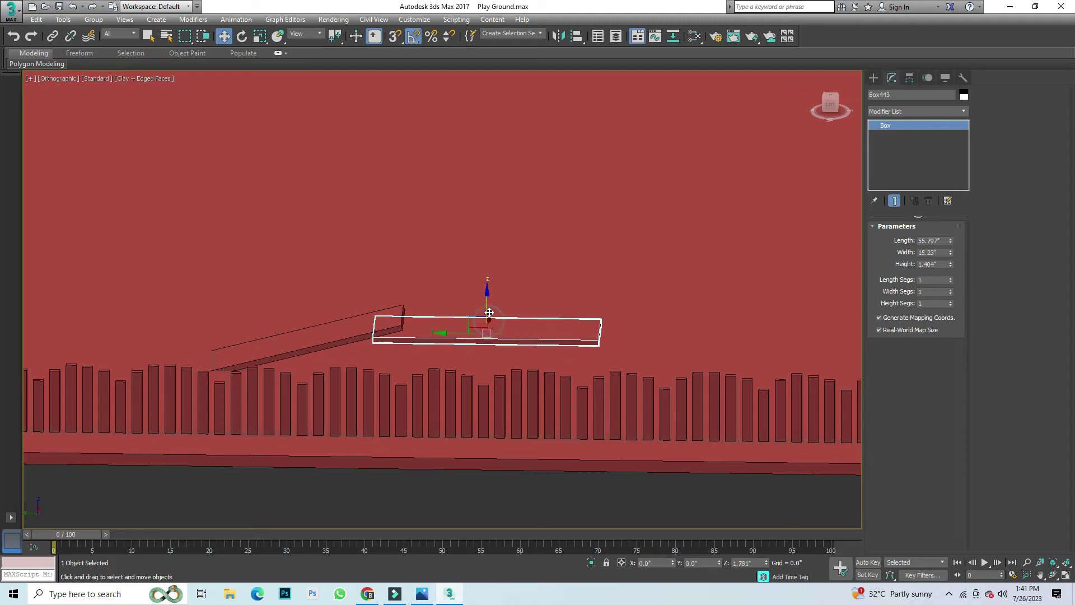
scroll(363, 321, "up", 4)
key("s")
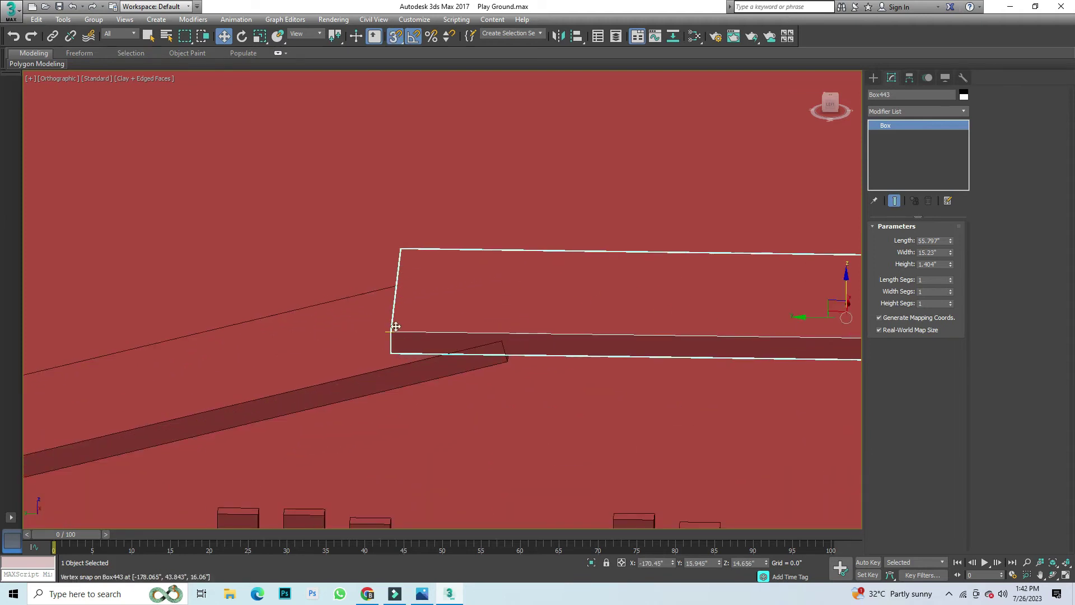
left_click_drag(398, 330, 593, 328)
scroll(562, 307, "down", 5)
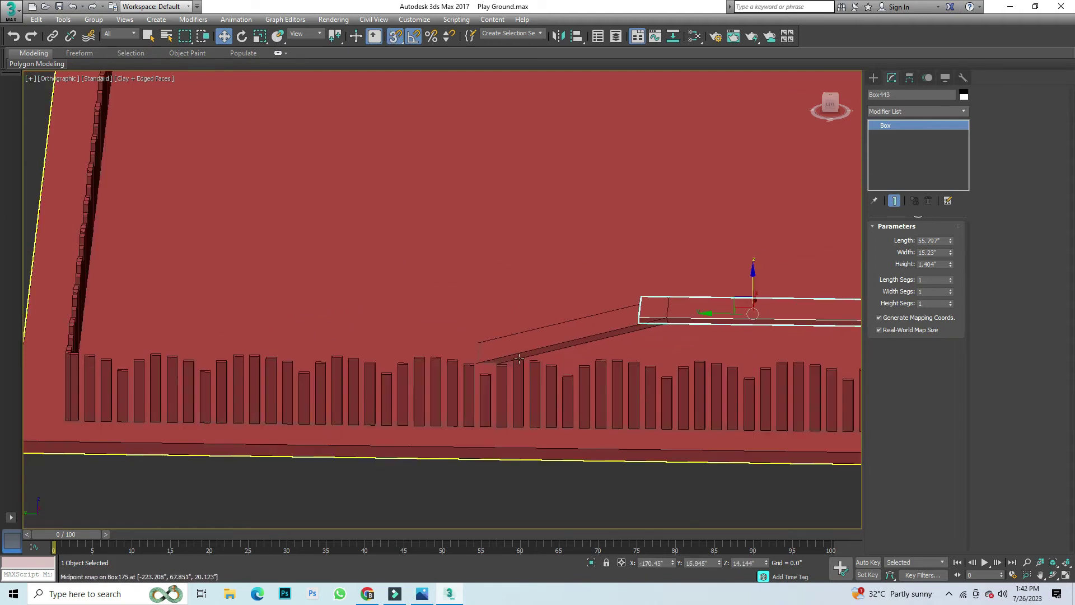
mouse_move(593, 328)
left_mouse_down()
mouse_move(448, 360)
mouse_move(531, 455)
left_mouse_up()
scroll(571, 327, "up", 4)
scroll(572, 327, "up", 2)
scroll(449, 360, "up", 1)
scroll(420, 365, "down", 2)
scroll(420, 365, "down", 2)
scroll(420, 365, "down", 2)
left_click(553, 481)
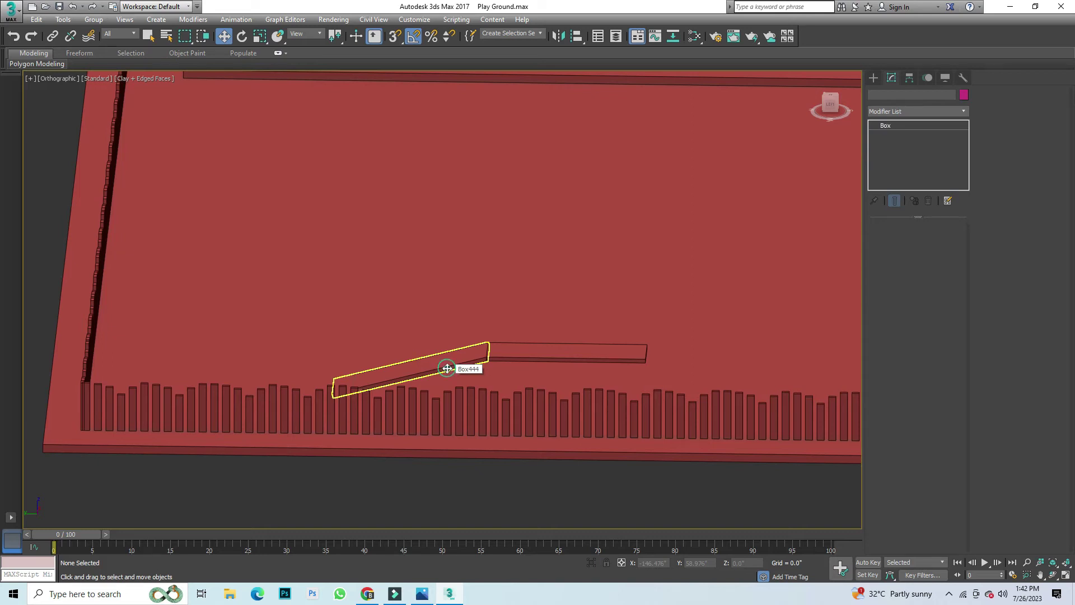
left_click(448, 368)
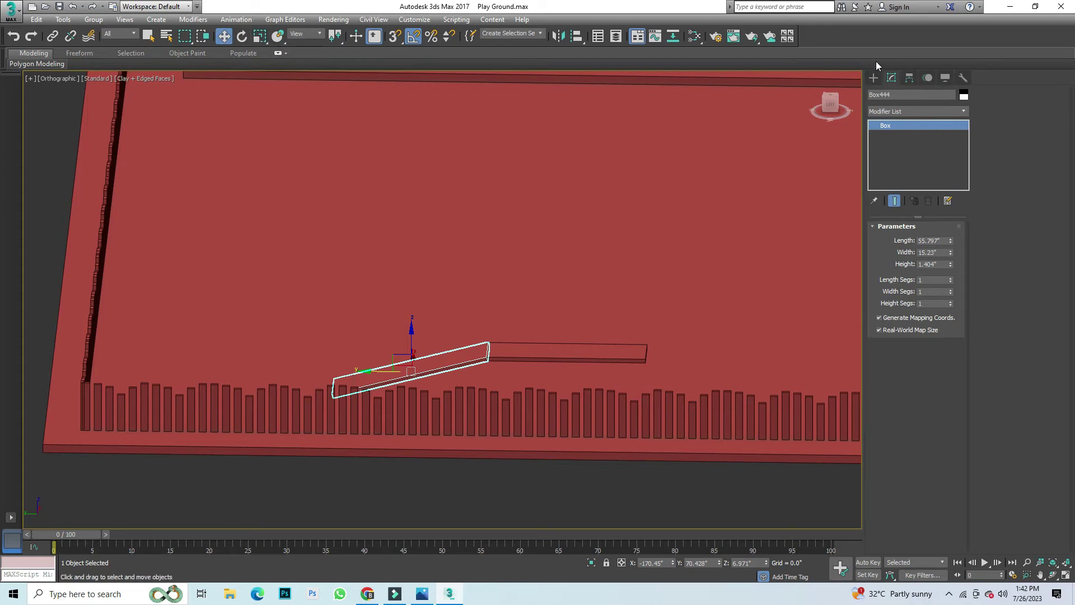
Step: Move the sloped board's pivot to the flat board's midpoint using Affect Pivot Only
left_click(909, 77)
left_click(921, 154)
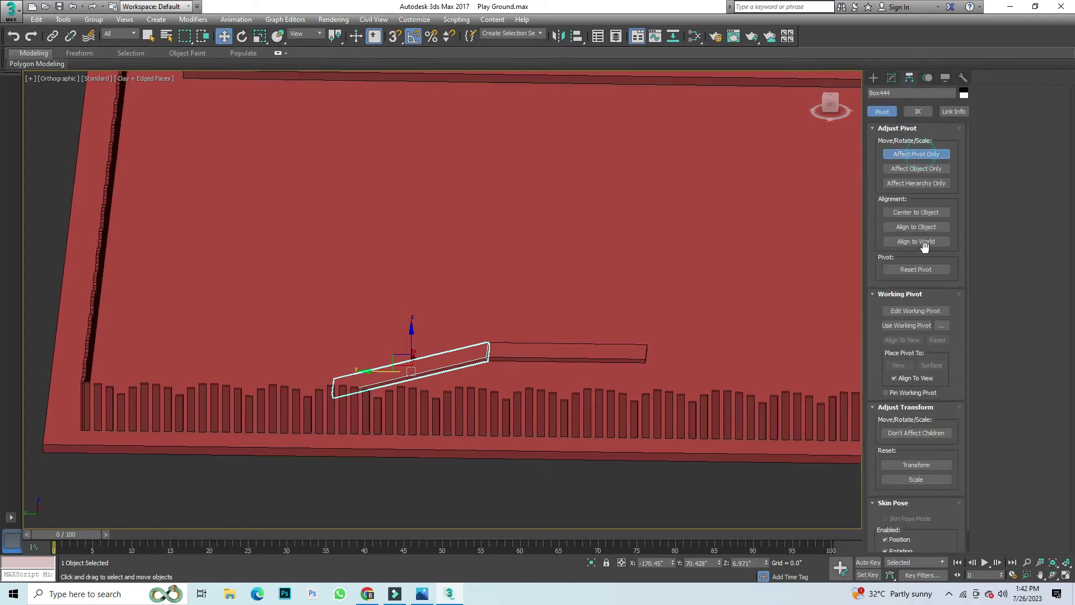
left_click_drag(378, 371, 566, 369)
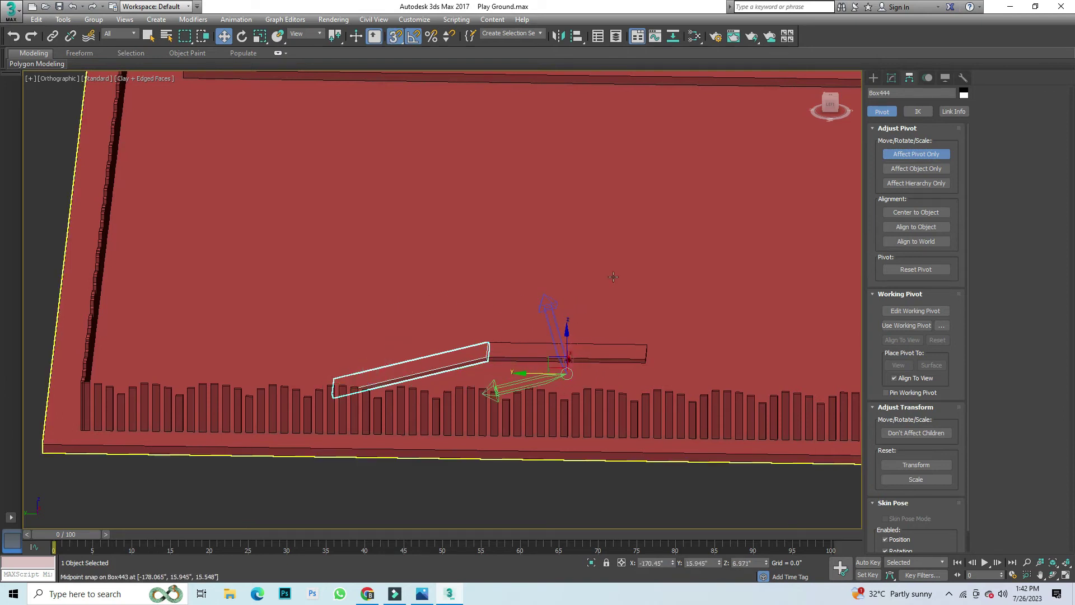
left_click(916, 154)
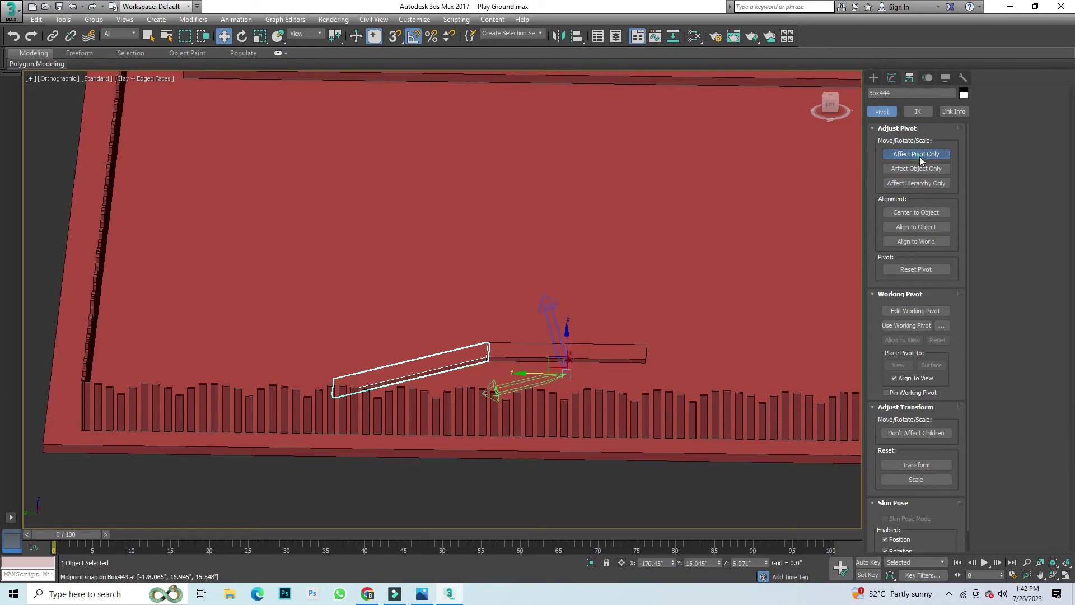
Step: Mirror a copy of the sloped board across the Y axis
left_click(559, 37)
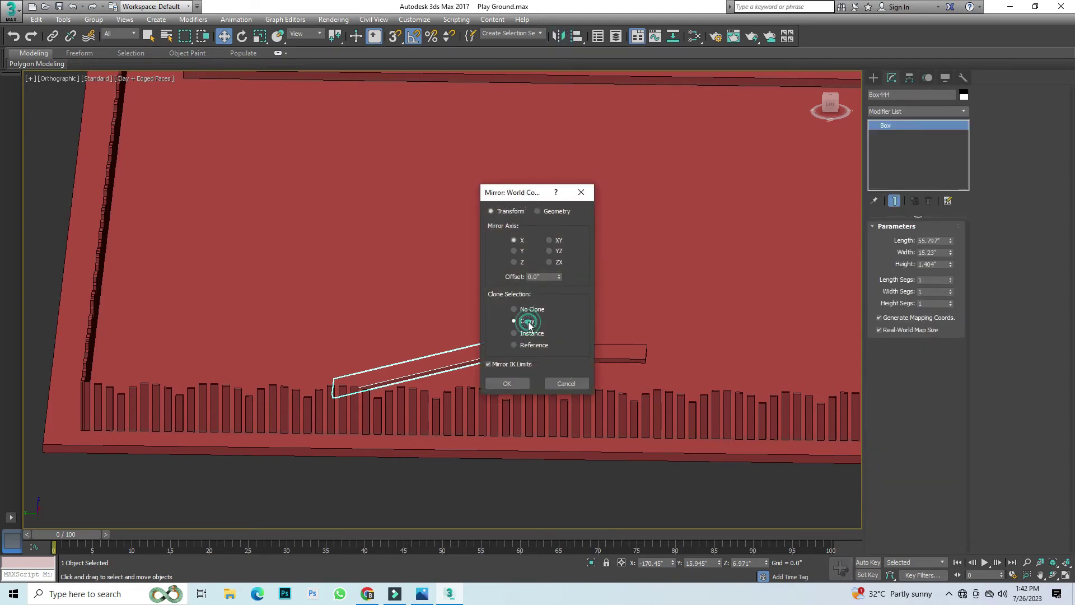
left_click(522, 251)
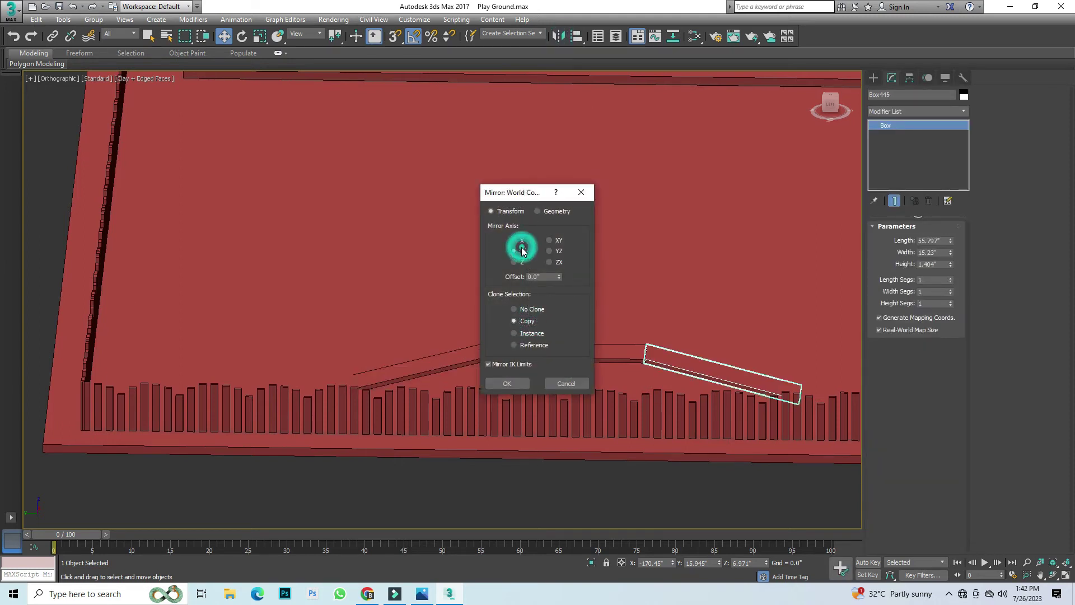
left_click(510, 384)
scroll(510, 384, "down", 5)
left_click(212, 267)
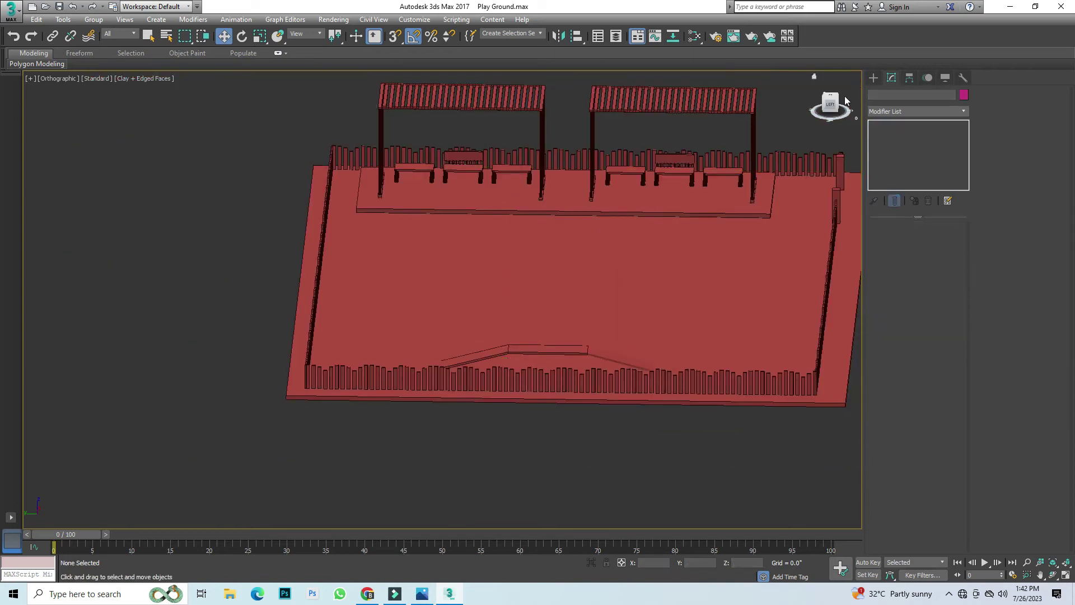
Step: Select the three ramp boards and group them as Group033
left_click_drag(831, 104, 806, 106)
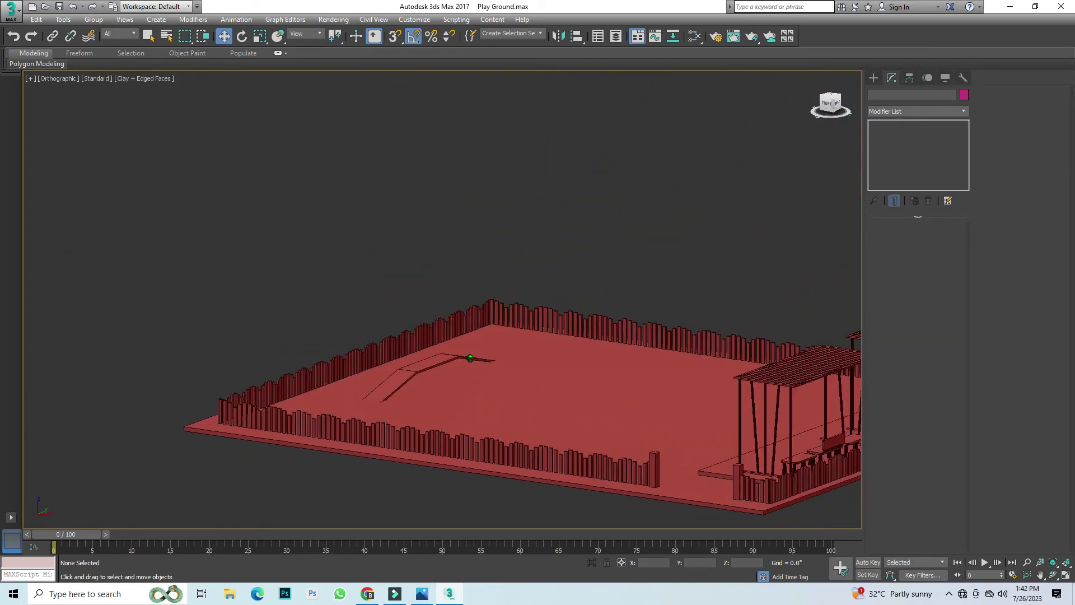
middle_click_drag(471, 359, 510, 342, "alt")
scroll(509, 342, "up", 5)
left_click(605, 330)
left_click(560, 342, "ctrl")
left_click(347, 381, "ctrl")
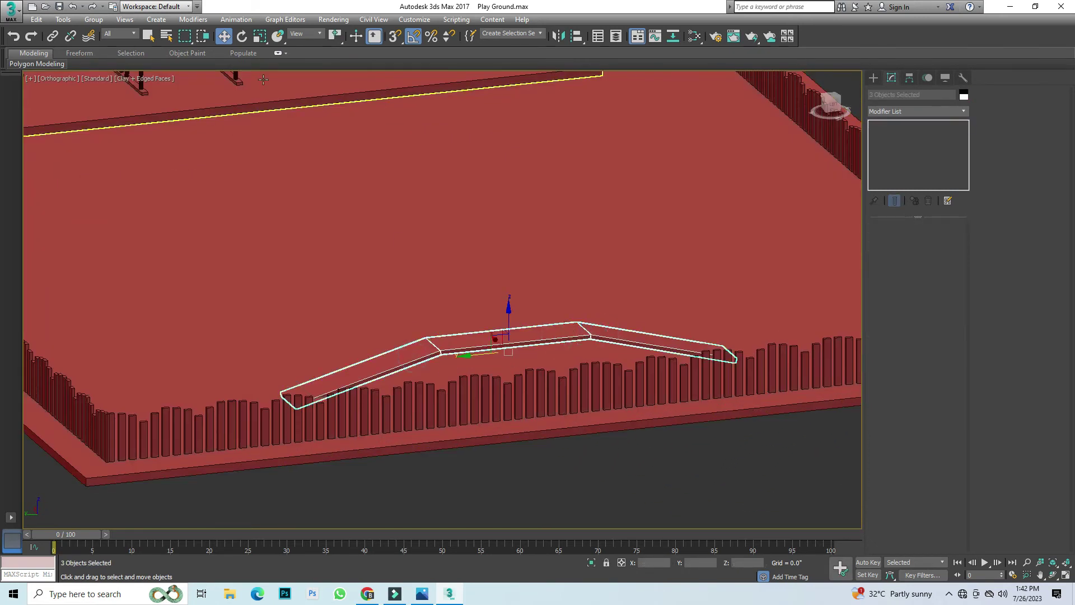
left_click(97, 20)
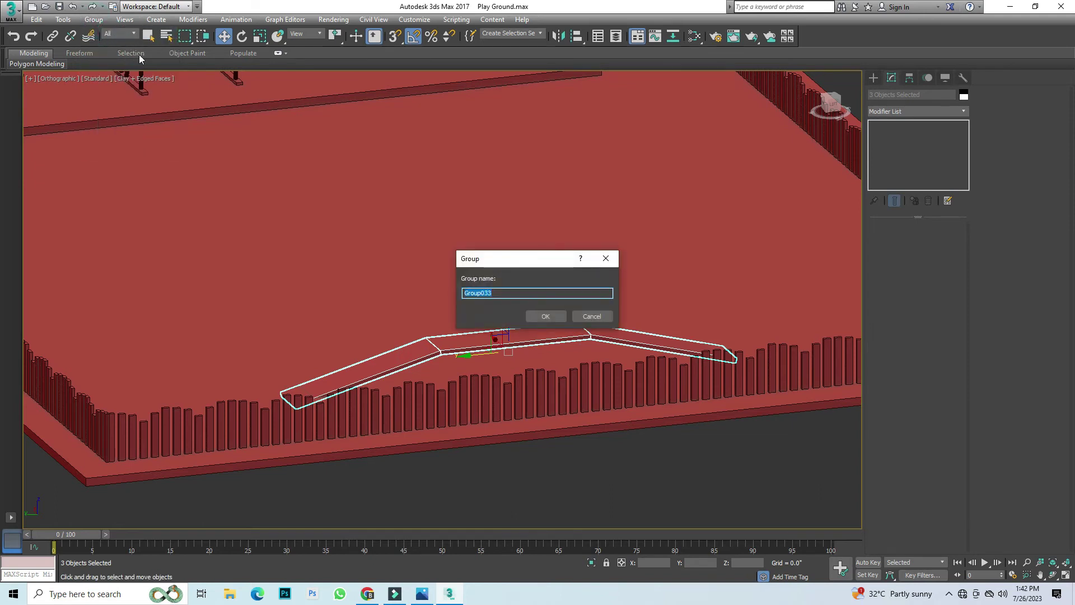
left_click(547, 318)
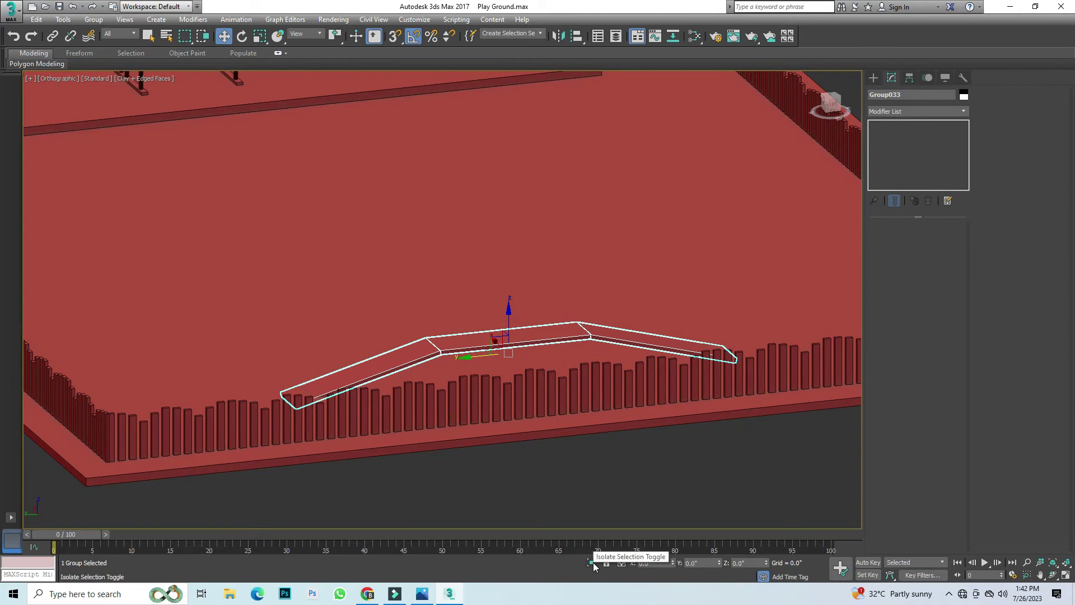
Step: Isolate the ramp and scale it along X into a shorter, steeper bridge
left_click(592, 562)
left_click(833, 105)
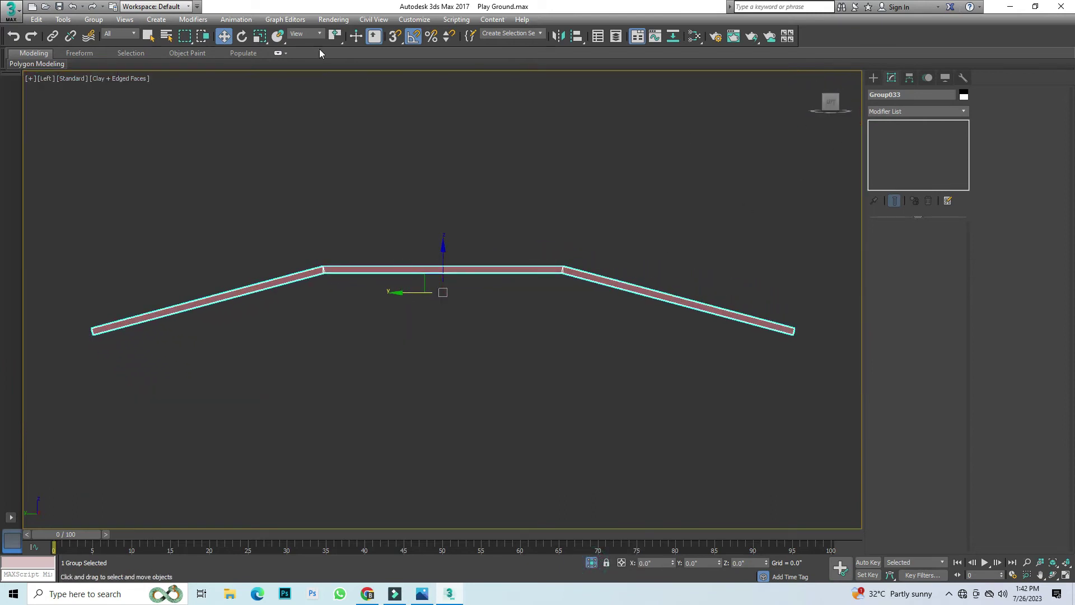
left_click(259, 36)
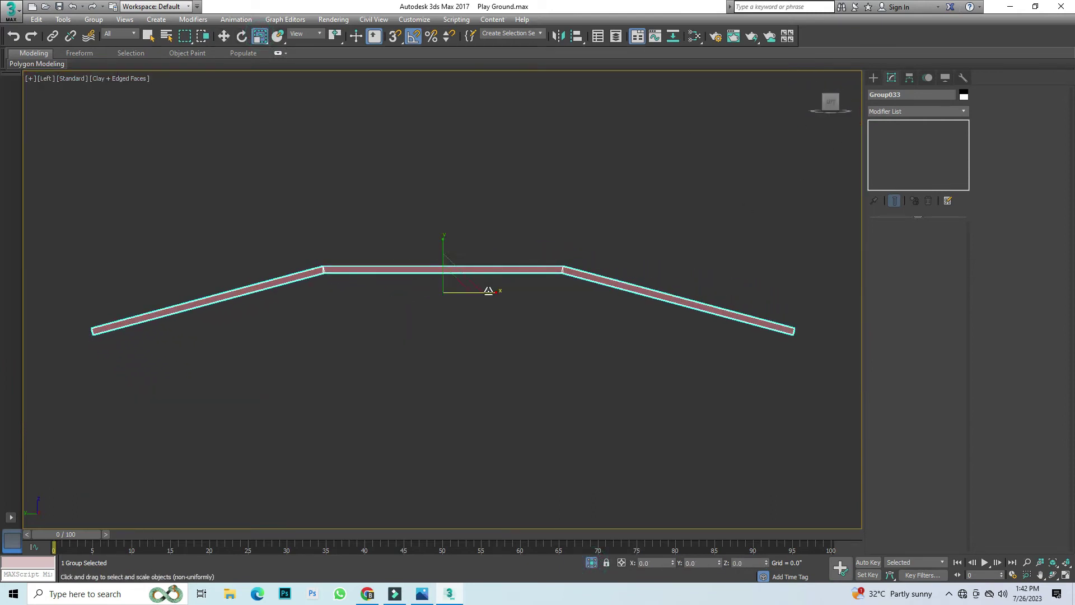
left_click_drag(489, 291, 456, 291)
left_click_drag(444, 248, 444, 226)
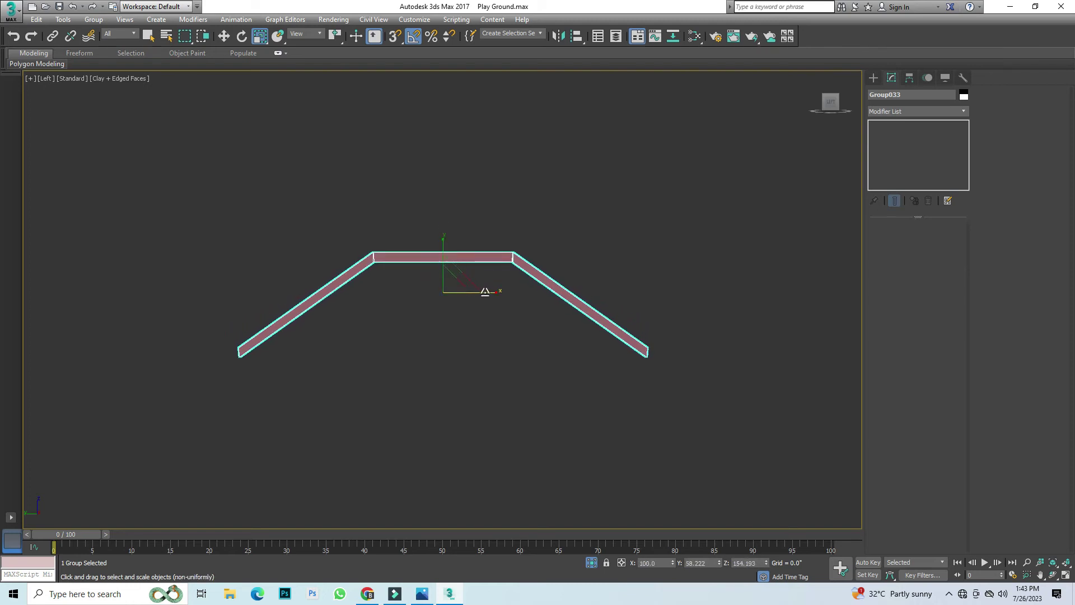
left_click_drag(485, 292, 499, 336)
left_click(592, 562)
left_click(645, 425)
middle_click_drag(414, 303, 461, 288, "alt")
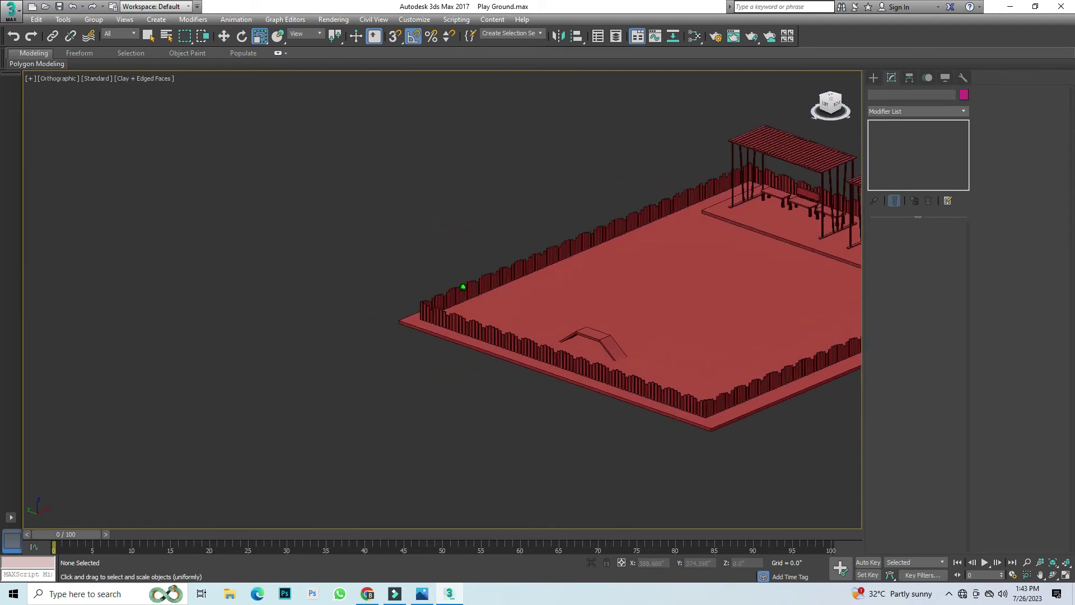
Step: Draw a thin Box on top of the ramp
scroll(609, 371, "up", 3)
scroll(609, 371, "up", 5)
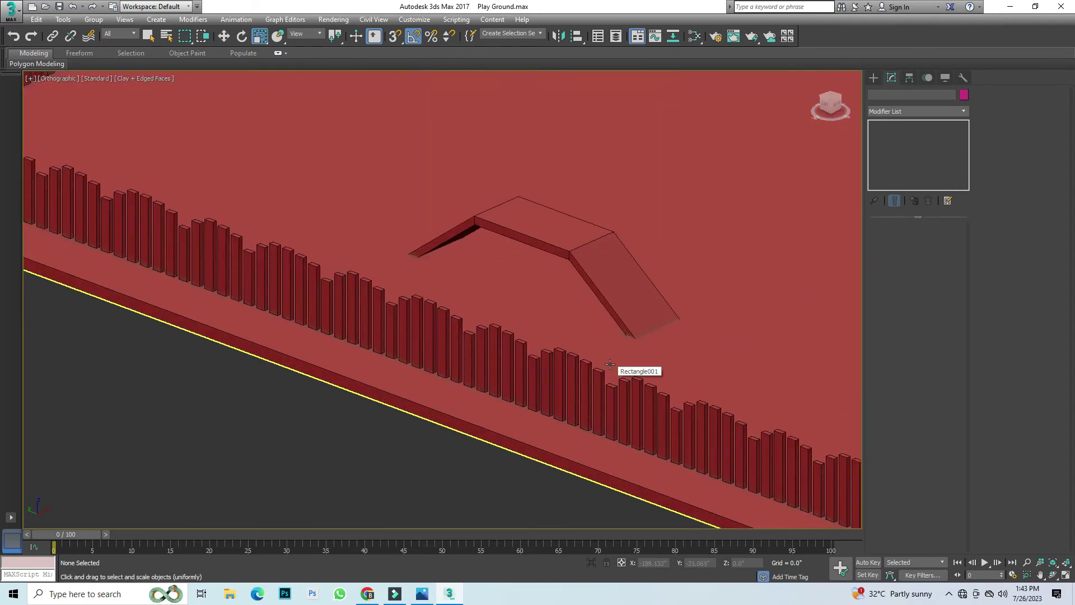
scroll(613, 314, "down", 5)
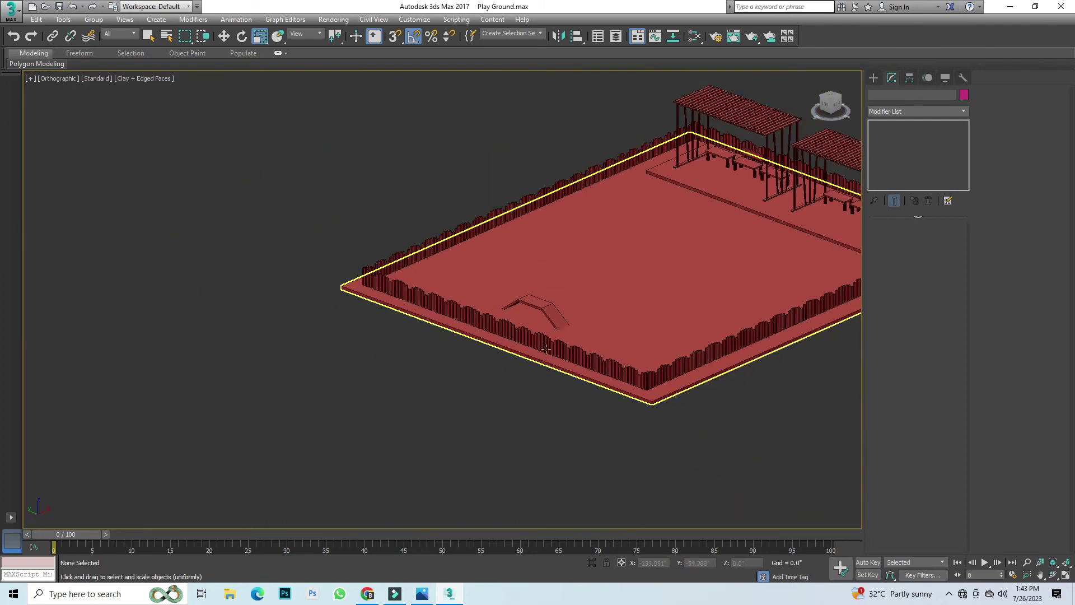
scroll(546, 349, "up", 4)
scroll(546, 349, "up", 2)
left_click(874, 77)
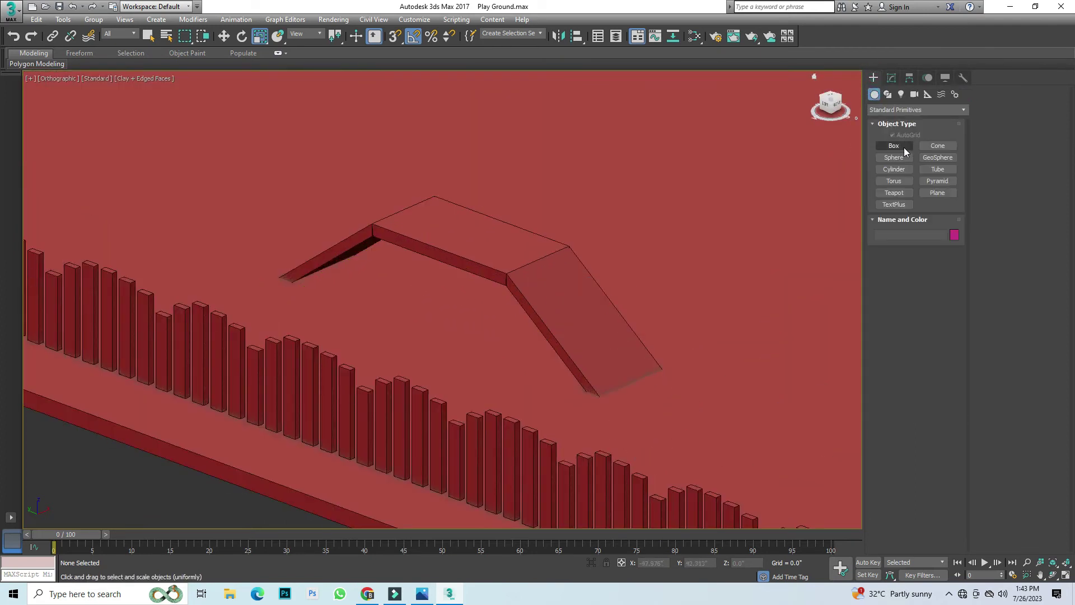
left_click(894, 146)
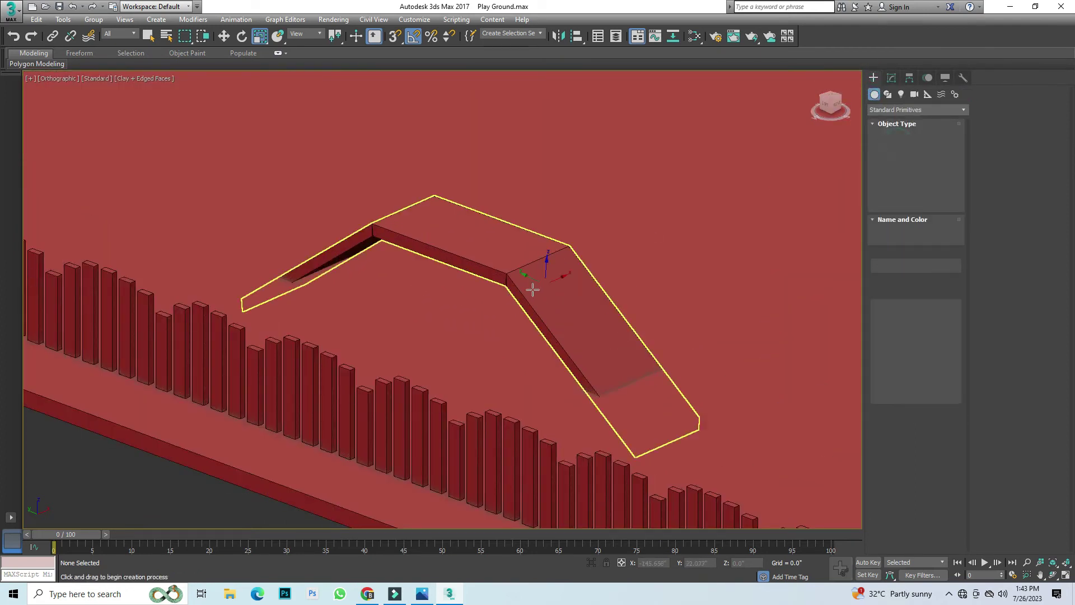
scroll(542, 289, "up", 3)
left_click_drag(538, 289, 565, 277)
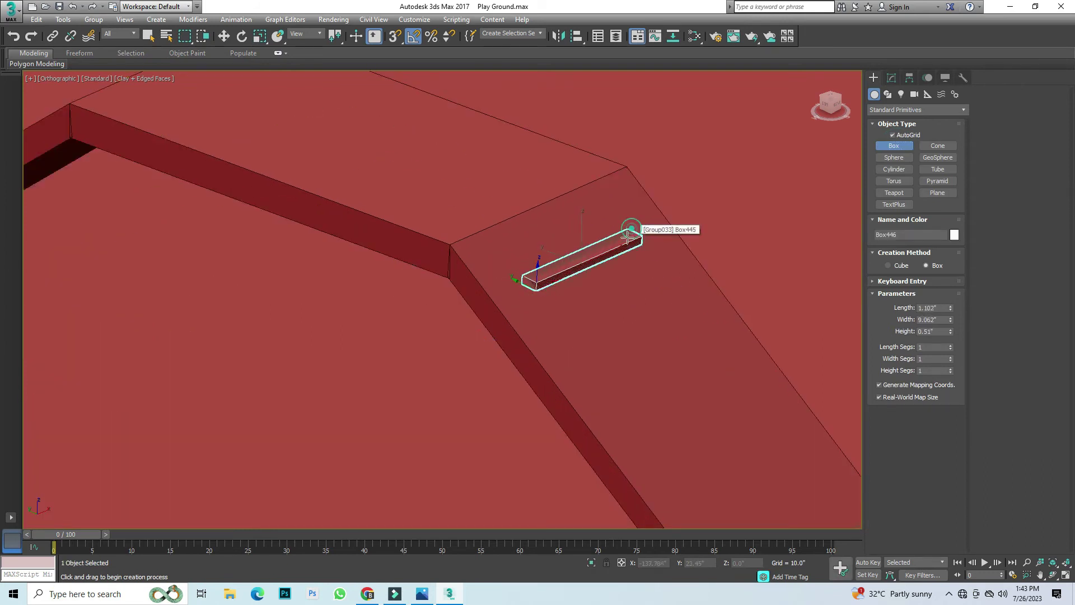
scroll(628, 237, "up", 3)
scroll(474, 288, "up", 2)
key("r")
scroll(474, 288, "down", 4)
scroll(392, 268, "down", 2)
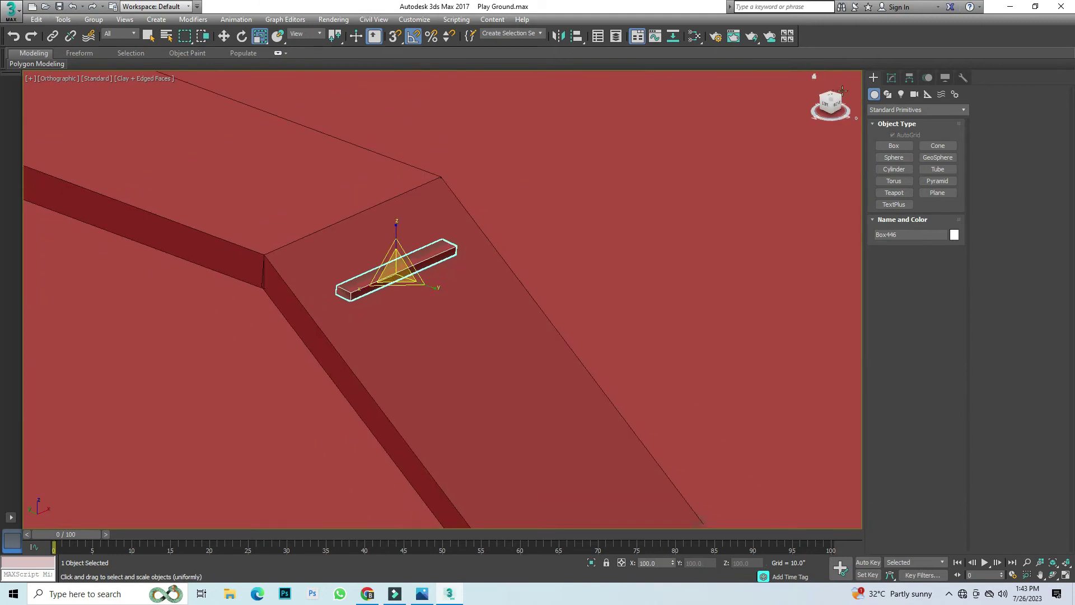
Step: In Left view, select the ramp and ungroup Group033
key("l")
scroll(560, 251, "down", 3)
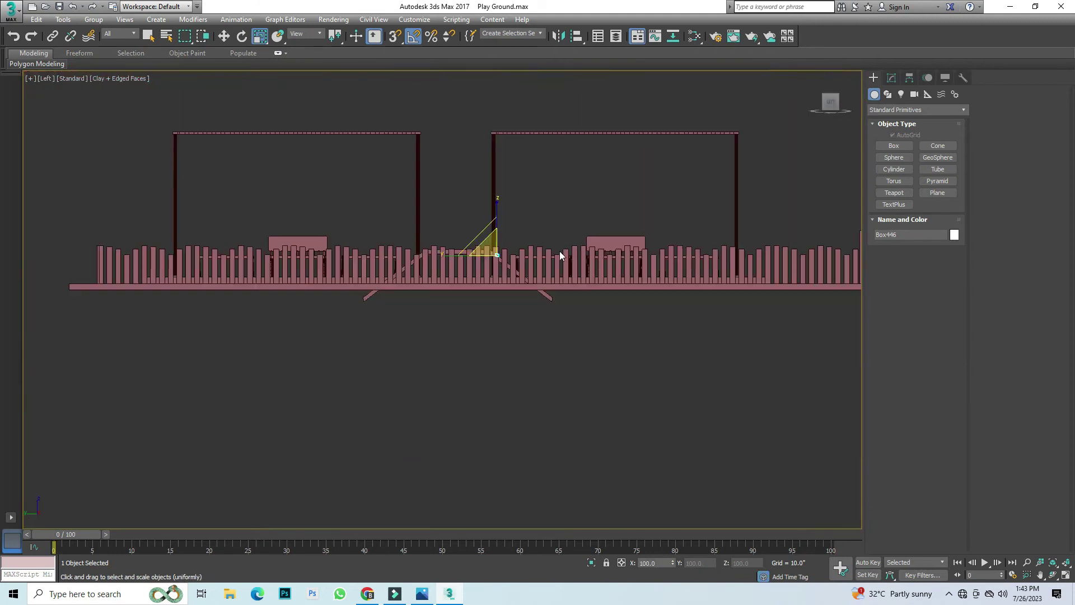
scroll(527, 265, "up", 2)
scroll(452, 257, "up", 3)
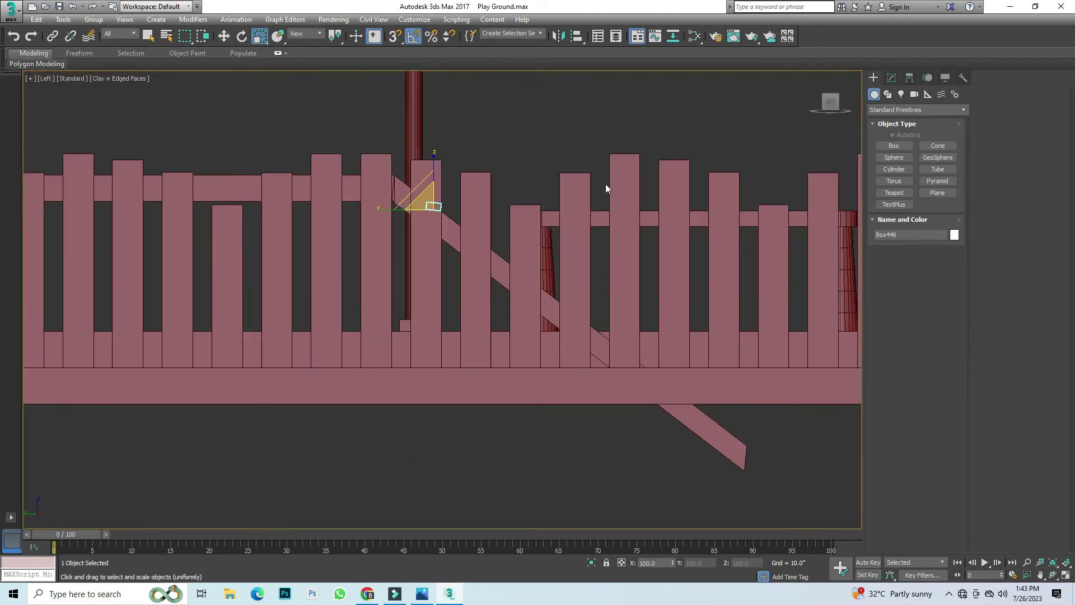
left_click(470, 192)
scroll(462, 239, "up", 1)
left_click(462, 239)
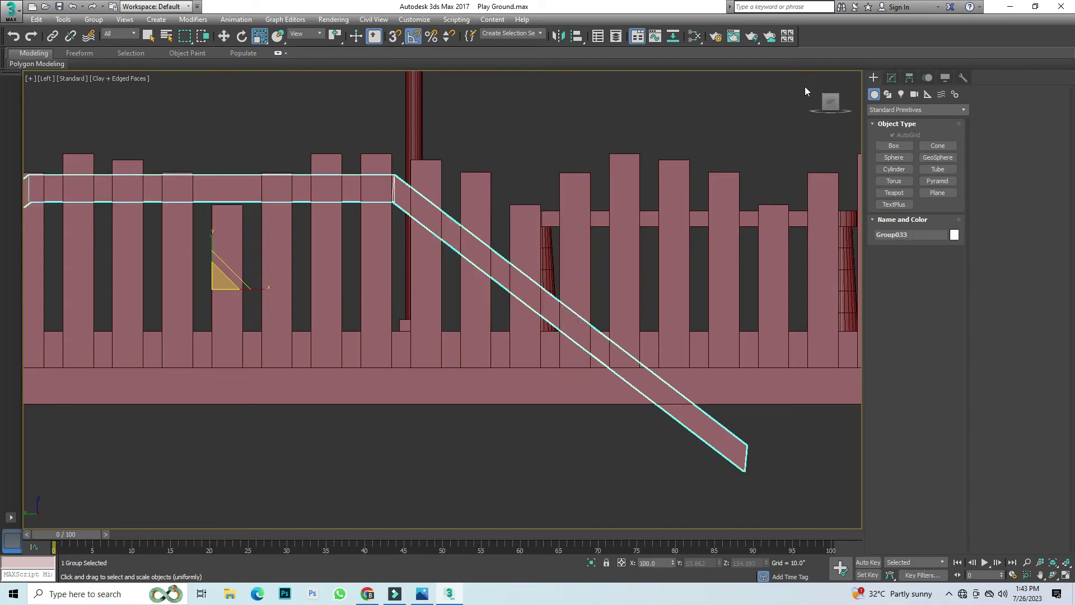
middle_click_drag(446, 240, 439, 301, "alt")
scroll(439, 300, "up", 3)
left_click(93, 19)
left_click(96, 41)
Step: Create a small block on the sloped board and clone several copies along it
left_click(494, 249)
left_click(894, 146)
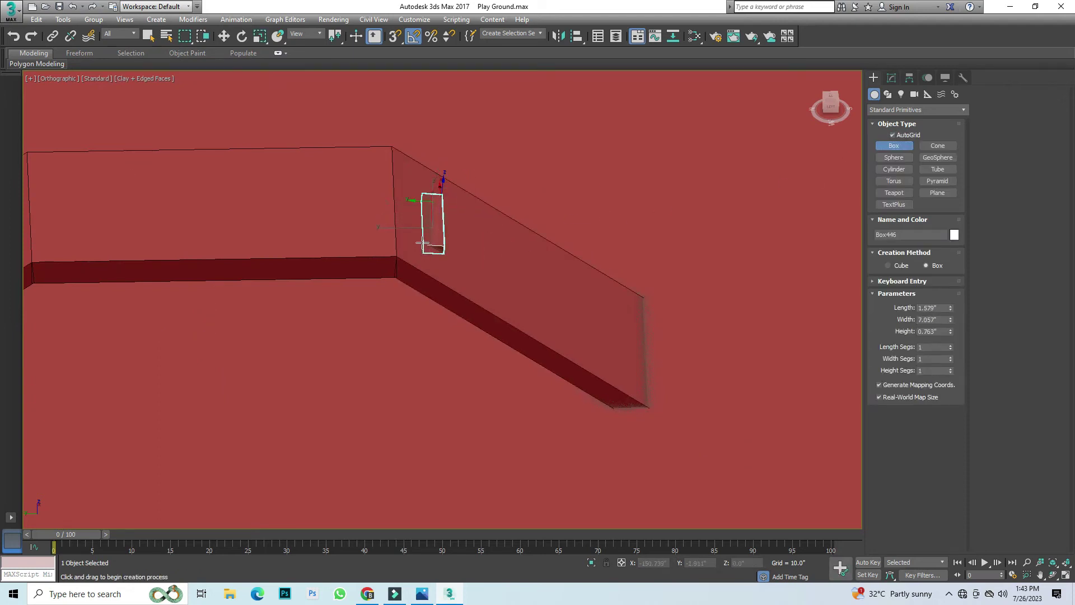
key("r")
scroll(434, 227, "up", 3)
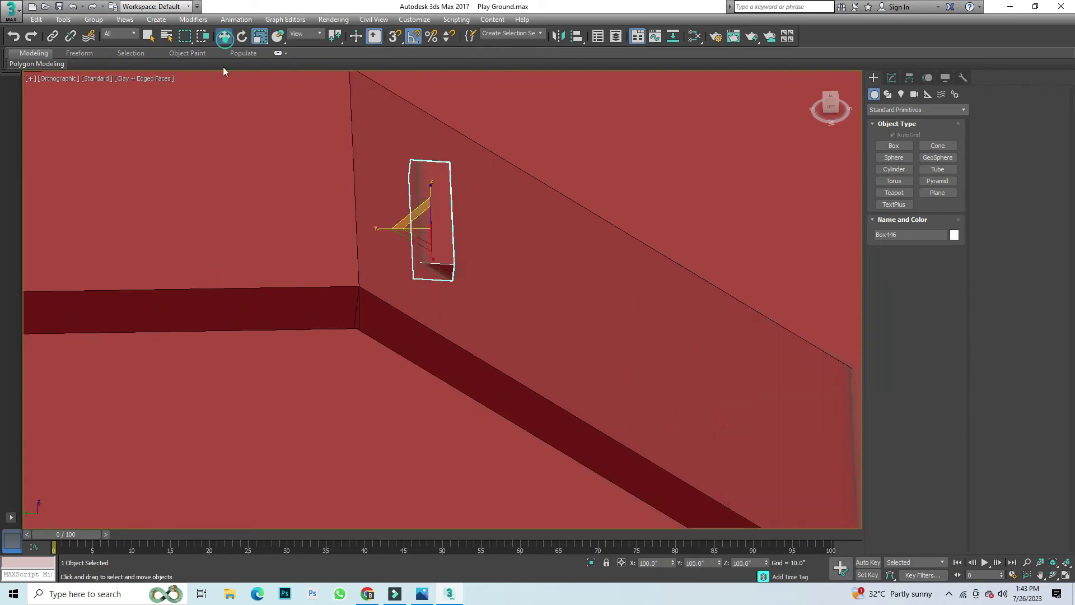
scroll(207, 235, "down", 3)
left_click_drag(312, 234, 340, 234, "shift")
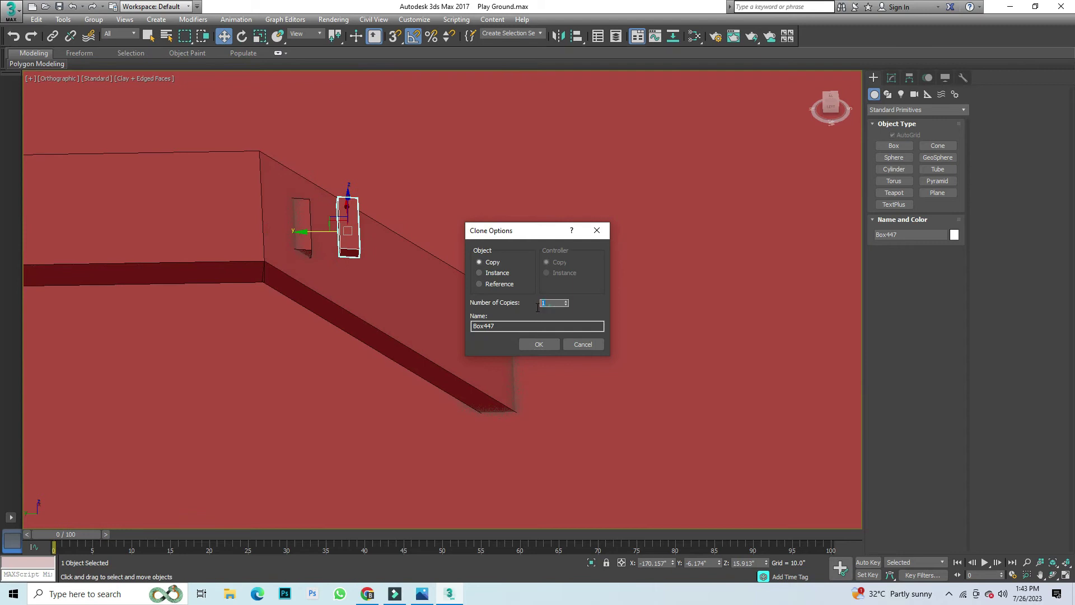
left_click(542, 343)
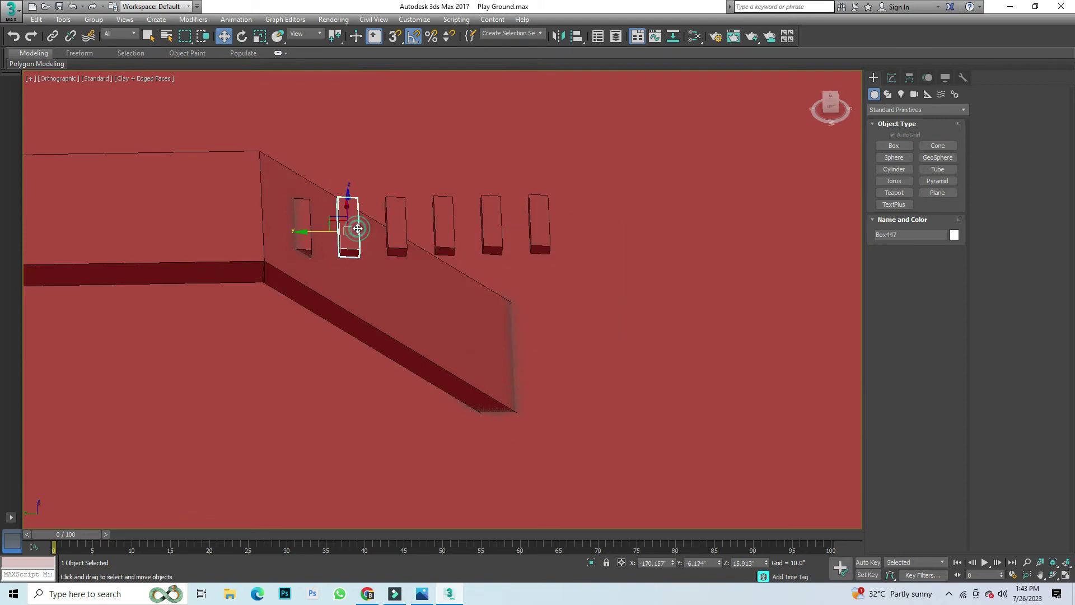
Step: Slide block copies down along the slope to stagger them
mouse_move(347, 213)
left_mouse_down()
mouse_move(353, 244)
mouse_move(359, 211)
mouse_move(384, 311)
left_mouse_up()
scroll(360, 209, "up", 5)
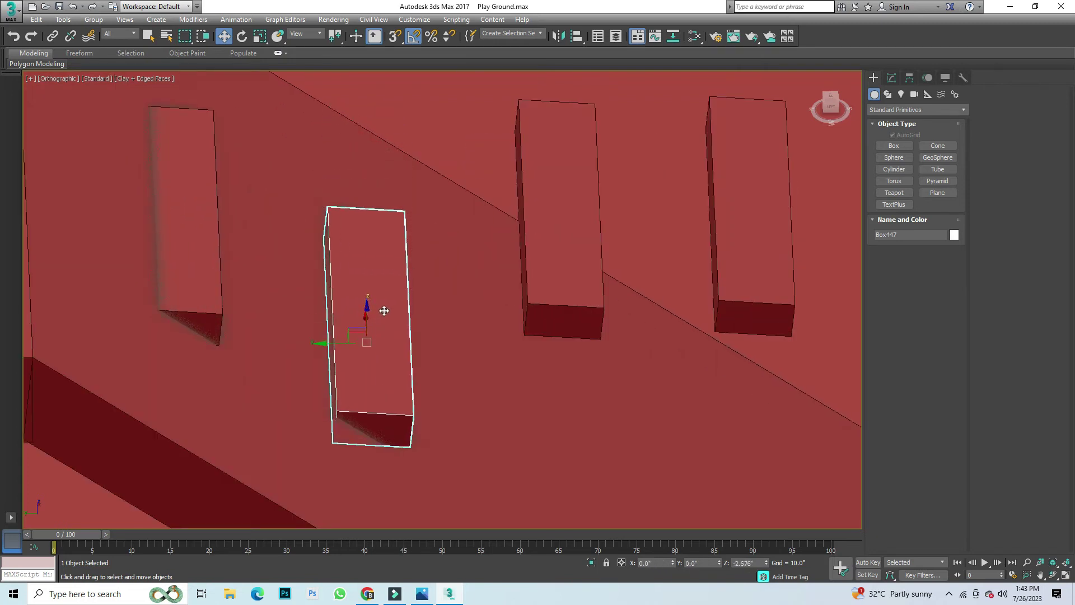
left_click_drag(385, 311, 386, 319)
left_click(567, 251)
left_click_drag(556, 218, 533, 363)
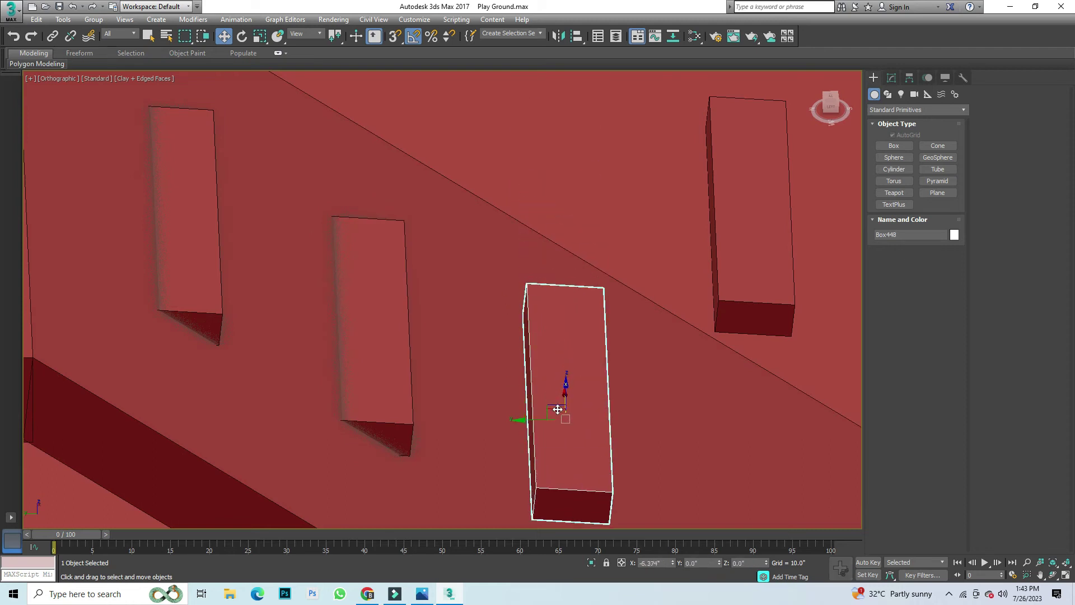
key("ctrl+z")
scroll(533, 363, "down", 5)
Step: Lower step boxes Box448, Box449 and Box450 along Z onto the ramp
left_click_drag(831, 107, 635, 160)
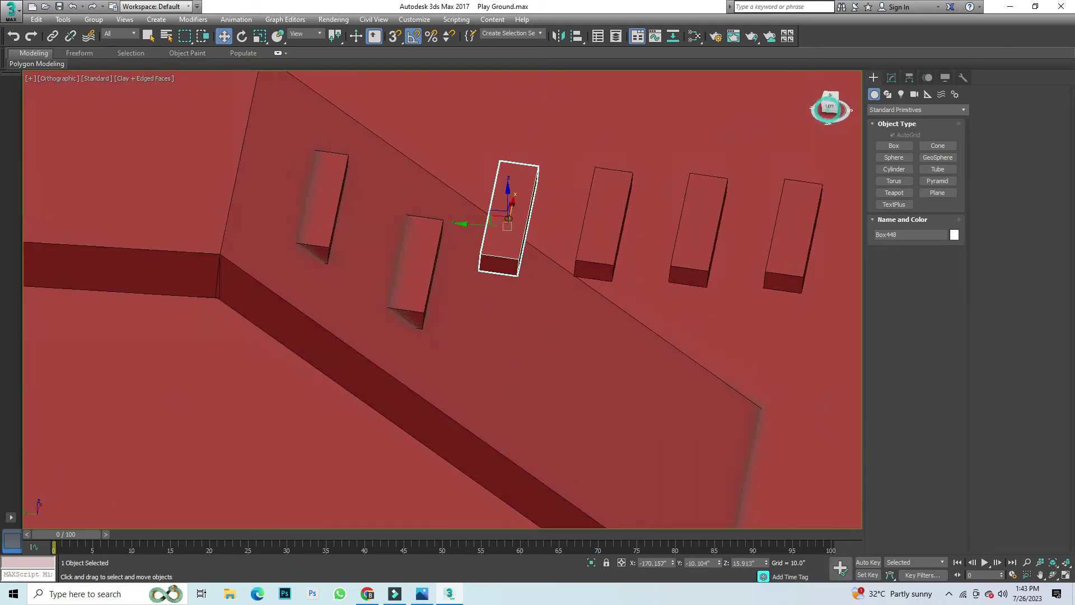
left_click_drag(514, 196, 514, 329)
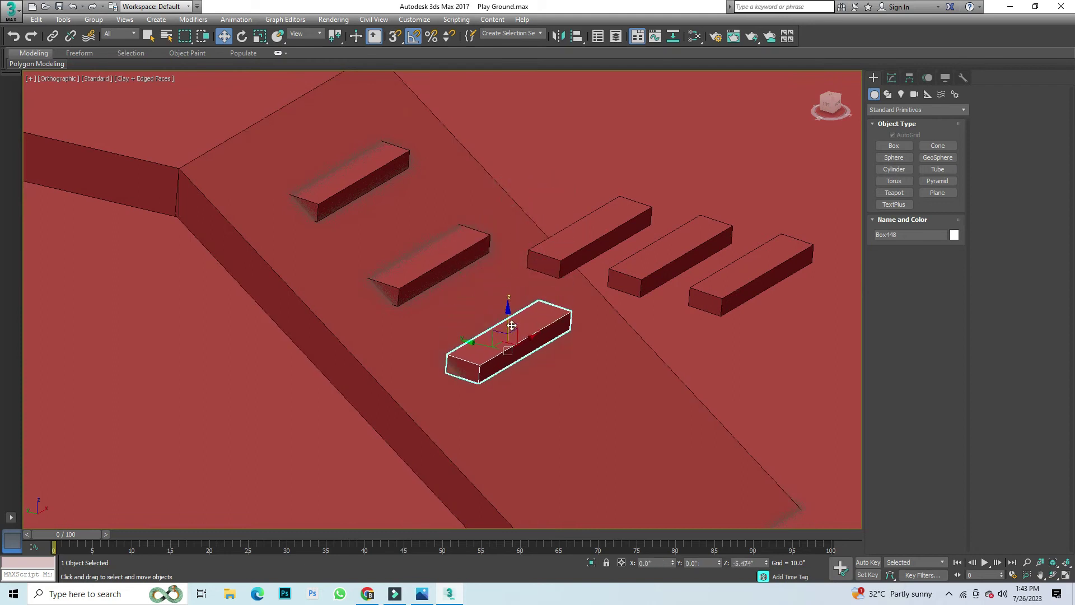
left_click(588, 221)
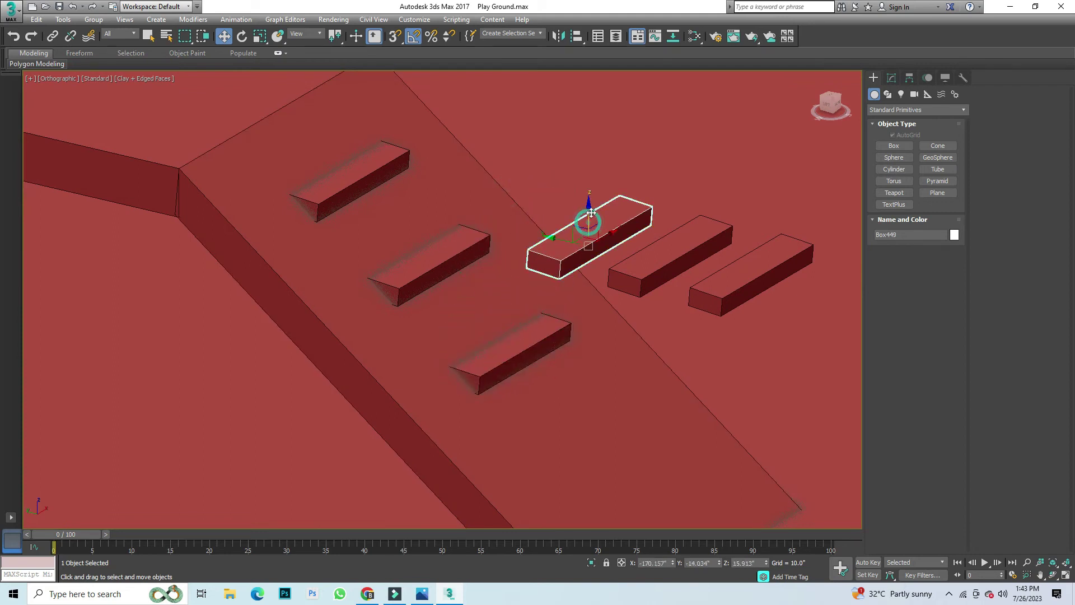
left_click_drag(591, 272, 590, 415)
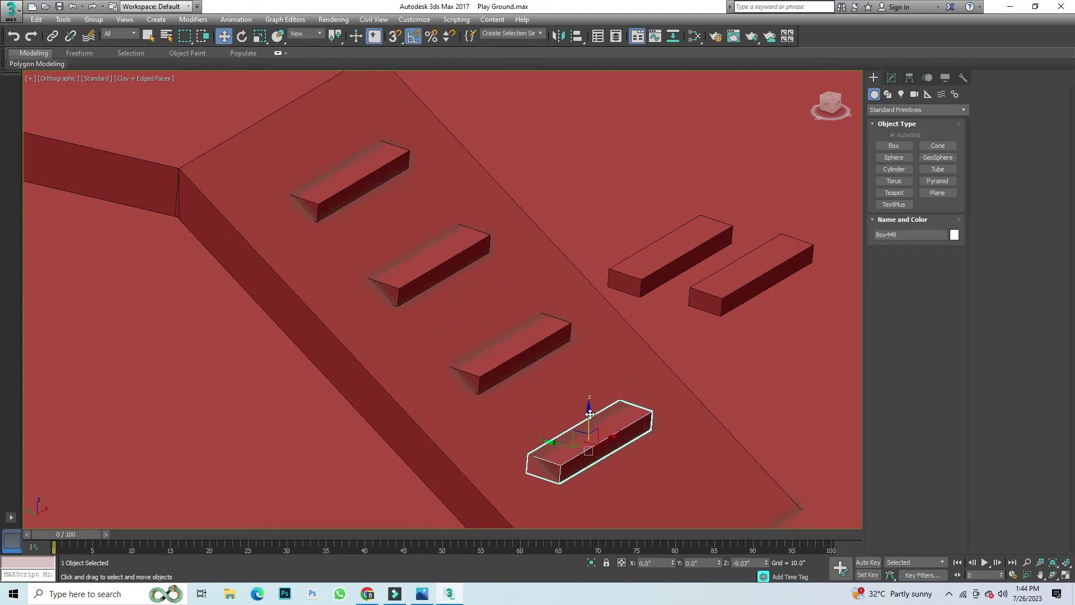
left_click(637, 272)
scroll(635, 269, "down", 2)
scroll(629, 266, "down", 2)
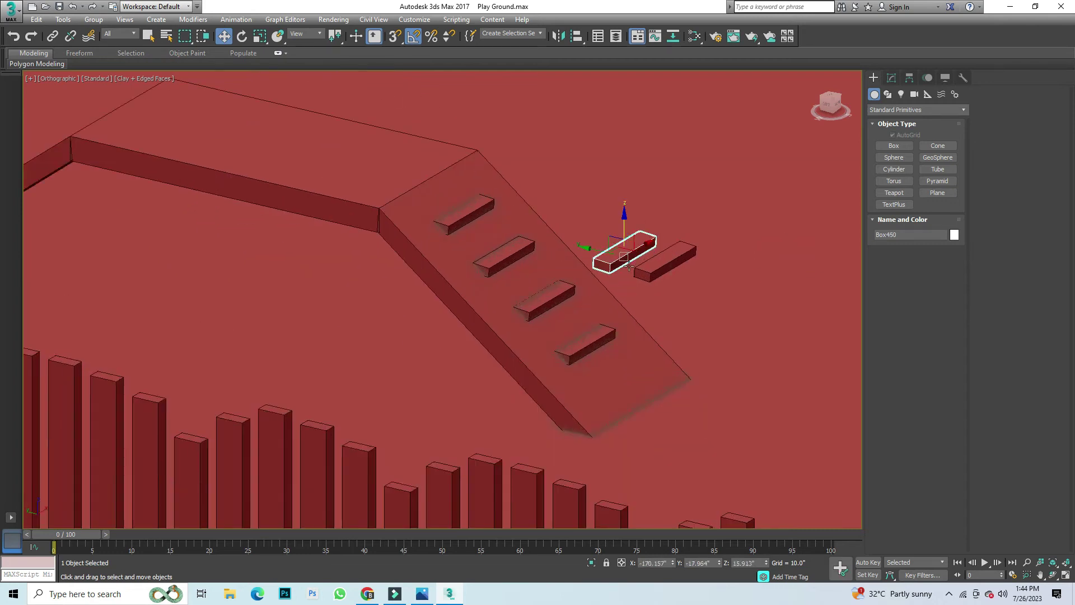
left_click_drag(627, 236, 633, 374)
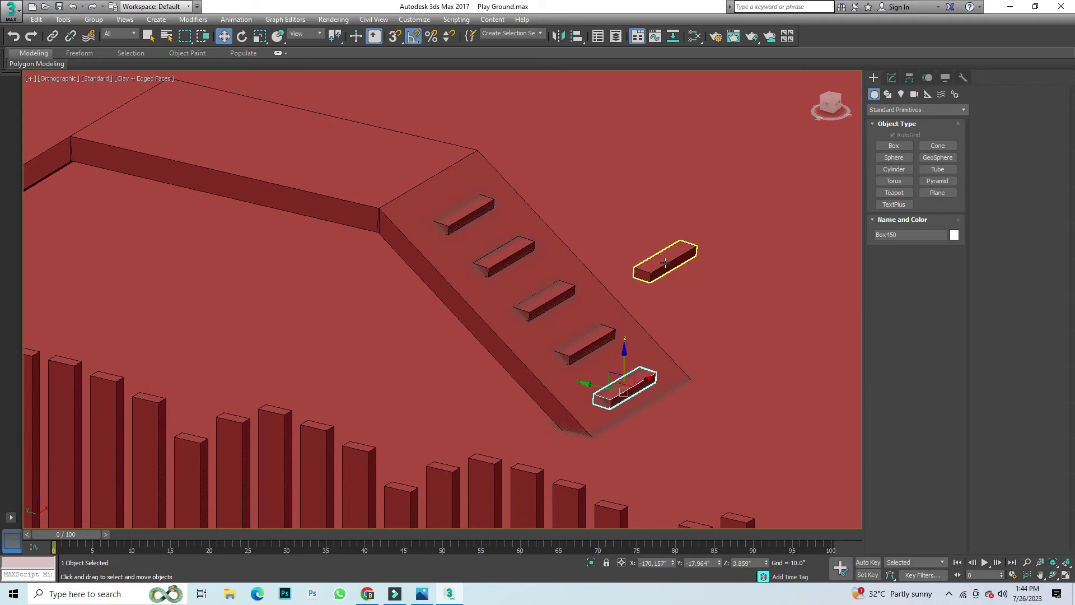
Step: Select all five ramp steps together and check them from the side
scroll(665, 263, "down", 1)
scroll(533, 313, "up", 5)
scroll(658, 468, "down", 4)
left_click(582, 399, "ctrl")
left_click(558, 315, "ctrl")
left_click(497, 263, "ctrl")
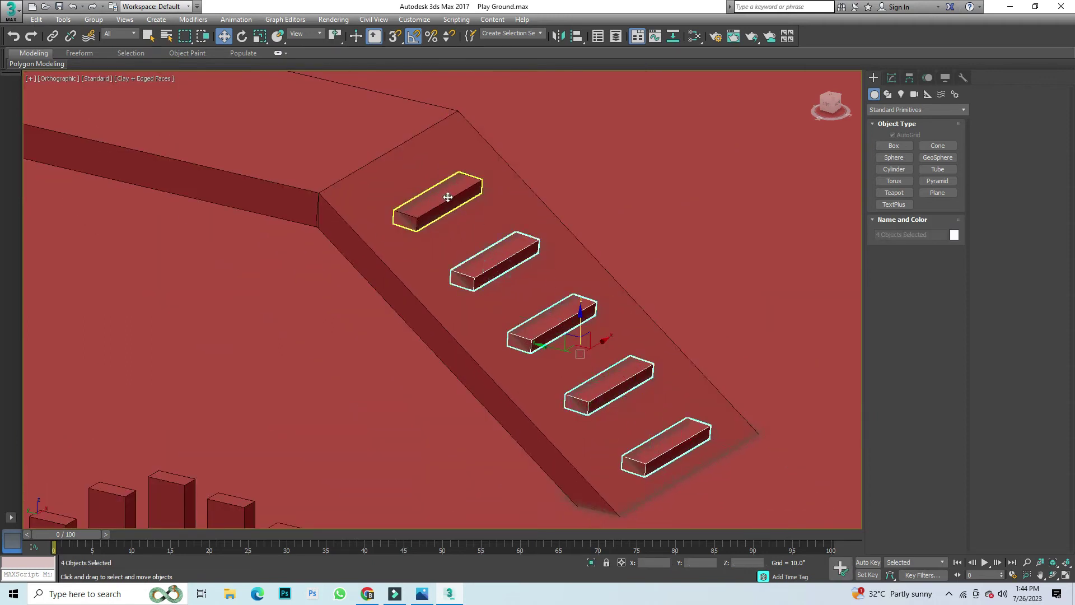
left_click(448, 197, "ctrl")
scroll(722, 80, "down", 5)
scroll(722, 79, "down", 1)
left_click(828, 105)
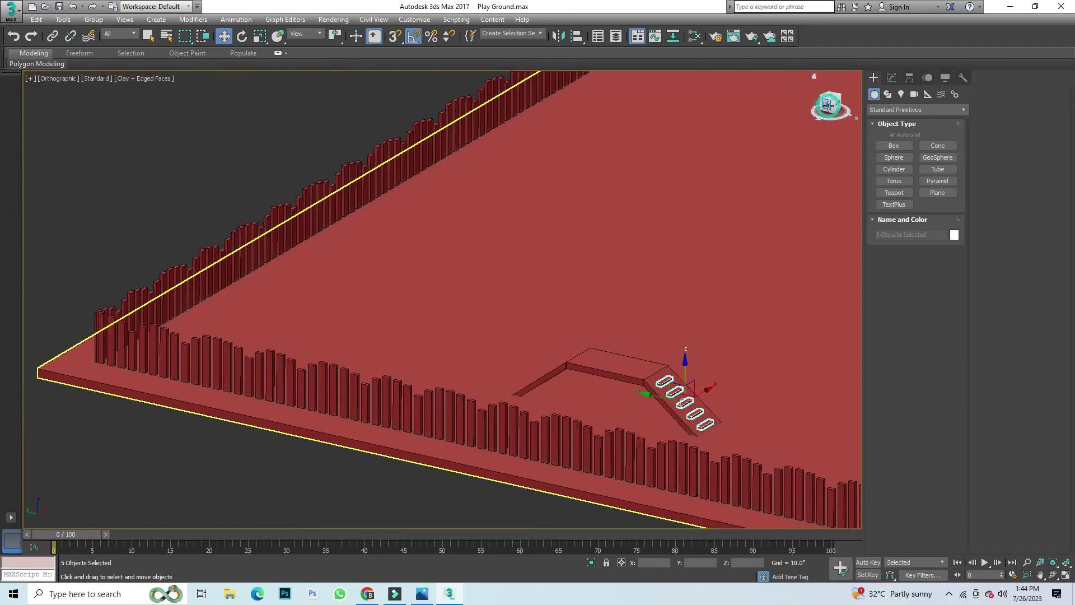
left_click_drag(836, 105, 832, 124)
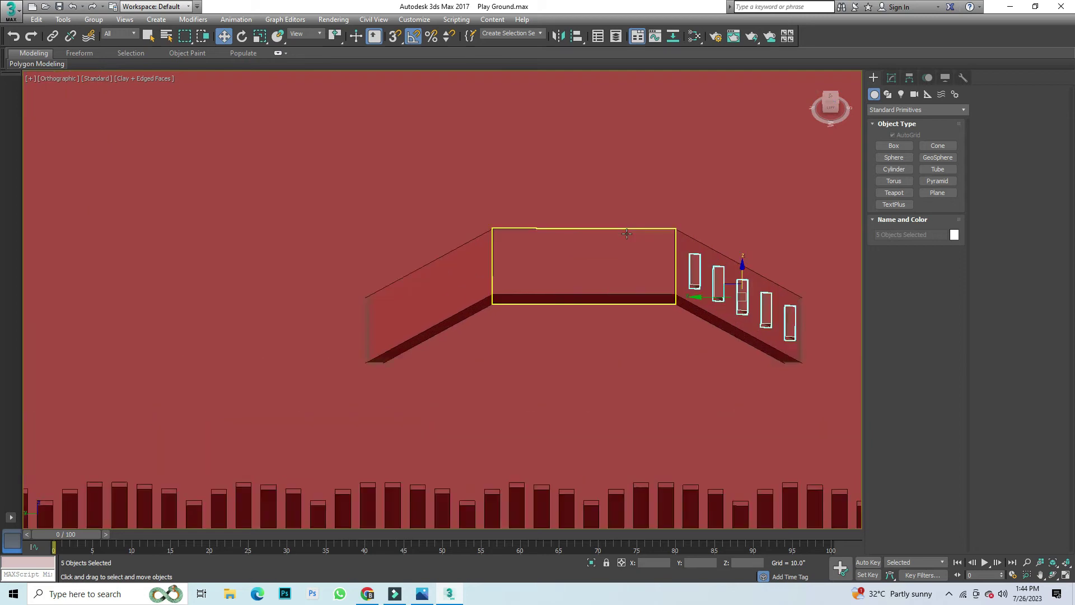
Step: Center each step's pivot and group the five steps as Group033
left_click(908, 82)
left_click(917, 154)
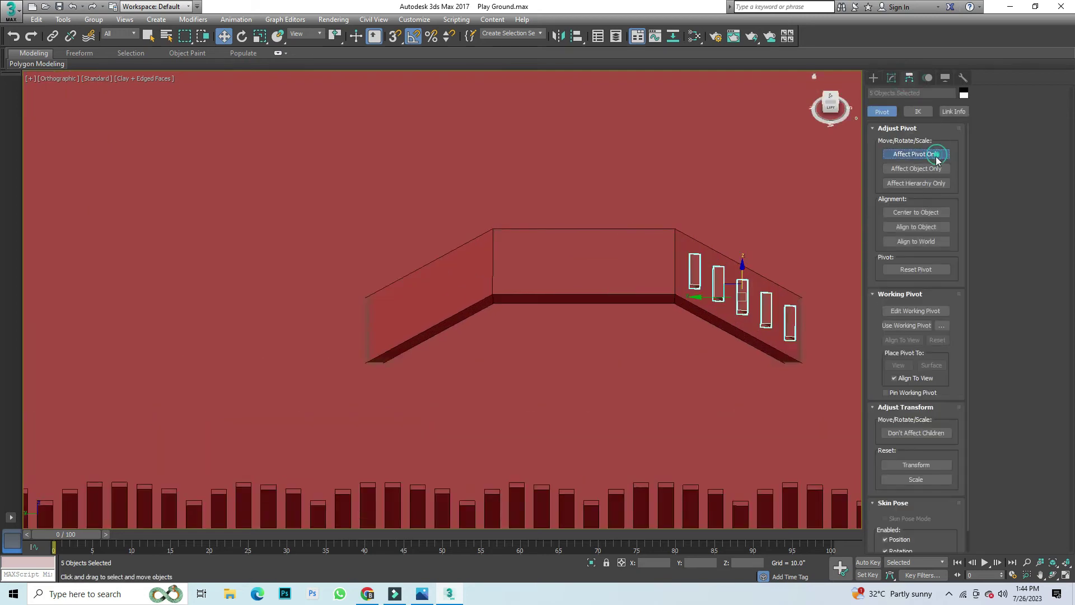
left_click(916, 212)
left_click(907, 156)
left_click(100, 21)
left_click(546, 317)
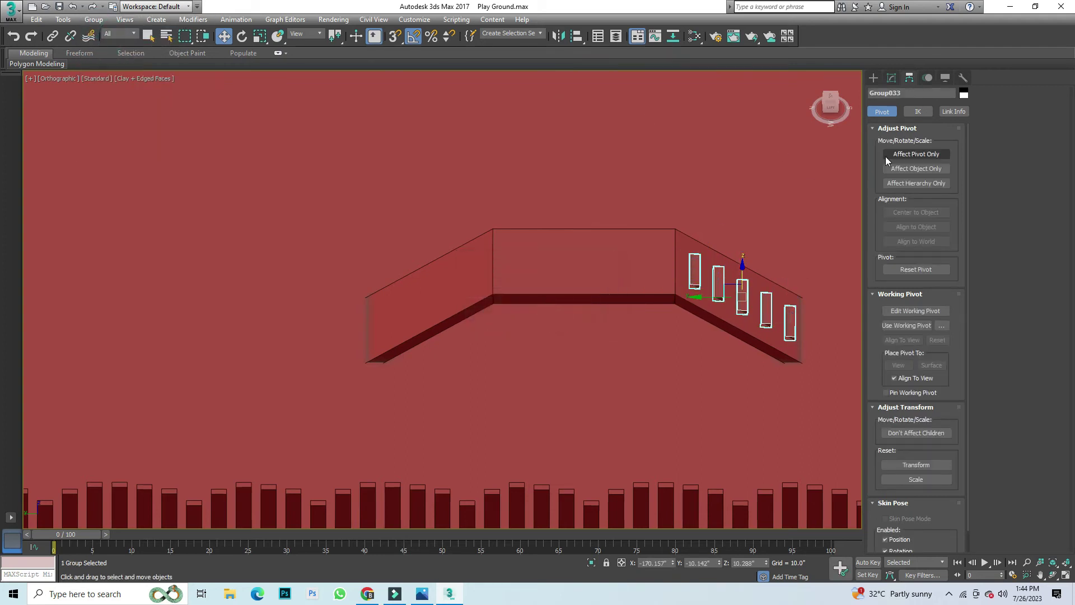
Step: Snap the group's pivot to the platform wall and mirror a copy as Group034
left_click(898, 159)
key("s")
left_click_drag(724, 297, 586, 289)
left_click(915, 157)
left_click(559, 36)
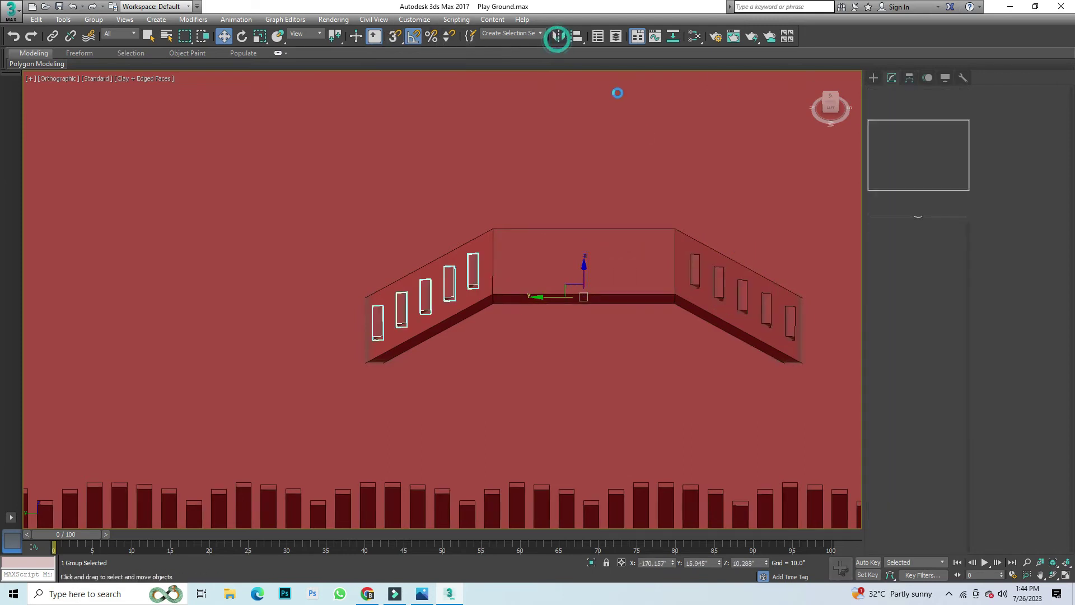
left_click(507, 384)
scroll(547, 277, "up", 3)
scroll(547, 278, "up", 3)
scroll(465, 302, "down", 2)
scroll(465, 301, "down", 6)
scroll(487, 329, "down", 2)
left_click(538, 444)
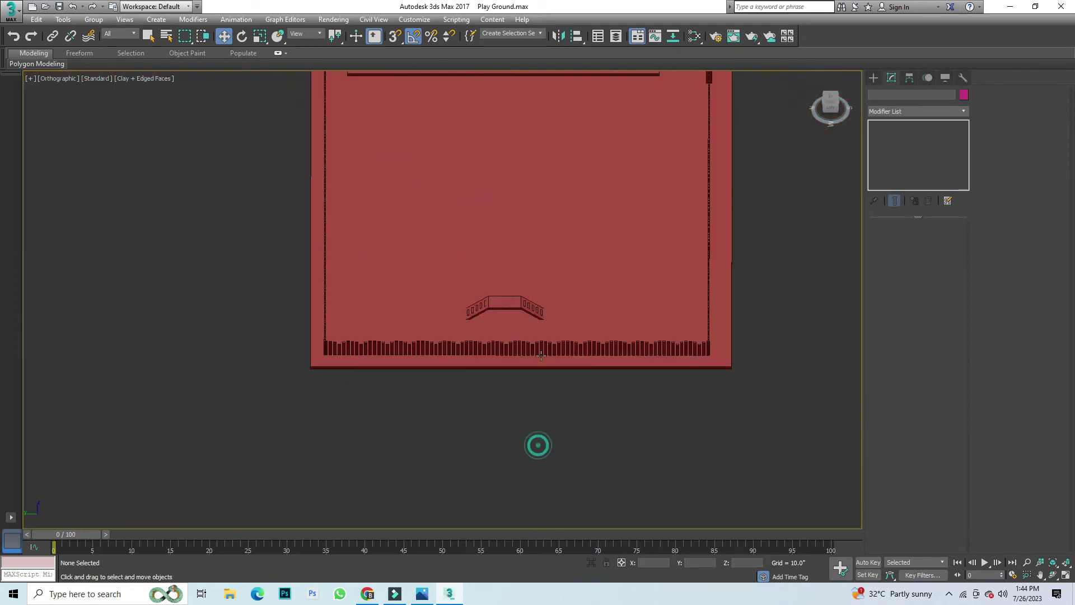
left_click_drag(808, 128, 453, 381)
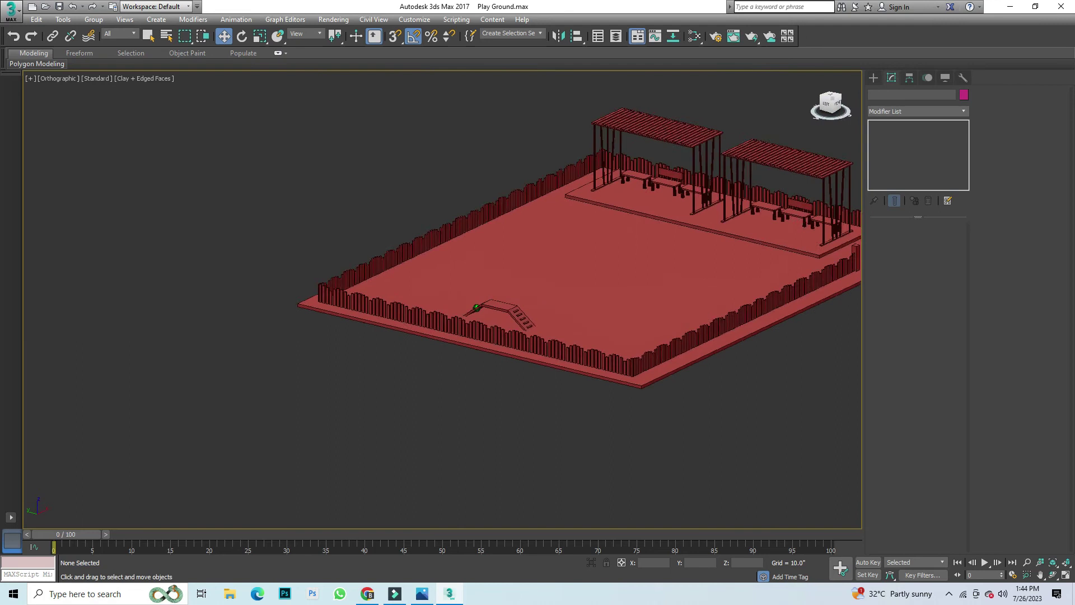
scroll(491, 319, "up", 4)
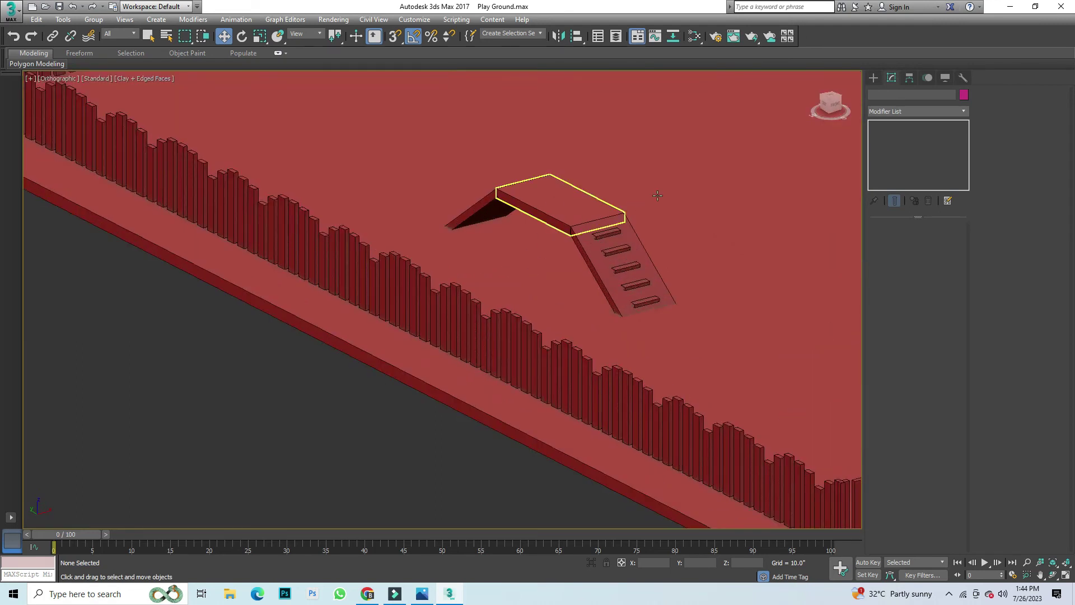
scroll(616, 241, "up", 5)
scroll(572, 269, "down", 5)
scroll(555, 297, "up", 6)
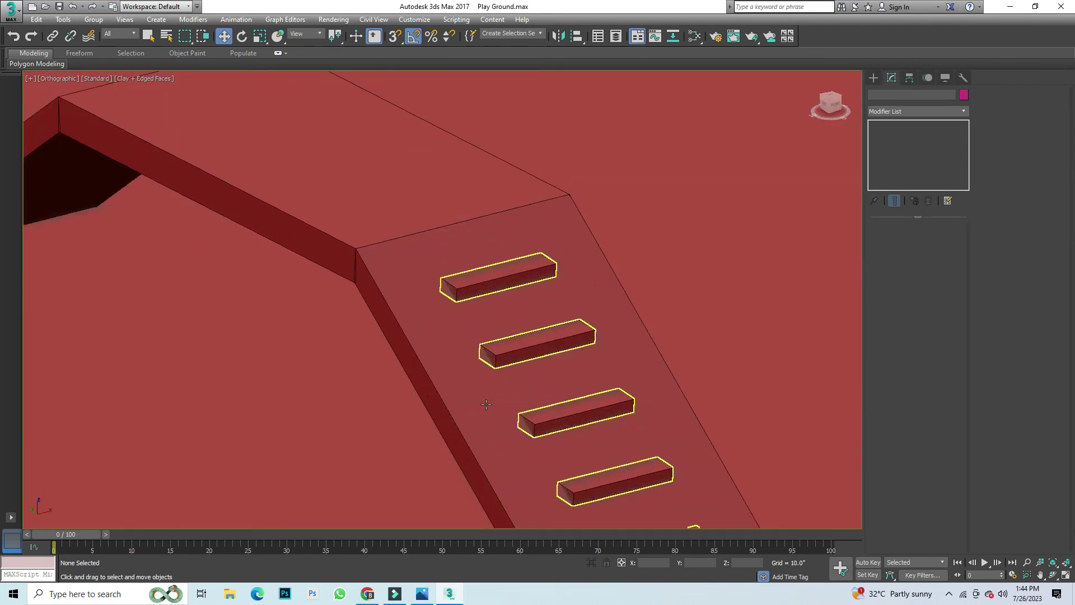
scroll(486, 405, "down", 3)
left_click(429, 598)
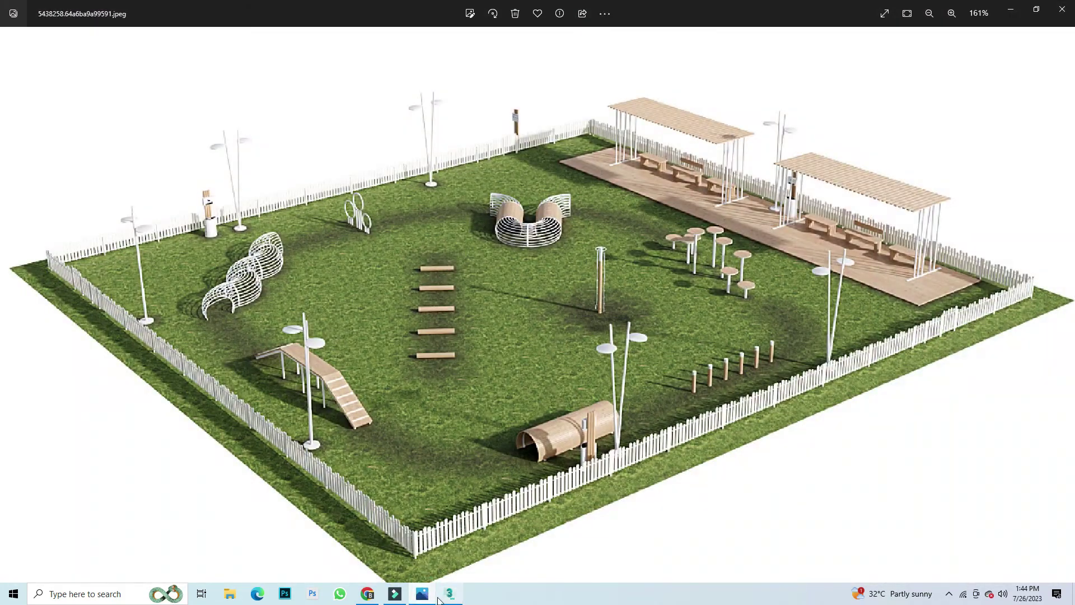
left_click(446, 595)
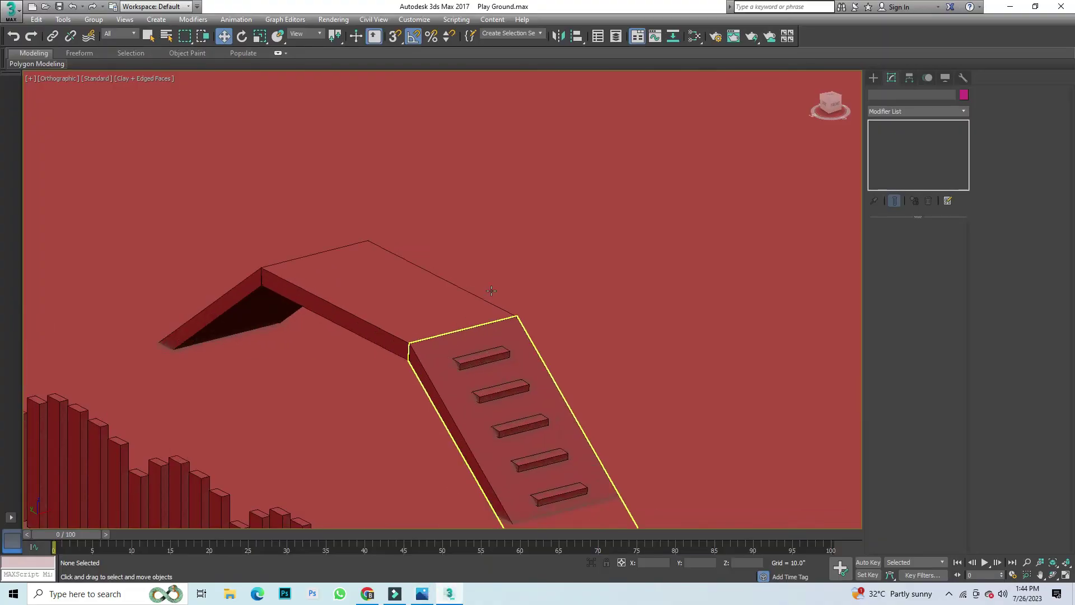
left_click(410, 301)
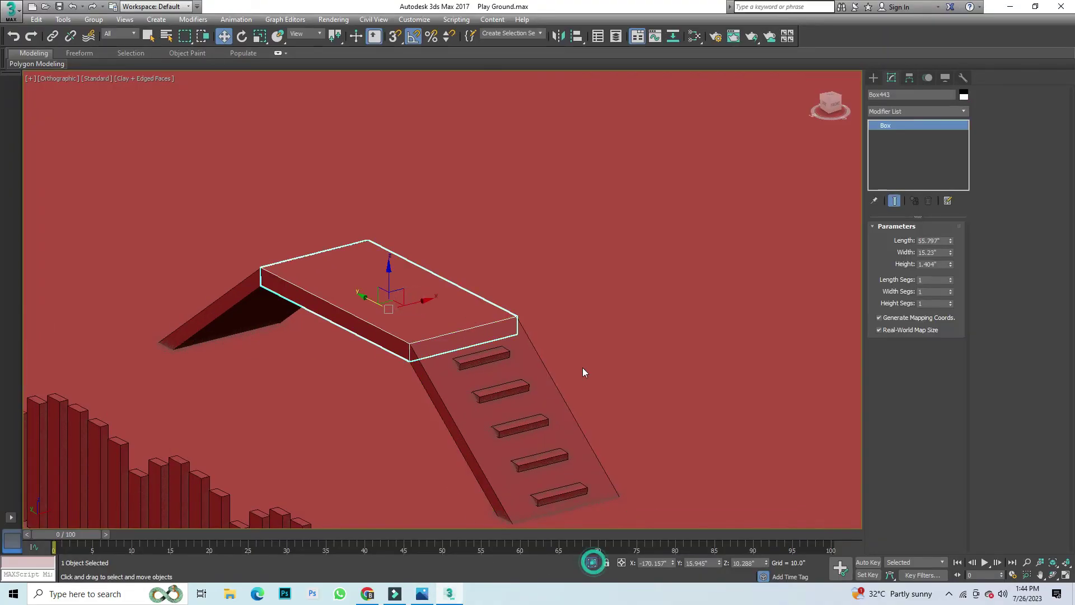
Step: Isolate the platform box and draw a cylinder leg beneath it
key("alt+q")
left_click_drag(823, 108, 828, 122)
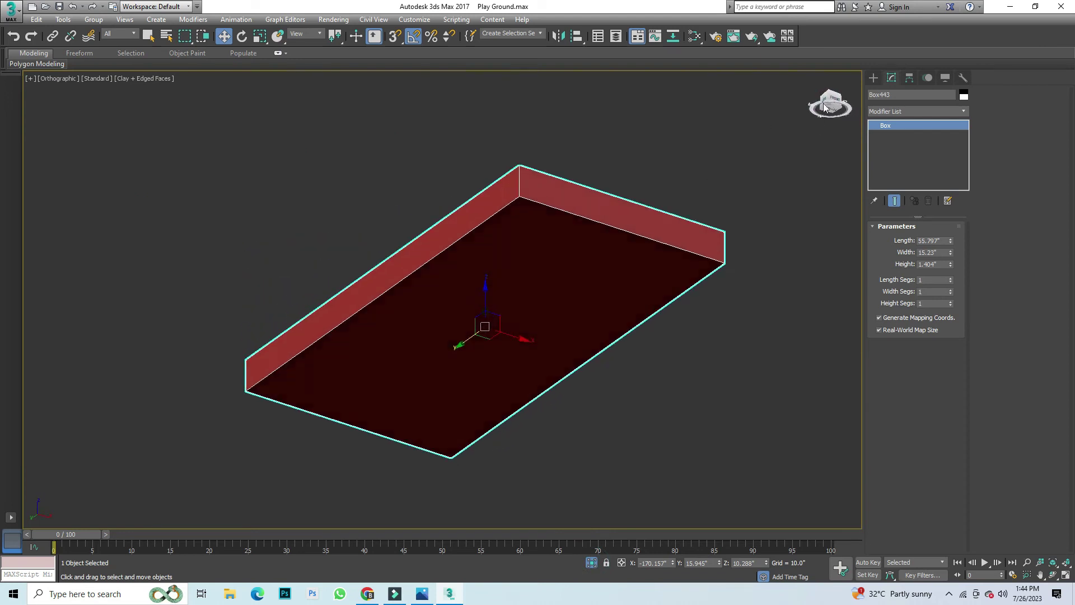
left_click(874, 77)
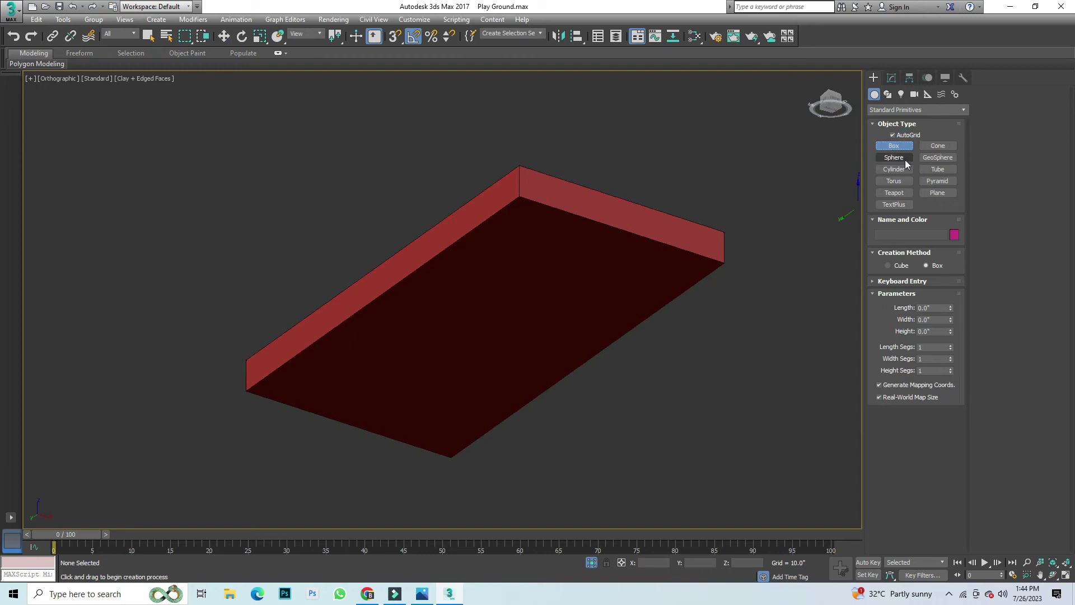
left_click_drag(523, 235, 546, 238)
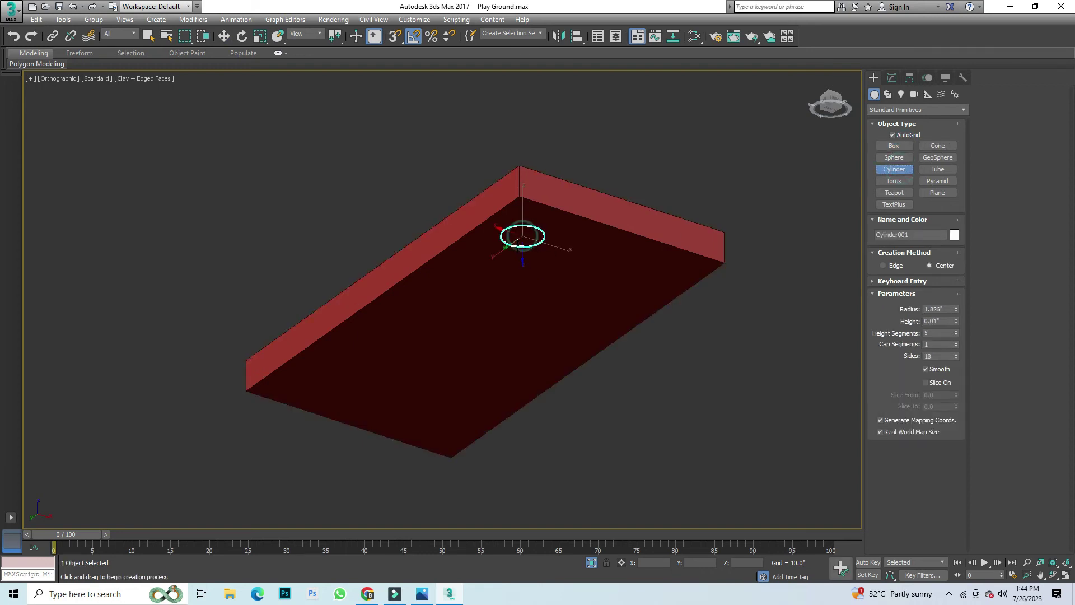
left_click(528, 423)
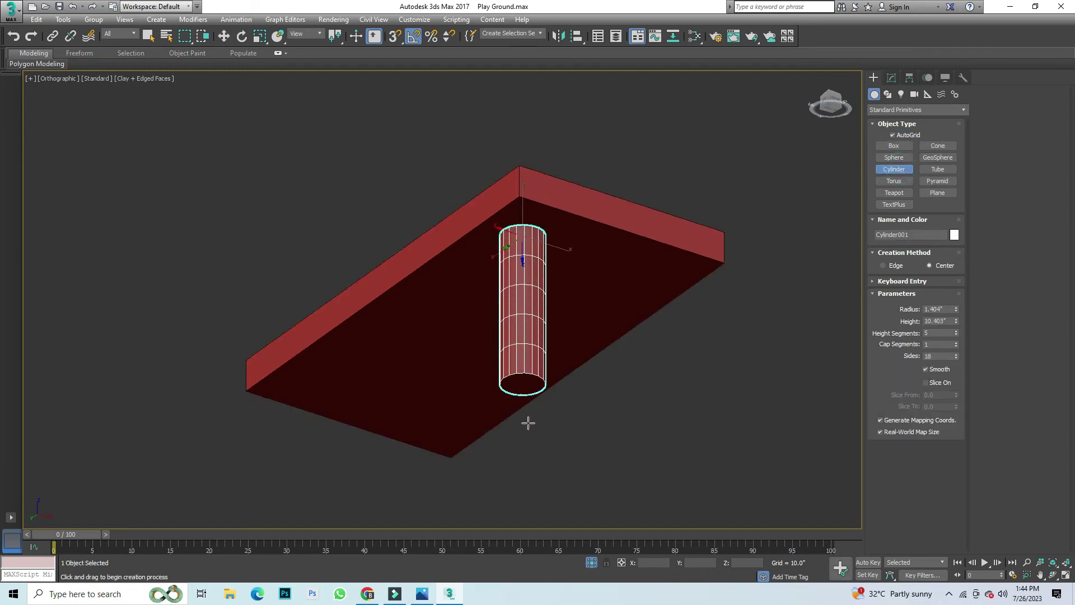
left_click(535, 453)
key("w")
Step: Copy the leg toward both ends of the platform, giving Cylinder001–003
left_click_drag(559, 247, 689, 288, "shift")
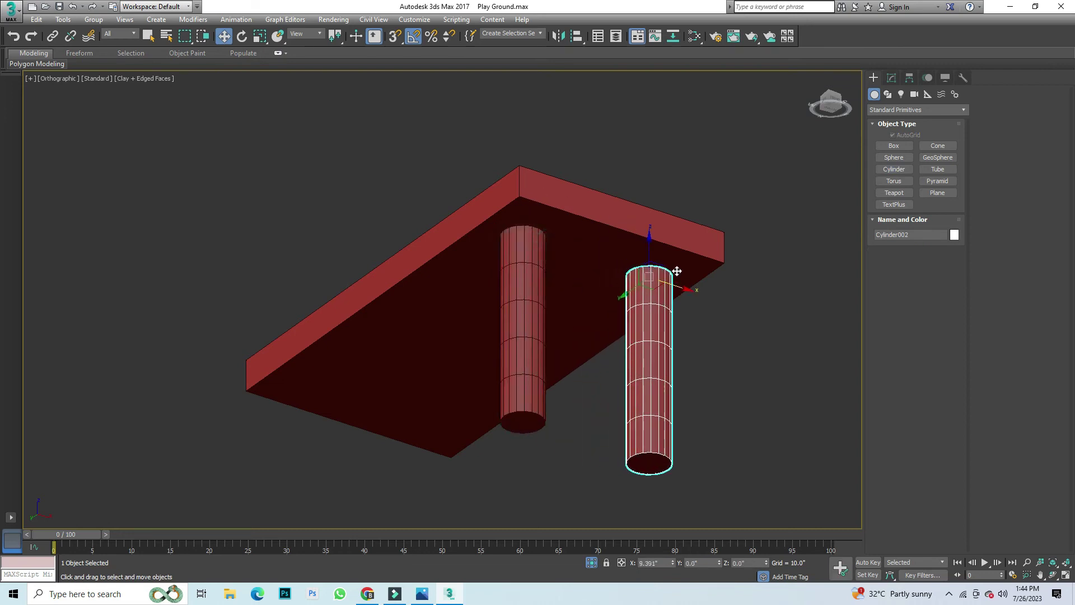
left_click(538, 344)
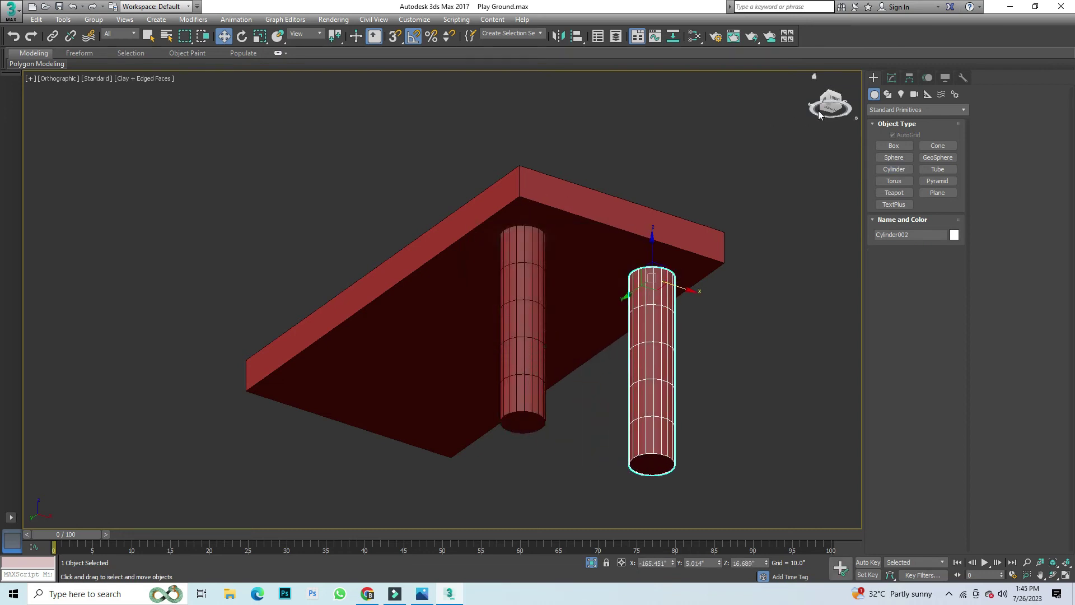
left_click(824, 105)
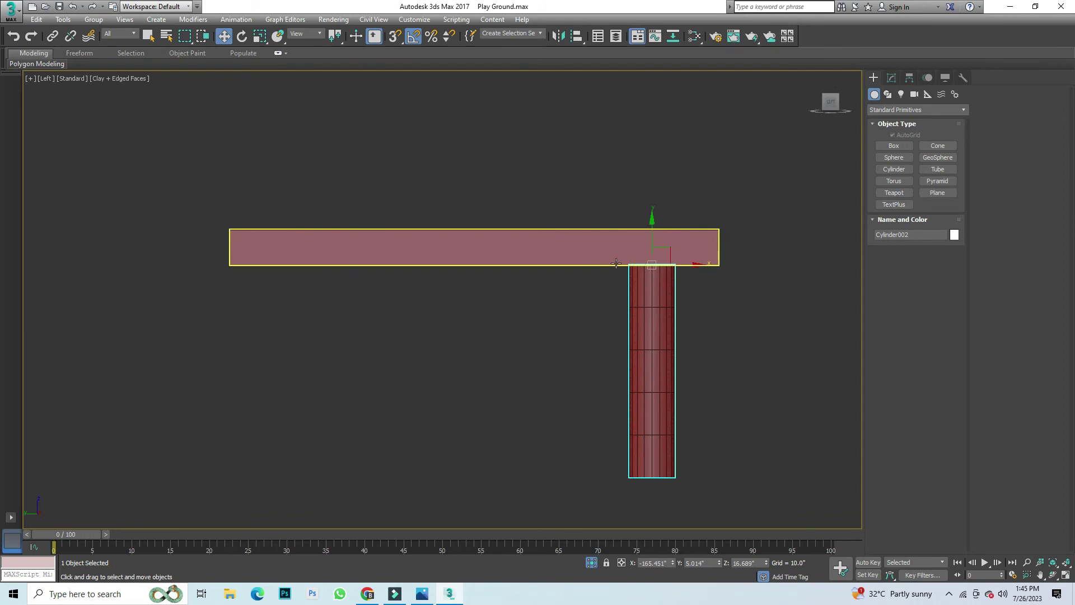
left_click_drag(695, 265, 323, 265, "shift")
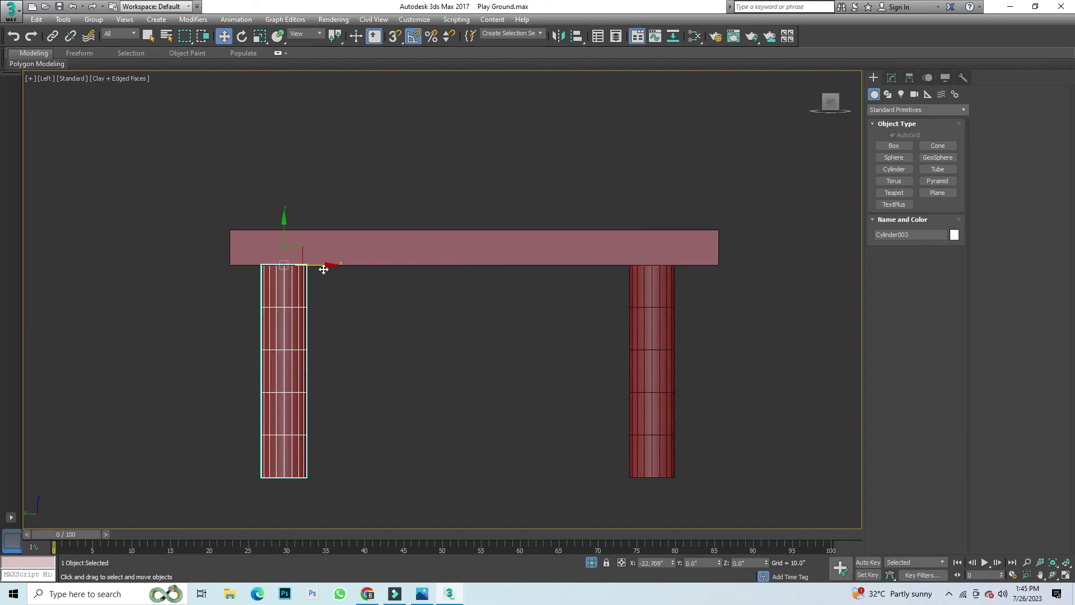
left_click(537, 344)
Step: Scale the support pillars to 110% on Y to make them taller
left_click(636, 366, "ctrl")
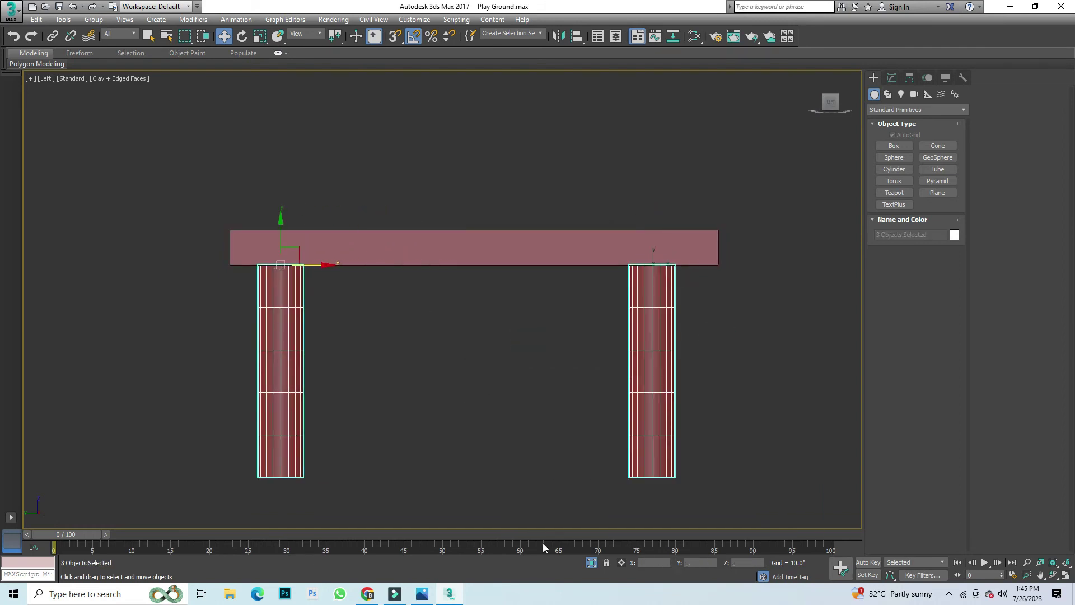
left_click(584, 563)
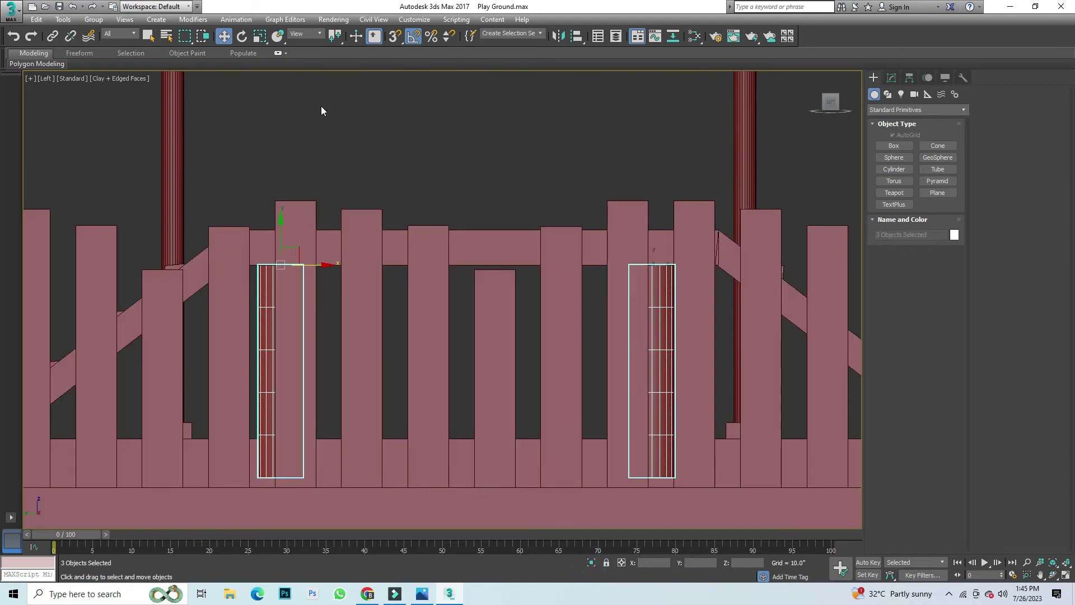
left_click(260, 36)
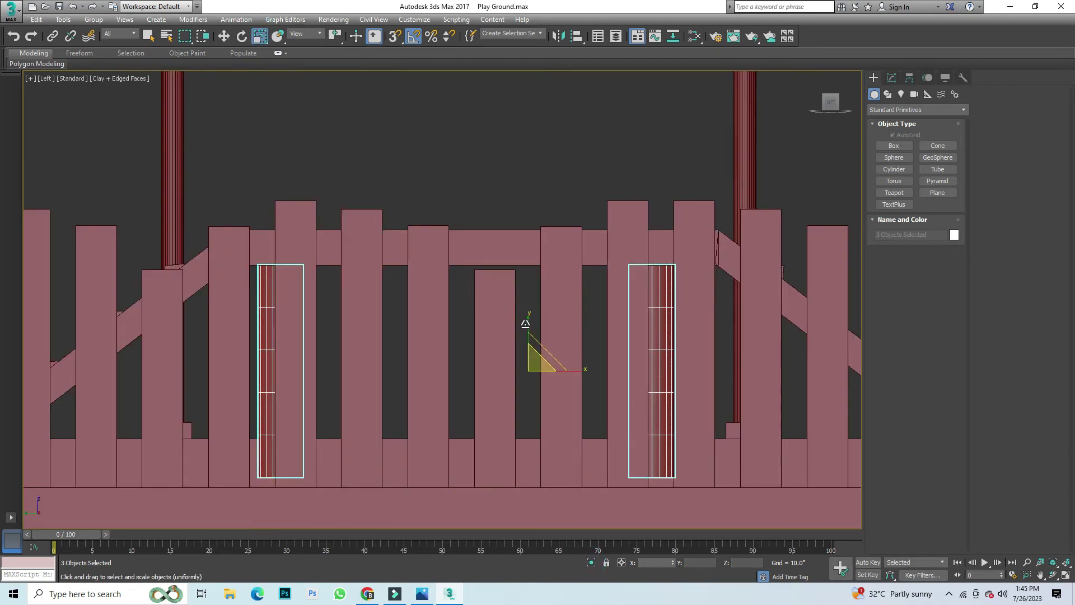
left_click_drag(530, 323, 530, 318)
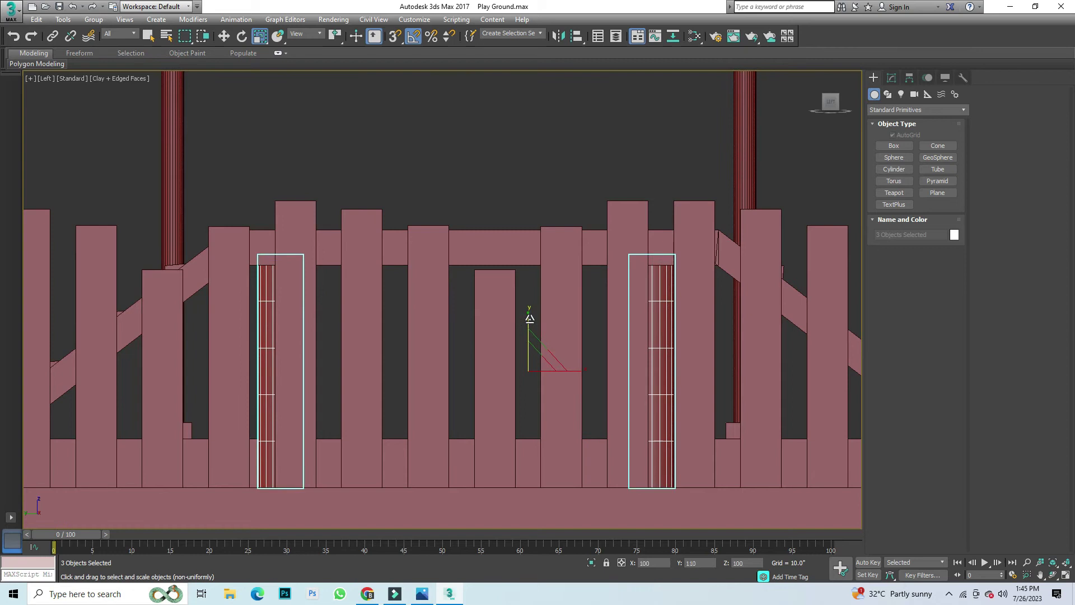
left_click(449, 140)
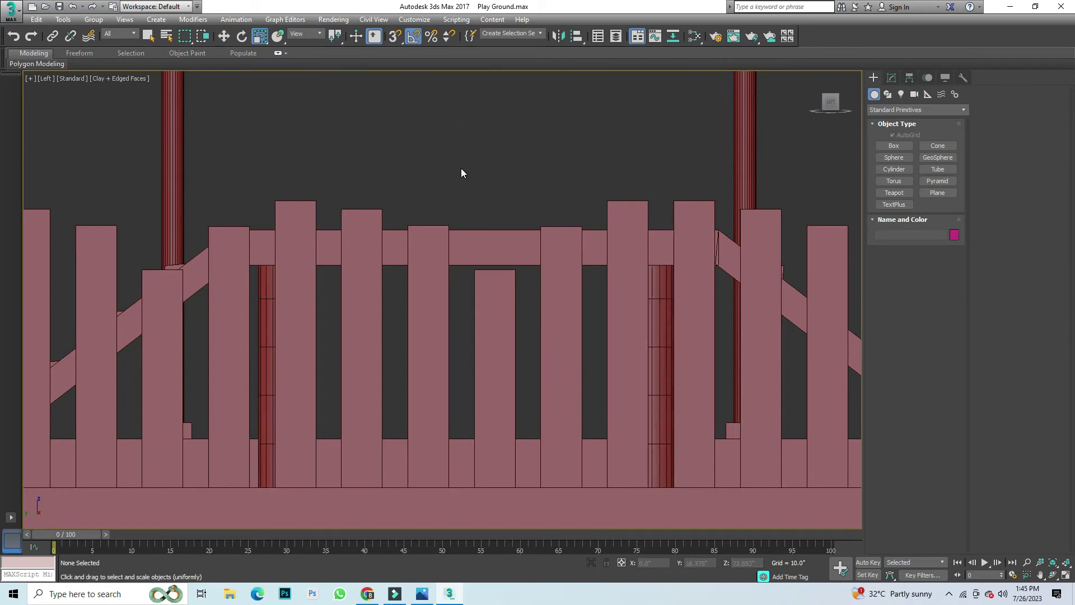
Step: Select the bridge's pillars and isolate them with the platform for a side view
scroll(605, 219, "down", 4)
left_click_drag(830, 107, 376, 329)
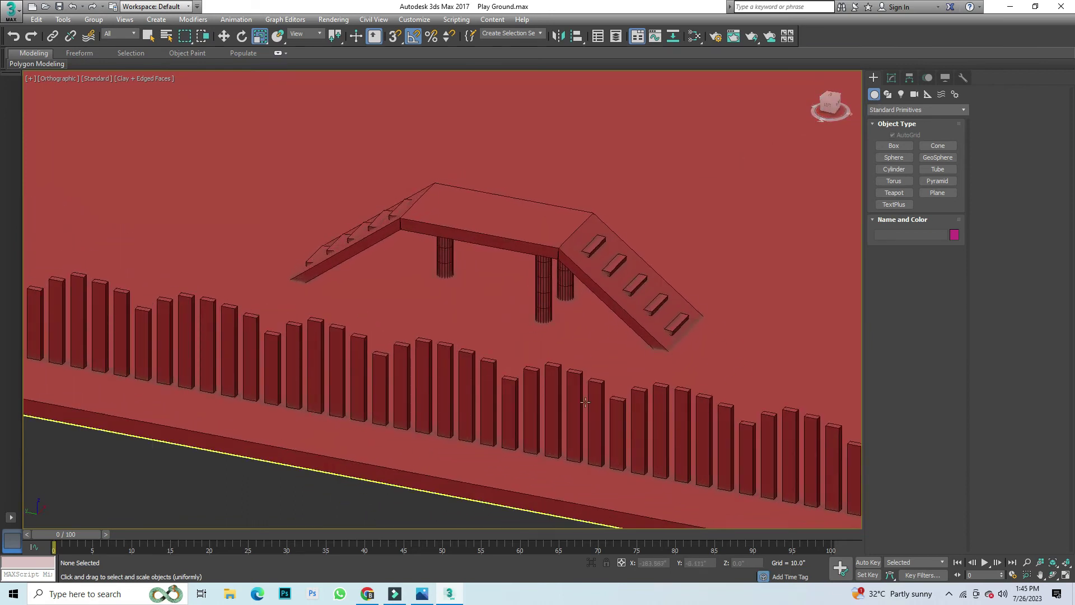
left_click(563, 260)
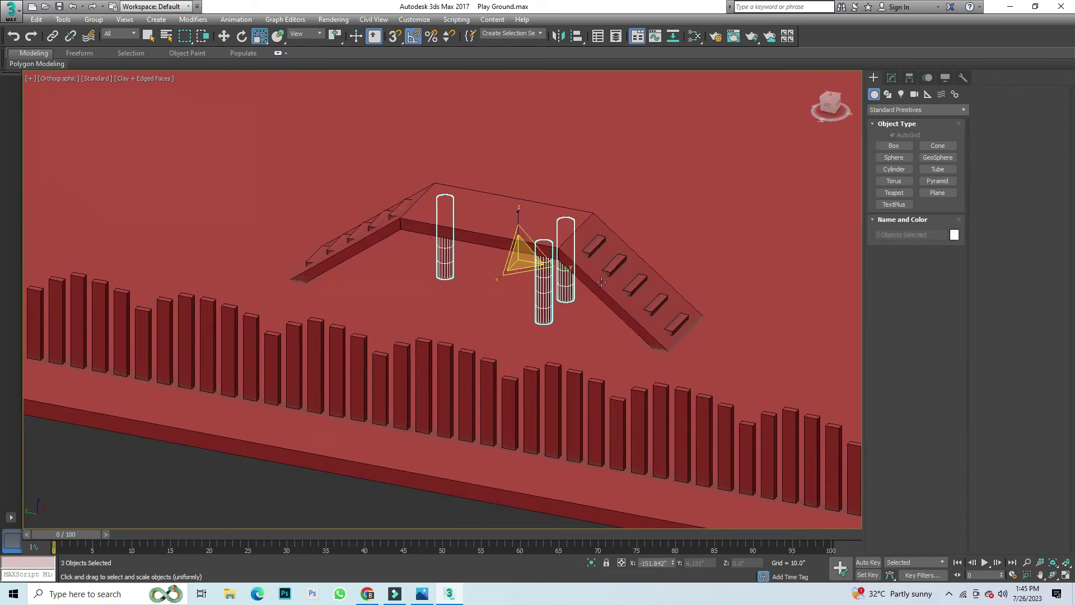
key("alt+q")
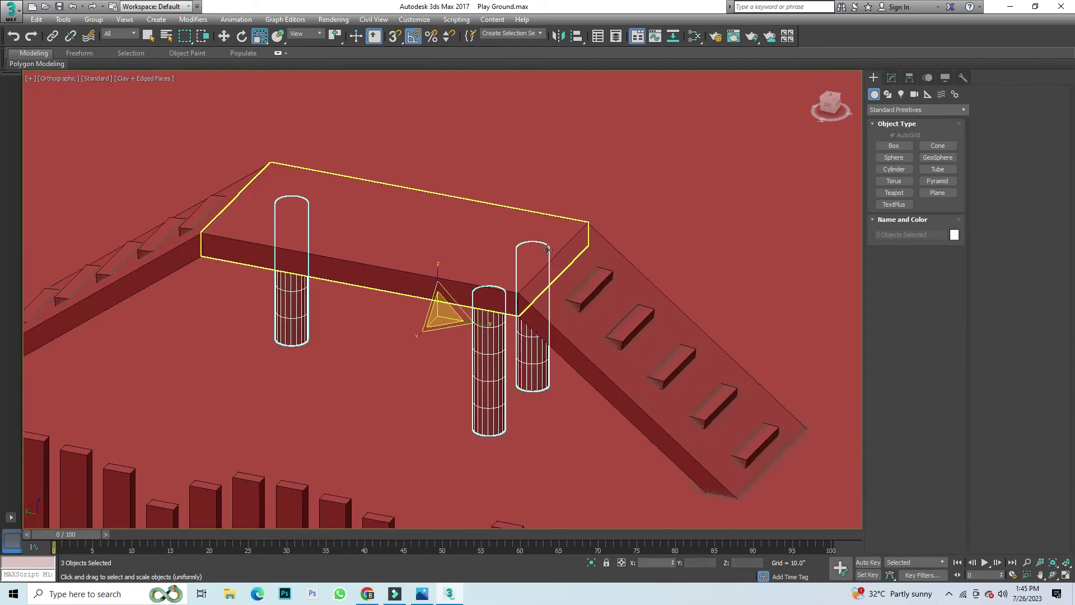
scroll(526, 292, "up", 2)
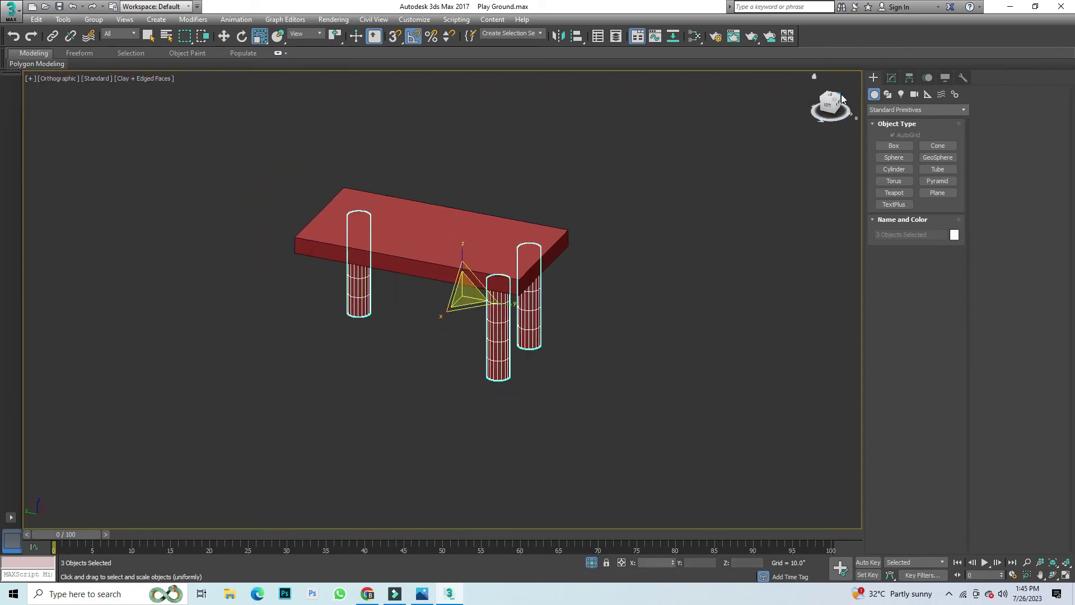
left_click(831, 109)
left_click(330, 328)
Step: Clone a pillar as a Copy to the platform's other end and save
key("Delete")
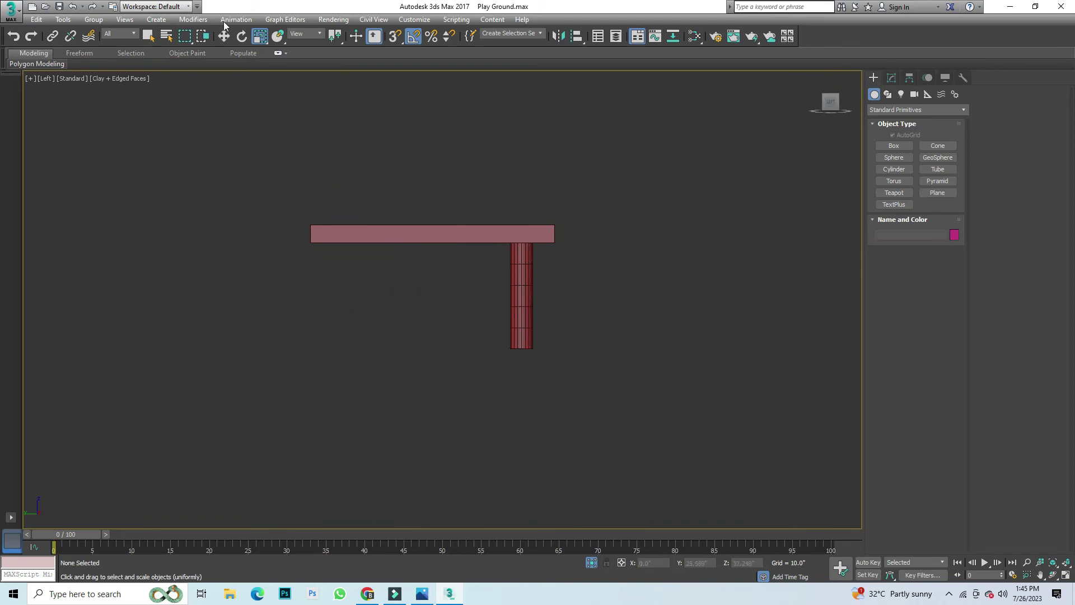
left_click(225, 37)
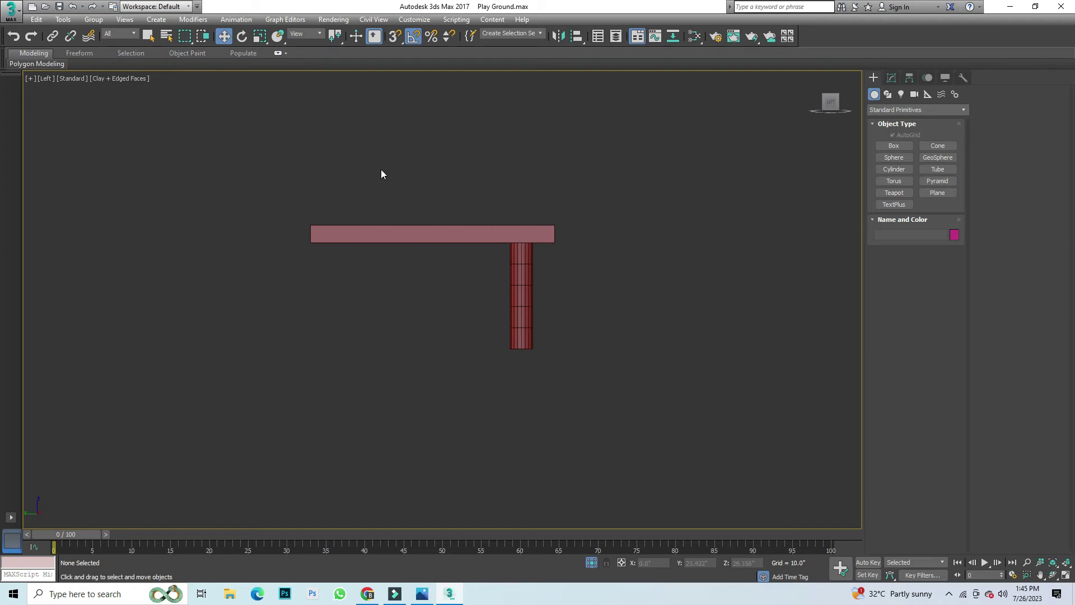
left_click_drag(582, 276, 424, 380)
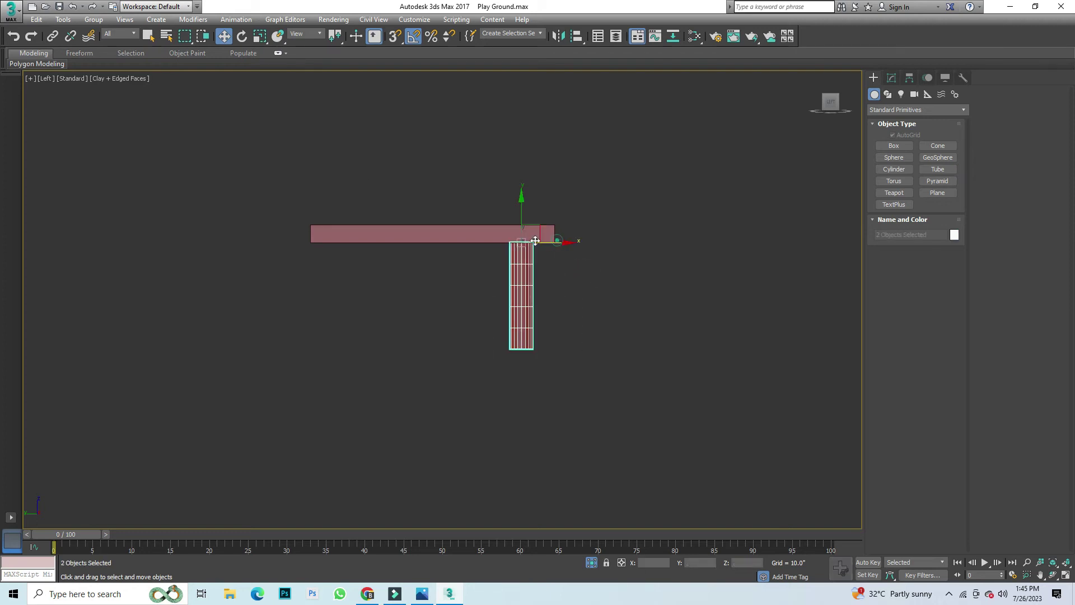
left_click_drag(535, 241, 372, 241, "shift")
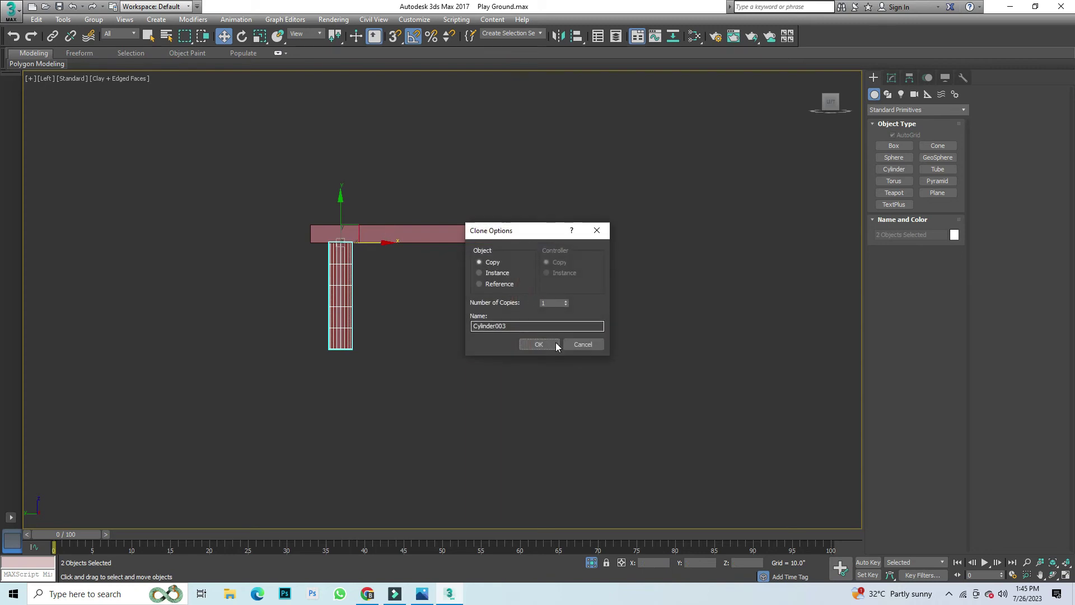
left_click(539, 344)
left_click(640, 308)
key("ctrl+s")
left_click(591, 563)
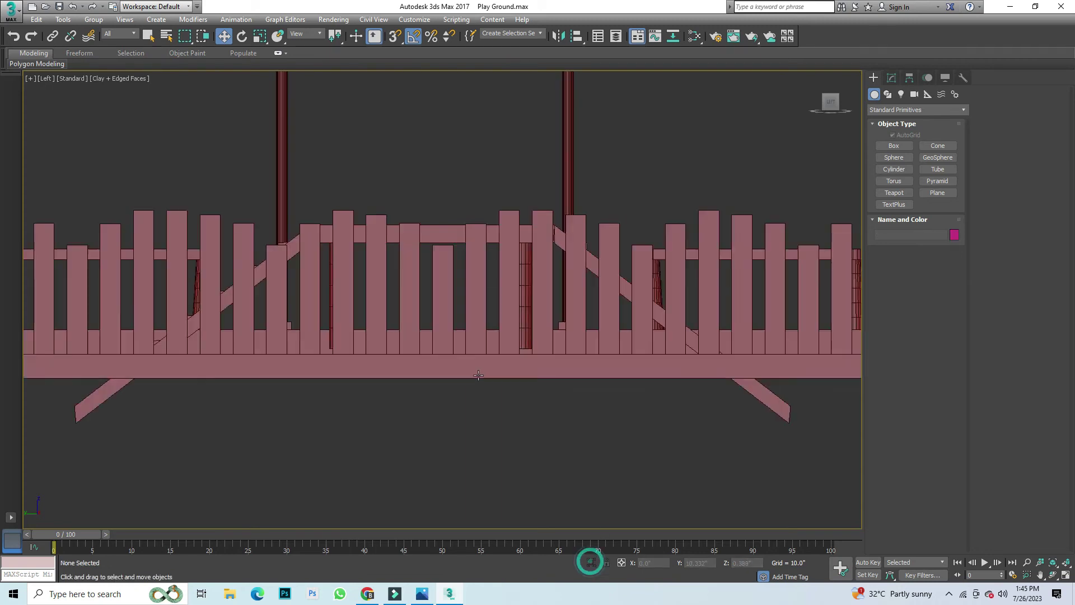
Step: Scale the platform top and all four legs to 108% on Y
left_click_drag(831, 102, 674, 424)
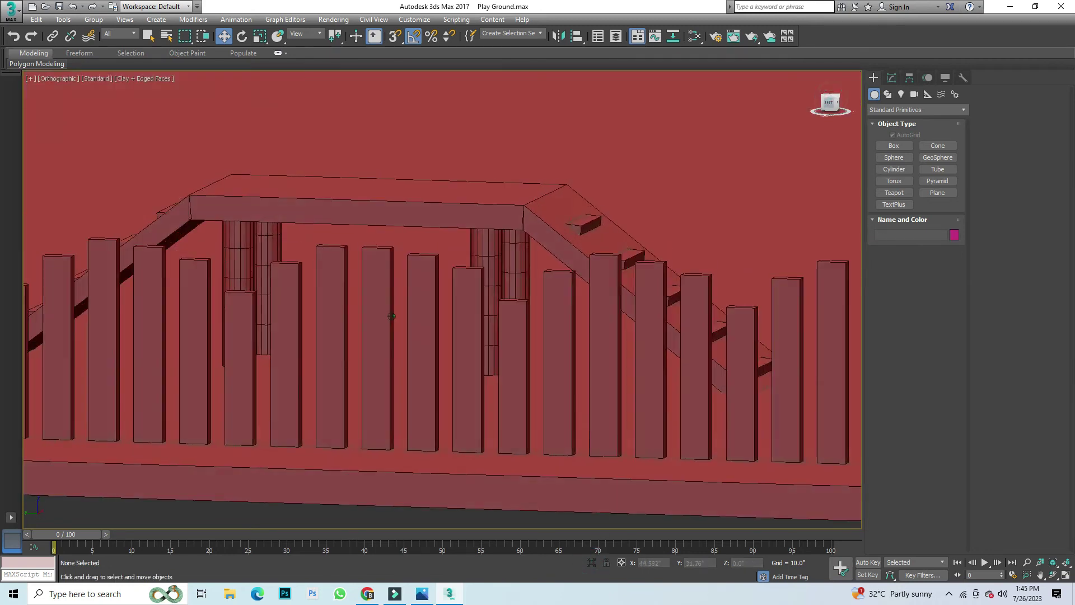
key("alt+q")
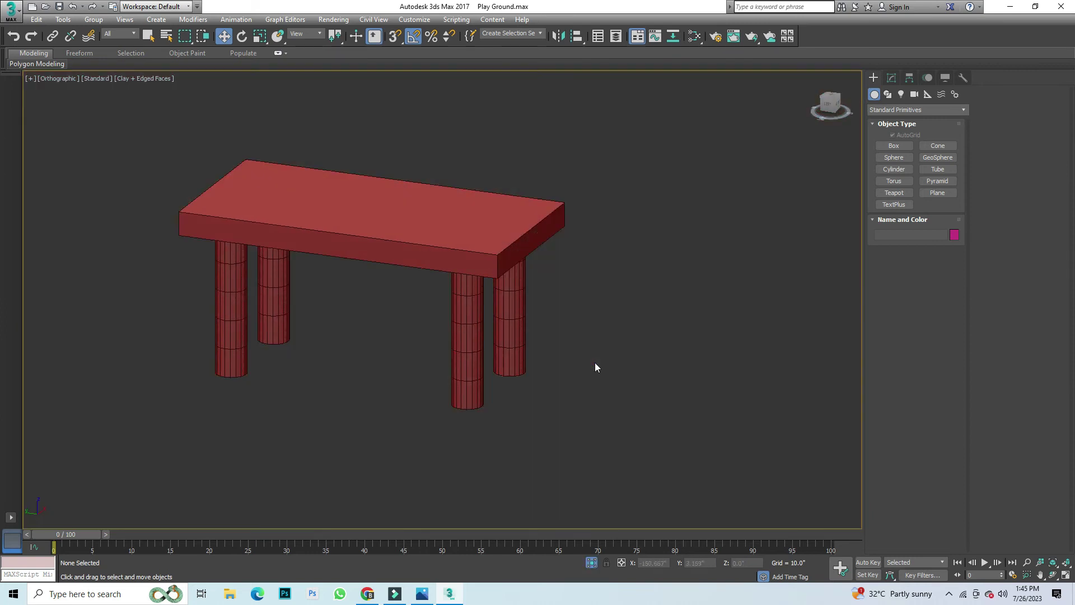
left_click(829, 111)
left_click_drag(599, 331, 109, 476)
left_click(596, 564)
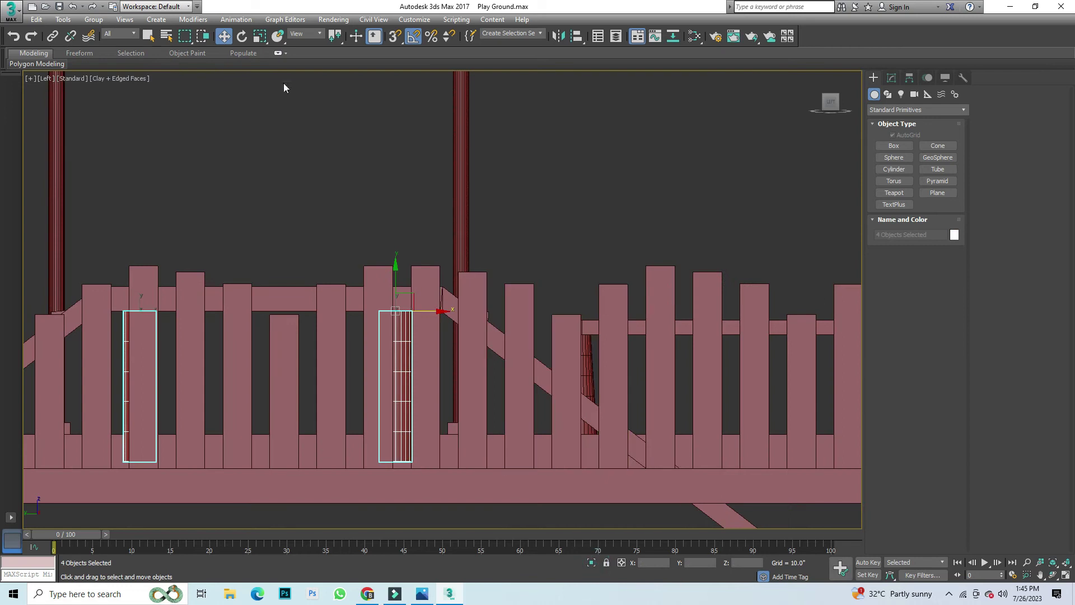
left_click(259, 36)
left_click_drag(268, 341, 268, 333)
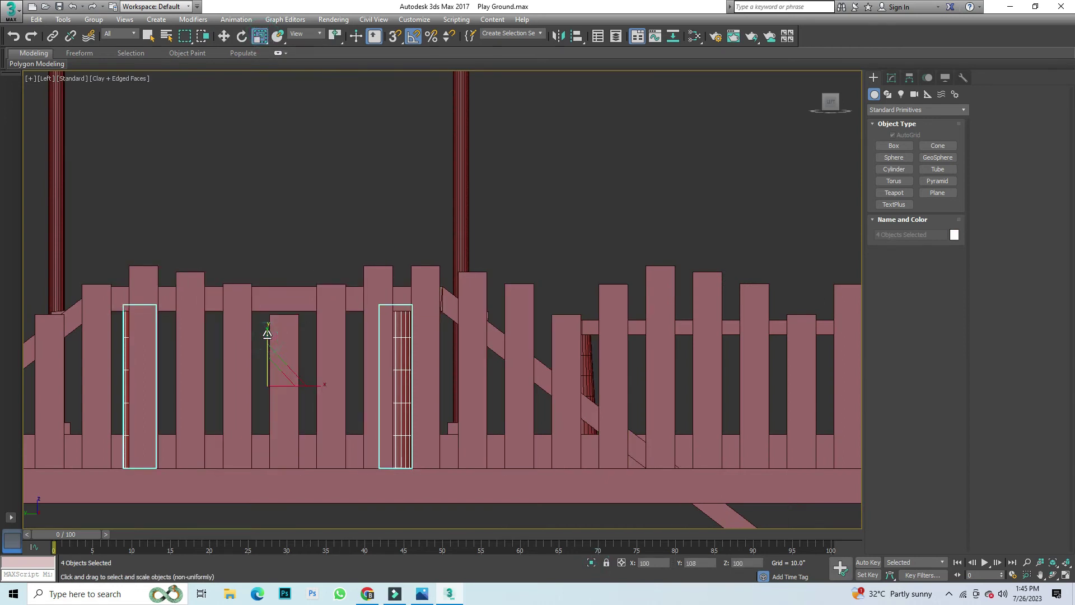
left_click(223, 36)
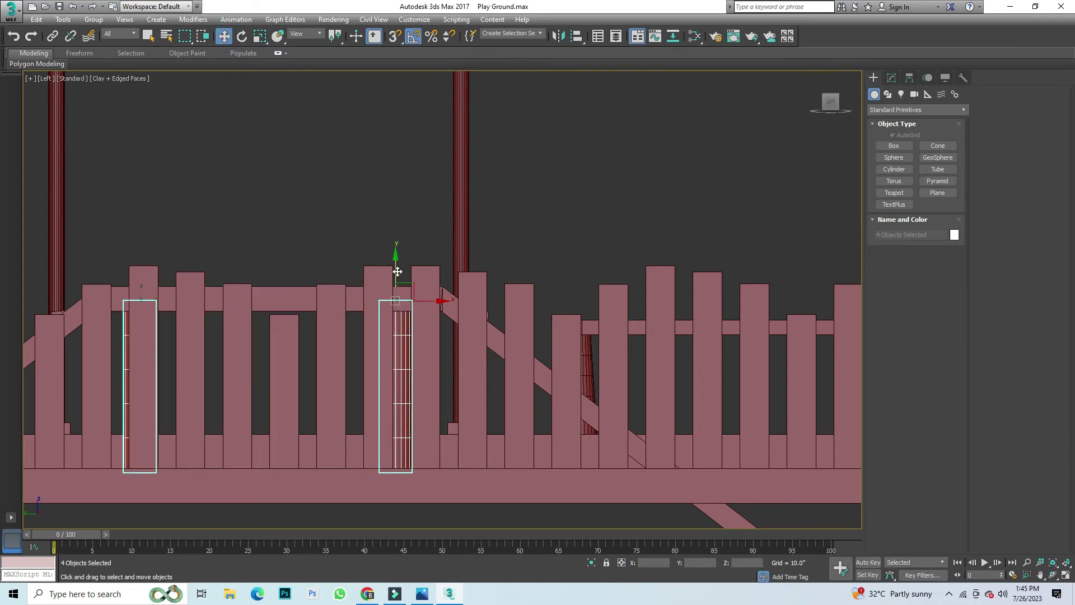
left_click(388, 232)
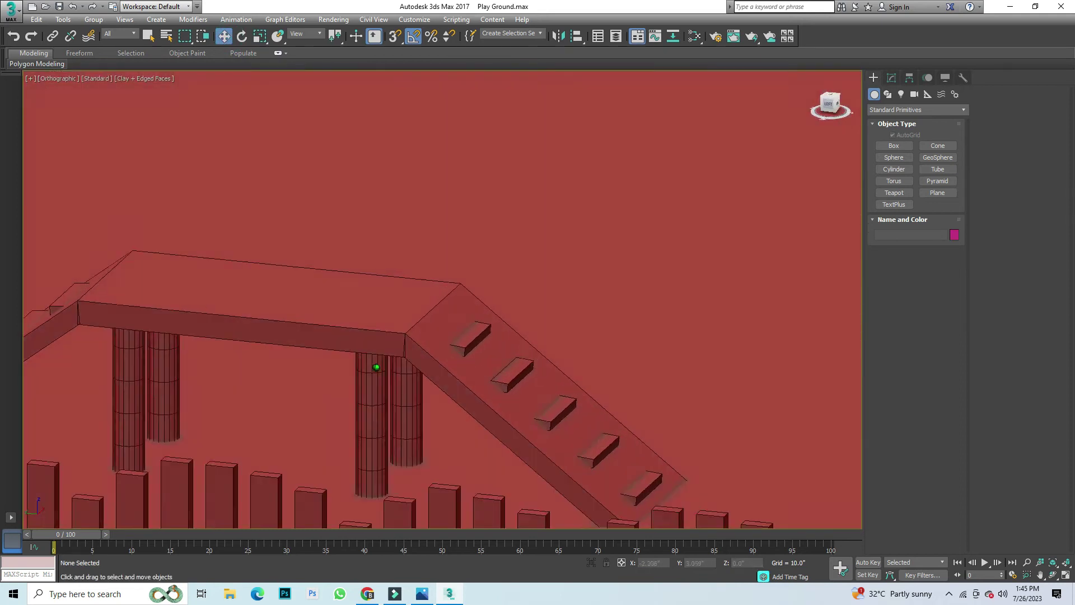
Step: Orbit out over the whole playground and consult the reference image
left_click_drag(830, 103, 336, 401)
scroll(753, 285, "down", 5)
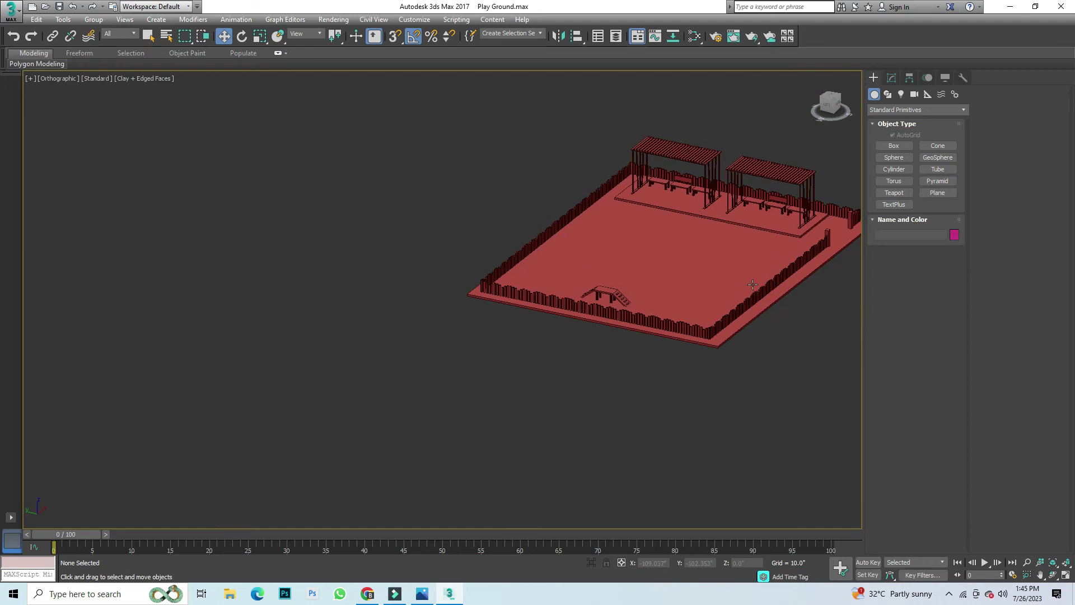
scroll(753, 285, "up", 5)
scroll(360, 332, "down", 3)
scroll(495, 244, "up", 4)
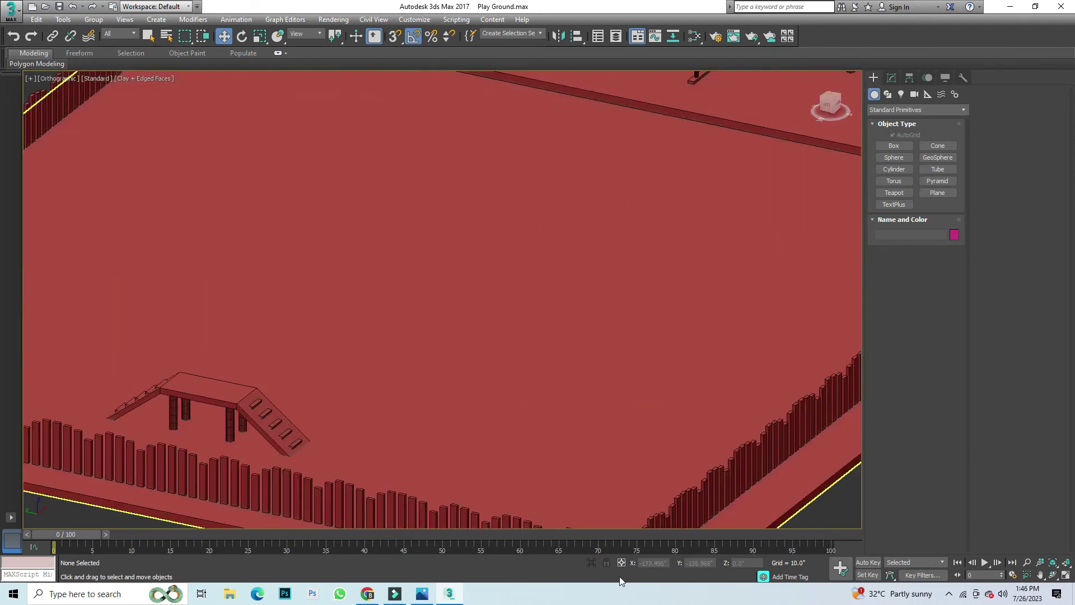
scroll(433, 471, "down", 3)
scroll(433, 471, "up", 3)
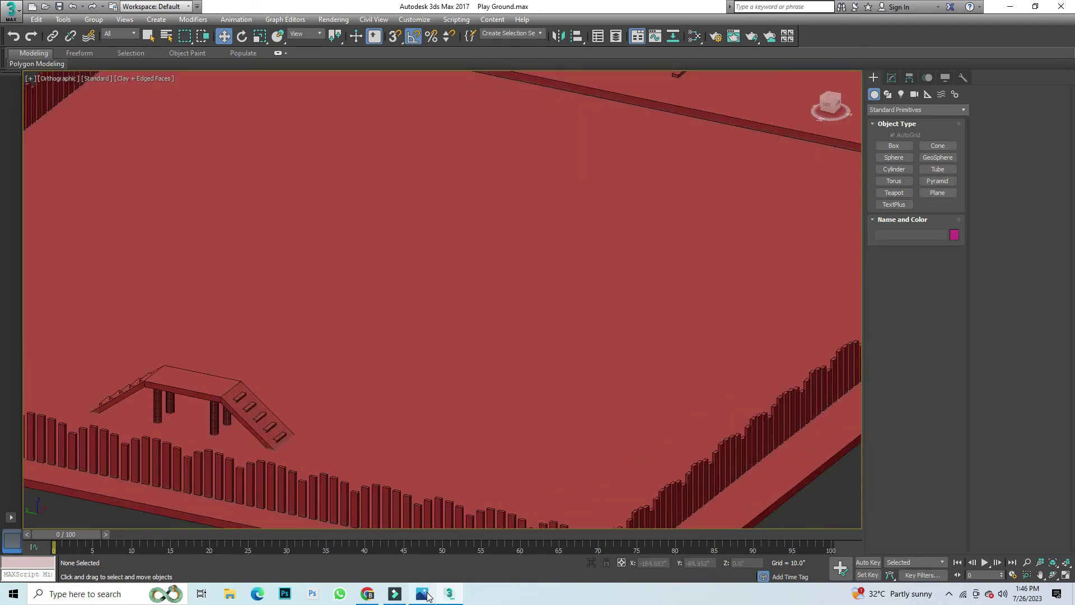
left_click(424, 594)
left_click(424, 593)
scroll(554, 381, "down", 3)
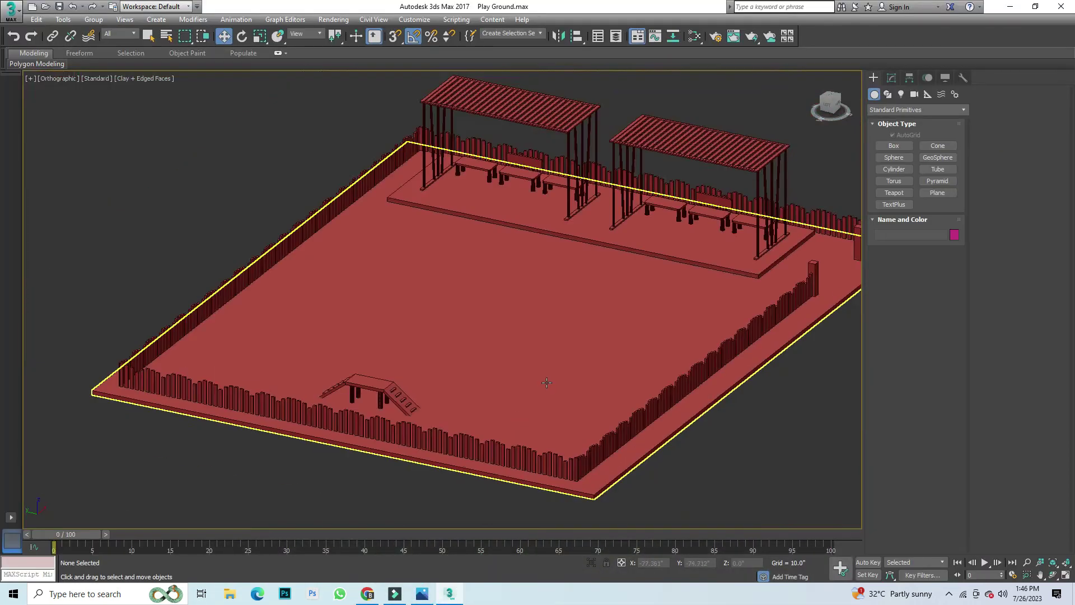
scroll(555, 382, "up", 3)
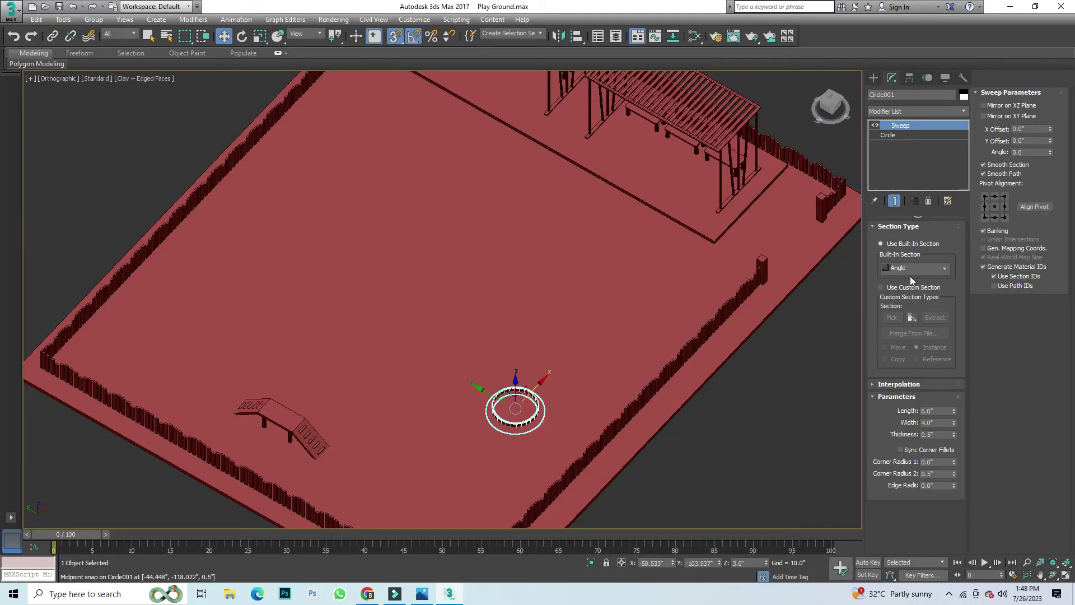
Step: Give the ring's sweep a Bar cross-section and tilt it upright about -60 degrees
left_click(906, 267)
left_click(901, 287)
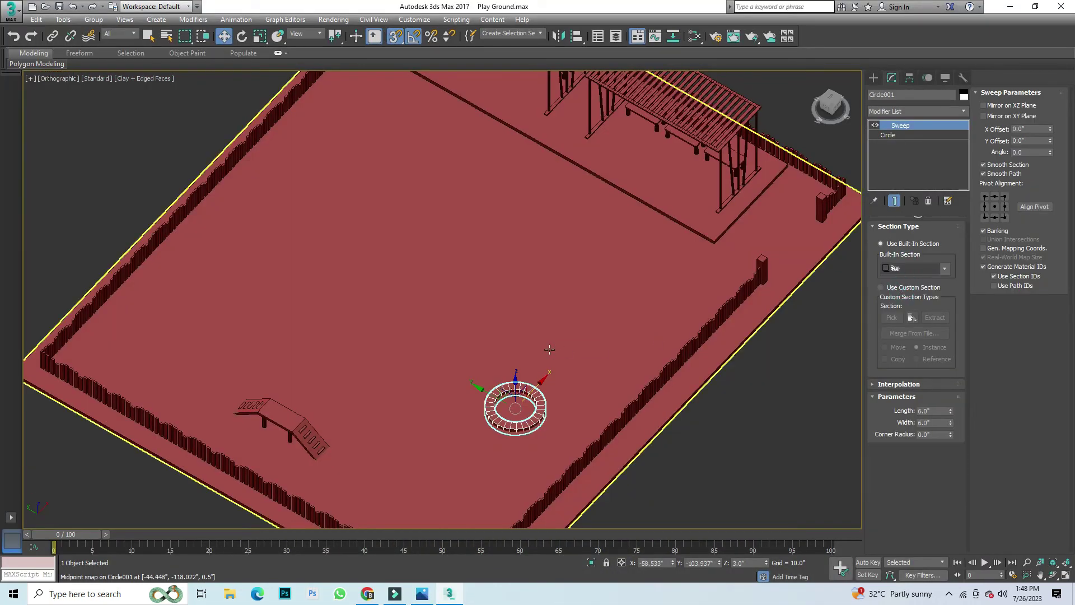
left_click(242, 37)
left_click_drag(505, 395, 489, 449)
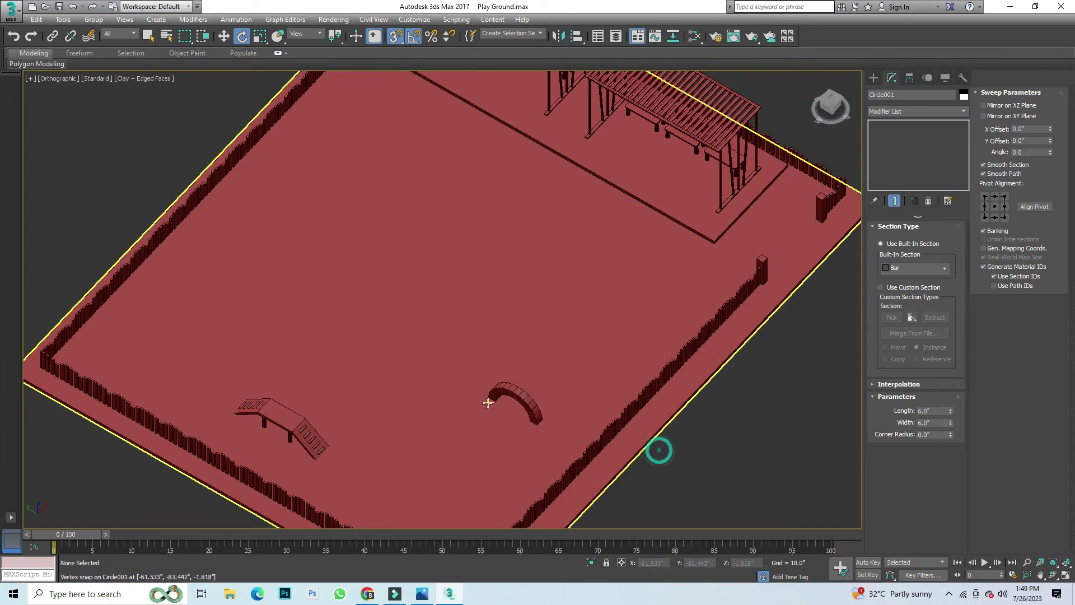
Step: In the Left view, shift the ring right along the fence
scroll(507, 403, "up", 5)
left_click_drag(823, 105, 806, 115)
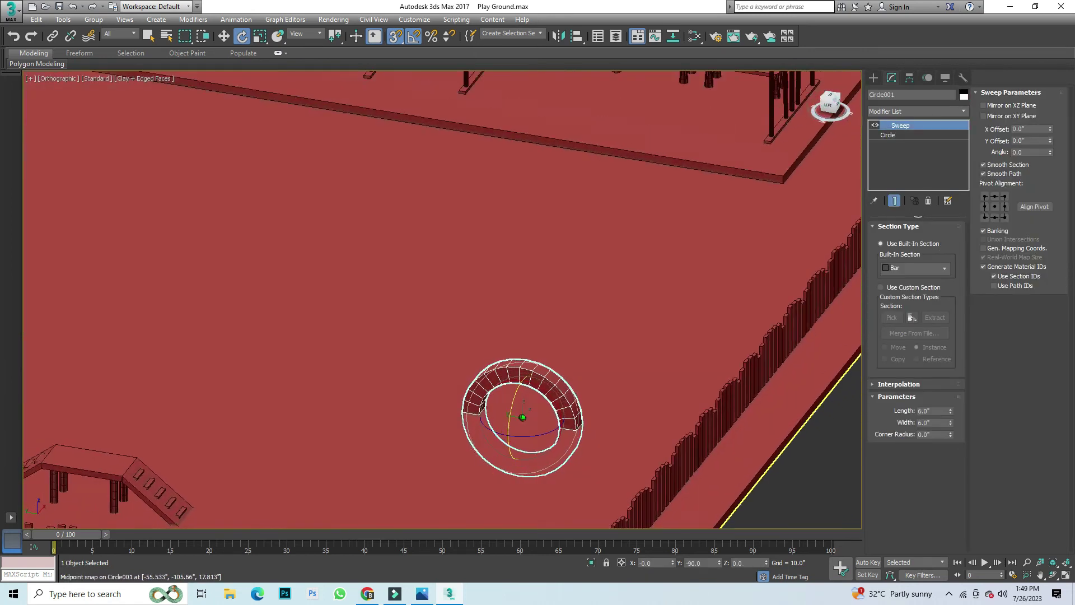
key("l")
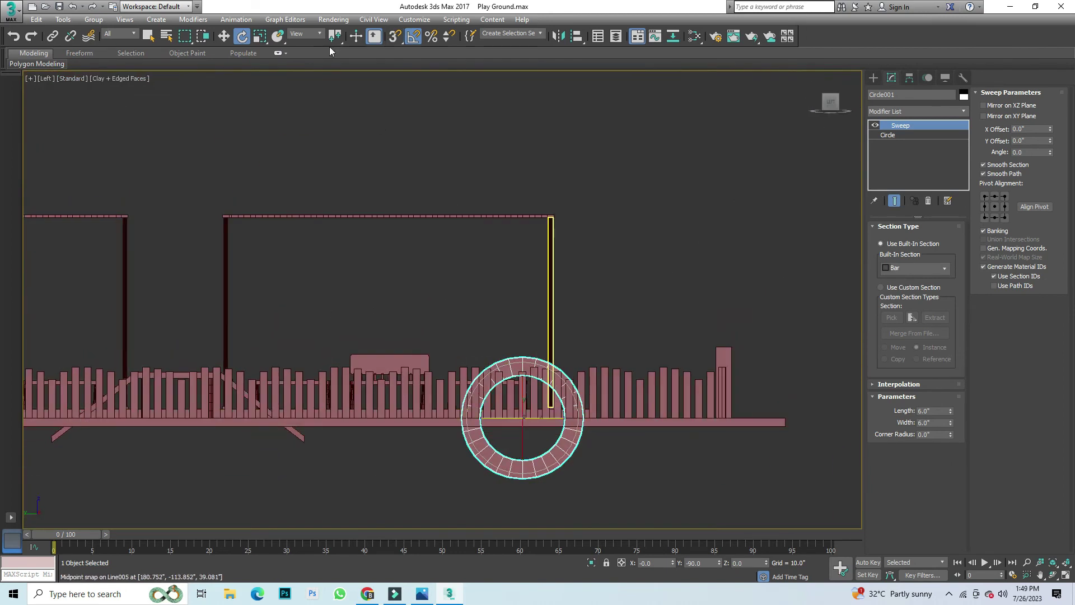
left_click(225, 37)
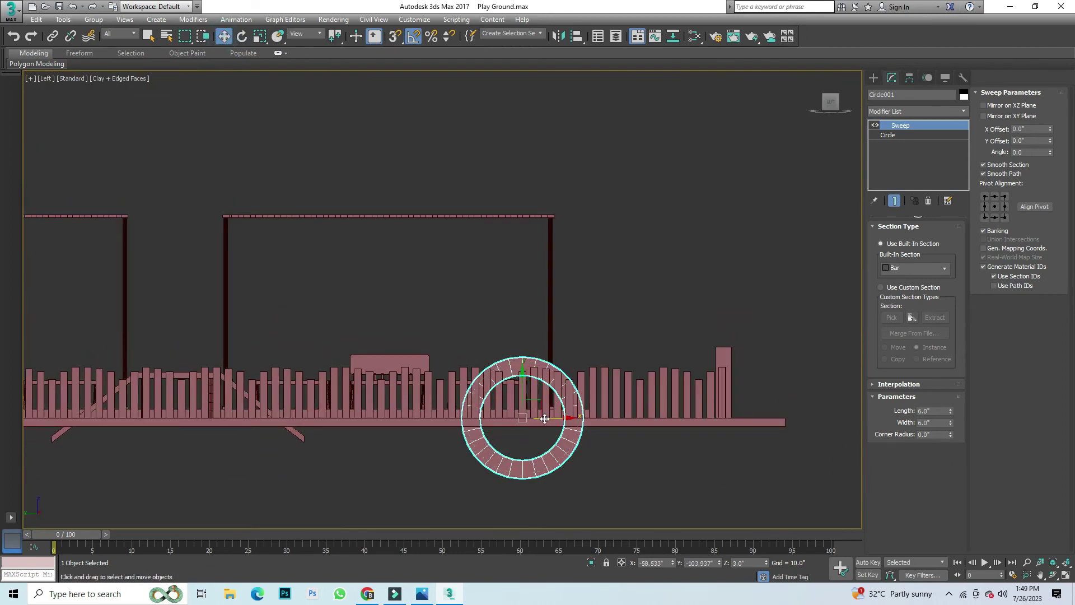
left_click_drag(545, 418, 560, 395)
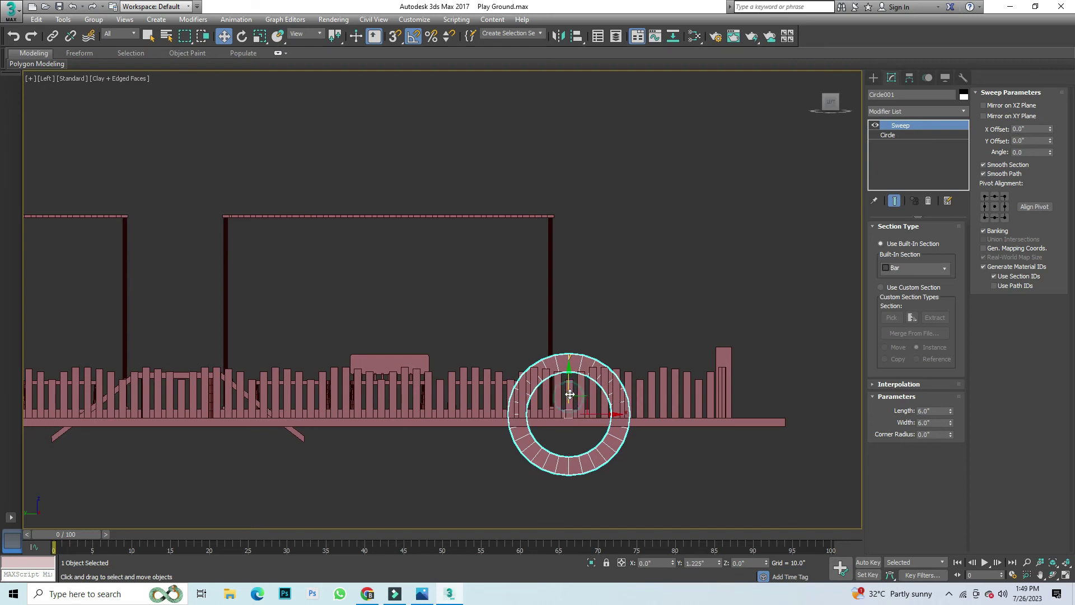
left_click(654, 304)
Step: Convert the ring to an editable poly
scroll(611, 460, "up", 5)
left_click(616, 411)
right_click(607, 382)
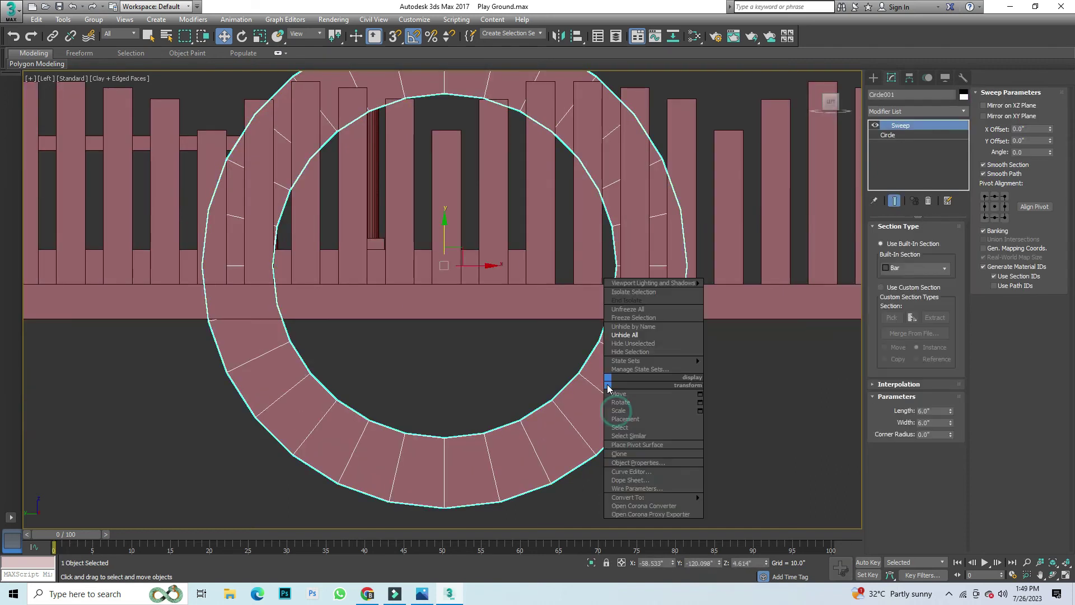
left_click(734, 505)
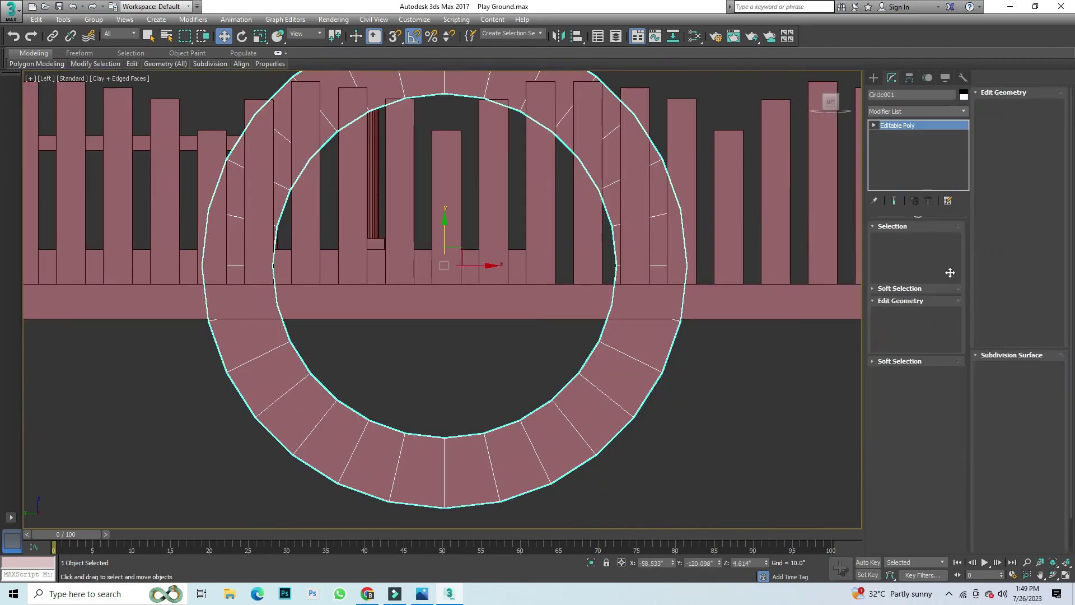
Step: Select and clear faces on the arch in Polygon mode, then orbit out to view it
left_click(929, 240)
left_click_drag(744, 470, 211, 343)
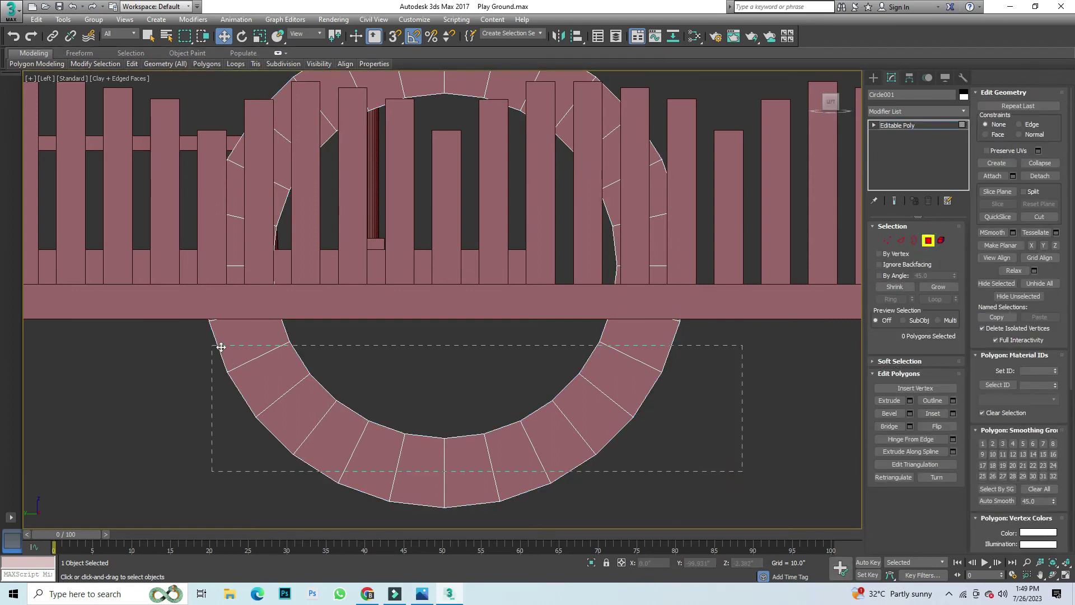
left_click(368, 503)
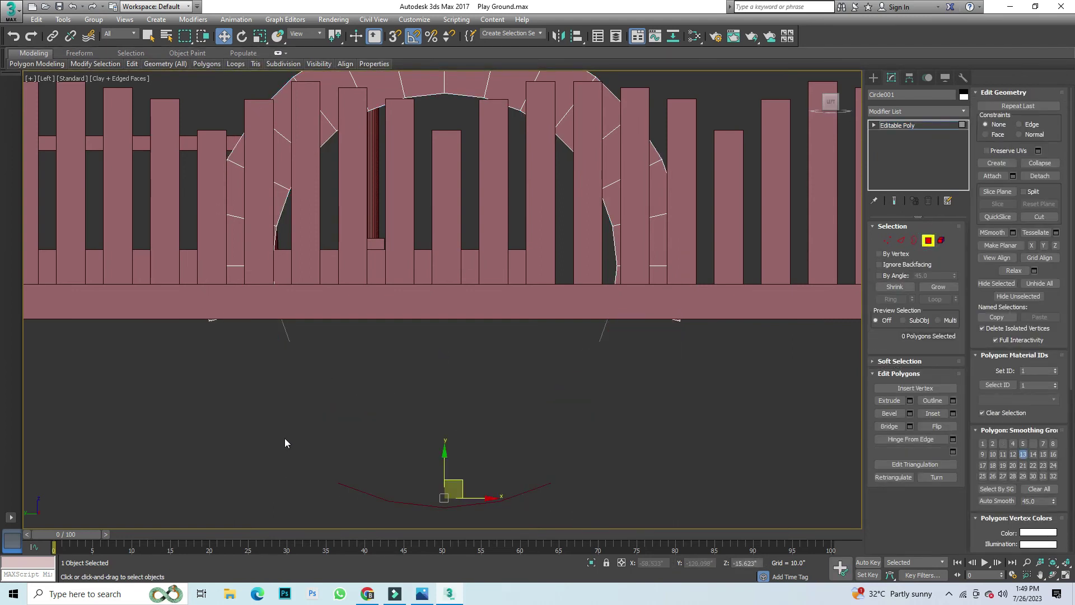
left_click(590, 375)
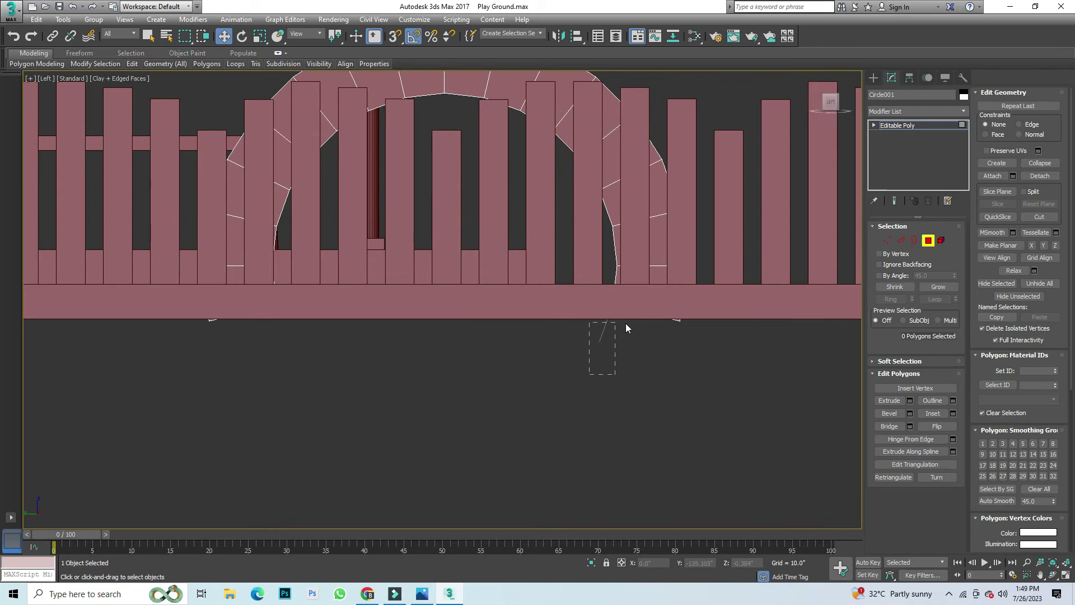
left_click_drag(677, 324, 681, 340)
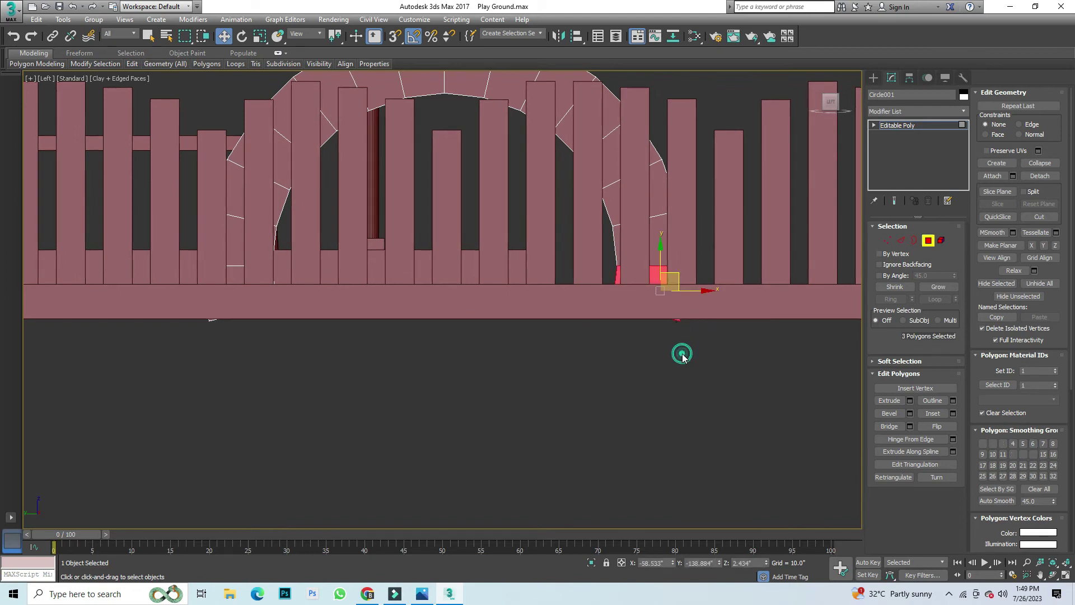
left_click(682, 356)
mouse_move(444, 266)
middle_mouse_down("alt")
mouse_move(376, 350)
mouse_move(307, 331)
middle_mouse_up("alt")
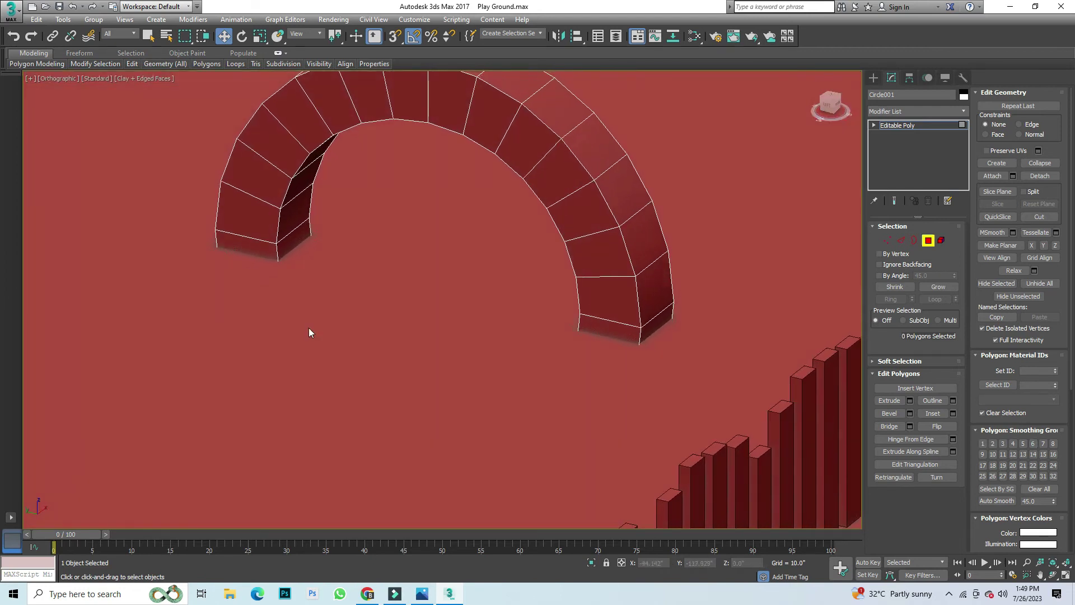
scroll(307, 332, "down", 5)
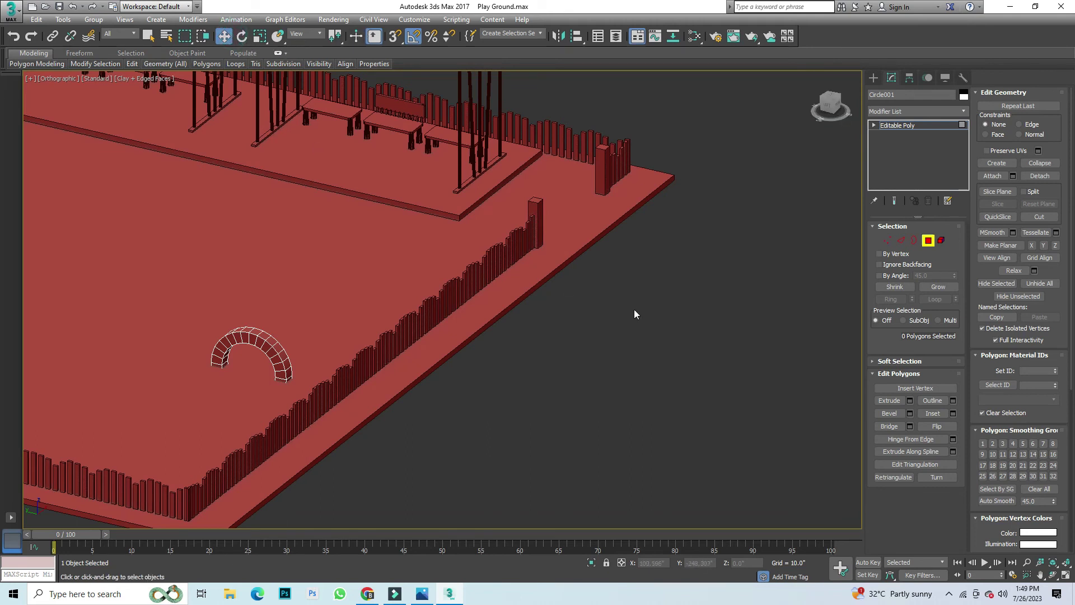
left_click(873, 79)
Step: Clone the half-ring arch further along to form a second, matching arch
left_click(765, 267)
mouse_move(764, 267)
middle_mouse_down("alt")
mouse_move(233, 385)
mouse_move(325, 264)
middle_mouse_up("alt")
left_click(254, 345)
scroll(254, 345, "up", 5)
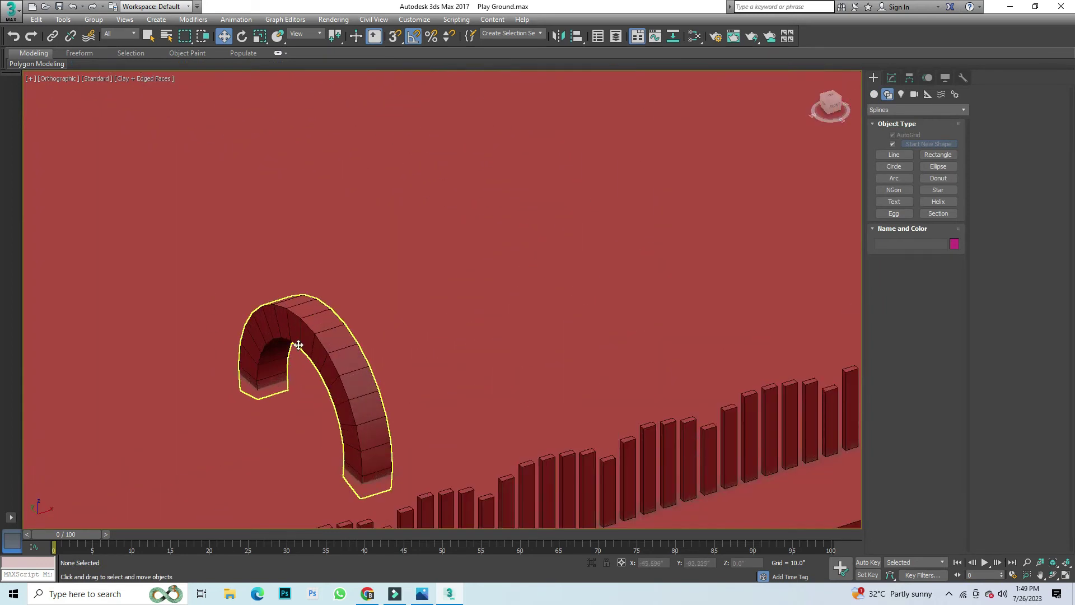
scroll(326, 378, "down", 3)
left_click_drag(442, 377, 588, 319, "shift")
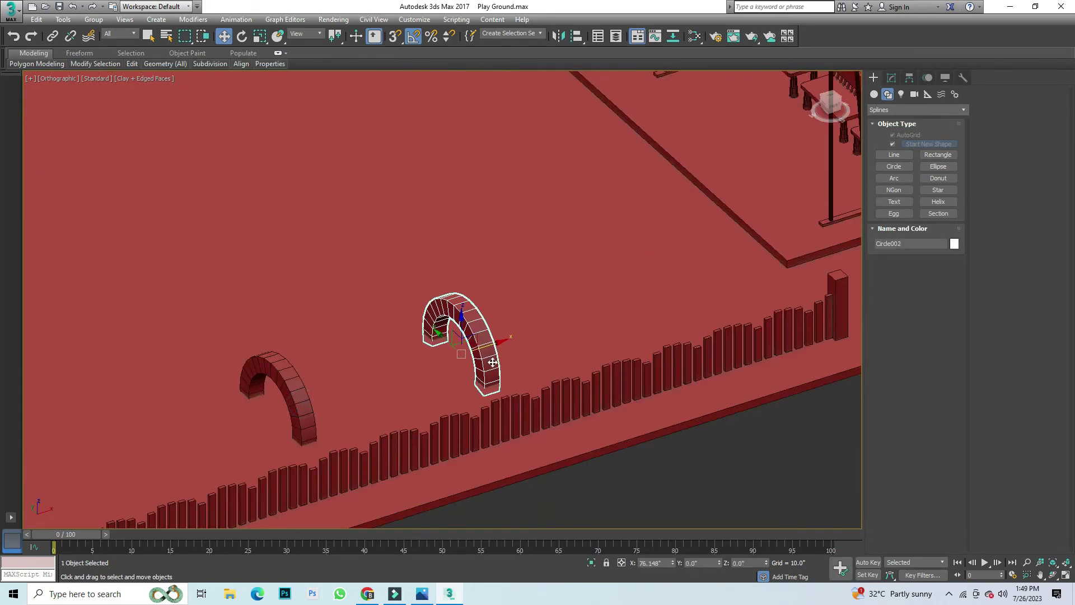
left_click(539, 345)
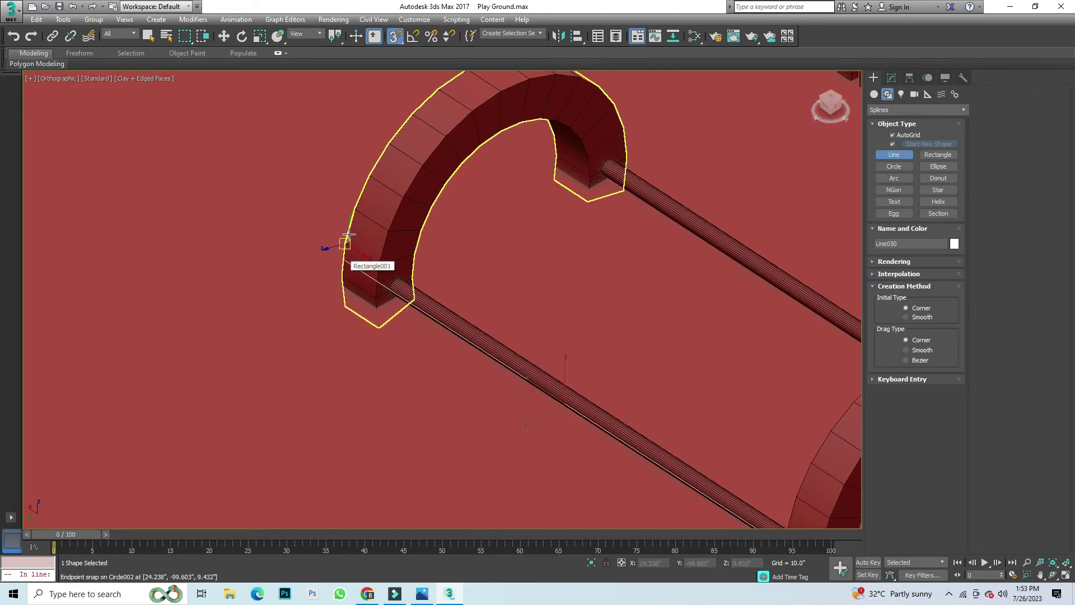
Step: Draw the first spanning lines between the two arches' midpoints, kept in one shape
left_click(343, 262)
left_click(893, 145)
left_click(358, 227)
scroll(312, 250, "down", 4)
scroll(569, 403, "up", 4)
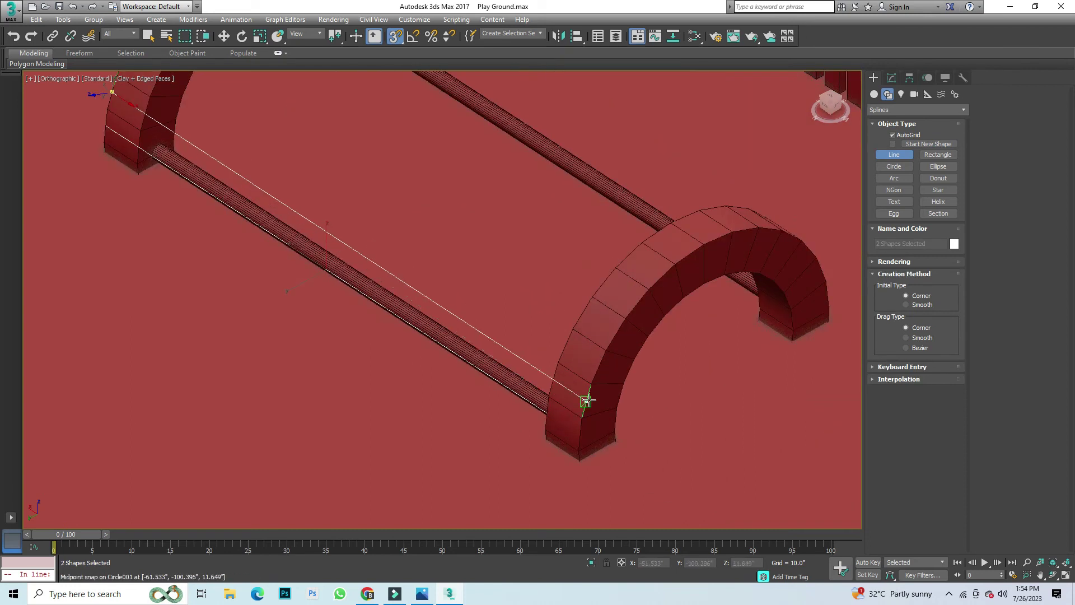
left_click(587, 400)
right_click(600, 388)
left_click(599, 366)
scroll(600, 370, "down", 3)
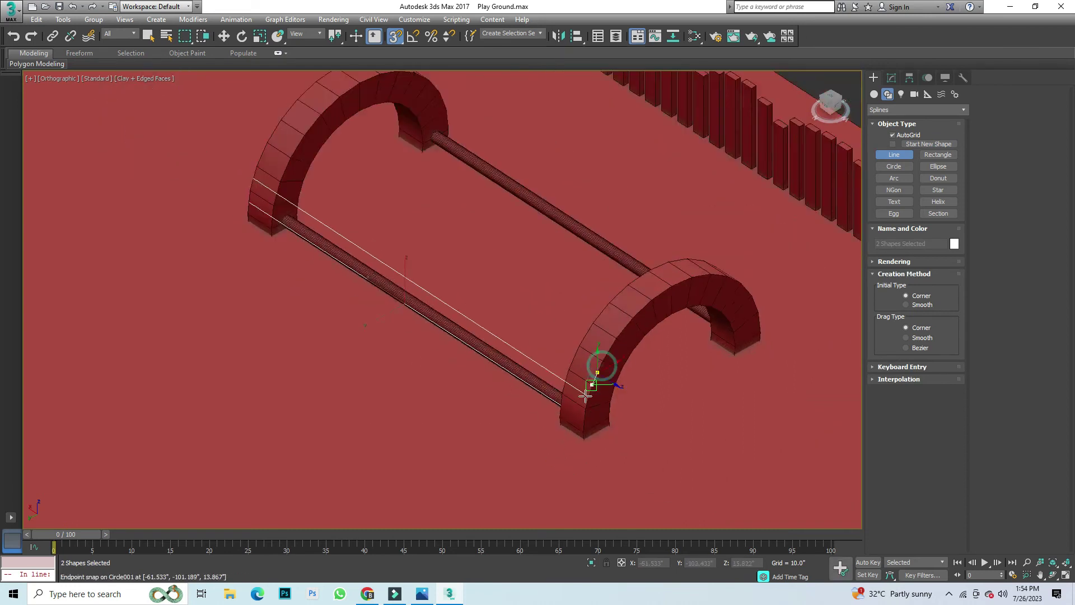
scroll(426, 253, "down", 2)
scroll(415, 249, "up", 5)
left_click(418, 303)
right_click(432, 247)
Step: Add two more lines from the right arch across to the left arch top
left_click(440, 247)
scroll(358, 280, "down", 3)
scroll(552, 376, "up", 4)
left_click(526, 365)
right_click(529, 363)
left_click(533, 362)
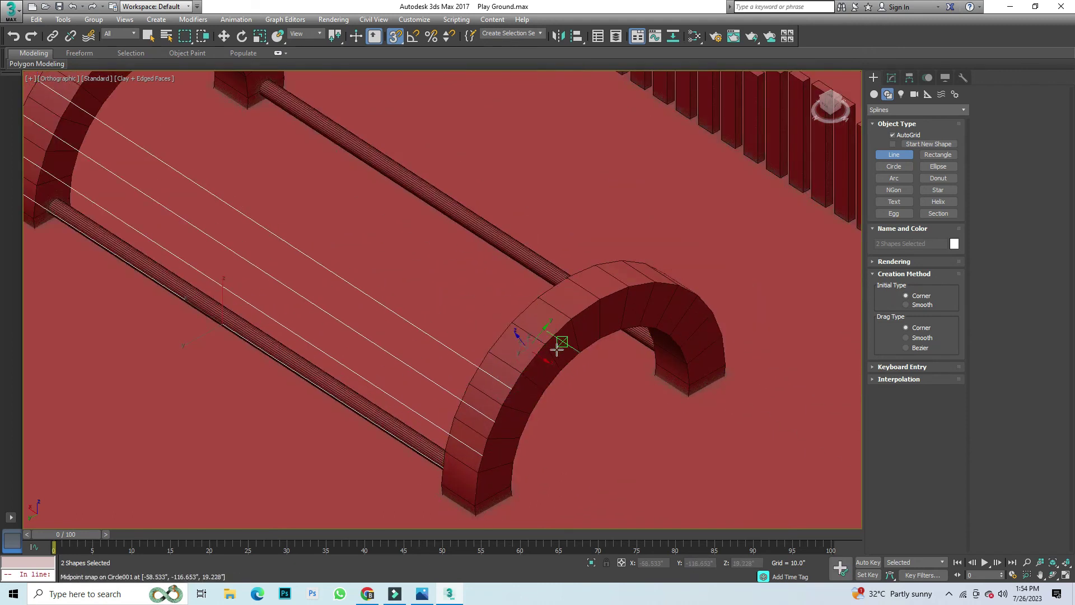
left_click(532, 360)
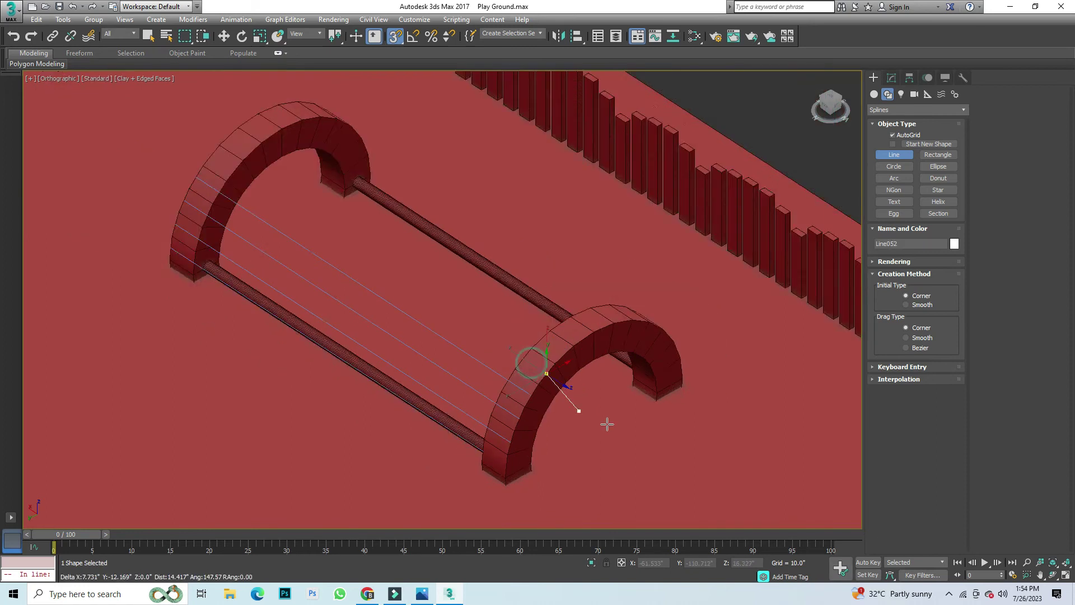
scroll(608, 422, "down", 3)
scroll(416, 305, "up", 3)
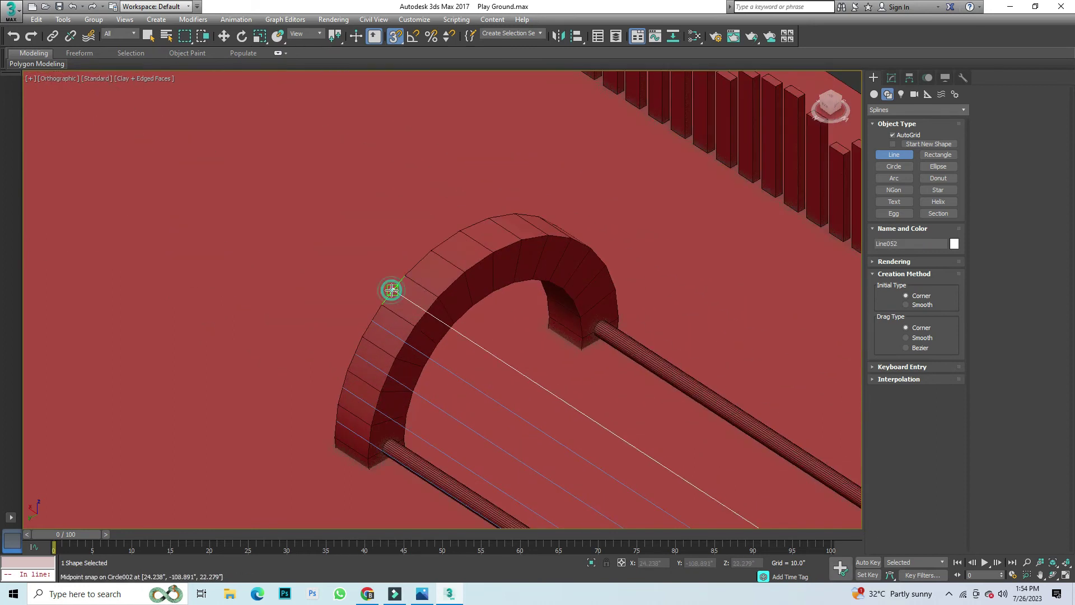
left_click(418, 259)
right_click(415, 257)
Step: Draw a final line between the arch tops, completing the tunnel slat outlines
scroll(342, 294, "down", 3)
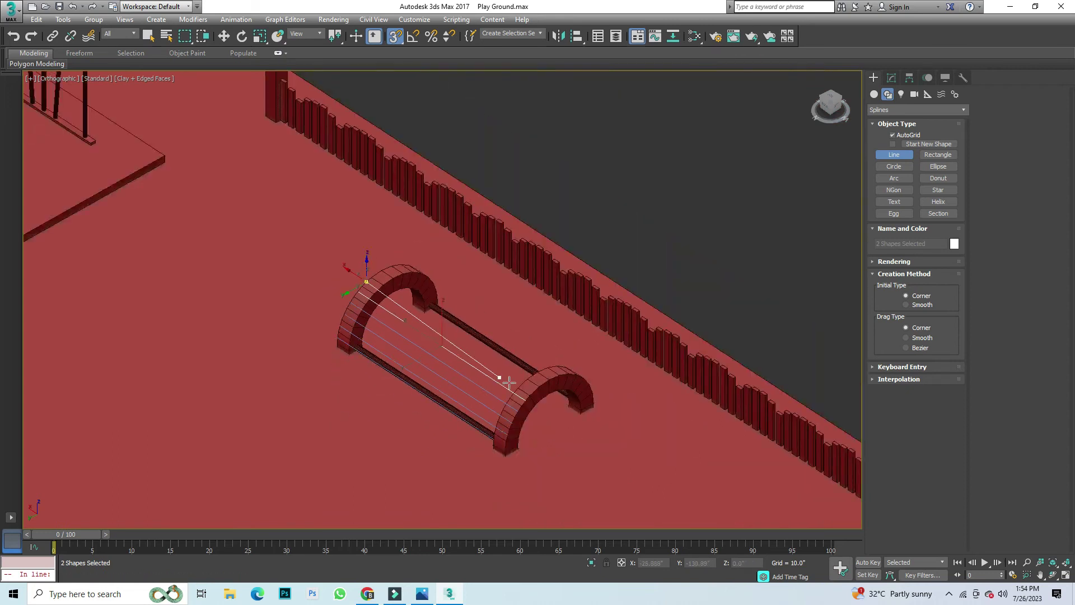
scroll(508, 382, "up", 4)
scroll(491, 372, "down", 2)
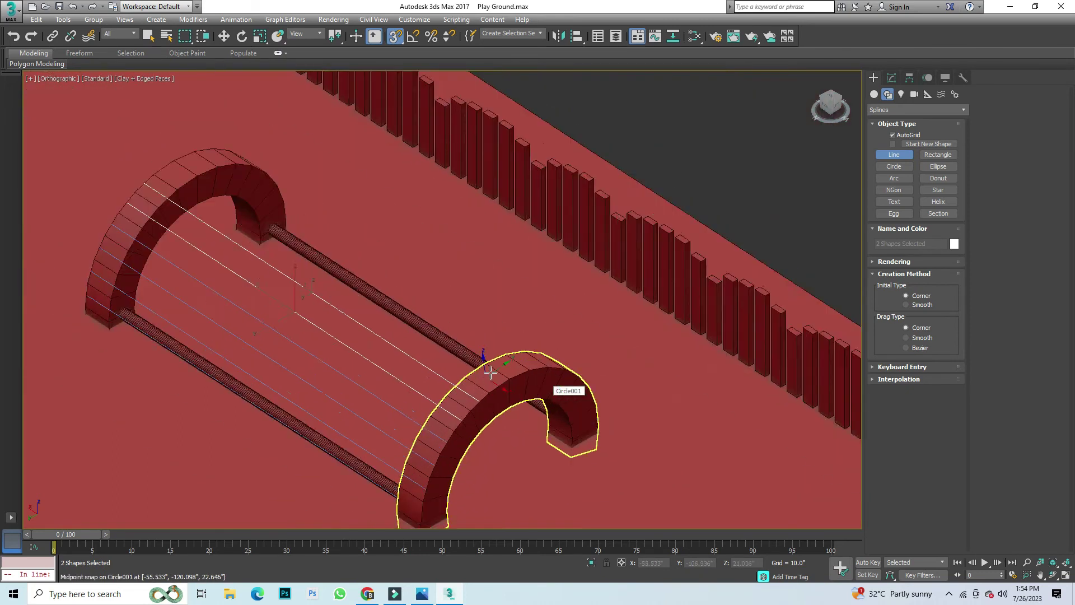
scroll(499, 383, "up", 2)
left_click(504, 389)
scroll(552, 392, "down", 4)
scroll(306, 266, "up", 3)
left_click(306, 266)
right_click(315, 257)
scroll(401, 271, "down", 2)
scroll(400, 271, "down", 2)
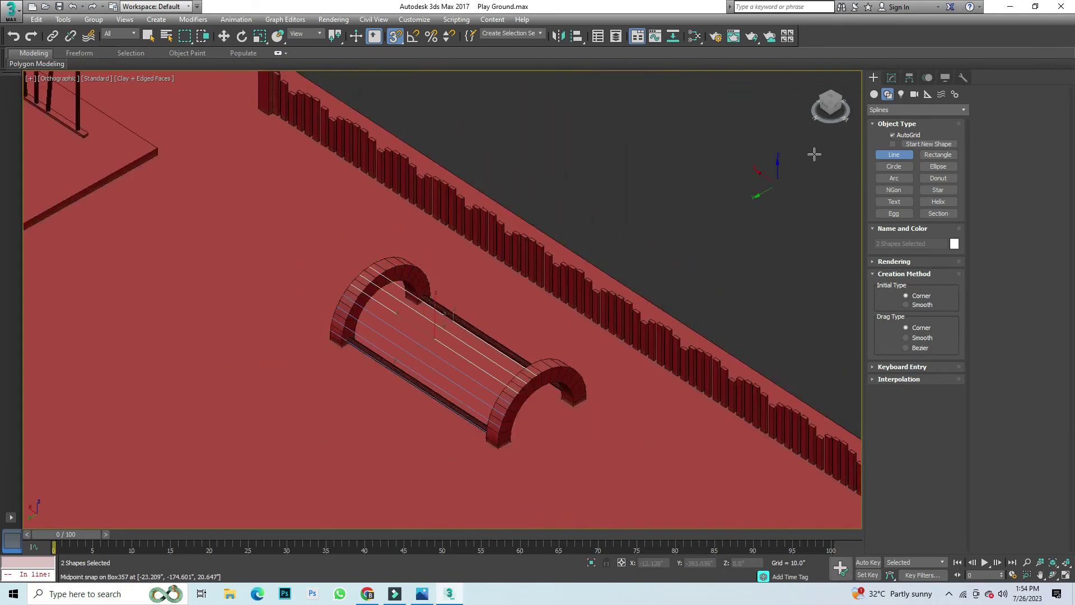
left_click(892, 78)
left_click(899, 109)
Step: Sweep the spanning lines with a Pipe section of radius 1.44 inches, snapping off
scroll(902, 281, "down", 5)
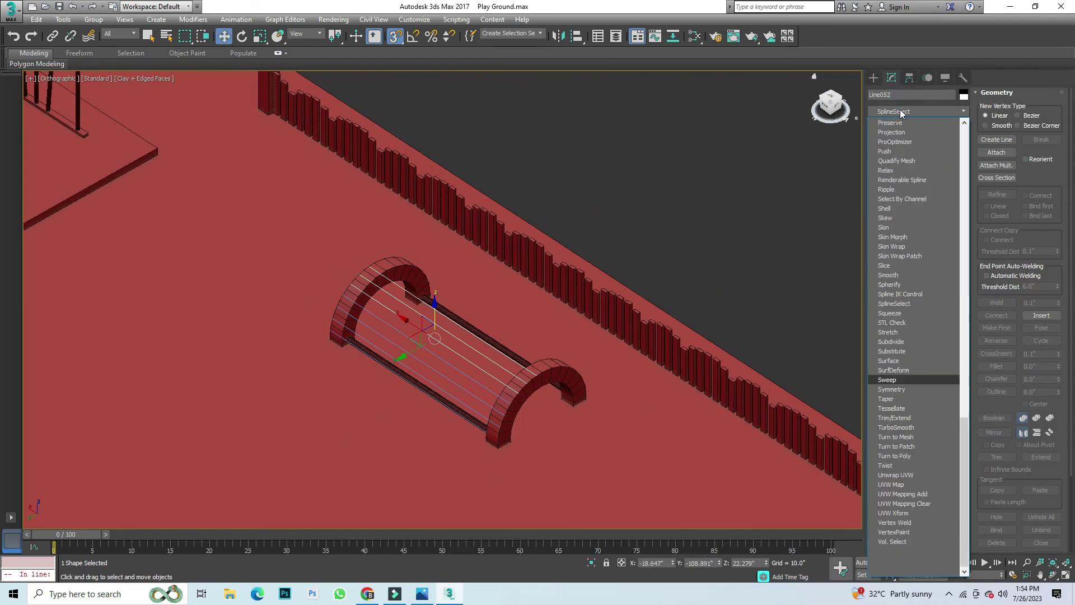
left_click(907, 364)
scroll(504, 333, "up", 3)
key("s")
left_click_drag(947, 411, 951, 443)
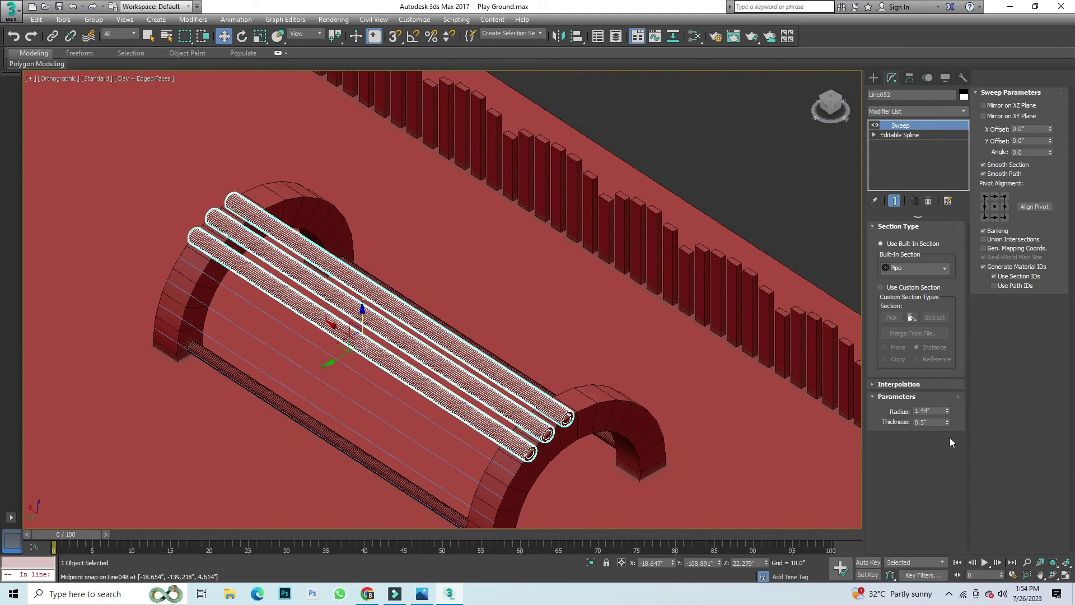
scroll(347, 324, "up", 4)
scroll(343, 324, "down", 1)
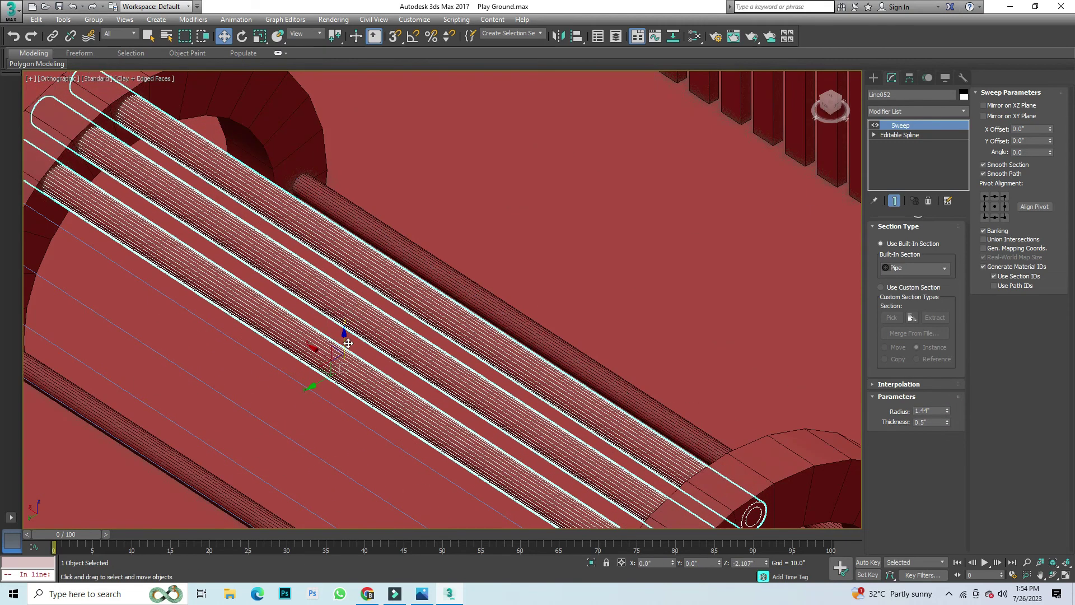
scroll(343, 324, "down", 5)
Step: Copy the Sweep modifier, instance-clone the remaining line, and paste the Sweep onto it
left_click(655, 163)
scroll(440, 289, "up", 3)
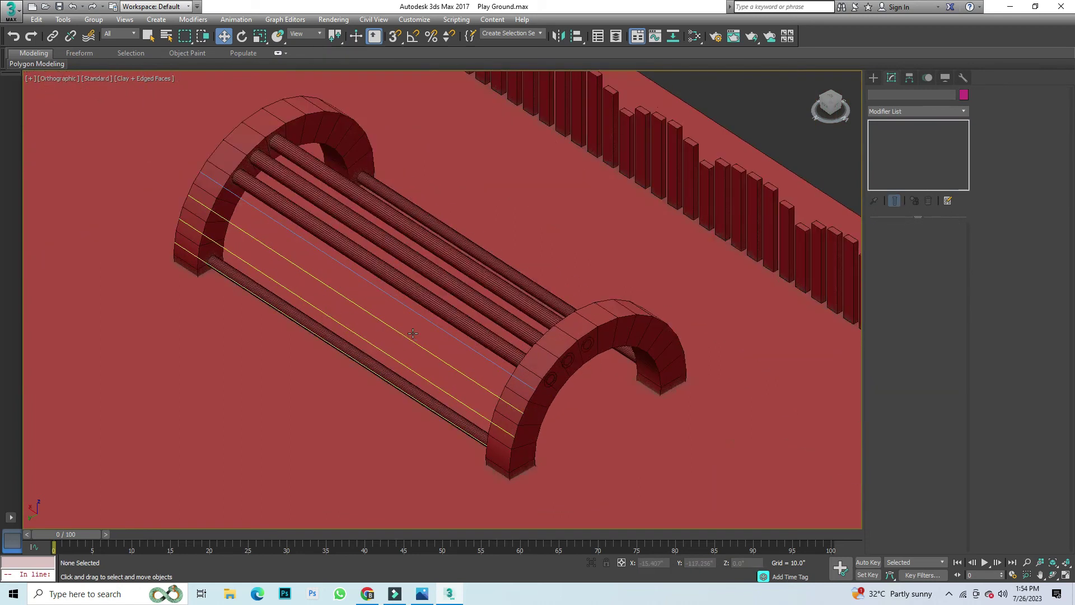
left_click(470, 343)
right_click(903, 135)
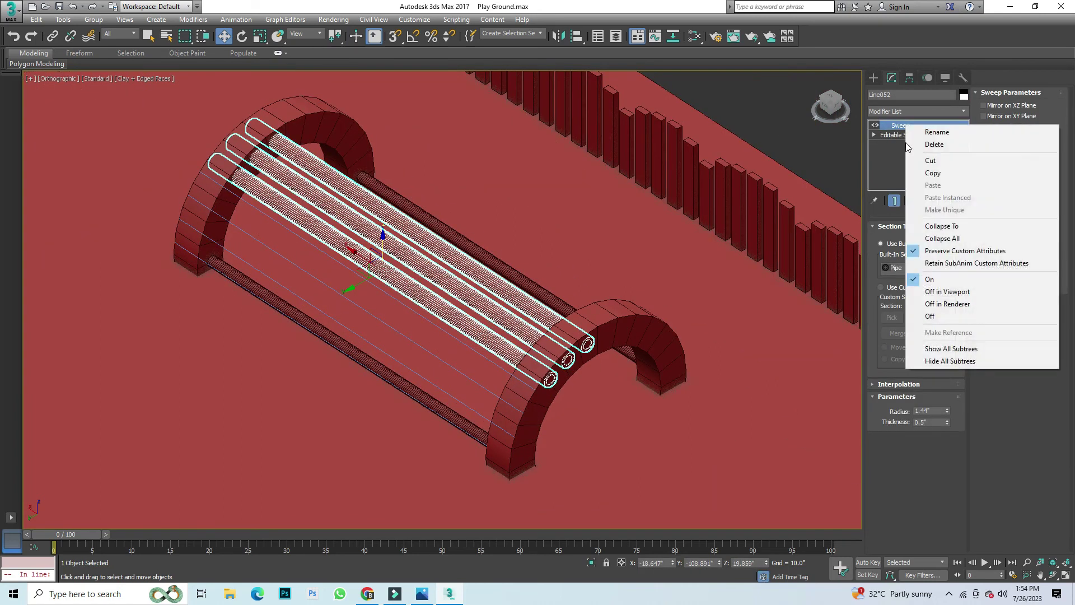
left_click(937, 173)
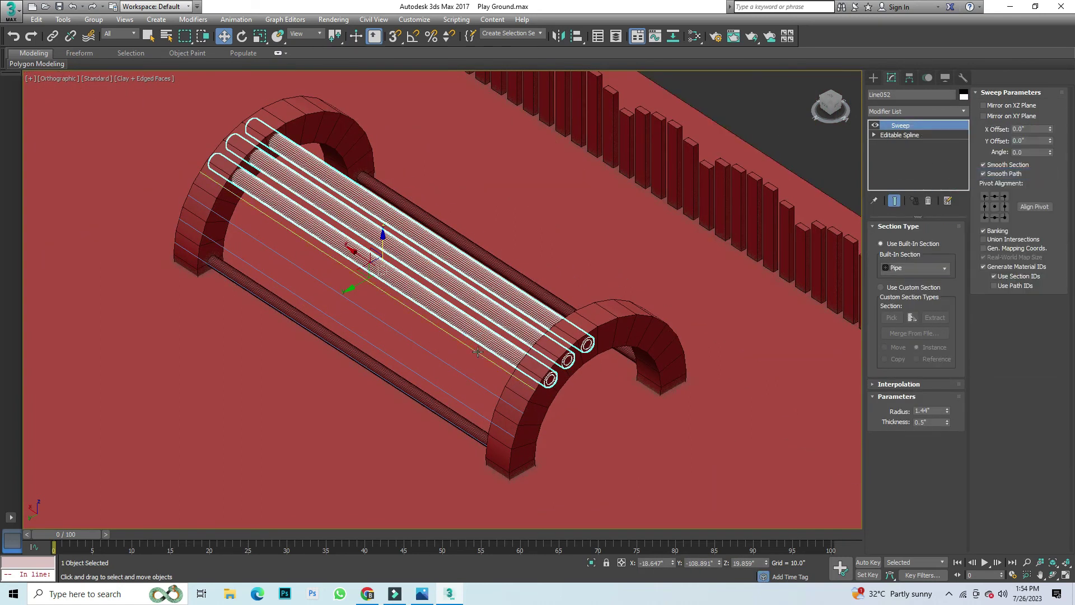
left_click(478, 351)
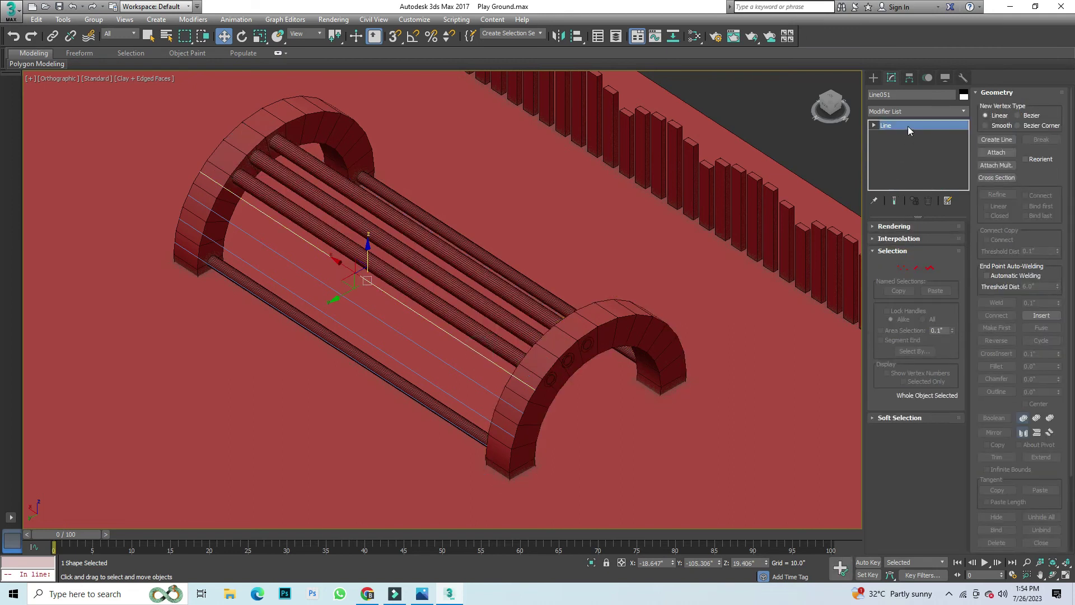
key("ctrl+v")
left_click(511, 340)
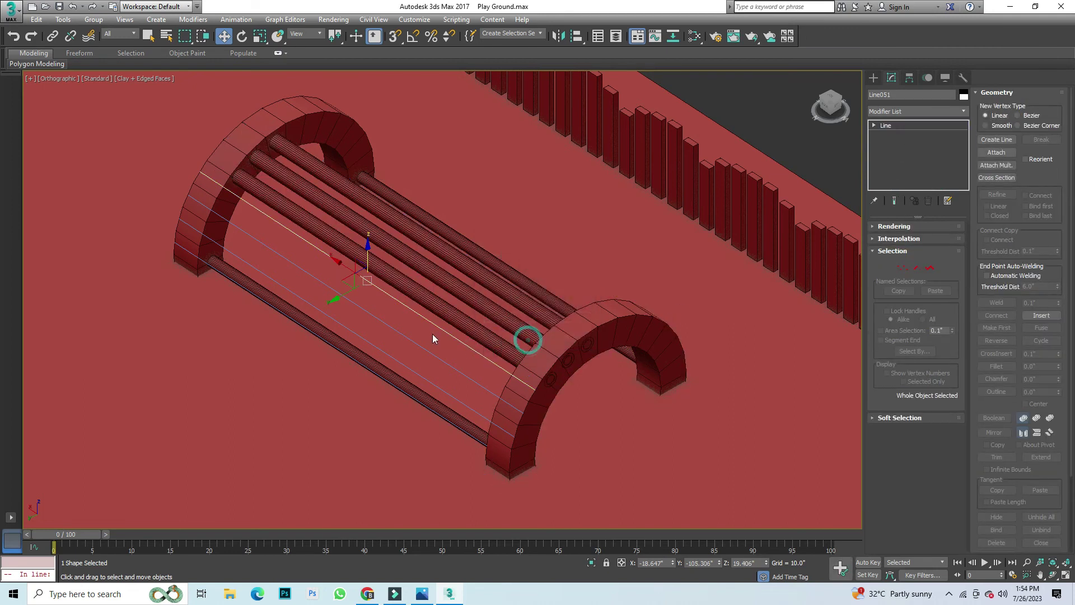
right_click(890, 127)
left_click(916, 135)
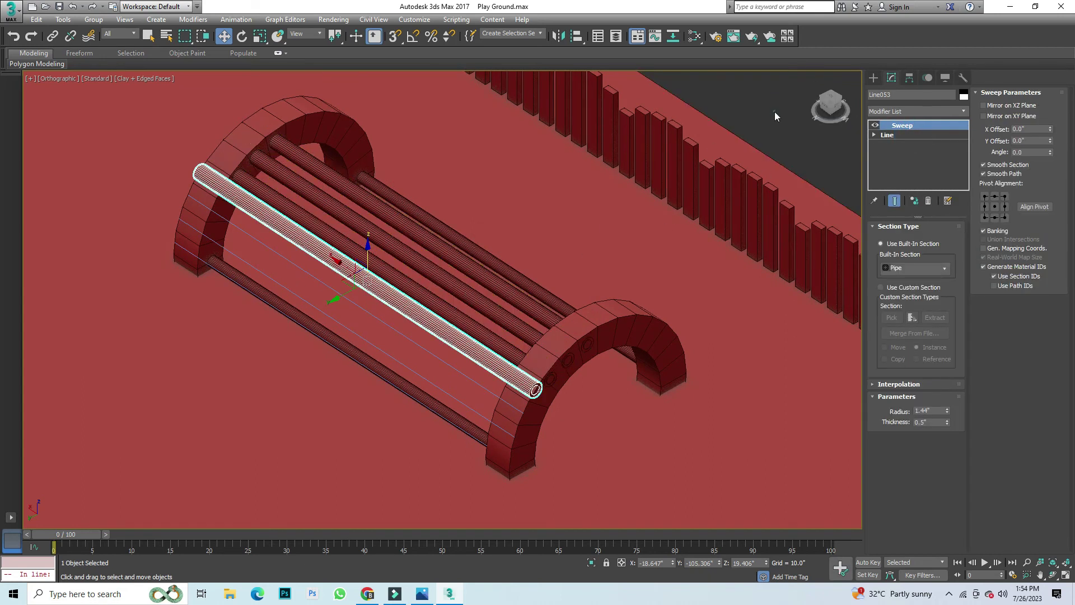
Step: Raise the new front rail slightly above the others
left_click(775, 112)
left_click(350, 276)
left_click(467, 365)
left_click(487, 363)
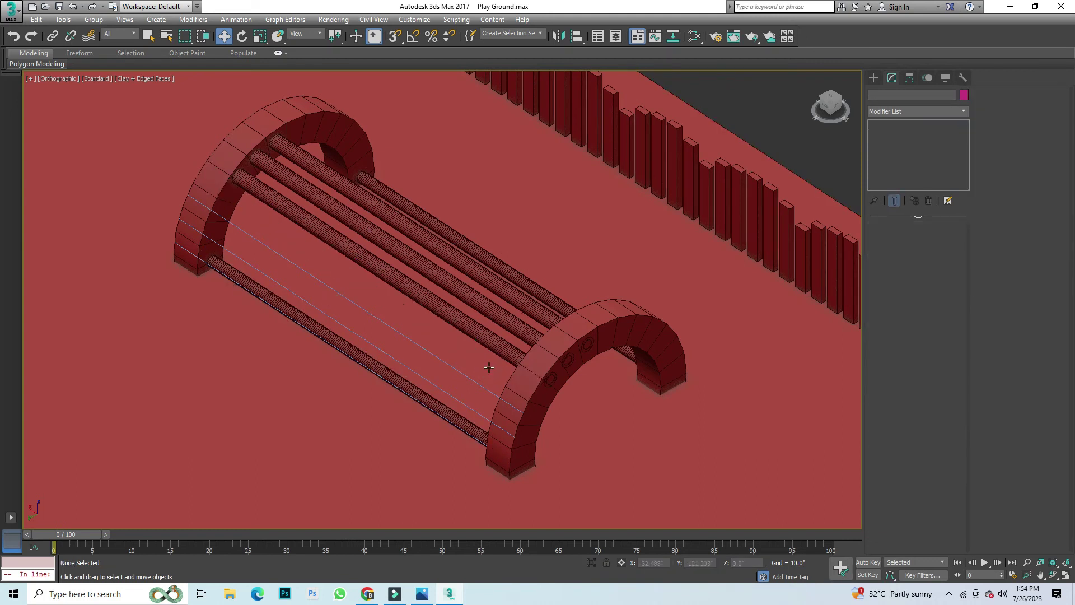
left_click(404, 310)
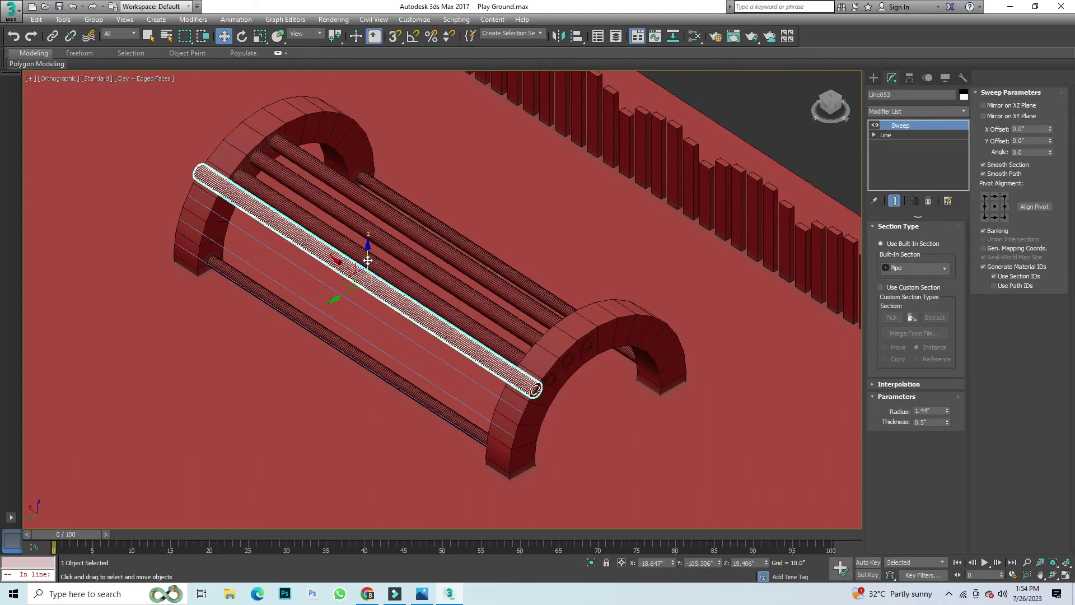
left_click_drag(376, 274, 377, 271)
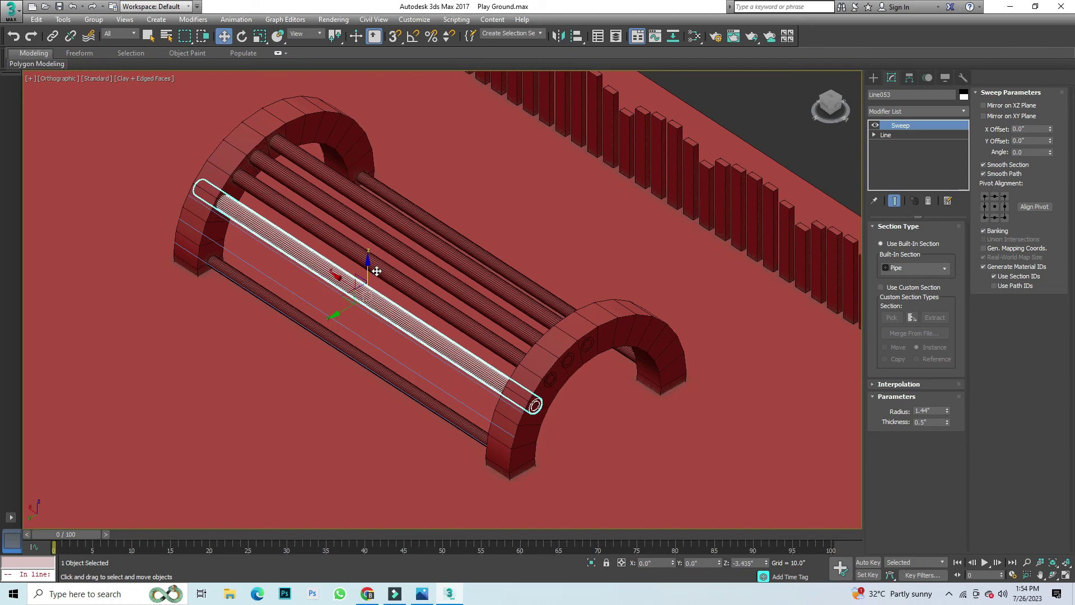
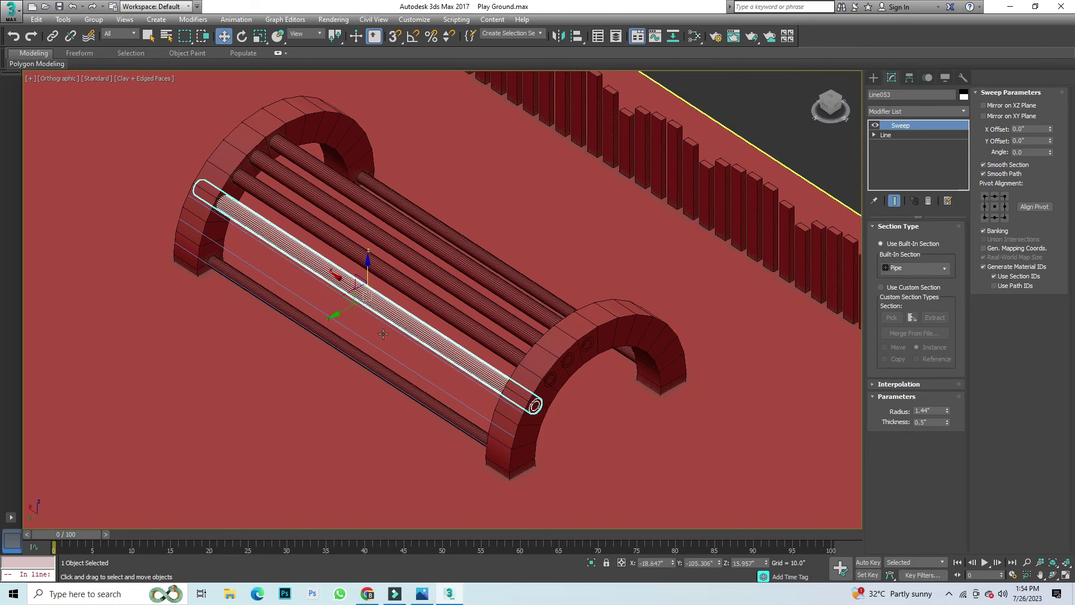
Step: Delete the lower rail Line053 and paste the copied Sweep modifier onto Line050
key("Delete")
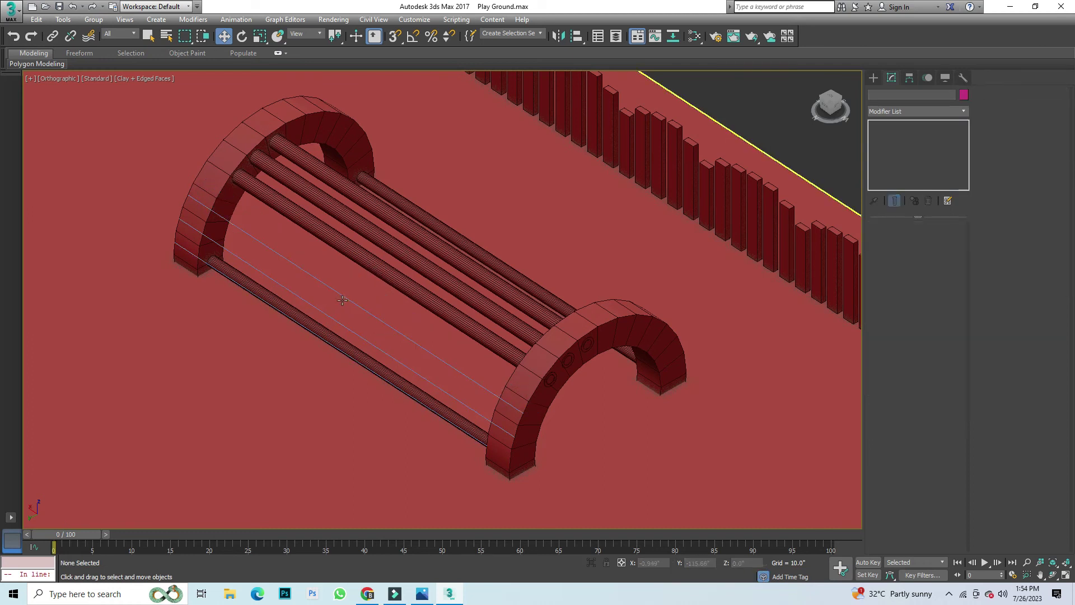
left_click(342, 299)
right_click(889, 127)
left_click(899, 132)
Step: Raise the three new swept pipes up the arch and check them from a low angle
left_click_drag(309, 358, 339, 358)
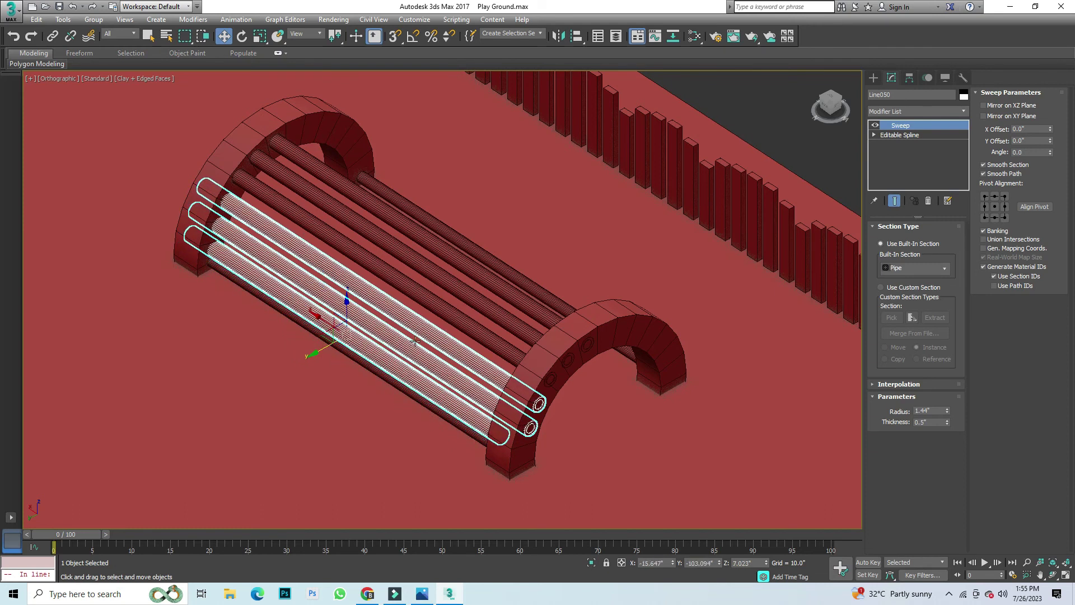
scroll(316, 317, "down", 3)
left_click(316, 317)
scroll(316, 318, "up", 3)
left_click(316, 318)
left_click(588, 259)
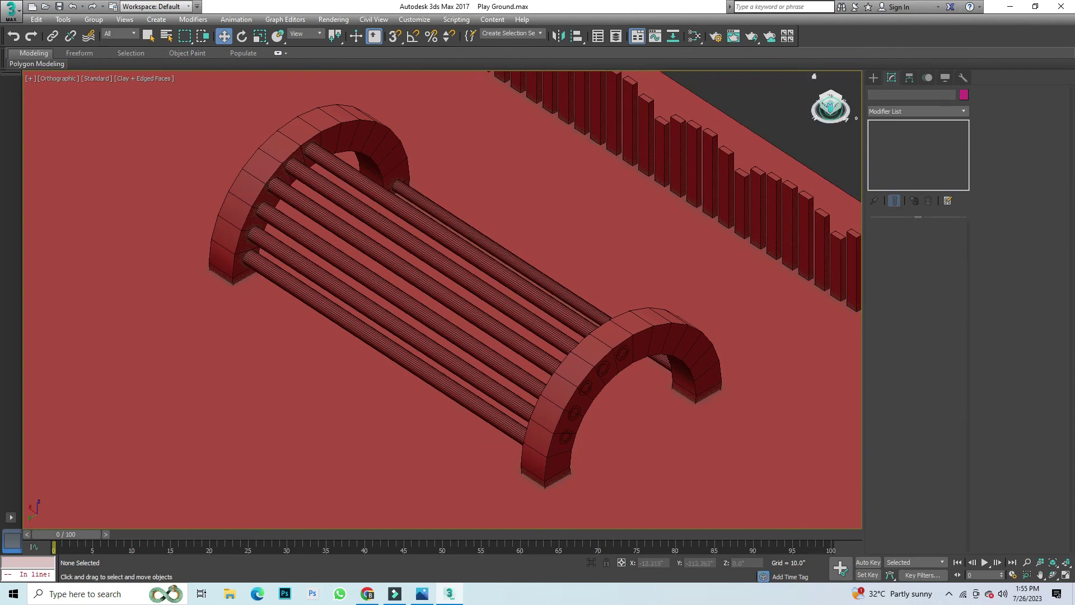
left_click_drag(831, 107, 829, 112)
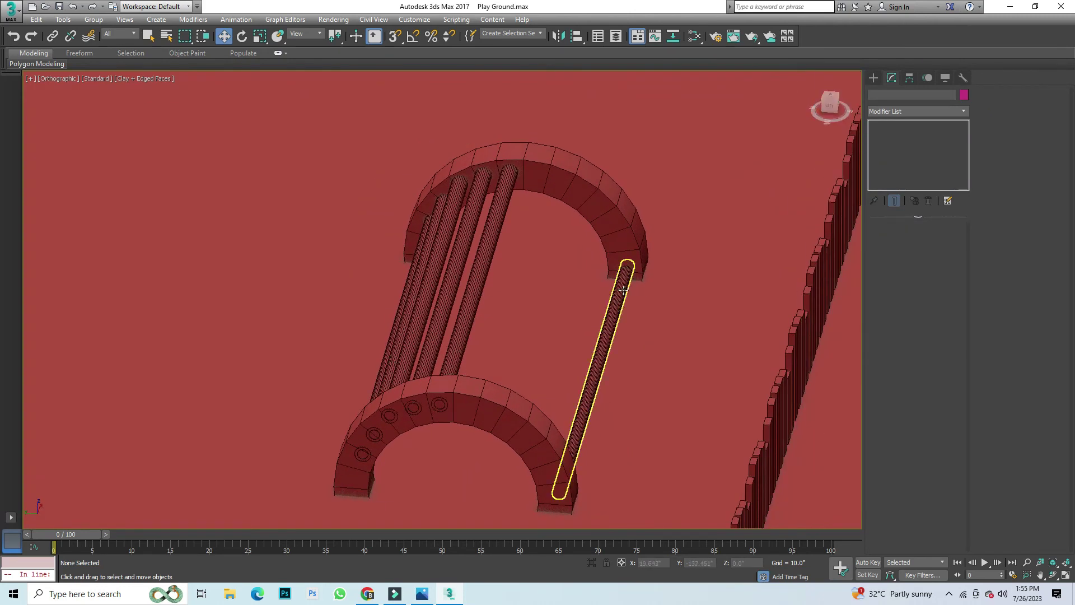
Step: Delete the stray right-hand pipe and clone the two left pipe sets to the right
left_click(624, 290)
key("Delete")
left_click(473, 249)
left_click(421, 257, "ctrl")
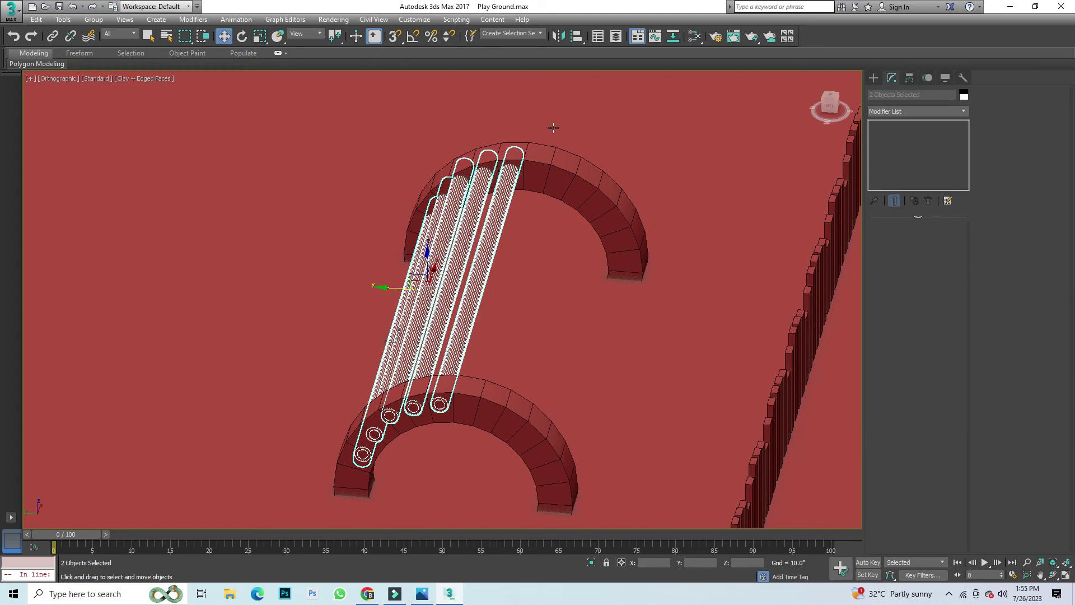
left_click_drag(387, 294, 534, 325, "shift")
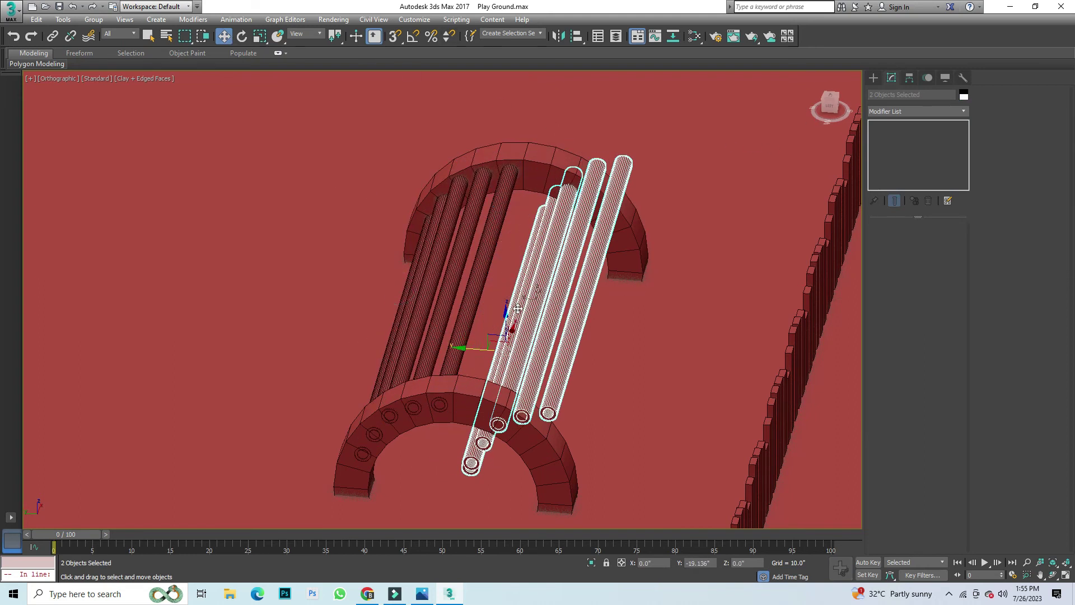
left_click(539, 344)
Step: Rotate the copied pipes about Z onto the arch's other half, then save the scene
left_click(242, 38)
mouse_move(617, 334)
left_mouse_down()
mouse_move(612, 121)
mouse_move(452, 139)
left_mouse_up()
key("ctrl+z")
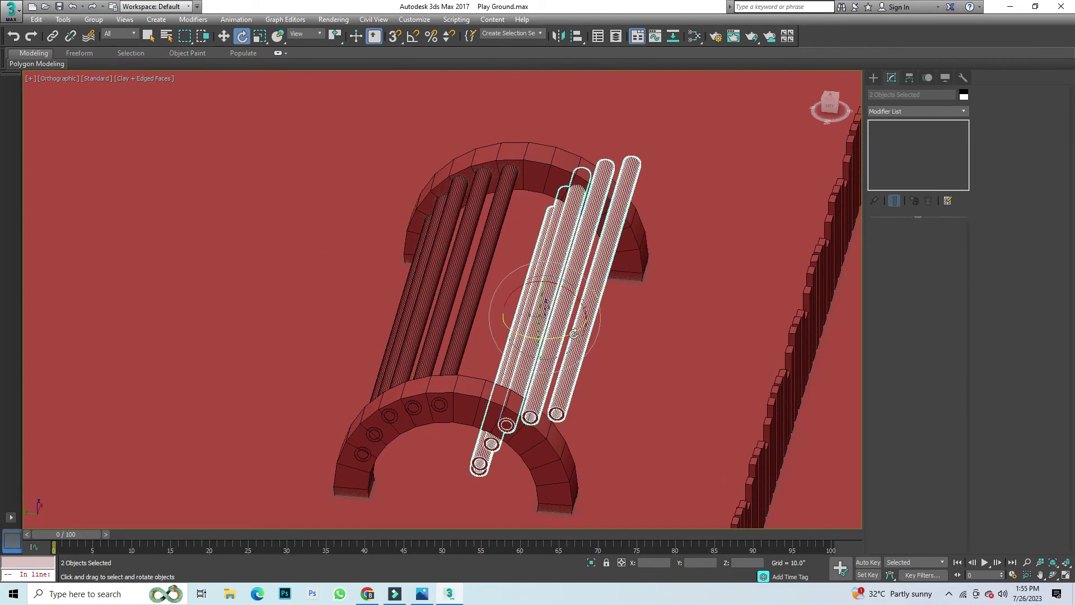
left_click_drag(574, 334, 372, 312)
key("ctrl+z")
left_click_drag(549, 336, 449, 335)
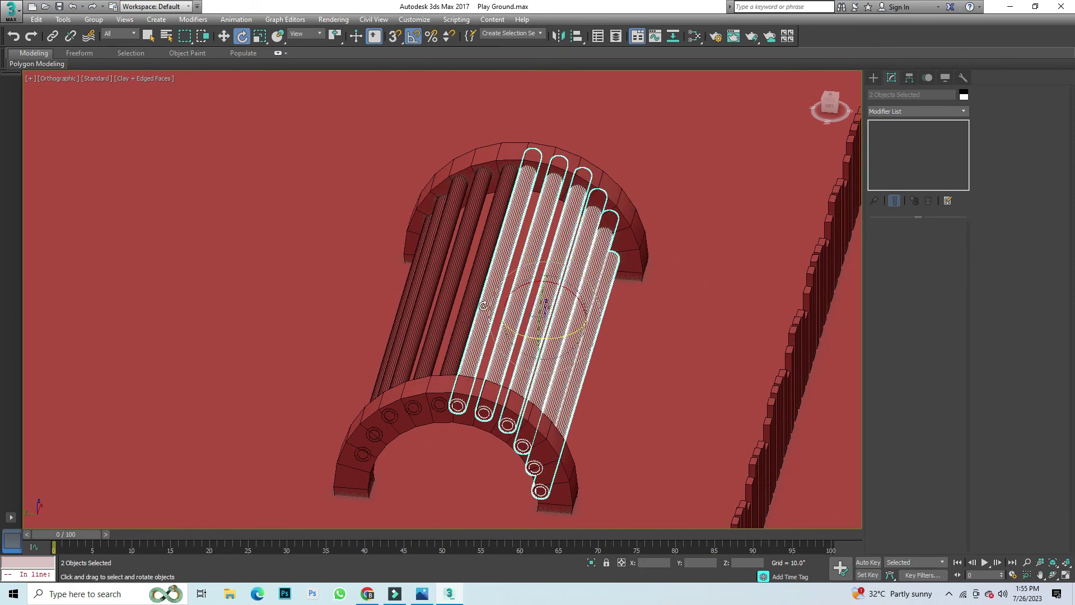
scroll(483, 306, "down", 5)
left_click(833, 338)
key("ctrl+s")
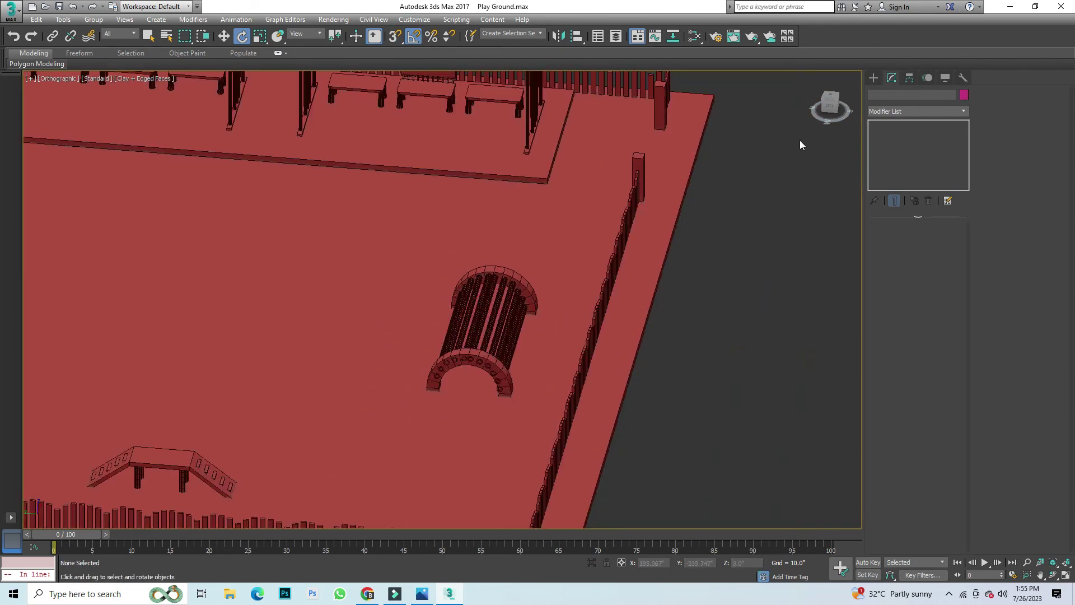
Step: Turn off Edged Faces with F4 while orbiting around the bench
mouse_move(830, 110)
left_mouse_down()
mouse_move(784, 112)
mouse_move(773, 129)
left_mouse_up()
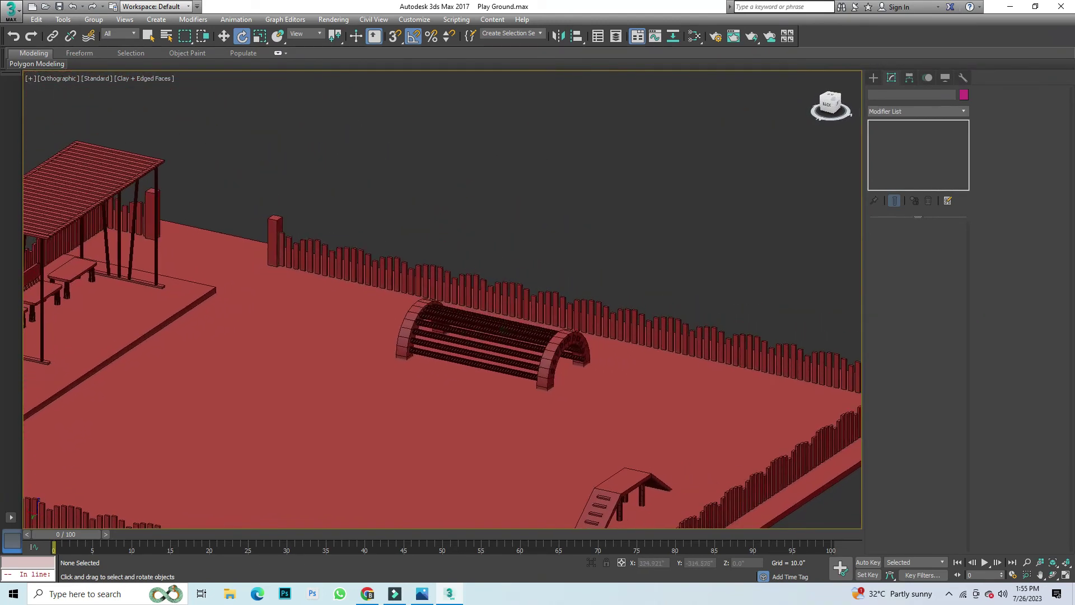
key("F4")
mouse_move(833, 115)
left_mouse_down()
mouse_move(827, 123)
mouse_move(833, 116)
left_mouse_up()
Step: Frame the whole playground from an angled ViewCube corner overview
scroll(473, 369, "up", 5)
scroll(473, 370, "down", 3)
scroll(473, 369, "down", 2)
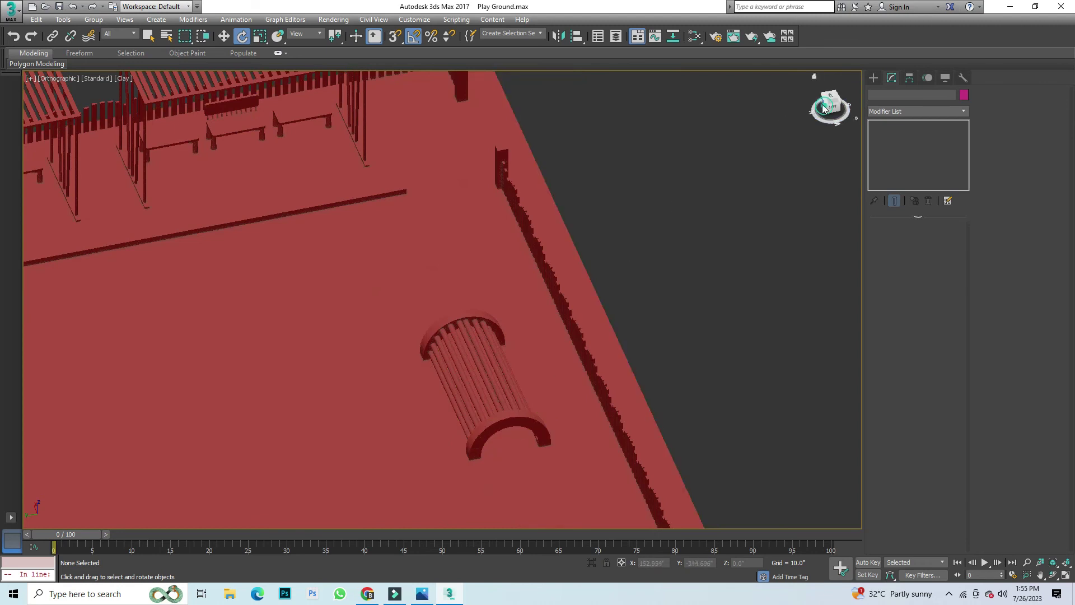
left_click(823, 108)
scroll(506, 375, "up", 2)
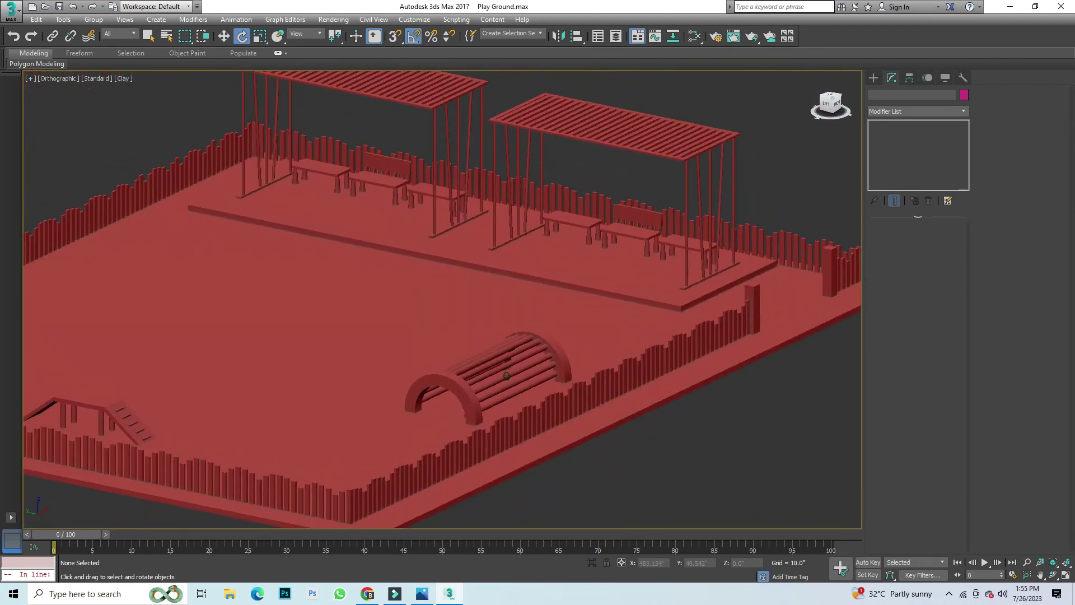
scroll(507, 376, "down", 5)
scroll(480, 428, "up", 3)
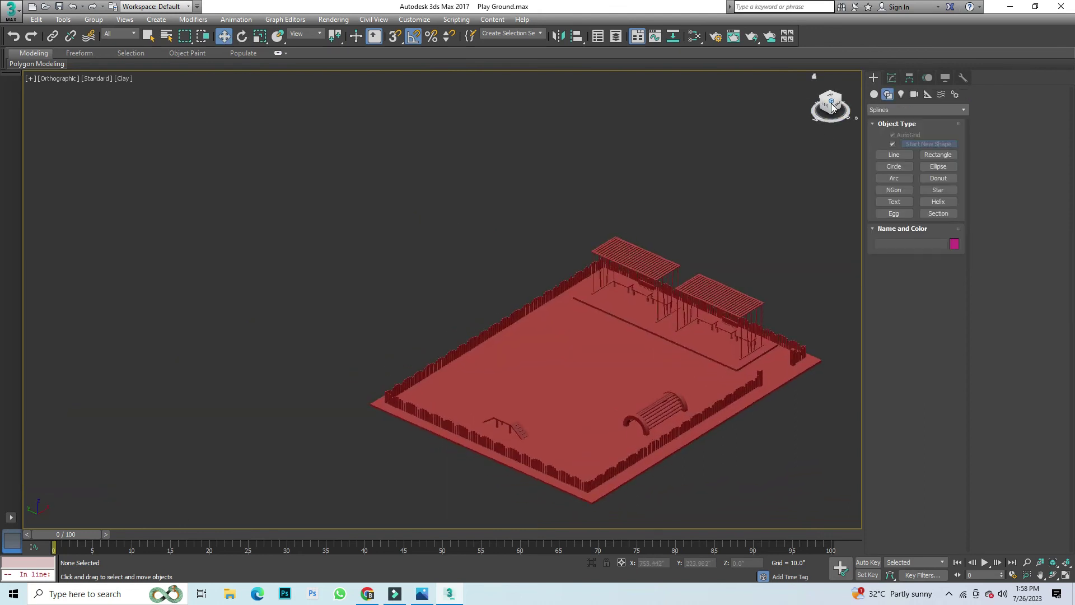
Step: Select the bench's near arch, all its pipes and the far arch, viewed from above
scroll(661, 431, "up", 5)
left_click(594, 380)
left_click(604, 349, "ctrl")
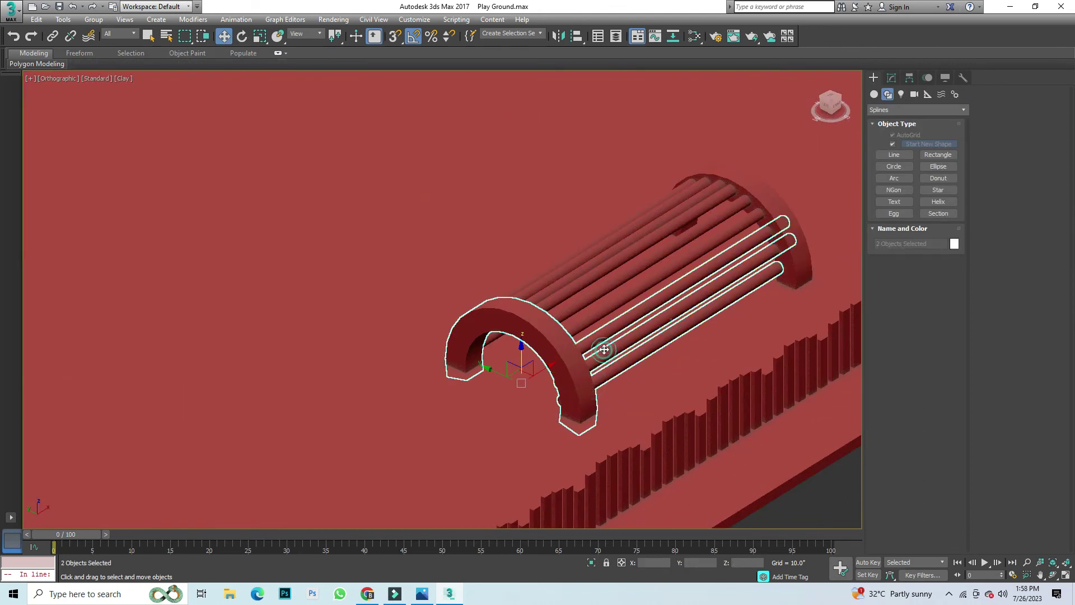
left_click(590, 304, "ctrl")
left_click(570, 272, "ctrl")
left_click(761, 195, "ctrl")
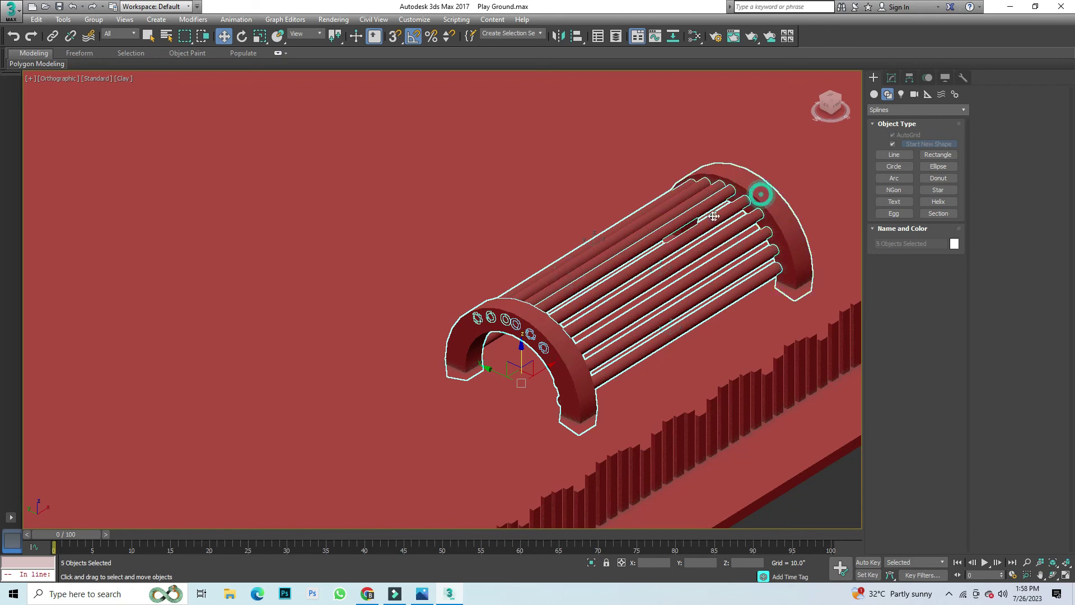
middle_click_drag(714, 216, 791, 245, "alt")
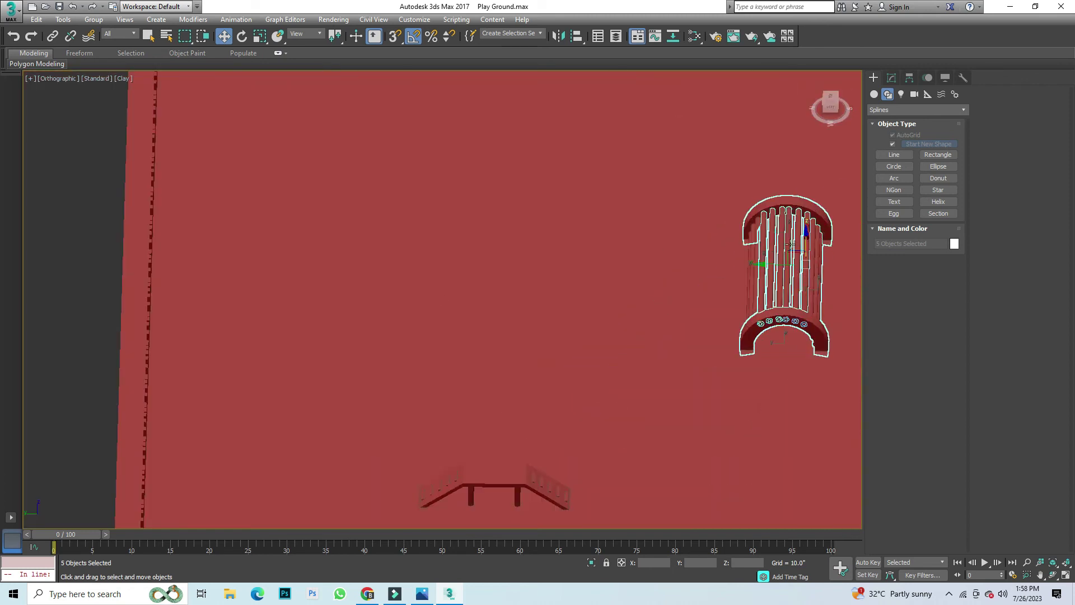
scroll(734, 334, "down", 4)
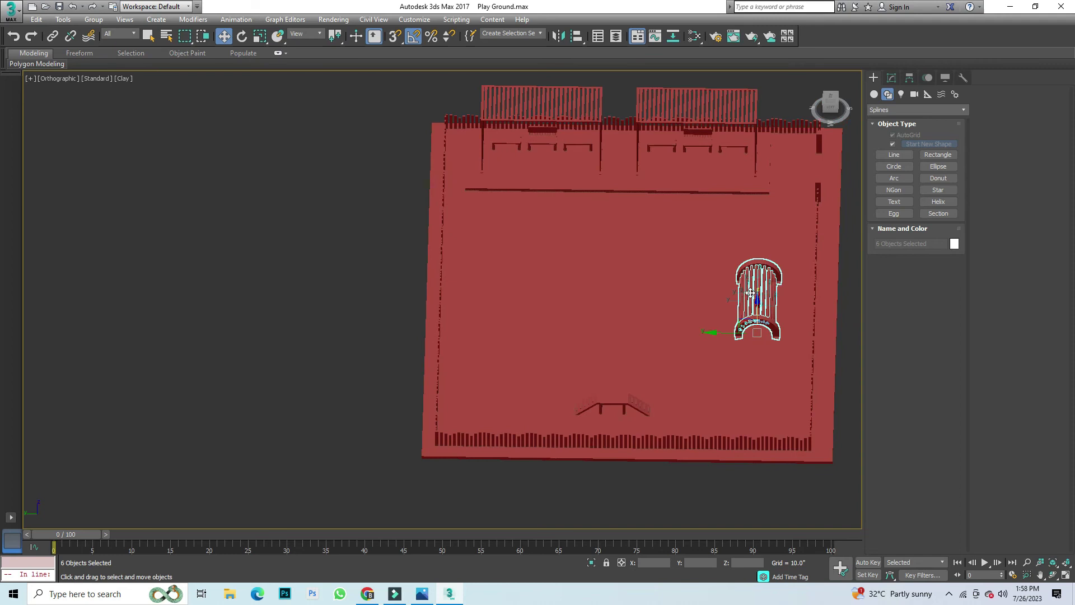
Step: Clone the bench to the playground's left side and orbit back to an oblique view
left_click_drag(711, 292, 476, 296, "shift")
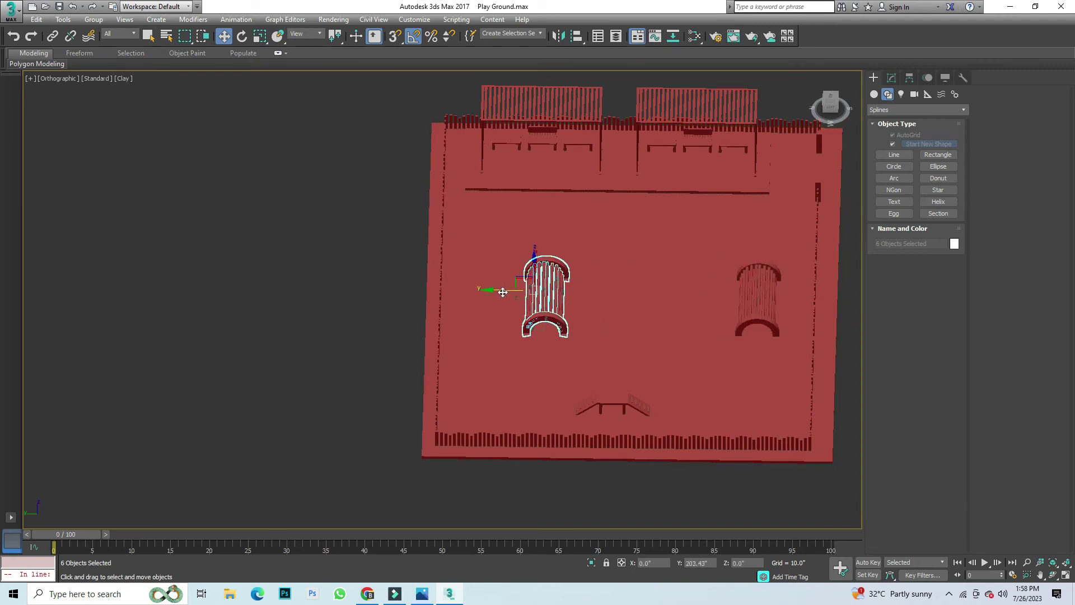
left_click(546, 344)
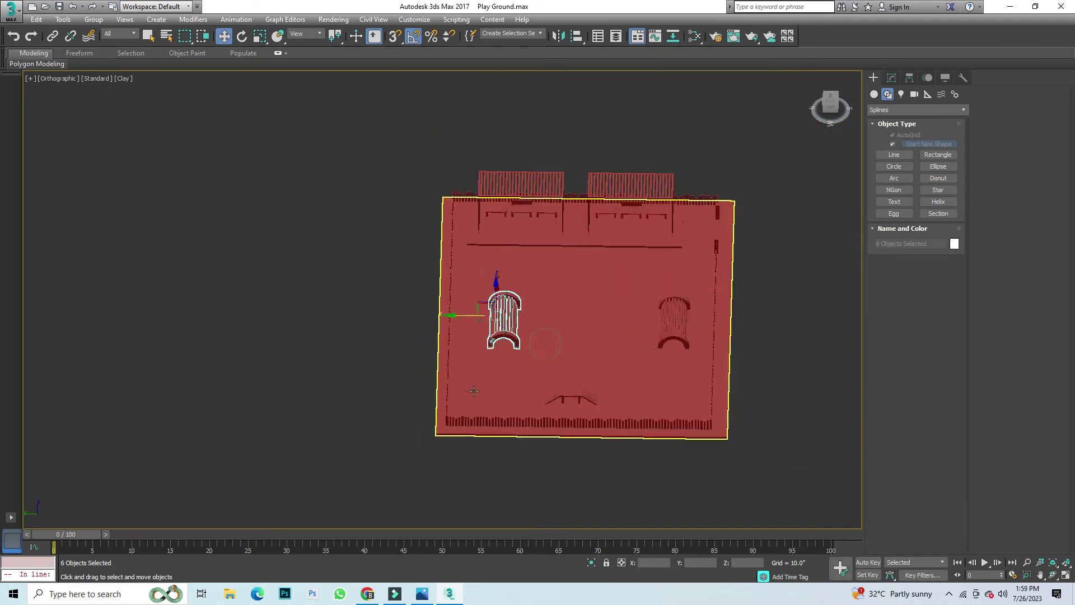
scroll(571, 399, "up", 4)
scroll(572, 399, "down", 4)
scroll(555, 392, "down", 3)
left_click(306, 343)
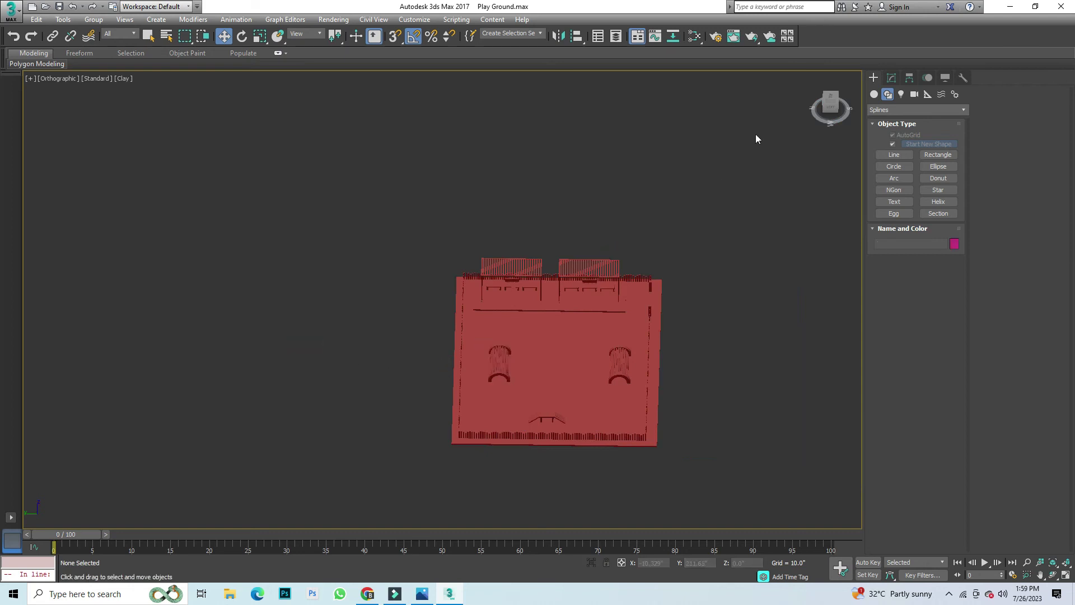
left_click_drag(830, 108, 537, 359)
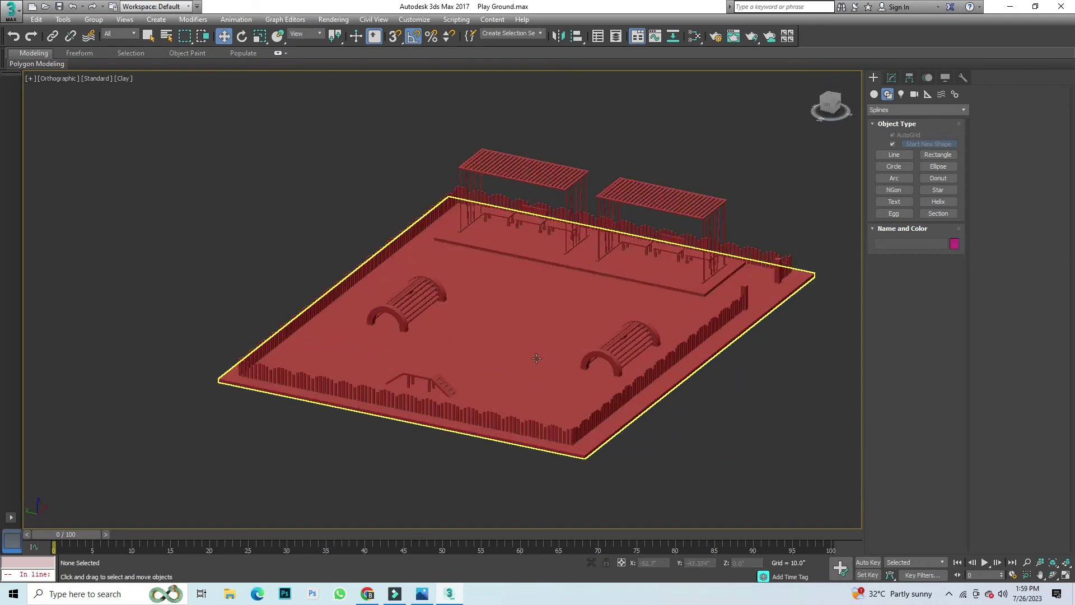
scroll(560, 263, "up", 3)
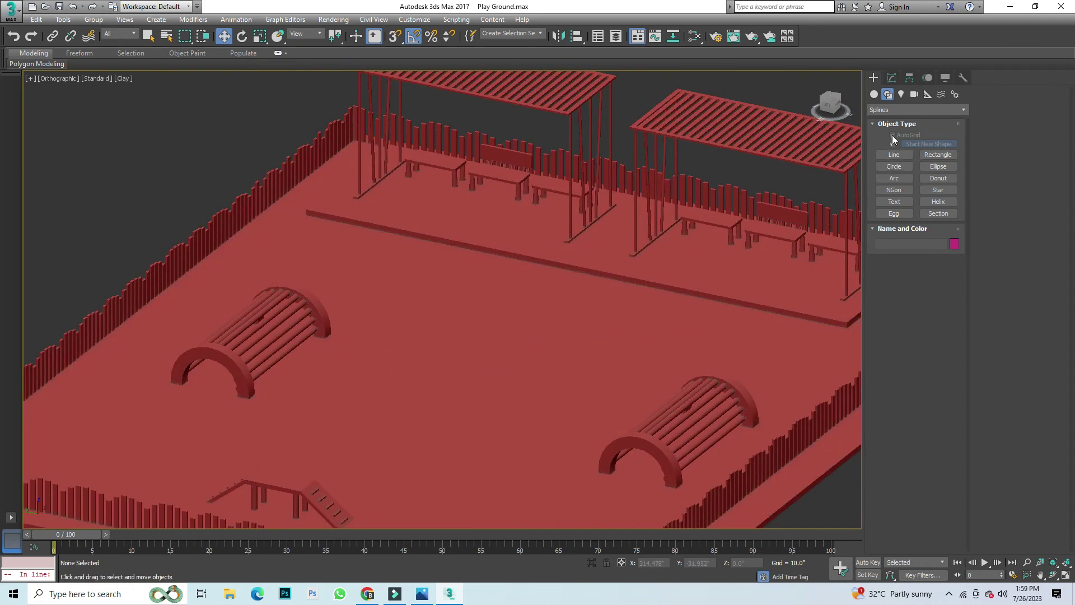
Step: Create a Standard Primitives cylinder post on the ground between the benches
left_click(875, 95)
left_click(934, 147)
scroll(573, 363, "up", 5)
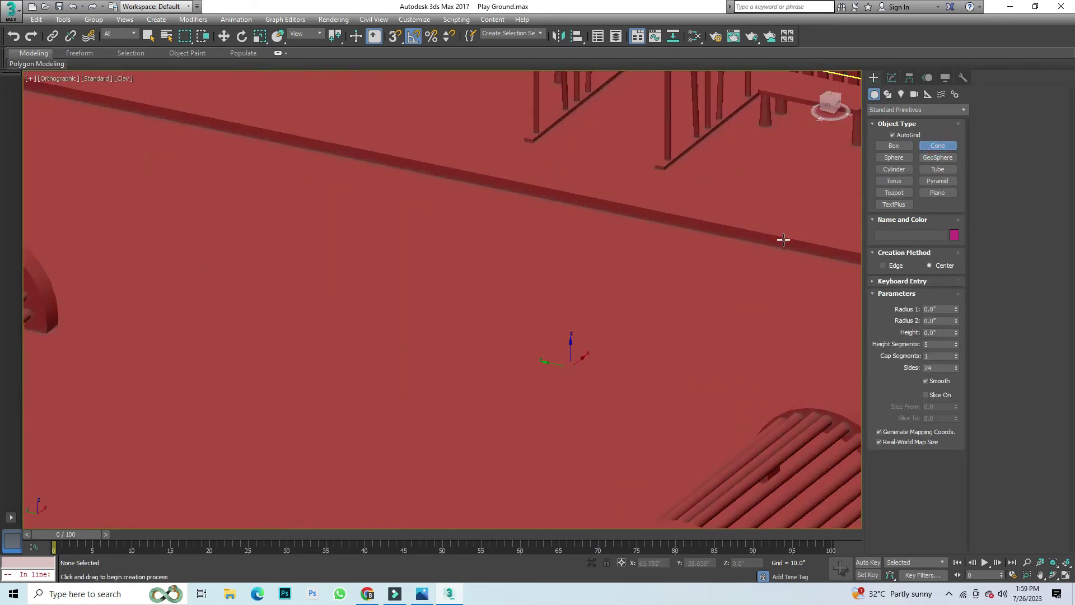
left_click(895, 169)
left_click_drag(571, 374, 570, 369)
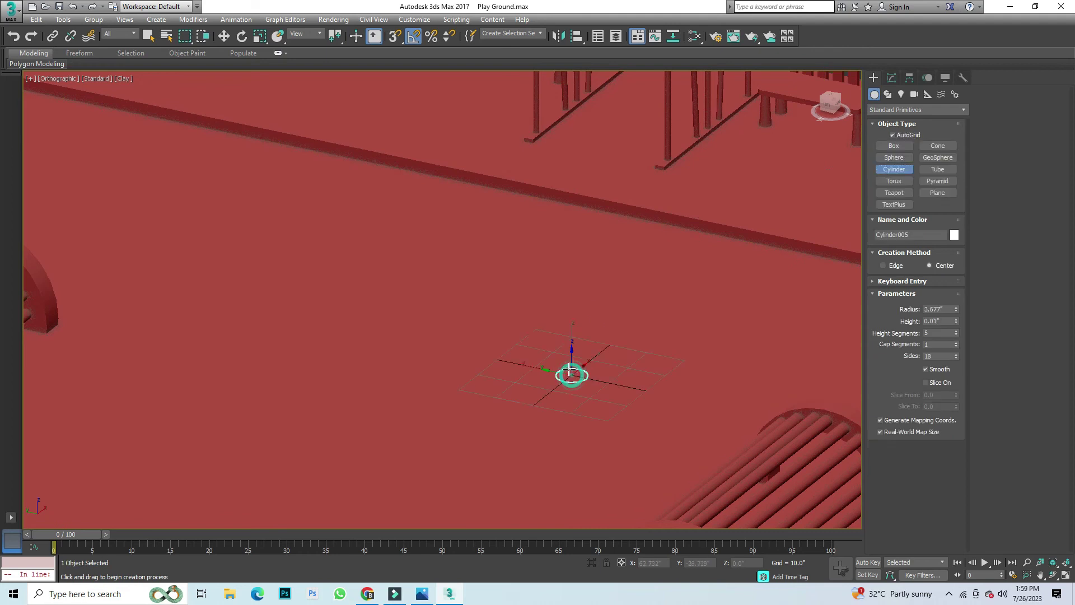
left_click(579, 297)
key("w")
scroll(574, 306, "up", 2)
scroll(570, 312, "up", 2)
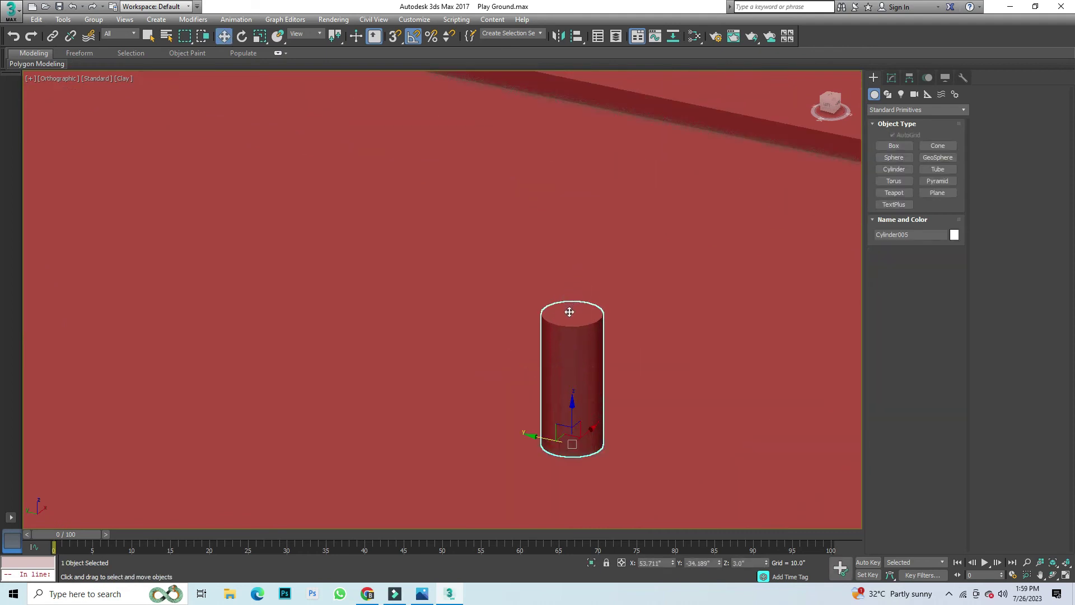
Step: Draw a wide, thin cylinder disc centred on the post's top
left_click(895, 158)
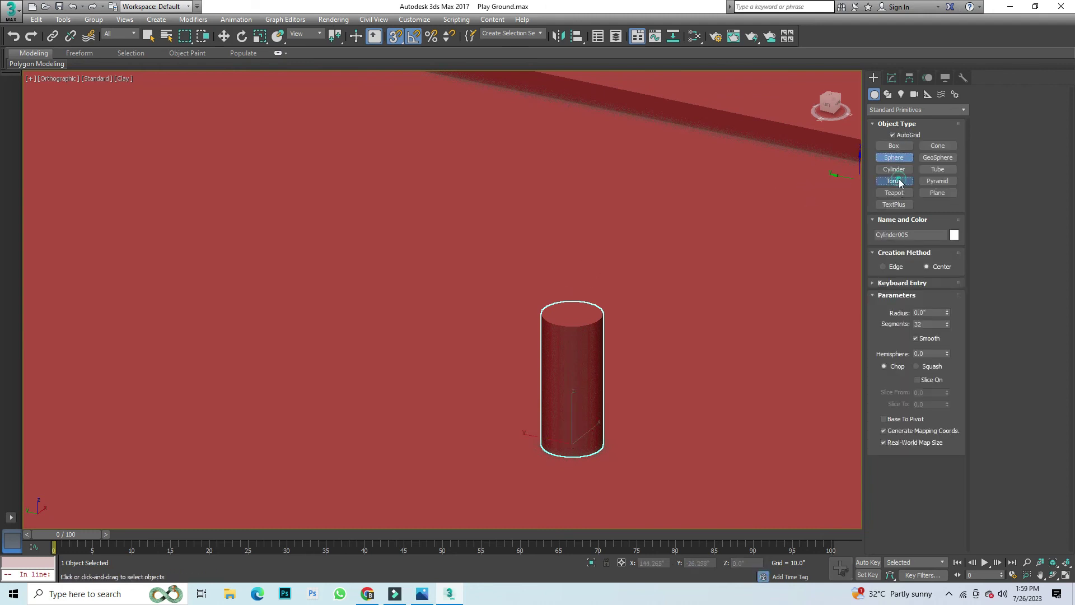
left_click(895, 170)
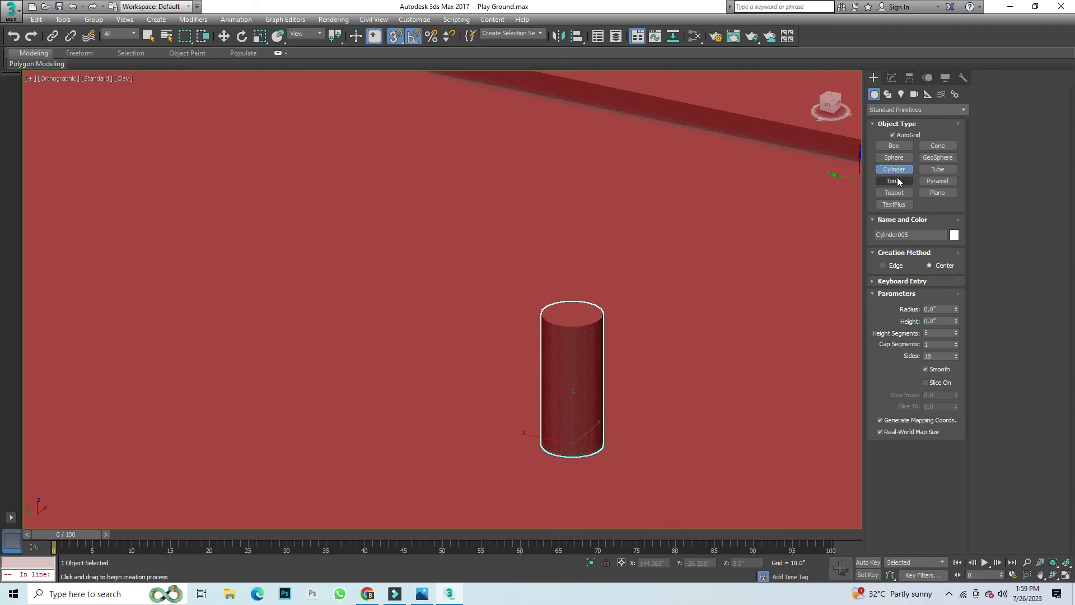
left_click_drag(571, 315, 577, 289)
key("s")
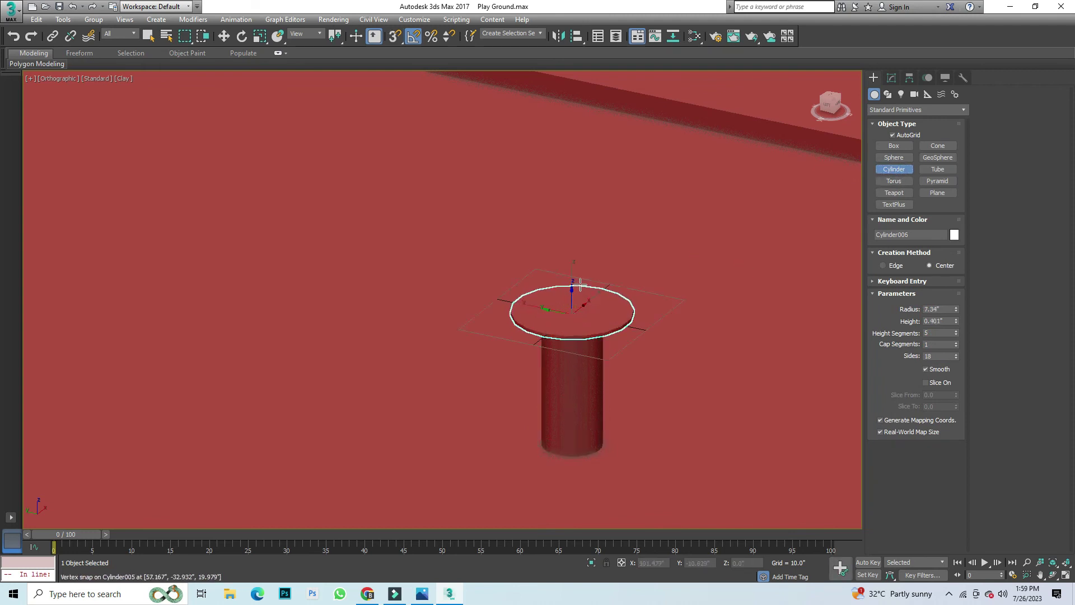
right_click(581, 280)
scroll(576, 281, "down", 3)
scroll(562, 316, "up", 5)
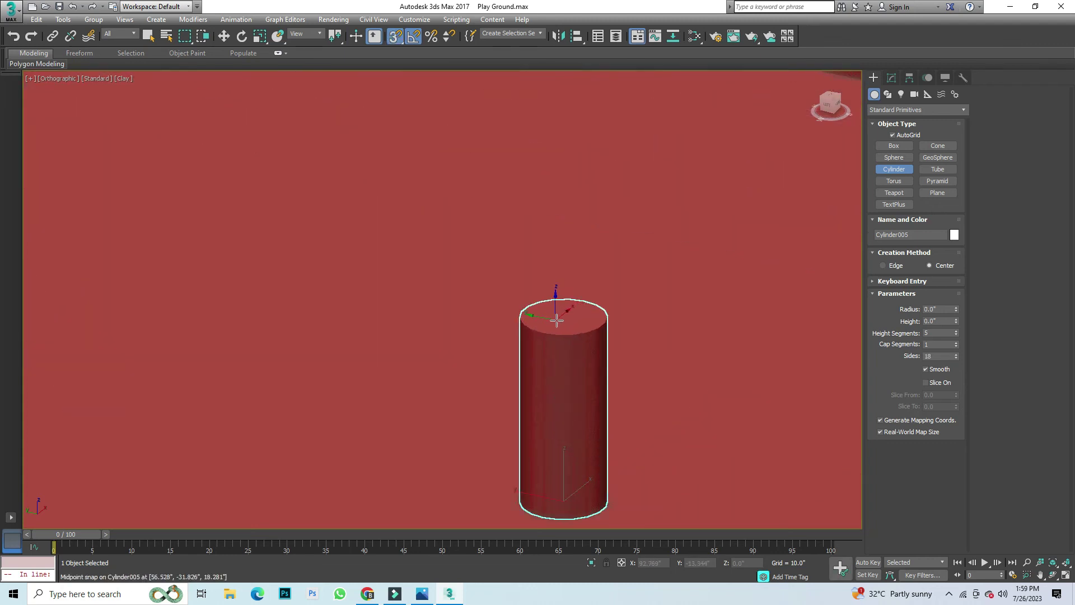
left_click_drag(563, 319, 575, 302)
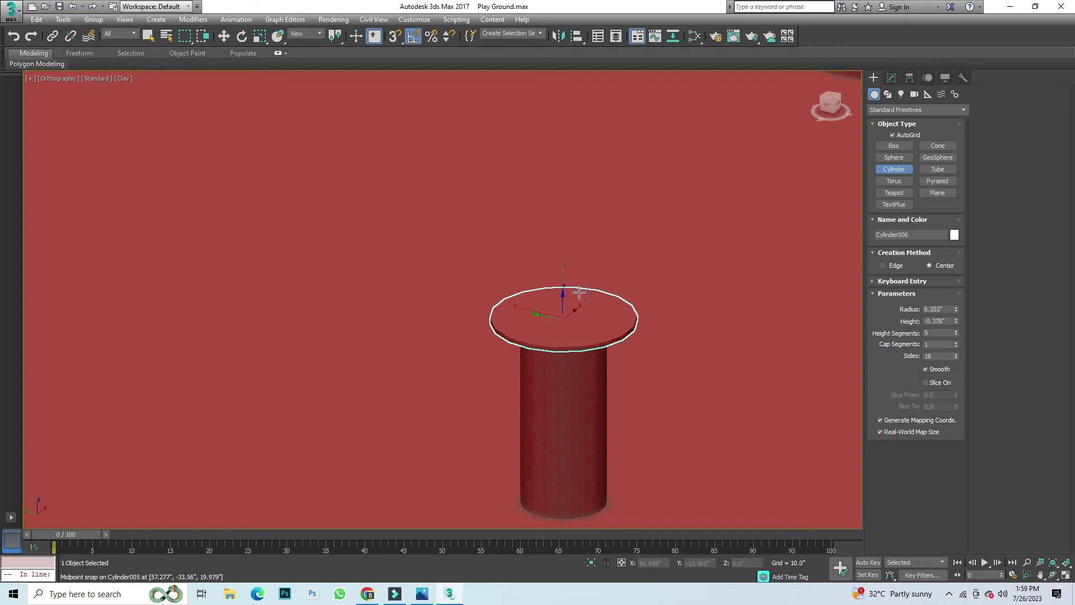
right_click(575, 291)
Step: Select the post cylinder and show its parameters in the Modify panel
scroll(575, 291, "down", 3)
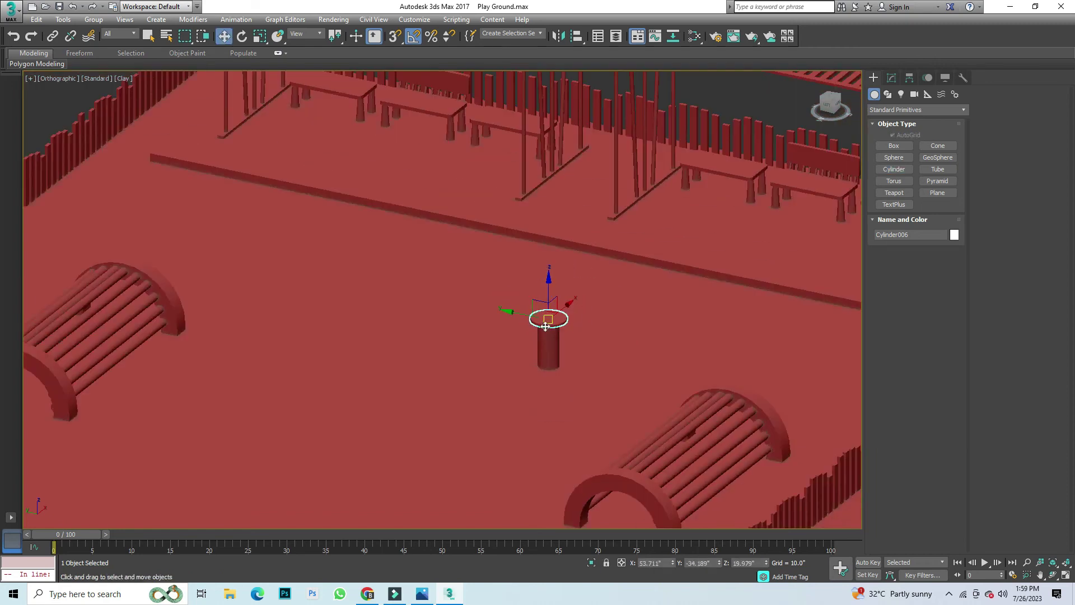
scroll(575, 291, "down", 3)
scroll(531, 341, "up", 5)
scroll(538, 343, "up", 4)
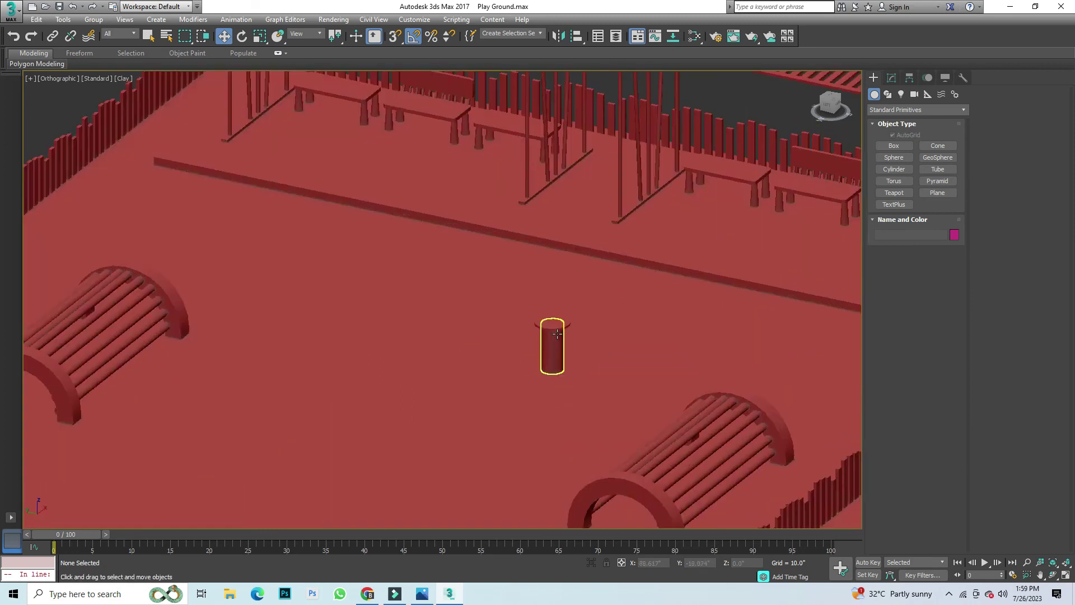
left_click(556, 332)
left_click(891, 77)
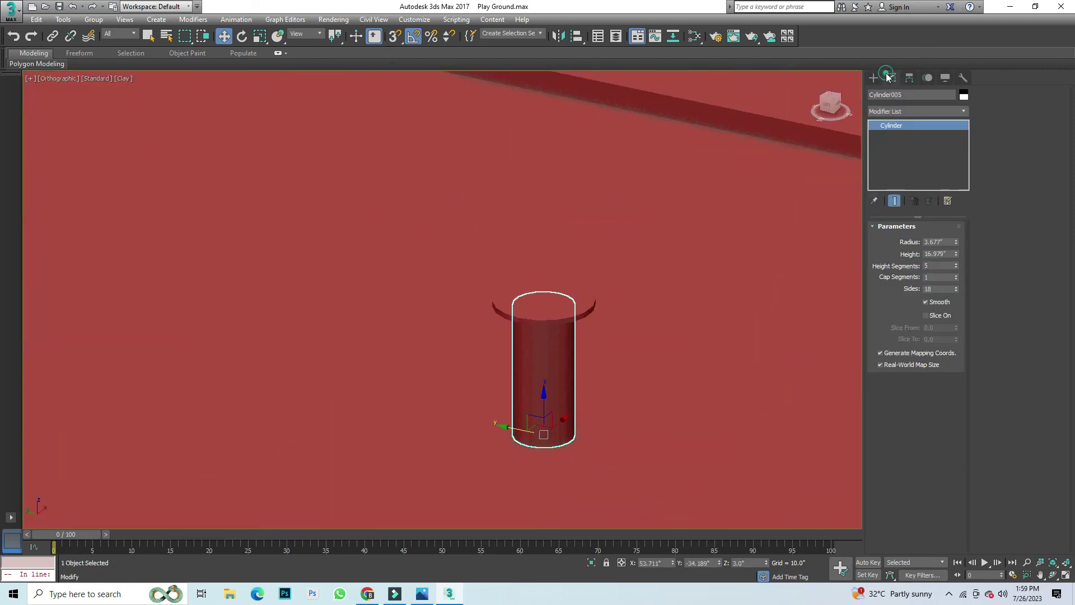
Step: Reduce the post's radius to 2.721 and turn edged faces back on
left_click_drag(956, 242, 957, 269)
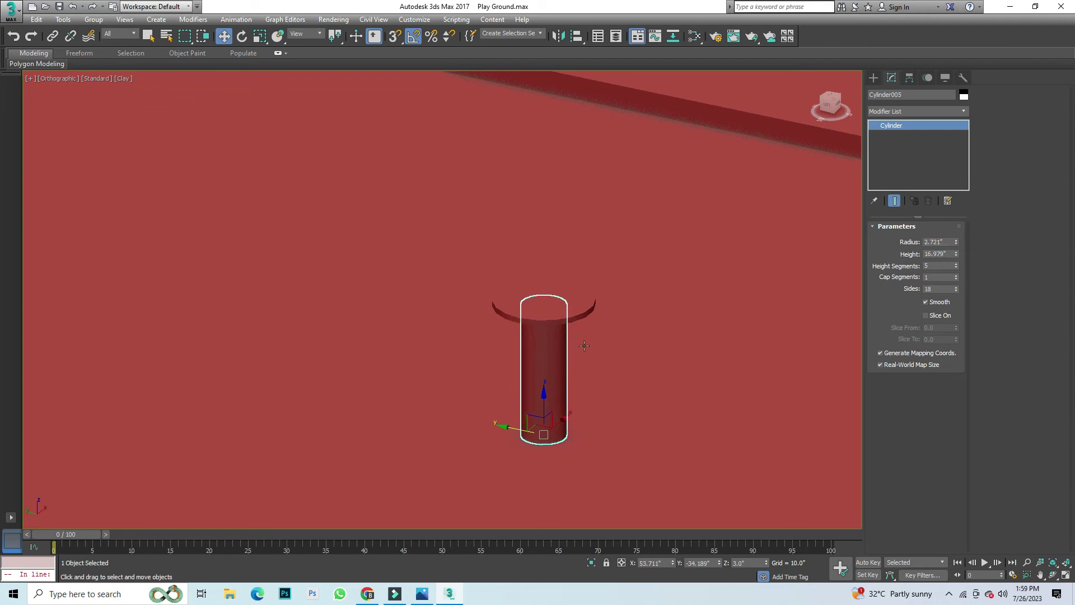
key("F4")
scroll(487, 357, "down", 3)
scroll(488, 357, "down", 3)
Step: Group the post and its round top together as Group035
left_click(824, 482)
scroll(505, 357, "up", 6)
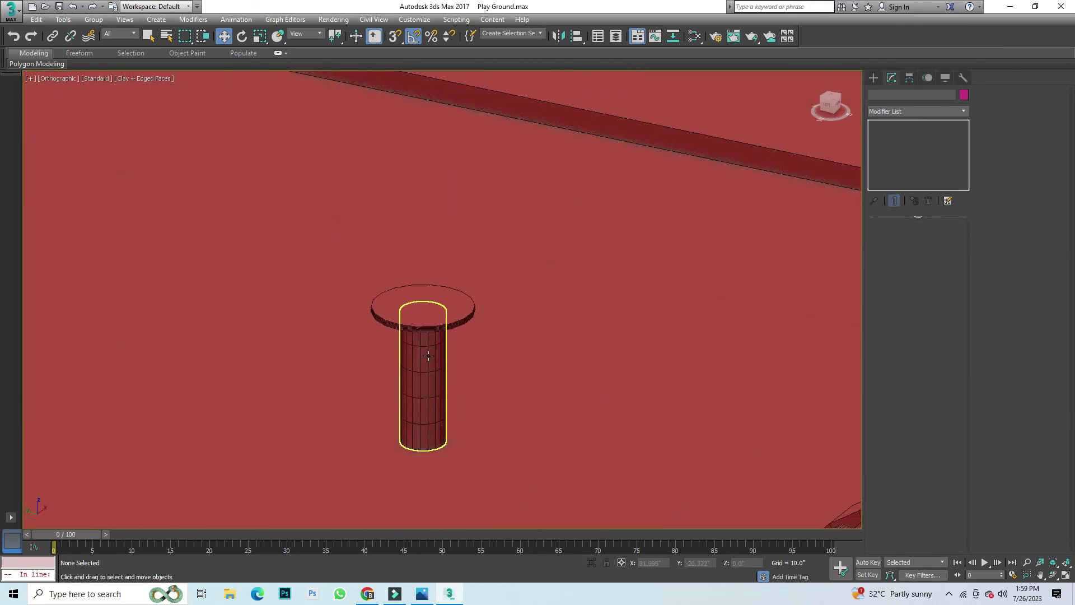
left_click(428, 355)
left_click(397, 314, "ctrl")
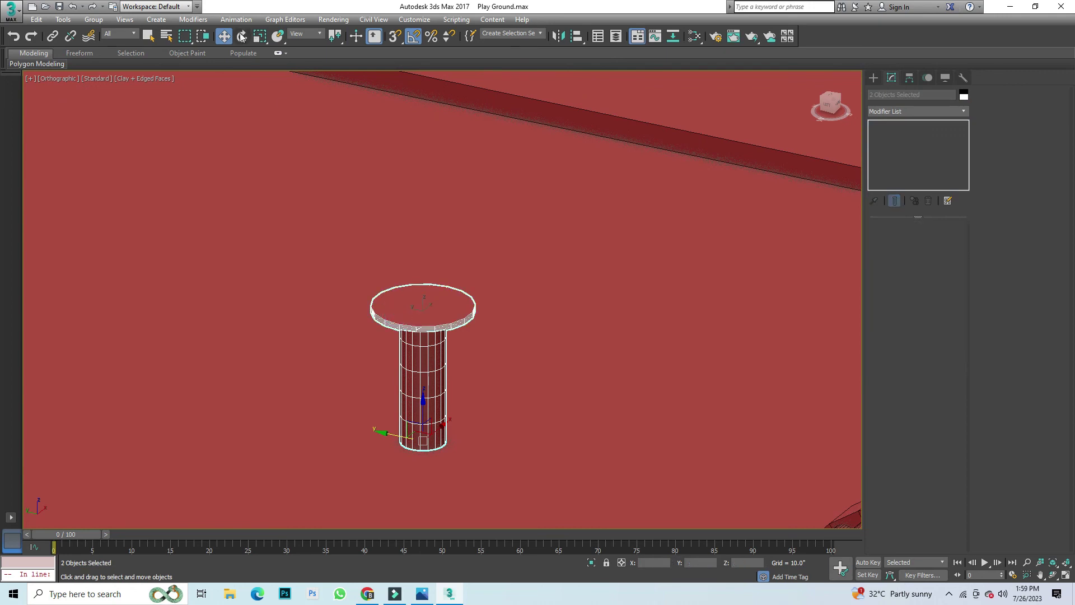
left_click(93, 19)
left_click(98, 29)
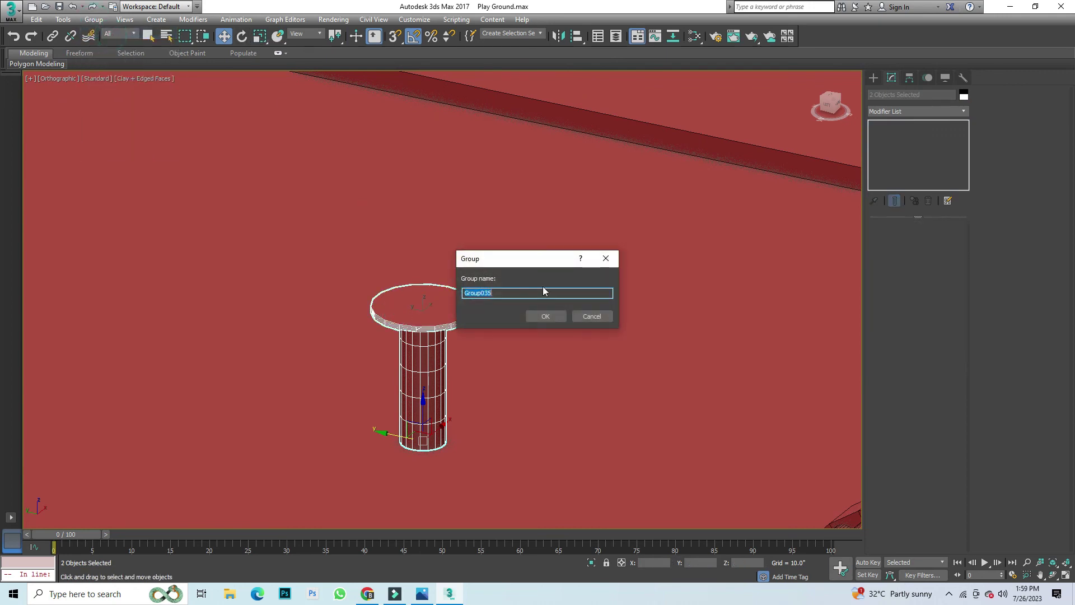
left_click(546, 315)
Step: In Top view, clone the stool once up and to the right
key("t")
scroll(519, 353, "down", 3)
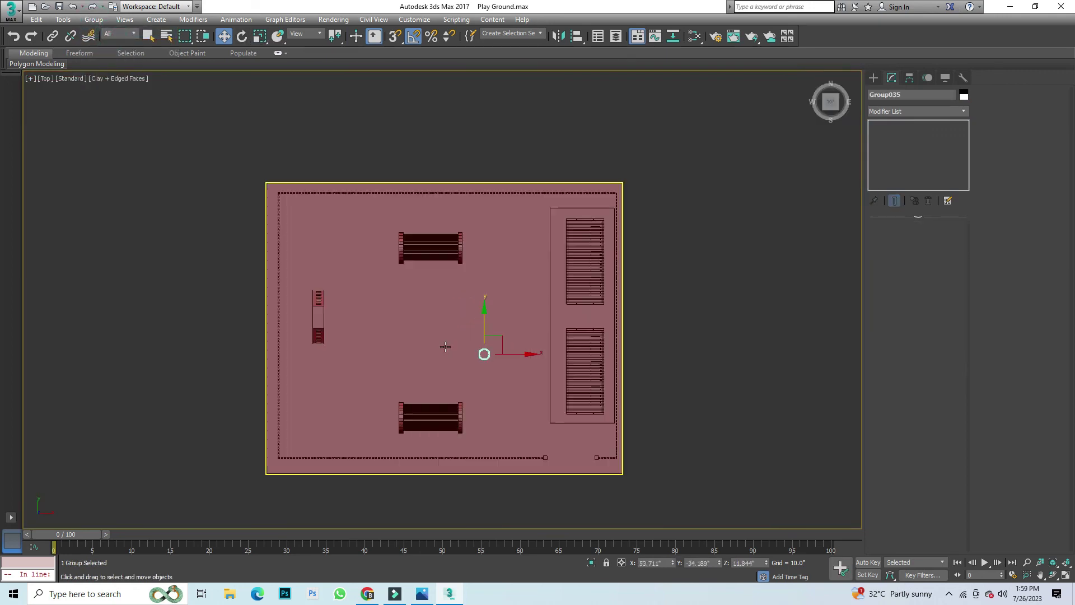
scroll(520, 353, "up", 4)
left_click_drag(503, 351, 523, 323, "shift")
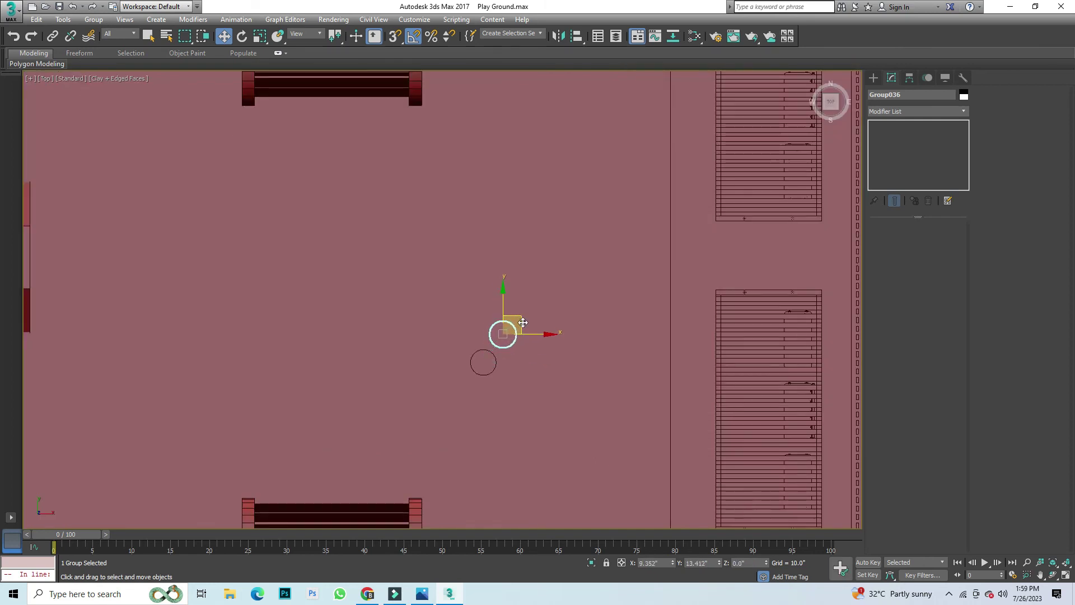
left_click(535, 343)
Step: Clone both stools upward with 3 copies and orbit for a 3D view
left_click(488, 359, "ctrl")
left_click_drag(508, 318, 502, 263, "shift")
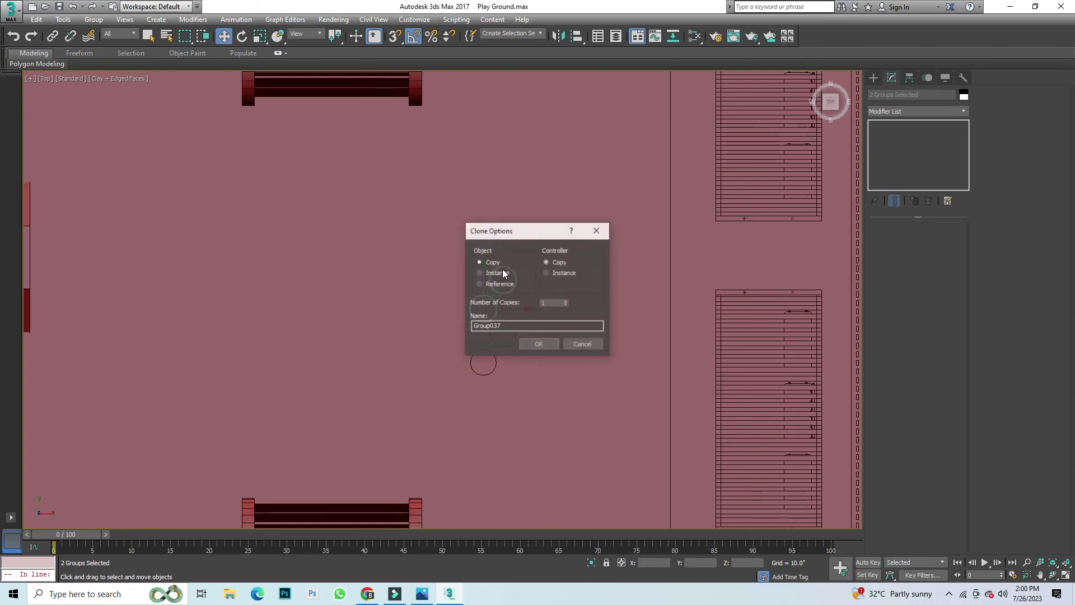
type("3")
left_click(539, 343)
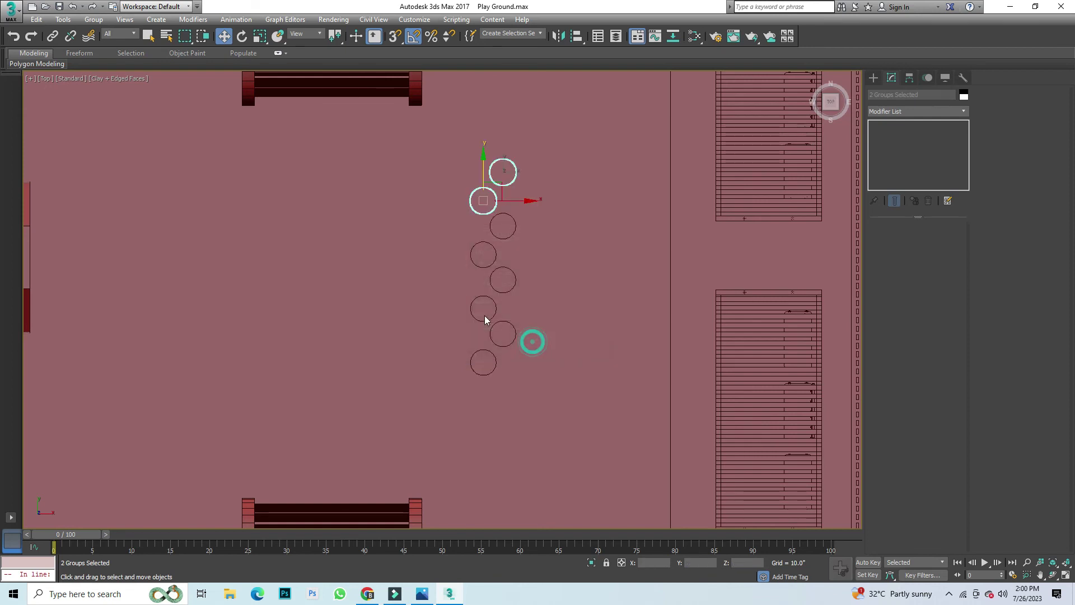
scroll(493, 297, "down", 5)
scroll(499, 262, "up", 8)
left_click(493, 283)
scroll(482, 314, "down", 5)
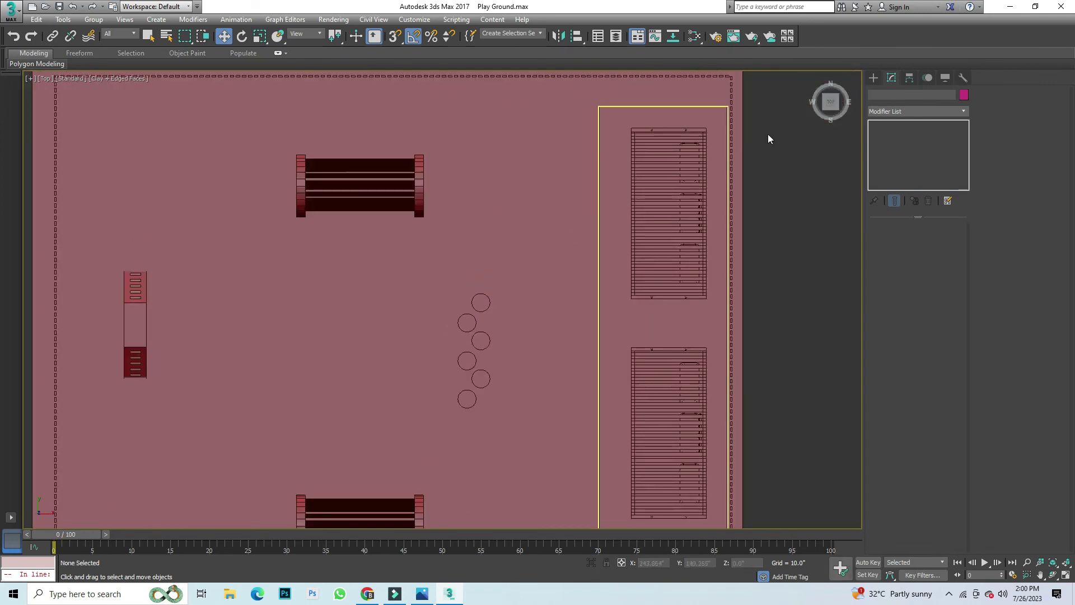
left_click_drag(831, 101, 815, 114)
middle_click_drag(443, 296, 449, 247, "alt")
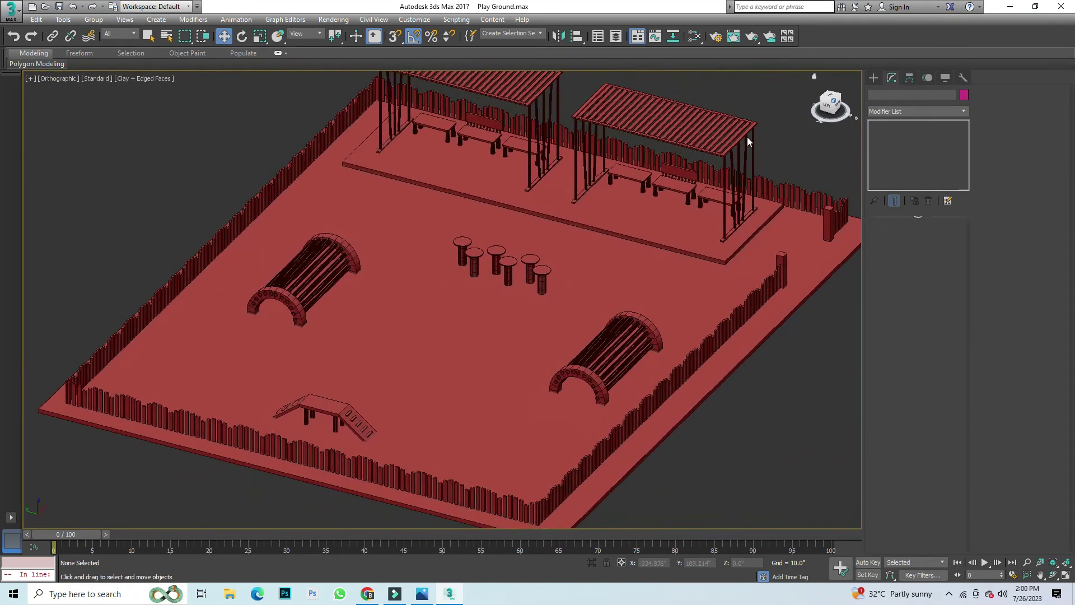
Step: Scale the right-middle stool taller on Z and raise it into place
scroll(528, 262, "up", 5)
scroll(528, 261, "up", 2)
left_click(616, 236)
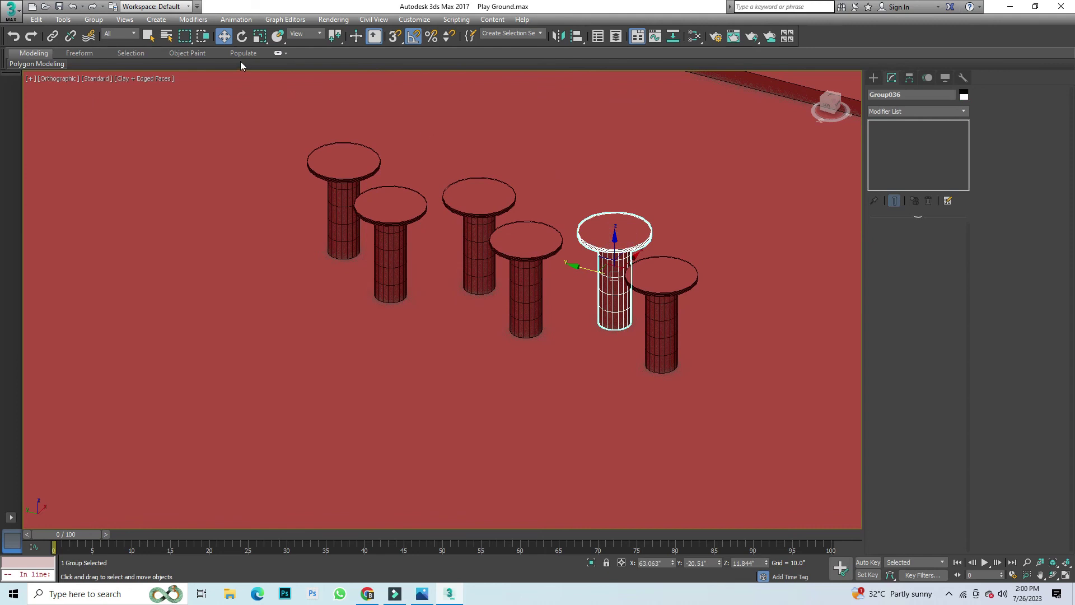
left_click(261, 36)
left_click_drag(616, 223, 618, 194)
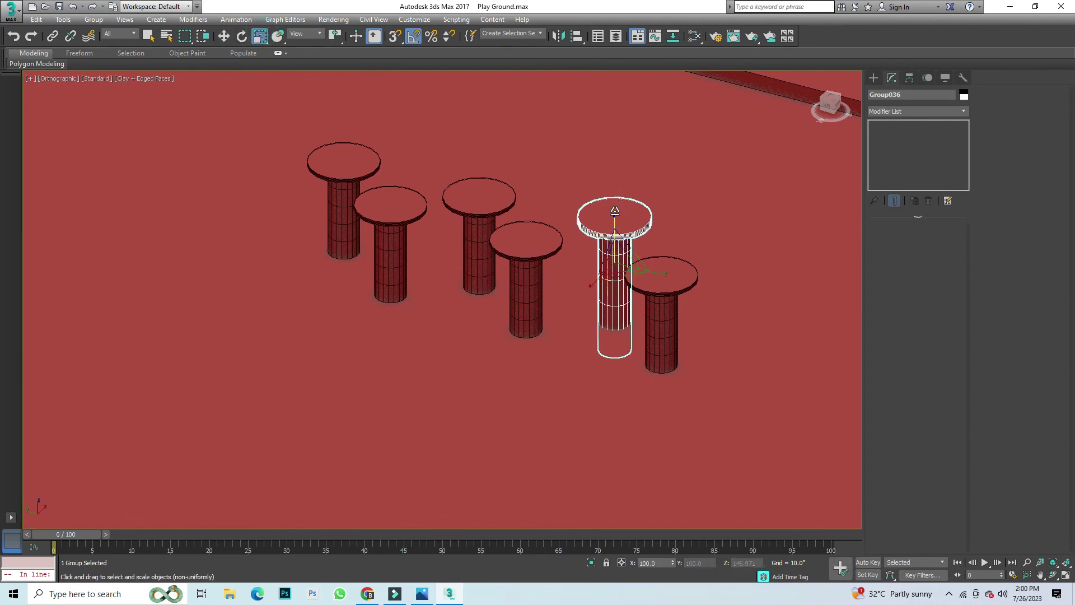
left_click(226, 37)
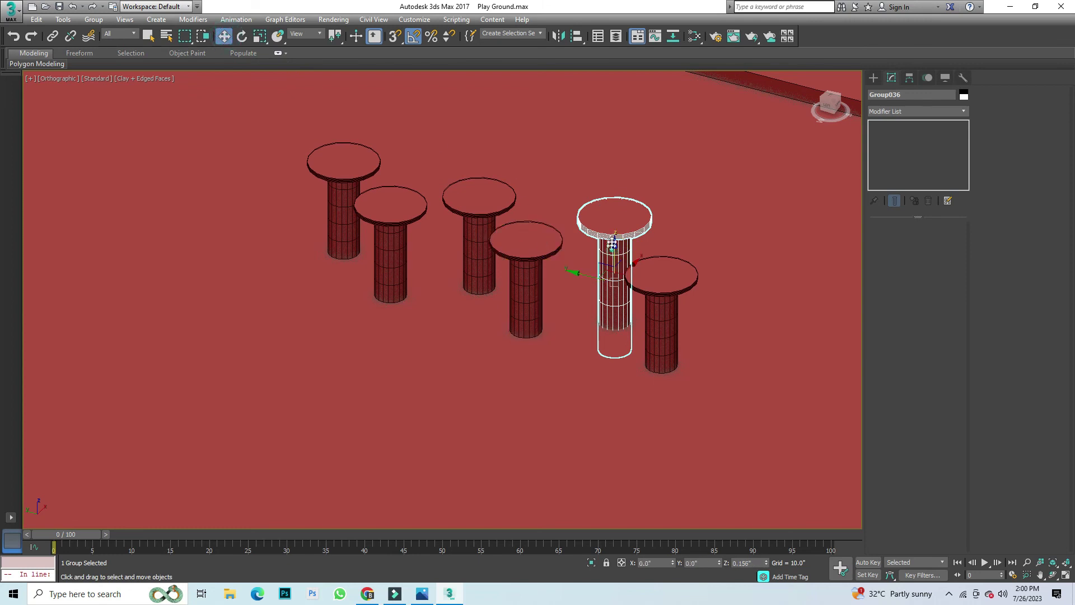
left_click_drag(613, 243, 613, 220)
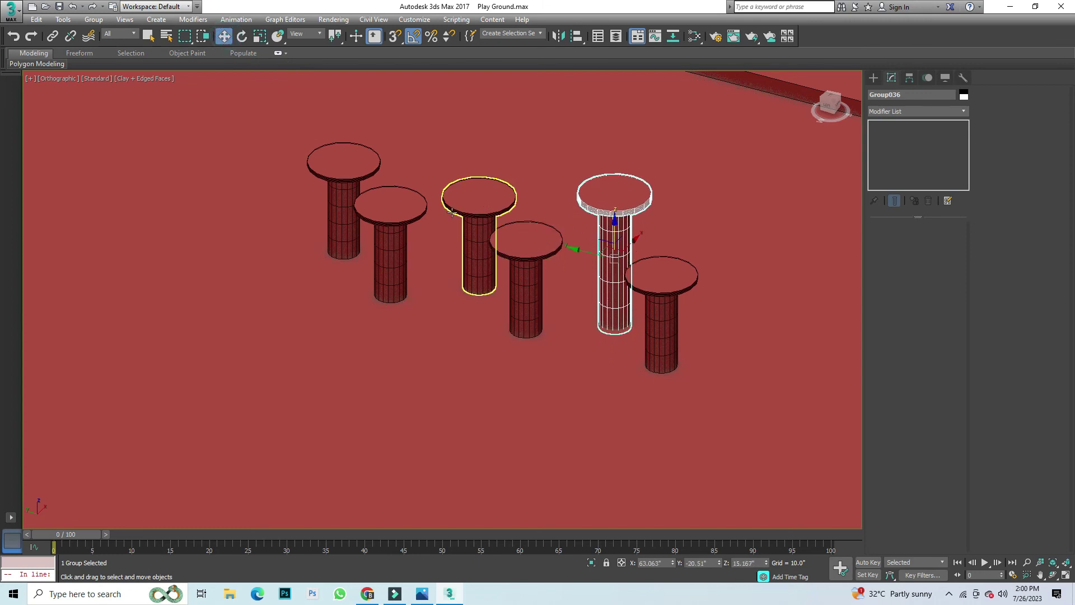
Step: Stretch the left-centre stool taller and lift it to sit on the floor
left_click(392, 196)
left_click(260, 36)
left_click_drag(391, 193, 270, 95)
key("w")
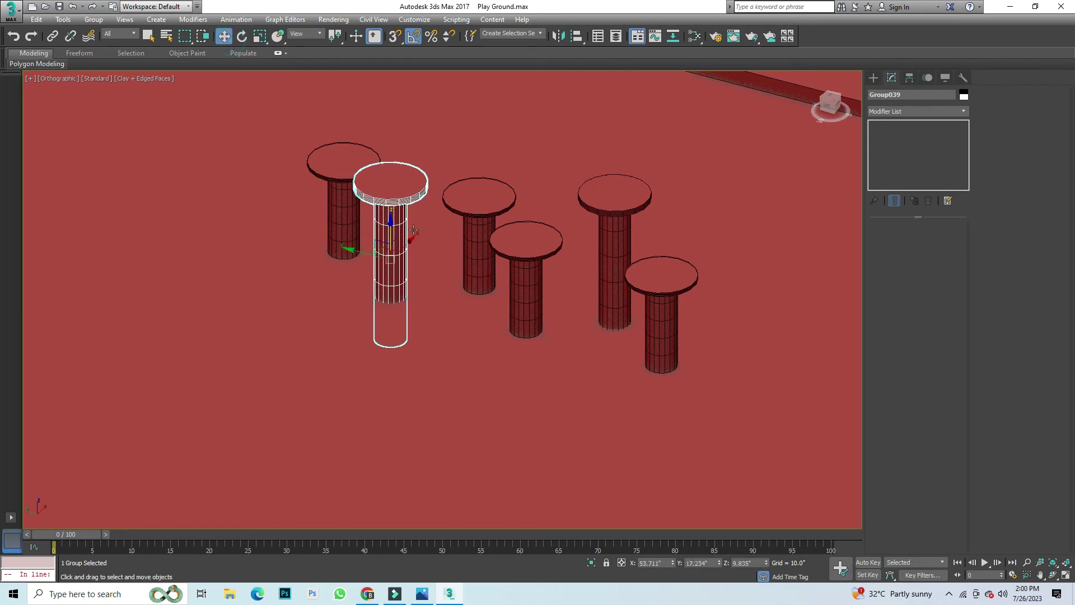
left_click_drag(390, 222, 391, 185)
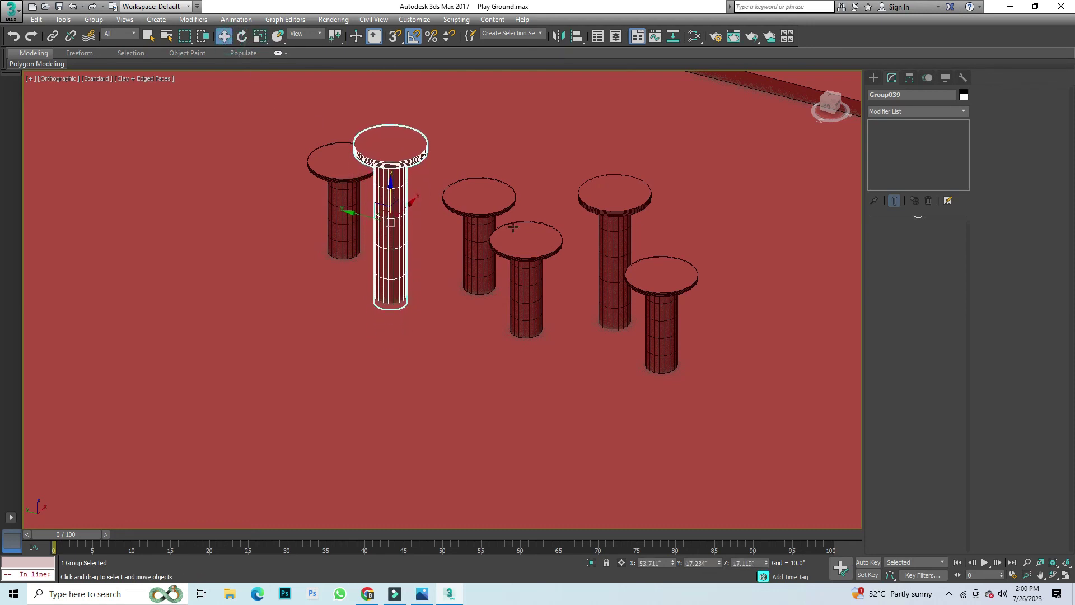
Step: Delete one stool and clone another to a spot further left
left_click(528, 252)
key("Delete")
left_click(616, 191)
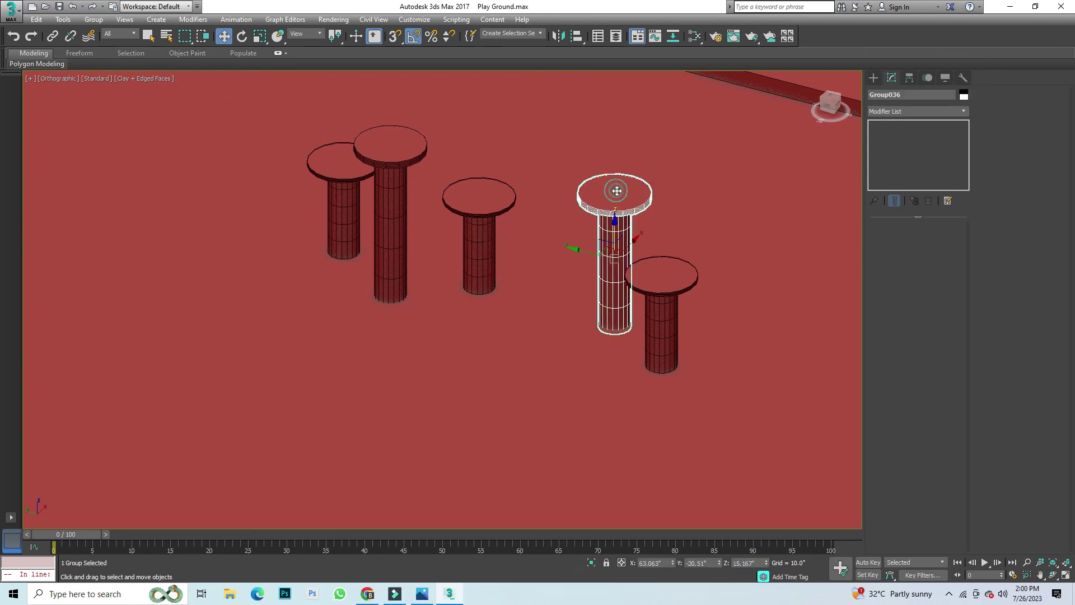
left_click_drag(607, 252, 510, 259, "shift")
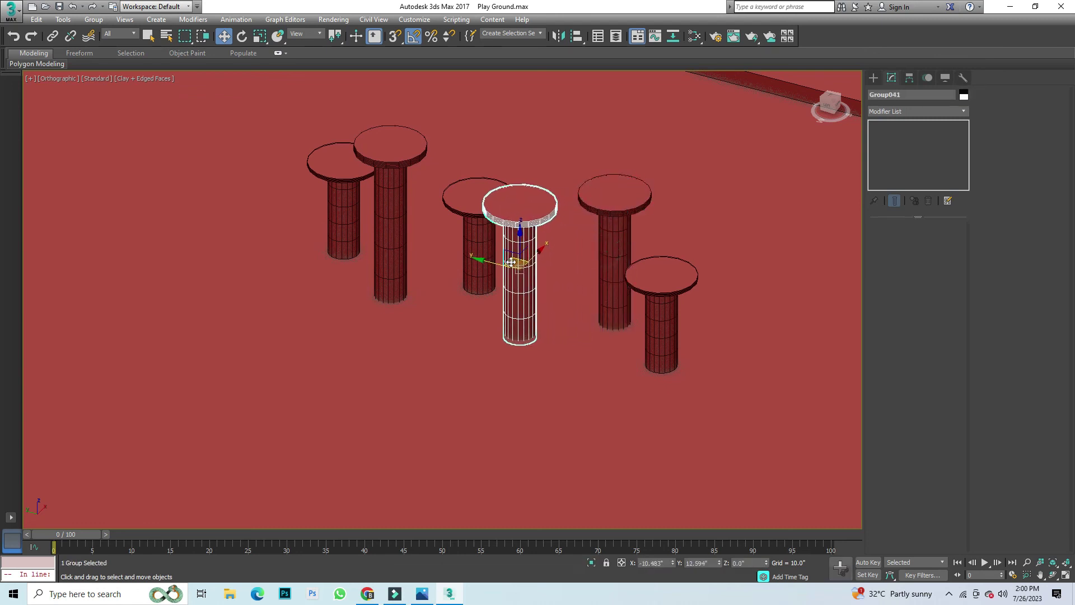
left_click(538, 344)
Step: Scale one stool to about 133% height and shorten another to about 87%
left_click(452, 184)
left_click(261, 40)
left_click_drag(480, 193, 479, 168)
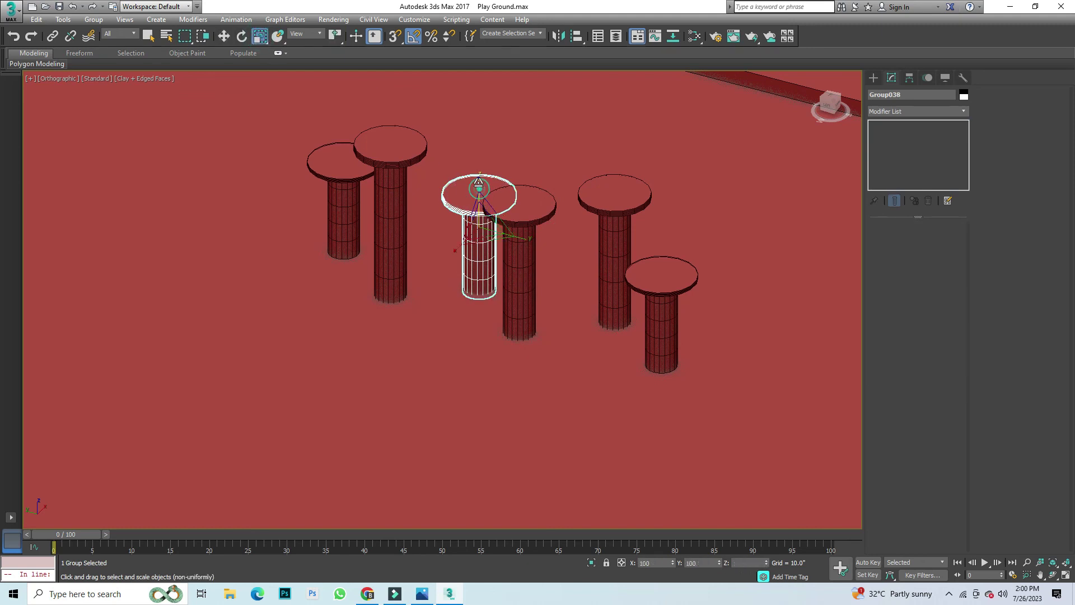
left_click(344, 176)
left_click_drag(344, 178, 345, 187)
left_click(223, 37)
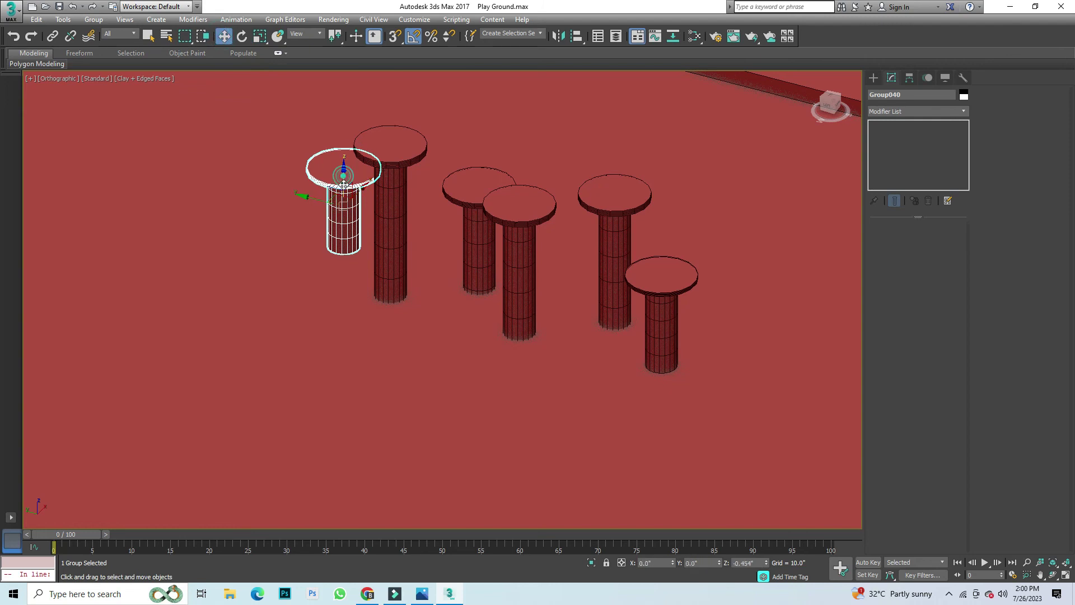
key("ctrl+d")
Step: Lower stool Group039 slightly on Z into the ground
scroll(473, 257, "down", 10)
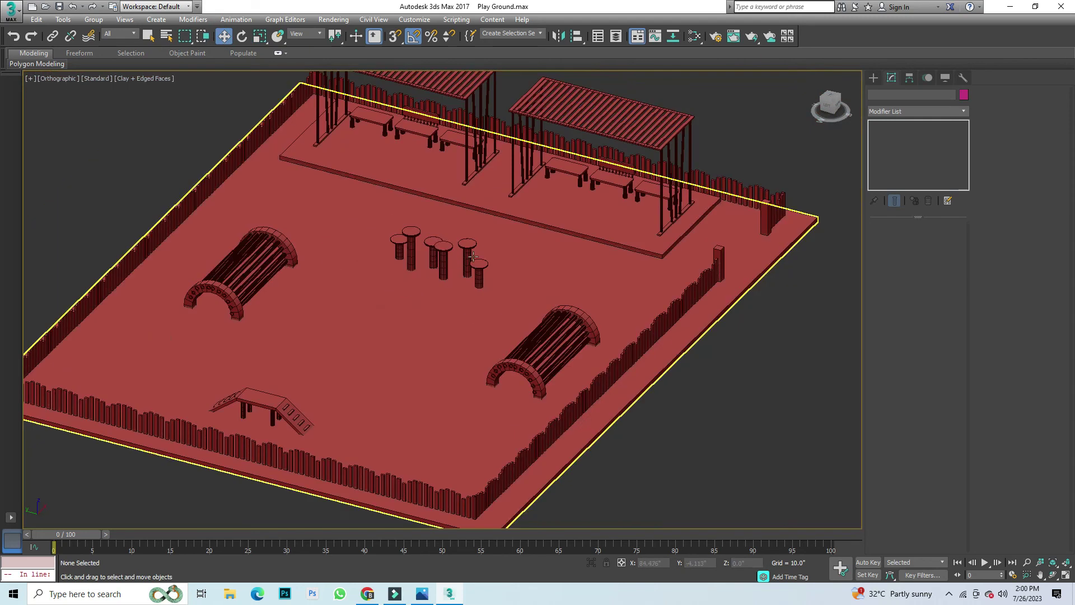
scroll(413, 261, "up", 8)
left_click(409, 236)
left_click_drag(409, 234, 409, 248)
key("ctrl+d")
Step: Save the scene and orbit out to view the whole playground
scroll(444, 311, "down", 10)
key("ctrl+s")
scroll(470, 309, "up", 3)
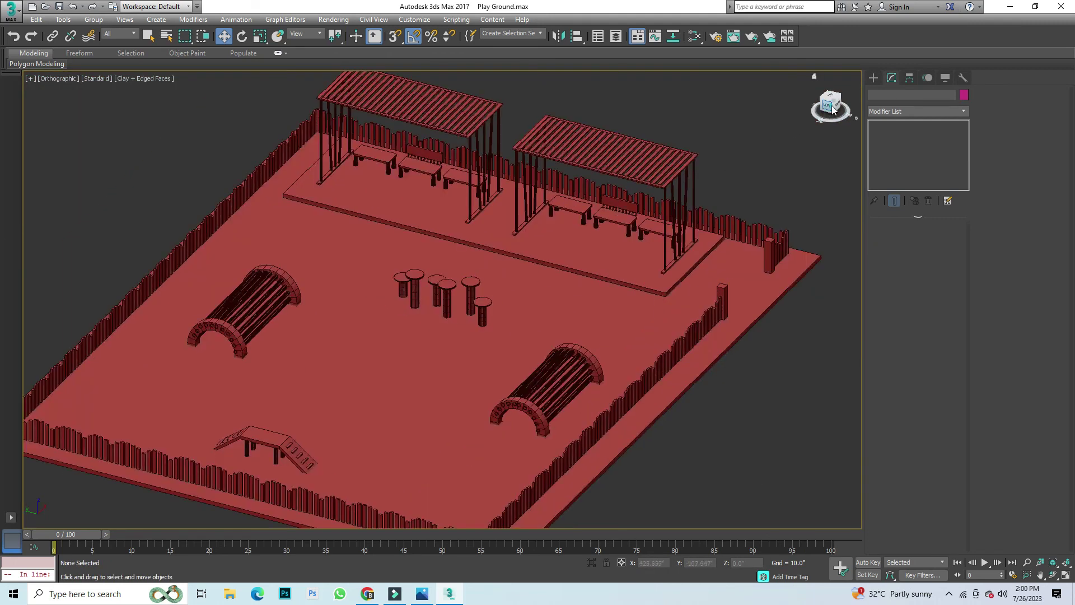
middle_click_drag(785, 140, 652, 199, "alt")
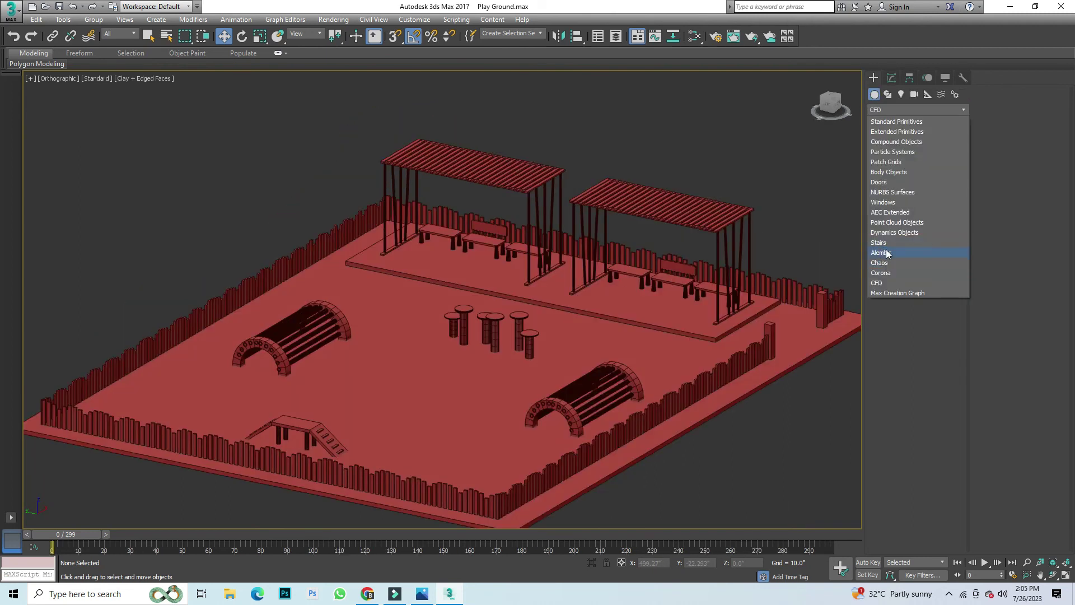
Step: Place a Generic Palm from AEC Extended Foliage on the playground
left_click(887, 253)
left_click(915, 110)
left_click(890, 213)
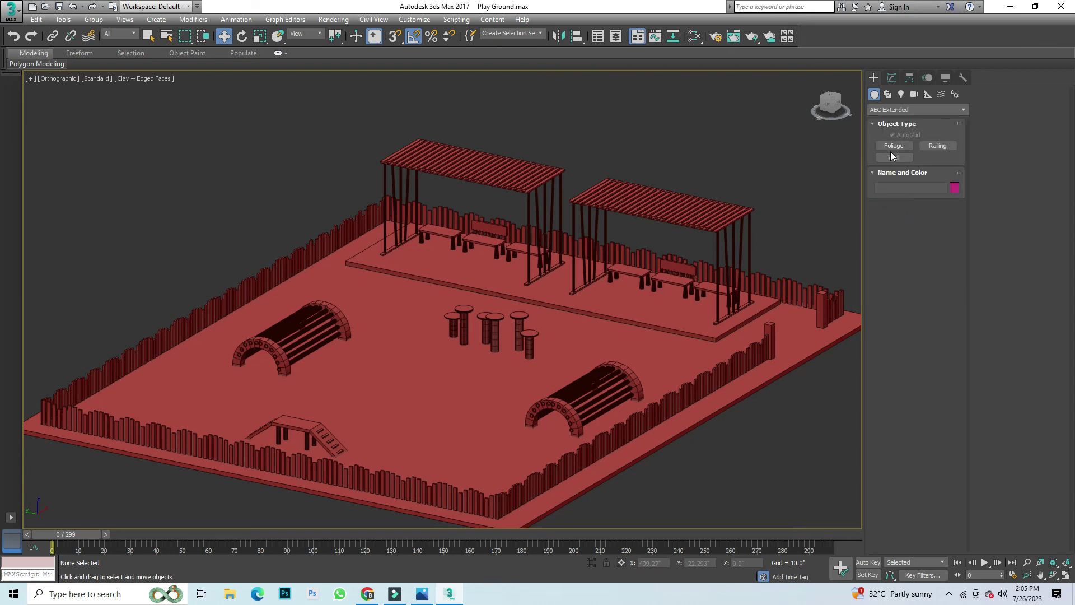
left_click(906, 146)
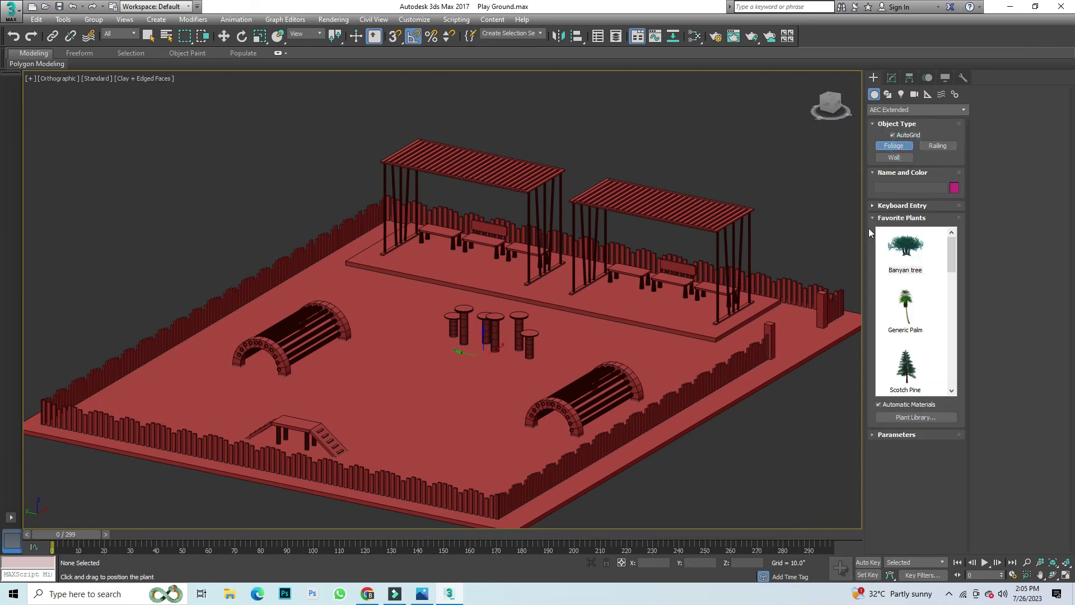
scroll(757, 313, "down", 3)
left_click(908, 321)
mouse_move(354, 358)
left_mouse_down()
mouse_move(339, 371)
mouse_move(360, 303)
left_mouse_up()
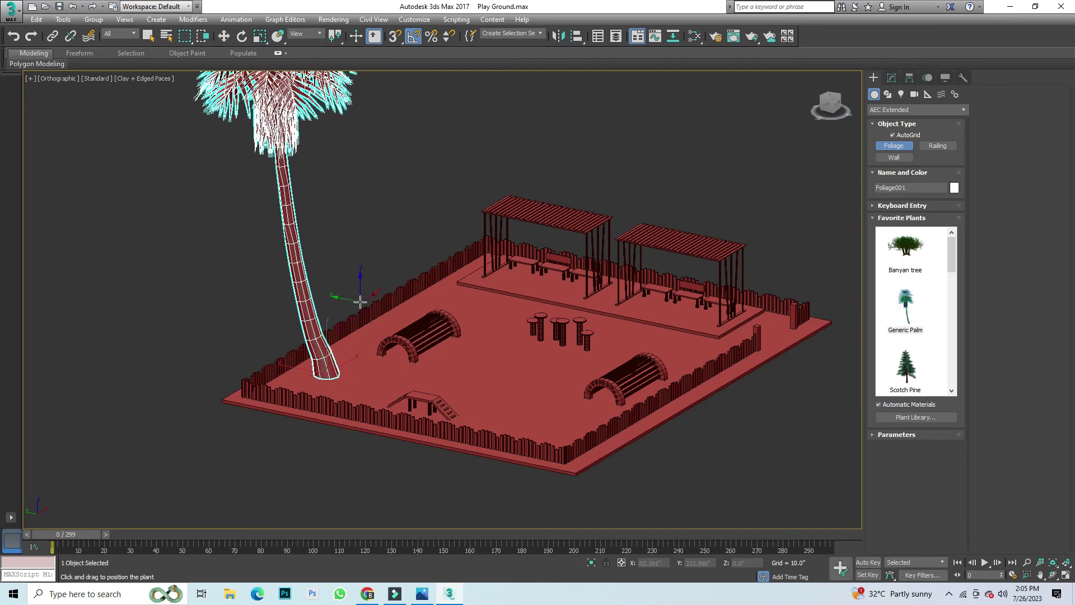
Step: Set the palm's height to 142.5 and move it to the left fence corner
left_click(892, 77)
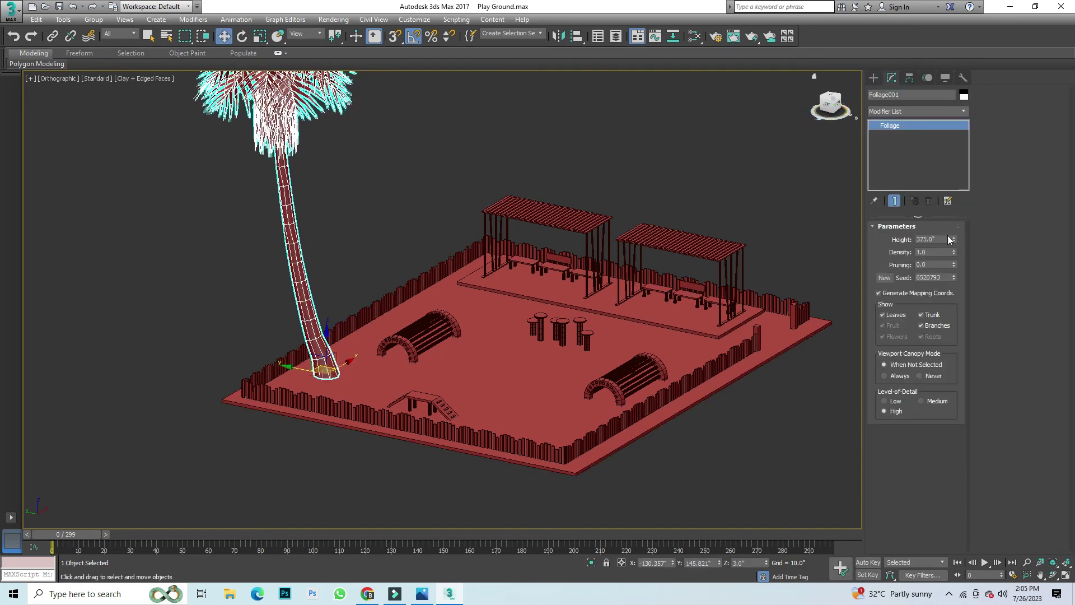
left_click_drag(950, 240, 950, 269)
scroll(361, 371, "up", 2)
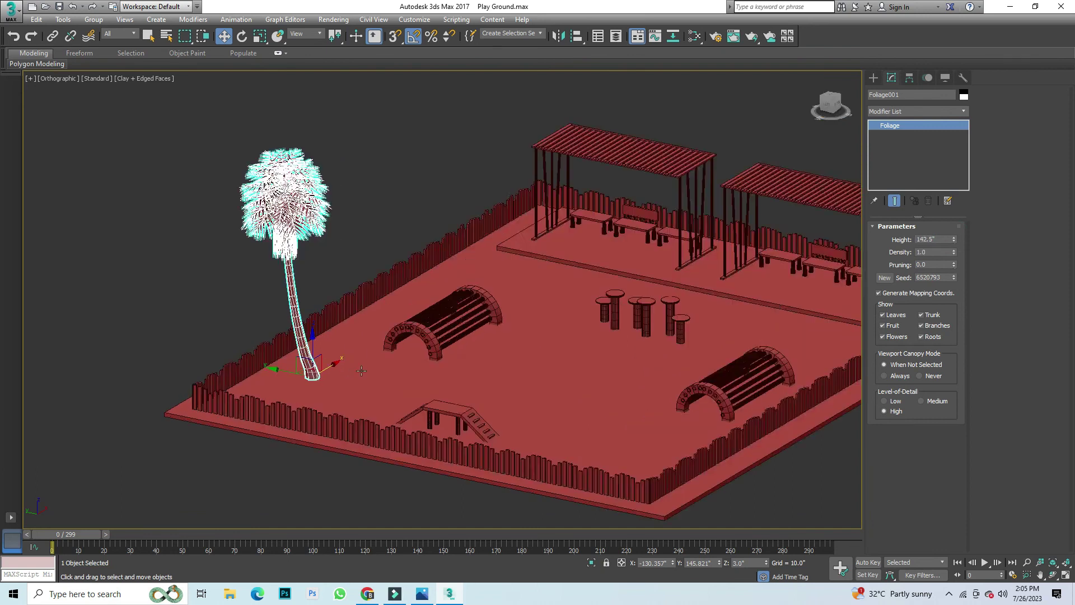
scroll(361, 371, "up", 3)
mouse_move(261, 384)
left_mouse_down()
mouse_move(191, 378)
mouse_move(209, 371)
left_mouse_up()
Step: Set the palm's Viewport Canopy Mode to Never
scroll(154, 389, "down", 5)
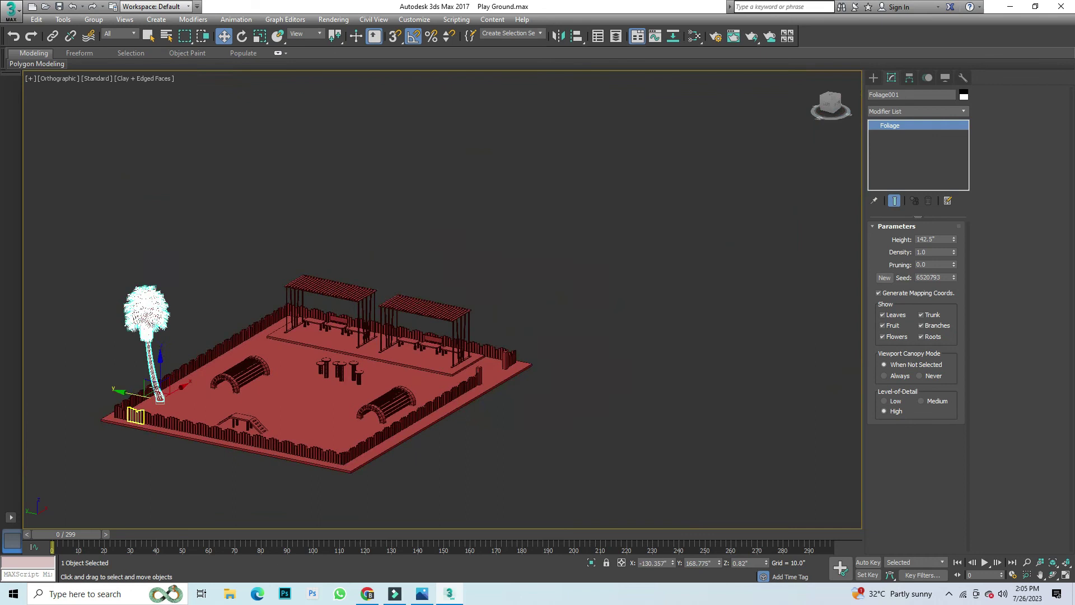
left_click(175, 305)
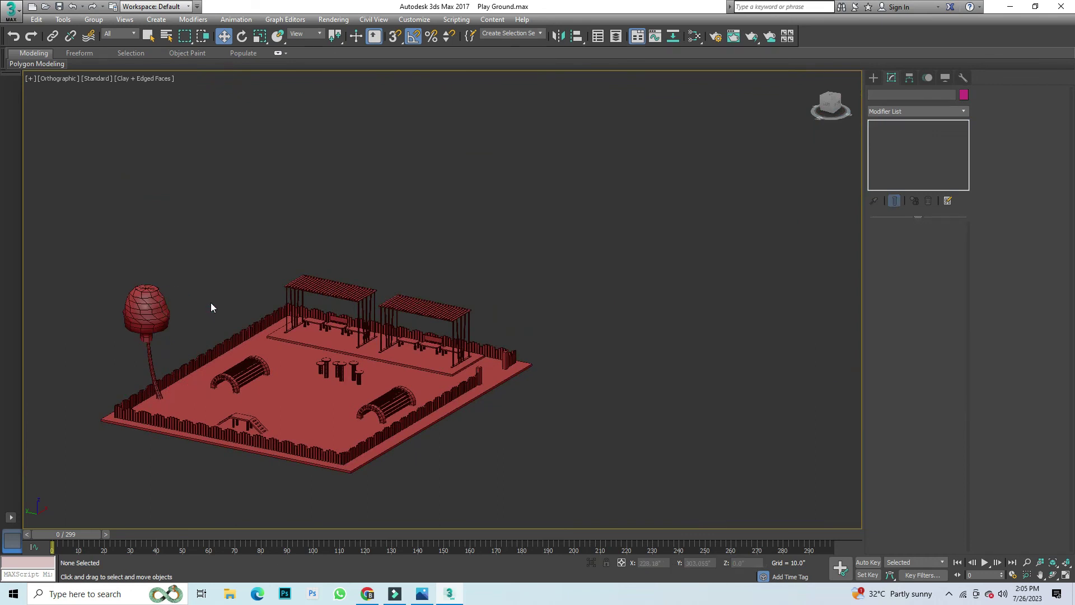
left_click(151, 310)
left_click(931, 378)
Step: Clone the palm 4 times along the left fence and delete the extra end palm
left_click_drag(176, 402, 216, 373, "shift")
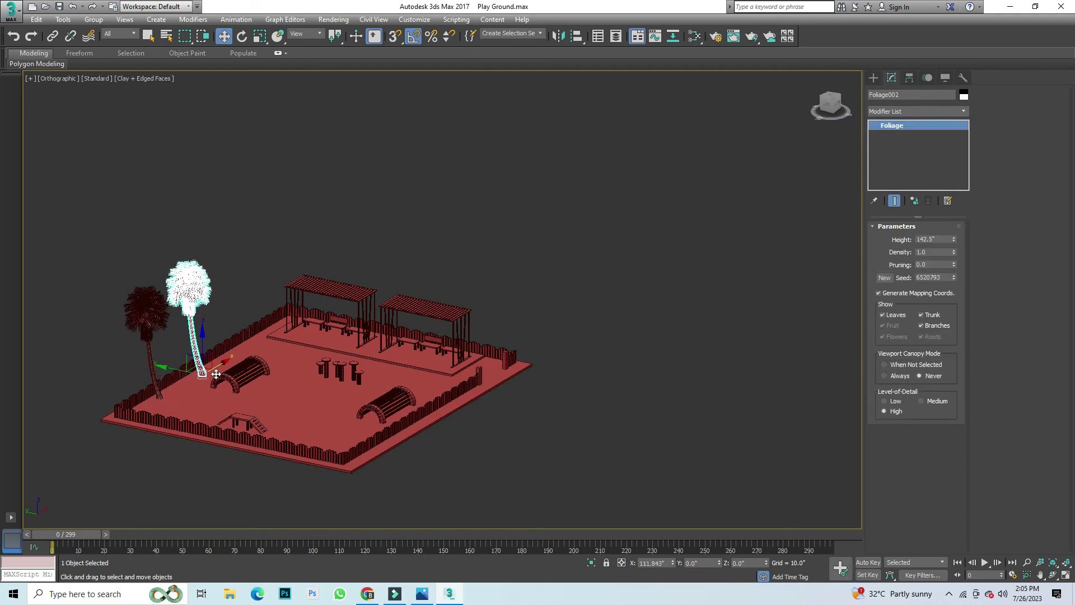
type("4")
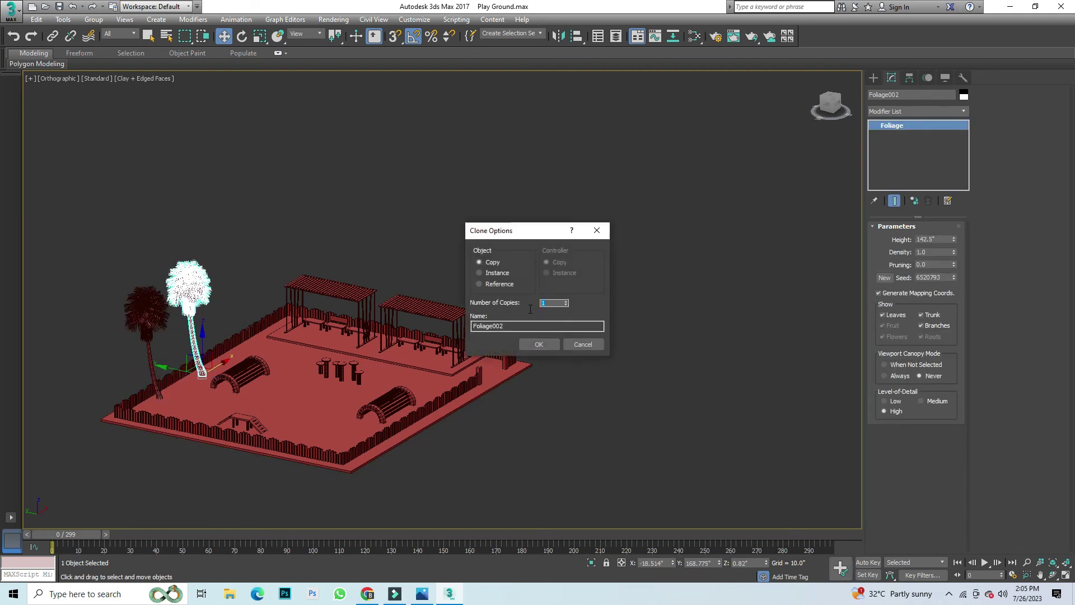
left_click(539, 344)
left_click(358, 268)
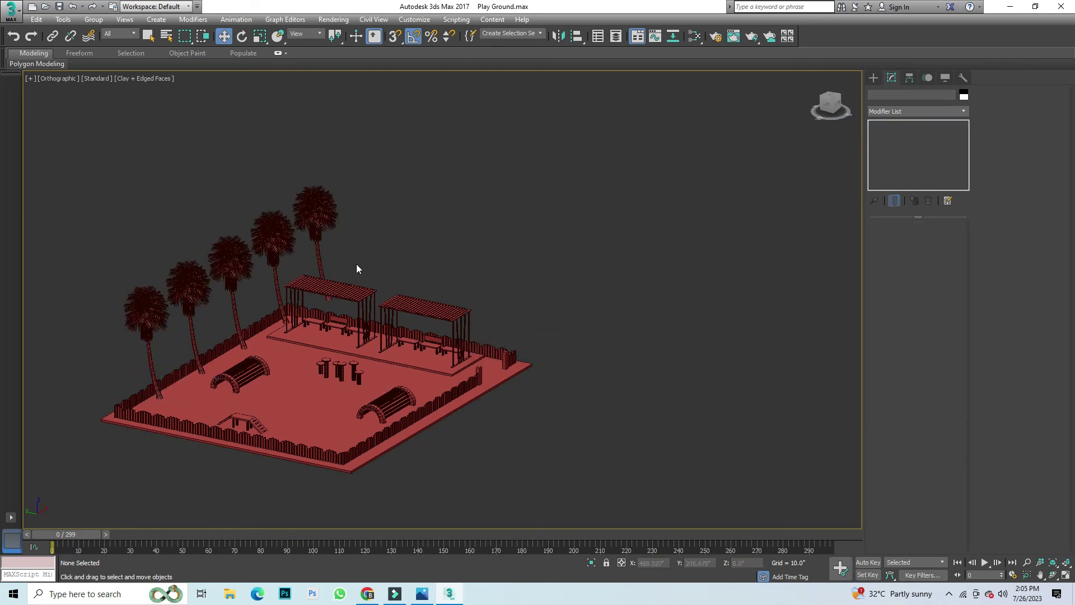
left_click(321, 228)
key("Delete")
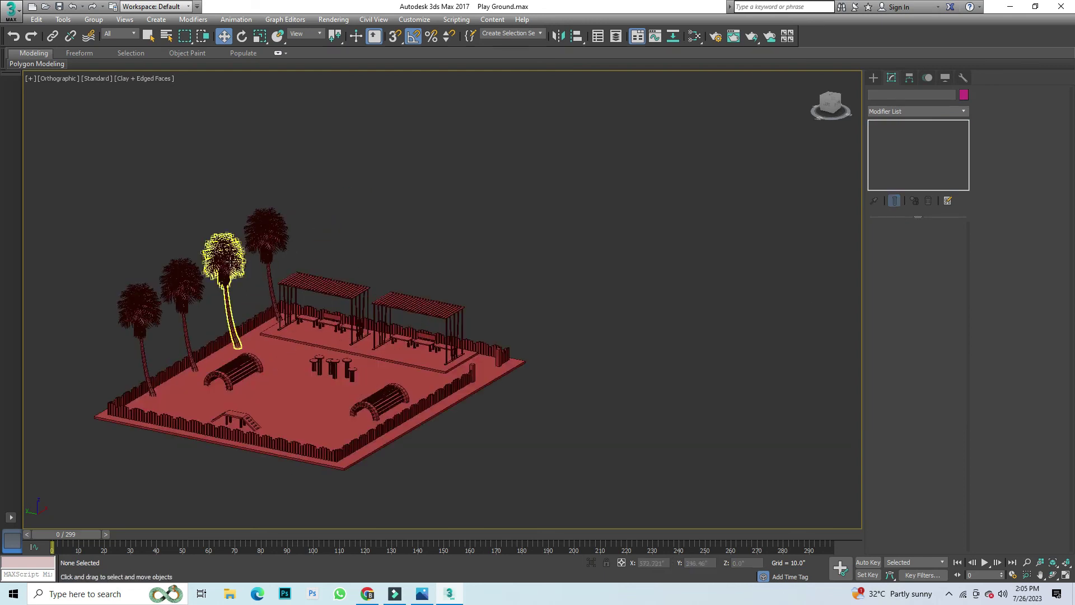
left_click(230, 262)
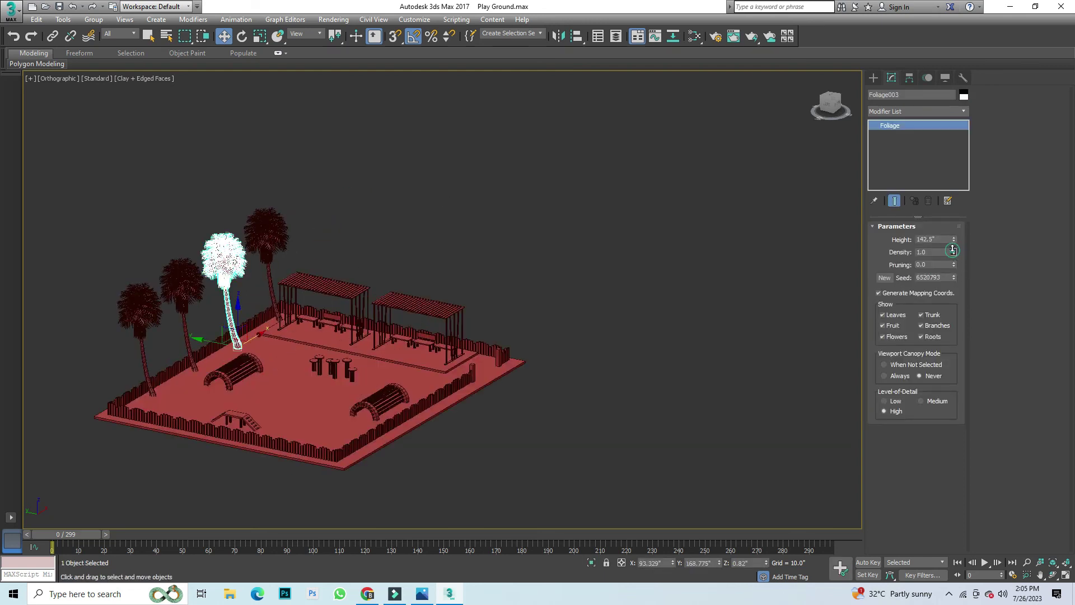
Step: Give the third palm a new random foliage seed, keeping pruning at zero
left_click_drag(955, 264, 955, 252)
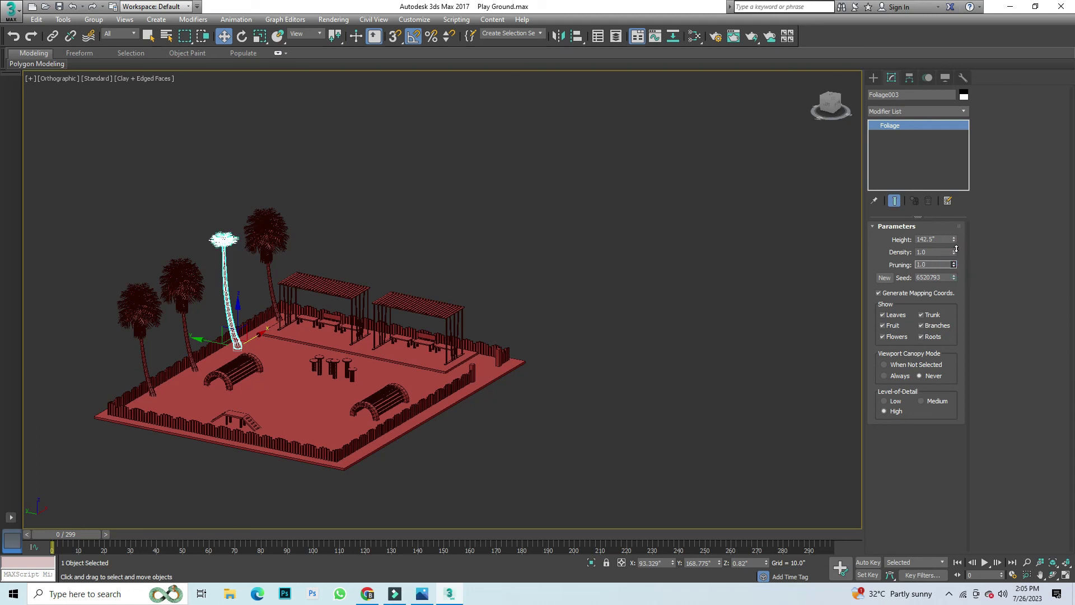
right_click(955, 264)
left_click(955, 275)
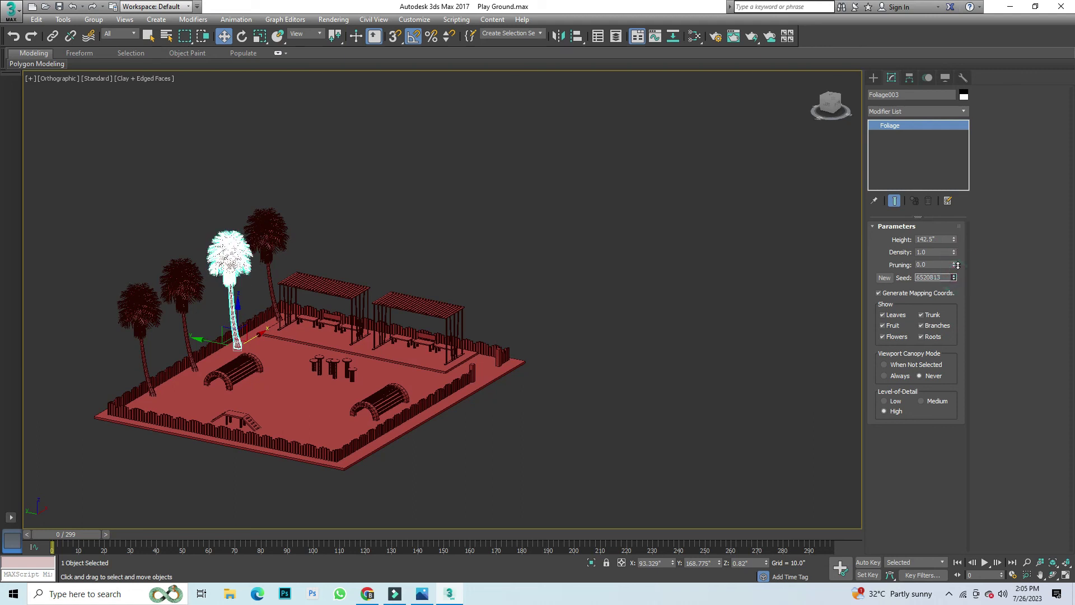
left_click(592, 220)
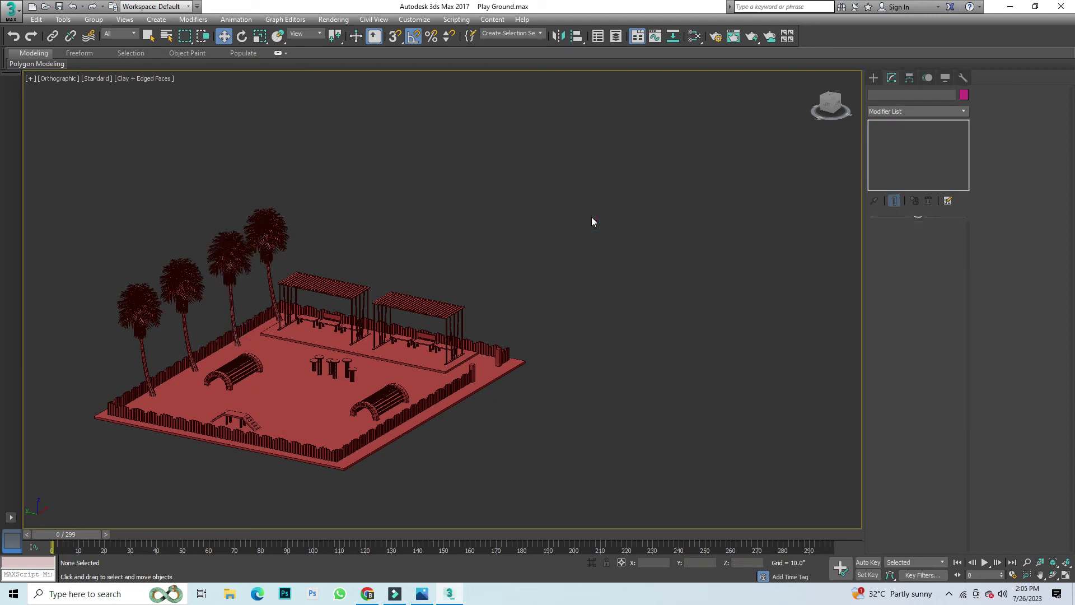
scroll(144, 300, "up", 3)
Step: Reseed the second palm and the palm nearest the pergolas for distinct shapes
left_click(186, 297)
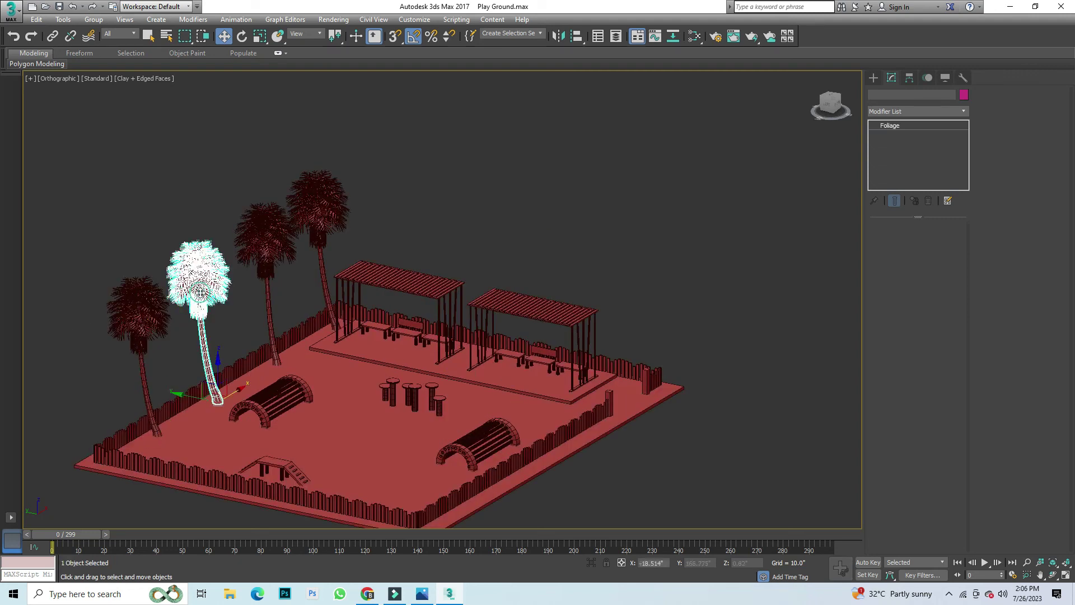
left_click_drag(955, 275, 954, 278)
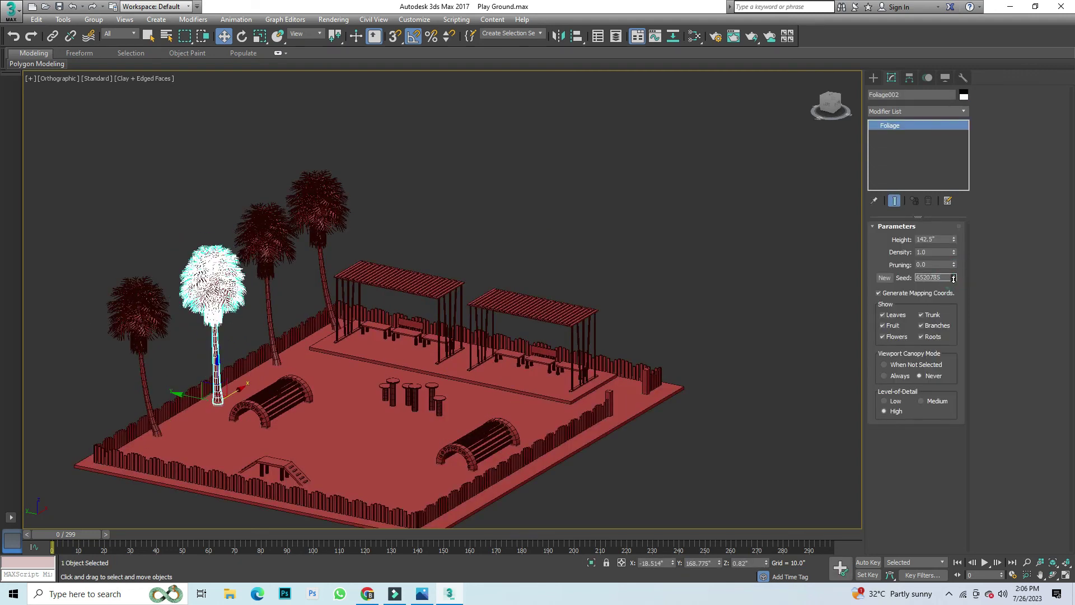
left_click(326, 208)
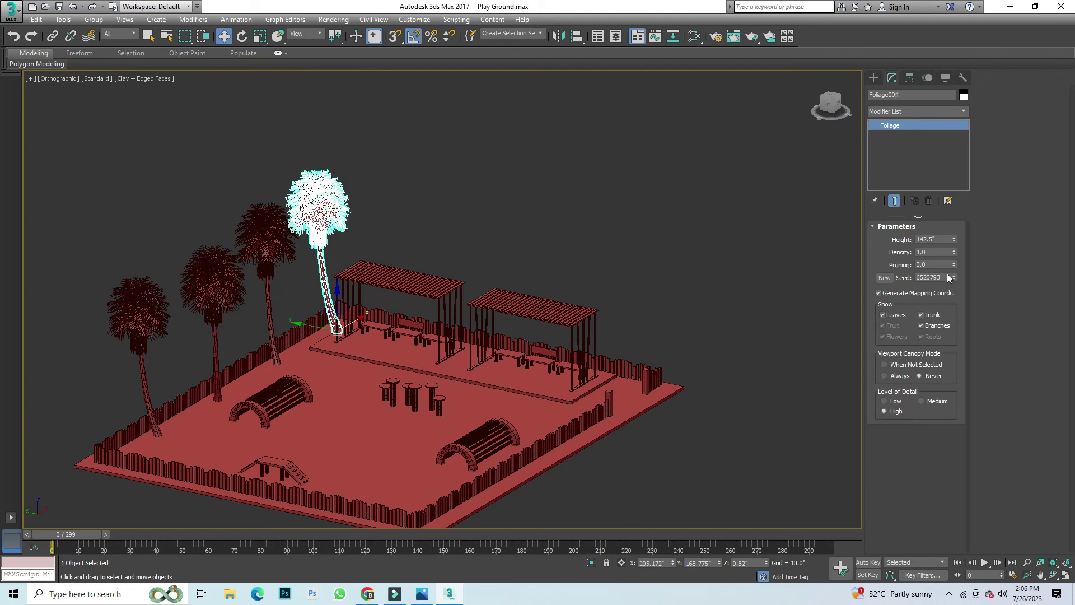
left_click_drag(958, 277, 954, 276)
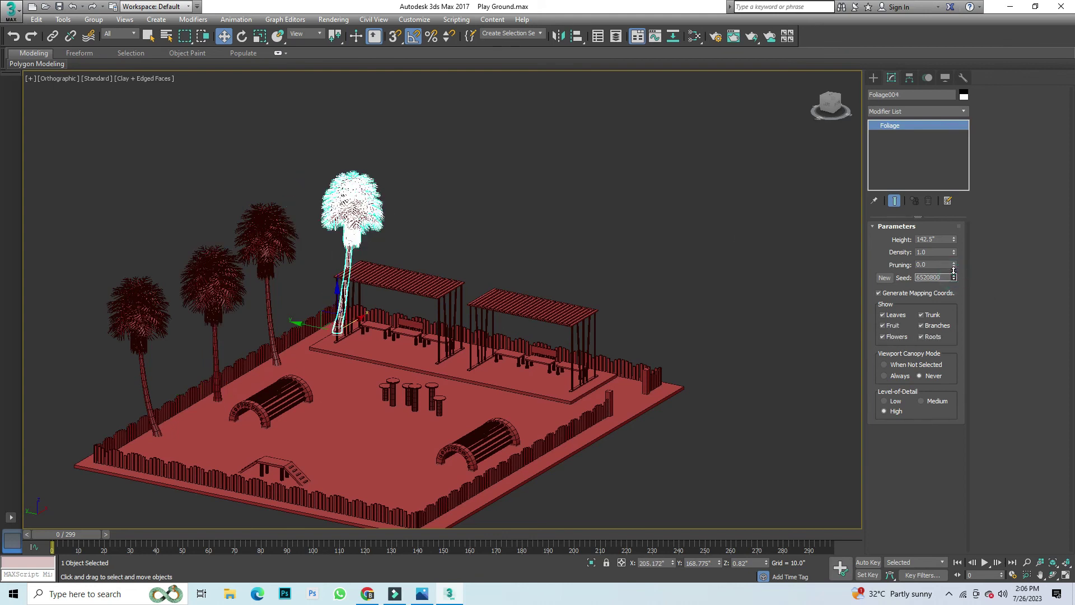
left_click(878, 278)
left_click(610, 217)
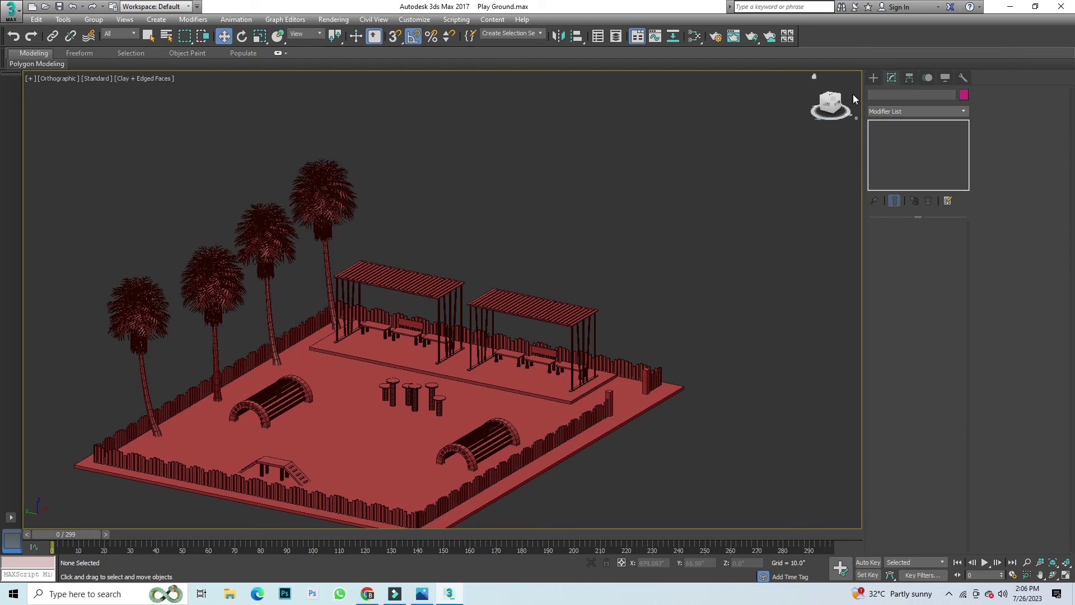
left_click(871, 83)
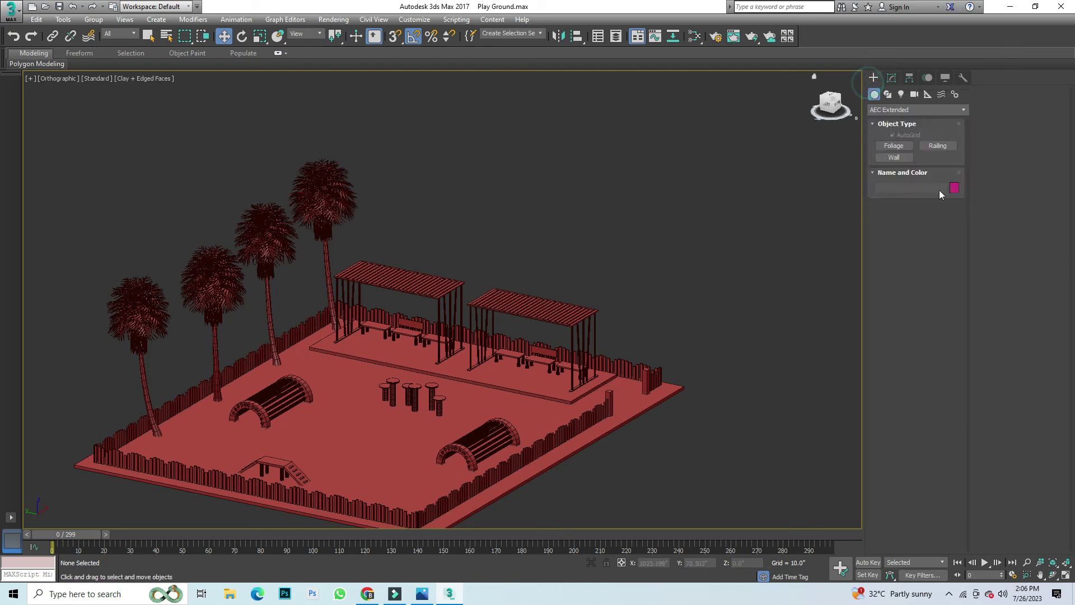
Step: In Front view, select the four palms and scale them down slightly
left_click(893, 147)
right_click(590, 143)
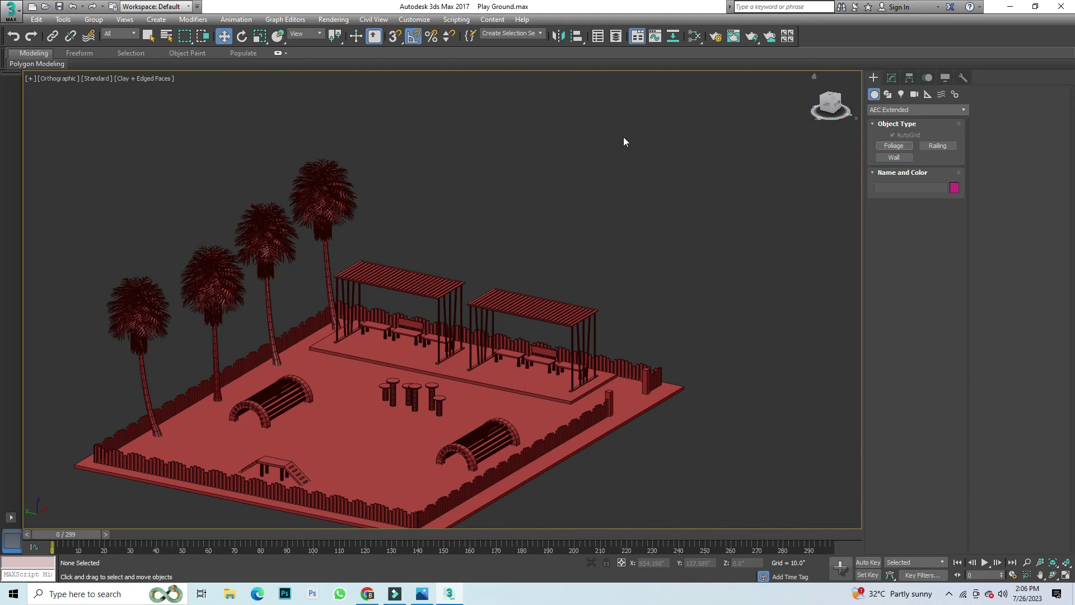
left_click(837, 109)
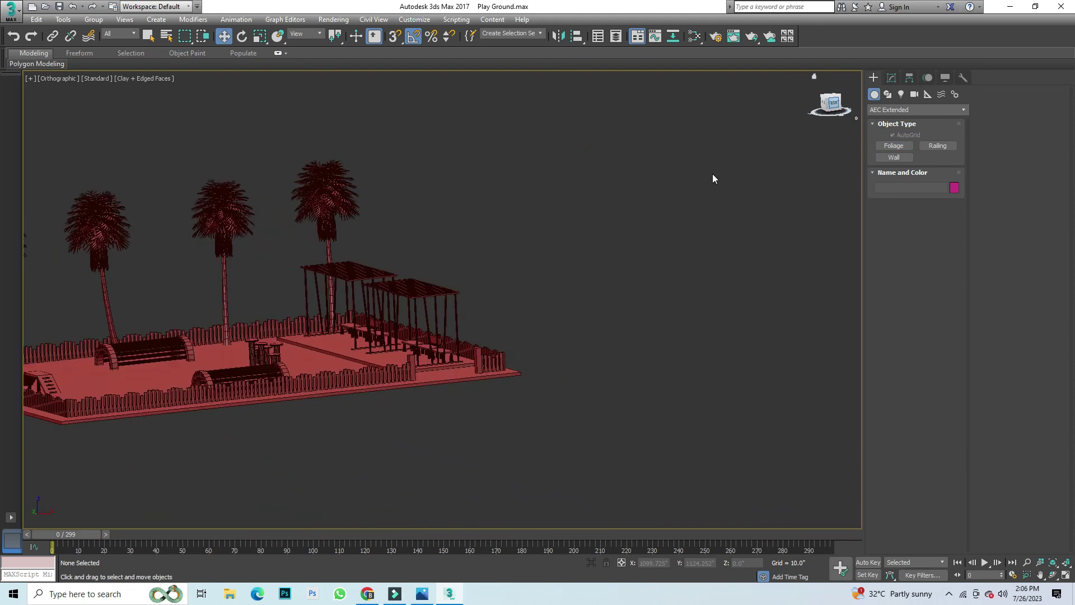
left_click_drag(562, 204, 161, 239)
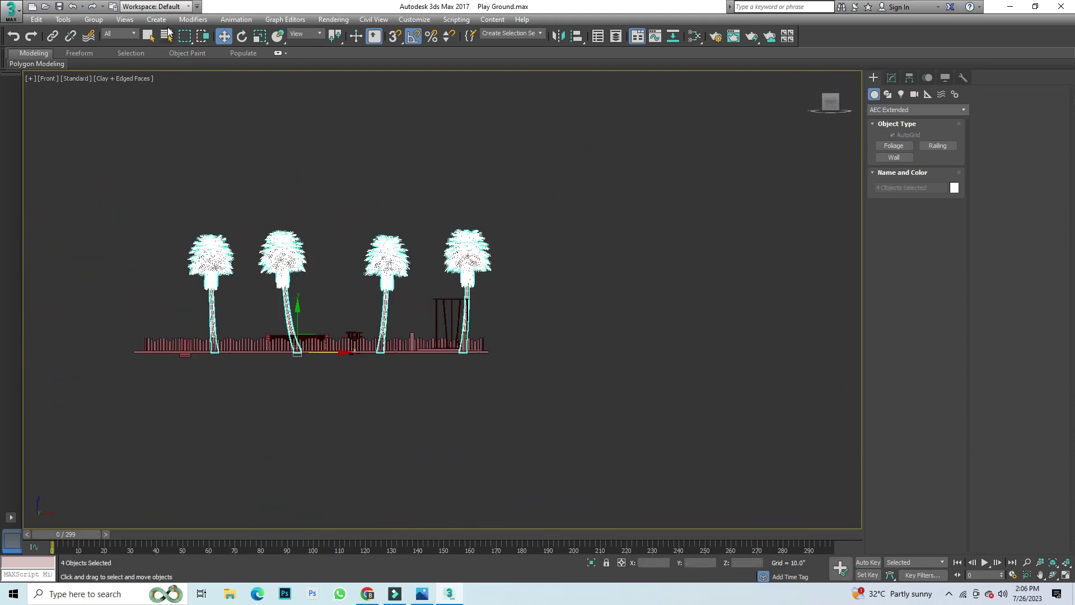
left_click(242, 36)
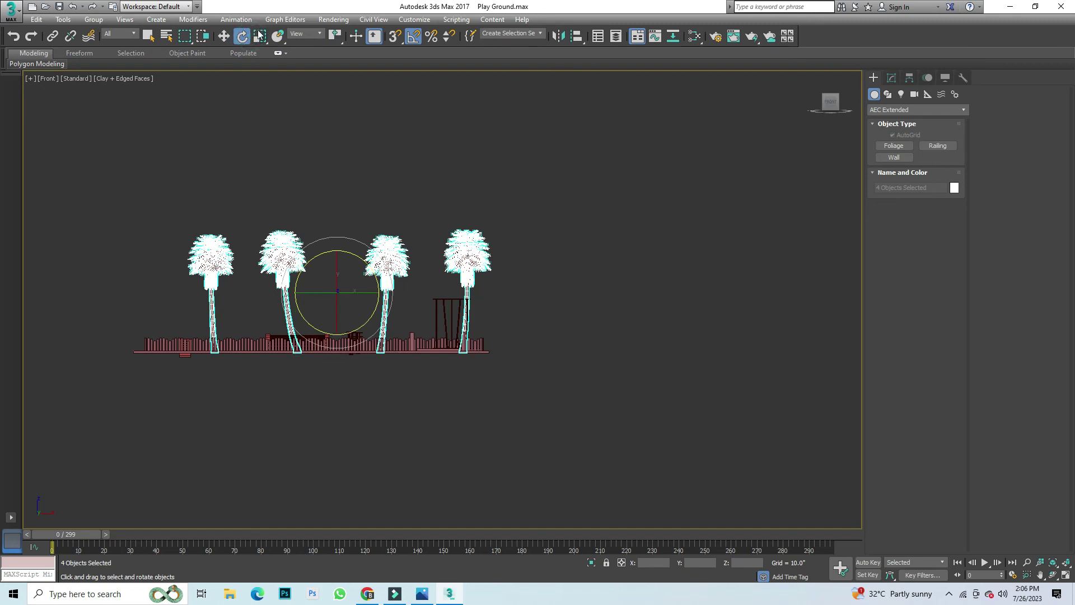
left_click(260, 36)
left_click_drag(338, 289, 316, 354)
Step: Group the four scaled palms as Group042
left_click(225, 37)
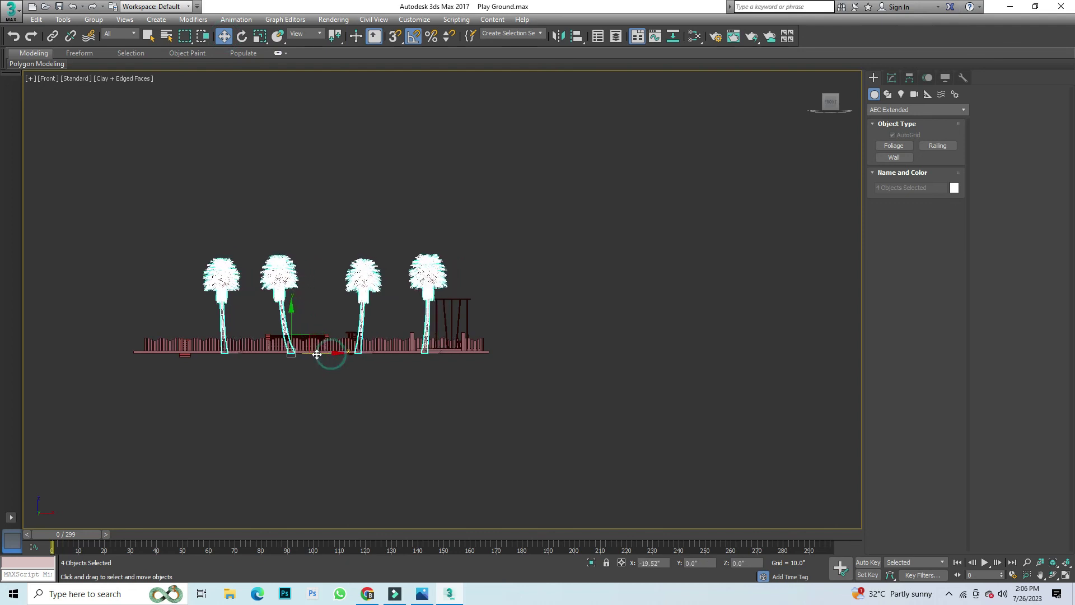
left_click(94, 20)
left_click(109, 33)
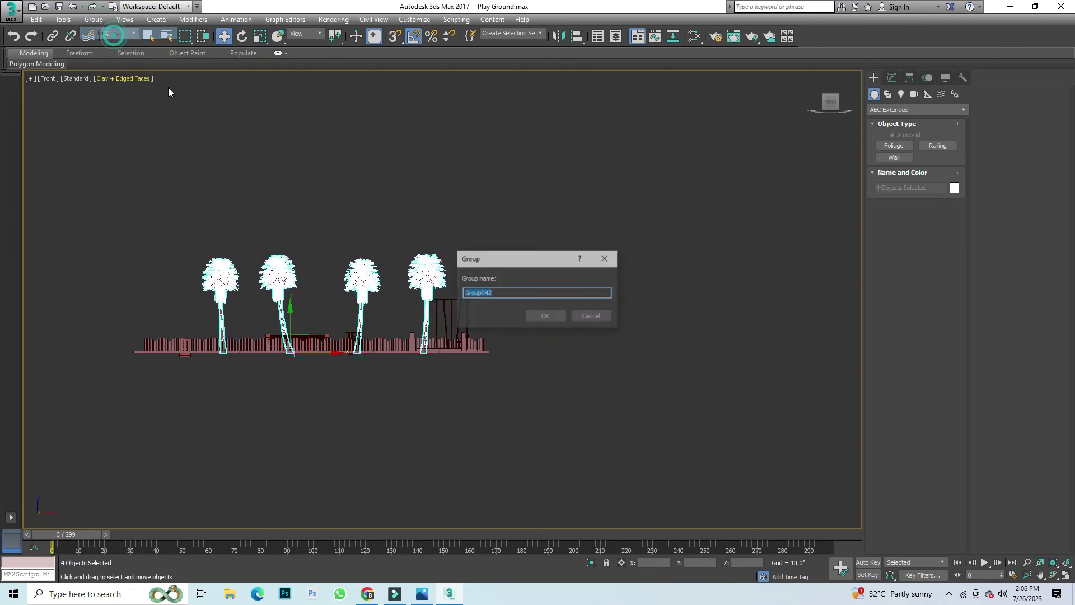
left_click(557, 315)
left_click(689, 108)
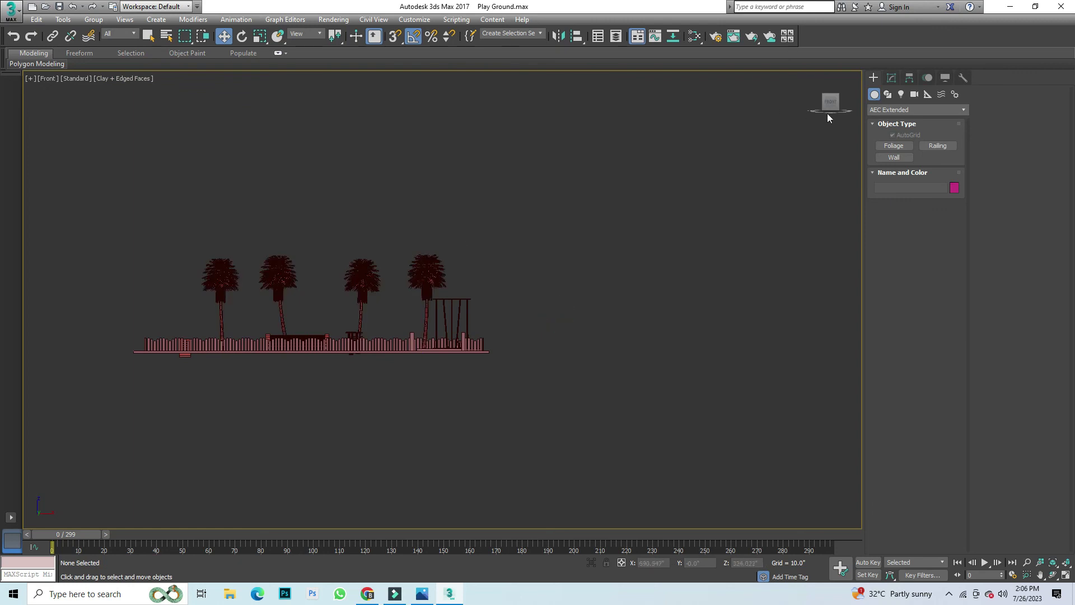
Step: In wireframe Top view, copy the palm group toward the opposite fence
key("F3")
key("g")
scroll(493, 273, "up", 10)
scroll(488, 228, "down", 6)
left_click(487, 228)
key("t")
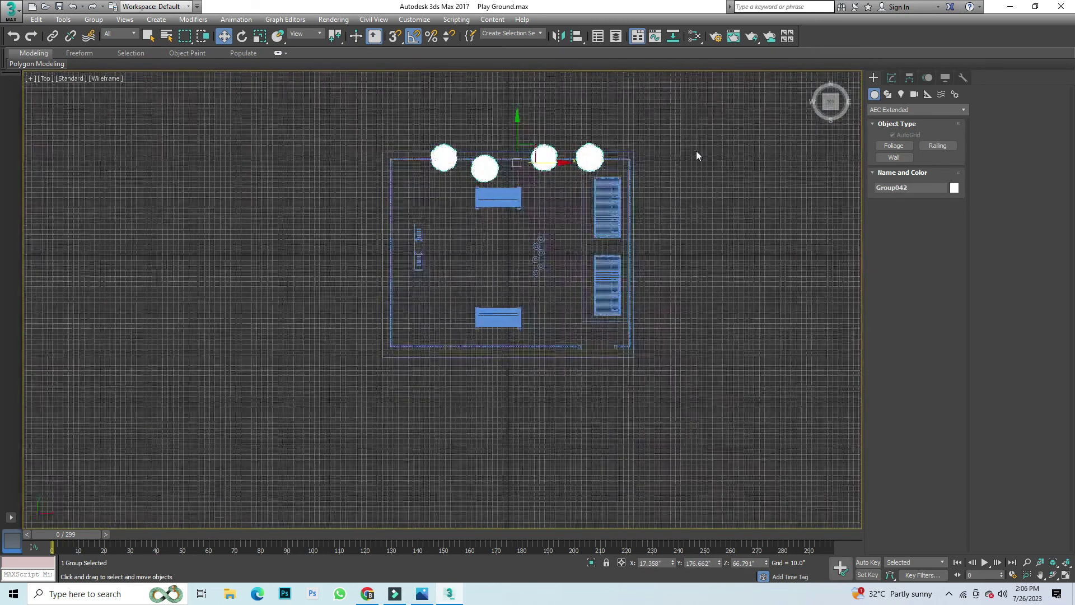
left_click_drag(518, 146, 519, 308, "shift")
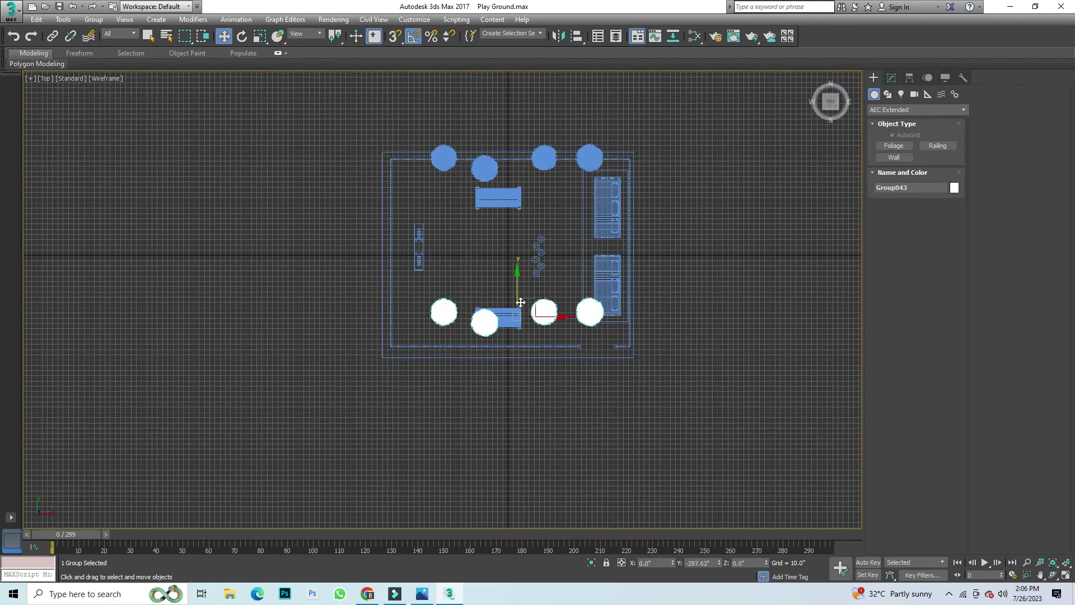
left_click(557, 344)
left_click_drag(518, 318, 481, 323)
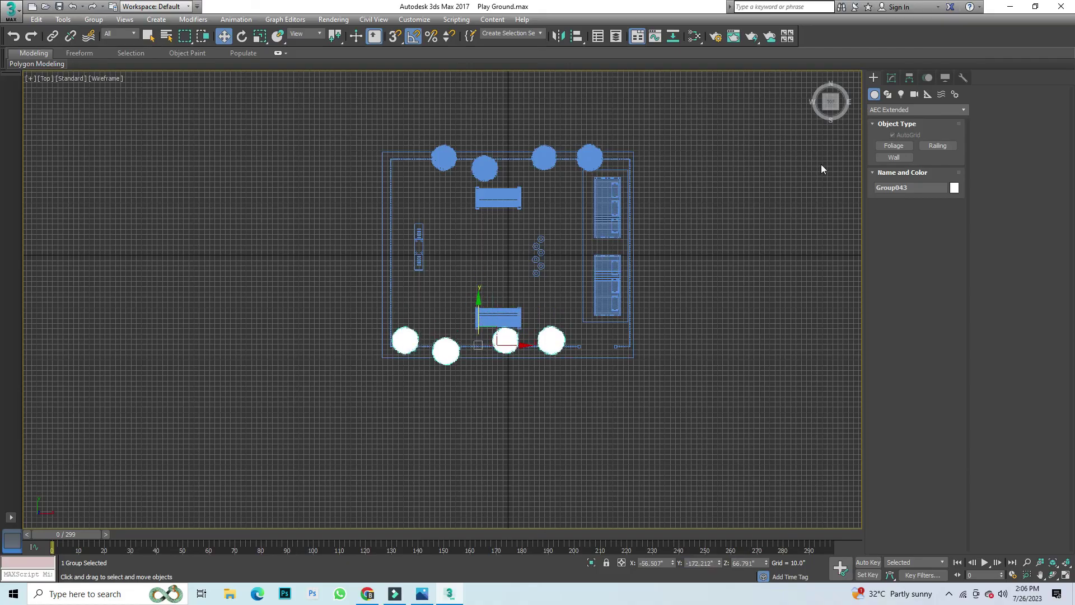
Step: Move the copied row, Group043, closer to the fence and reselect it
left_click_drag(830, 102, 806, 131)
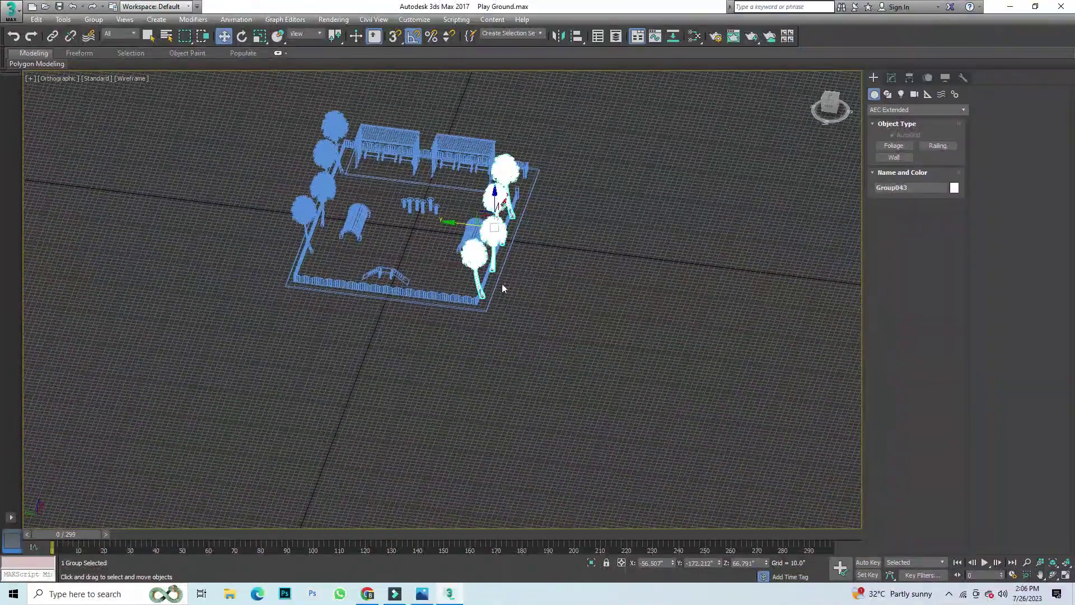
scroll(502, 288, "up", 4)
left_click_drag(448, 178, 421, 177)
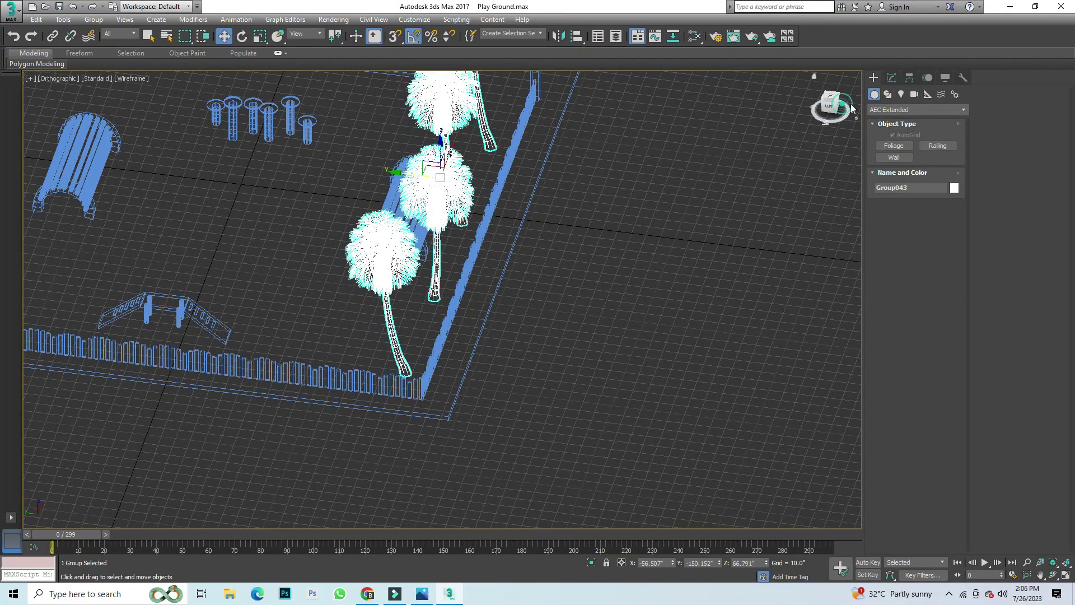
left_click(784, 108)
left_click_drag(831, 105, 818, 115)
scroll(519, 259, "down", 2)
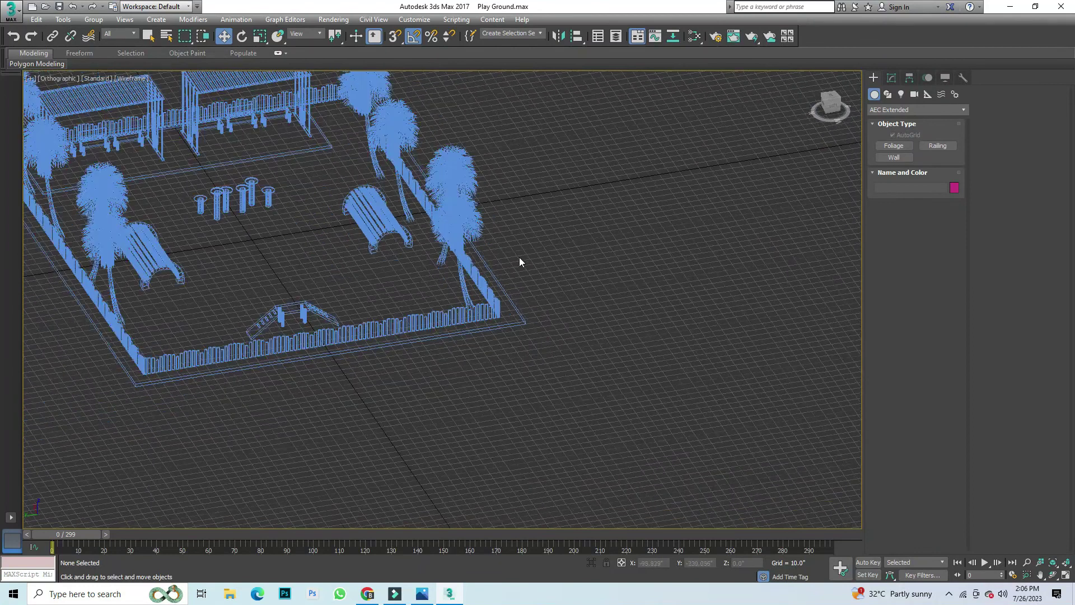
scroll(518, 259, "down", 2)
left_click(428, 191)
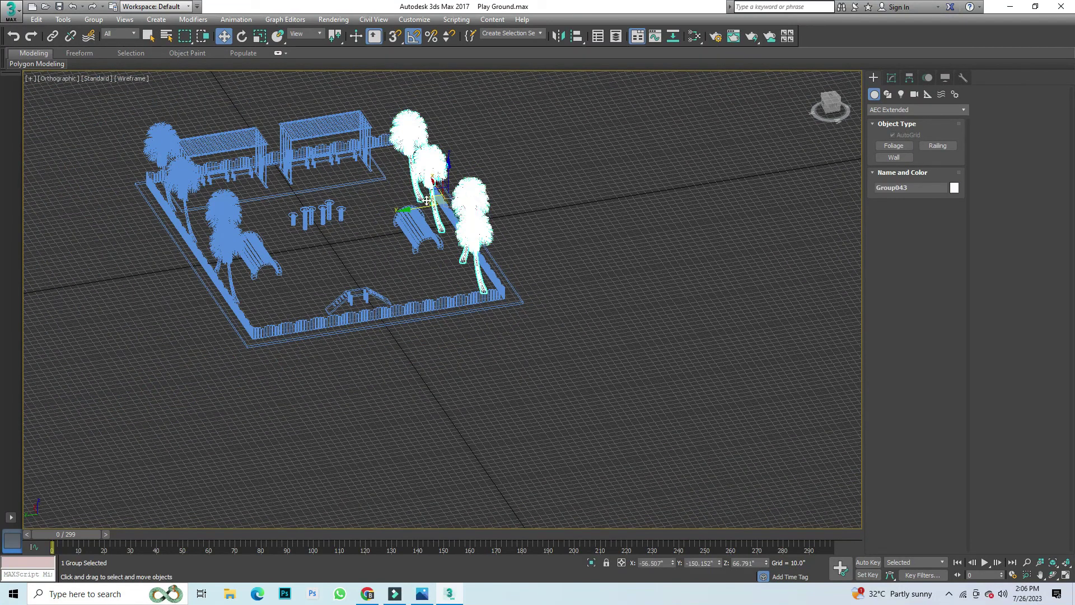
Step: Copy the palm row again and rotate the copy 90 degrees
left_click_drag(431, 187, 386, 125, "shift")
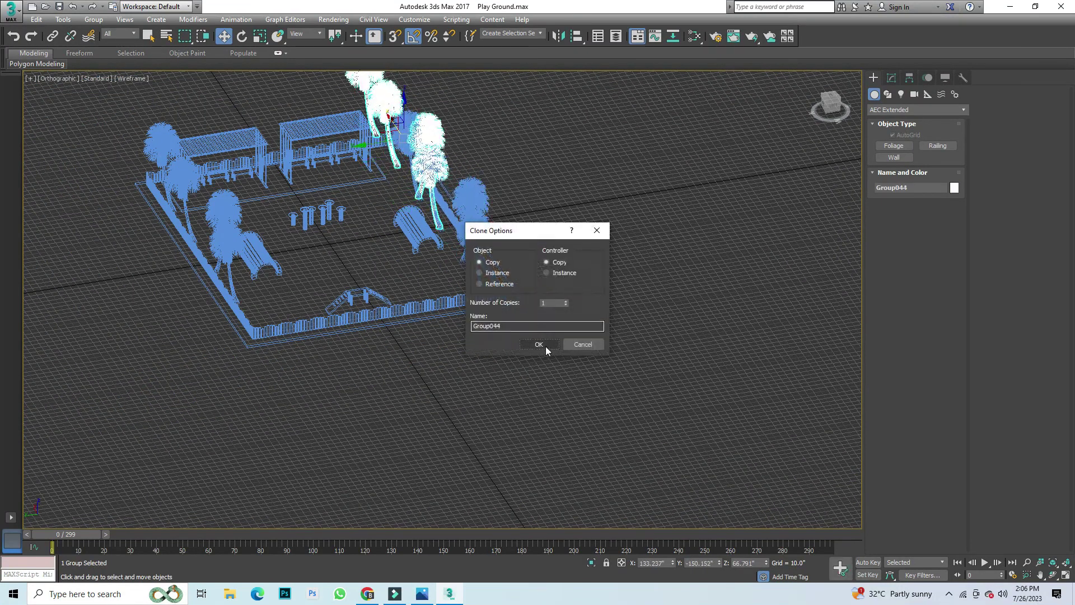
left_click(539, 343)
left_click(242, 35)
mouse_move(405, 187)
left_mouse_down()
mouse_move(419, 164)
mouse_move(452, 161)
left_mouse_up()
left_click(223, 38)
Step: Place the rotated row, Group044, along the pergola-side fence and save the scene
key("t")
scroll(383, 252, "down", 5)
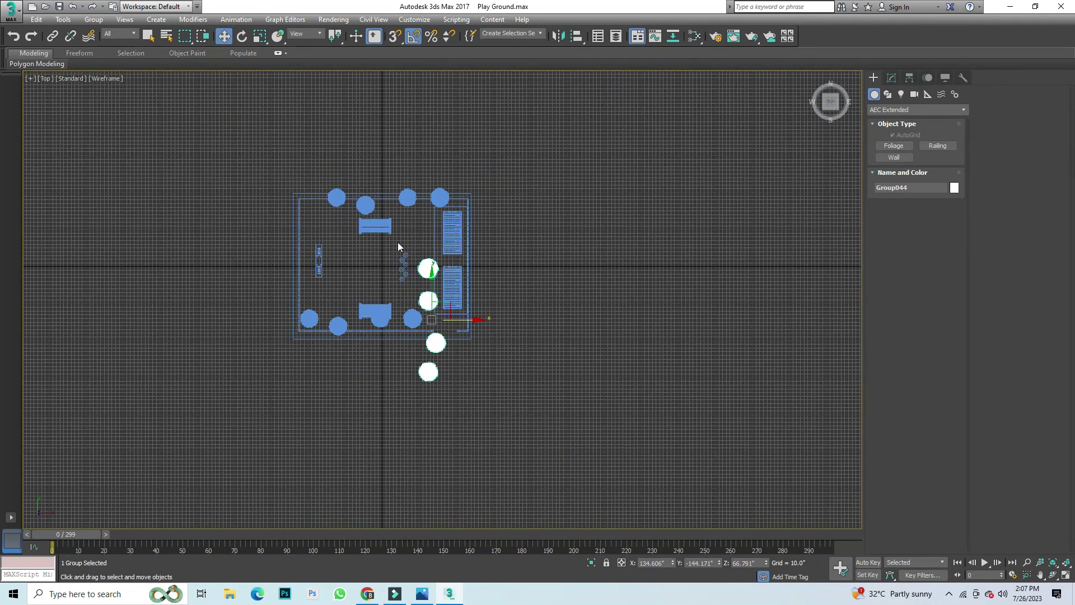
scroll(480, 402, "up", 5)
left_click_drag(486, 383, 551, 287)
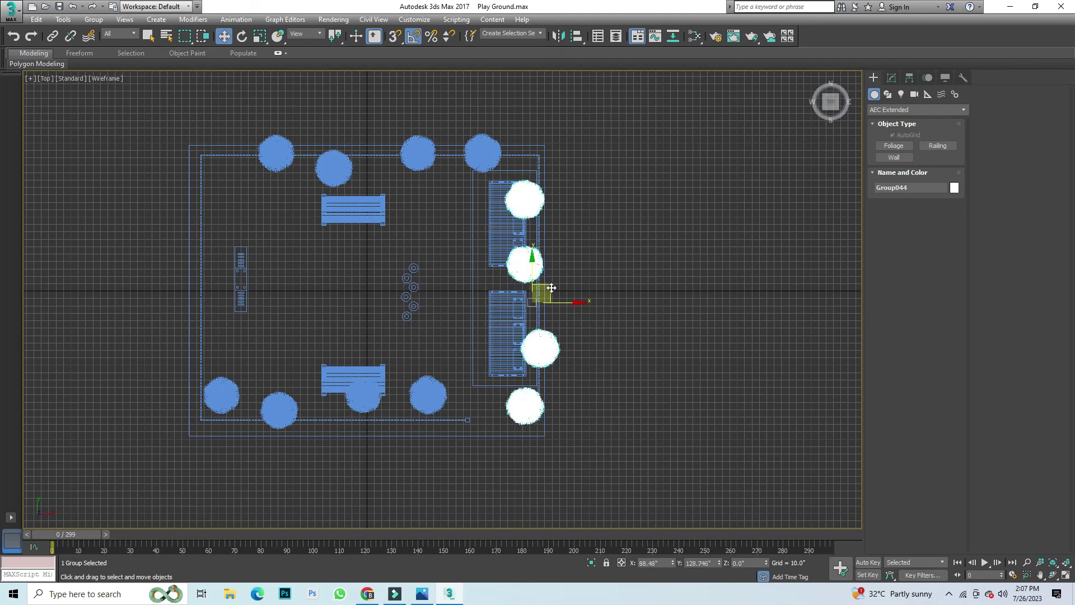
left_click(610, 259)
key("ctrl+s")
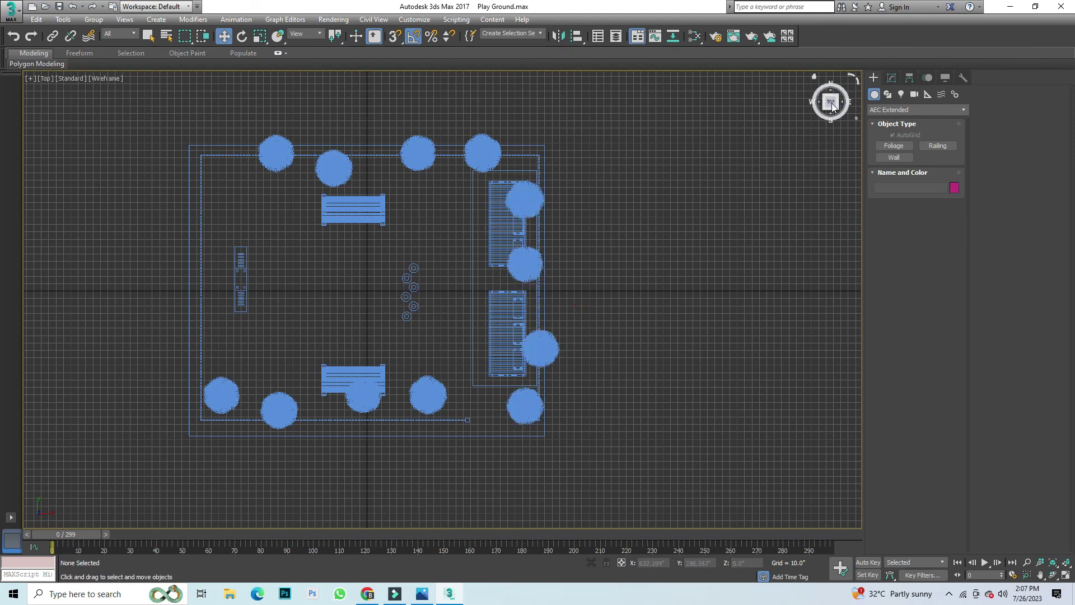
left_click_drag(833, 107, 827, 111)
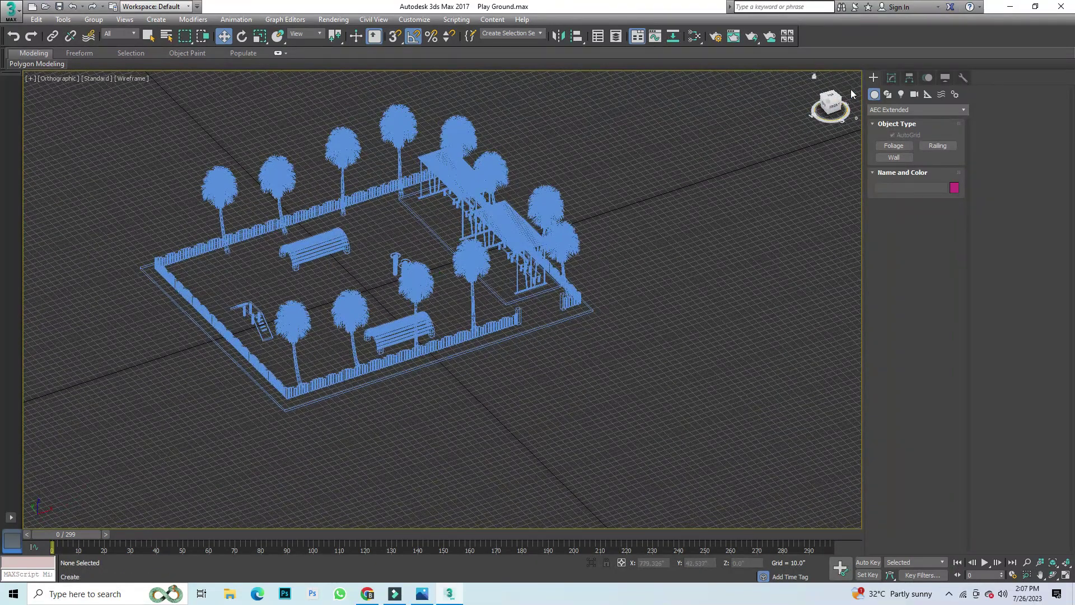
Step: Switch to Default Shading with the grid hidden and frame the palm-bordered playground
key("F3")
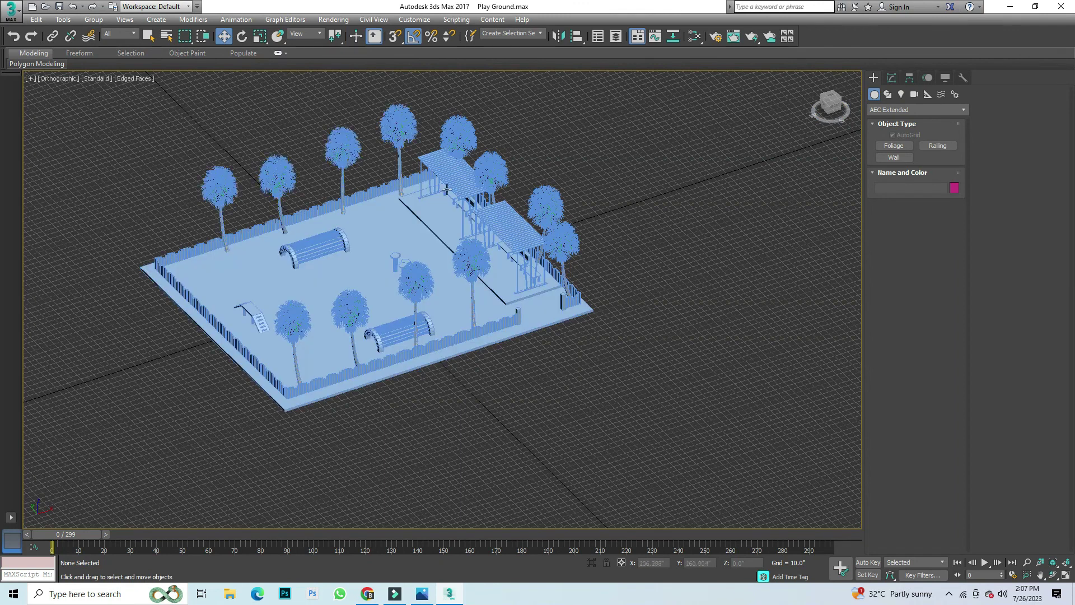
key("F3")
key("F3")
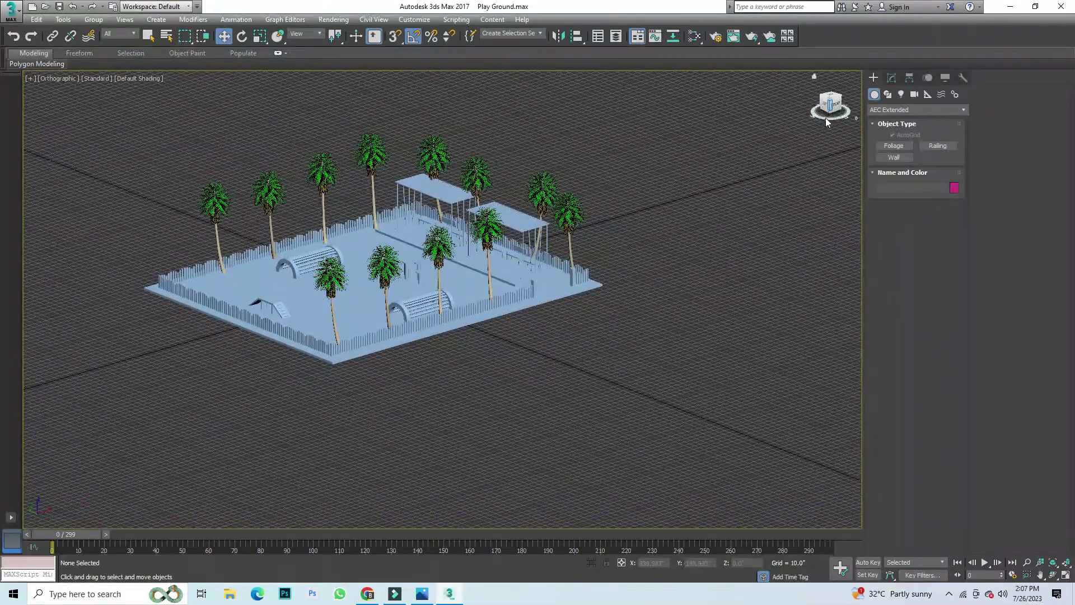
key("g")
scroll(426, 252, "up", 3)
scroll(603, 339, "down", 3)
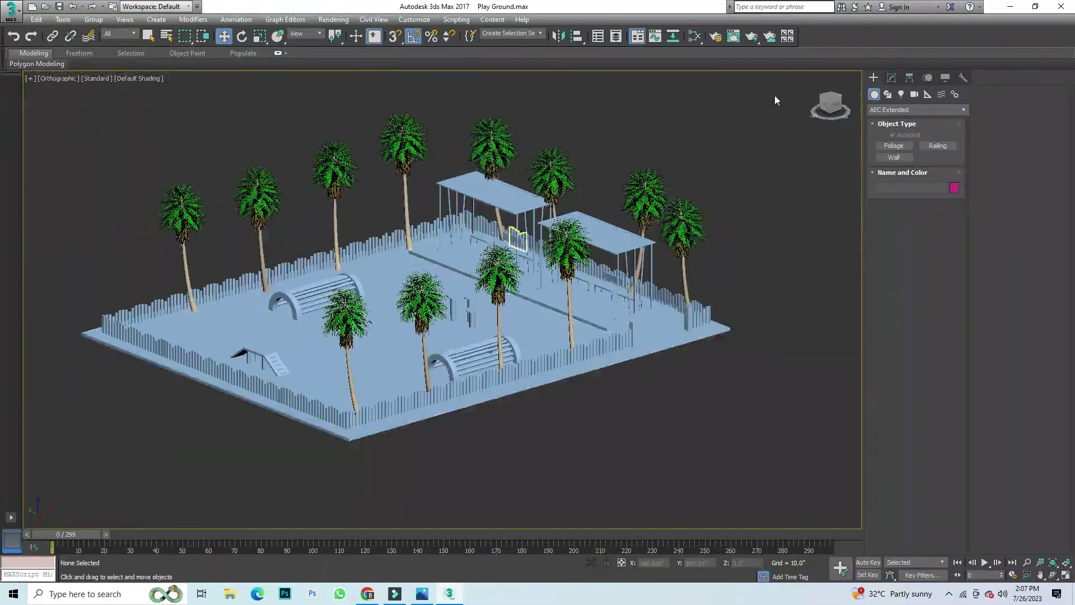